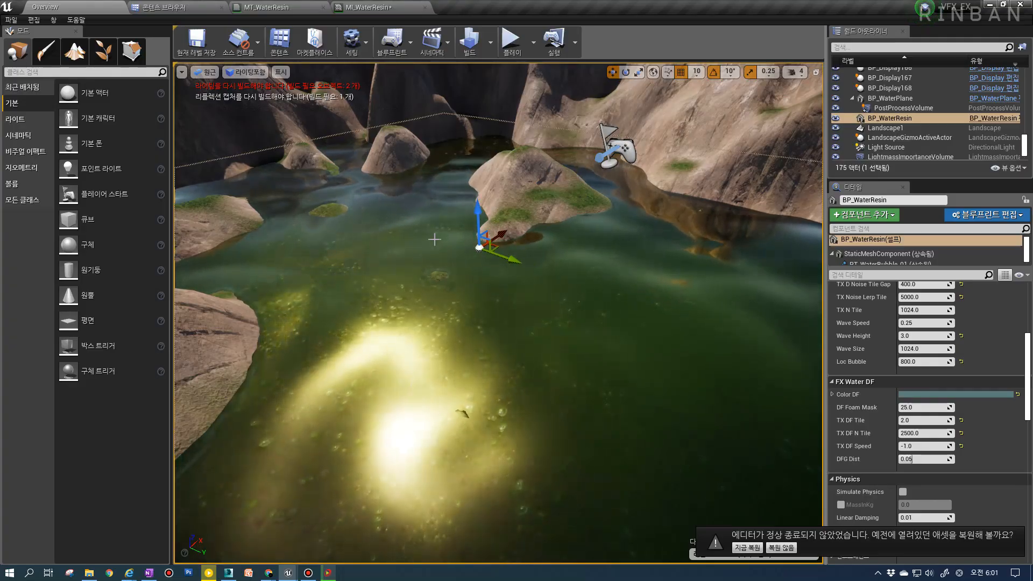
Look over the pond's water surface and surrounding rocks in the level, and switch to 3ds Max
{"action": "right_click_drag", "start_coordinate": [479, 248], "coordinate": [479, 194]}
{"action": "scroll", "coordinate": [408, 277], "scroll_direction": "down", "scroll_amount": 5}
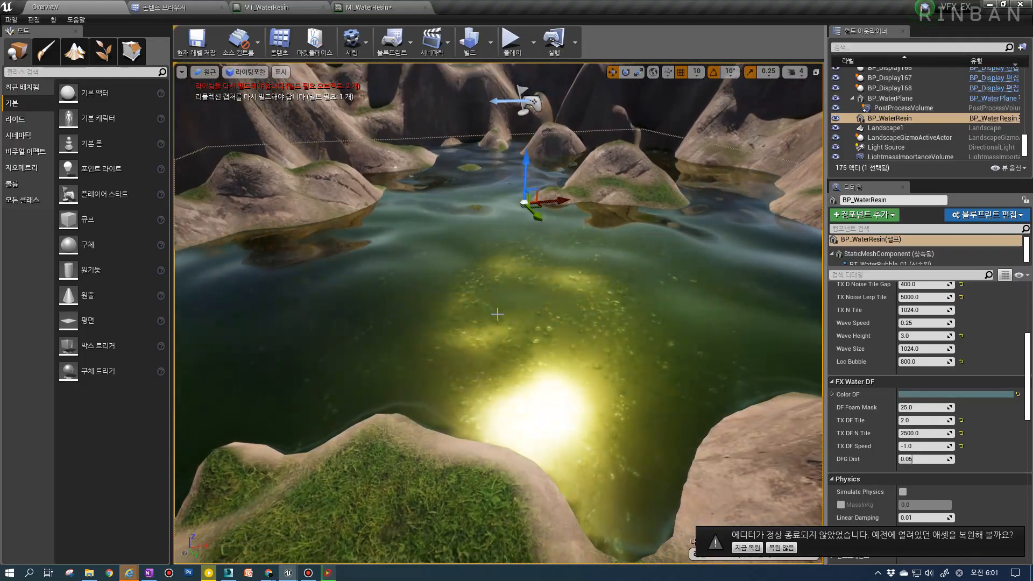
{"action": "right_click_drag", "start_coordinate": [485, 308], "coordinate": [484, 282]}
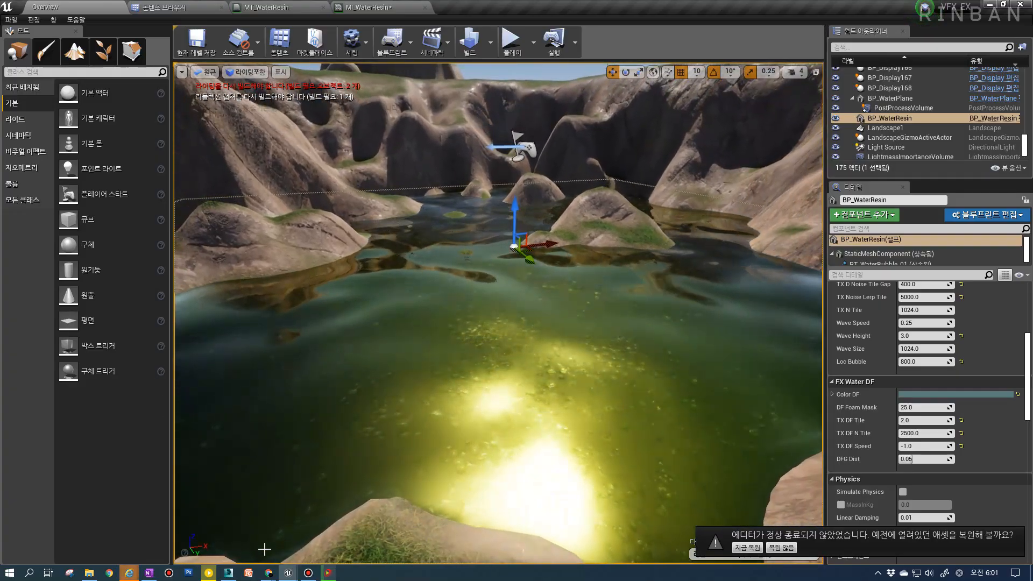
{"action": "left_click", "coordinate": [228, 572]}
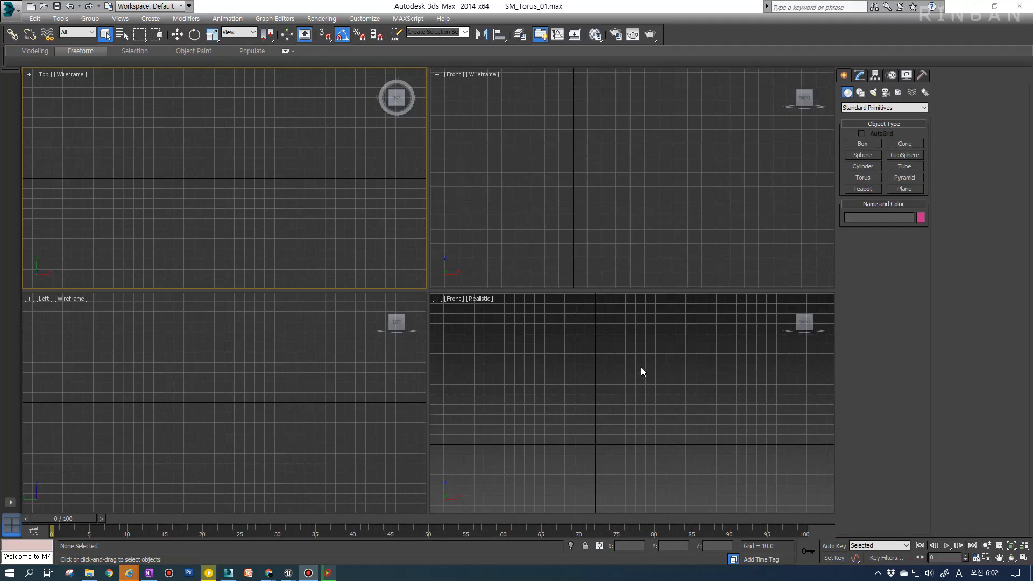
Draw an upward-curving arc of about 21.7 radius in the Front Realistic viewport, centred on the vertical axis, with grid snapping on
{"action": "left_click", "coordinate": [620, 453]}
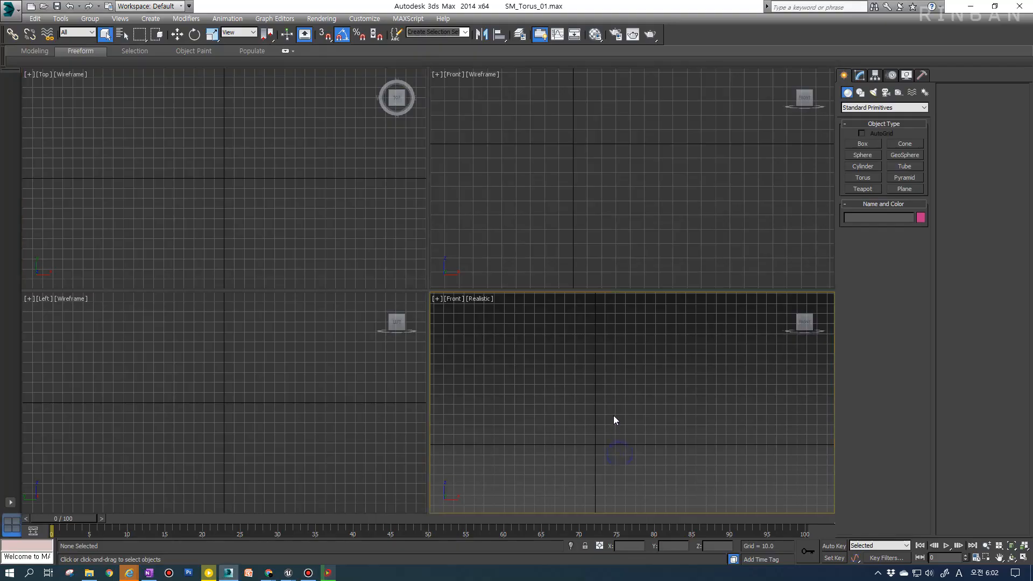
{"action": "right_click", "coordinate": [593, 449]}
{"action": "middle_click_drag", "start_coordinate": [535, 431], "coordinate": [557, 394]}
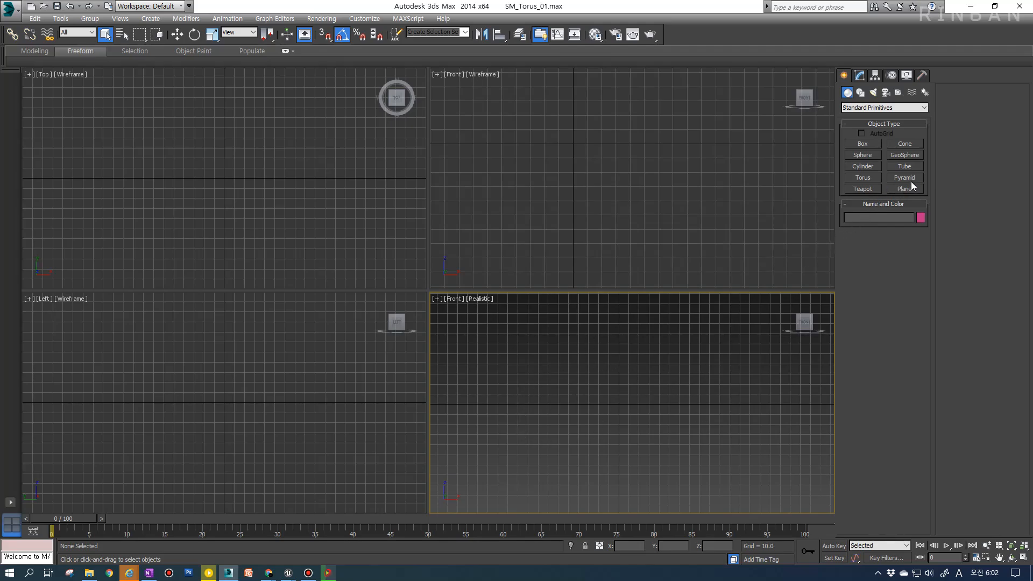
{"action": "left_click", "coordinate": [860, 93]}
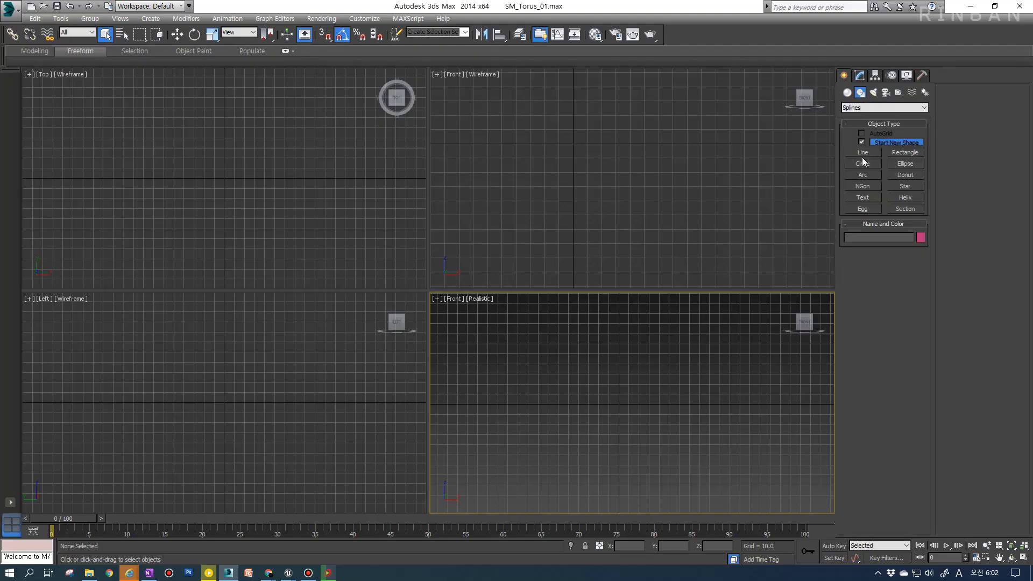
{"action": "left_click", "coordinate": [862, 175]}
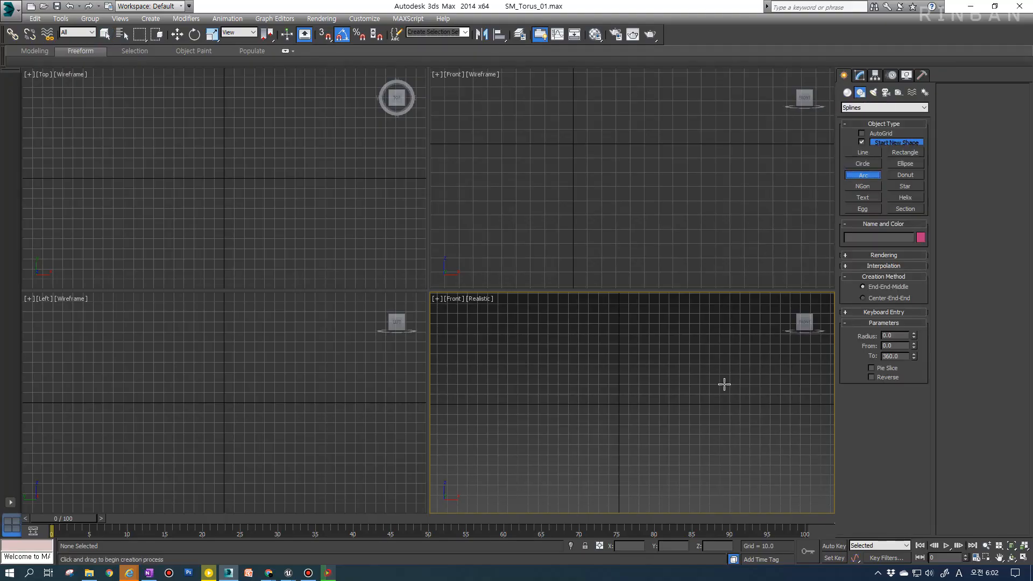
{"action": "middle_click_drag", "start_coordinate": [596, 418], "coordinate": [605, 417]}
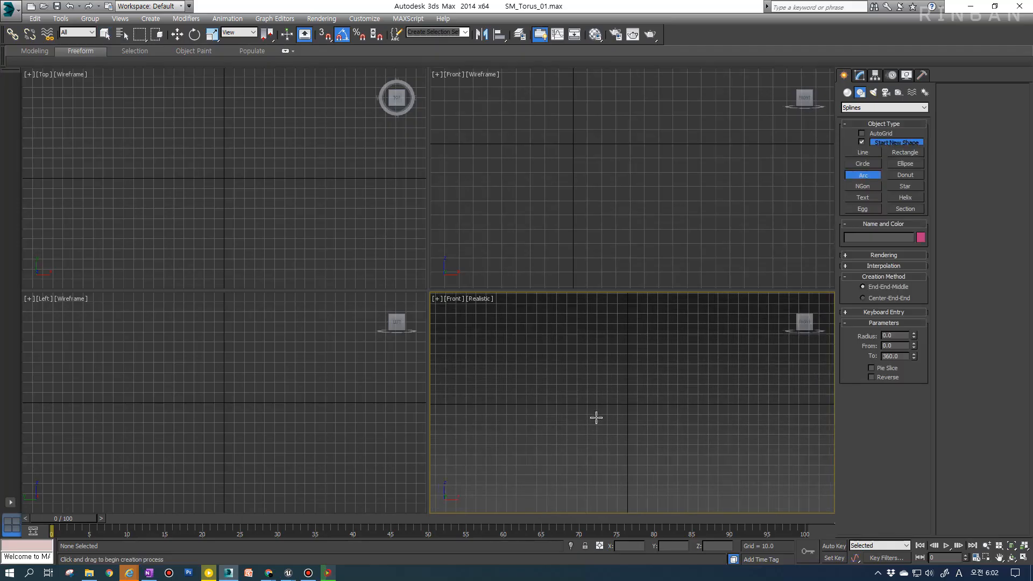
{"action": "key", "text": "s"}
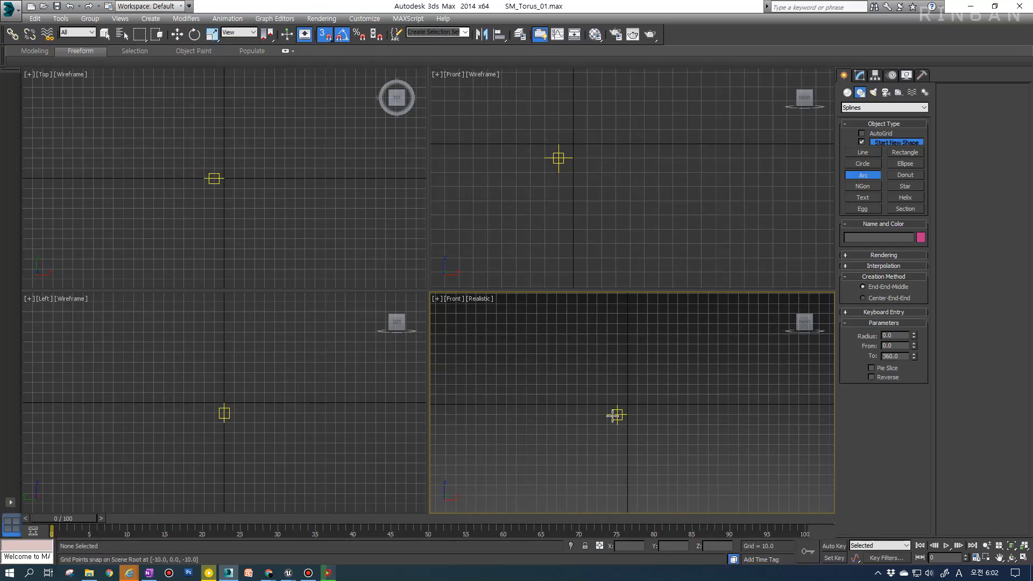
{"action": "left_click_drag", "start_coordinate": [607, 414], "coordinate": [649, 414]}
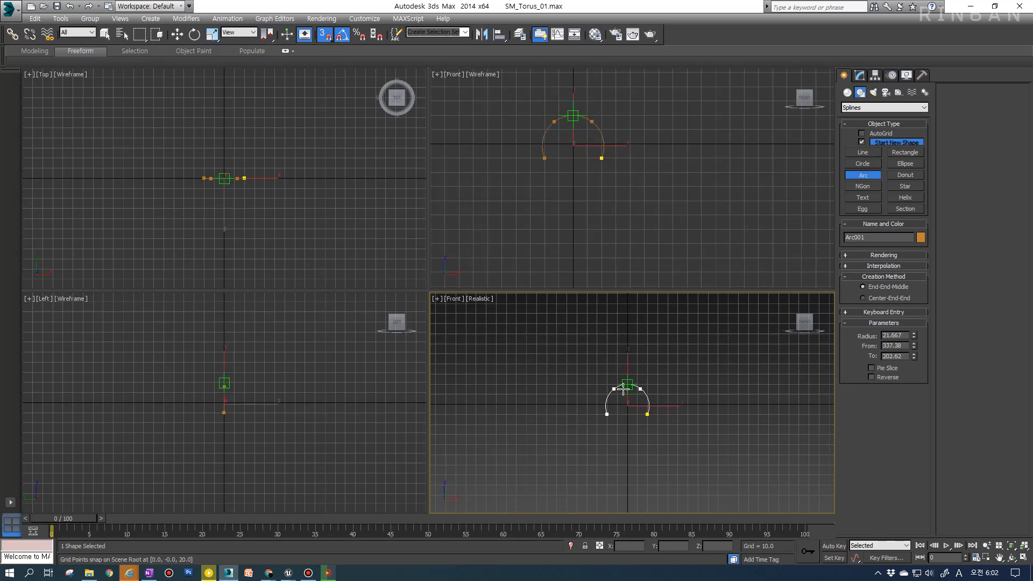
{"action": "left_click", "coordinate": [623, 388]}
{"action": "key", "text": "w"}
{"action": "scroll", "coordinate": [628, 418], "scroll_direction": "up", "scroll_amount": 8}
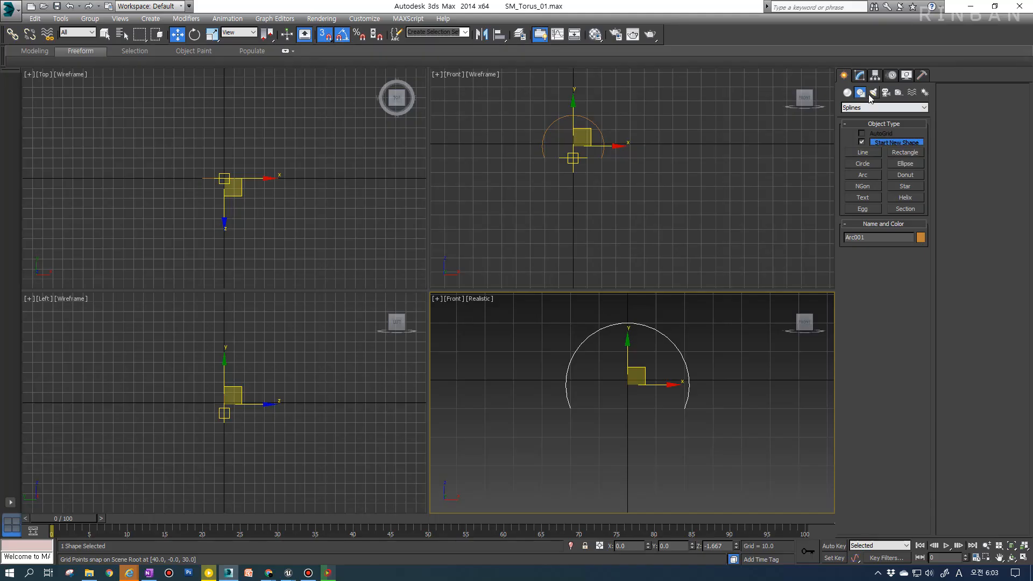
Set the arc's Z position to 0 and its radius to 50
{"action": "right_click", "coordinate": [737, 548]}
{"action": "left_click", "coordinate": [860, 77]}
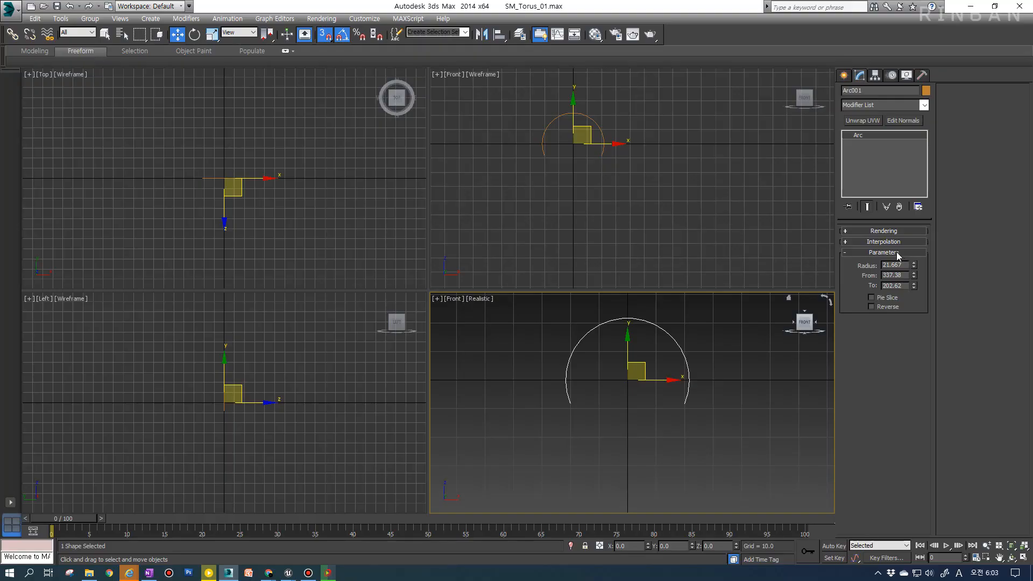
{"action": "double_click", "coordinate": [888, 265]}
{"action": "type", "text": "50"}
{"action": "key", "text": "Return"}
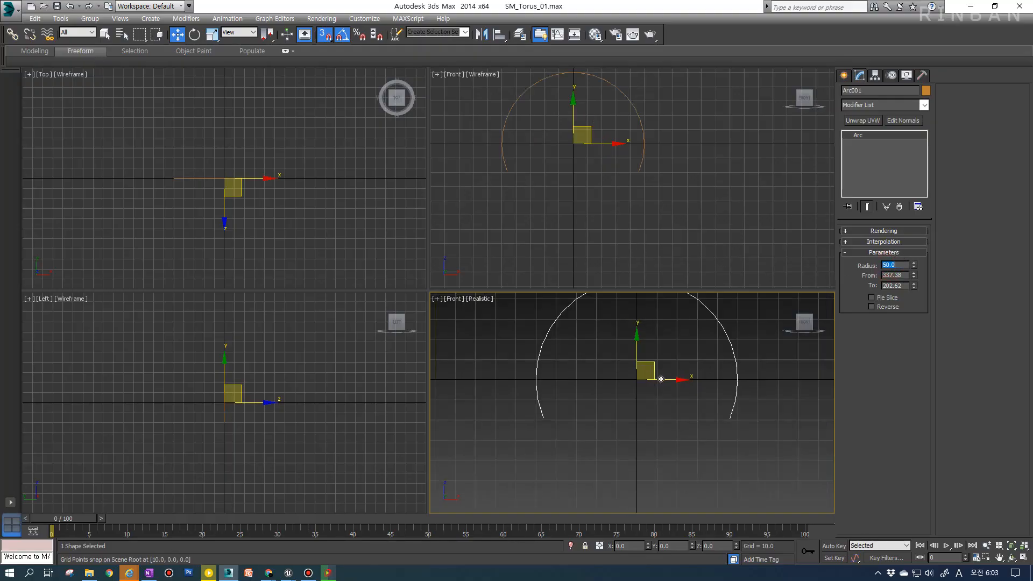
Try From angles of 300, 320 and 360 on the arc, leaving it at 360
{"action": "left_click", "coordinate": [897, 279]}
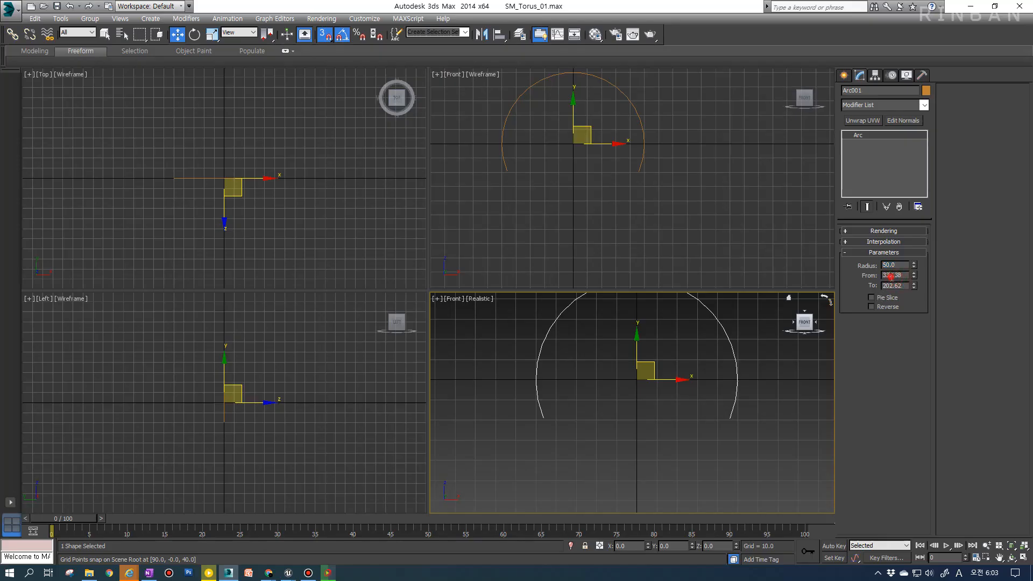
{"action": "double_click", "coordinate": [891, 275]}
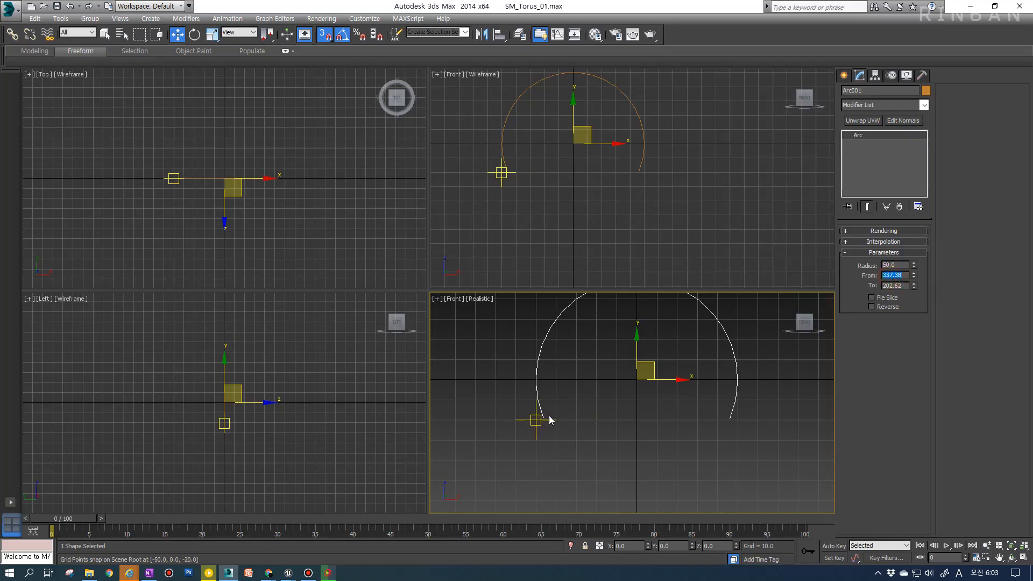
{"action": "left_click", "coordinate": [898, 285]}
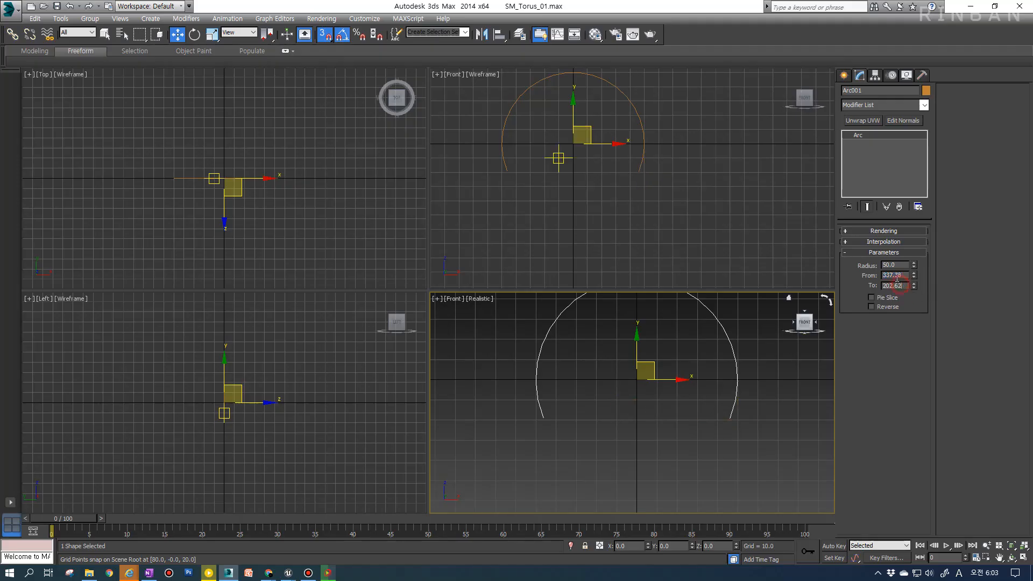
{"action": "type", "text": "300"}
{"action": "key", "text": "Return"}
{"action": "type", "text": "360"}
{"action": "key", "text": "Return"}
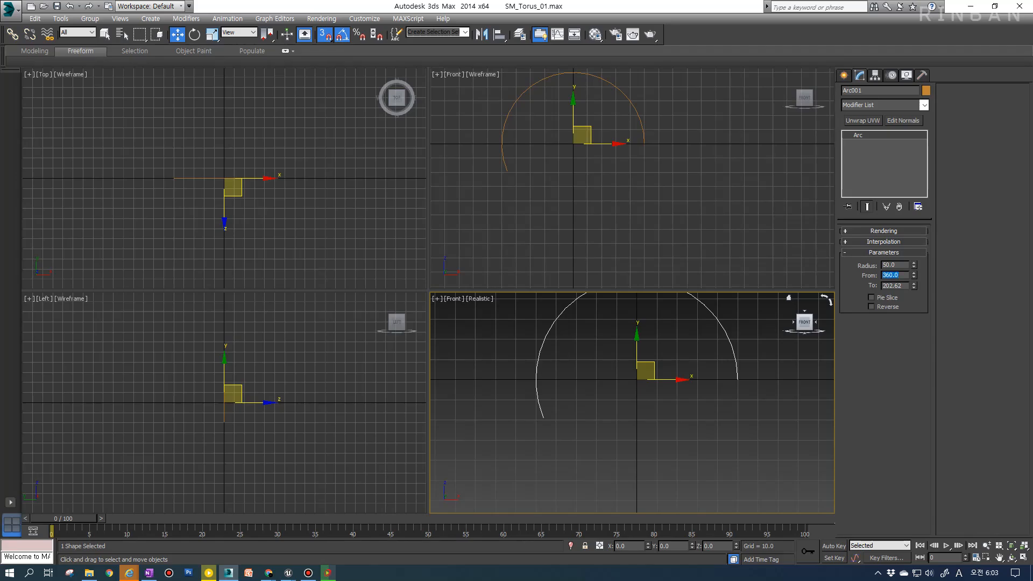
{"action": "type", "text": "300"}
{"action": "key", "text": "Return"}
{"action": "type", "text": "320"}
{"action": "key", "text": "Return"}
{"action": "type", "text": "360"}
{"action": "key", "text": "Return"}
{"action": "type", "text": "360"}
{"action": "key", "text": "Return"}
Try the arc's To angle at 200 and leave it at 180
{"action": "key", "text": "Tab"}
{"action": "type", "text": "200"}
{"action": "key", "text": "Return"}
{"action": "type", "text": "180"}
{"action": "key", "text": "Return"}
{"action": "right_click", "coordinate": [630, 369]}
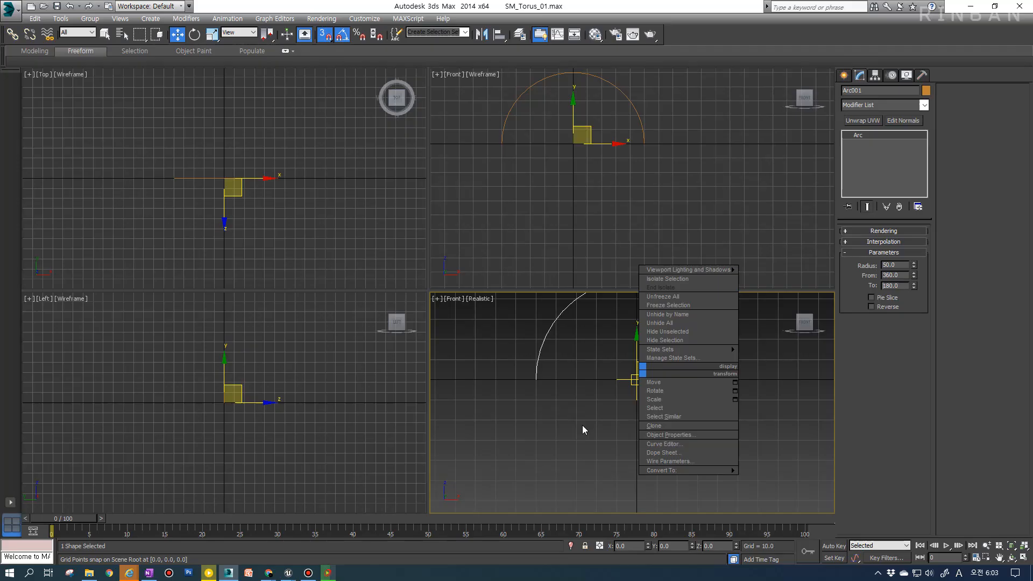
{"action": "middle_click_drag", "start_coordinate": [475, 392], "coordinate": [453, 454]}
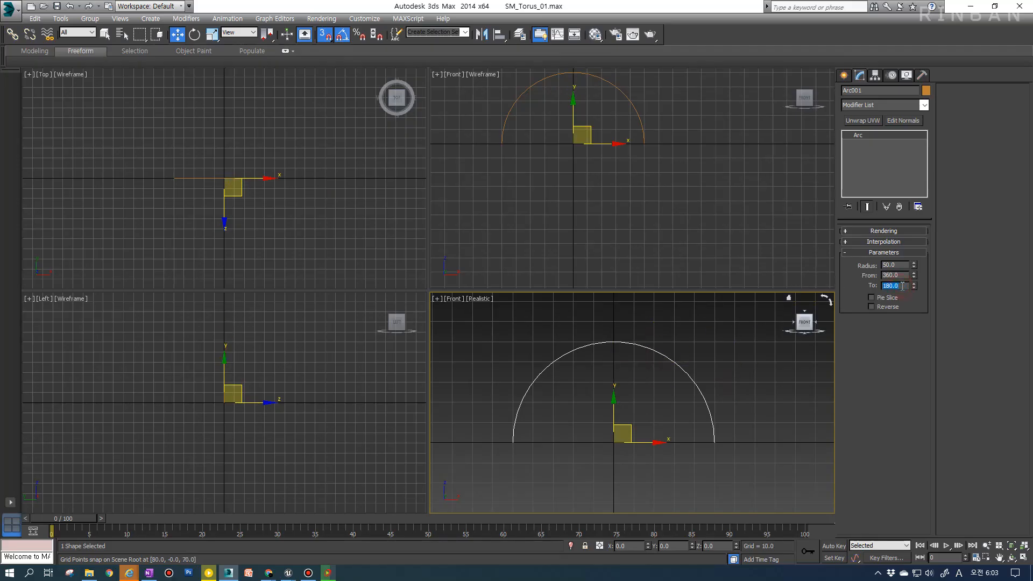
Set the arc's To angle to 190 and its From angle to 350
{"action": "type", "text": "190"}
{"action": "key", "text": "Return"}
{"action": "type", "text": "170"}
{"action": "key", "text": "Return"}
{"action": "type", "text": "190"}
{"action": "key", "text": "Return"}
{"action": "double_click", "coordinate": [885, 275]}
{"action": "type", "text": "-50"}
{"action": "key", "text": "Return"}
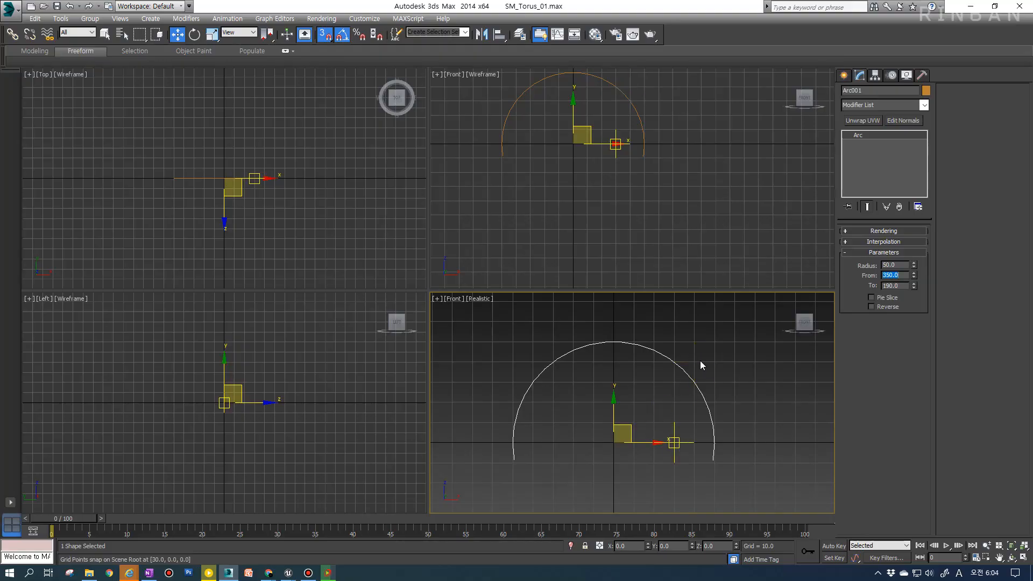
Draw an upright ellipse with length 60 and width 30 in the Top viewport, beside the arc's left end
{"action": "left_click", "coordinate": [845, 76]}
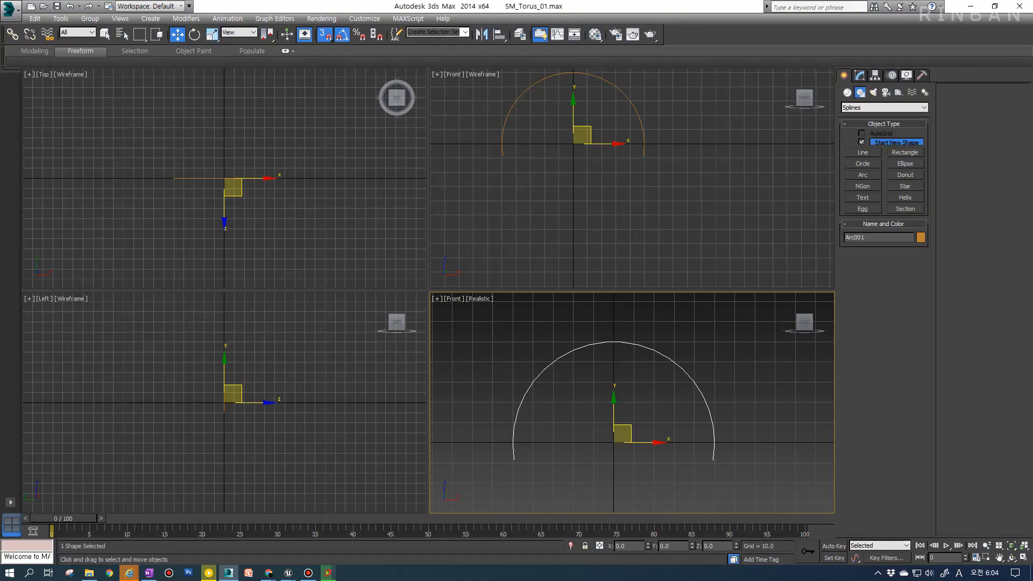
{"action": "left_click", "coordinate": [914, 164]}
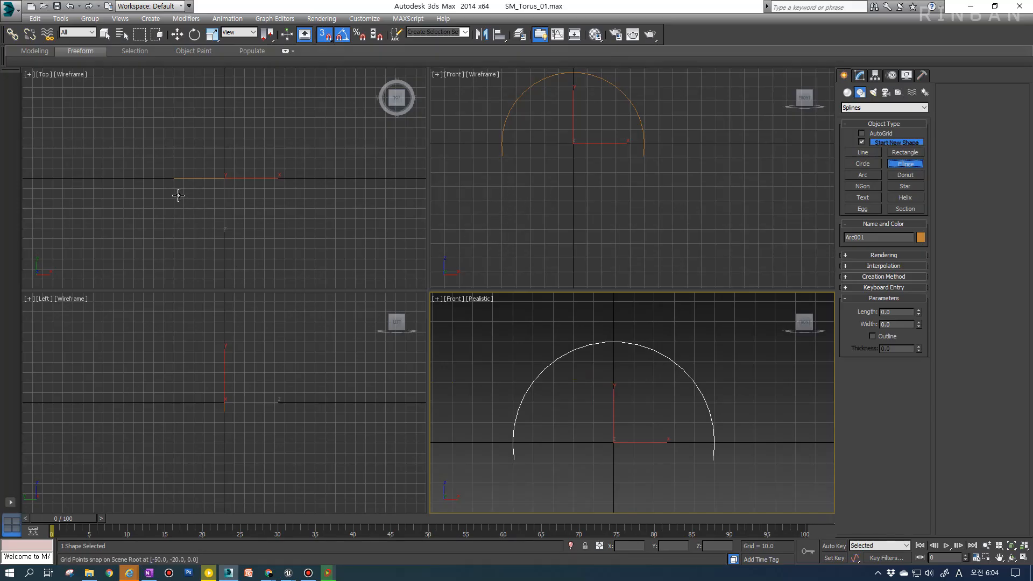
{"action": "left_click", "coordinate": [159, 215]}
{"action": "left_click_drag", "start_coordinate": [124, 233], "coordinate": [155, 186]}
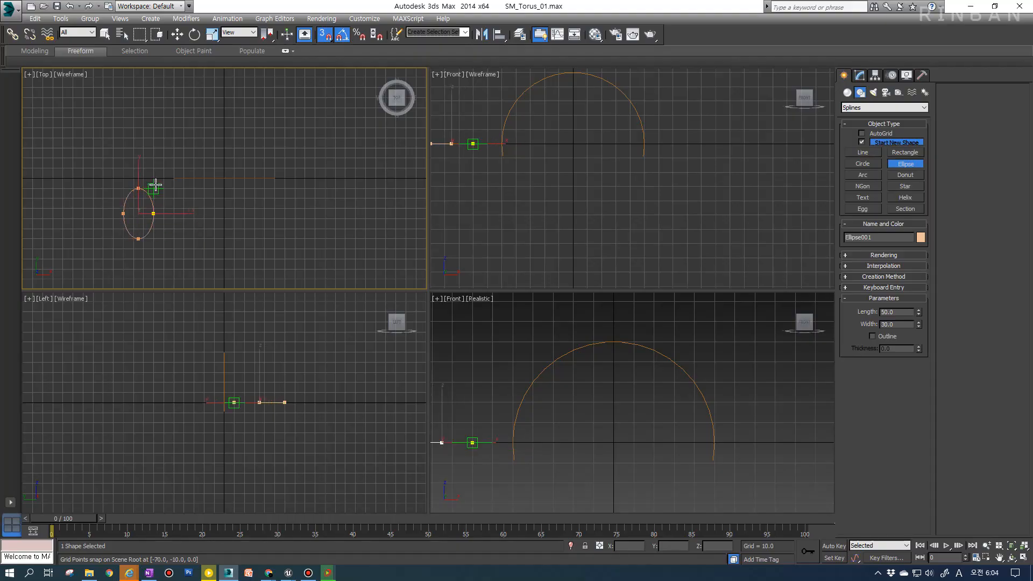
{"action": "left_click_drag", "start_coordinate": [155, 185], "coordinate": [134, 219]}
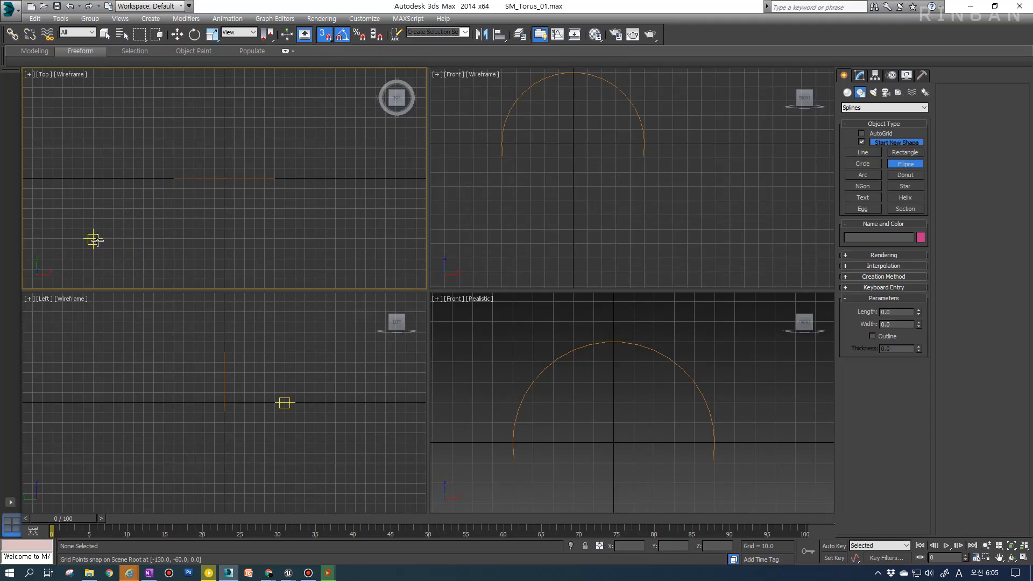
{"action": "left_click_drag", "start_coordinate": [94, 239], "coordinate": [127, 180]}
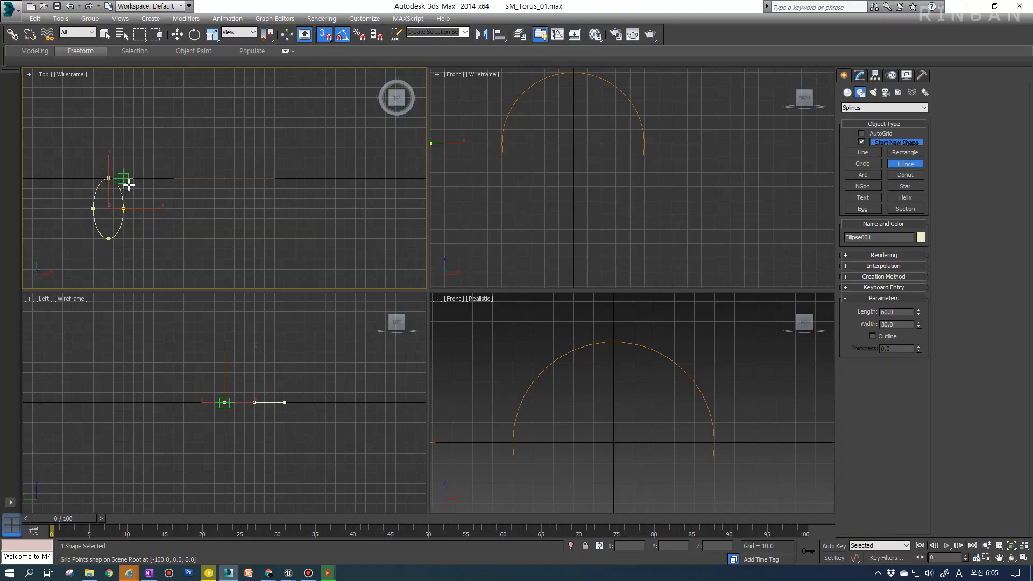
{"action": "key", "text": "w"}
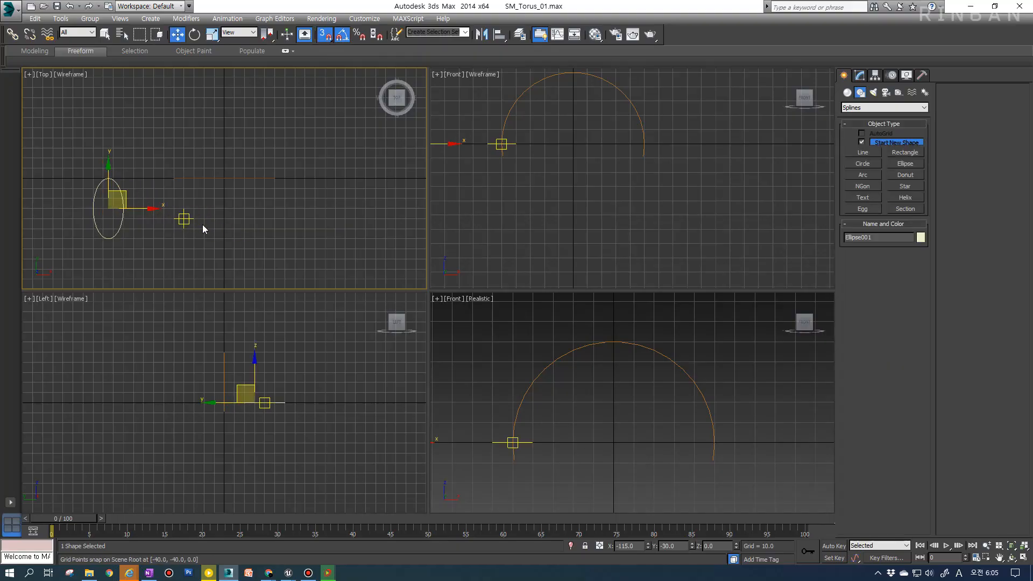
Select the arc, turn grid snapping off and bring up the Compound Objects creation types
{"action": "right_click", "coordinate": [610, 366]}
{"action": "left_click", "coordinate": [618, 344]}
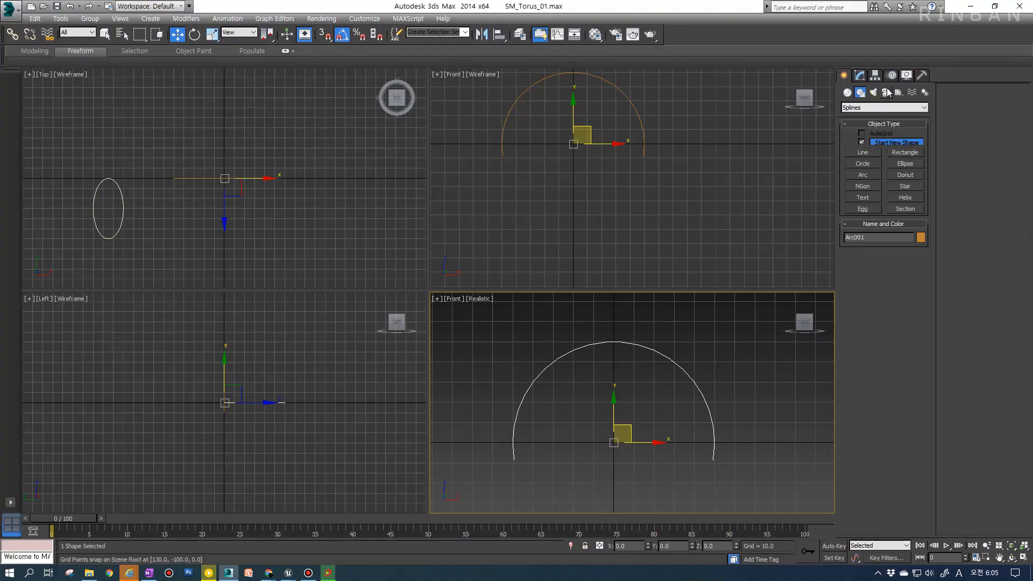
{"action": "right_click", "coordinate": [203, 183]}
{"action": "right_click", "coordinate": [591, 421]}
{"action": "left_click", "coordinate": [849, 93]}
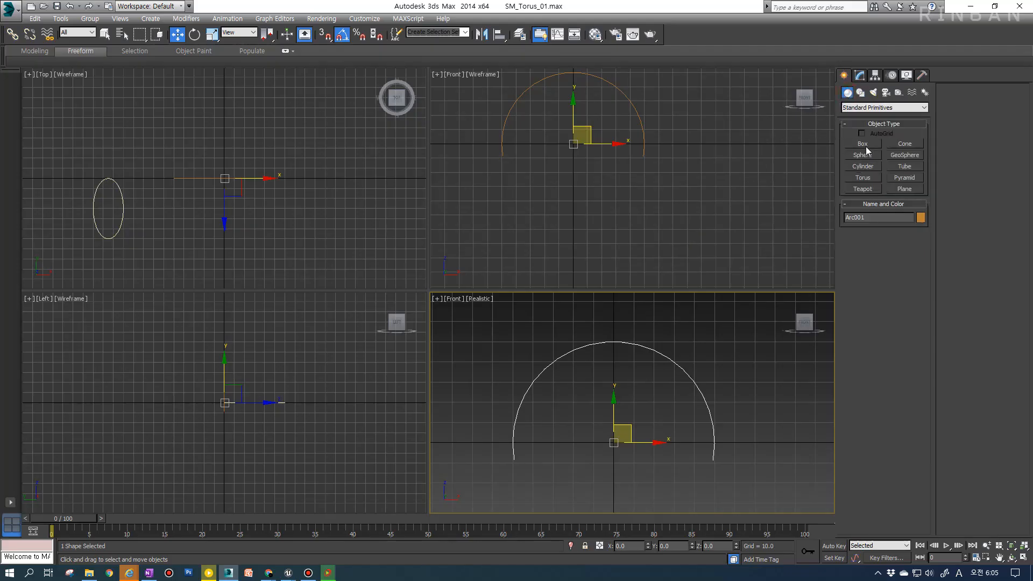
{"action": "left_click", "coordinate": [855, 108]}
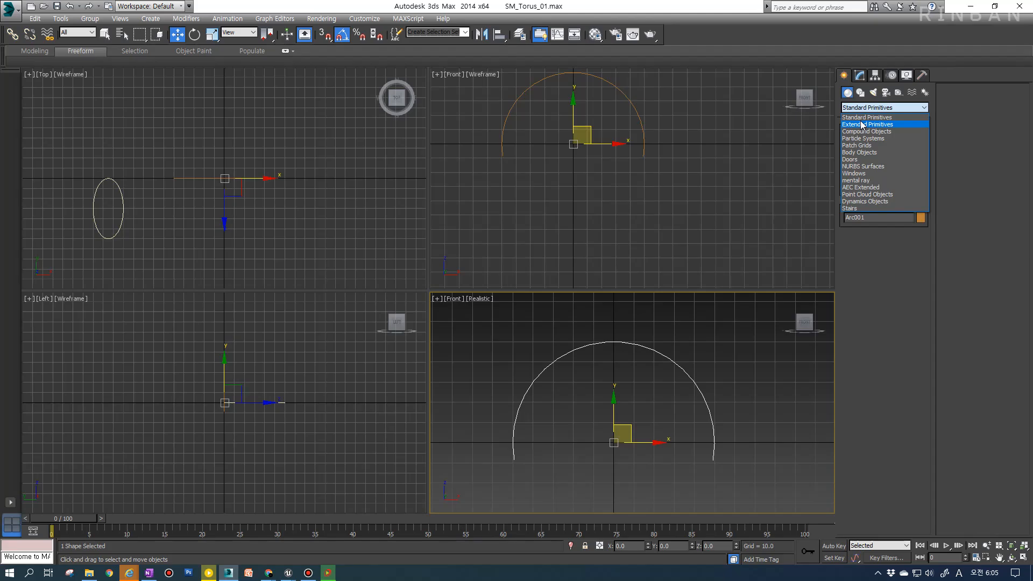
{"action": "left_click", "coordinate": [866, 131]}
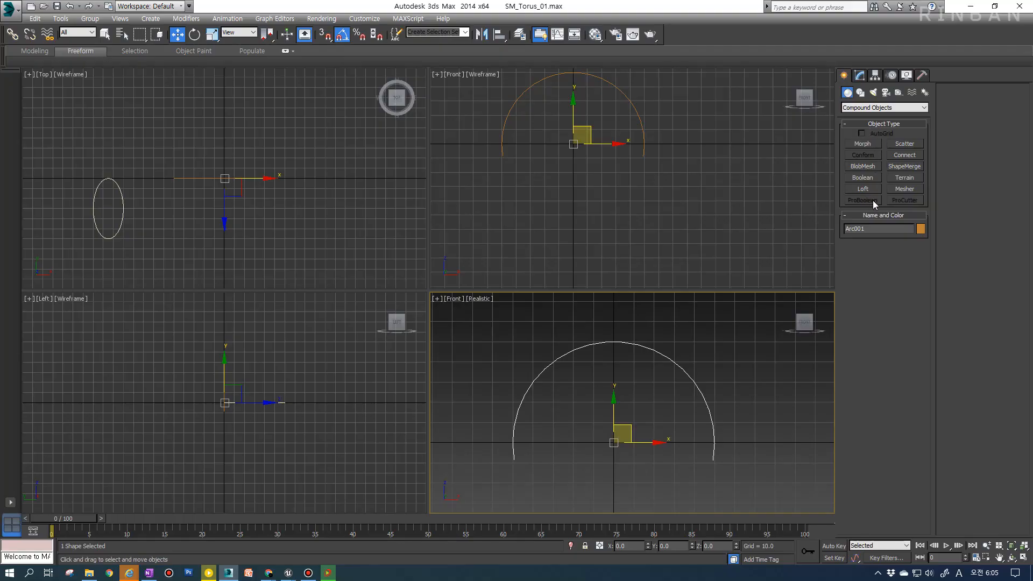
Try a Loft on the ellipse with the arc picked through Get Shape, and undo the attempt
{"action": "left_click_drag", "start_coordinate": [138, 233], "coordinate": [89, 207]}
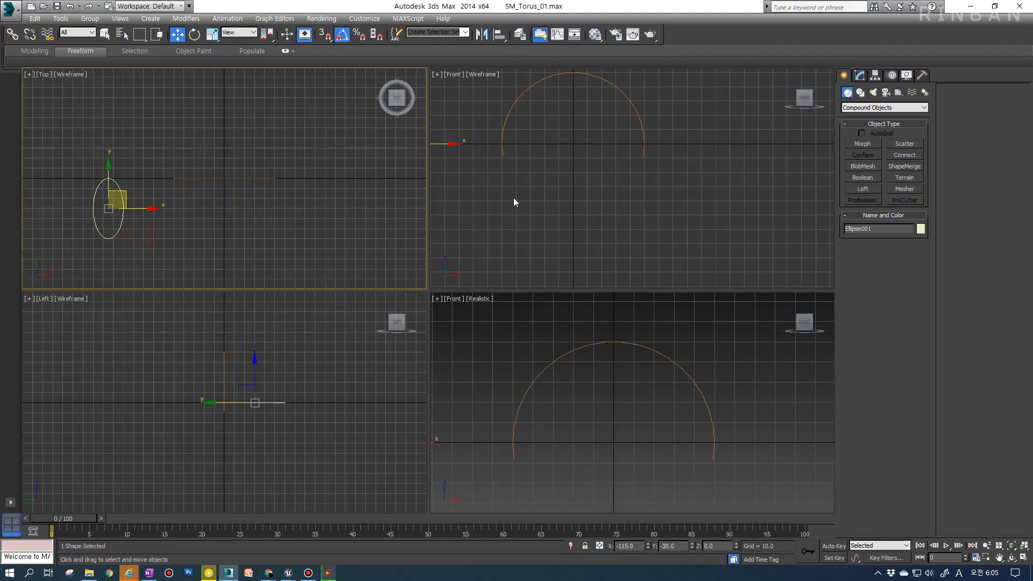
{"action": "left_click", "coordinate": [869, 189]}
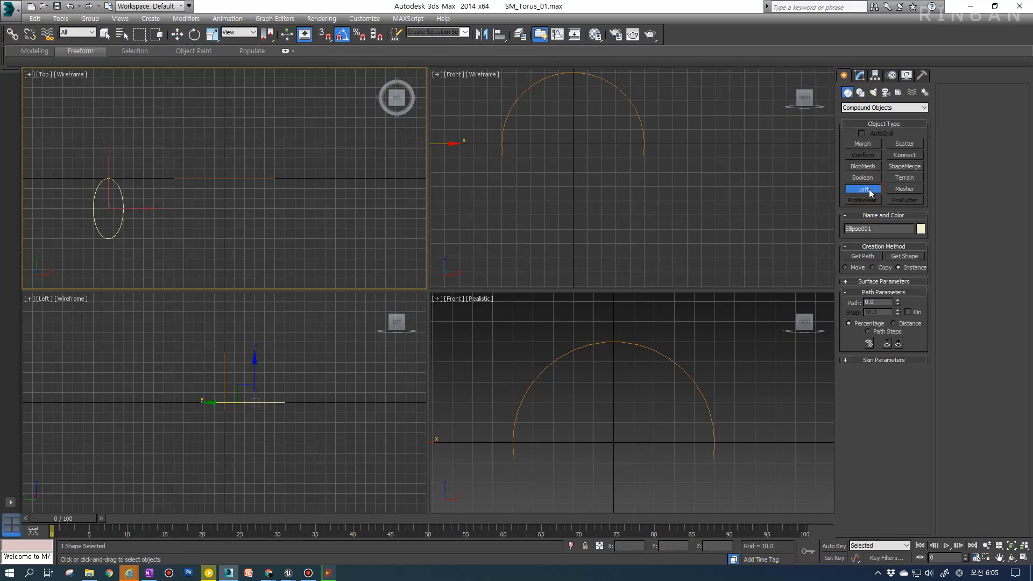
{"action": "left_click", "coordinate": [909, 256]}
{"action": "left_click", "coordinate": [550, 368]}
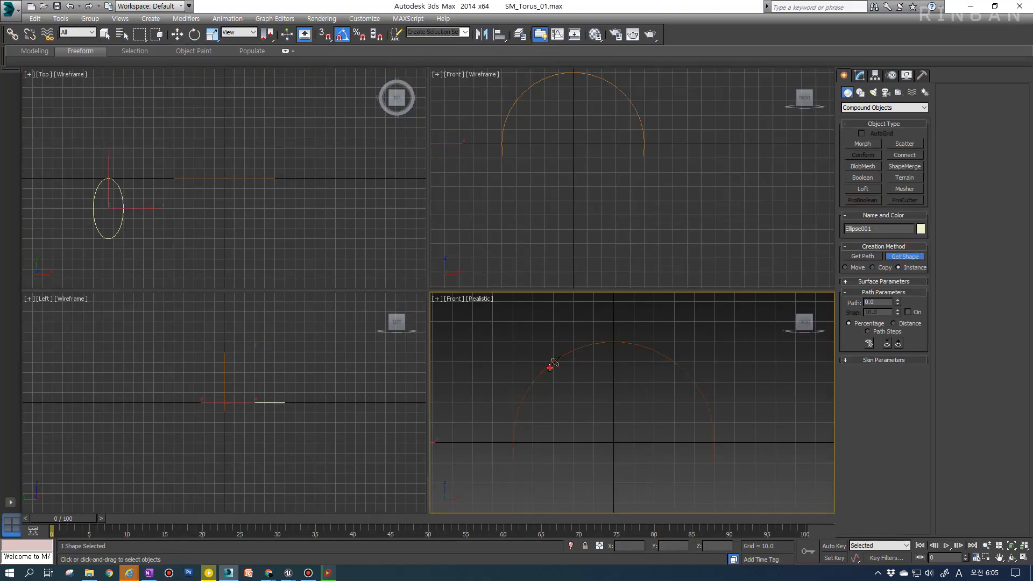
{"action": "middle_click_drag", "start_coordinate": [519, 395], "coordinate": [554, 383]}
{"action": "key", "text": "w"}
{"action": "key", "text": "ctrl+z"}
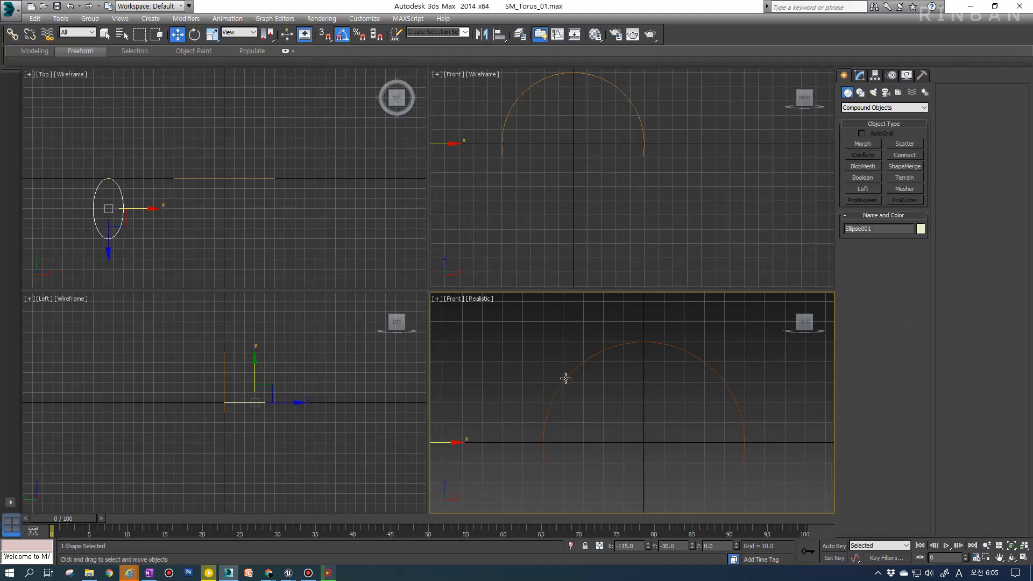
Select the arc and loft the ellipse along it as an instance, using Get Shape
{"action": "left_click_drag", "start_coordinate": [206, 151], "coordinate": [258, 209]}
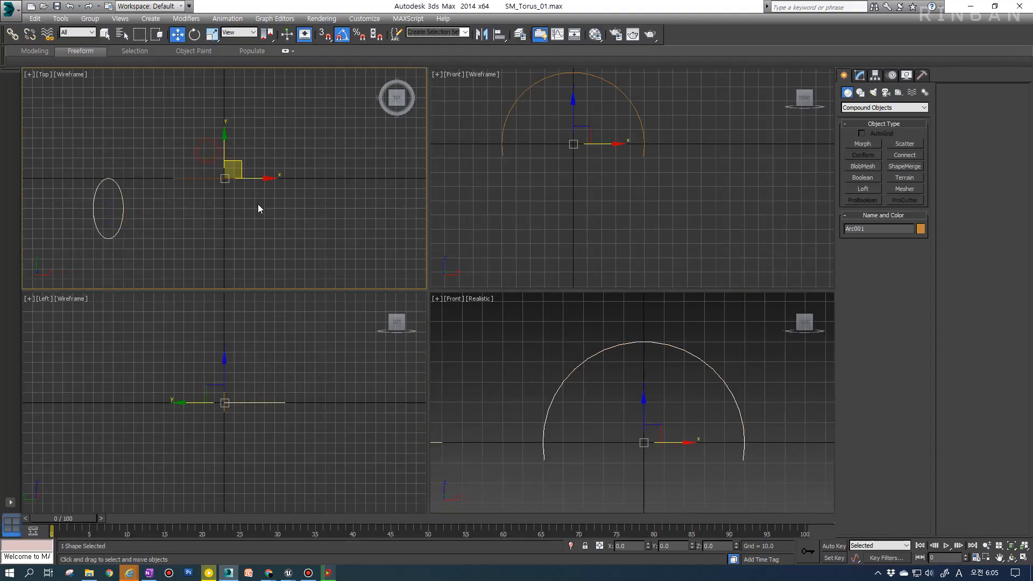
{"action": "right_click", "coordinate": [596, 424]}
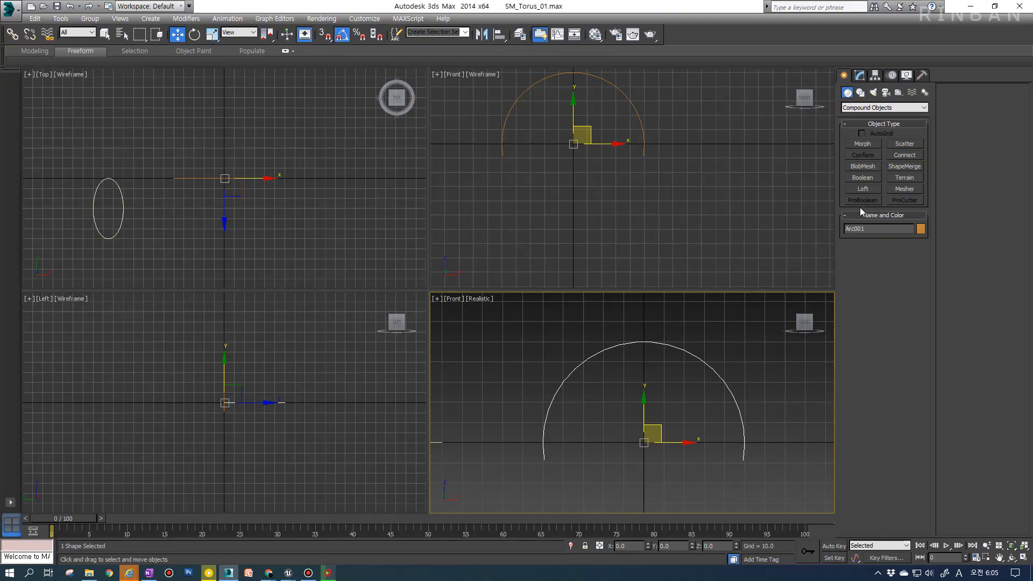
{"action": "left_click", "coordinate": [867, 188]}
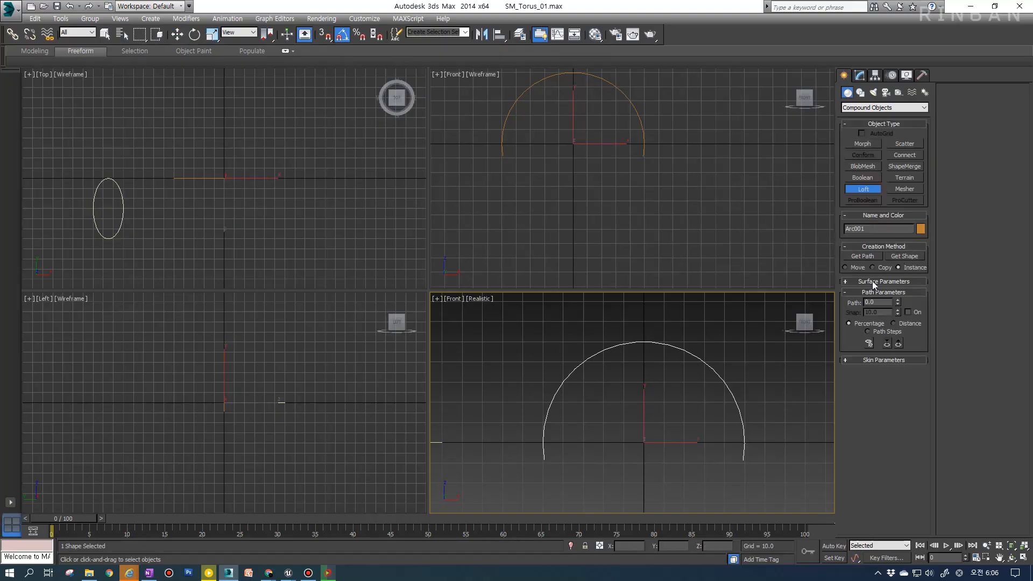
{"action": "left_click", "coordinate": [119, 231]}
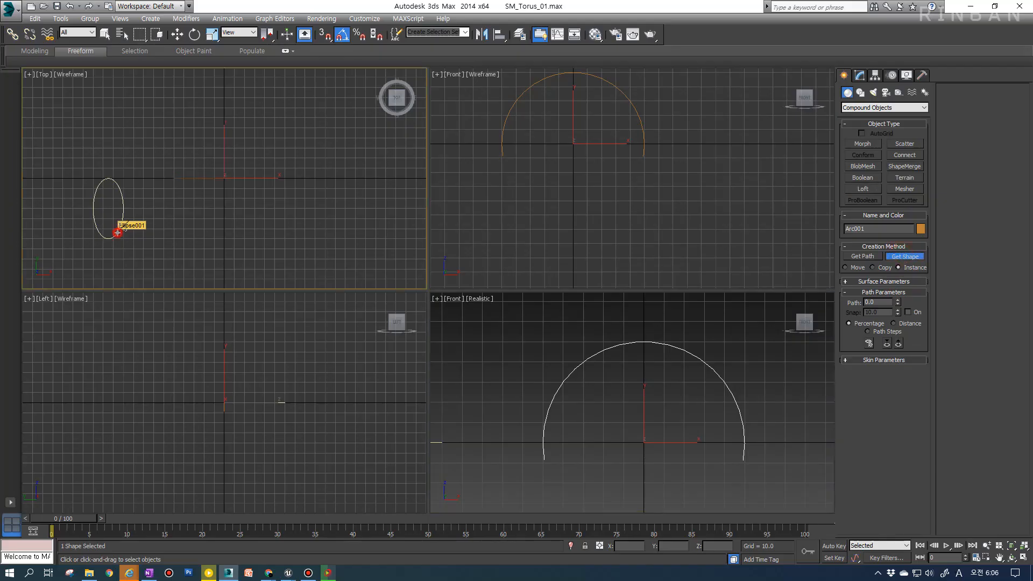
{"action": "middle_click_drag", "start_coordinate": [650, 416], "coordinate": [550, 441], "text": "alt"}
{"action": "scroll", "coordinate": [633, 395], "scroll_direction": "down", "scroll_amount": 4}
{"action": "scroll", "coordinate": [547, 436], "scroll_direction": "up", "scroll_amount": 2}
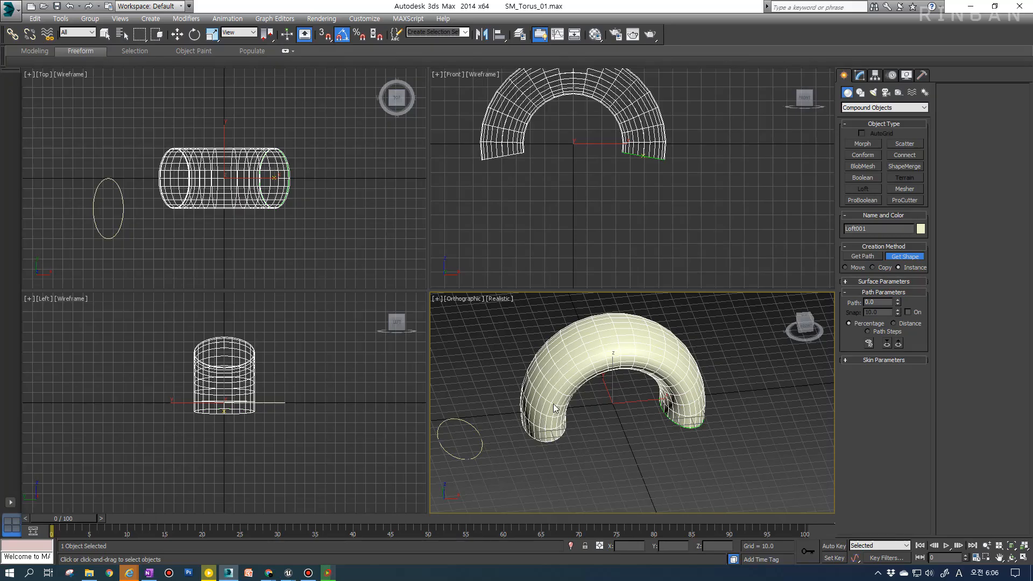
{"action": "mouse_move", "coordinate": [703, 427]}
{"action": "middle_mouse_down", "text": "alt"}
{"action": "mouse_move", "coordinate": [640, 392]}
{"action": "mouse_move", "coordinate": [634, 404]}
{"action": "middle_mouse_up", "text": "alt"}
{"action": "scroll", "coordinate": [638, 388], "scroll_direction": "up", "scroll_amount": 2}
{"action": "scroll", "coordinate": [634, 404], "scroll_direction": "down", "scroll_amount": 1}
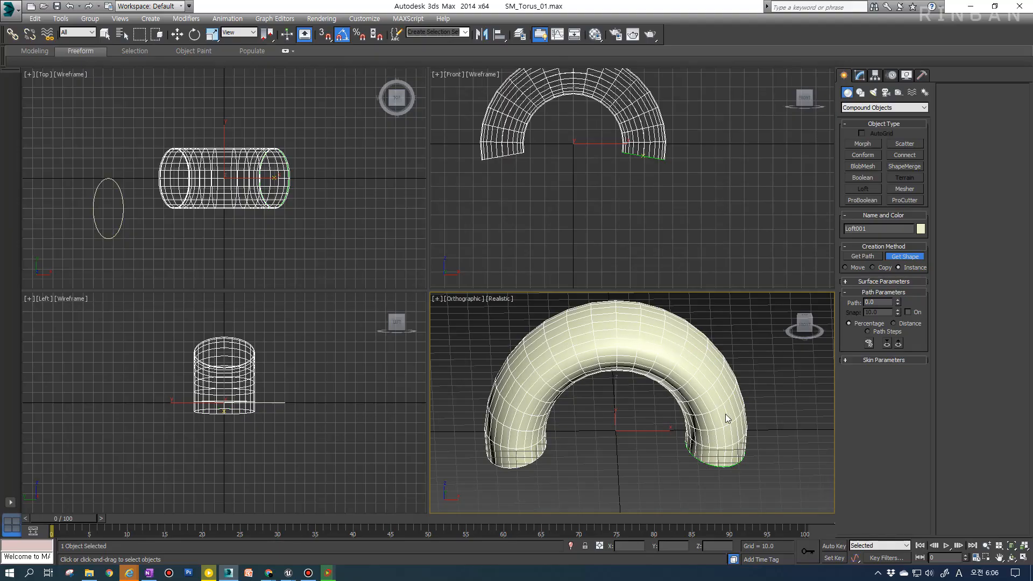
Enable Apply Mapping in the loft's surface parameters
{"action": "left_click", "coordinate": [863, 284]}
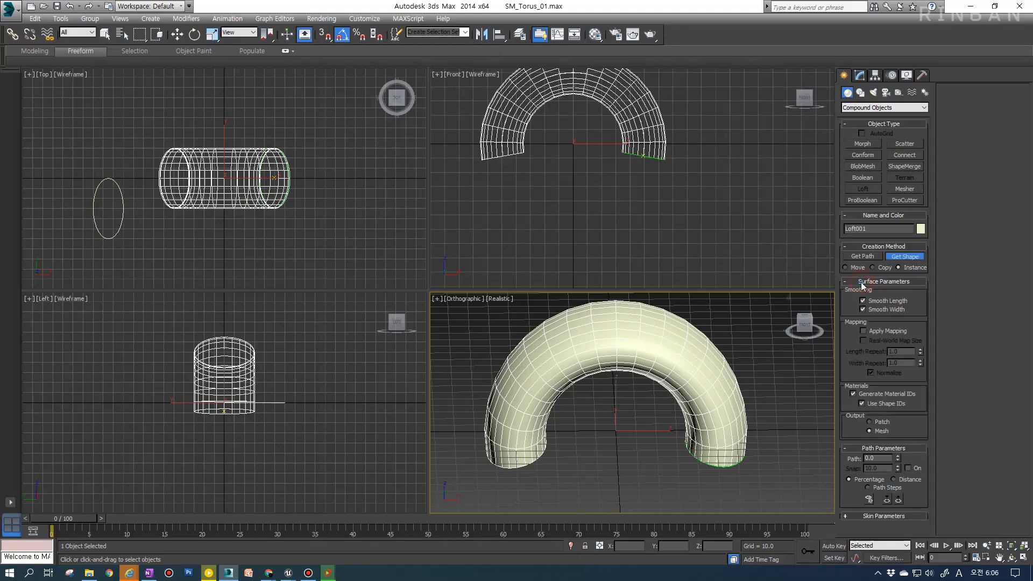
{"action": "left_click", "coordinate": [863, 330]}
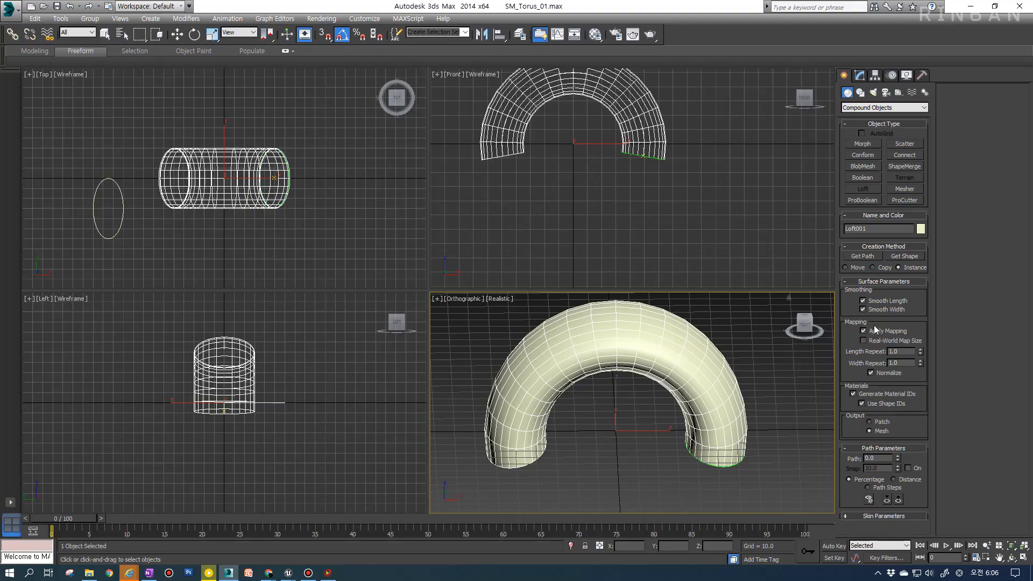
{"action": "left_click", "coordinate": [882, 282]}
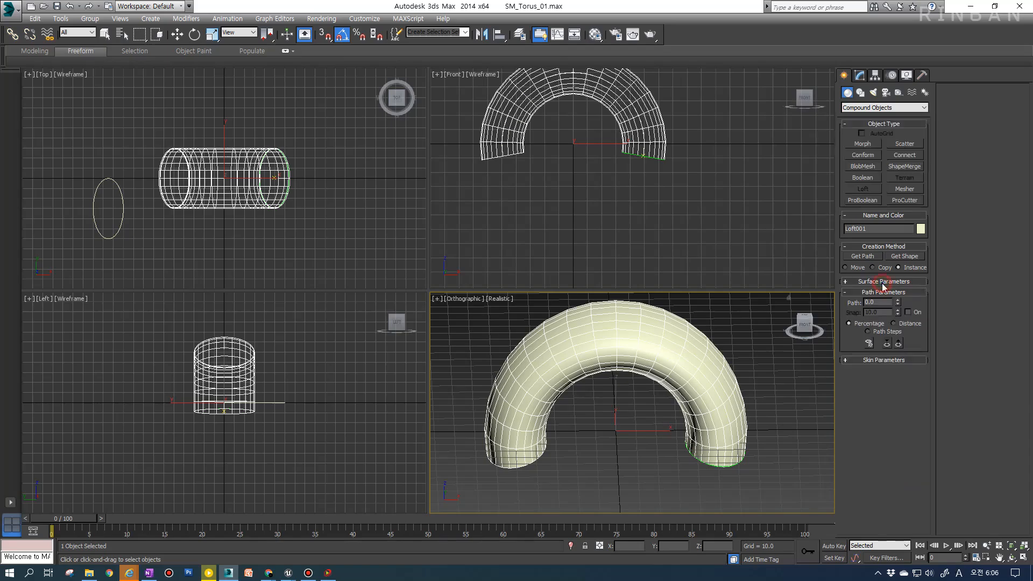
Inspect the loft's UV layout through a temporary Unwrap UVW modifier and remove the modifier
{"action": "left_click", "coordinate": [860, 75]}
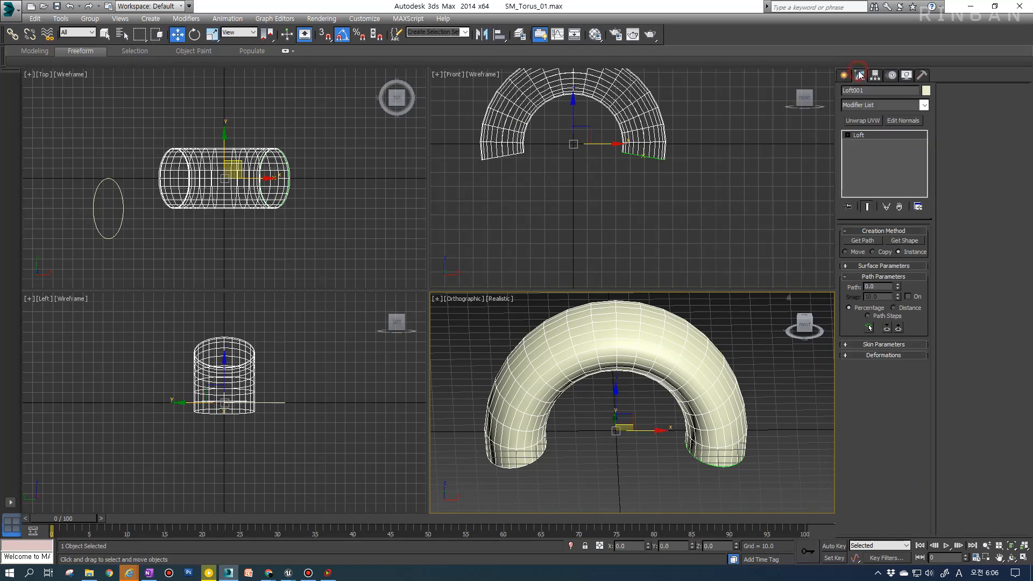
{"action": "left_click", "coordinate": [863, 123]}
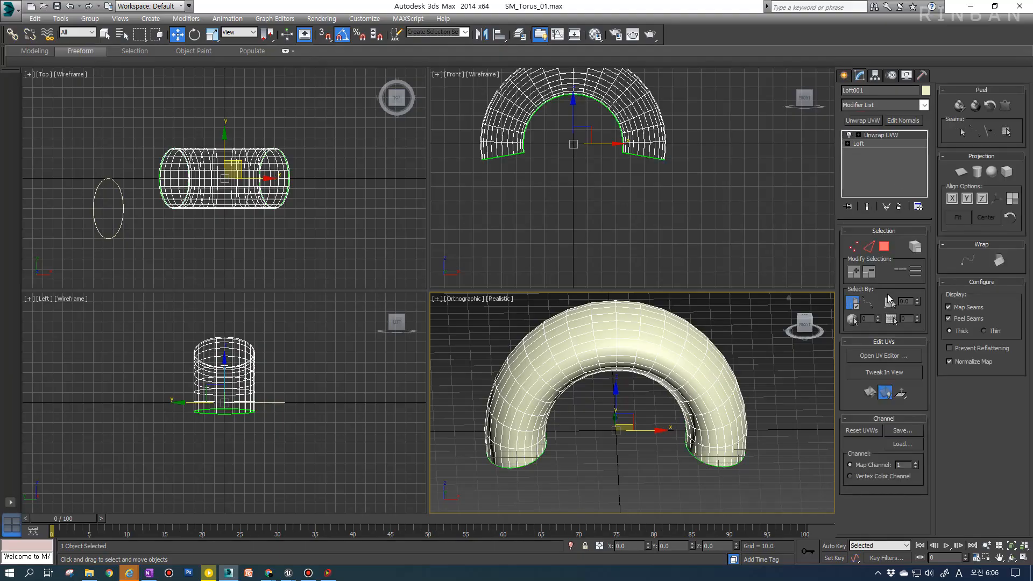
{"action": "left_click", "coordinate": [884, 356]}
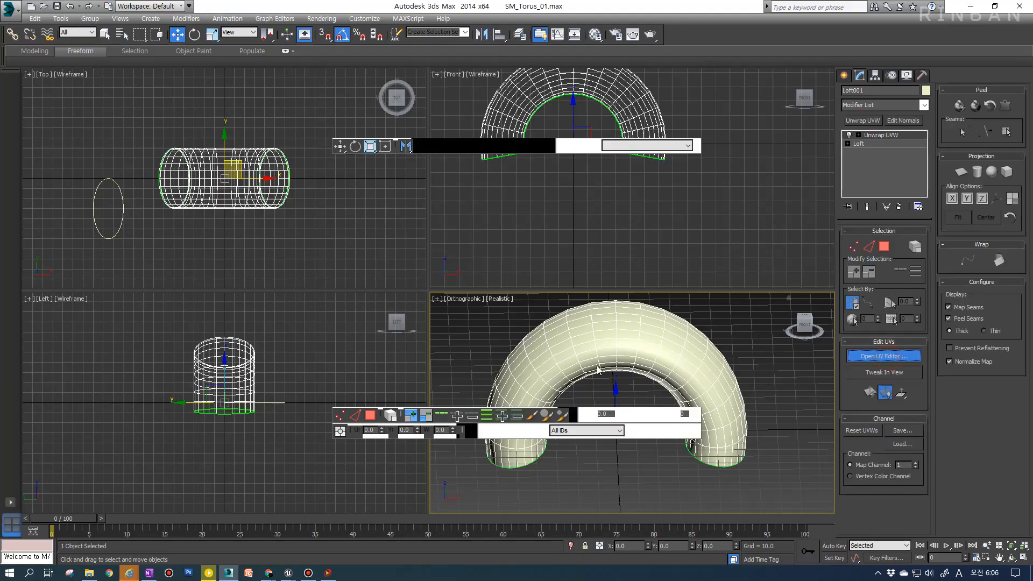
{"action": "left_click_drag", "start_coordinate": [14, 107], "coordinate": [283, 383]}
{"action": "left_click", "coordinate": [360, 51]}
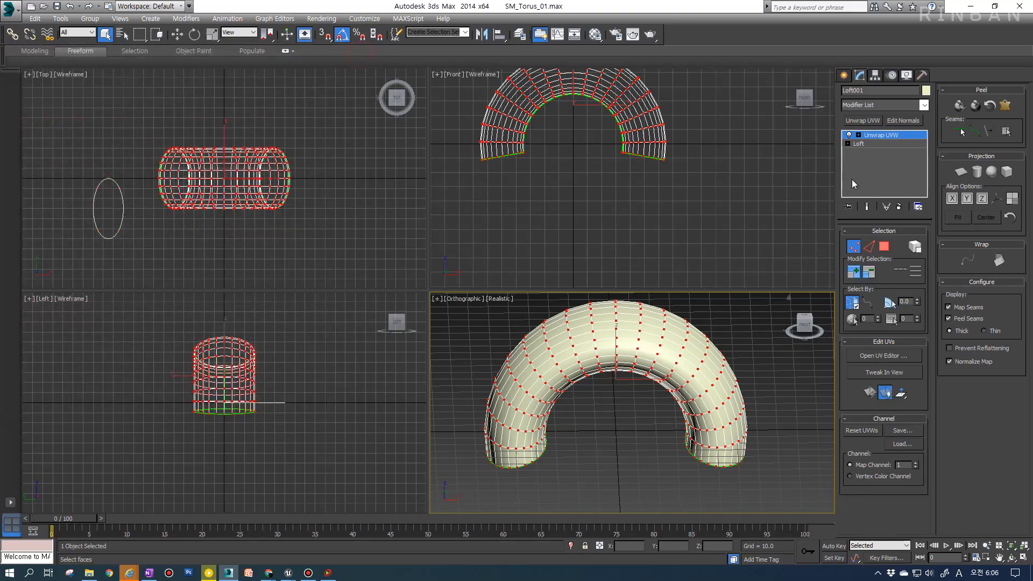
{"action": "left_click", "coordinate": [898, 207]}
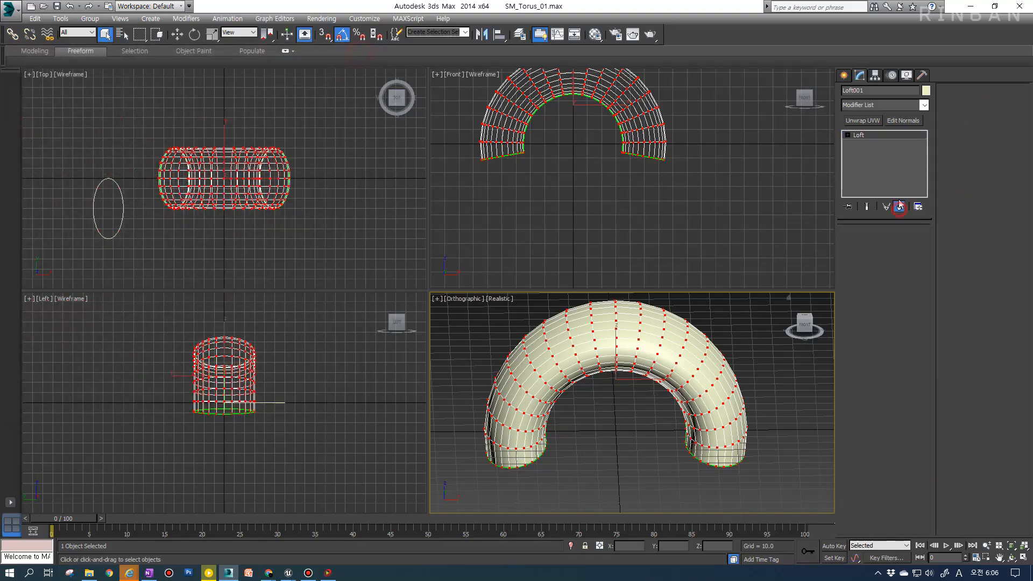
Turn off the loft's Apply Mapping and examine the unmapped UV layout through a temporary Unwrap UVW modifier
{"action": "left_click", "coordinate": [875, 267]}
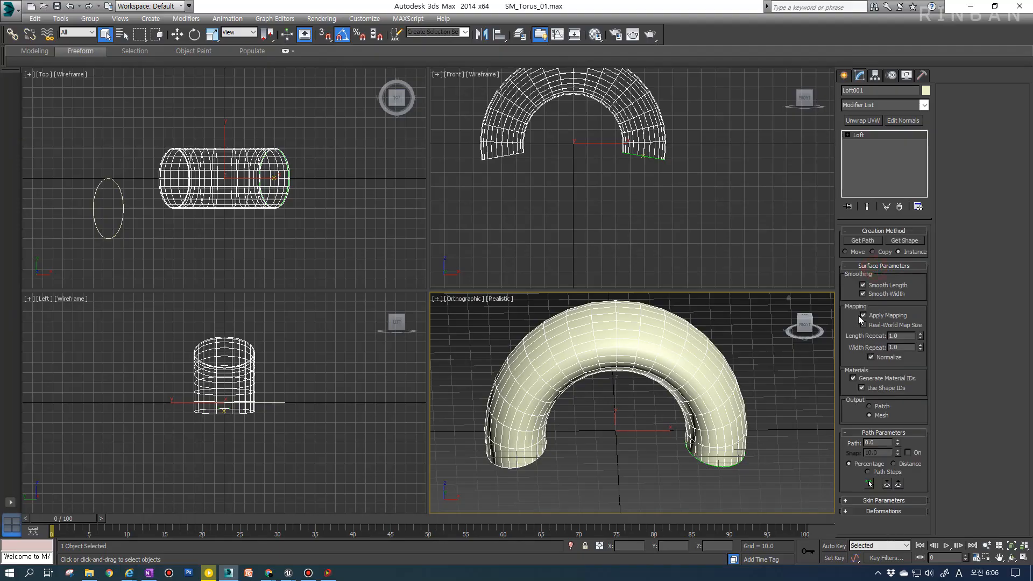
{"action": "left_click", "coordinate": [863, 316]}
{"action": "left_click", "coordinate": [862, 121]}
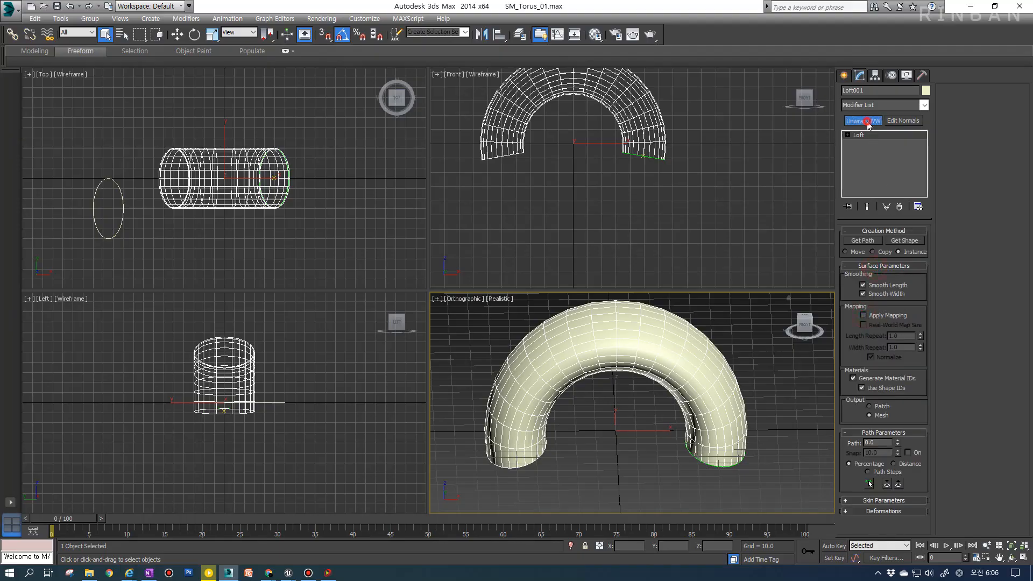
{"action": "left_click", "coordinate": [884, 355]}
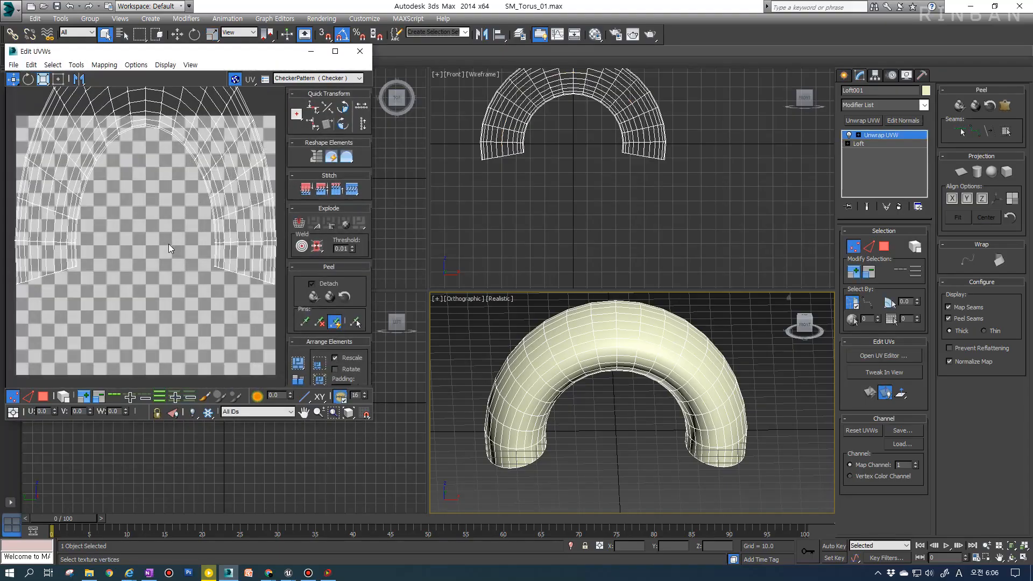
{"action": "scroll", "coordinate": [125, 215], "scroll_direction": "down", "scroll_amount": 2}
{"action": "middle_click_drag", "start_coordinate": [124, 215], "coordinate": [134, 294]}
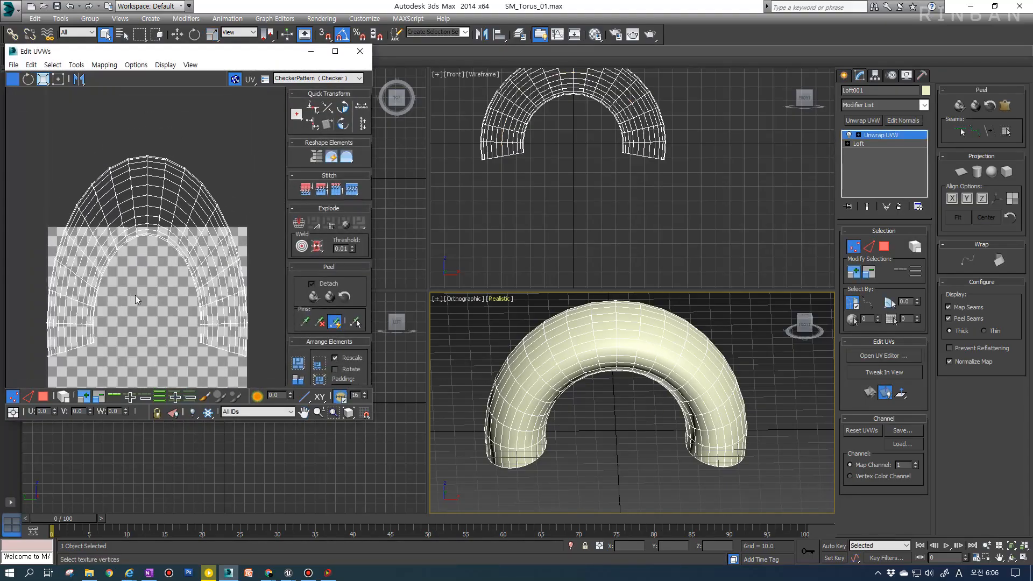
{"action": "left_click", "coordinate": [359, 51]}
{"action": "left_click", "coordinate": [898, 207]}
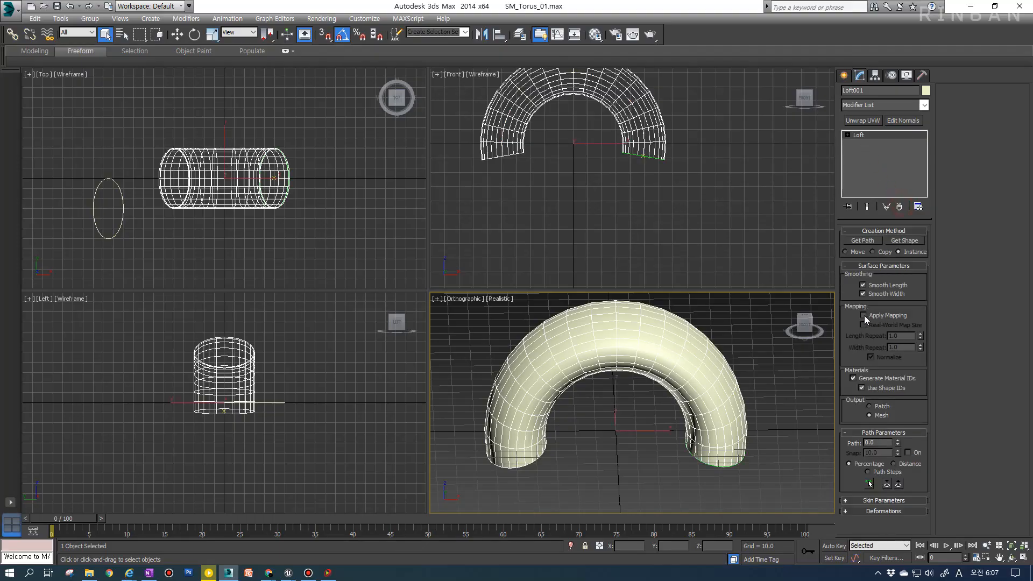
Turn Apply Mapping back on and match the upper and lower UV vertex rows to the loft's ends through a temporary Unwrap UVW modifier
{"action": "left_click", "coordinate": [865, 315]}
{"action": "left_click", "coordinate": [863, 121]}
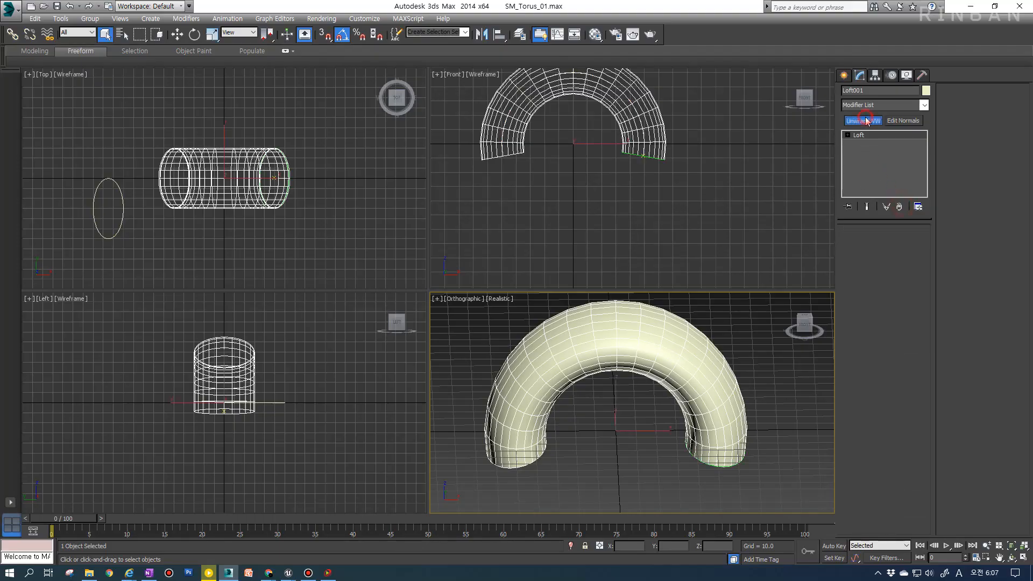
{"action": "left_click", "coordinate": [874, 358]}
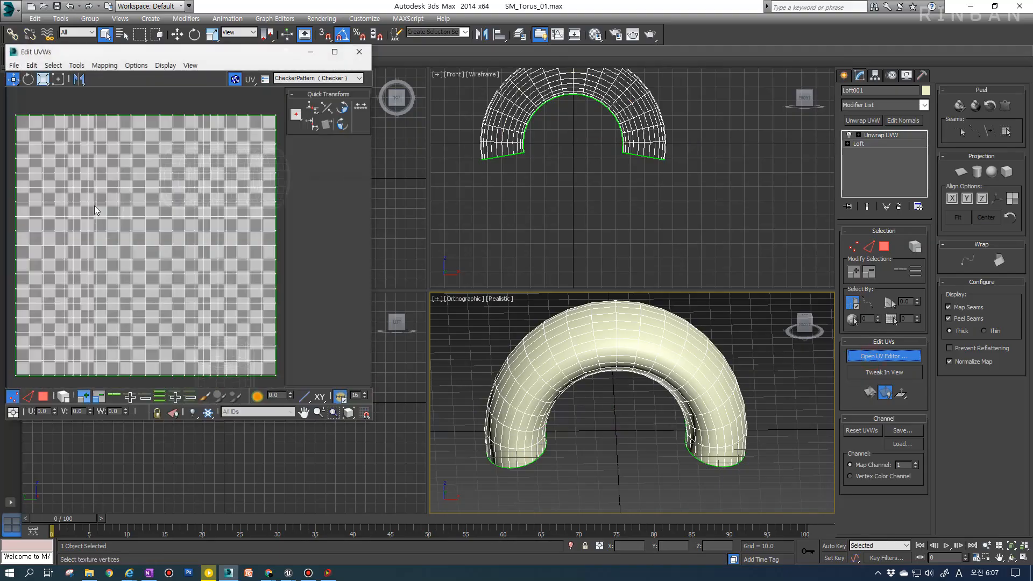
{"action": "left_click", "coordinate": [359, 51]}
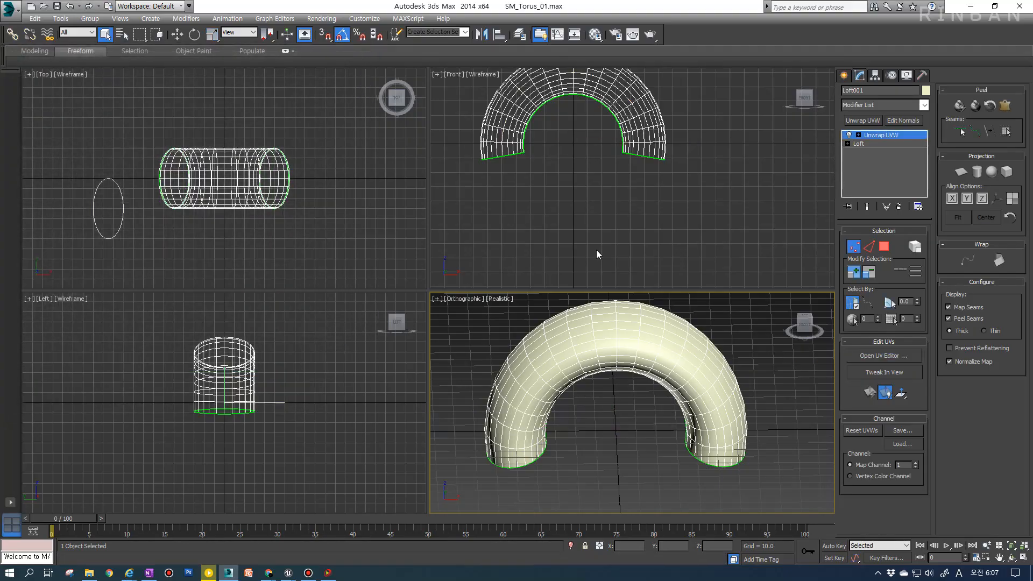
{"action": "left_click", "coordinate": [885, 356]}
{"action": "left_click_drag", "start_coordinate": [8, 107], "coordinate": [280, 164]}
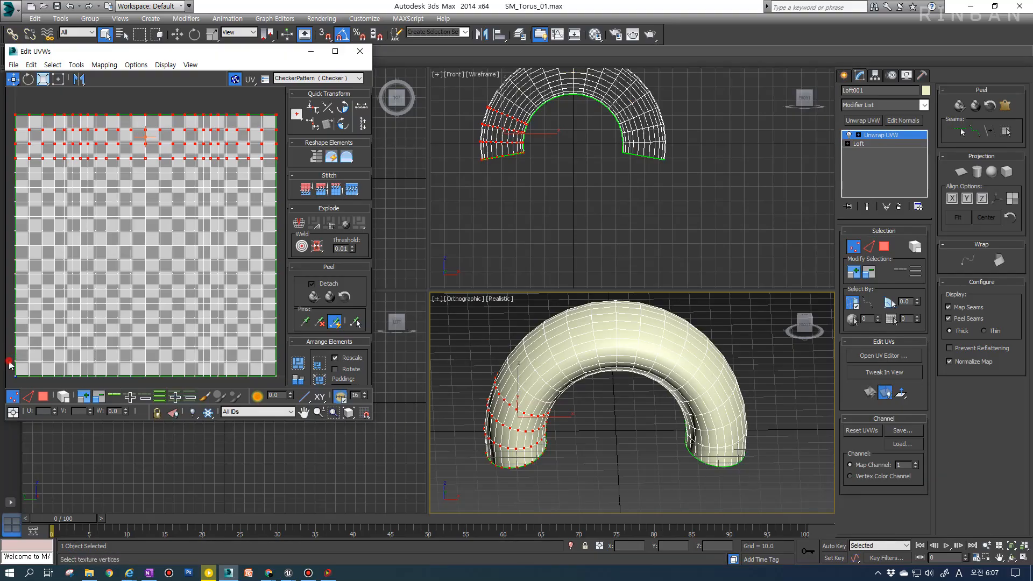
{"action": "left_click_drag", "start_coordinate": [9, 356], "coordinate": [280, 369]}
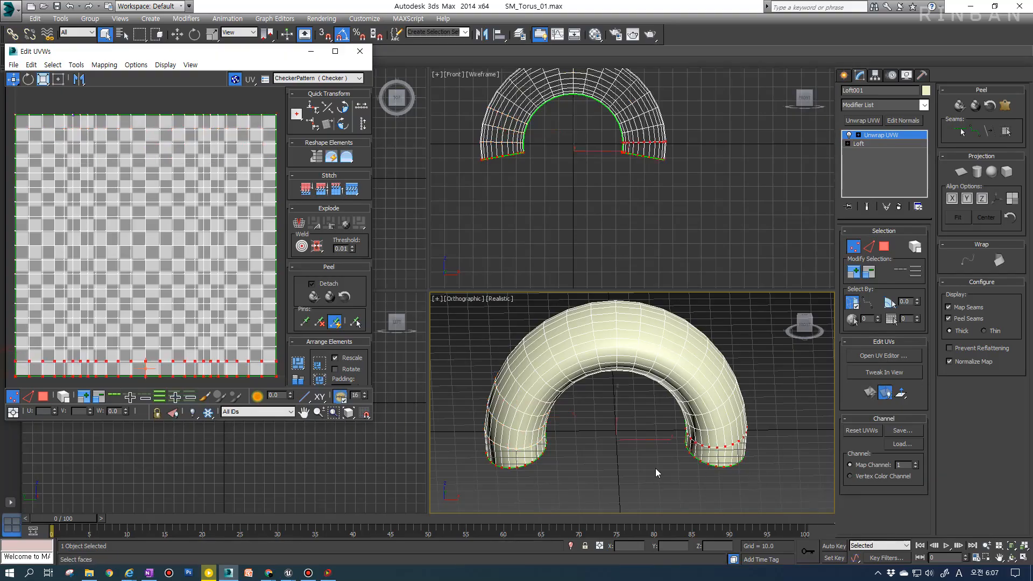
{"action": "left_click", "coordinate": [360, 51]}
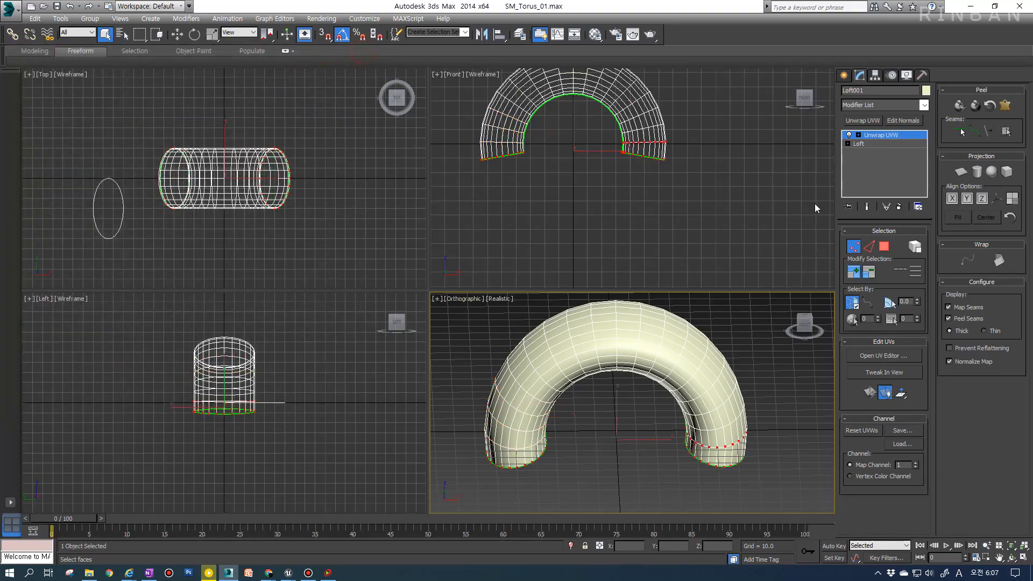
{"action": "left_click", "coordinate": [899, 206]}
Bring up the loft's Skin Parameters and try Shape Steps values of 50 and 10
{"action": "left_click", "coordinate": [870, 133]}
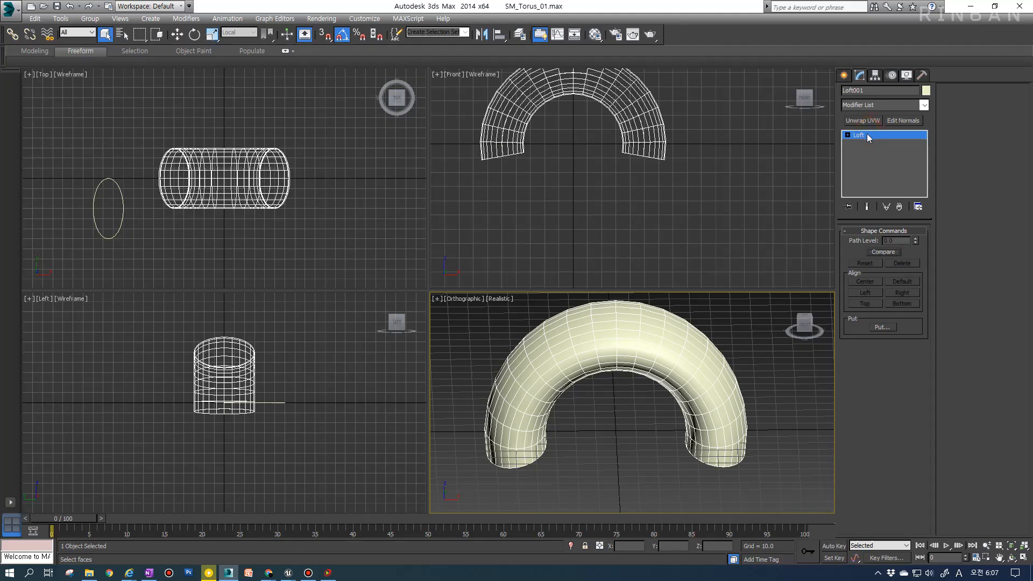
{"action": "left_click", "coordinate": [868, 157]}
{"action": "left_click", "coordinate": [869, 137]}
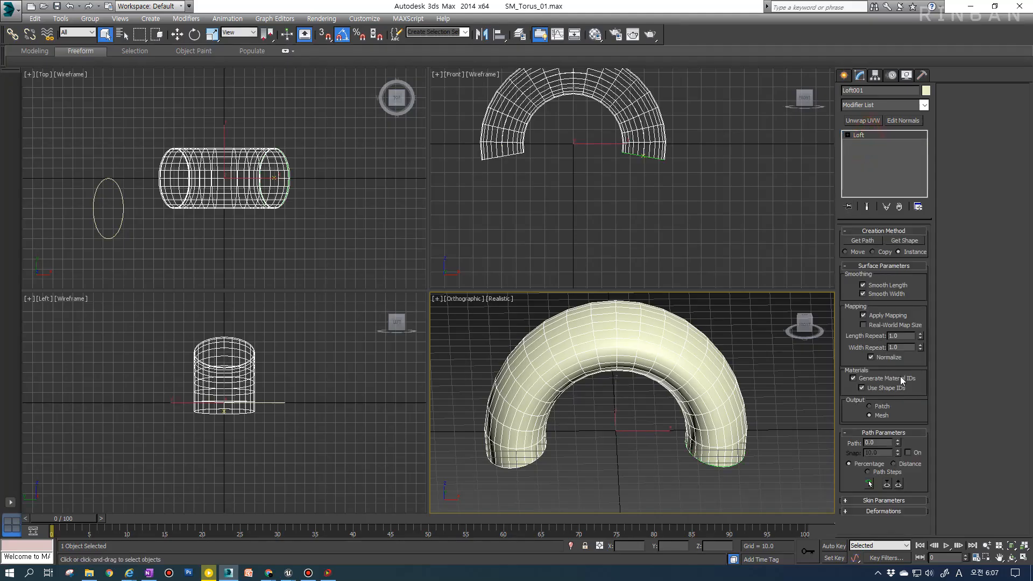
{"action": "left_click", "coordinate": [889, 502]}
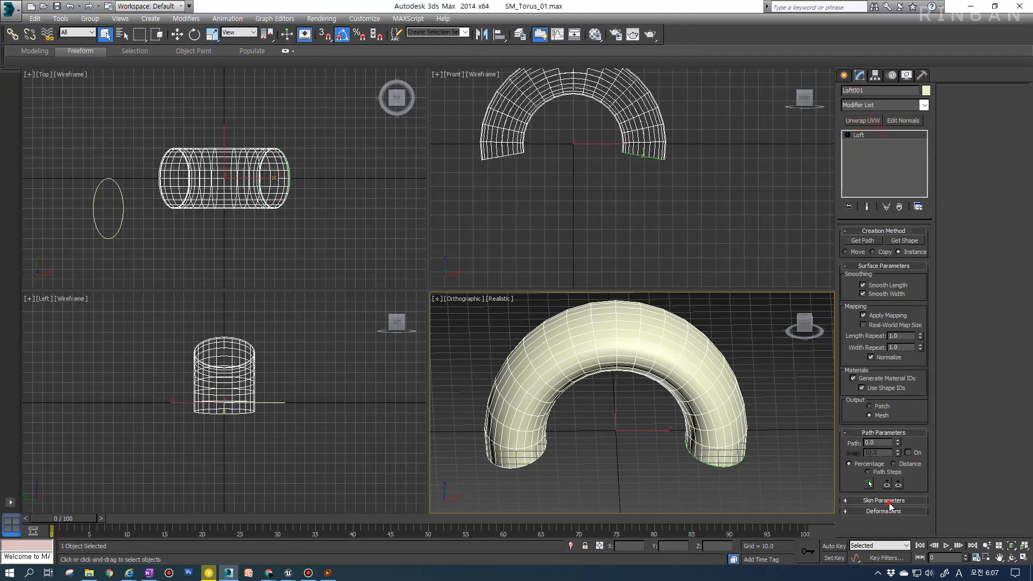
{"action": "left_click", "coordinate": [887, 265]}
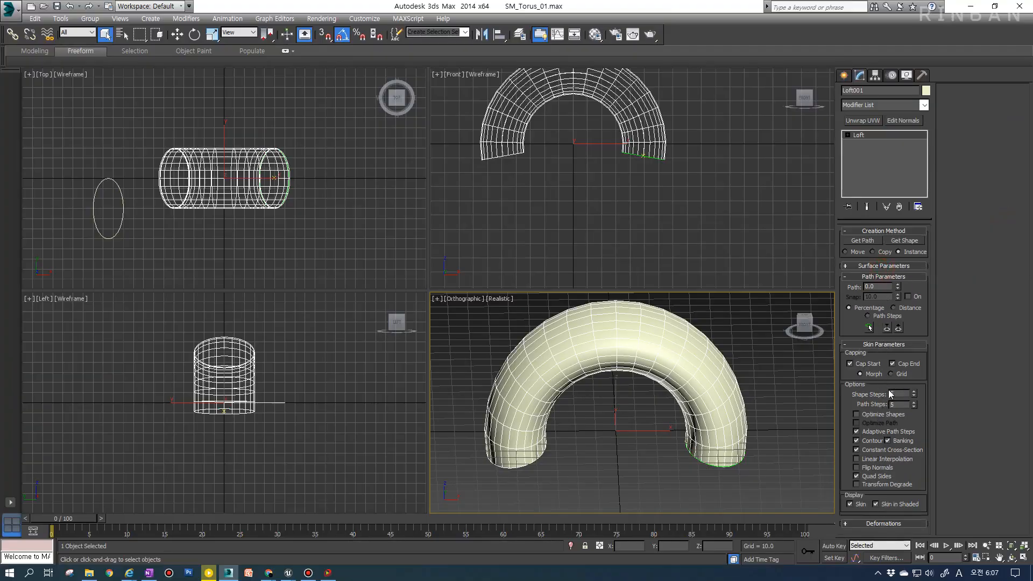
{"action": "mouse_move", "coordinate": [647, 417]}
{"action": "middle_mouse_down", "text": "alt"}
{"action": "mouse_move", "coordinate": [634, 415]}
{"action": "mouse_move", "coordinate": [698, 405]}
{"action": "mouse_move", "coordinate": [609, 421]}
{"action": "mouse_move", "coordinate": [667, 420]}
{"action": "middle_mouse_up", "text": "alt"}
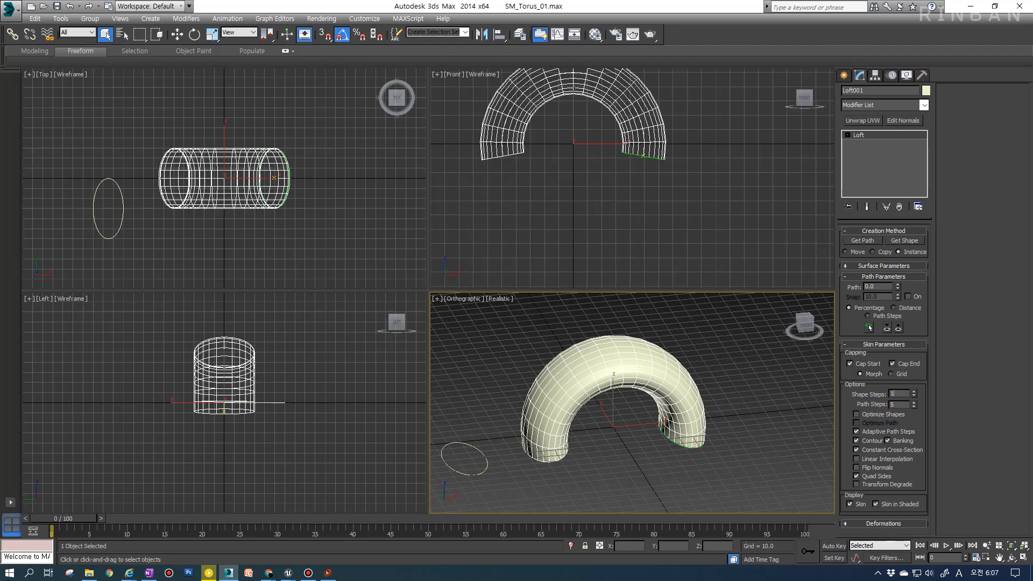
{"action": "type", "text": "50"}
{"action": "key", "text": "Return"}
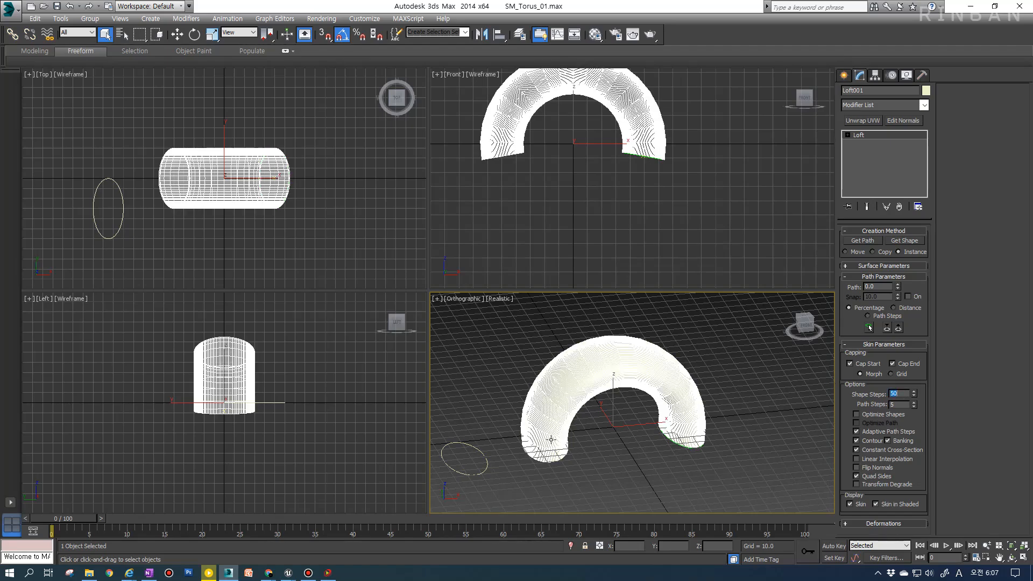
{"action": "scroll", "coordinate": [551, 439], "scroll_direction": "up", "scroll_amount": 3}
{"action": "type", "text": "10"}
{"action": "key", "text": "Return"}
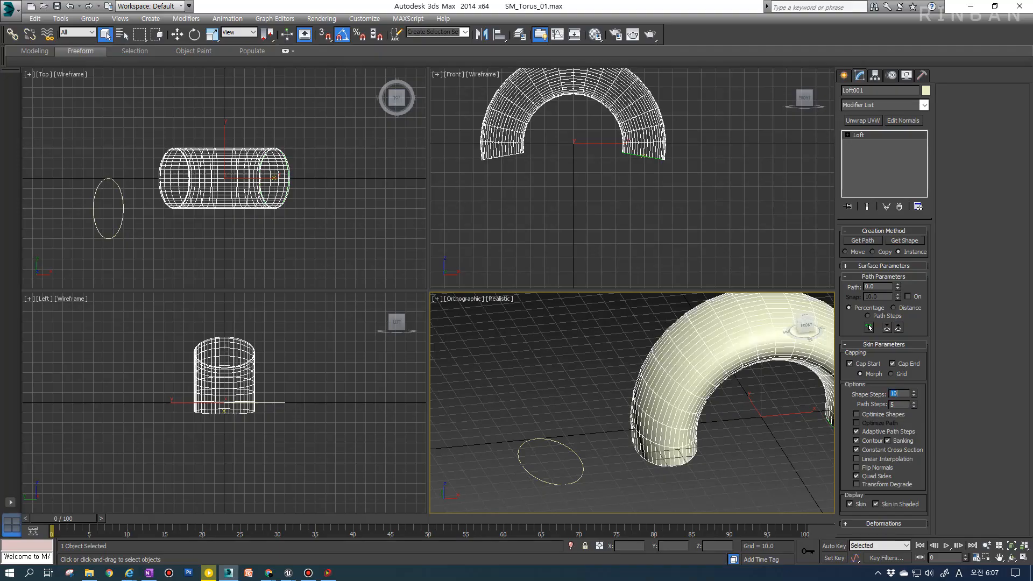
Try a Shape Steps value of 1 on the loft and set it to 5
{"action": "middle_click_drag", "start_coordinate": [534, 396], "coordinate": [751, 430], "text": "alt"}
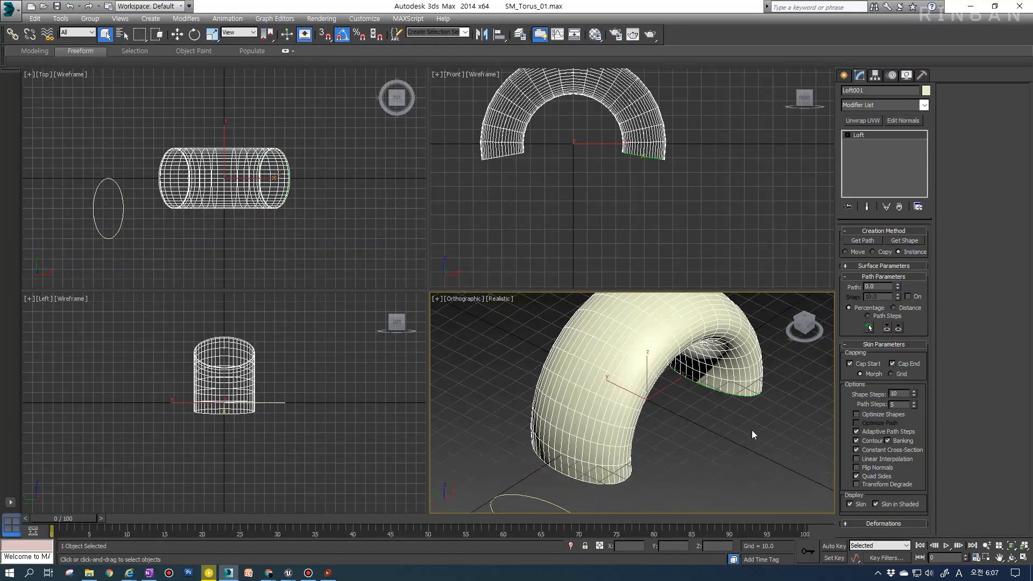
{"action": "double_click", "coordinate": [904, 393]}
{"action": "type", "text": "1"}
{"action": "key", "text": "Return"}
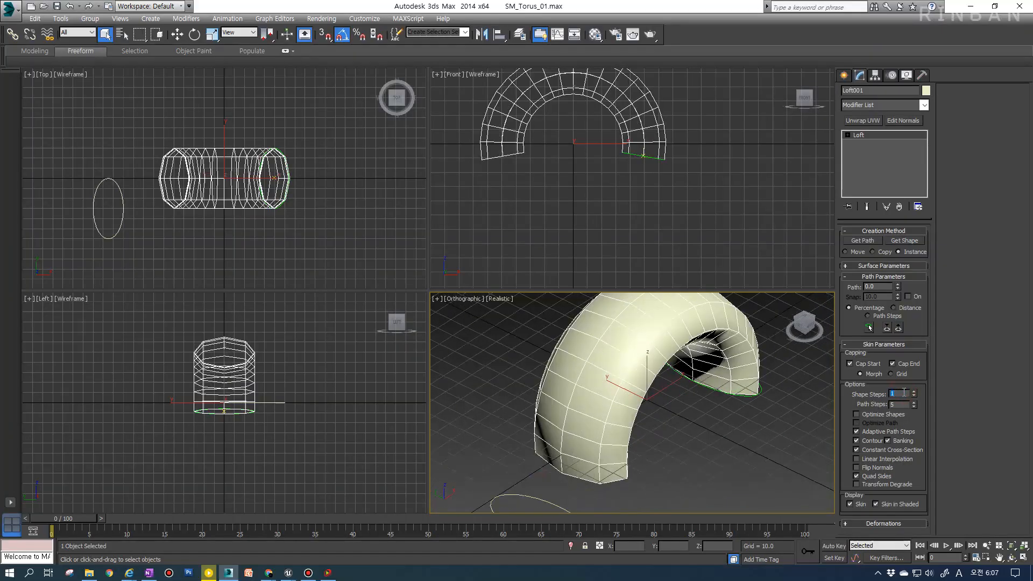
{"action": "type", "text": "2"}
{"action": "key", "text": "Return"}
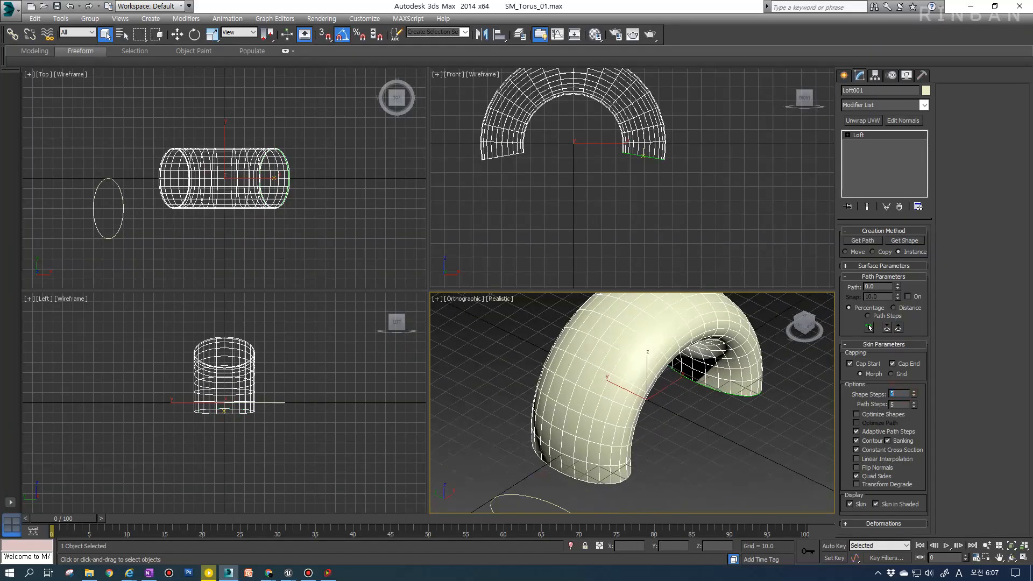
Try a Shape Steps value of 1 with Path Steps values of 50 and 10 on the loft
{"action": "type", "text": "1"}
{"action": "key", "text": "Return"}
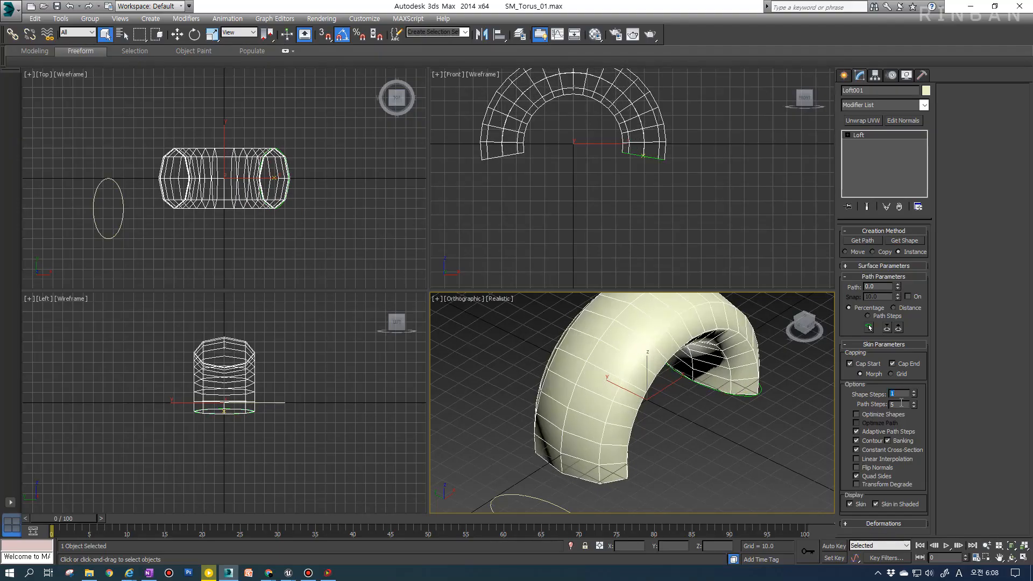
{"action": "left_click", "coordinate": [903, 405]}
{"action": "key", "text": "Return"}
{"action": "type", "text": "10"}
{"action": "key", "text": "Return"}
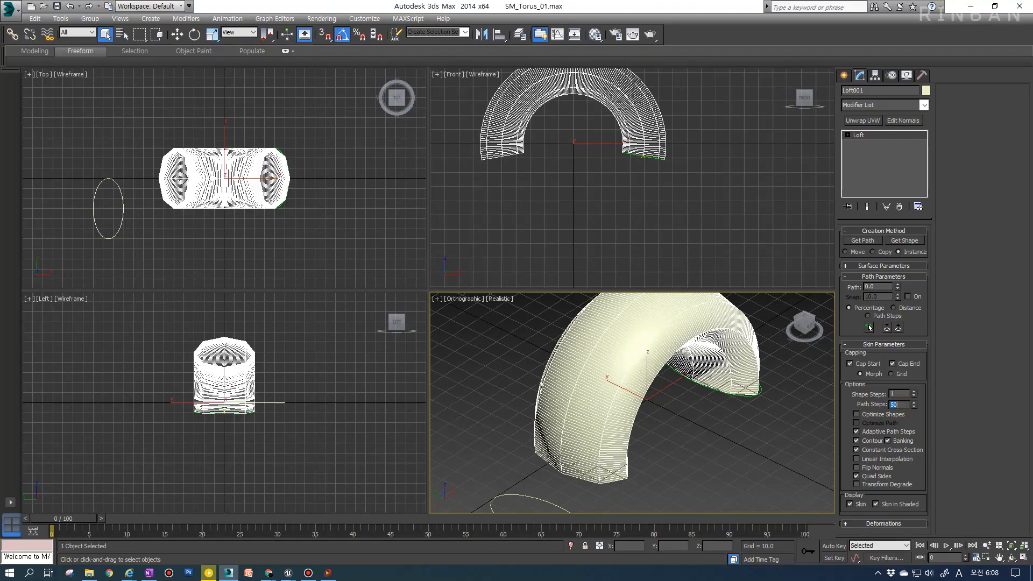
Set both the Shape Steps and the Path Steps of the loft to 5 and inspect the mesh density
{"action": "left_click", "coordinate": [900, 394]}
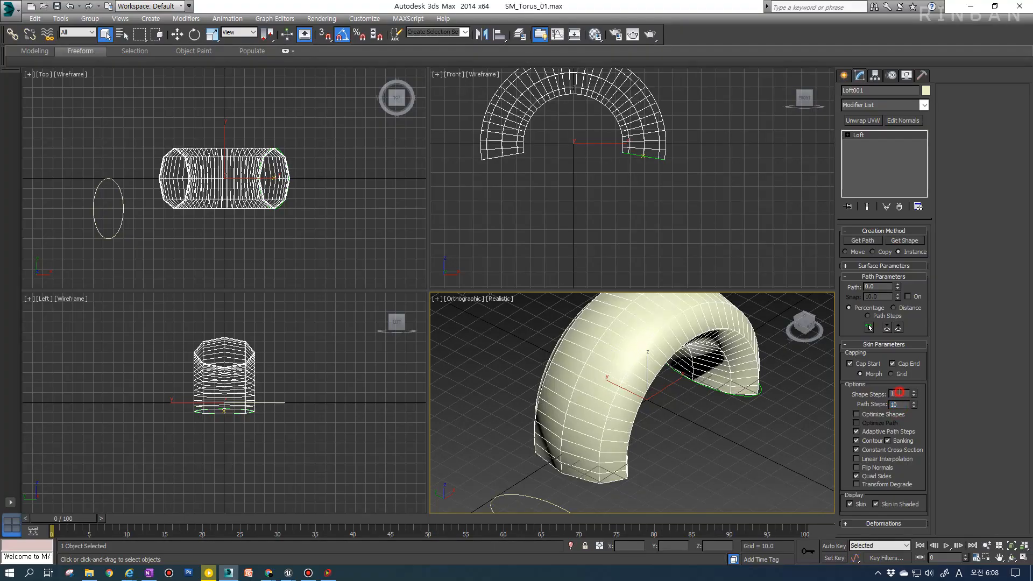
{"action": "type", "text": "5"}
{"action": "key", "text": "Tab"}
{"action": "type", "text": "5"}
{"action": "key", "text": "Return"}
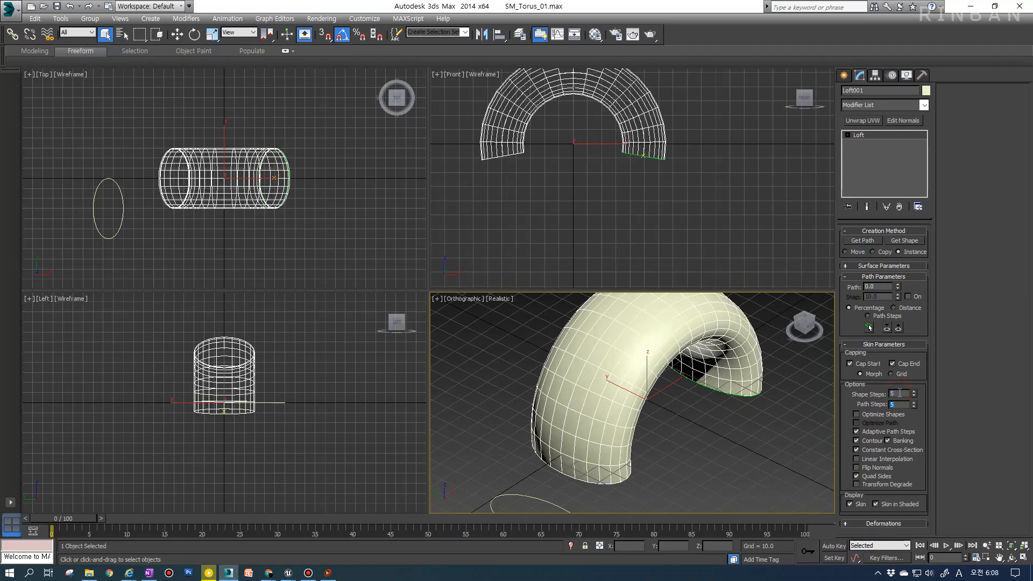
{"action": "middle_click_drag", "start_coordinate": [604, 427], "coordinate": [827, 422], "text": "alt"}
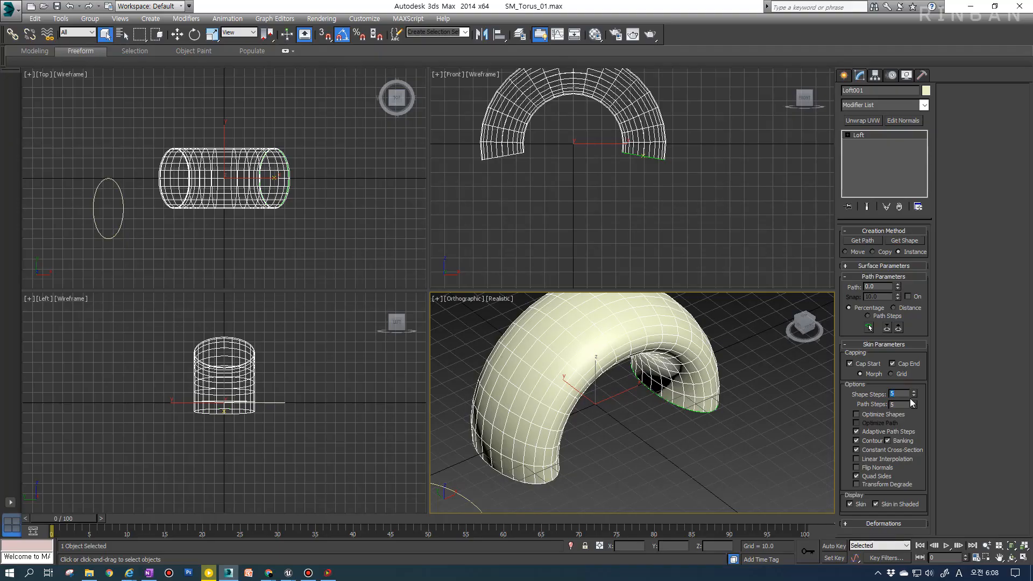
Set both the Shape Steps and the Path Steps of the loft to 3
{"action": "type", "text": "3"}
{"action": "key", "text": "Tab"}
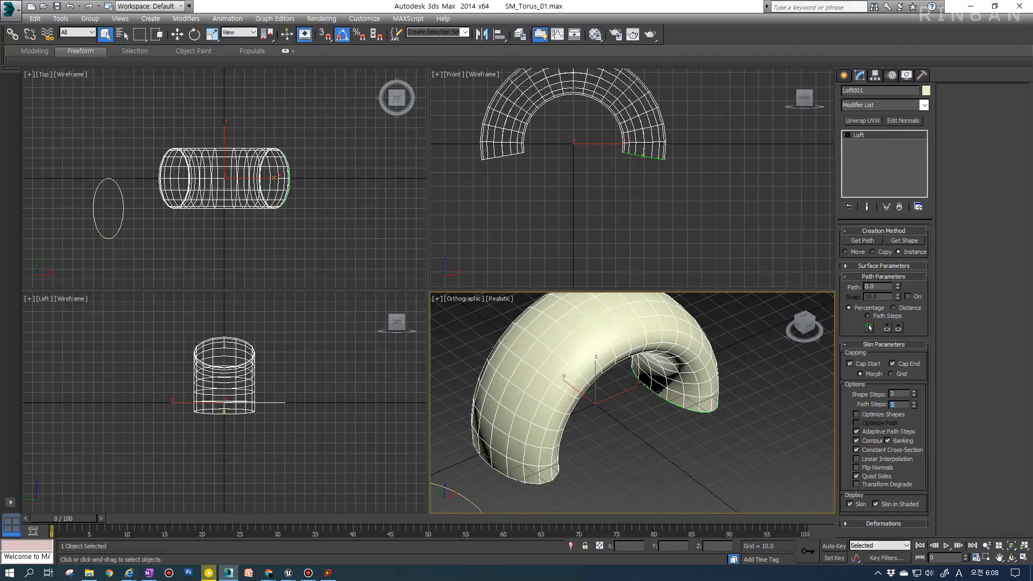
{"action": "type", "text": "3"}
{"action": "key", "text": "Return"}
{"action": "middle_click_drag", "start_coordinate": [661, 439], "coordinate": [706, 440], "text": "alt"}
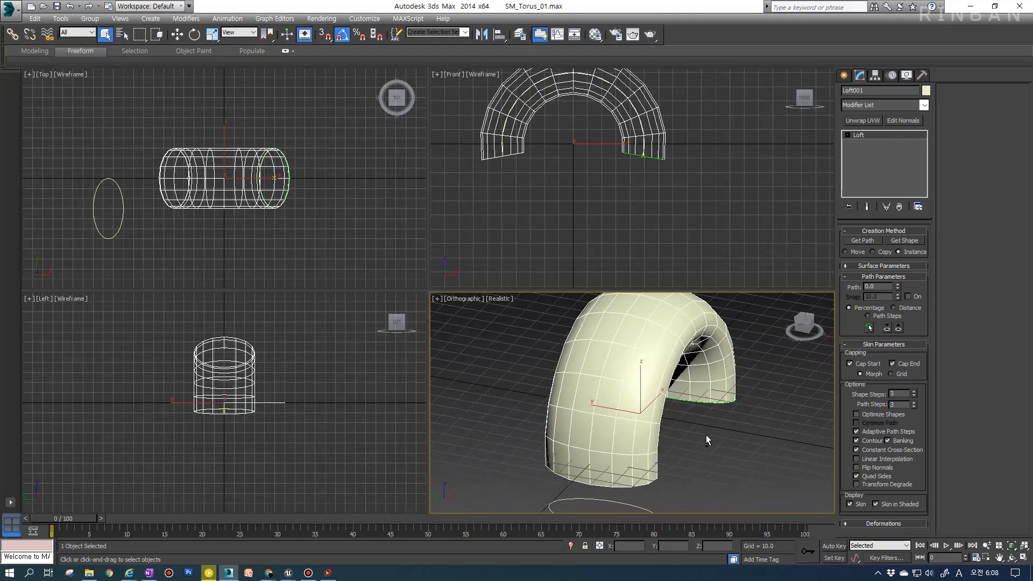
Lower the loft's Shape Steps to 1 while leaving its Path Steps at 3
{"action": "left_click", "coordinate": [914, 407]}
{"action": "left_click", "coordinate": [913, 402]}
{"action": "left_click", "coordinate": [915, 396]}
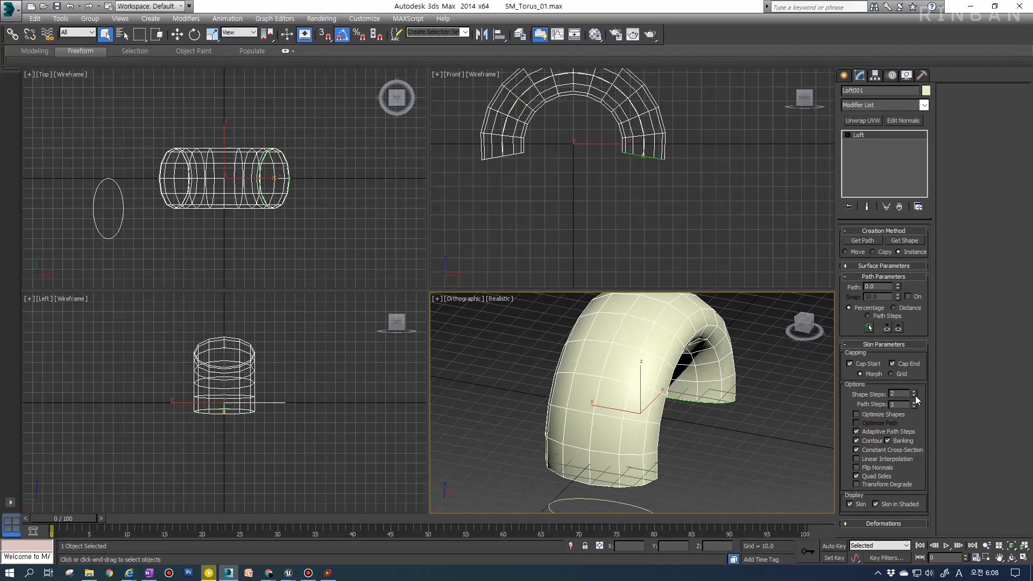
{"action": "left_click", "coordinate": [914, 397]}
{"action": "middle_click_drag", "start_coordinate": [797, 436], "coordinate": [696, 479], "text": "alt"}
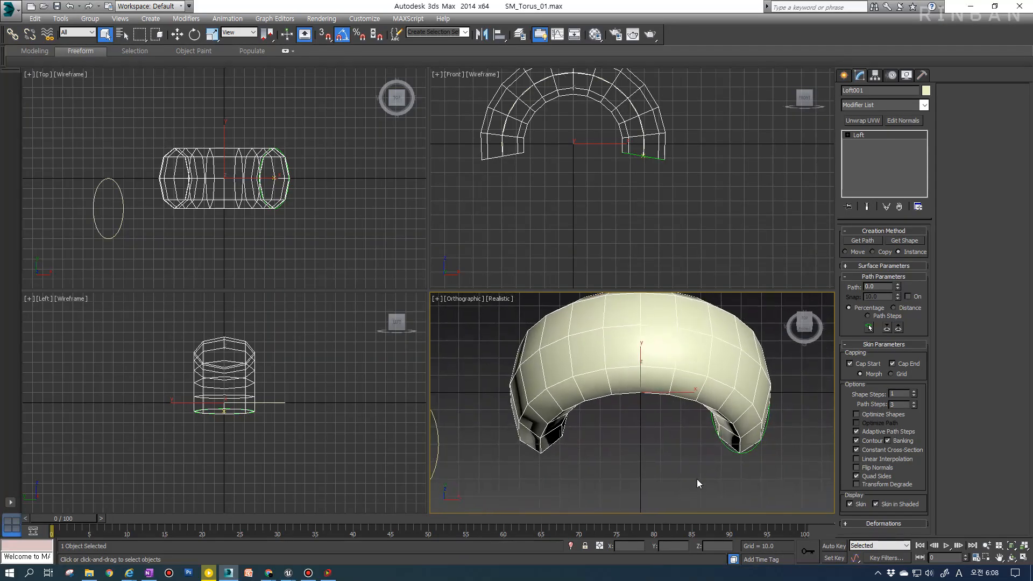
Open the loft's Scale Deformation graph, enlarge its window and place it clear of the shaded view
{"action": "left_click", "coordinate": [892, 524]}
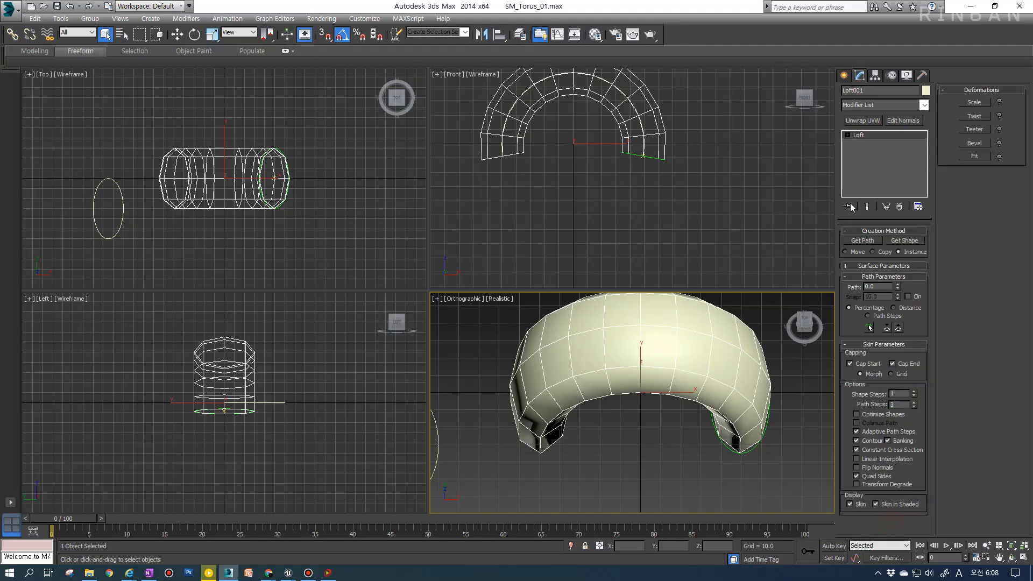
{"action": "middle_click_drag", "start_coordinate": [654, 370], "coordinate": [692, 346], "text": "alt"}
{"action": "scroll", "coordinate": [692, 346], "scroll_direction": "down", "scroll_amount": 5}
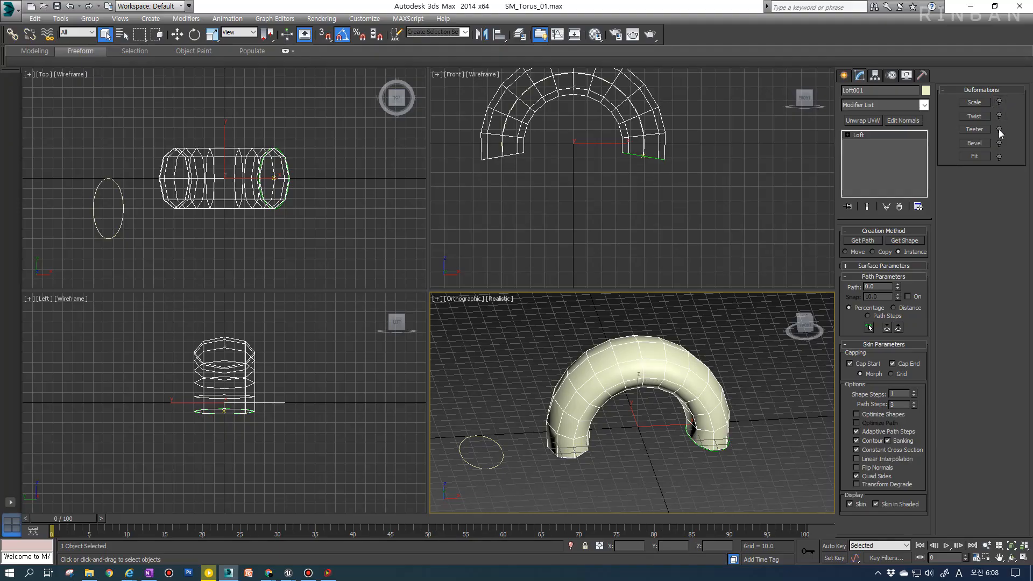
{"action": "left_click", "coordinate": [977, 103]}
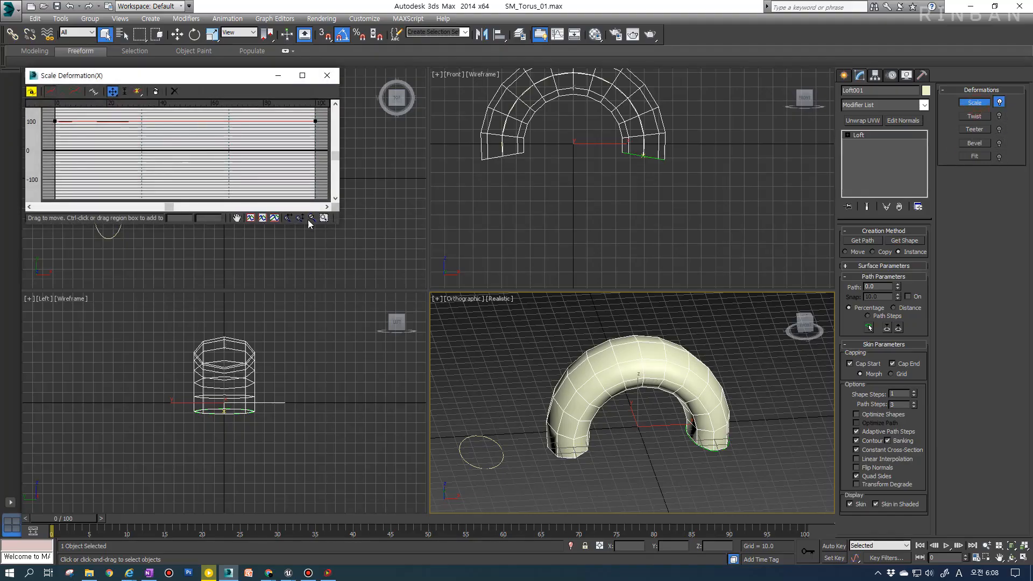
{"action": "left_click_drag", "start_coordinate": [335, 226], "coordinate": [377, 365]}
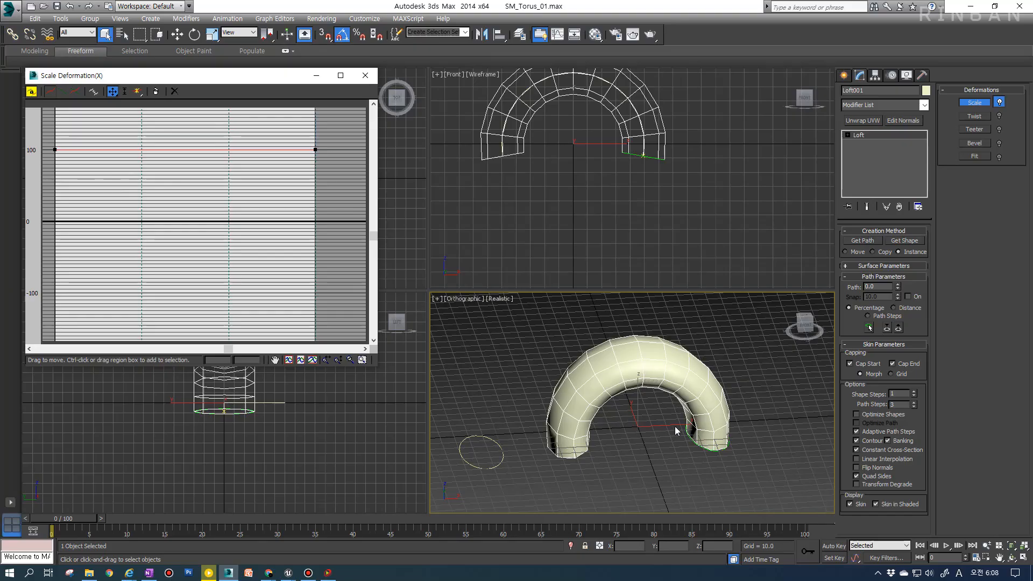
{"action": "middle_click_drag", "start_coordinate": [678, 433], "coordinate": [649, 418], "text": "alt"}
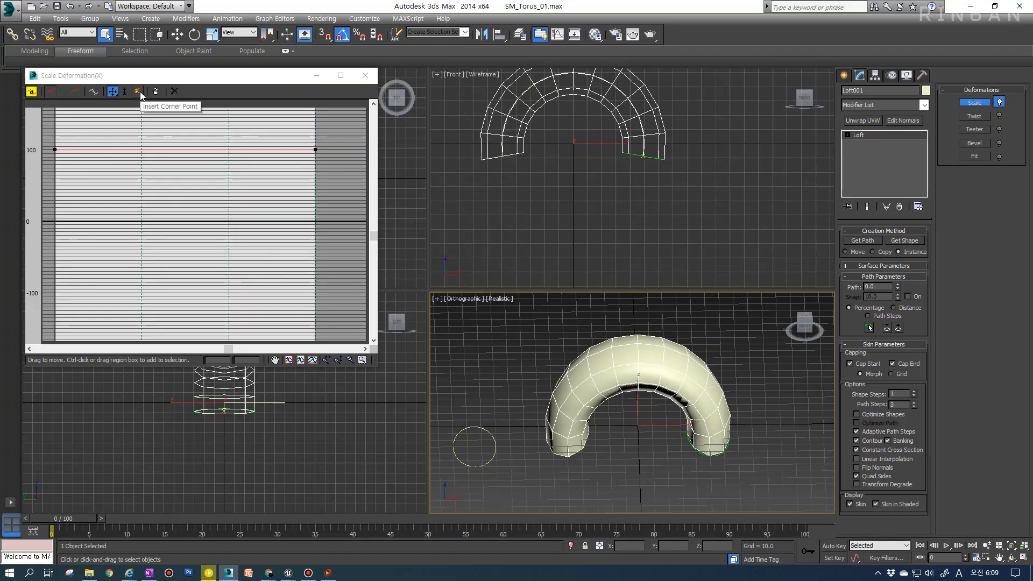
{"action": "left_click_drag", "start_coordinate": [159, 75], "coordinate": [229, 70]}
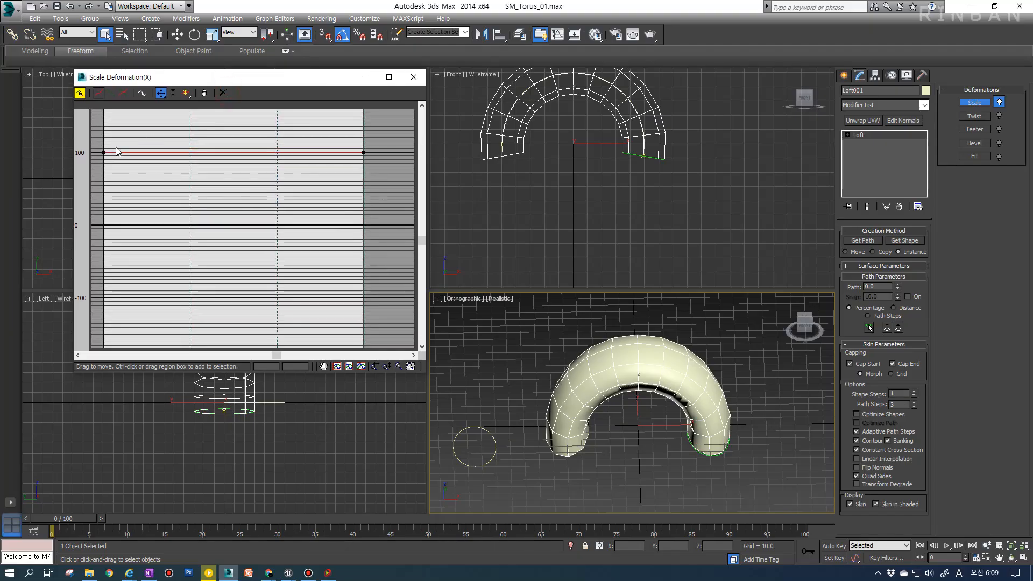
Insert three corner points on the scale curve at about 20, 50 and 80 percent of the path
{"action": "left_click", "coordinate": [185, 92]}
{"action": "left_click", "coordinate": [155, 153]}
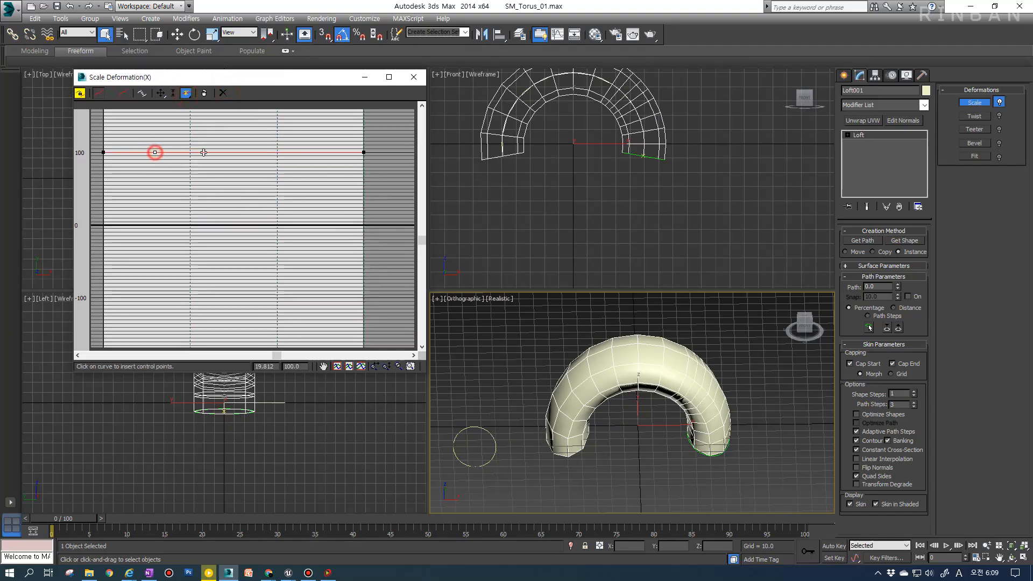
{"action": "left_click", "coordinate": [316, 152]}
{"action": "left_click", "coordinate": [231, 152]}
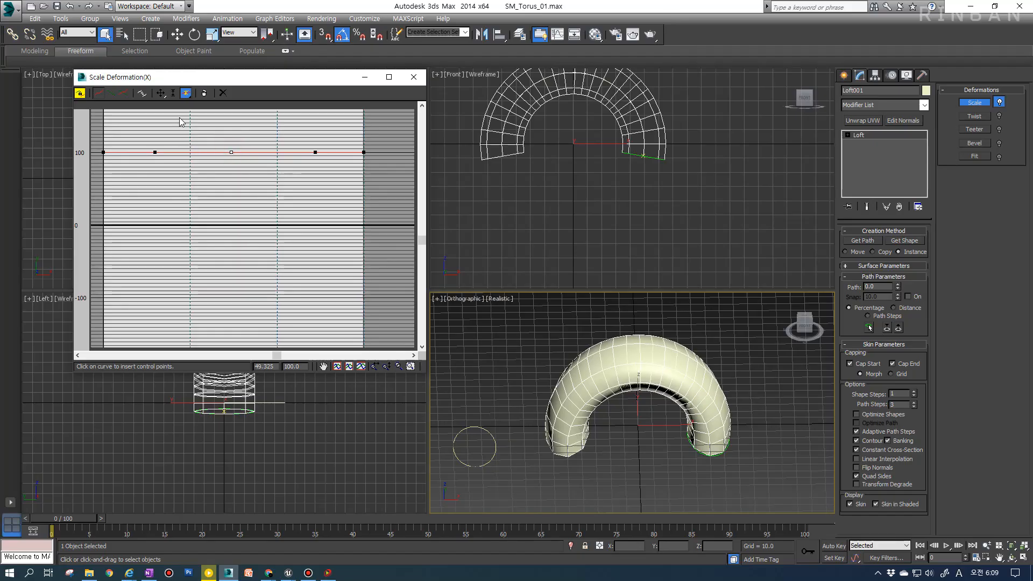
Convert all control points of the scale curve to Bezier-Smooth
{"action": "left_click", "coordinate": [161, 95]}
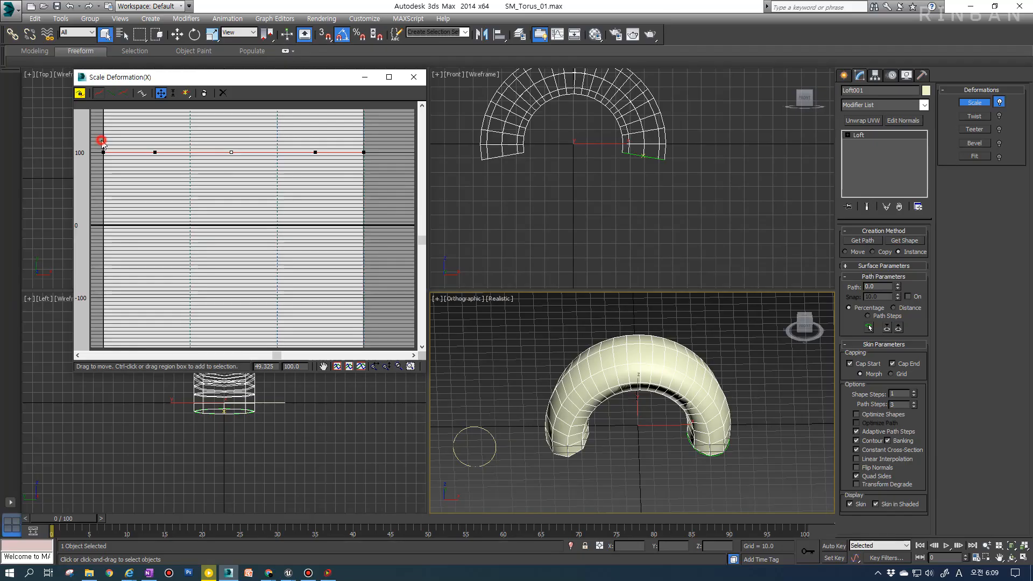
{"action": "left_click_drag", "start_coordinate": [103, 142], "coordinate": [325, 168]}
{"action": "right_click", "coordinate": [316, 153]}
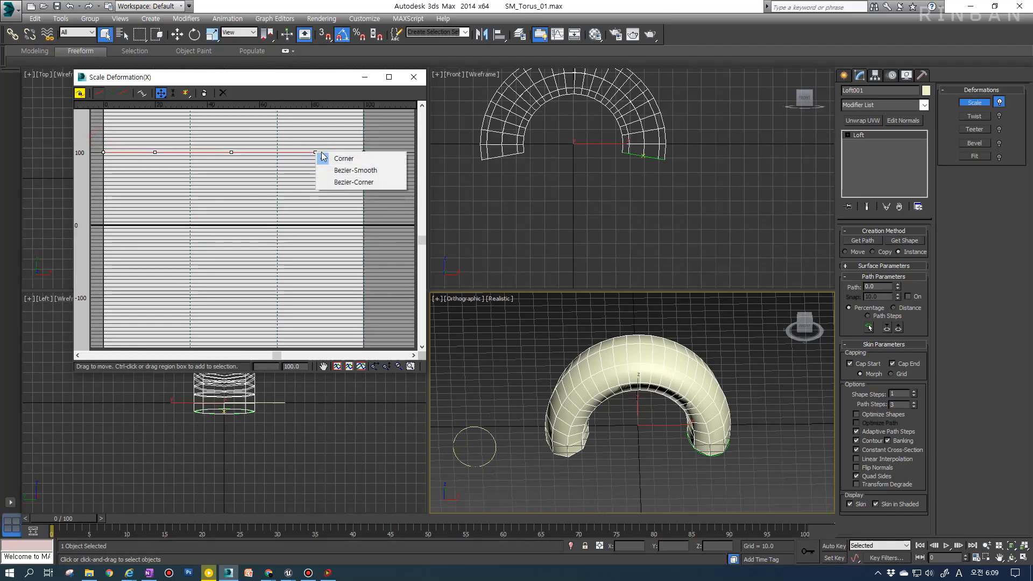
{"action": "left_click", "coordinate": [361, 170]}
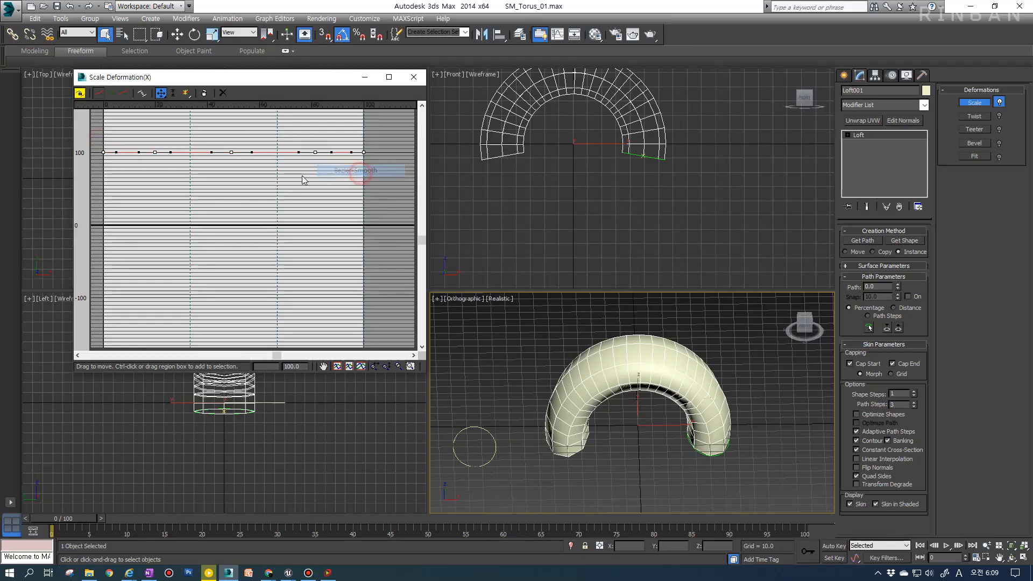
{"action": "left_click", "coordinate": [270, 174]}
Lower both end points of the scale curve to about 0 so the loft tapers to a tip at each end
{"action": "left_click", "coordinate": [365, 153]}
{"action": "left_click_drag", "start_coordinate": [365, 153], "coordinate": [365, 224]}
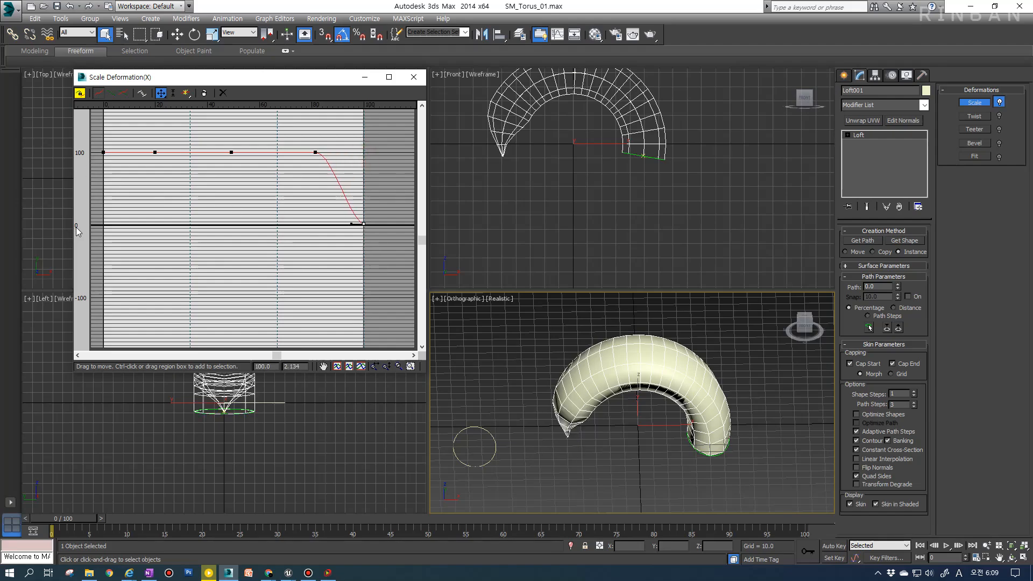
{"action": "left_click_drag", "start_coordinate": [109, 157], "coordinate": [111, 230]}
{"action": "middle_click_drag", "start_coordinate": [637, 398], "coordinate": [481, 387], "text": "alt"}
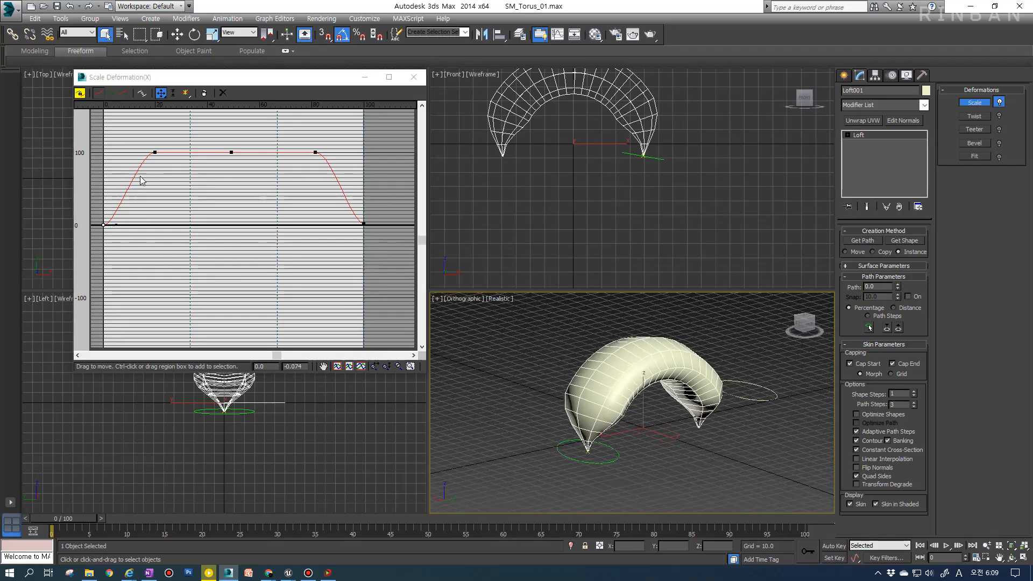
Tilt the tangents at both ends of the scale curve upward and lower its two intermediate points to about 70 and 55
{"action": "left_click_drag", "start_coordinate": [115, 225], "coordinate": [117, 199]}
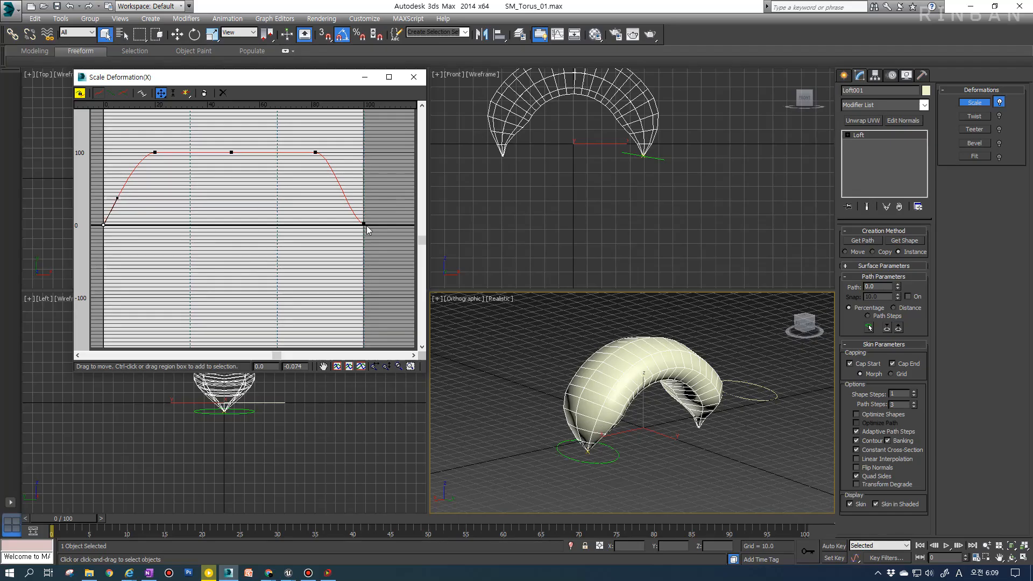
{"action": "left_click", "coordinate": [364, 224]}
{"action": "left_click_drag", "start_coordinate": [364, 224], "coordinate": [352, 198]}
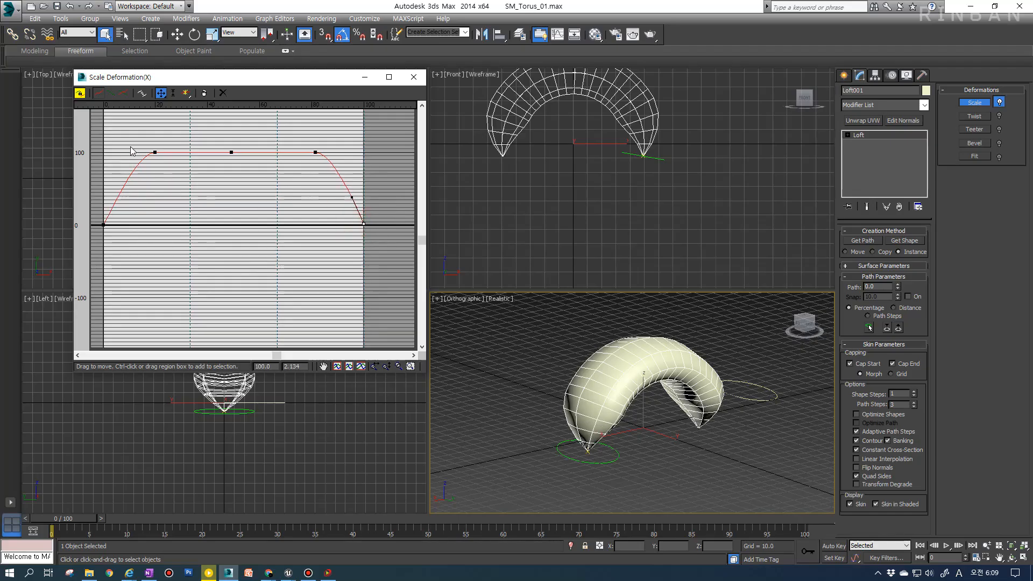
{"action": "left_click_drag", "start_coordinate": [155, 152], "coordinate": [122, 193]}
{"action": "left_click_drag", "start_coordinate": [316, 153], "coordinate": [341, 197]}
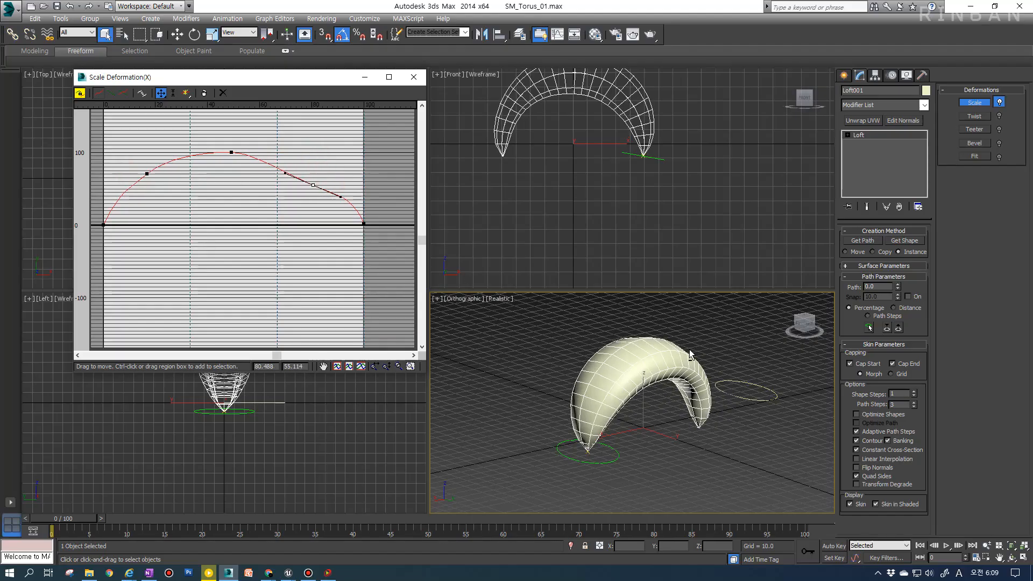
Close the Scale Deformation graph and examine the tapered loft from several angles
{"action": "middle_click_drag", "start_coordinate": [690, 354], "coordinate": [617, 312], "text": "alt"}
{"action": "key", "text": "e"}
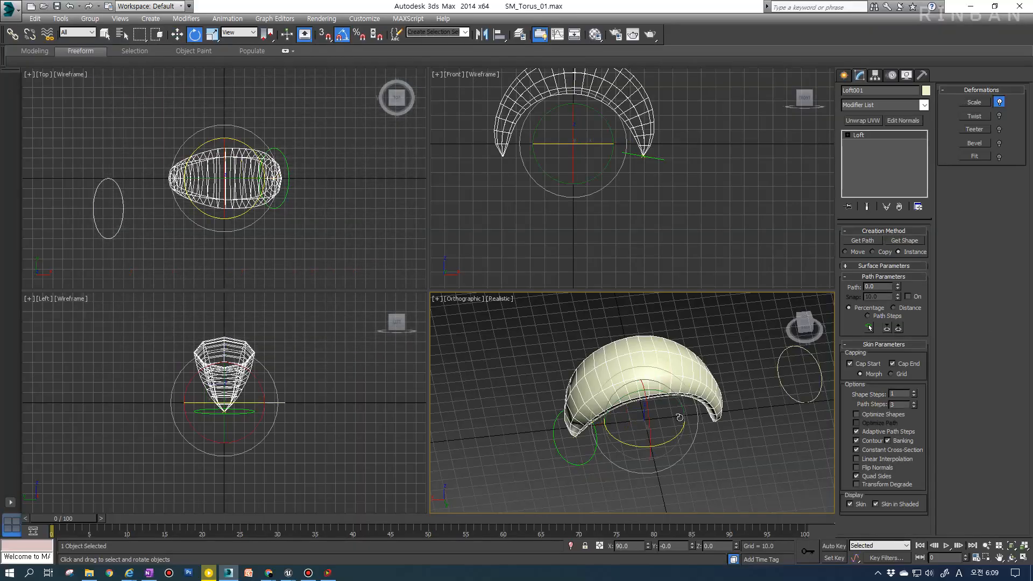
{"action": "scroll", "coordinate": [607, 351], "scroll_direction": "down", "scroll_amount": 5}
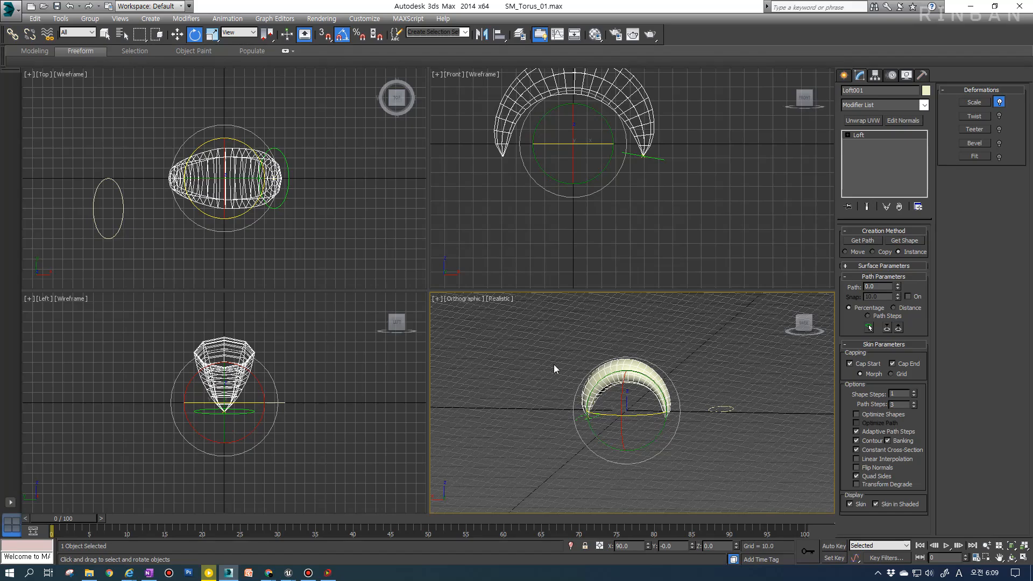
{"action": "left_click_drag", "start_coordinate": [643, 374], "coordinate": [574, 378]}
{"action": "middle_click_drag", "start_coordinate": [652, 392], "coordinate": [765, 406], "text": "alt"}
{"action": "middle_click_drag", "start_coordinate": [679, 408], "coordinate": [661, 397], "text": "alt"}
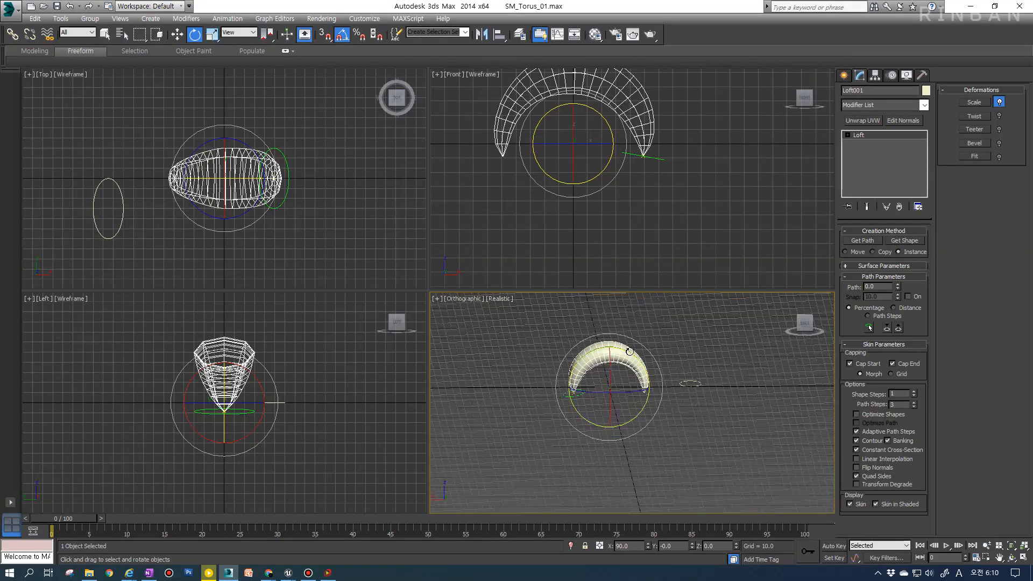
{"action": "left_click_drag", "start_coordinate": [661, 397], "coordinate": [687, 392]}
{"action": "middle_click_drag", "start_coordinate": [661, 412], "coordinate": [640, 433], "text": "alt"}
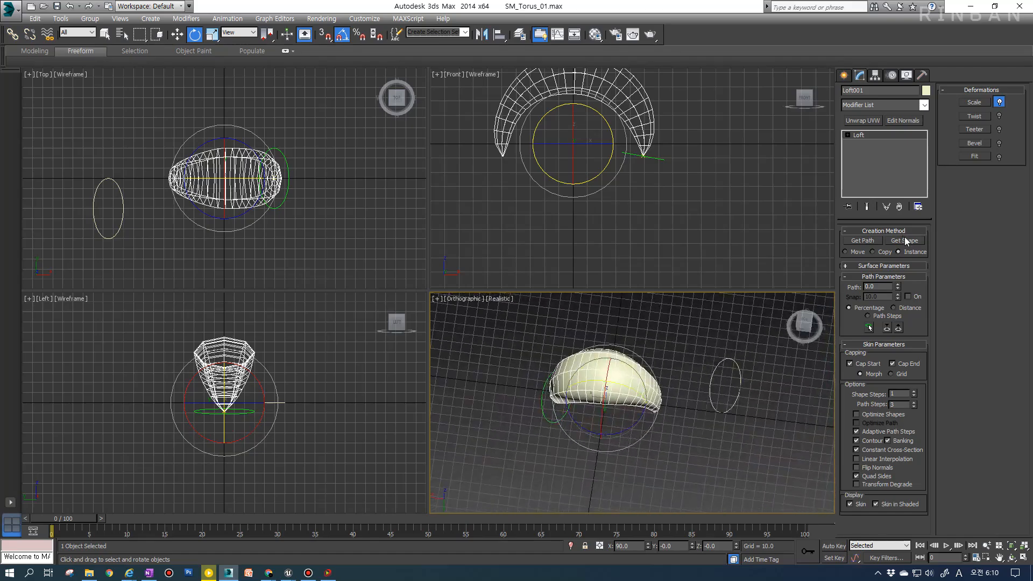
Reopen the Scale Deformation graph, lower the first intermediate point to about 50 and adjust the start point's tangent
{"action": "left_click", "coordinate": [975, 102]}
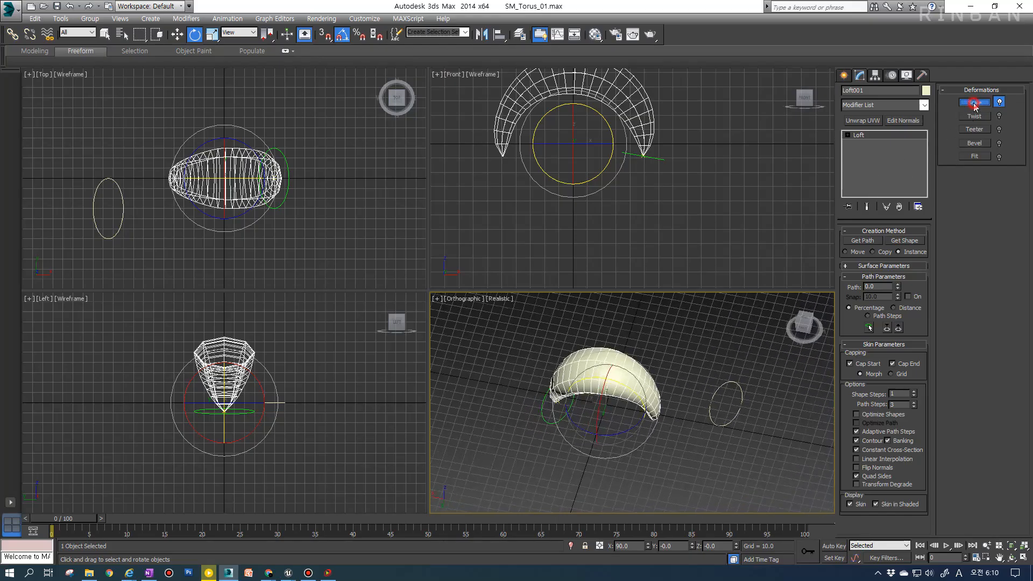
{"action": "mouse_move", "coordinate": [232, 153]}
{"action": "left_mouse_down"}
{"action": "mouse_move", "coordinate": [225, 216]}
{"action": "mouse_move", "coordinate": [229, 151]}
{"action": "left_mouse_up"}
{"action": "left_click_drag", "start_coordinate": [147, 173], "coordinate": [124, 200]}
{"action": "left_click", "coordinate": [104, 225]}
{"action": "left_click", "coordinate": [114, 195]}
{"action": "left_click", "coordinate": [104, 224]}
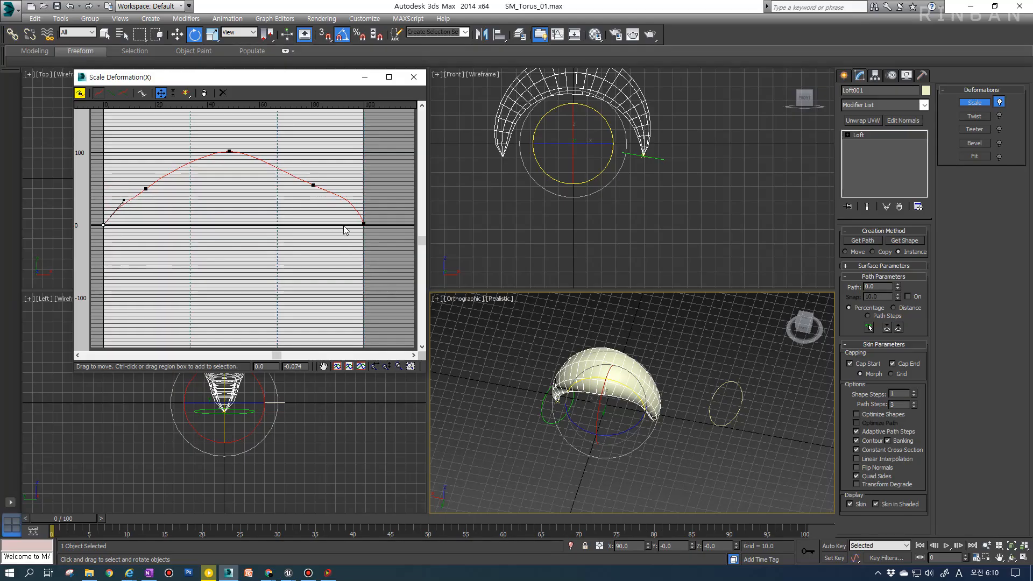
Raise the scale curve's intermediate point near 80 percent to about 60, smooth the slope to the end point, and close the graph
{"action": "left_click", "coordinate": [364, 224]}
{"action": "left_click_drag", "start_coordinate": [353, 197], "coordinate": [312, 181]}
{"action": "middle_click_drag", "start_coordinate": [635, 447], "coordinate": [649, 371], "text": "alt"}
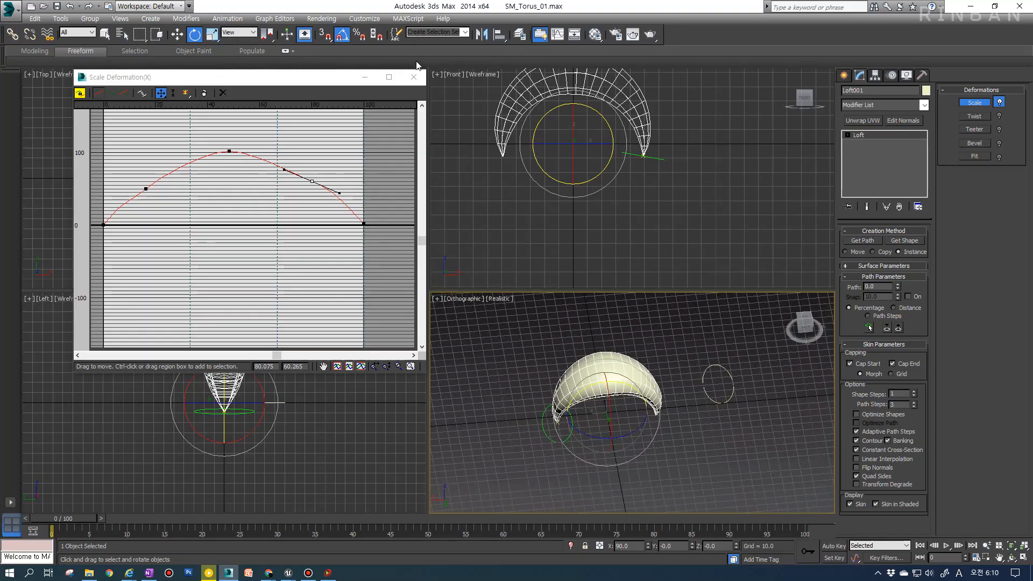
{"action": "left_click", "coordinate": [974, 102]}
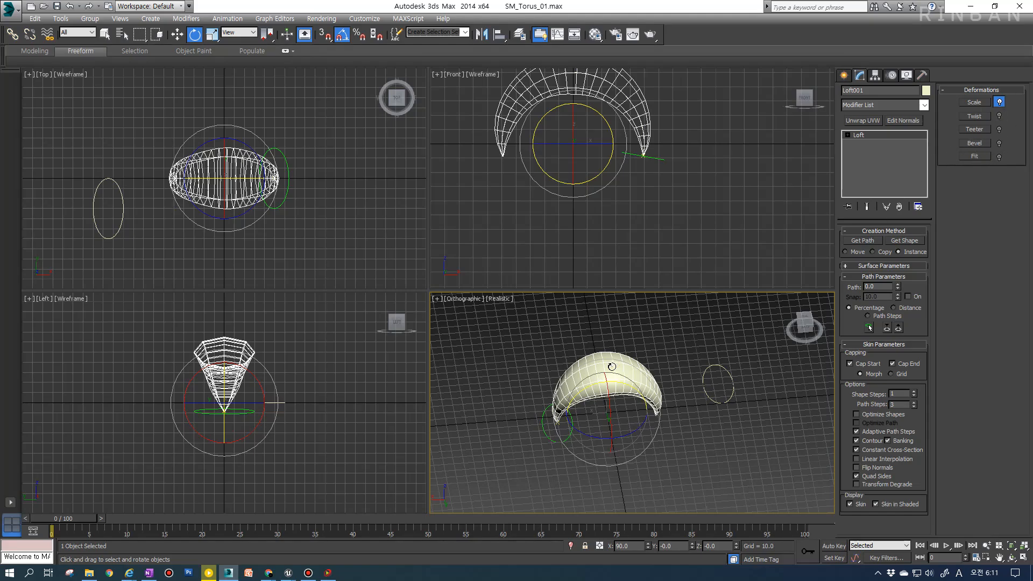
Open the Twist Deformation graph and compare the loft with its scale deformation off and on, checking the scale curve
{"action": "left_click", "coordinate": [981, 115]}
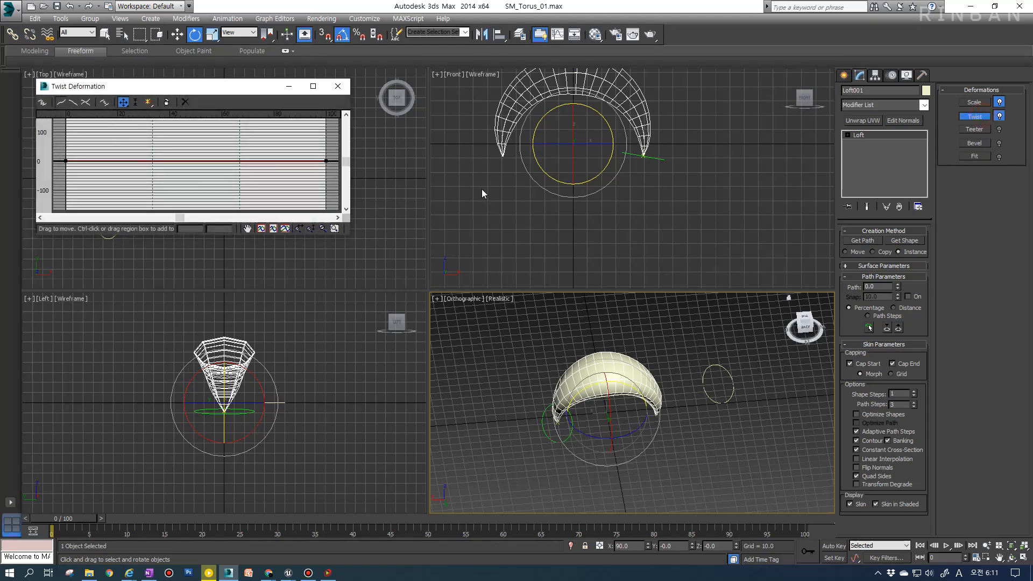
{"action": "left_click", "coordinate": [1000, 103]}
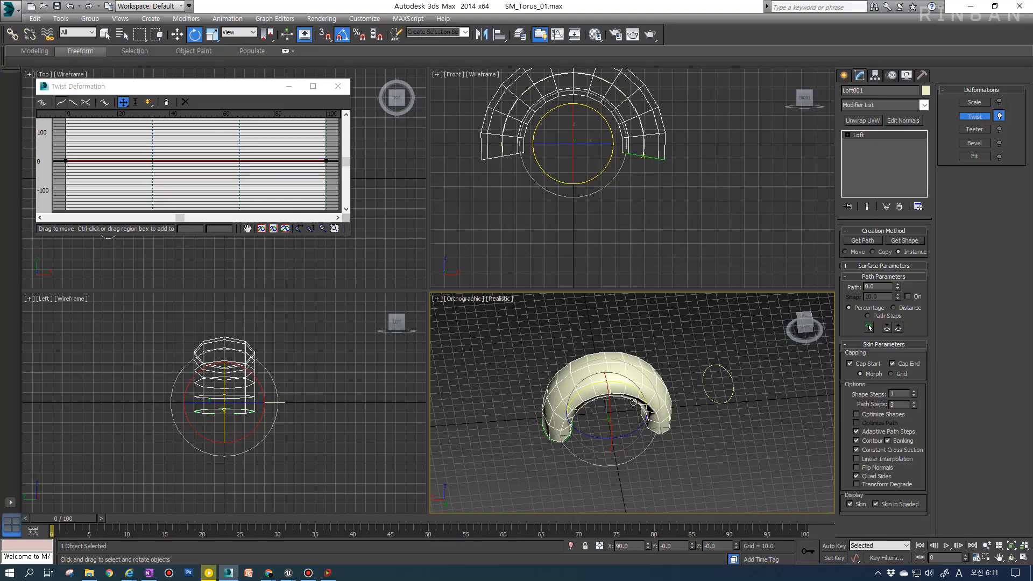
{"action": "left_click", "coordinate": [1000, 103]}
{"action": "left_click", "coordinate": [983, 103]}
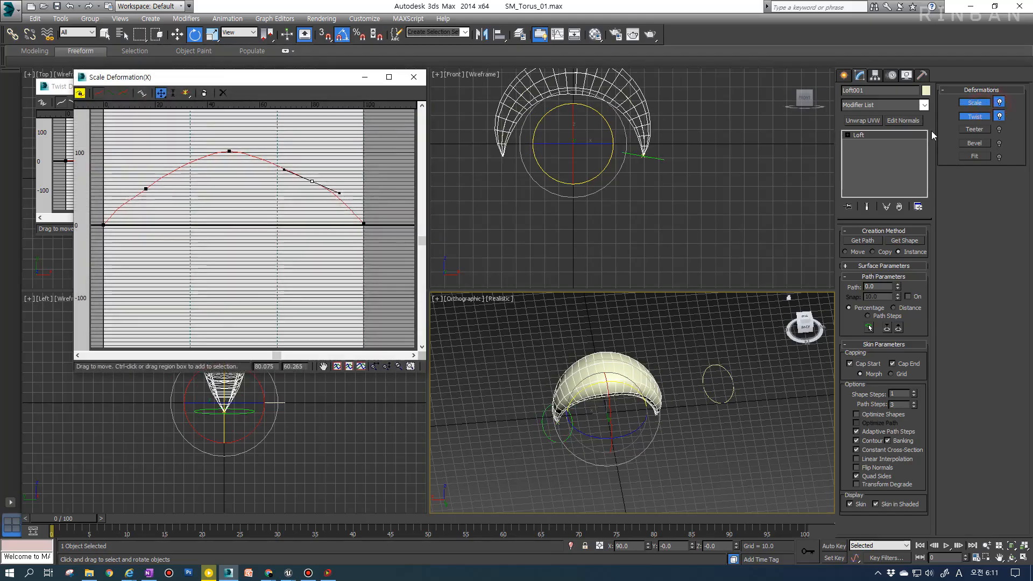
{"action": "left_click", "coordinate": [408, 82]}
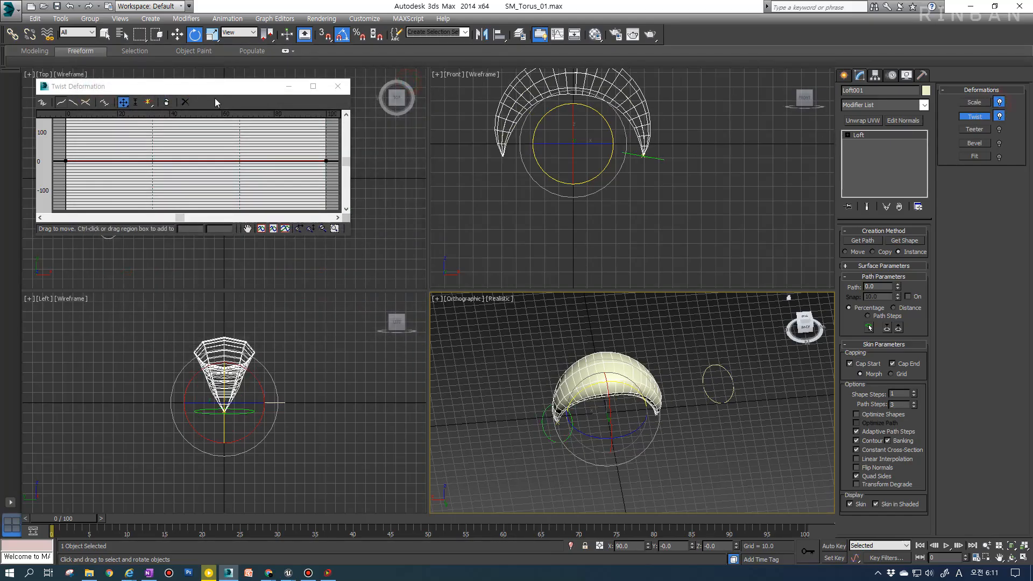
Try the twist curve's end point at 45 and 90 in the enlarged graph and inspect the loft
{"action": "left_click_drag", "start_coordinate": [215, 86], "coordinate": [260, 188]}
{"action": "middle_click_drag", "start_coordinate": [624, 398], "coordinate": [669, 442], "text": "alt"}
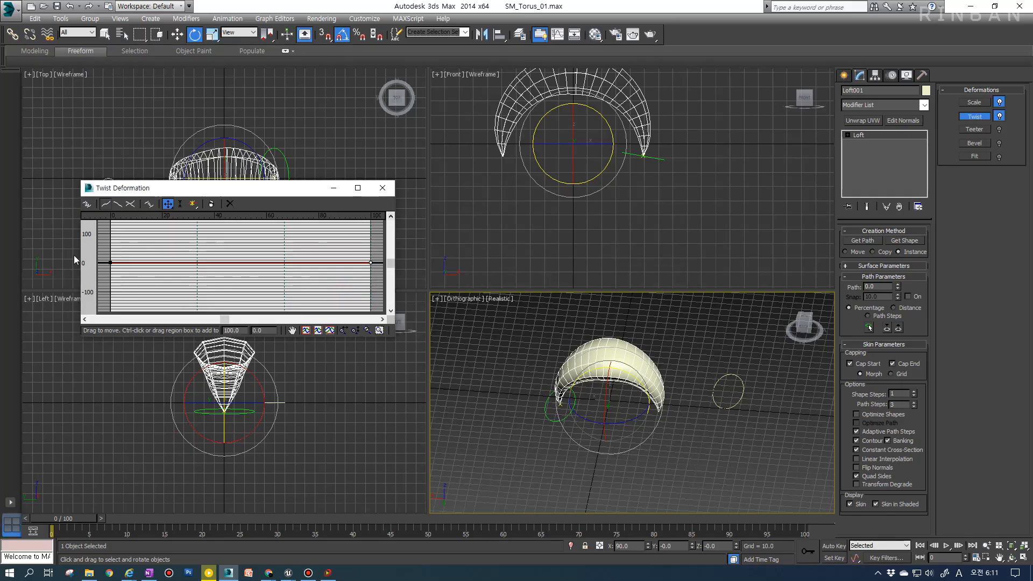
{"action": "left_click_drag", "start_coordinate": [366, 274], "coordinate": [380, 237]}
{"action": "left_click_drag", "start_coordinate": [373, 340], "coordinate": [373, 420]}
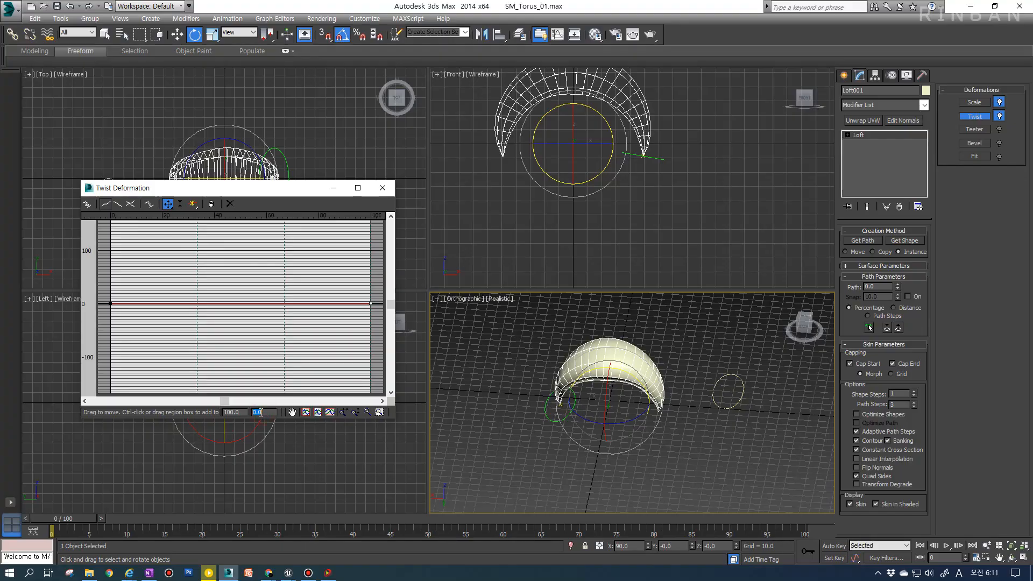
{"action": "type", "text": "45"}
{"action": "key", "text": "Return"}
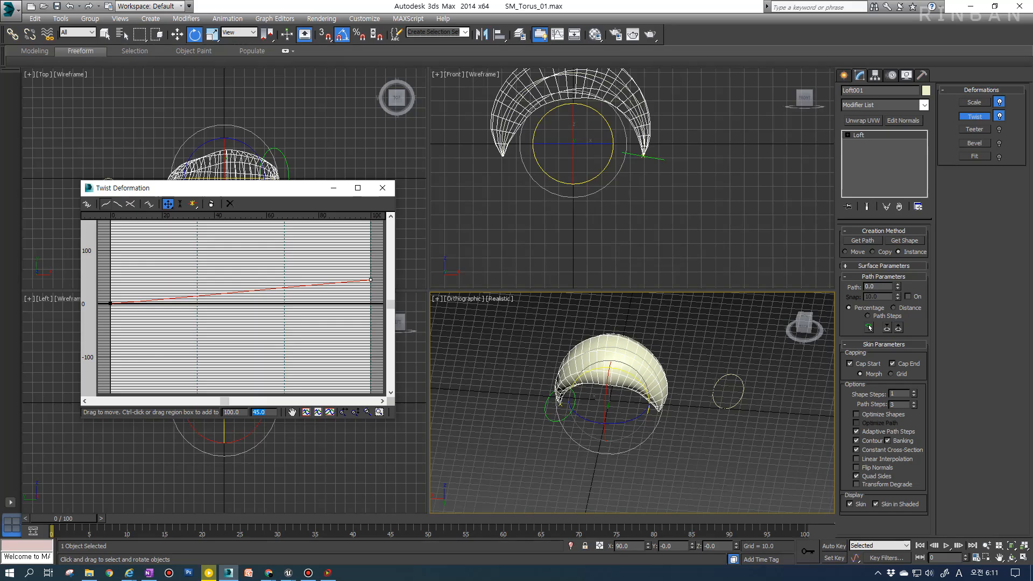
{"action": "type", "text": "90"}
{"action": "key", "text": "Return"}
{"action": "mouse_move", "coordinate": [603, 409]}
{"action": "middle_mouse_down", "text": "alt"}
{"action": "mouse_move", "coordinate": [631, 373]}
{"action": "mouse_move", "coordinate": [598, 415]}
{"action": "middle_mouse_up", "text": "alt"}
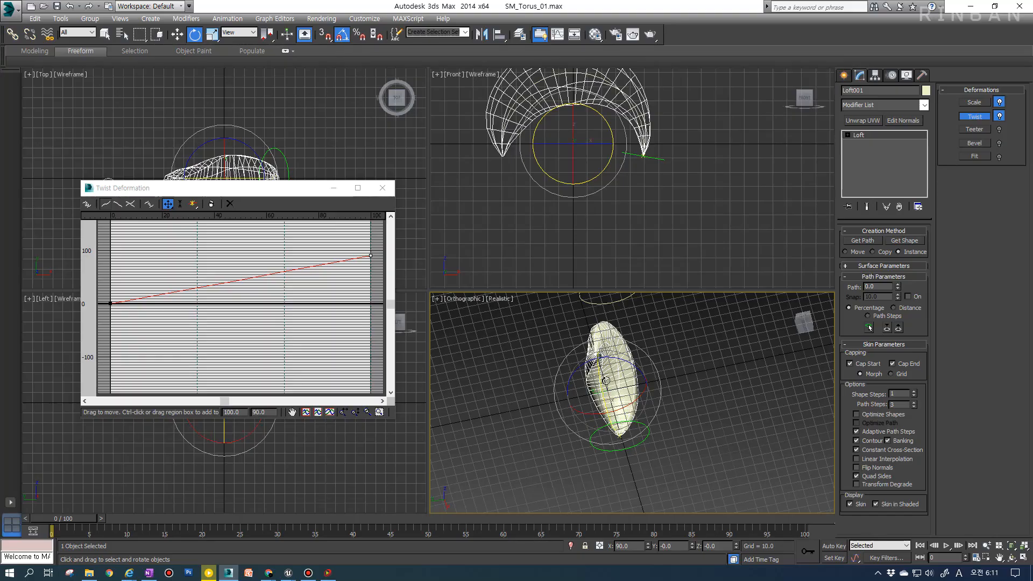
{"action": "middle_click_drag", "start_coordinate": [594, 359], "coordinate": [608, 379], "text": "alt"}
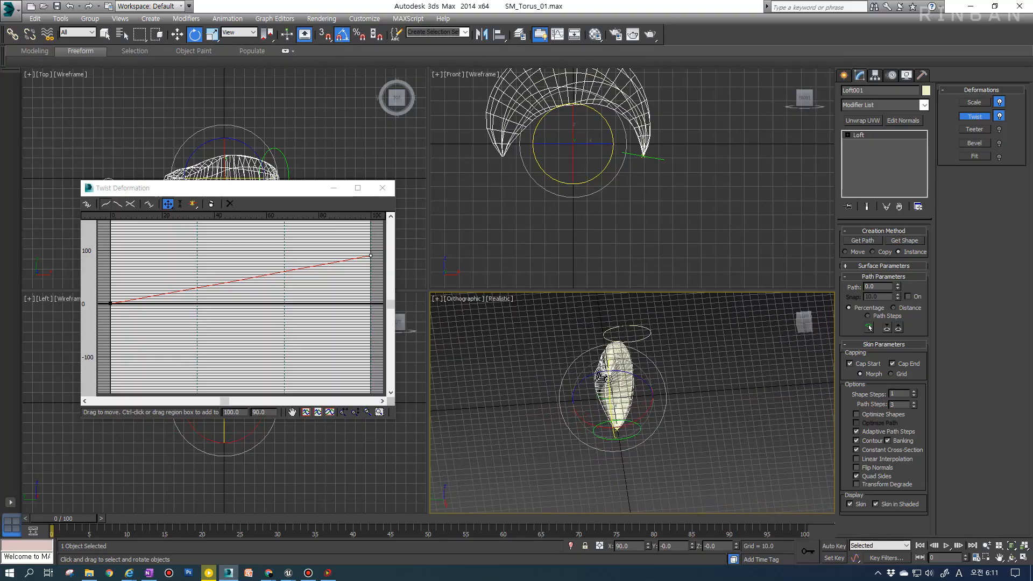
Try the twist curve's end point at 180 and back at 45, examining the inner side of the loft
{"action": "left_click", "coordinate": [264, 413]}
{"action": "type", "text": "180"}
{"action": "key", "text": "Return"}
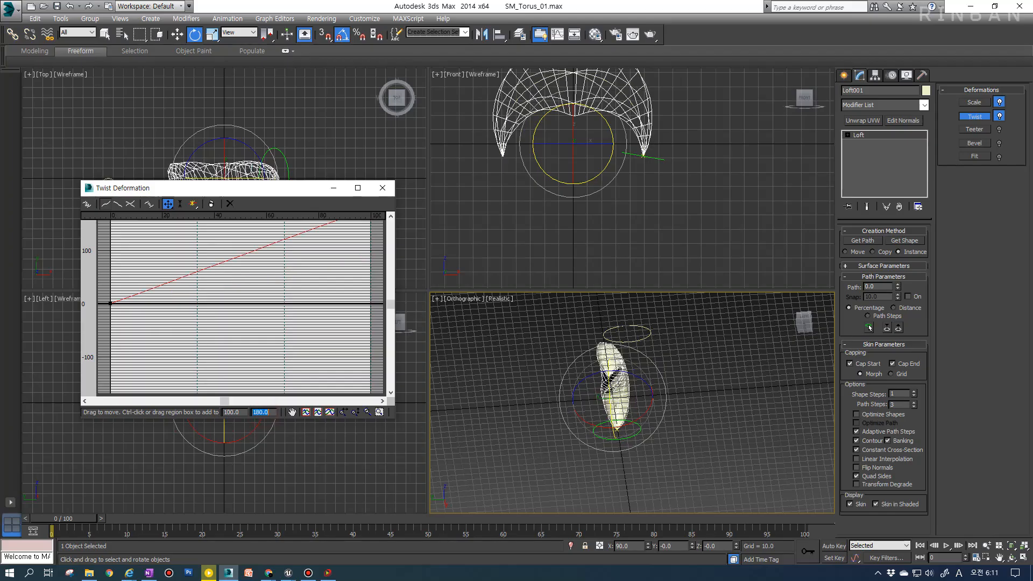
{"action": "middle_click_drag", "start_coordinate": [580, 392], "coordinate": [507, 461], "text": "alt"}
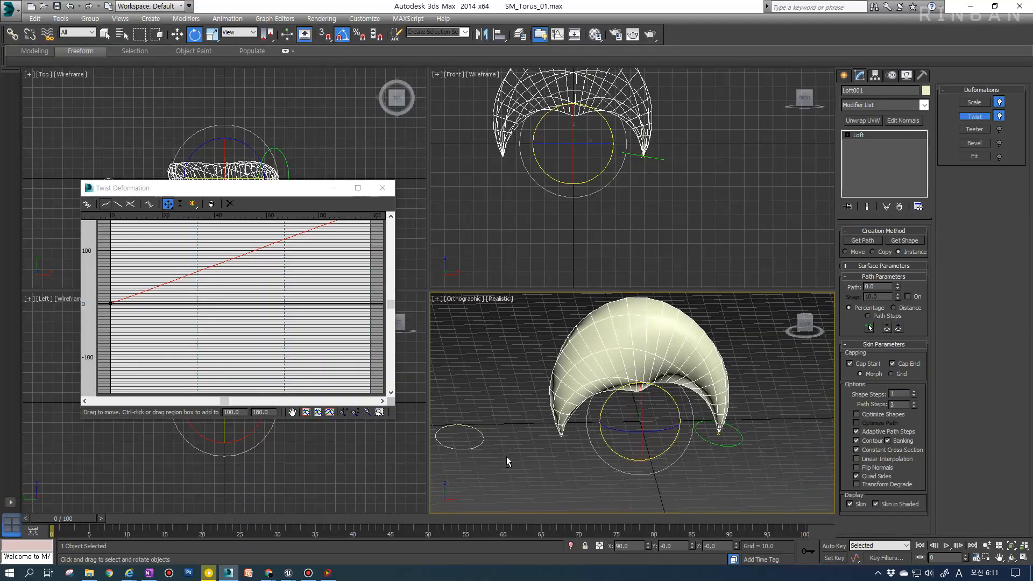
{"action": "double_click", "coordinate": [267, 412]}
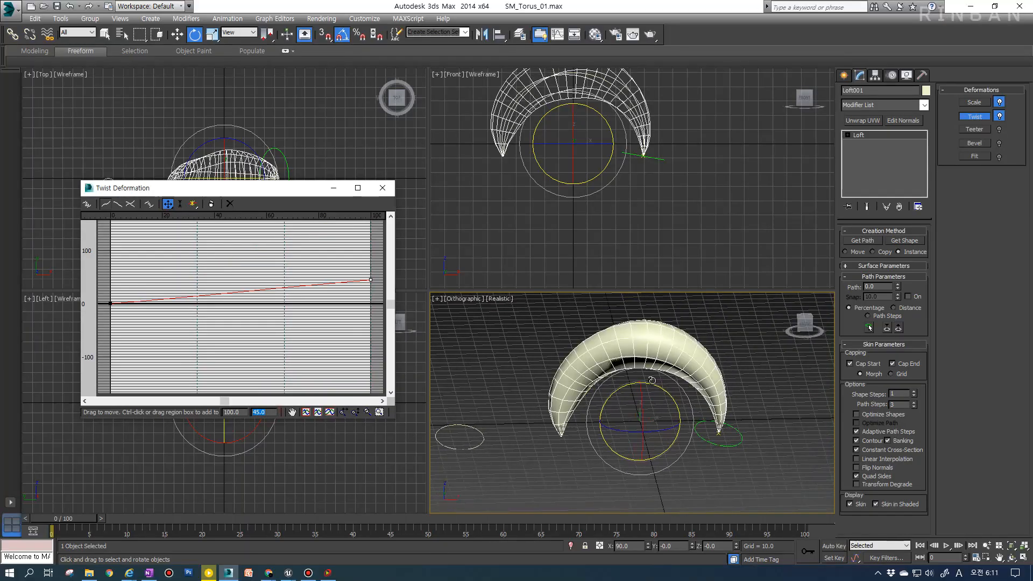
{"action": "middle_click_drag", "start_coordinate": [651, 380], "coordinate": [380, 411], "text": "alt"}
Set the twist curve's end point to -45 and close the Twist Deformation graph
{"action": "left_click", "coordinate": [261, 413]}
{"action": "type", "text": "1"}
{"action": "key", "text": "Return"}
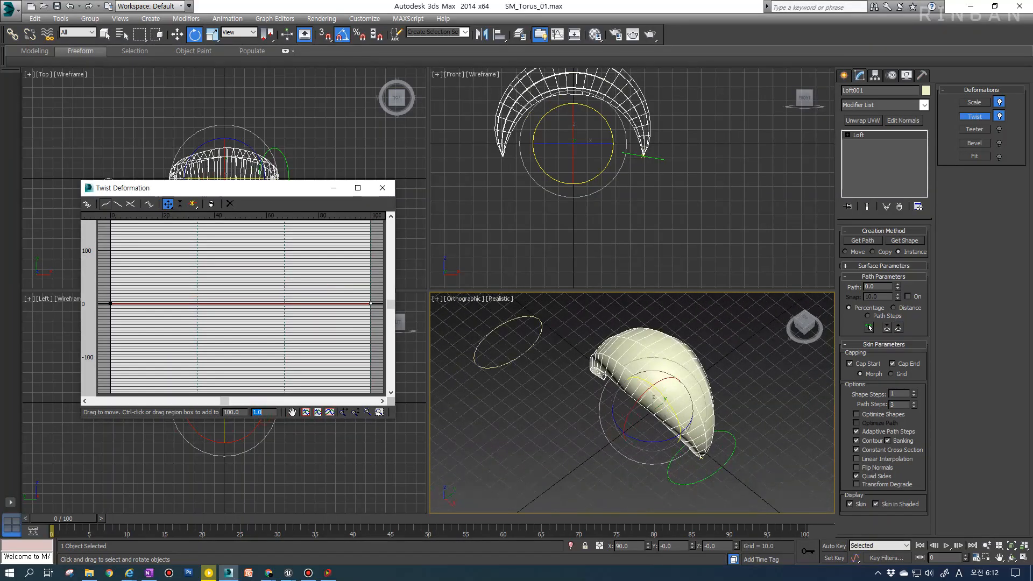
{"action": "key", "text": "Return"}
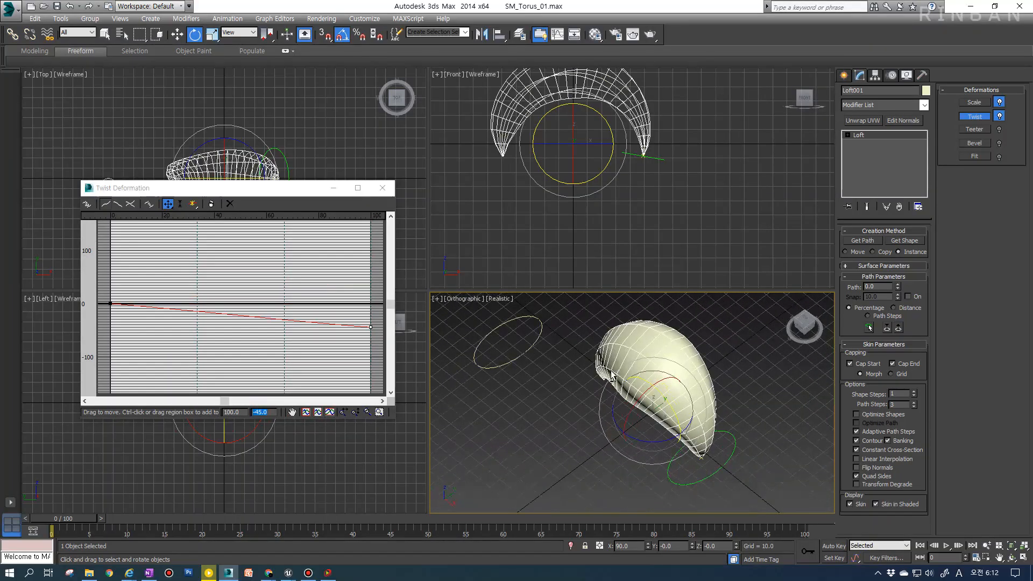
{"action": "mouse_move", "coordinate": [753, 344]}
{"action": "middle_mouse_down", "text": "alt"}
{"action": "mouse_move", "coordinate": [767, 312]}
{"action": "mouse_move", "coordinate": [755, 359]}
{"action": "mouse_move", "coordinate": [606, 364]}
{"action": "mouse_move", "coordinate": [489, 352]}
{"action": "mouse_move", "coordinate": [767, 353]}
{"action": "middle_mouse_up", "text": "alt"}
{"action": "key", "text": "f"}
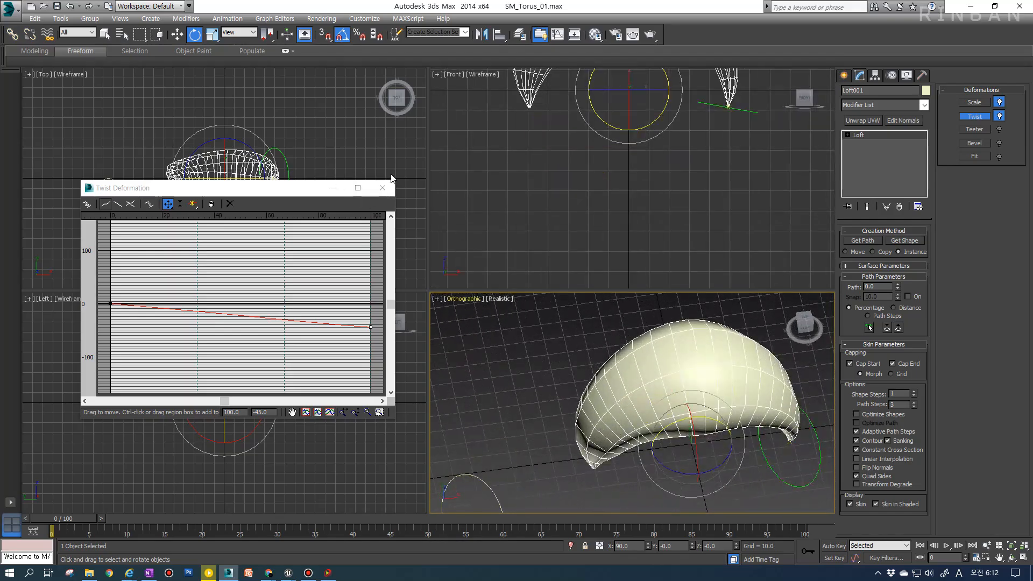
{"action": "left_click", "coordinate": [383, 187]}
Examine the twisted loft's silhouette in the front view and its surface from several angles
{"action": "middle_click_drag", "start_coordinate": [542, 312], "coordinate": [597, 328]}
{"action": "scroll", "coordinate": [629, 371], "scroll_direction": "down", "scroll_amount": 5}
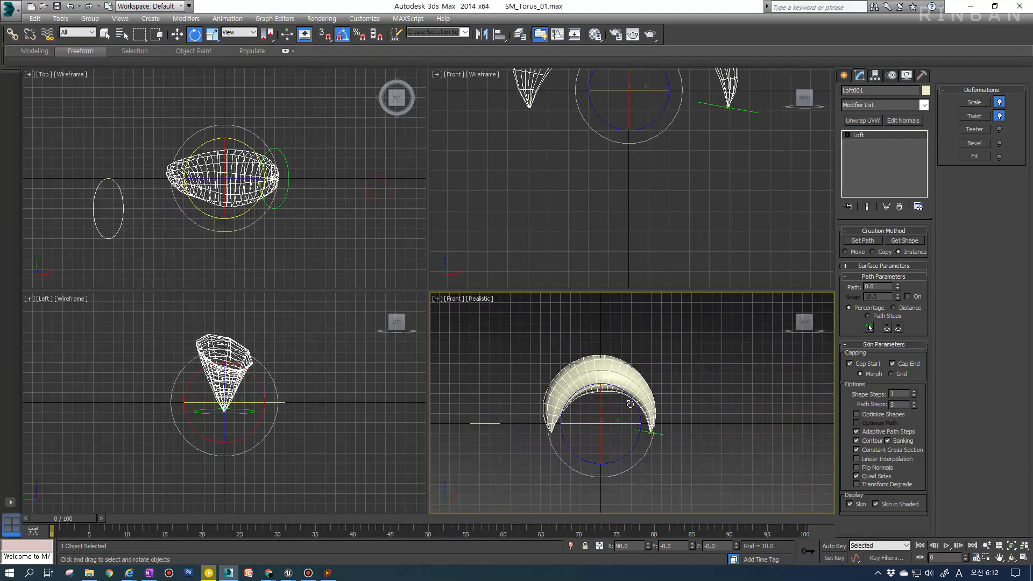
{"action": "scroll", "coordinate": [630, 404], "scroll_direction": "up", "scroll_amount": 2}
{"action": "scroll", "coordinate": [635, 404], "scroll_direction": "down", "scroll_amount": 4}
{"action": "scroll", "coordinate": [640, 406], "scroll_direction": "up", "scroll_amount": 5}
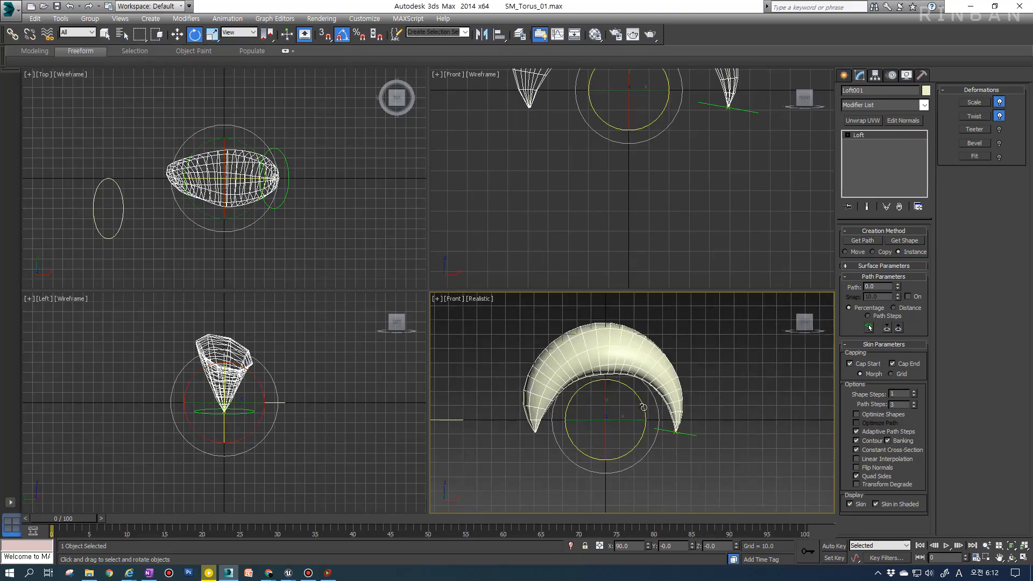
{"action": "left_click_drag", "start_coordinate": [643, 408], "coordinate": [697, 471]}
{"action": "middle_click_drag", "start_coordinate": [622, 418], "coordinate": [660, 429], "text": "alt"}
{"action": "scroll", "coordinate": [635, 409], "scroll_direction": "down", "scroll_amount": 3}
{"action": "key", "text": "w"}
{"action": "key", "text": "f"}
{"action": "scroll", "coordinate": [661, 429], "scroll_direction": "up", "scroll_amount": 3}
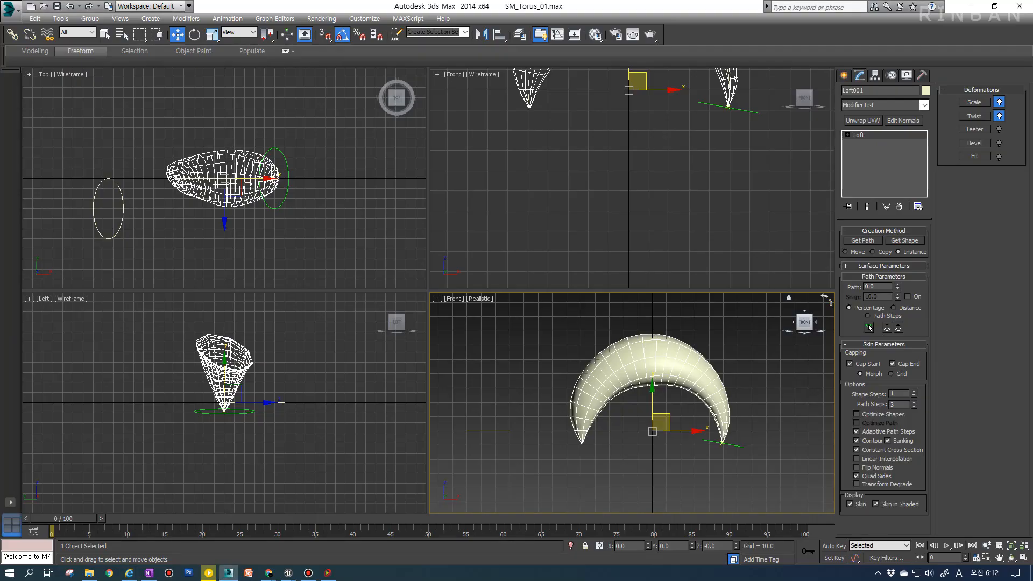
{"action": "scroll", "coordinate": [654, 396], "scroll_direction": "down", "scroll_amount": 4}
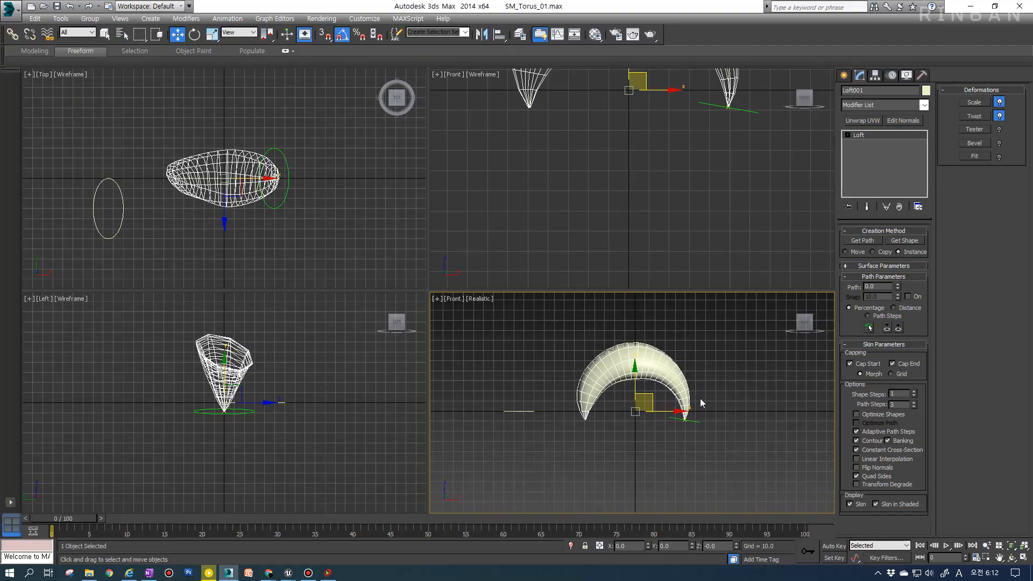
{"action": "middle_click_drag", "start_coordinate": [699, 398], "coordinate": [621, 427]}
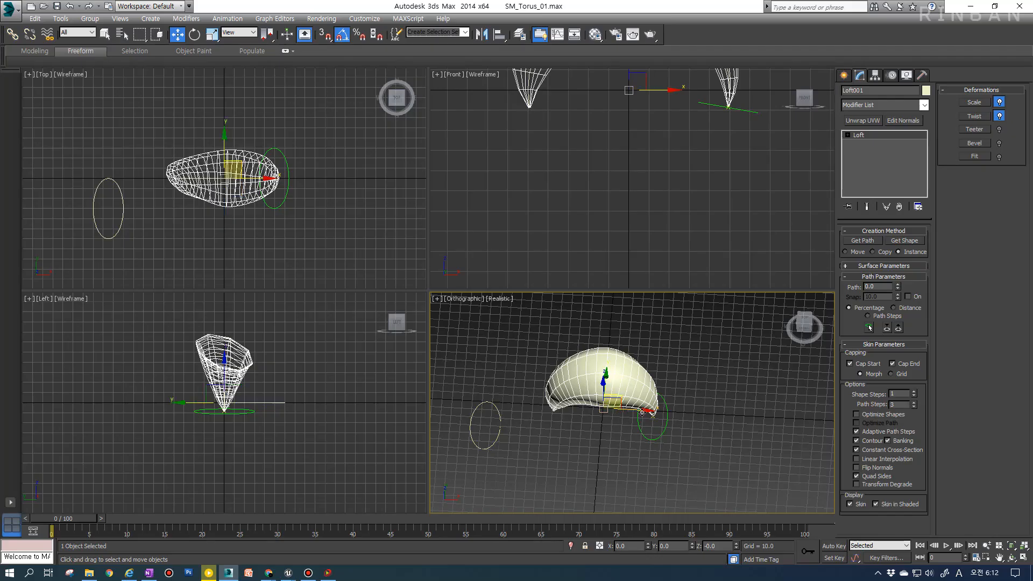
{"action": "middle_click_drag", "start_coordinate": [724, 445], "coordinate": [615, 456], "text": "alt"}
Rotate the loft to -90 in X and -90 in Z so the crescent's tips point upward
{"action": "key", "text": "e"}
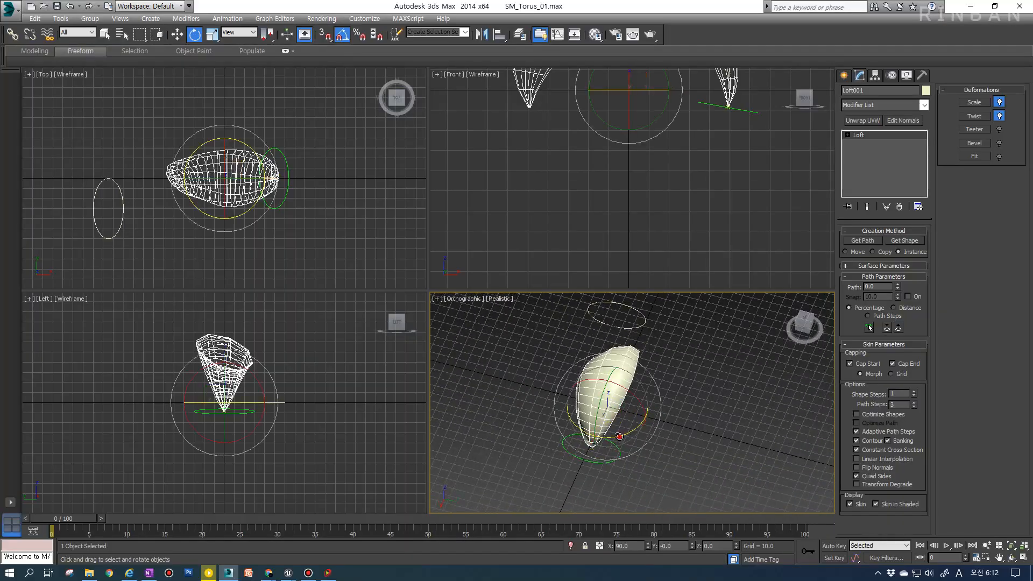
{"action": "left_click_drag", "start_coordinate": [619, 437], "coordinate": [638, 433]}
{"action": "middle_click_drag", "start_coordinate": [637, 434], "coordinate": [664, 409], "text": "alt"}
{"action": "left_click_drag", "start_coordinate": [649, 415], "coordinate": [682, 506]}
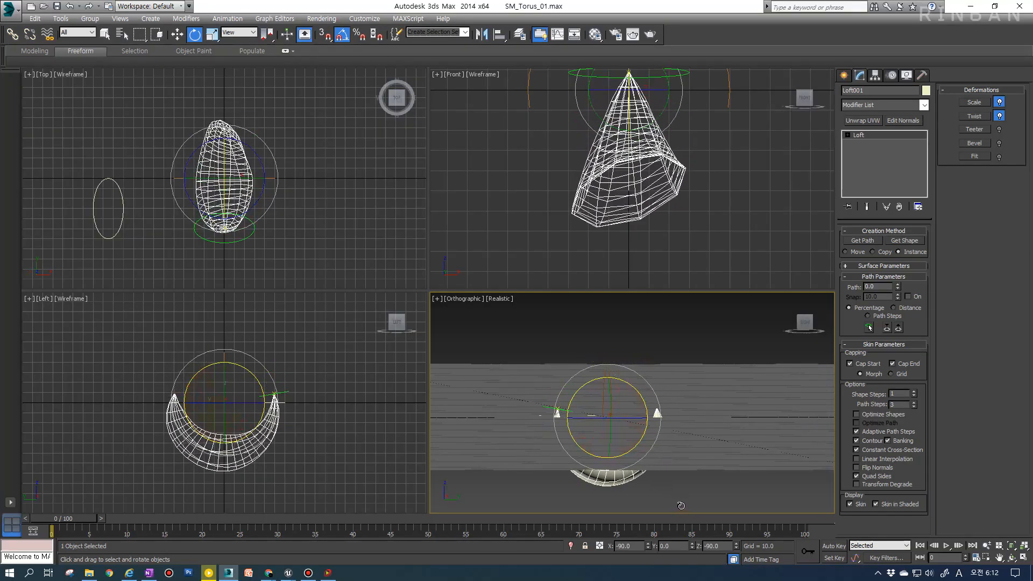
{"action": "middle_click_drag", "start_coordinate": [682, 506], "coordinate": [663, 473], "text": "alt"}
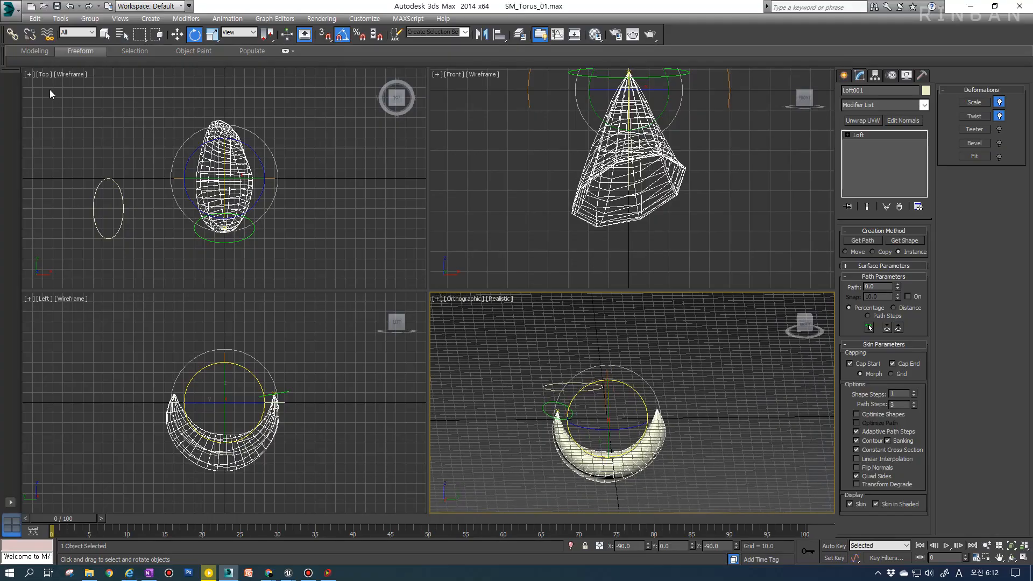
Start exporting only the selected loft as FBX and choose the StaticMesh folder of the 3_1_LevelEffect files
{"action": "left_click", "coordinate": [10, 8]}
{"action": "left_click", "coordinate": [68, 184]}
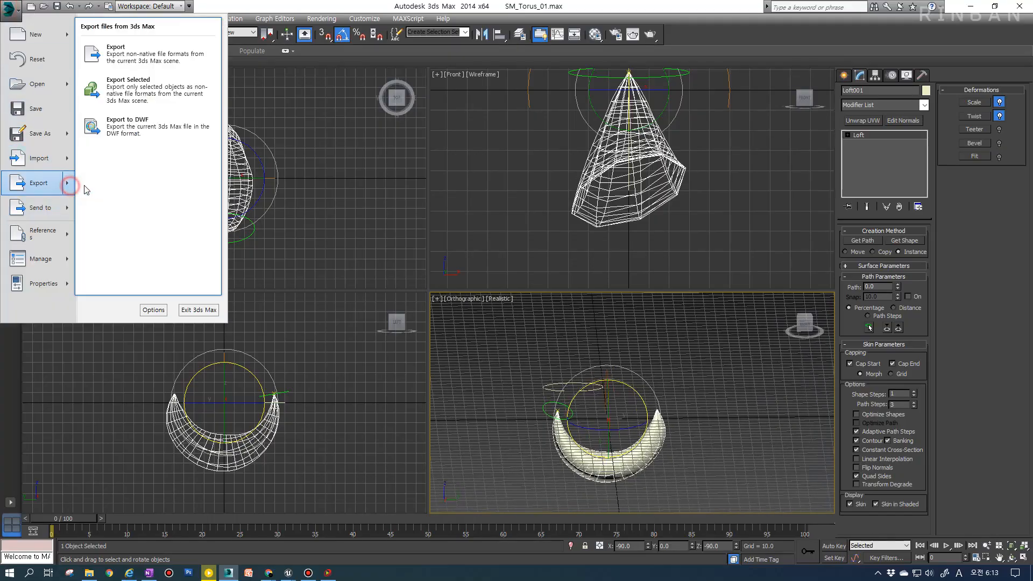
{"action": "left_click", "coordinate": [128, 89]}
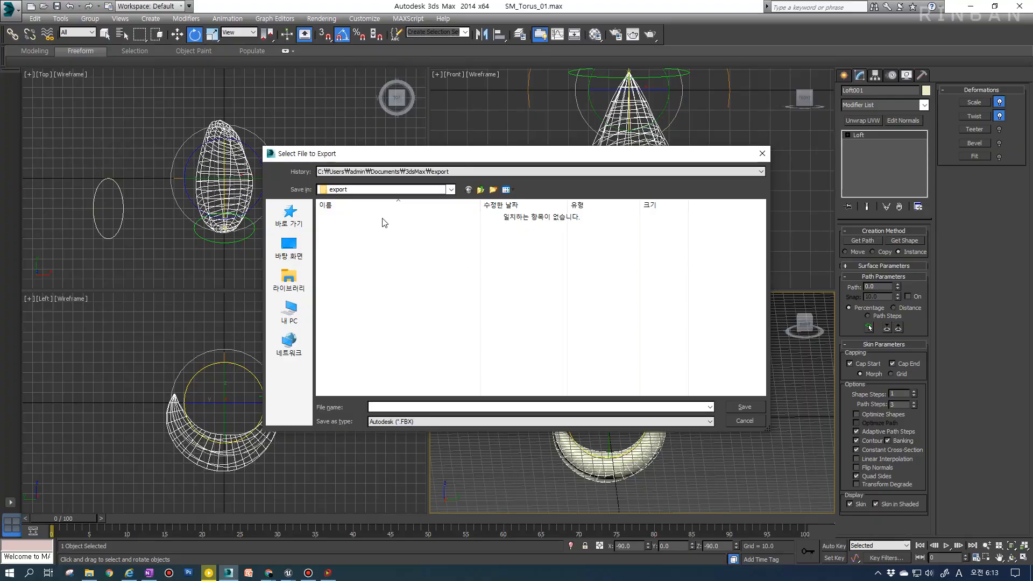
{"action": "left_click", "coordinate": [417, 171]}
{"action": "left_click", "coordinate": [446, 189]}
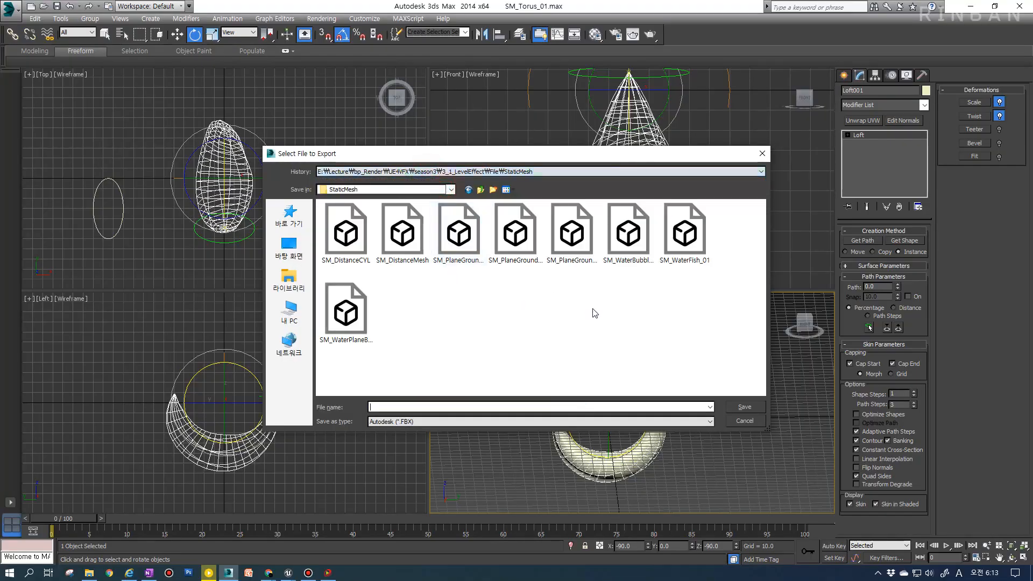
Export the loft as SM_WaterFish_01, replacing the existing FBX file and accepting the geometry conversion warning
{"action": "left_click", "coordinate": [682, 263]}
{"action": "left_click", "coordinate": [421, 410]}
{"action": "left_click", "coordinate": [428, 408]}
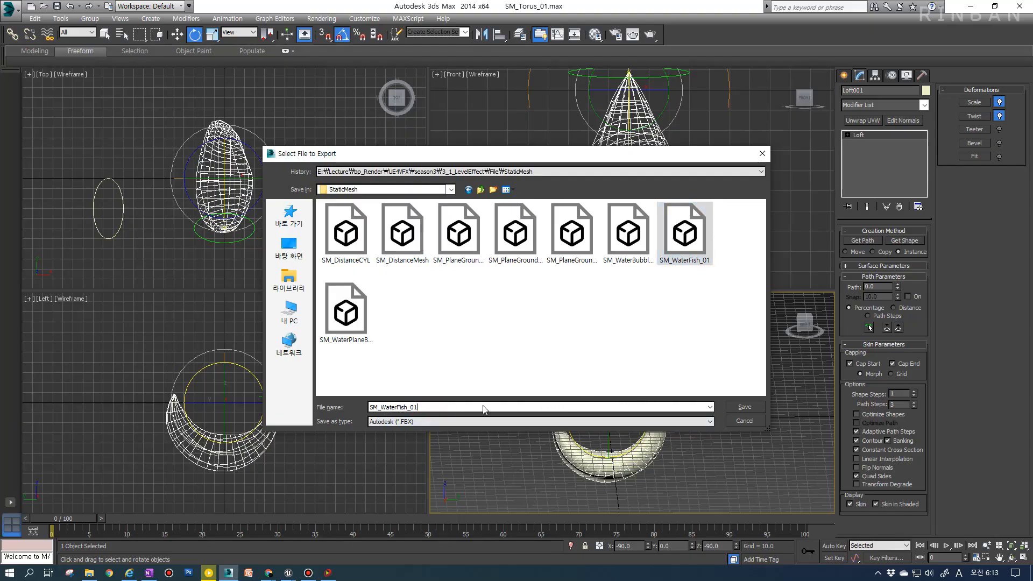
{"action": "left_click", "coordinate": [752, 409]}
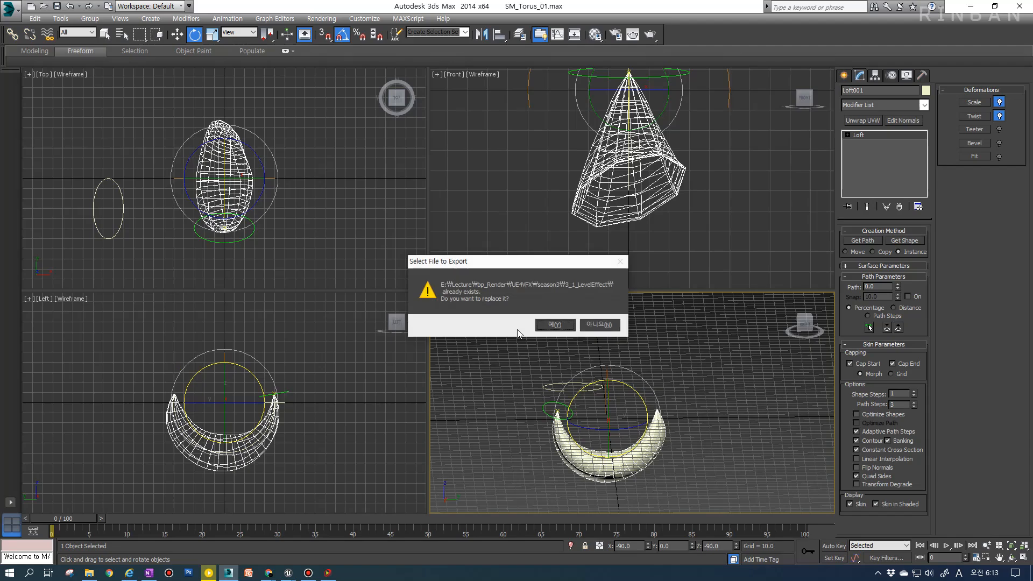
{"action": "left_click", "coordinate": [545, 326]}
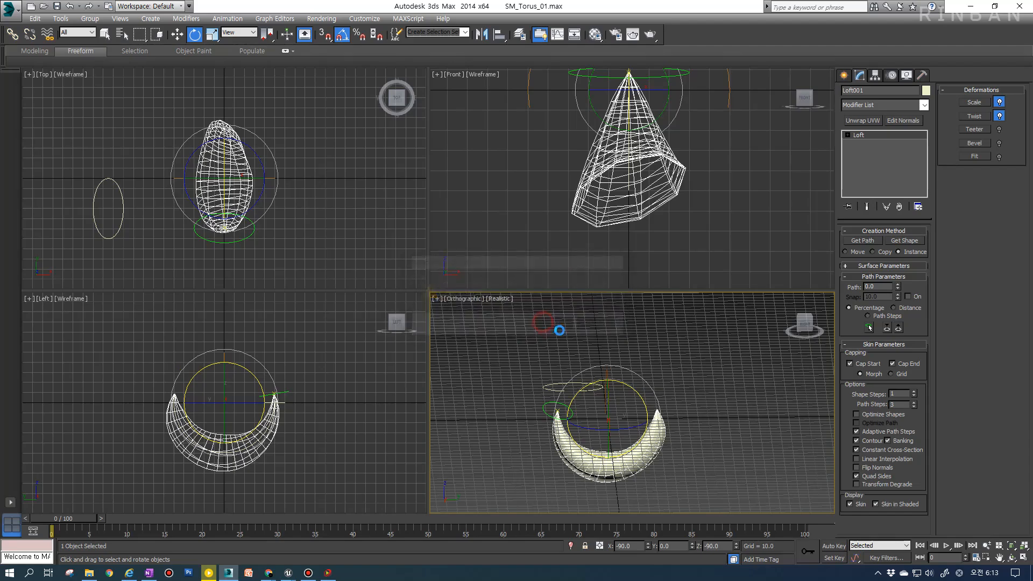
{"action": "left_click", "coordinate": [622, 455]}
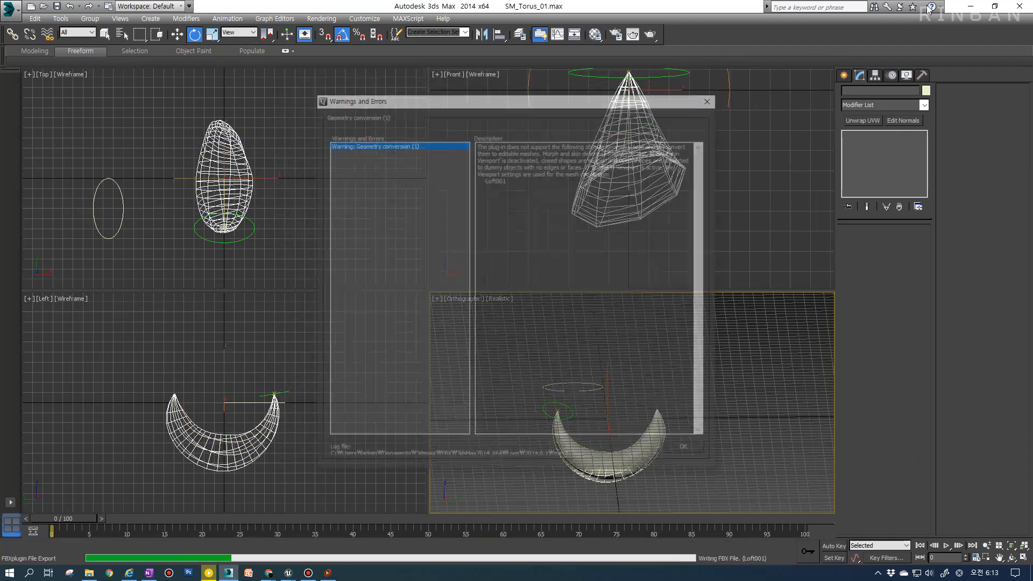
{"action": "left_click", "coordinate": [688, 454]}
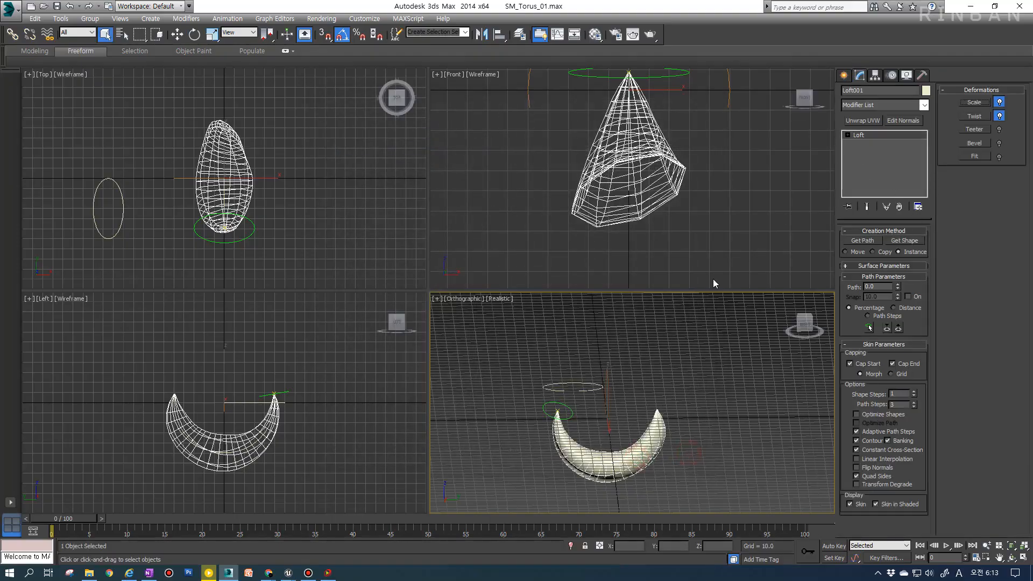
Convert the loft to an Editable Poly and select all of its polygons
{"action": "right_click", "coordinate": [640, 460]}
{"action": "mouse_move", "coordinate": [700, 560]}
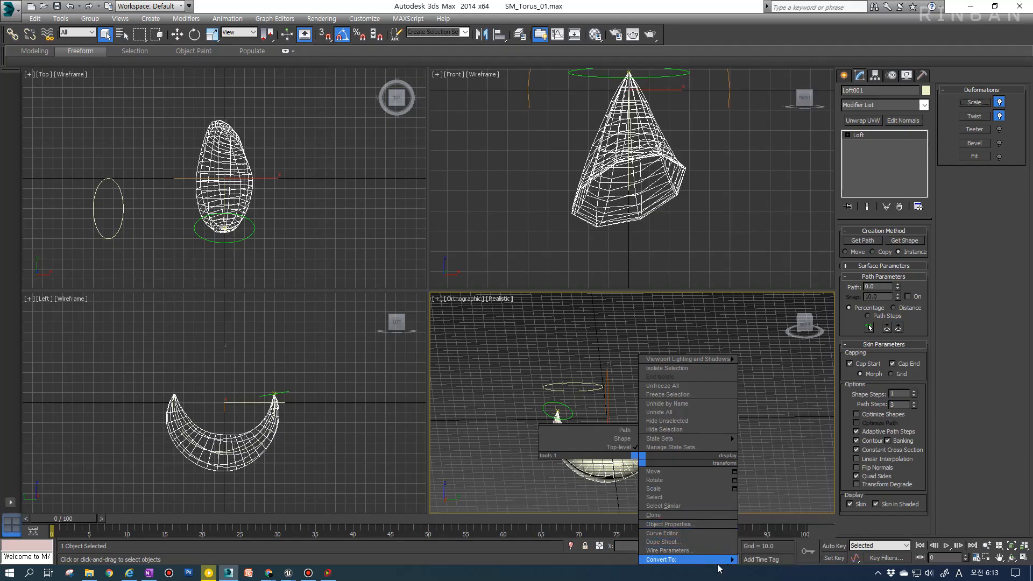
{"action": "left_click", "coordinate": [776, 551]}
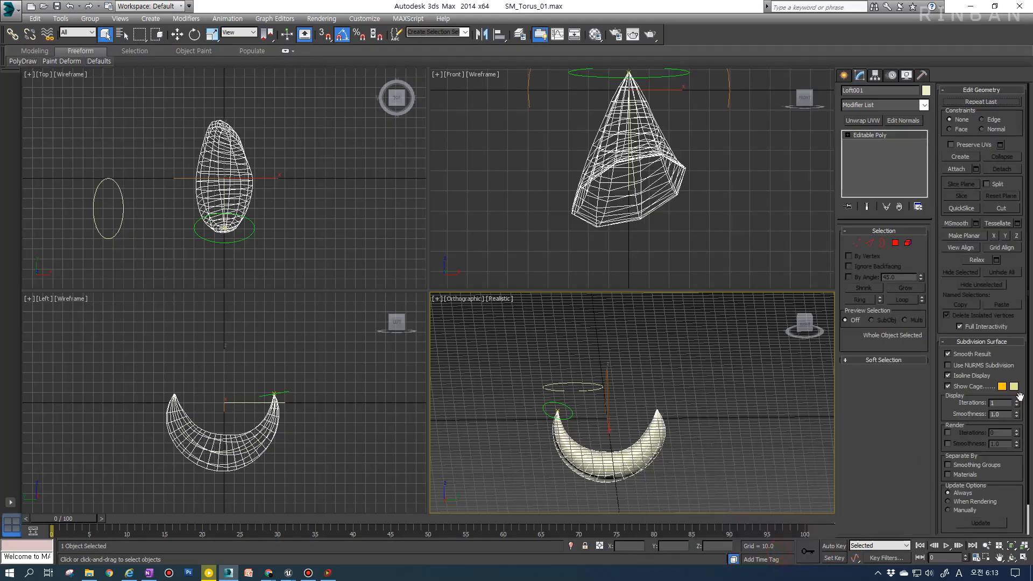
{"action": "key", "text": "ctrl+a"}
{"action": "left_click", "coordinate": [608, 457]}
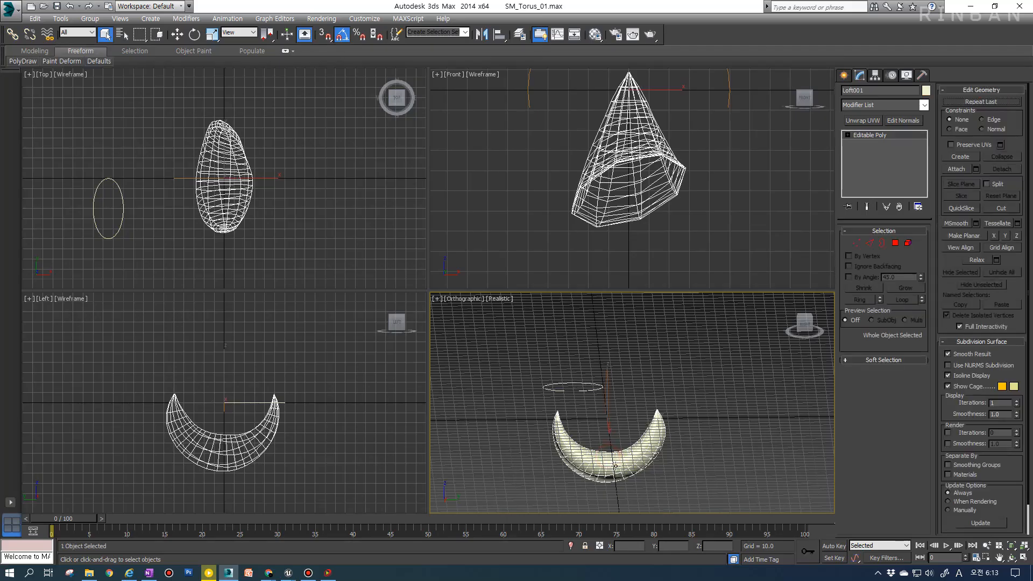
{"action": "key", "text": "4"}
{"action": "key", "text": "ctrl+a"}
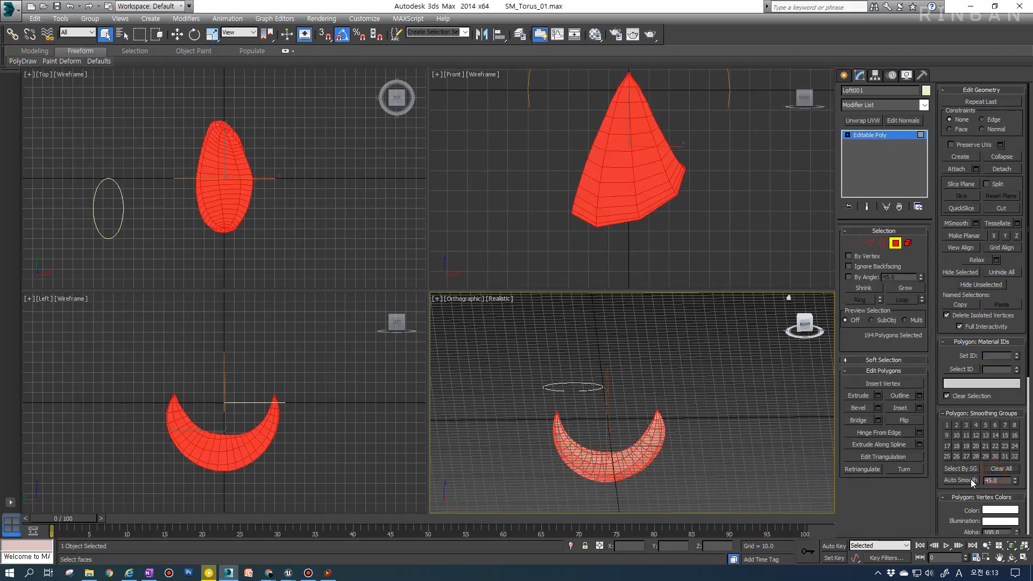
Leave polygon selection and export only the selected loft as FBX, replacing SM_WaterFish_01 in the StaticMesh folder
{"action": "left_click", "coordinate": [883, 136]}
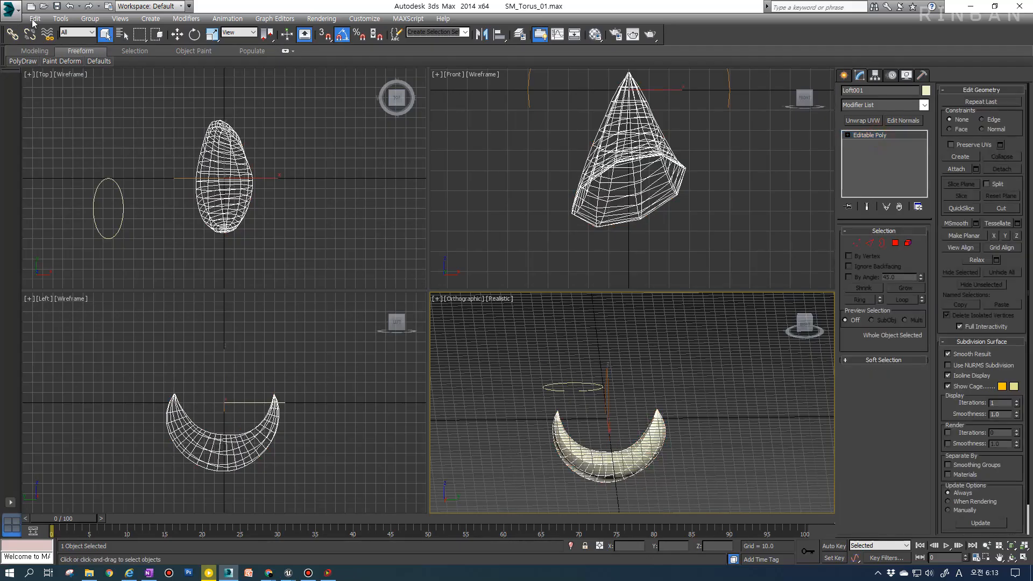
{"action": "left_click", "coordinate": [10, 9]}
{"action": "mouse_move", "coordinate": [67, 187]}
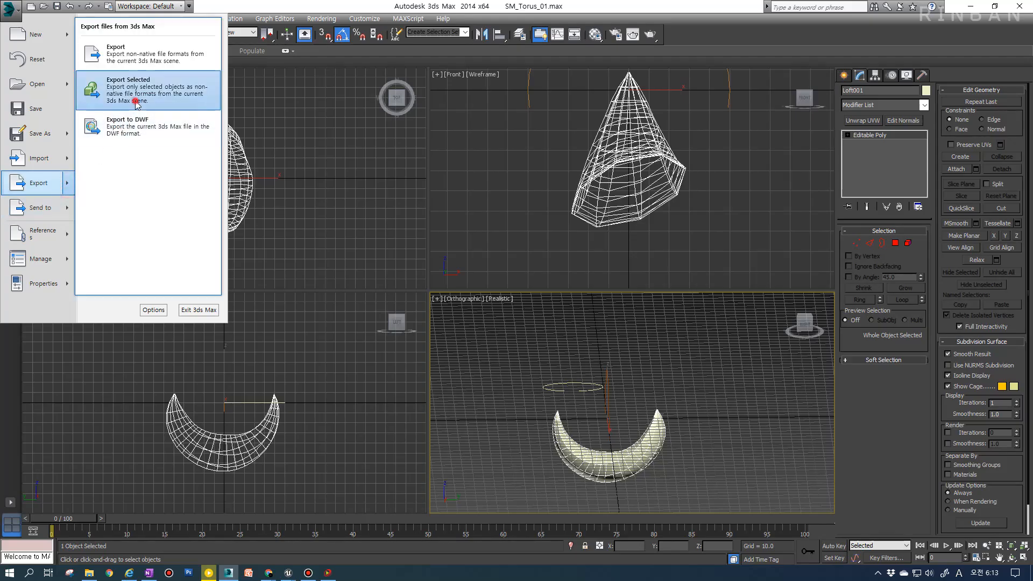
{"action": "left_click", "coordinate": [150, 86]}
{"action": "double_click", "coordinate": [683, 232]}
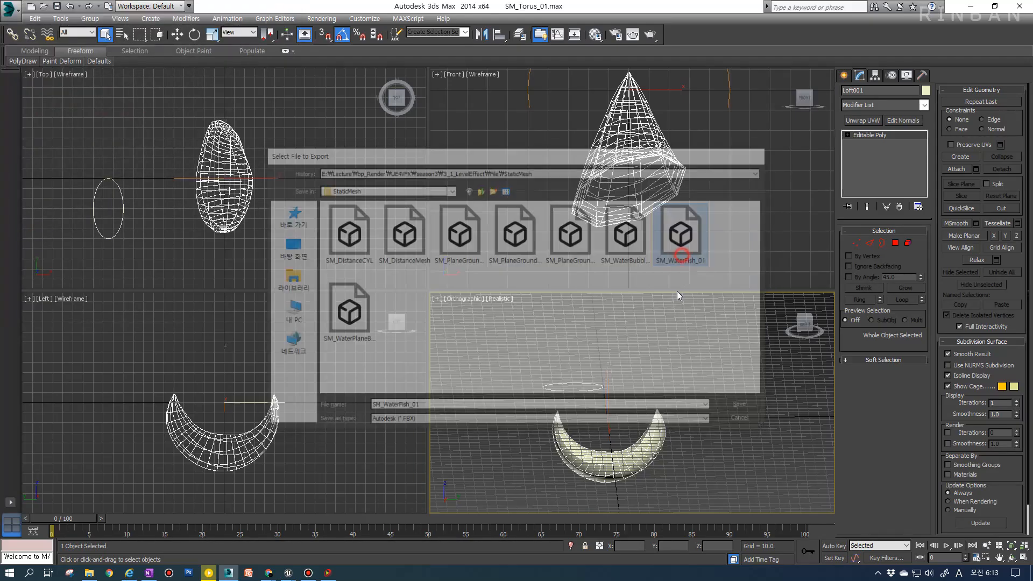
{"action": "left_click", "coordinate": [552, 323]}
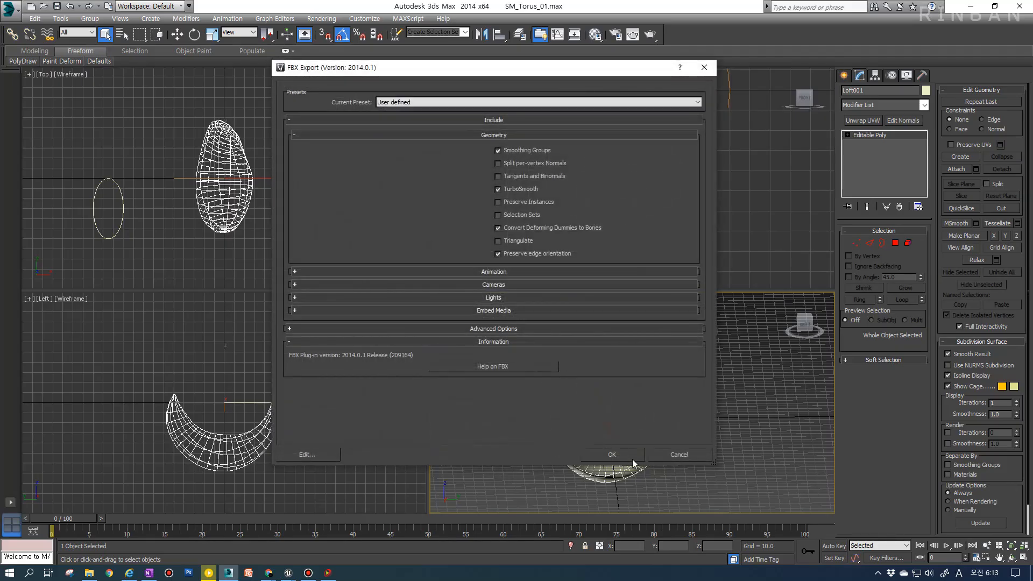
{"action": "left_click", "coordinate": [622, 456]}
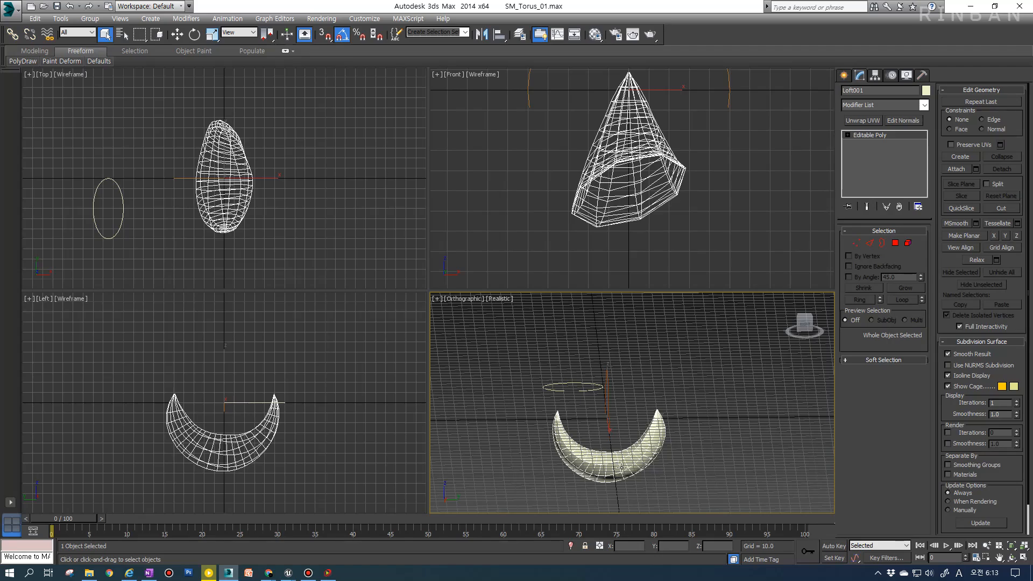
{"action": "middle_click_drag", "start_coordinate": [622, 467], "coordinate": [603, 454], "text": "alt"}
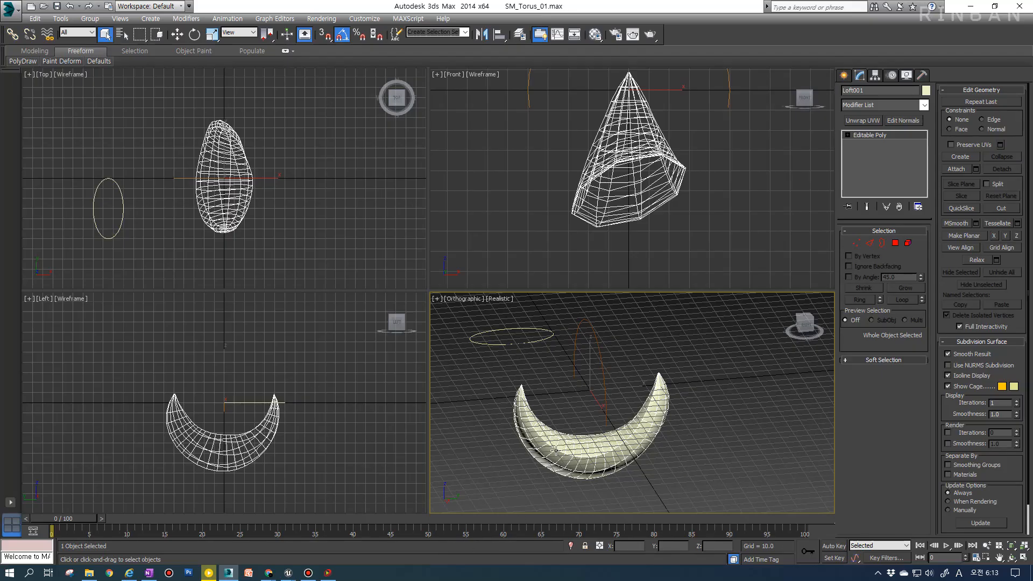
{"action": "middle_click_drag", "start_coordinate": [556, 451], "coordinate": [571, 457]}
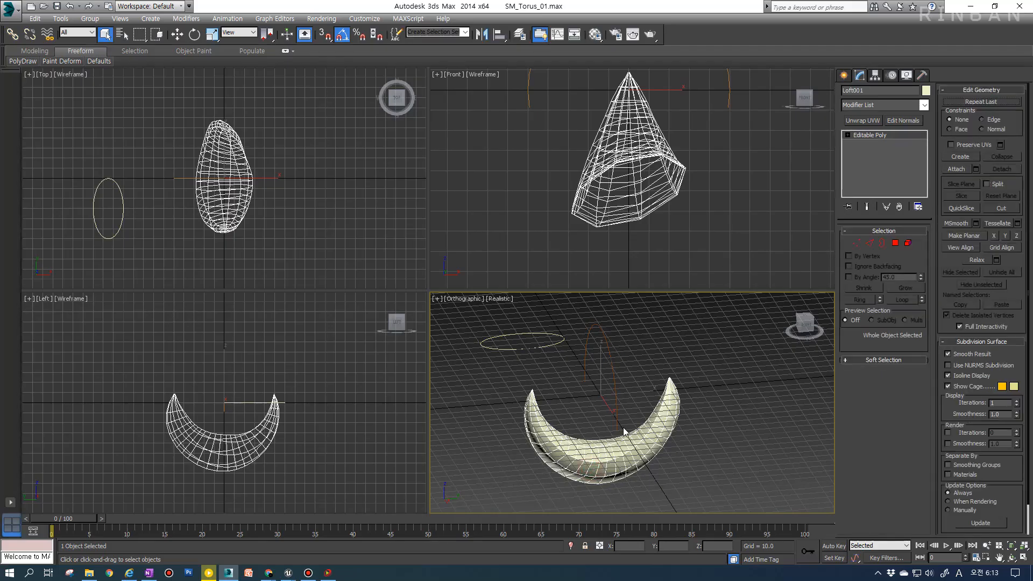
{"action": "left_click", "coordinate": [9, 8]}
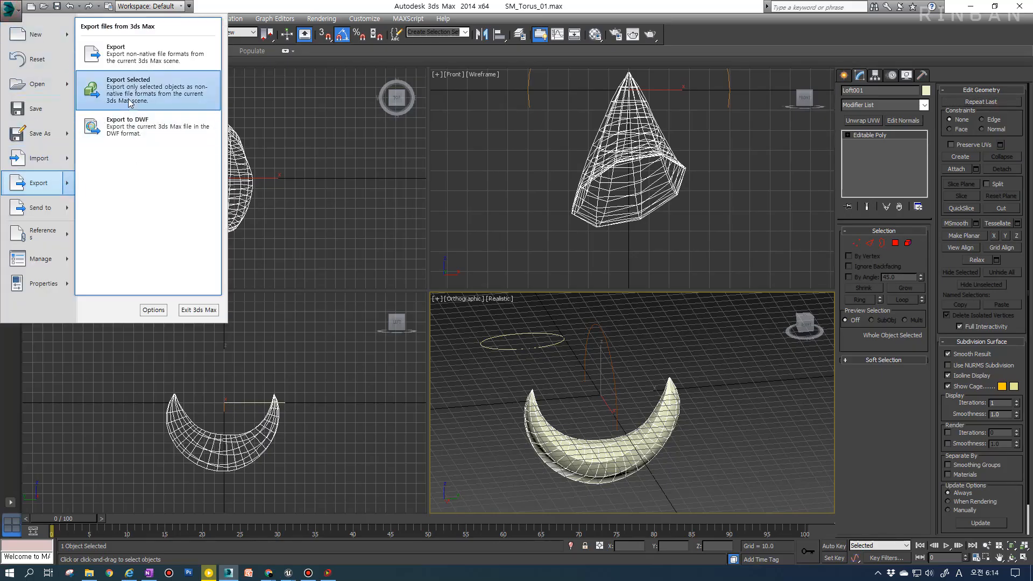
{"action": "left_click", "coordinate": [511, 426]}
Switch to the VFX_EX project in Unreal Editor and open the StaticMesh folder of 3_1LevelEffect_2
{"action": "mouse_move", "coordinate": [288, 572]}
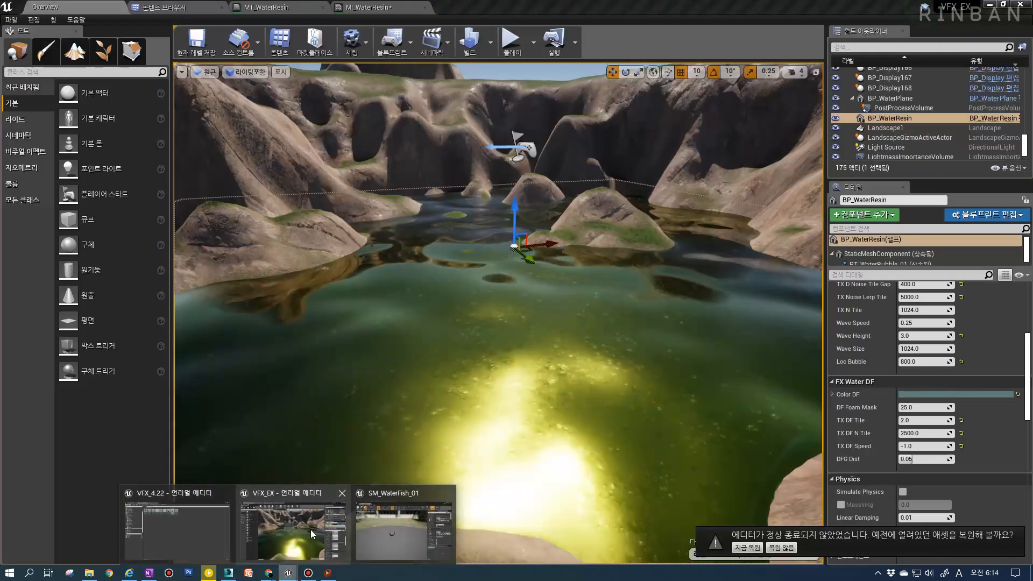
{"action": "left_click", "coordinate": [311, 533]}
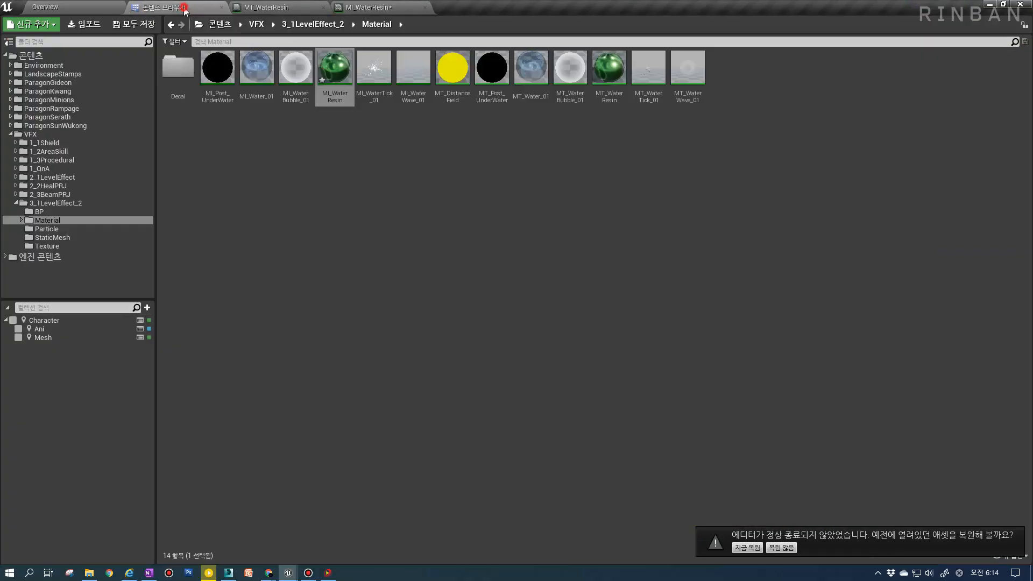
{"action": "left_click", "coordinate": [165, 7]}
{"action": "left_click", "coordinate": [52, 237]}
{"action": "left_click", "coordinate": [238, 173]}
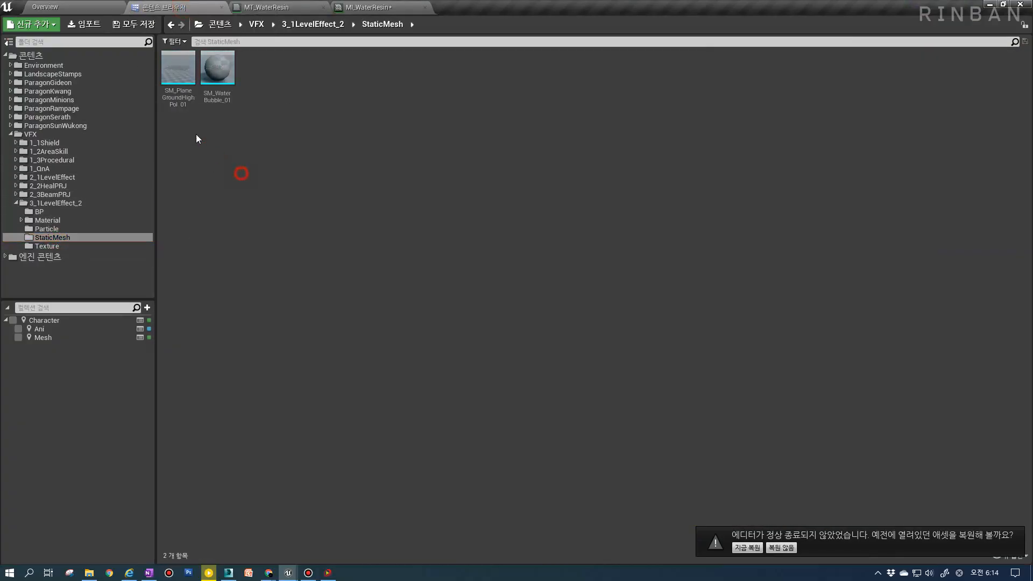
Import SM_WaterFish_01 from the 3_1_LevelEffect File/StaticMesh folder as a static mesh with the current FBX options
{"action": "key", "text": "ctrl+i"}
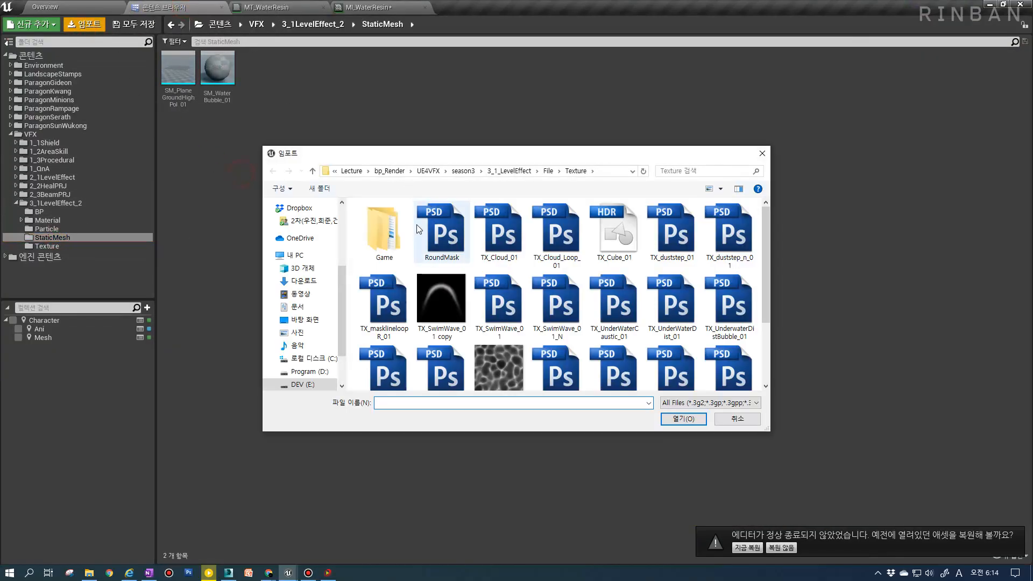
{"action": "left_click", "coordinate": [544, 170]}
{"action": "double_click", "coordinate": [414, 220]}
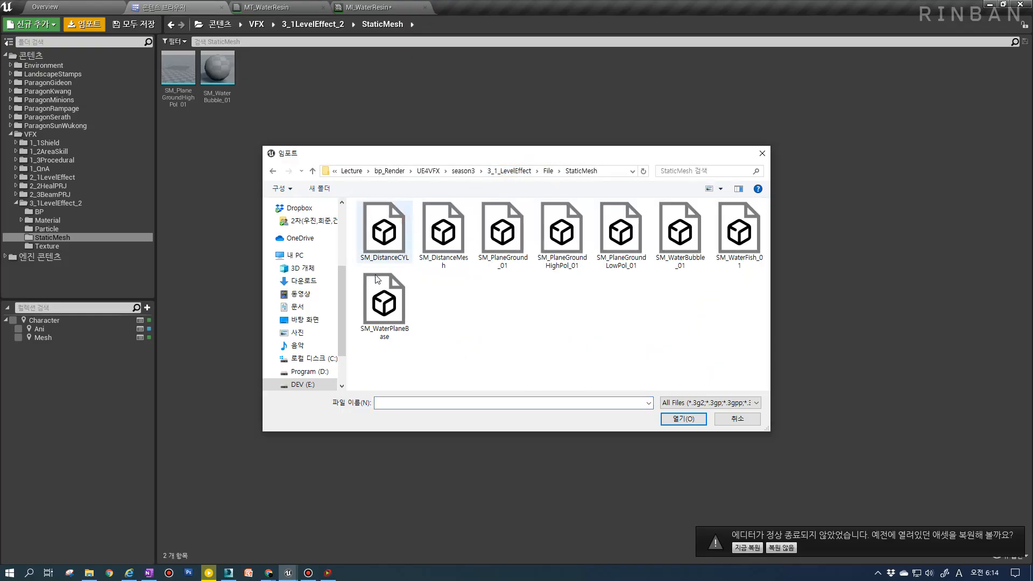
{"action": "left_click", "coordinate": [723, 261]}
{"action": "double_click", "coordinate": [723, 260]}
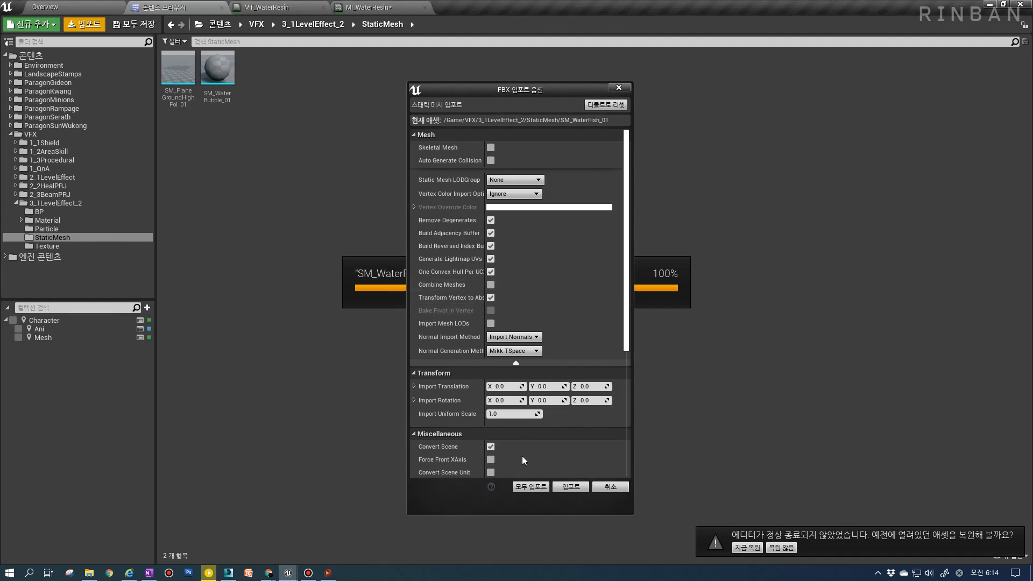
{"action": "left_click", "coordinate": [530, 487]}
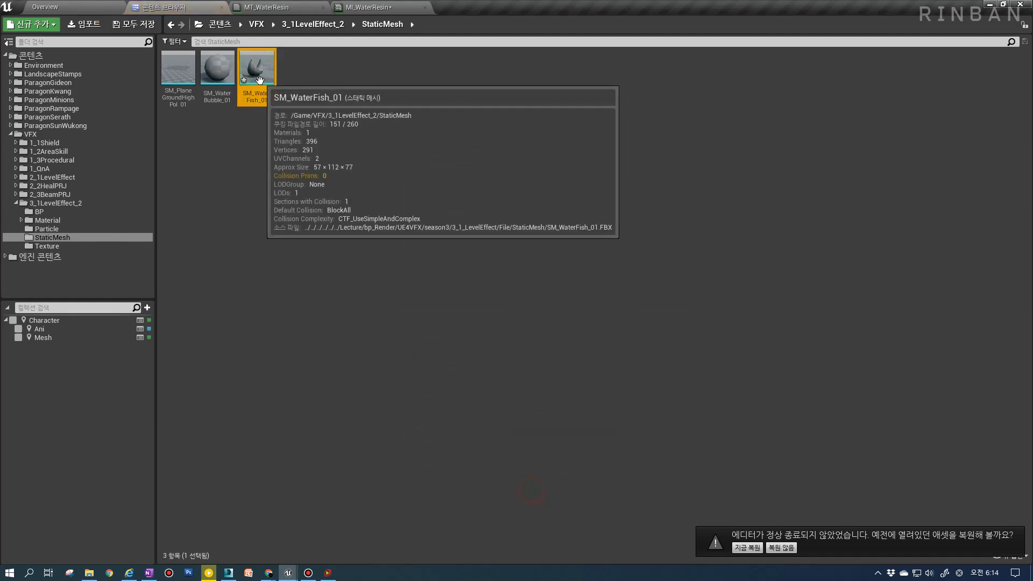
Inspect the shape and orientation of SM_WaterFish_01 in the static mesh editor, close it and return to the content browser
{"action": "double_click", "coordinate": [257, 70]}
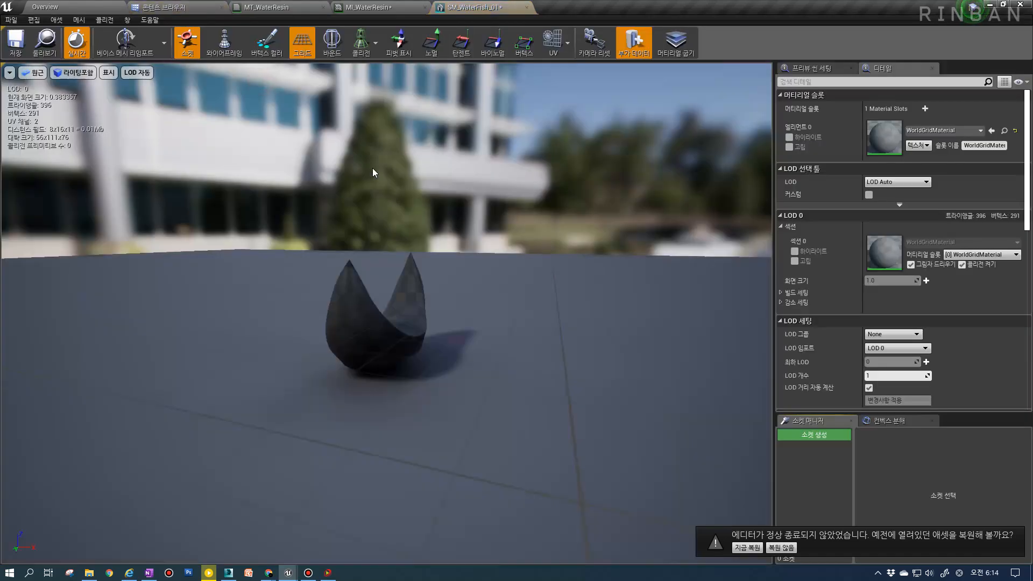
{"action": "left_click_drag", "start_coordinate": [544, 334], "coordinate": [730, 6]}
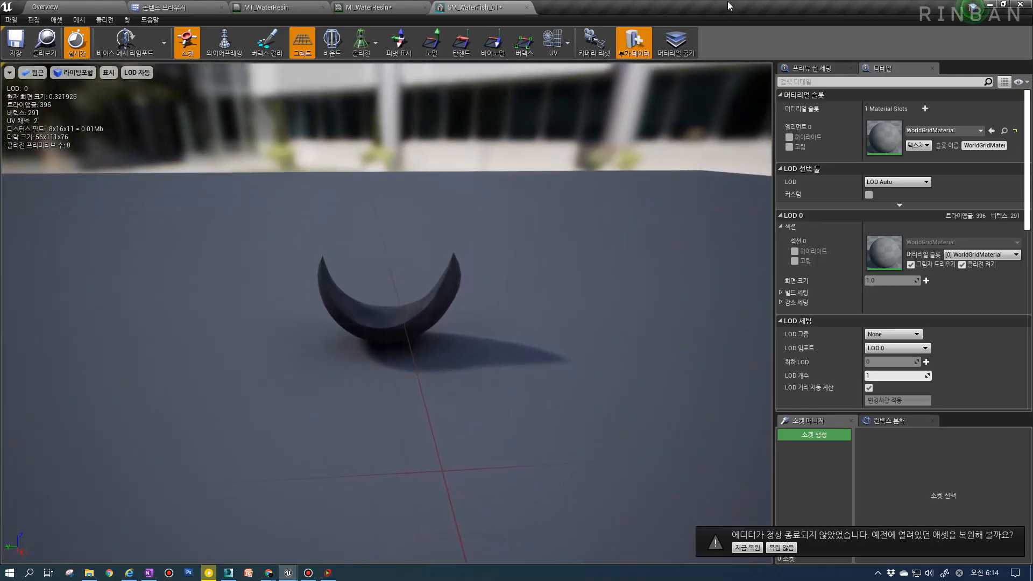
{"action": "left_click", "coordinate": [527, 7]}
{"action": "left_click", "coordinate": [264, 7]}
{"action": "left_click", "coordinate": [162, 7]}
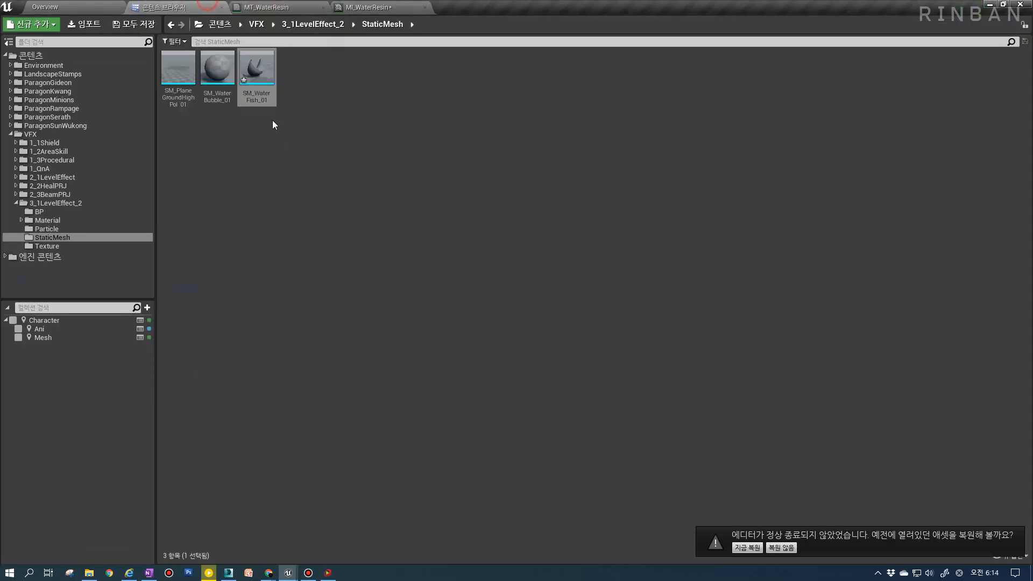
Go to the Material folder of 3_1LevelEffect_2 and open the MT_WaterResin material graph
{"action": "left_click", "coordinate": [257, 75]}
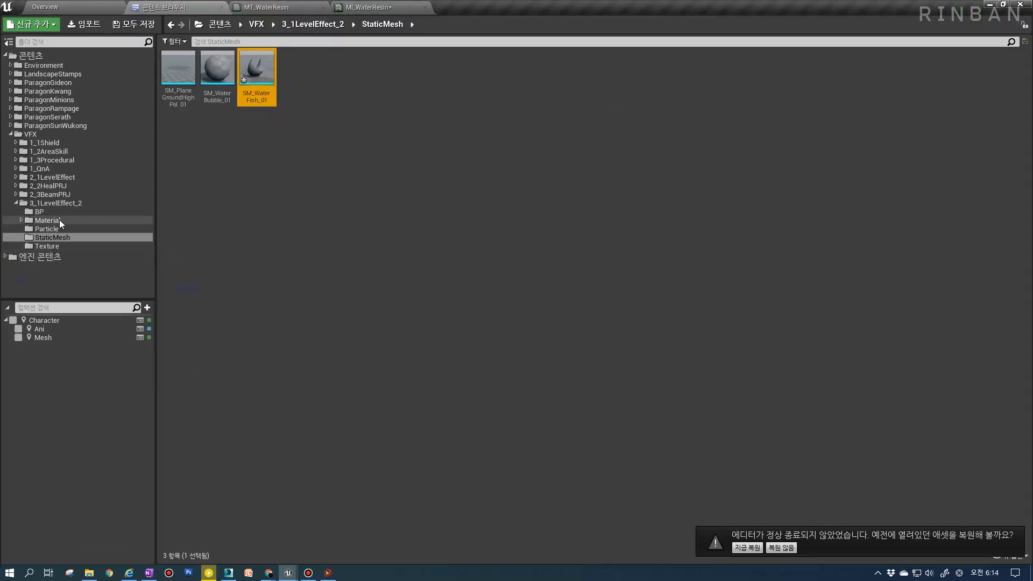
{"action": "left_click", "coordinate": [59, 220]}
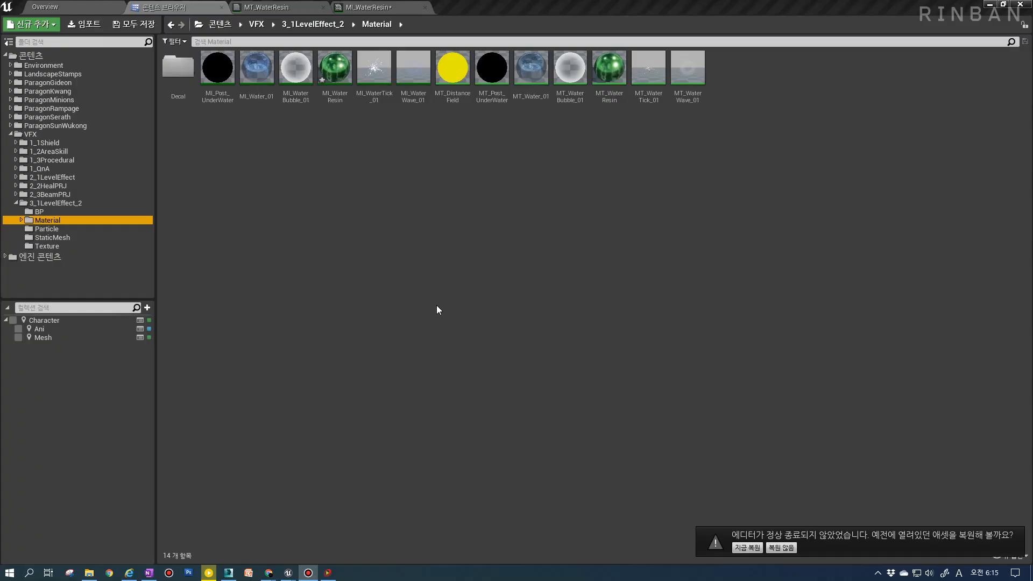
{"action": "left_click", "coordinate": [417, 299]}
{"action": "left_click", "coordinate": [596, 153]}
{"action": "left_click", "coordinate": [608, 109]}
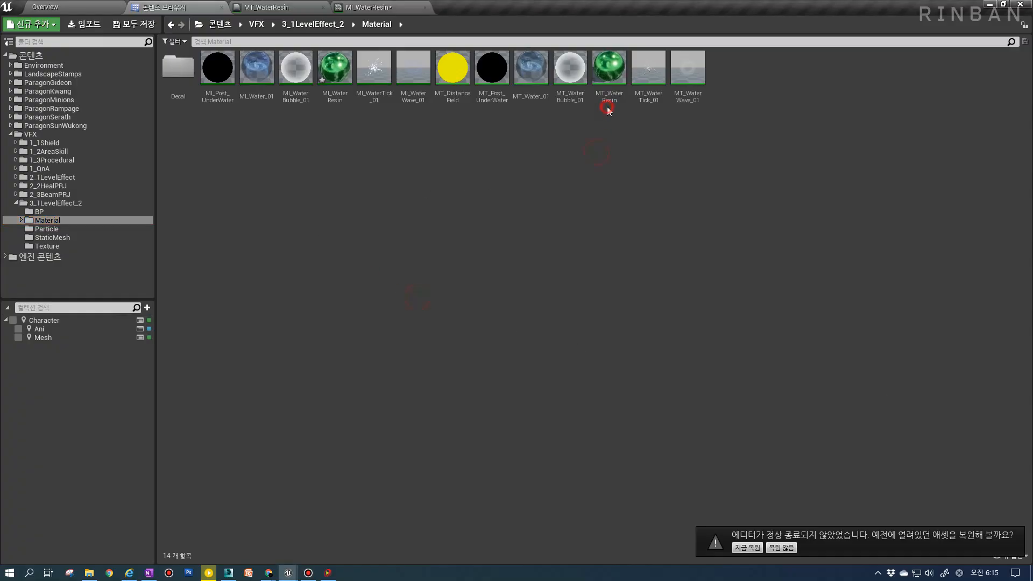
{"action": "left_click", "coordinate": [606, 93]}
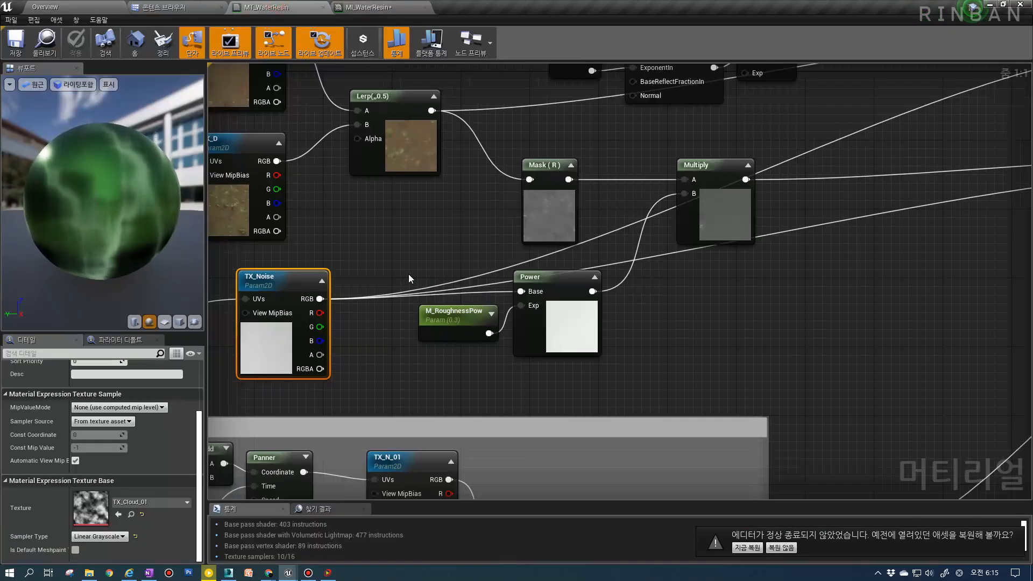
Examine the TX_D texture samples and the TX_N_01 and TX_N_02 samples of the Normal group in MT_WaterResin
{"action": "scroll", "coordinate": [409, 278], "scroll_direction": "down", "scroll_amount": 8}
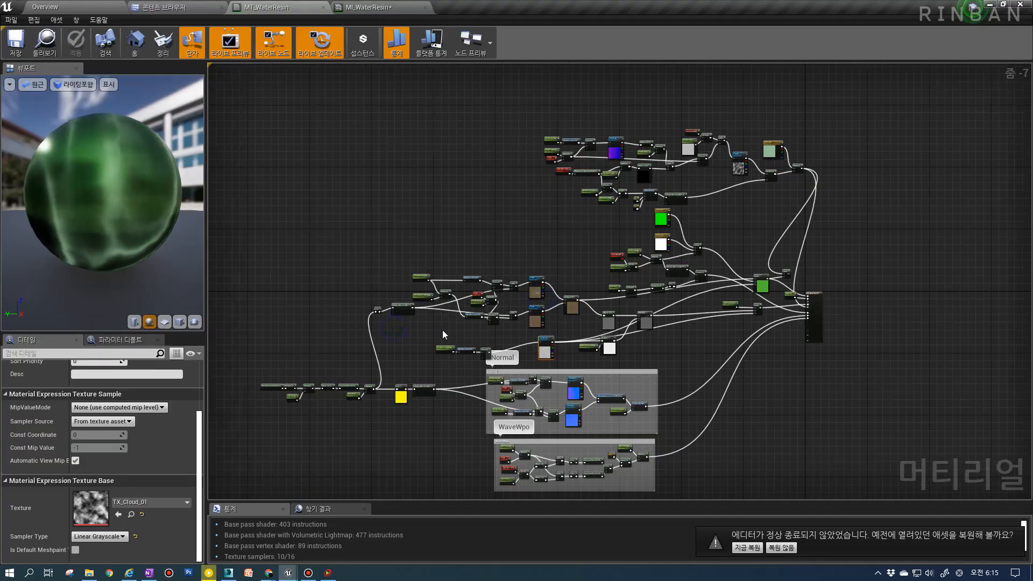
{"action": "right_click_drag", "start_coordinate": [749, 319], "coordinate": [638, 291]}
{"action": "scroll", "coordinate": [430, 253], "scroll_direction": "up", "scroll_amount": 6}
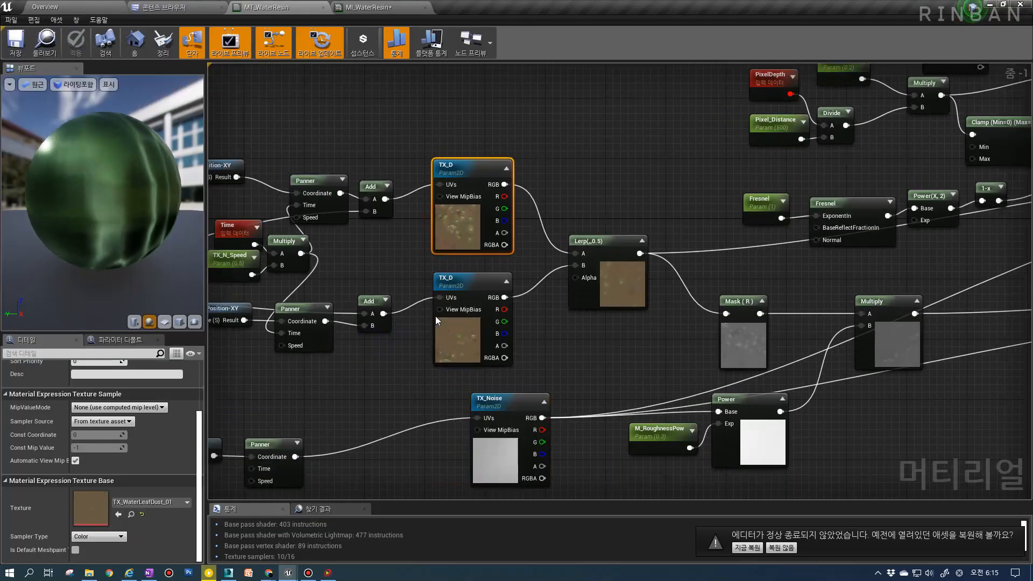
{"action": "scroll", "coordinate": [551, 319], "scroll_direction": "down", "scroll_amount": 4}
{"action": "scroll", "coordinate": [572, 400], "scroll_direction": "up", "scroll_amount": 2}
{"action": "left_click", "coordinate": [572, 401]}
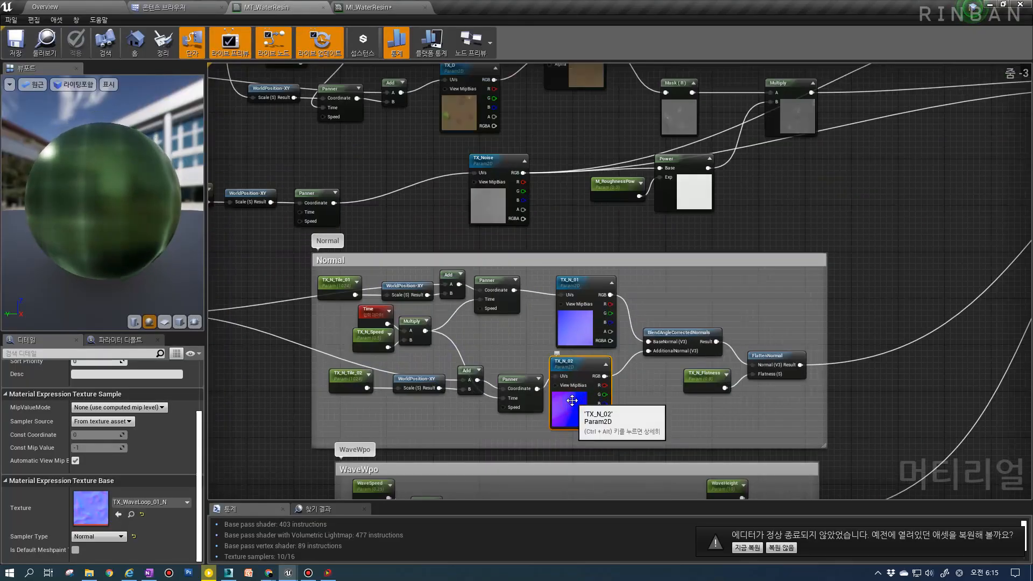
{"action": "left_click", "coordinate": [587, 318]}
{"action": "scroll", "coordinate": [587, 318], "scroll_direction": "down", "scroll_amount": 4}
{"action": "right_click_drag", "start_coordinate": [576, 253], "coordinate": [511, 338]}
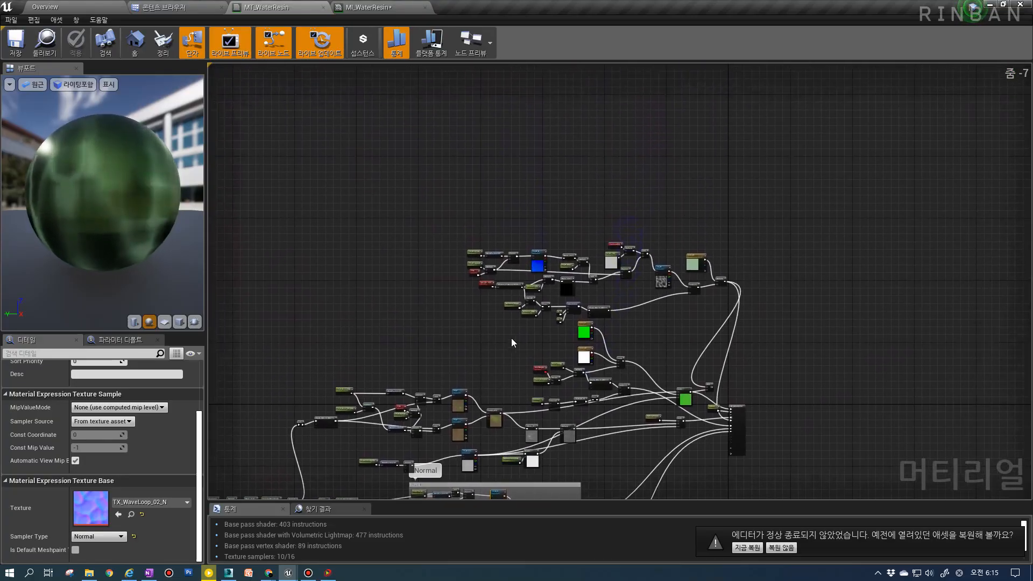
Examine the distance-field normal texture in the upper MT_WaterResin nodes, and select the TX_N_01 and lower TX_D samples together
{"action": "scroll", "coordinate": [511, 338], "scroll_direction": "up", "scroll_amount": 3}
{"action": "left_click", "coordinate": [561, 214]}
{"action": "right_click_drag", "start_coordinate": [443, 412], "coordinate": [585, 232]}
{"action": "scroll", "coordinate": [584, 232], "scroll_direction": "down", "scroll_amount": 3}
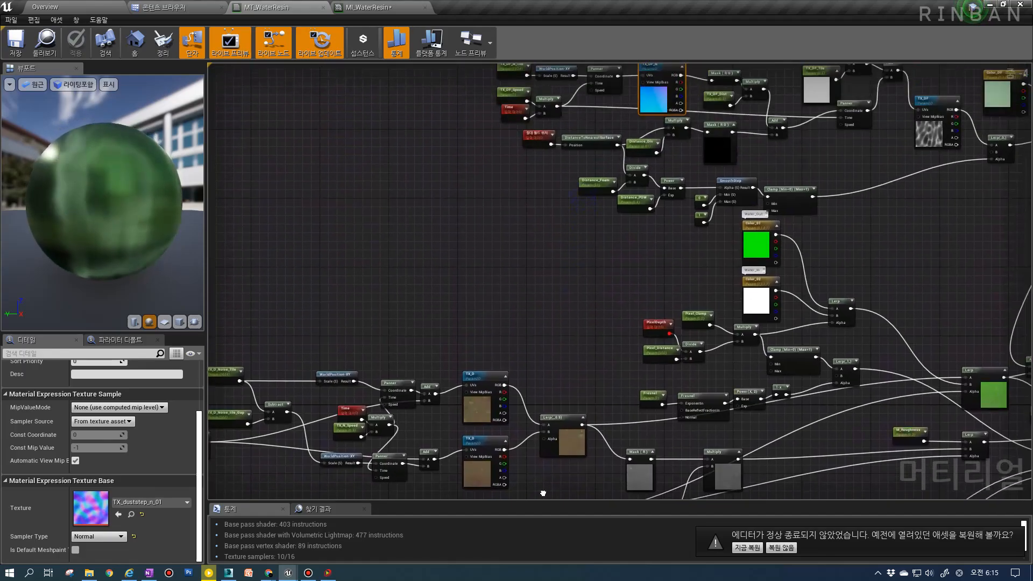
{"action": "scroll", "coordinate": [554, 295], "scroll_direction": "up", "scroll_amount": 3}
{"action": "left_click", "coordinate": [515, 233]}
{"action": "right_click_drag", "start_coordinate": [483, 171], "coordinate": [520, 356]}
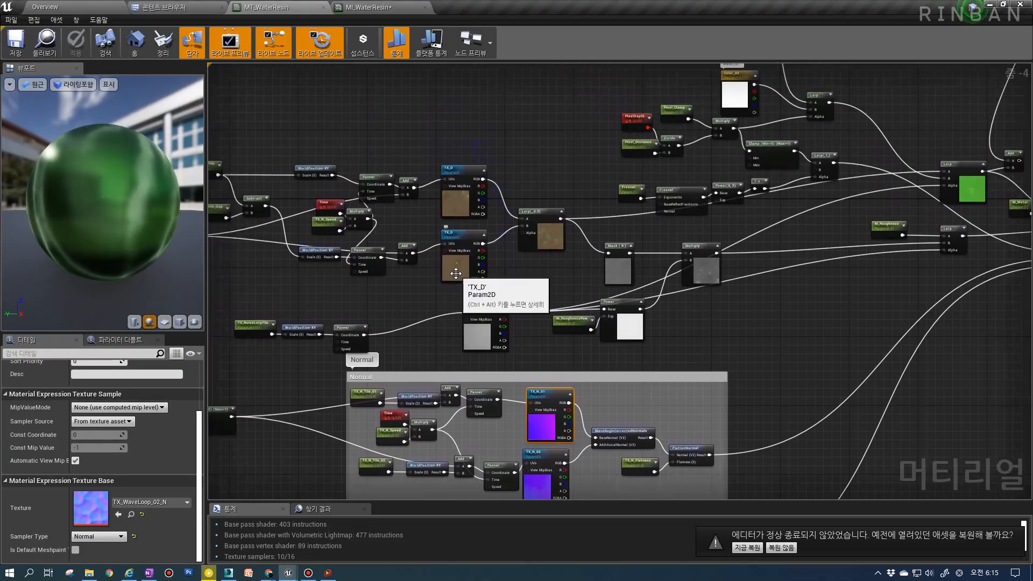
{"action": "left_click", "coordinate": [455, 273], "text": "ctrl"}
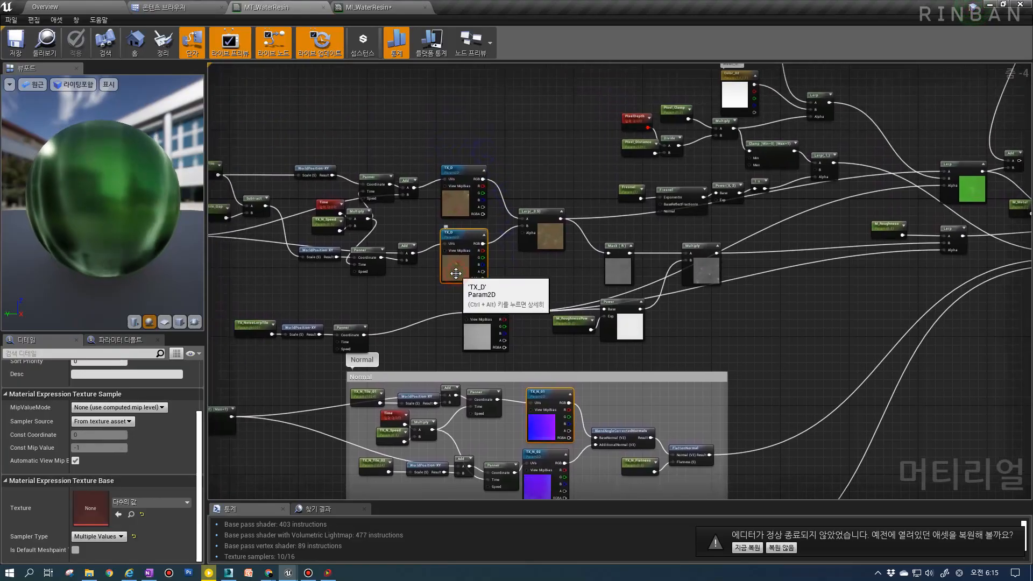
Create a new material named MT_Fish in the Material folder and open it in the material editor
{"action": "left_click", "coordinate": [51, 54]}
{"action": "right_click", "coordinate": [387, 217]}
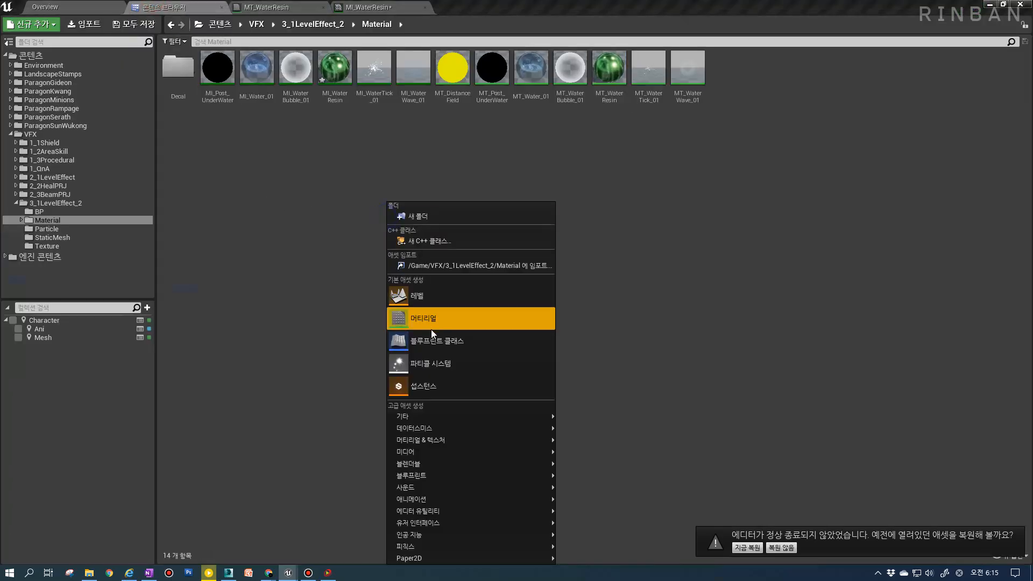
{"action": "left_click", "coordinate": [442, 320]}
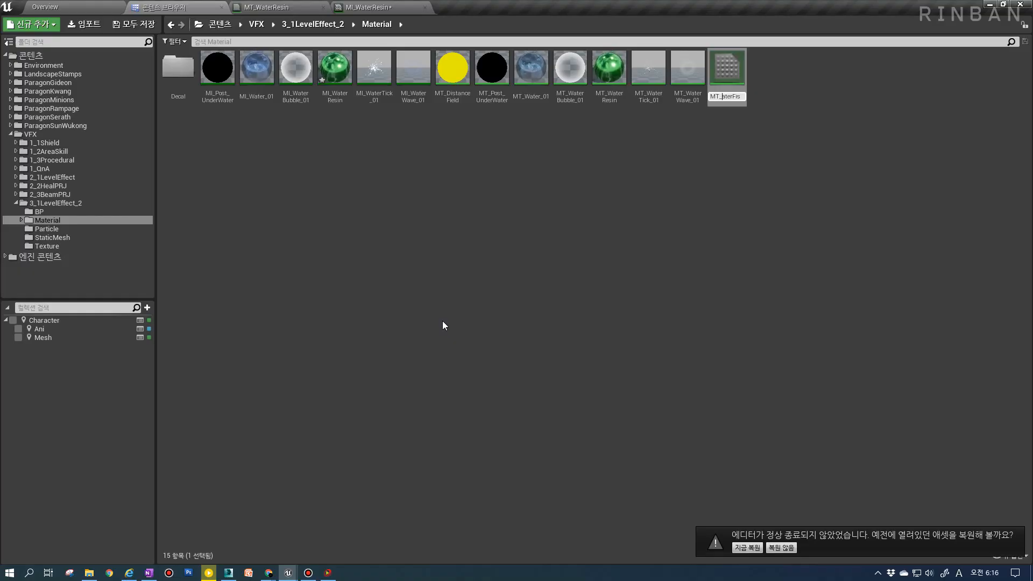
{"action": "key", "text": "Return"}
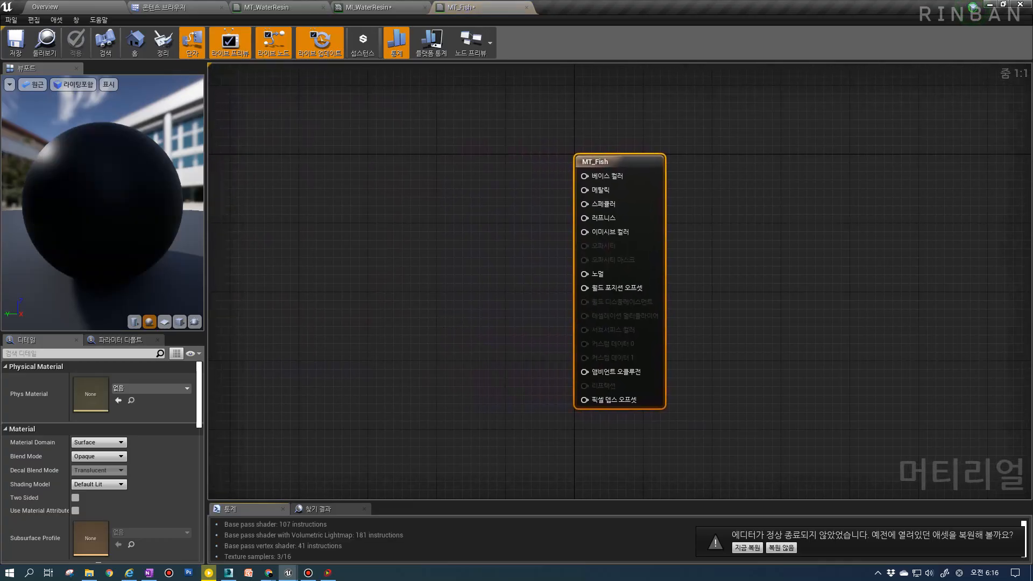
Examine MT_Fish's material properties, including the Translucency and Translucency Self Shadowing settings
{"action": "right_click_drag", "start_coordinate": [389, 325], "coordinate": [545, 334]}
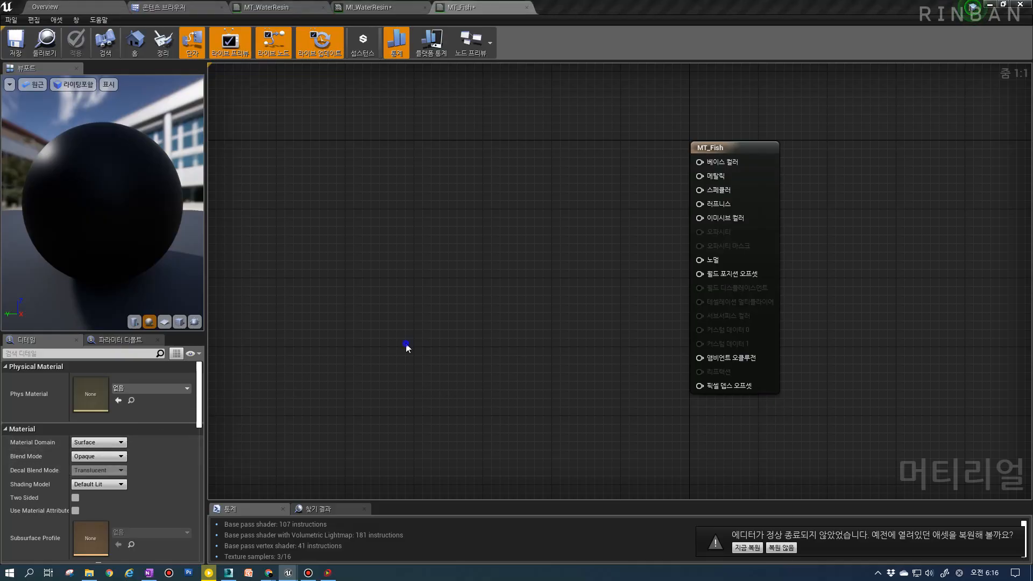
{"action": "right_click_drag", "start_coordinate": [406, 347], "coordinate": [341, 386]}
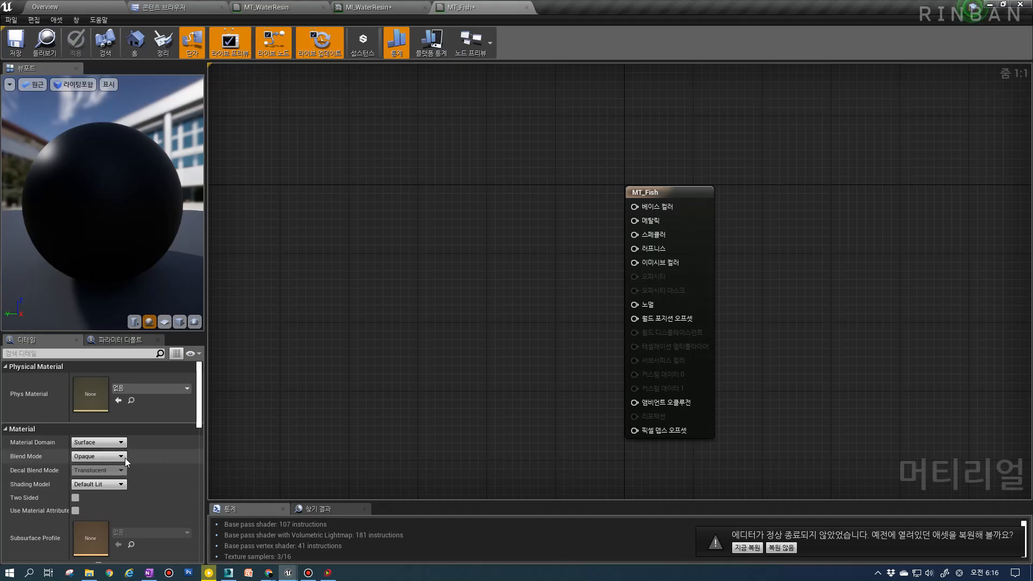
{"action": "scroll", "coordinate": [120, 469], "scroll_direction": "down", "scroll_amount": 10}
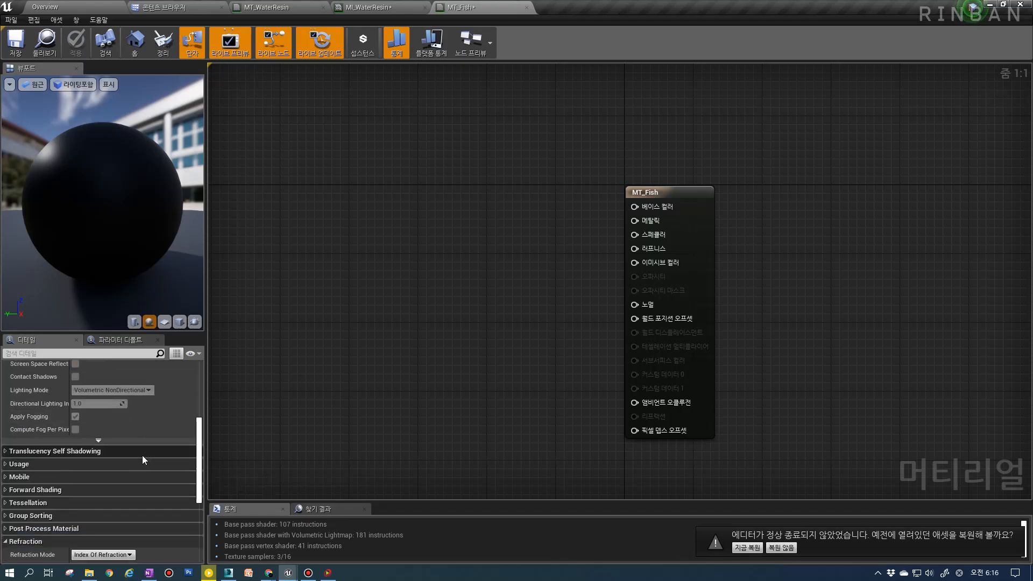
{"action": "scroll", "coordinate": [145, 455], "scroll_direction": "down", "scroll_amount": 3}
{"action": "scroll", "coordinate": [144, 454], "scroll_direction": "up", "scroll_amount": 3}
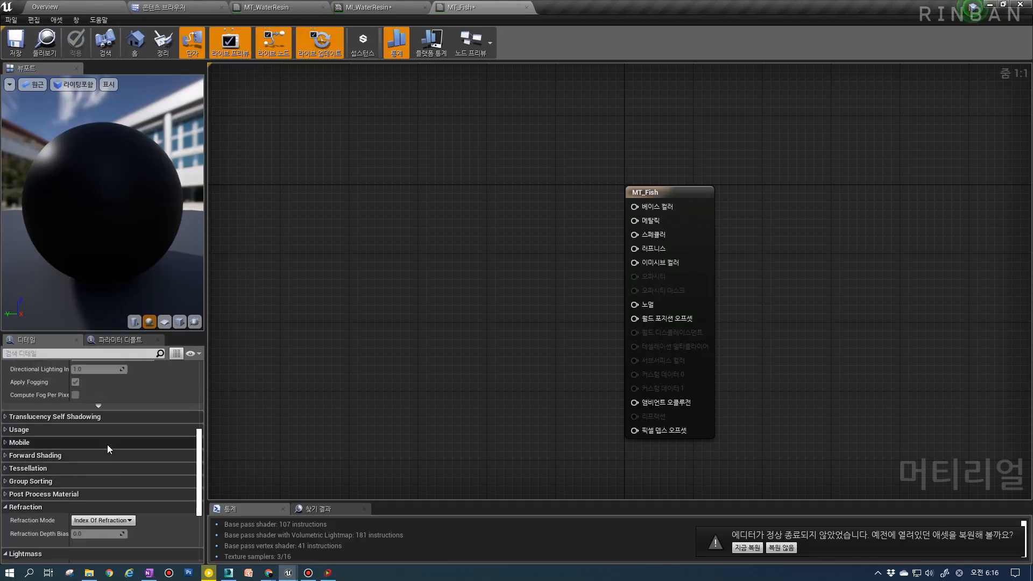
{"action": "left_click", "coordinate": [117, 420]}
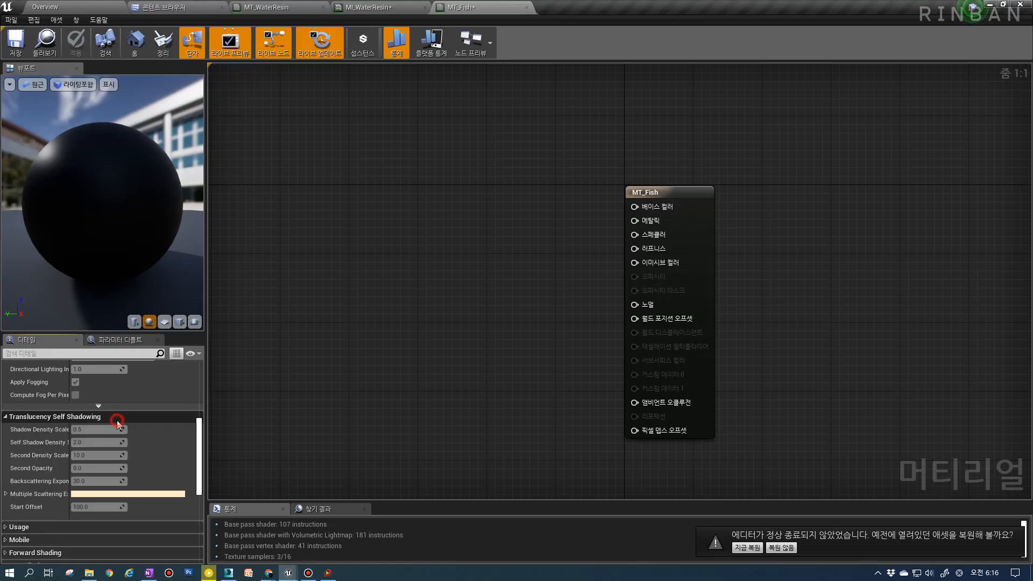
{"action": "left_click", "coordinate": [118, 420]}
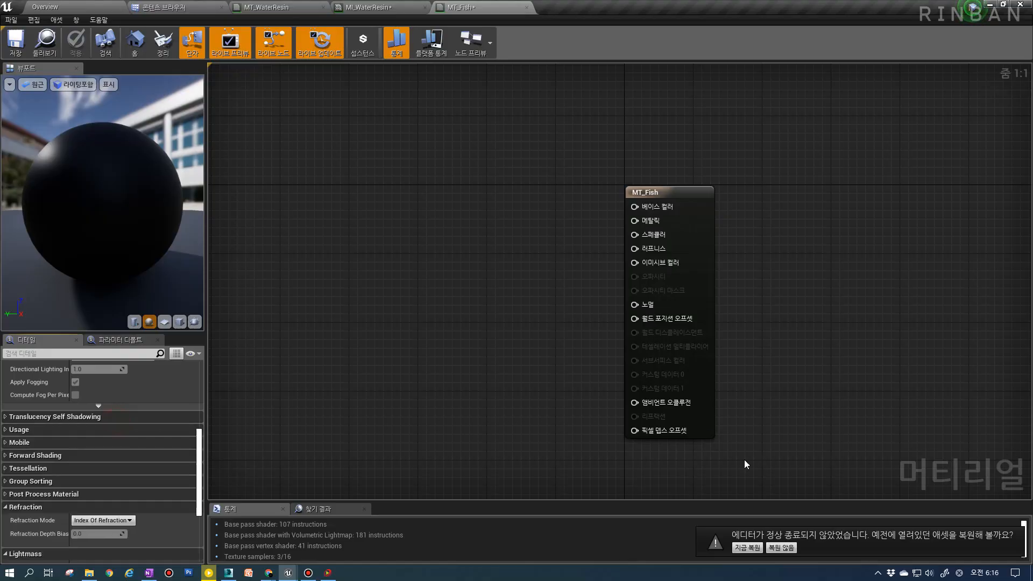
{"action": "scroll", "coordinate": [142, 454], "scroll_direction": "up", "scroll_amount": 5}
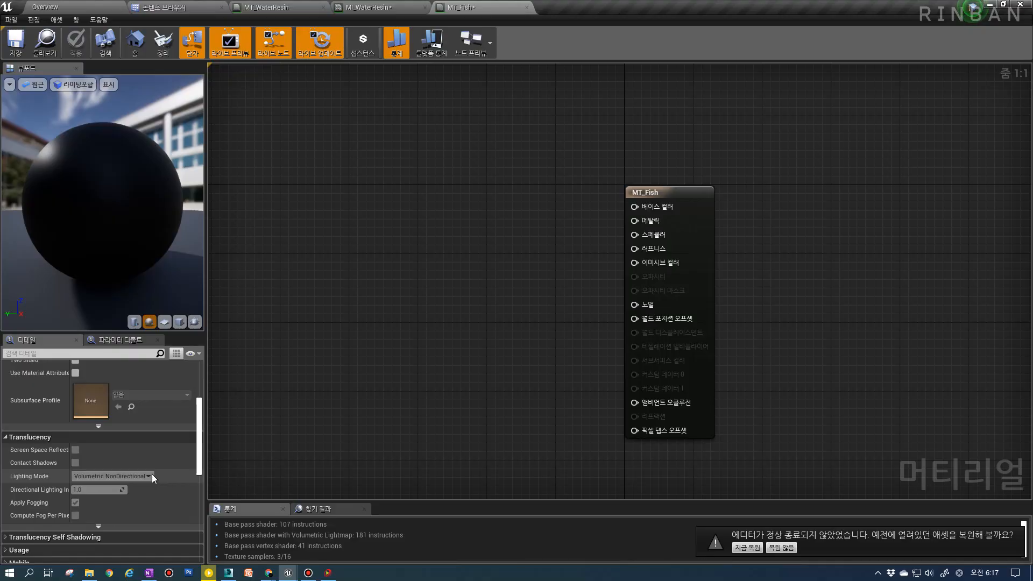
Examine the blend mode and translucency settings of the MT_WaterResin material
{"action": "left_click", "coordinate": [366, 7]}
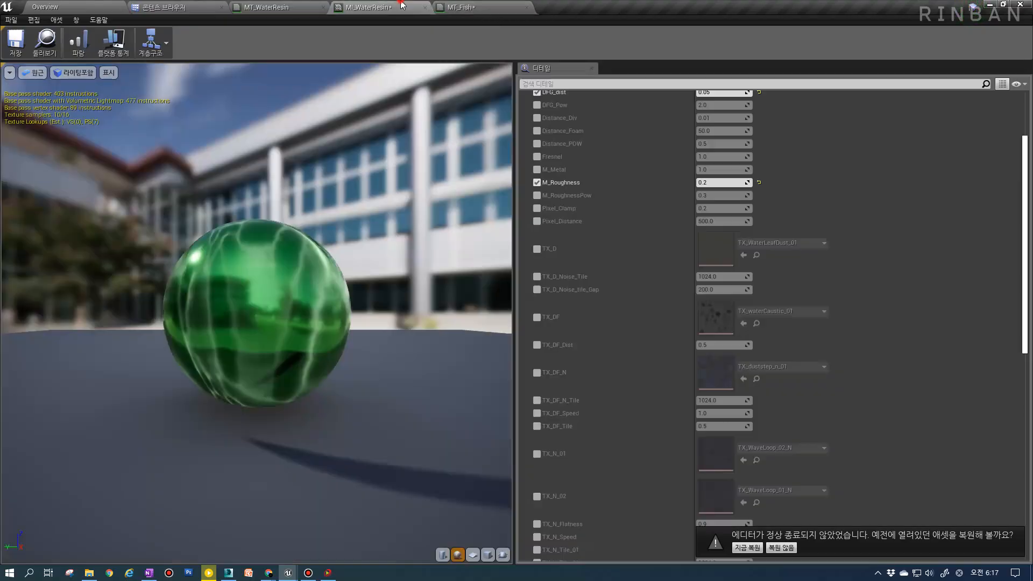
{"action": "left_click", "coordinate": [271, 7]}
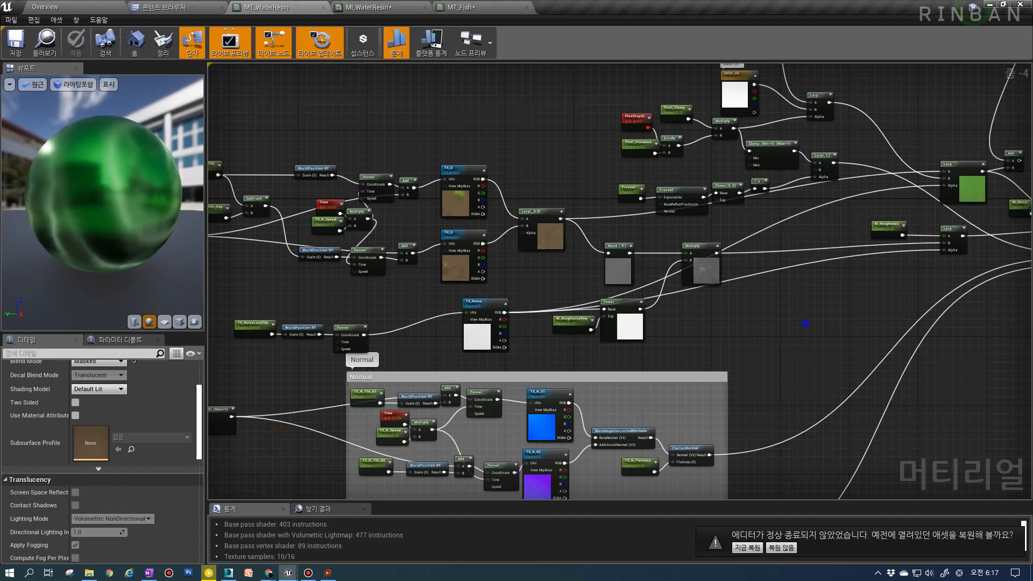
{"action": "scroll", "coordinate": [708, 287], "scroll_direction": "up", "scroll_amount": 4}
{"action": "scroll", "coordinate": [124, 428], "scroll_direction": "down", "scroll_amount": 4}
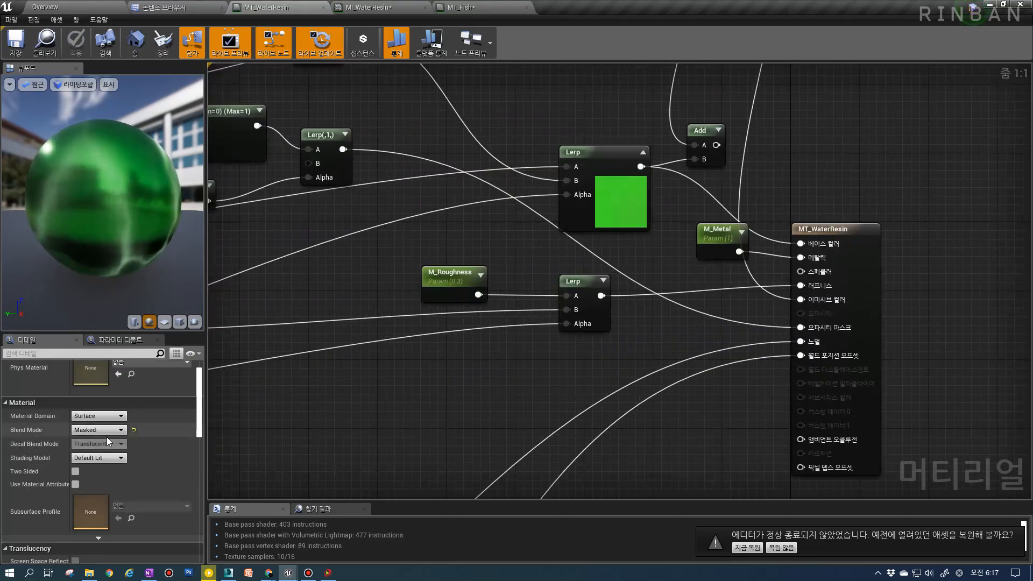
{"action": "scroll", "coordinate": [130, 442], "scroll_direction": "up", "scroll_amount": 5}
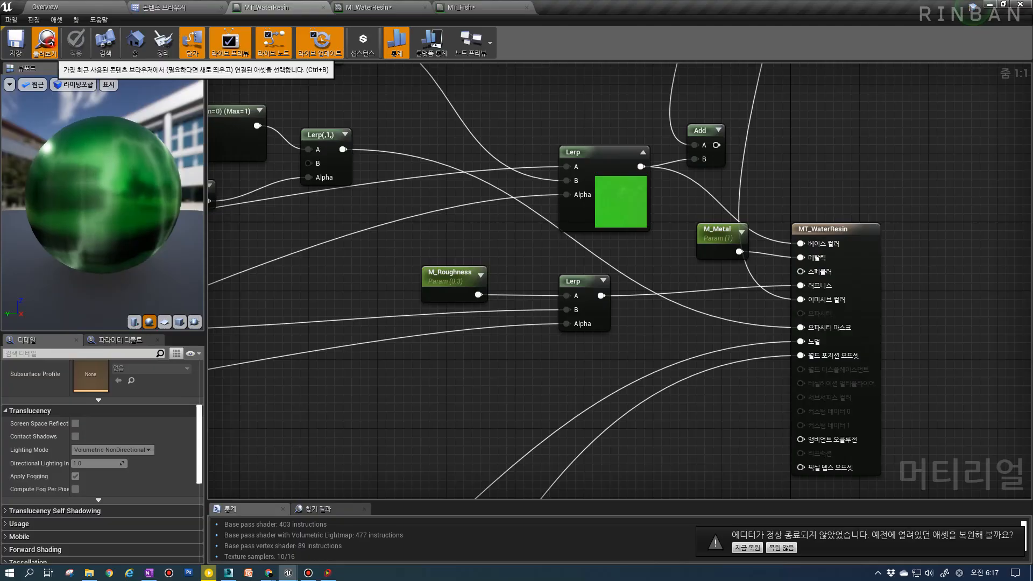
Open MT_Water_01 from the Material folder and examine its translucency settings and the available Lighting Mode options
{"action": "left_click", "coordinate": [172, 7]}
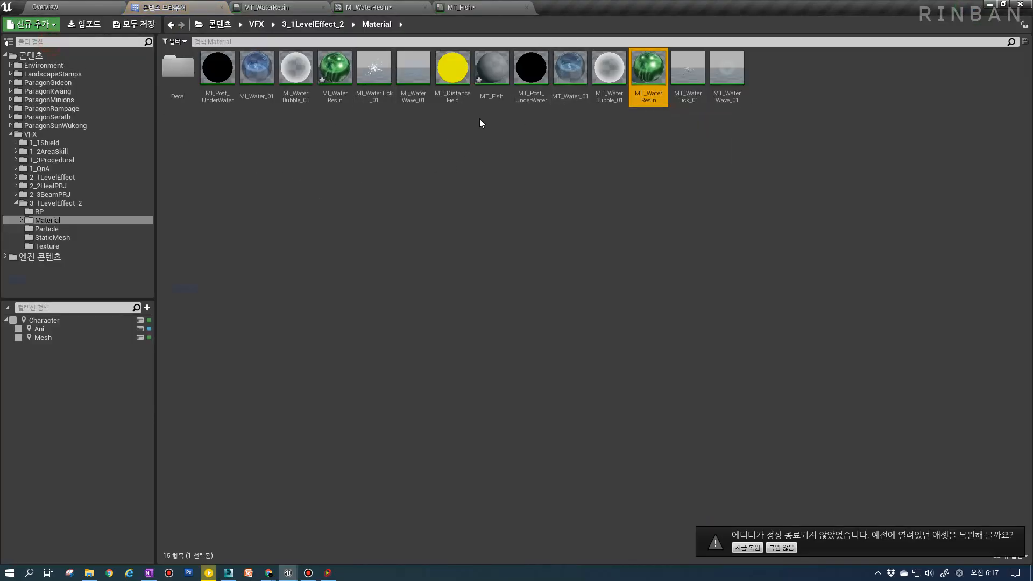
{"action": "double_click", "coordinate": [570, 67]}
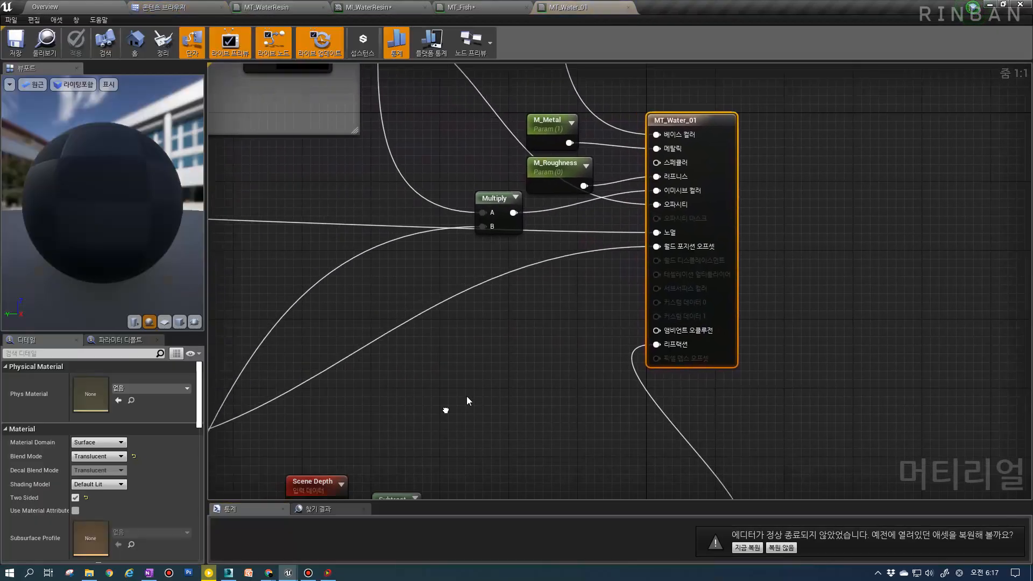
{"action": "right_click_drag", "start_coordinate": [445, 411], "coordinate": [458, 402]}
{"action": "scroll", "coordinate": [119, 456], "scroll_direction": "down", "scroll_amount": 5}
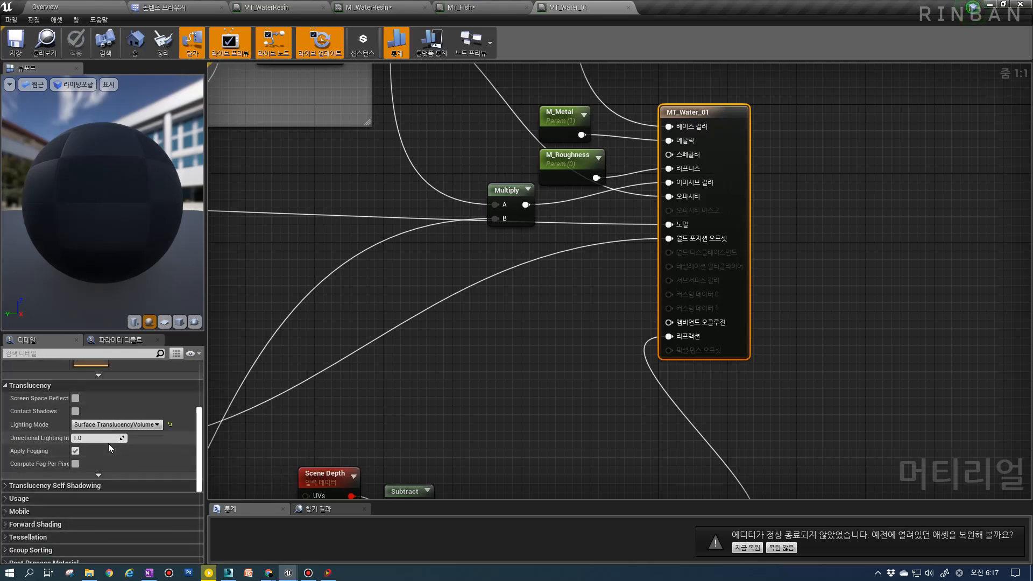
{"action": "scroll", "coordinate": [125, 432], "scroll_direction": "up", "scroll_amount": 1}
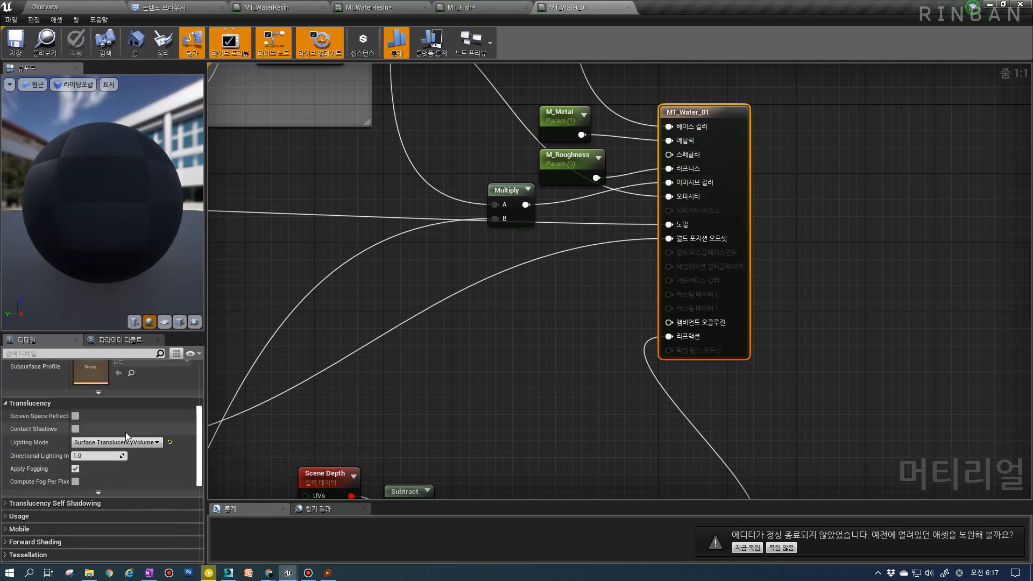
{"action": "left_click", "coordinate": [114, 503]}
{"action": "left_click", "coordinate": [121, 503]}
{"action": "scroll", "coordinate": [137, 482], "scroll_direction": "down", "scroll_amount": 2}
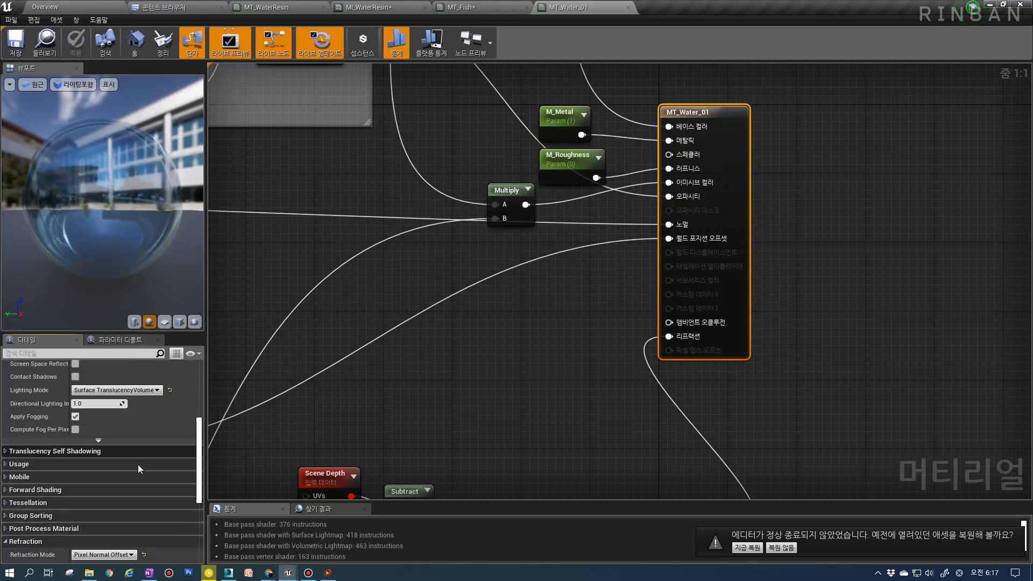
{"action": "scroll", "coordinate": [138, 464], "scroll_direction": "down", "scroll_amount": 1}
{"action": "scroll", "coordinate": [121, 463], "scroll_direction": "up", "scroll_amount": 6}
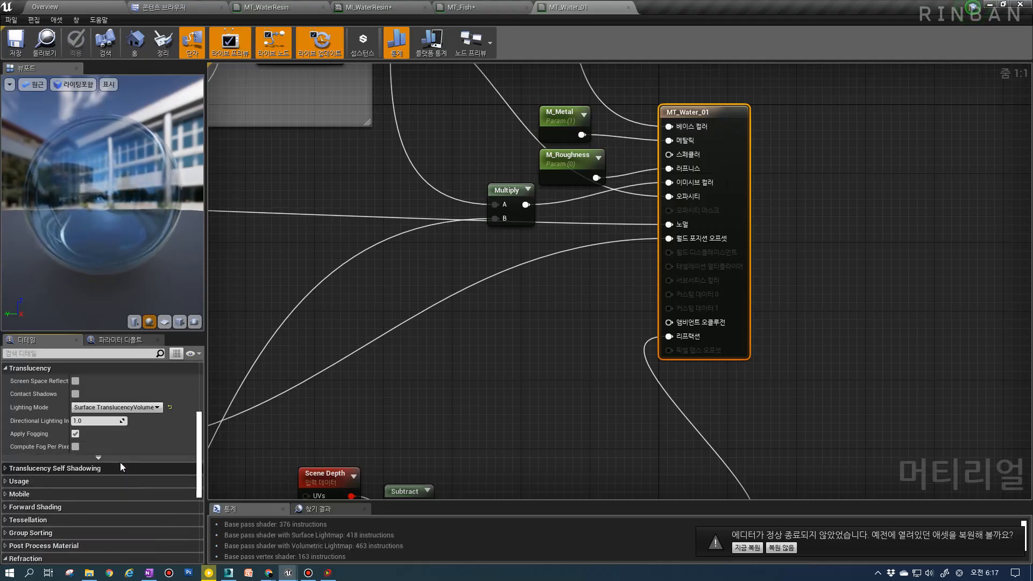
{"action": "scroll", "coordinate": [125, 462], "scroll_direction": "down", "scroll_amount": 5}
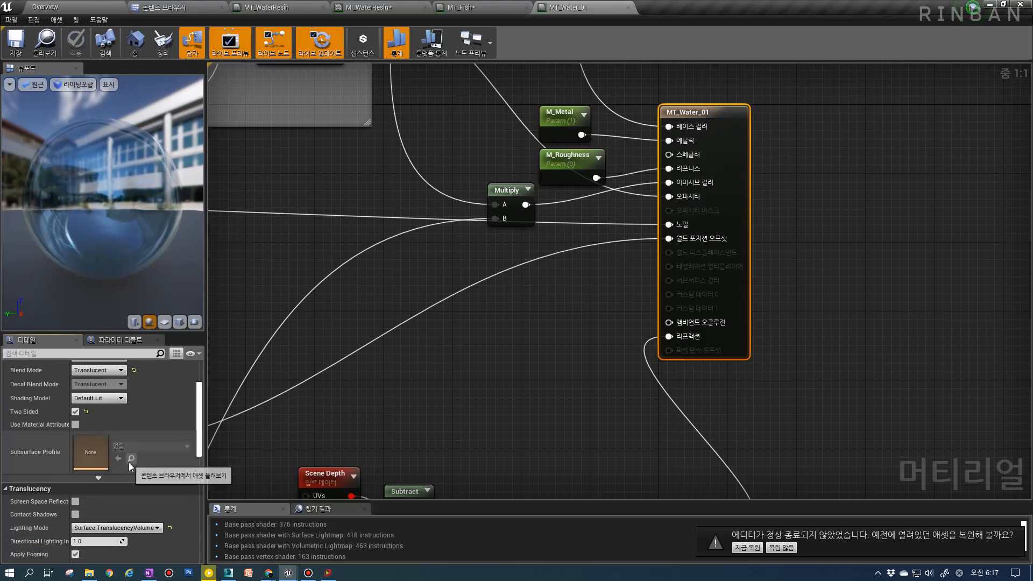
{"action": "left_click", "coordinate": [143, 459]}
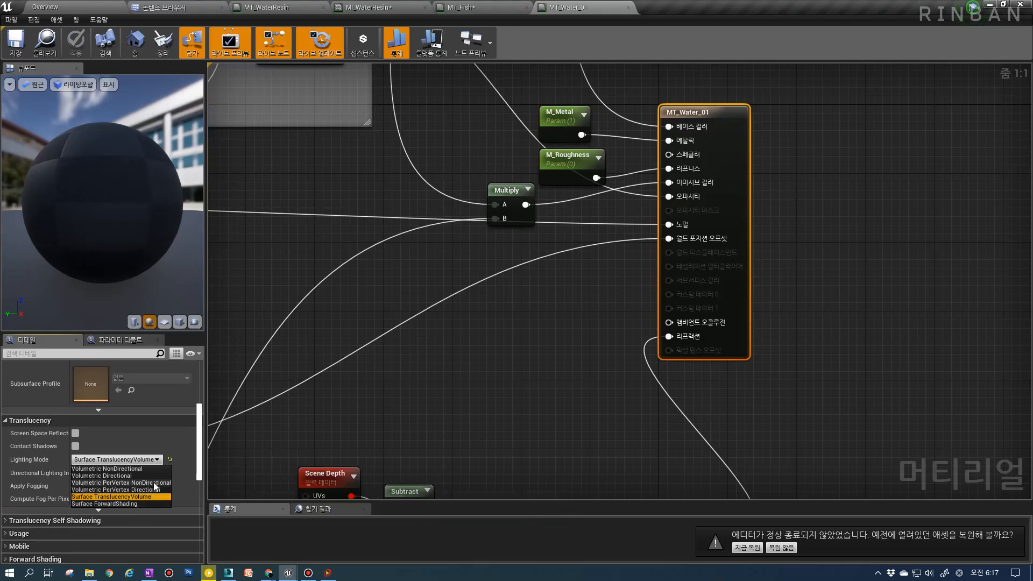
{"action": "left_click", "coordinate": [292, 379]}
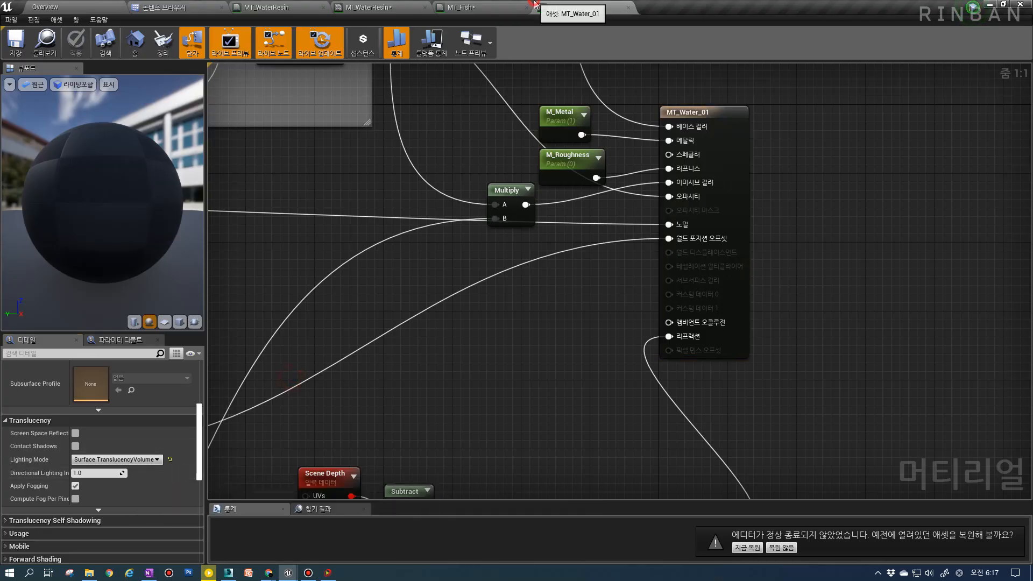
Return to MT_Fish and paste the copied TX_D and TX_N_01 texture samples into its graph
{"action": "left_click", "coordinate": [517, 6]}
{"action": "scroll", "coordinate": [146, 451], "scroll_direction": "down", "scroll_amount": 2}
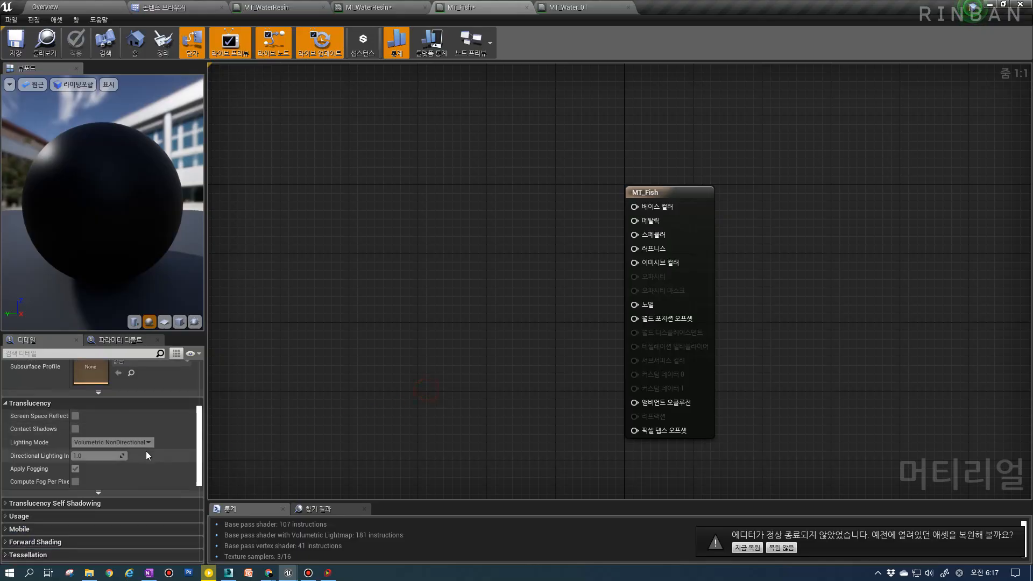
{"action": "scroll", "coordinate": [76, 466], "scroll_direction": "up", "scroll_amount": 3}
{"action": "scroll", "coordinate": [97, 438], "scroll_direction": "up", "scroll_amount": 2}
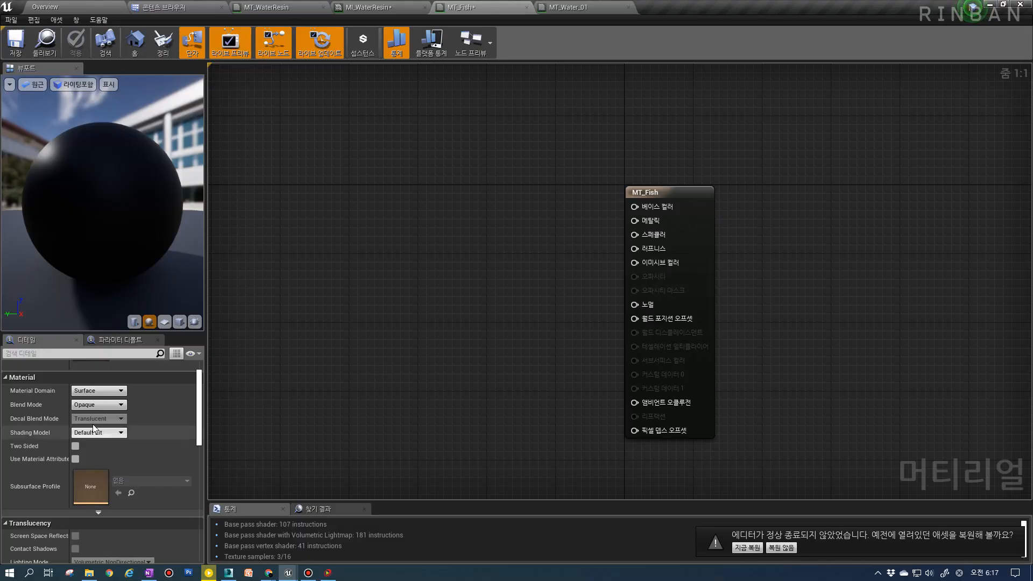
{"action": "left_click_drag", "start_coordinate": [122, 200], "coordinate": [108, 183]}
{"action": "right_click_drag", "start_coordinate": [382, 246], "coordinate": [429, 253]}
{"action": "key", "text": "ctrl+v"}
{"action": "left_click", "coordinate": [432, 277]}
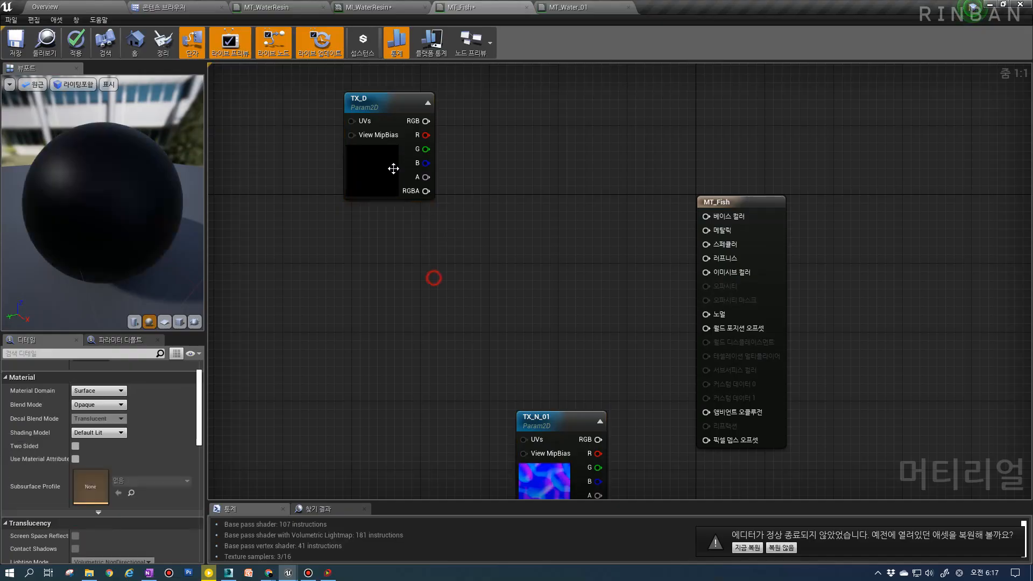
Arrange the TX_D node above TX_N_01, well to the left of the MT_Fish output node
{"action": "left_click_drag", "start_coordinate": [384, 140], "coordinate": [423, 201]}
{"action": "left_click_drag", "start_coordinate": [428, 435], "coordinate": [357, 380]}
{"action": "left_click_drag", "start_coordinate": [533, 417], "coordinate": [343, 348]}
{"action": "left_click_drag", "start_coordinate": [403, 155], "coordinate": [247, 172]}
{"action": "left_click_drag", "start_coordinate": [369, 342], "coordinate": [266, 367]}
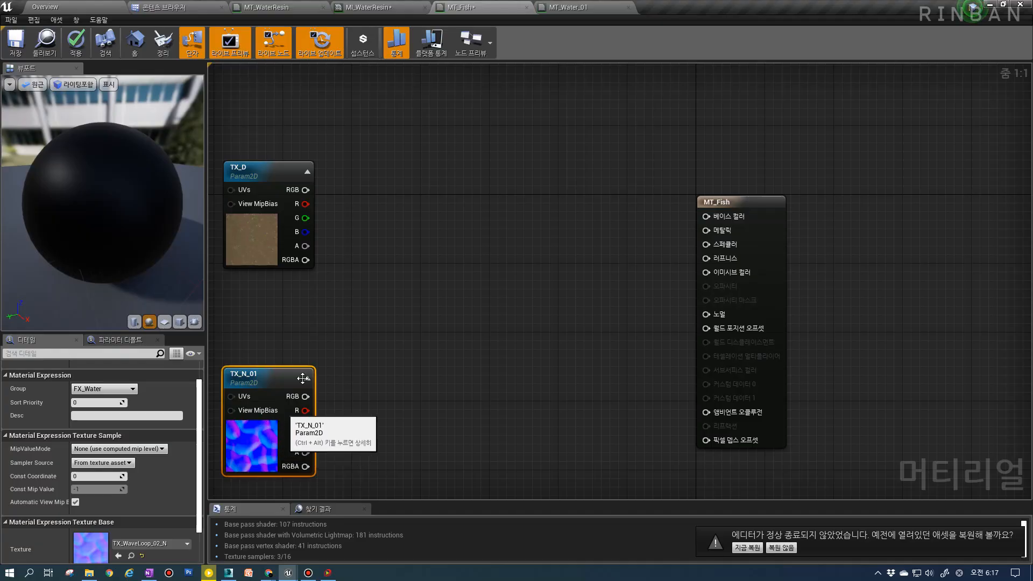
{"action": "right_click_drag", "start_coordinate": [345, 350], "coordinate": [519, 369]}
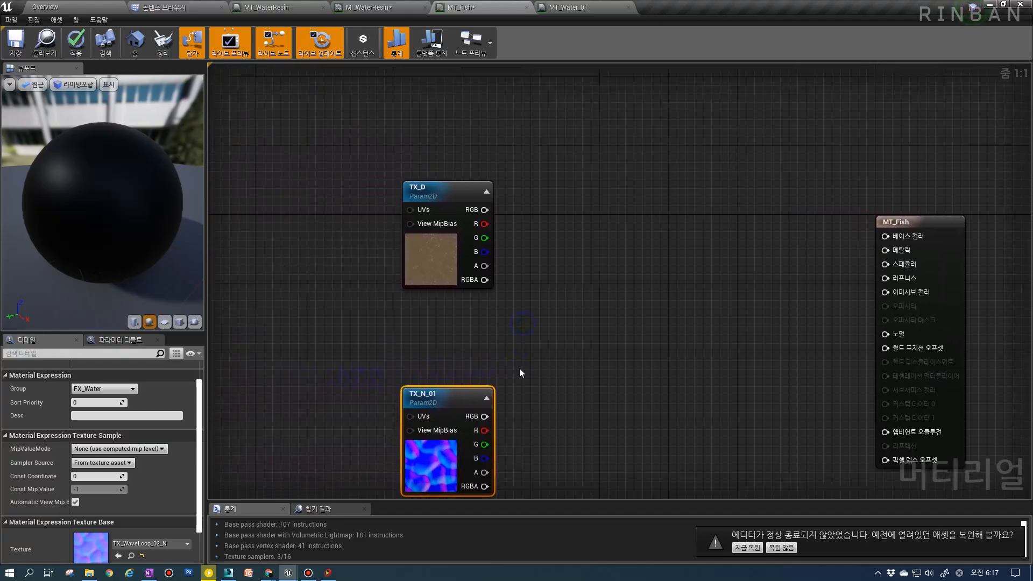
Add a Multiply node and a Particle Color node, feeding Particle Color into A and TX_D's RGB into B
{"action": "left_click", "coordinate": [591, 196]}
{"action": "left_click_drag", "start_coordinate": [459, 221], "coordinate": [598, 233]}
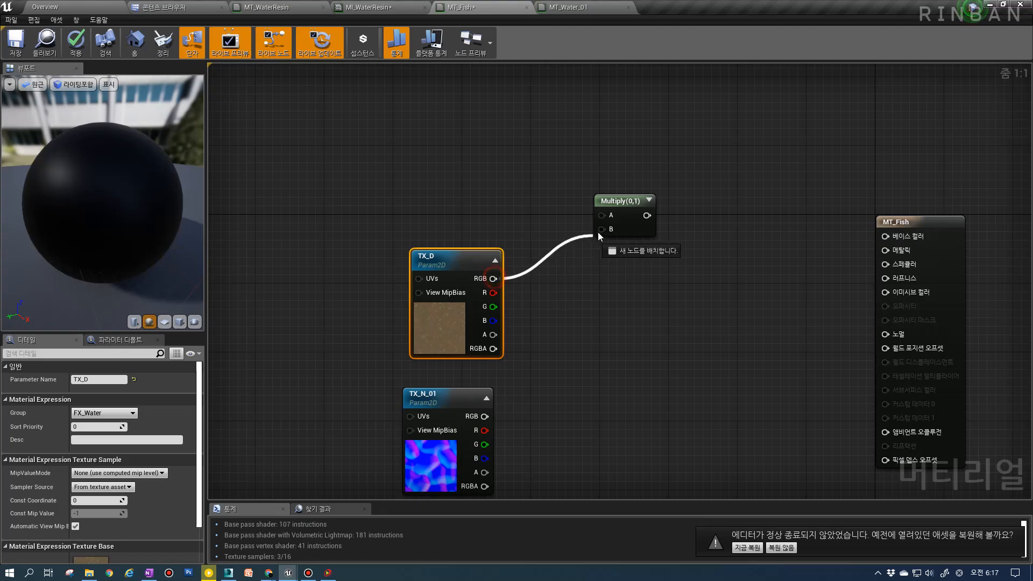
{"action": "left_click", "coordinate": [487, 186]}
{"action": "right_click", "coordinate": [471, 165]}
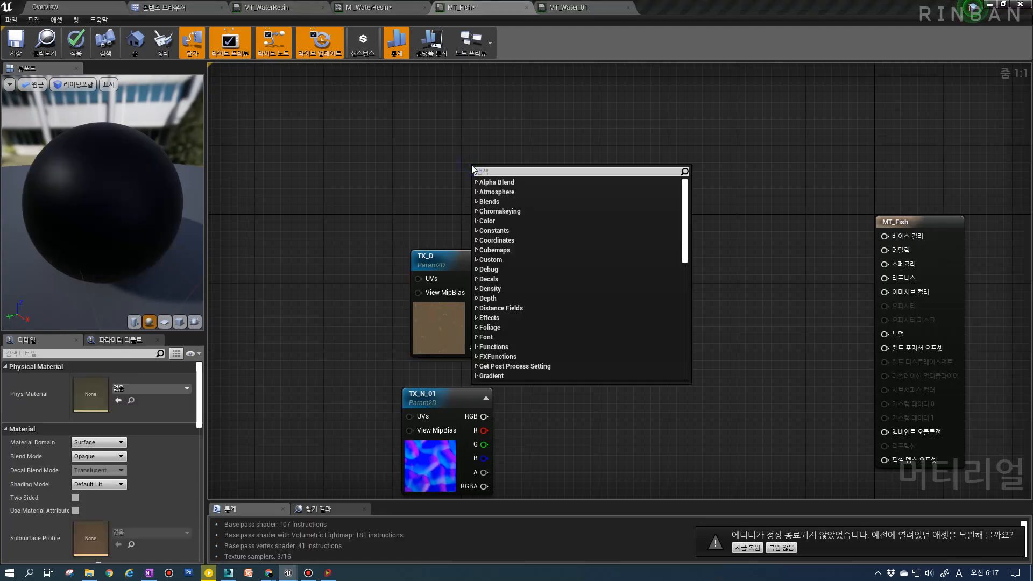
{"action": "type", "text": "parc"}
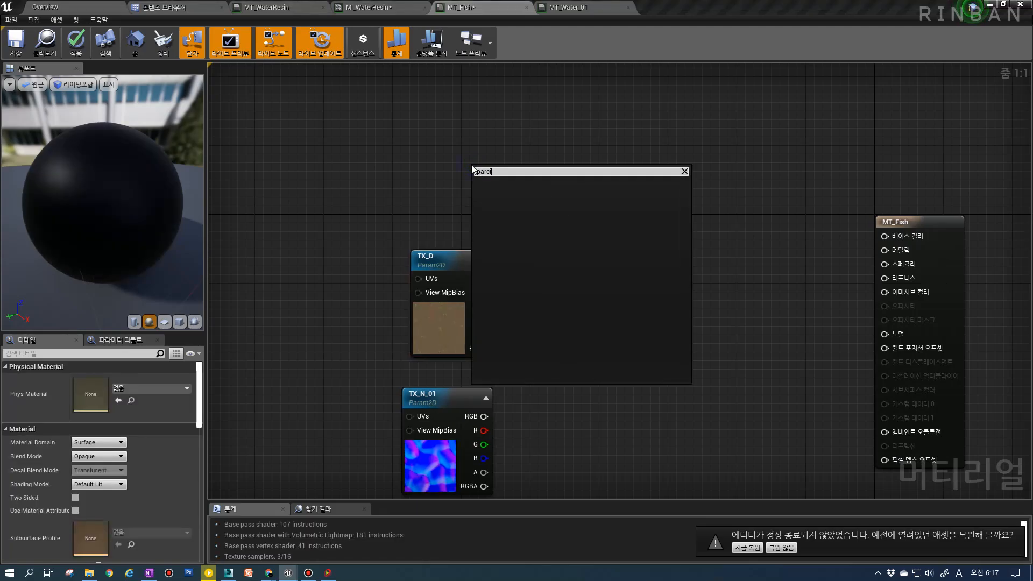
{"action": "key", "text": "BackSpace"}
{"action": "type", "text": "ticlecolo"}
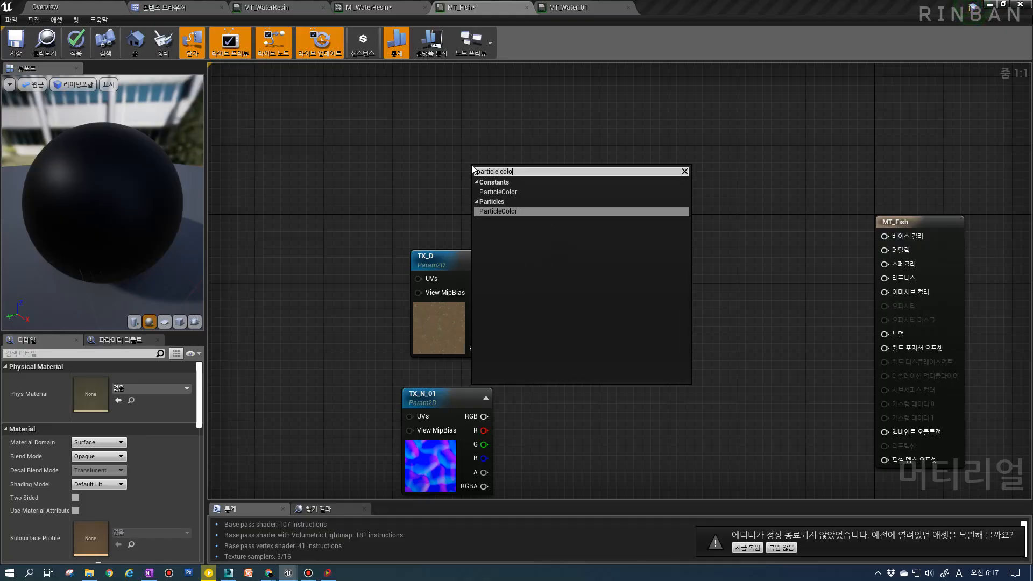
{"action": "key", "text": "Return"}
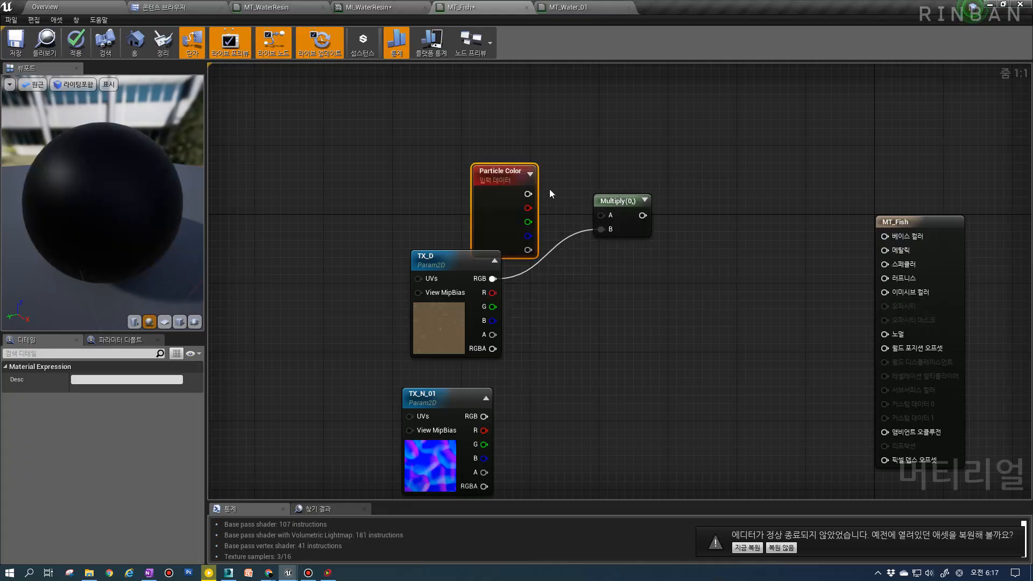
{"action": "left_click_drag", "start_coordinate": [557, 202], "coordinate": [625, 269]}
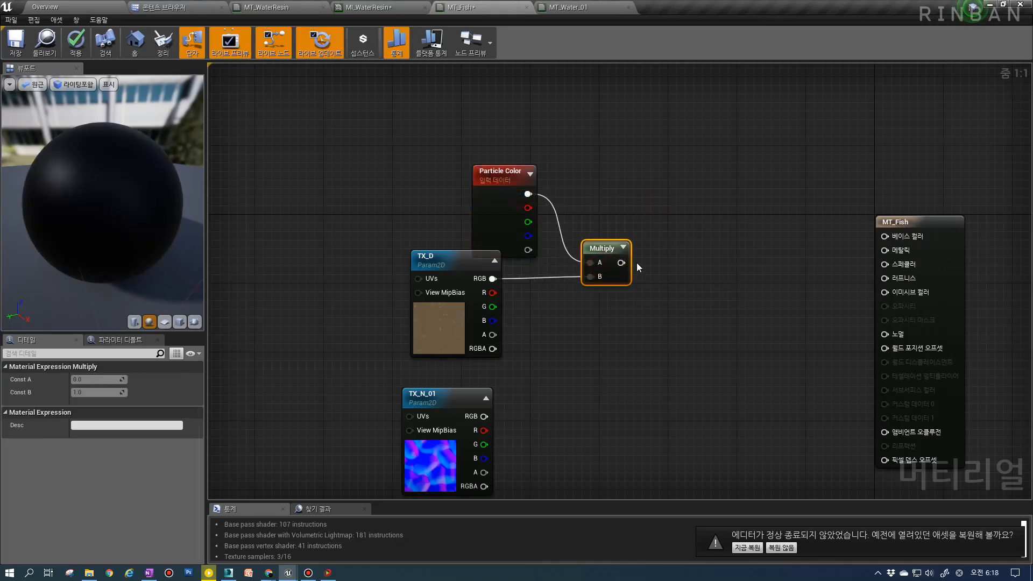
Connect the Multiply result to MT_Fish's base color and tidy the Particle Color and Multiply nodes
{"action": "left_click_drag", "start_coordinate": [770, 249], "coordinate": [885, 236]}
{"action": "left_click_drag", "start_coordinate": [497, 221], "coordinate": [428, 202]}
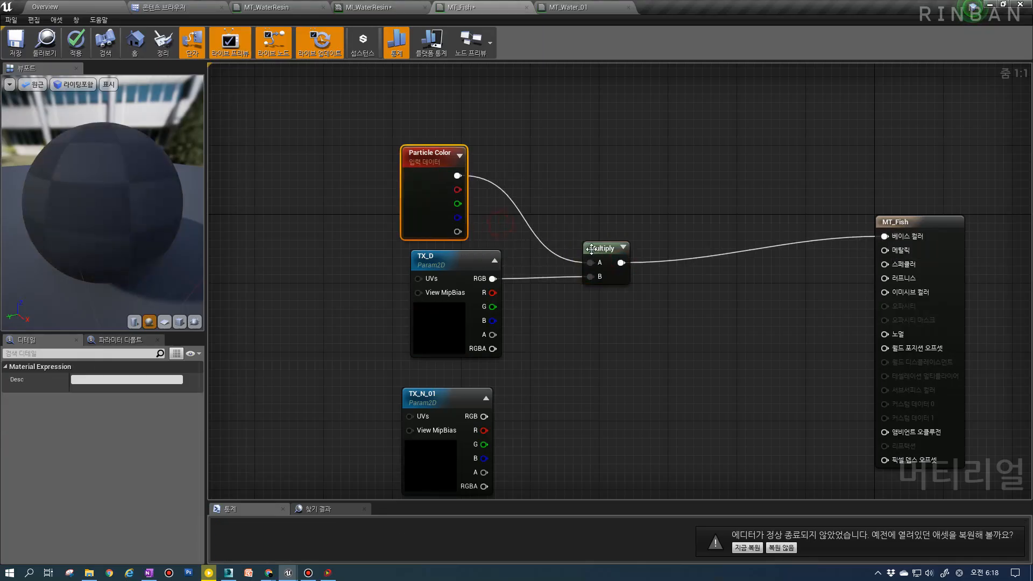
{"action": "left_click_drag", "start_coordinate": [592, 251], "coordinate": [575, 242]}
{"action": "right_click_drag", "start_coordinate": [716, 260], "coordinate": [653, 249]}
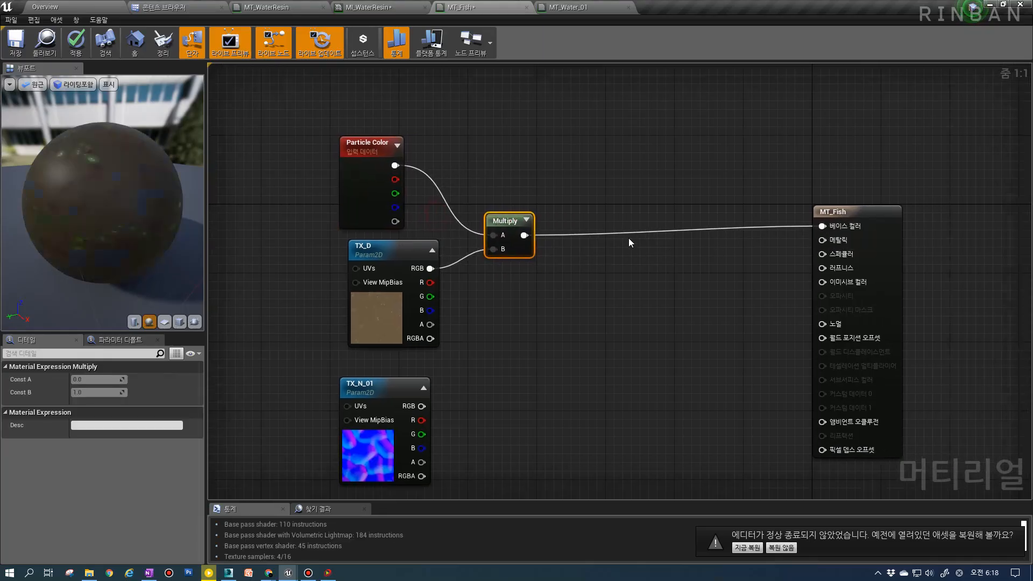
Copy the M_Roughness and M_Metal parameter nodes from the MT_WaterResin material graph
{"action": "left_click", "coordinate": [578, 7]}
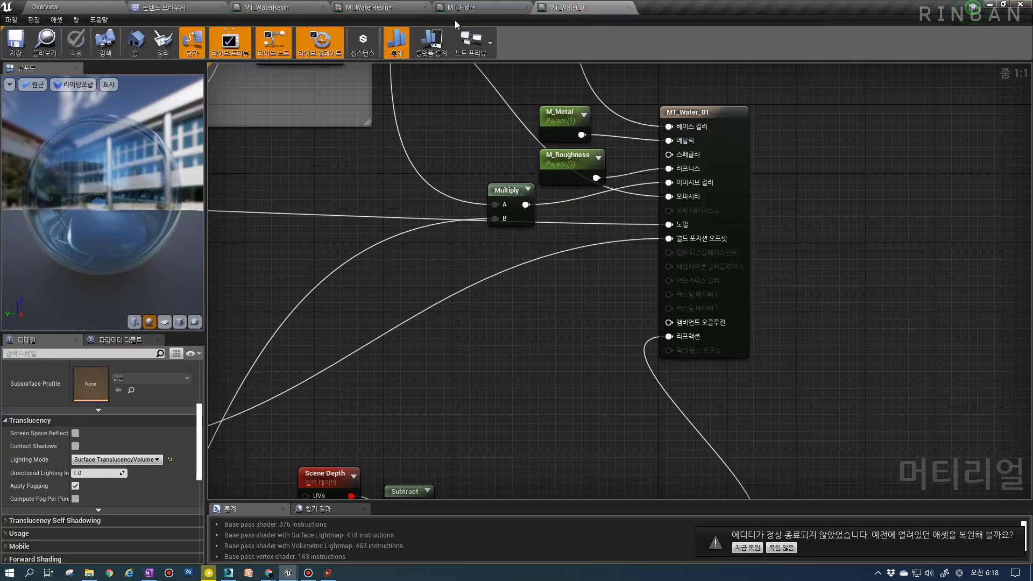
{"action": "left_click", "coordinate": [377, 7]}
{"action": "left_click", "coordinate": [269, 7]}
{"action": "right_click_drag", "start_coordinate": [691, 174], "coordinate": [691, 196]}
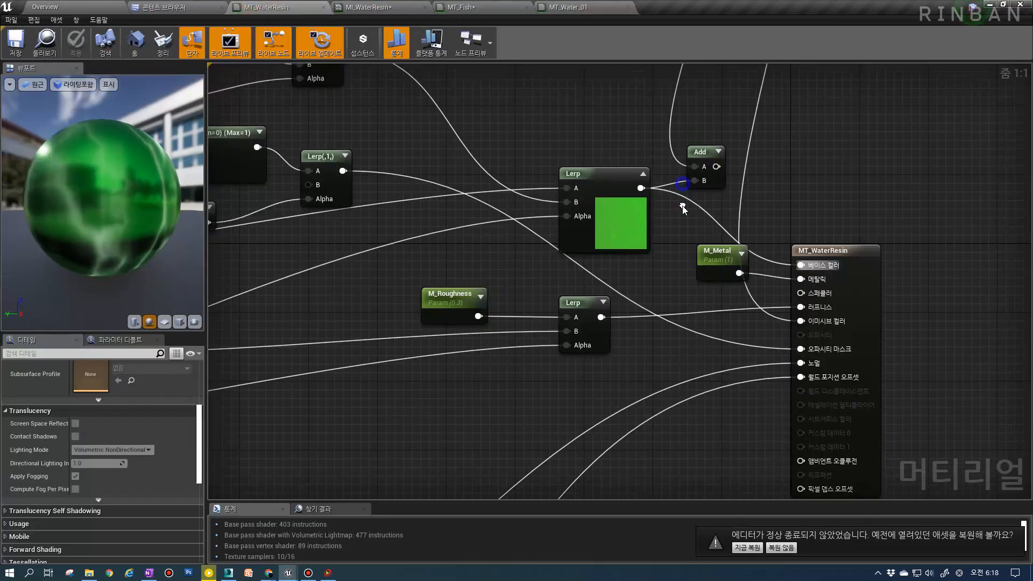
{"action": "left_click", "coordinate": [449, 295]}
{"action": "left_click", "coordinate": [708, 255], "text": "ctrl"}
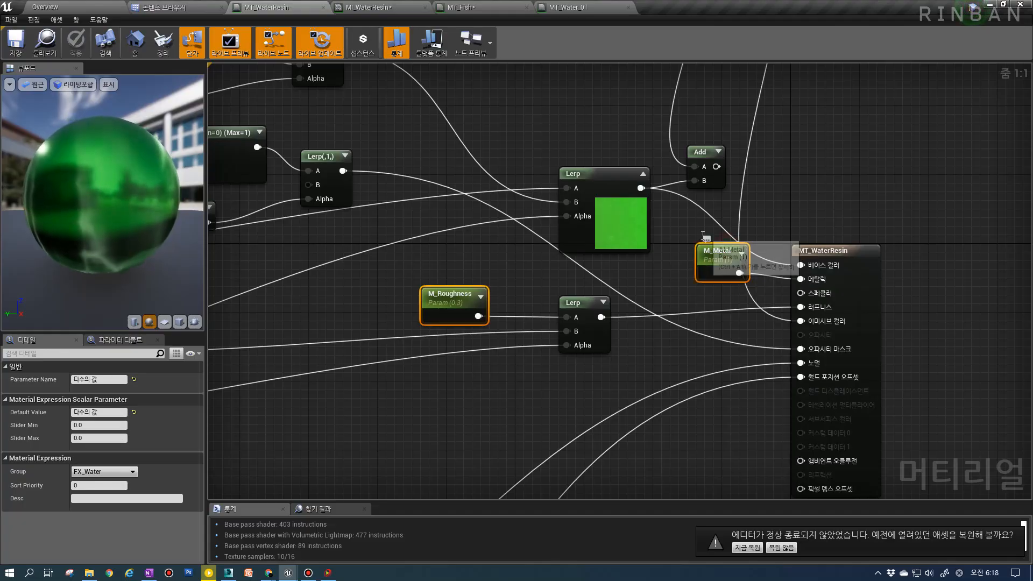
Close the MT_Water_01 material and paste the copied M_Roughness and M_Metal parameters into MT_Fish
{"action": "left_click", "coordinate": [596, 5]}
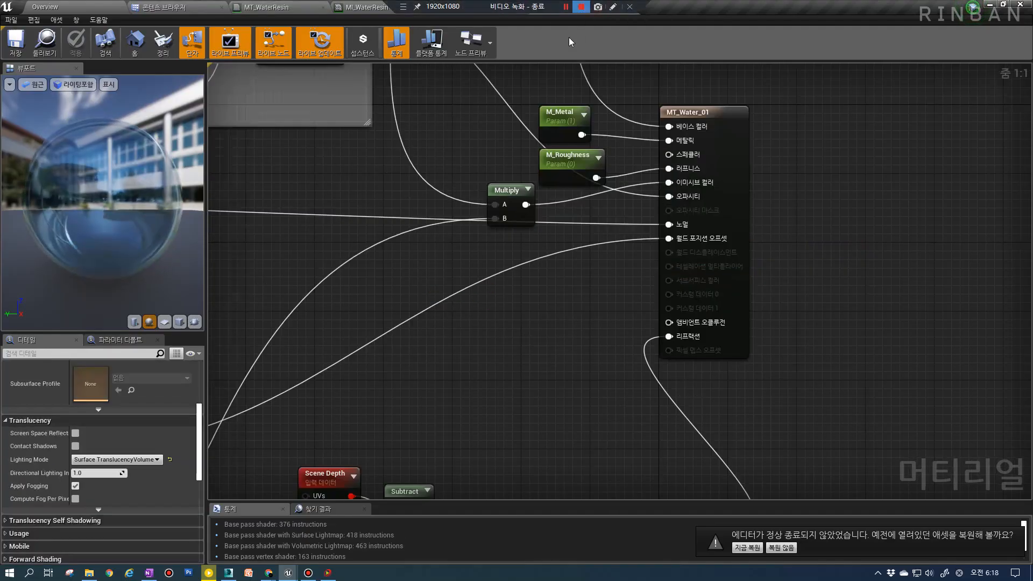
{"action": "left_click", "coordinate": [628, 7]}
{"action": "right_click_drag", "start_coordinate": [635, 262], "coordinate": [619, 218]}
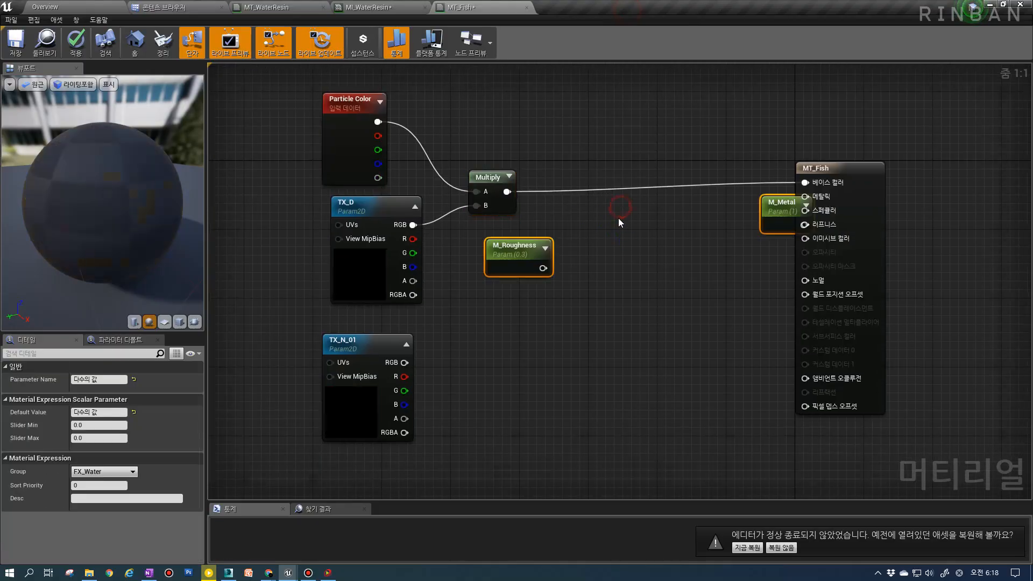
Connect M_Roughness to MT_Fish's roughness and M_Metal to its metallic input, stacking both parameters beside the output node
{"action": "left_click_drag", "start_coordinate": [516, 248], "coordinate": [600, 257]}
{"action": "left_click_drag", "start_coordinate": [781, 203], "coordinate": [717, 194]}
{"action": "left_click_drag", "start_coordinate": [632, 269], "coordinate": [806, 224]}
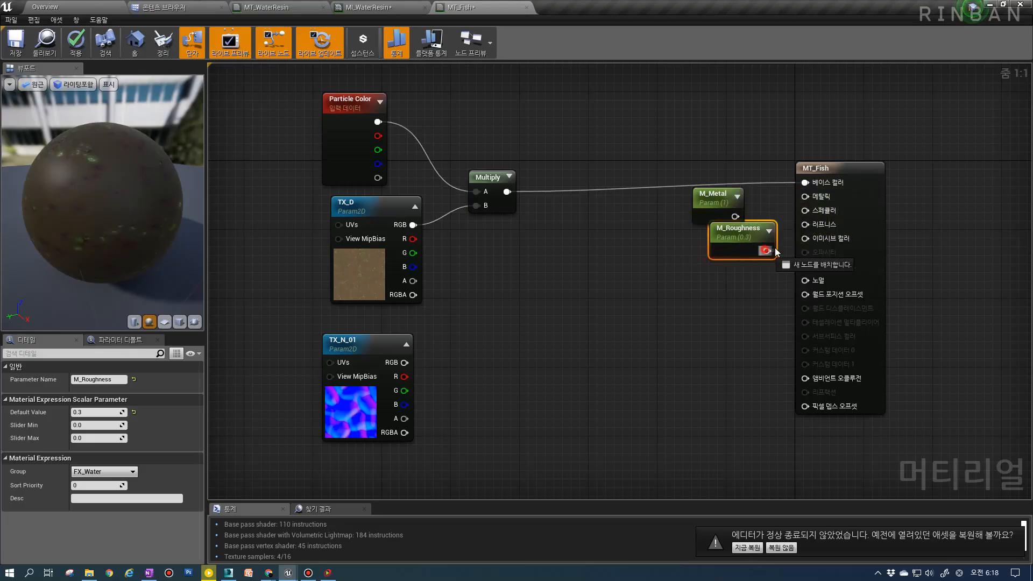
{"action": "left_click_drag", "start_coordinate": [735, 216], "coordinate": [805, 197]}
{"action": "left_click_drag", "start_coordinate": [715, 194], "coordinate": [742, 176]}
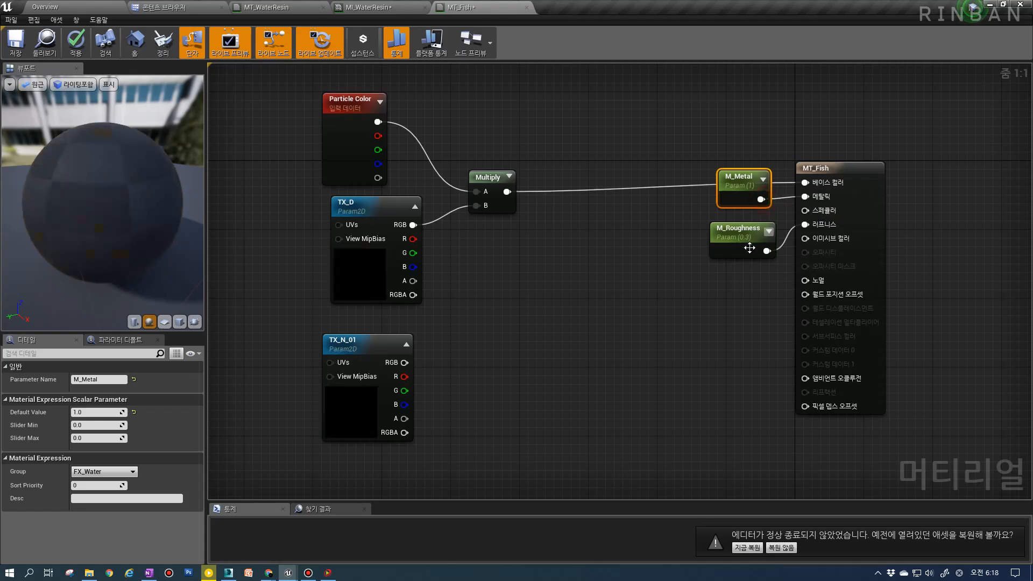
{"action": "right_click_drag", "start_coordinate": [752, 279], "coordinate": [696, 318]}
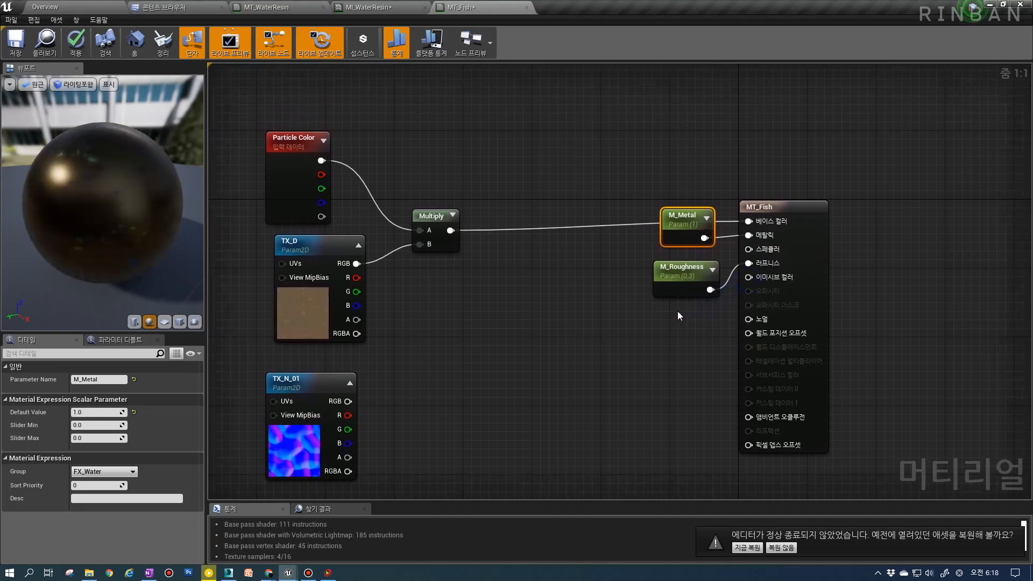
{"action": "left_click", "coordinate": [682, 287]}
{"action": "left_click_drag", "start_coordinate": [682, 287], "coordinate": [682, 209]}
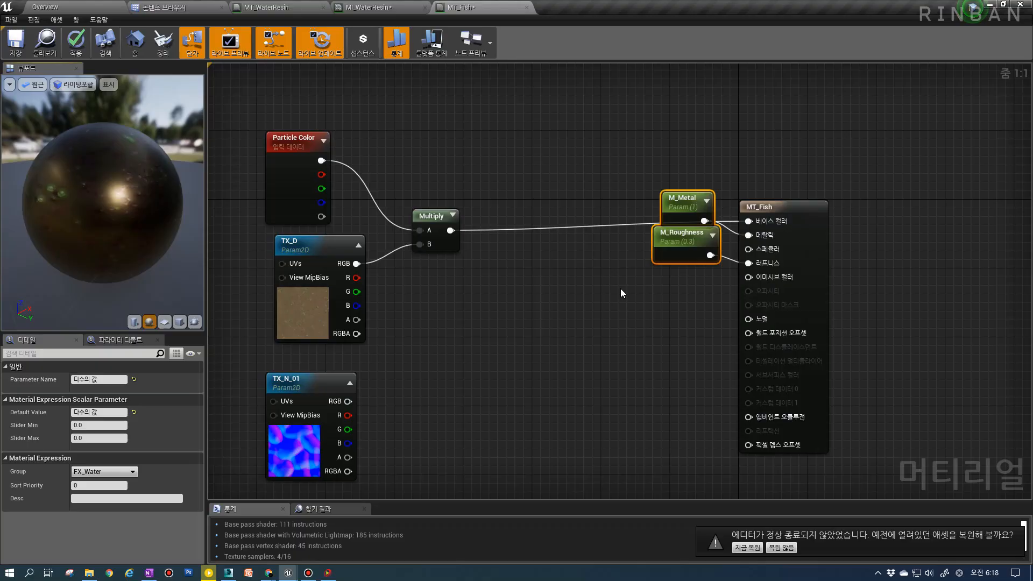
Add a Fresnel node beside the TX_N_01 texture sample
{"action": "right_click_drag", "start_coordinate": [503, 353], "coordinate": [554, 307]}
{"action": "mouse_move", "coordinate": [345, 396]}
{"action": "left_mouse_down"}
{"action": "mouse_move", "coordinate": [437, 386]}
{"action": "mouse_move", "coordinate": [360, 397]}
{"action": "left_mouse_up"}
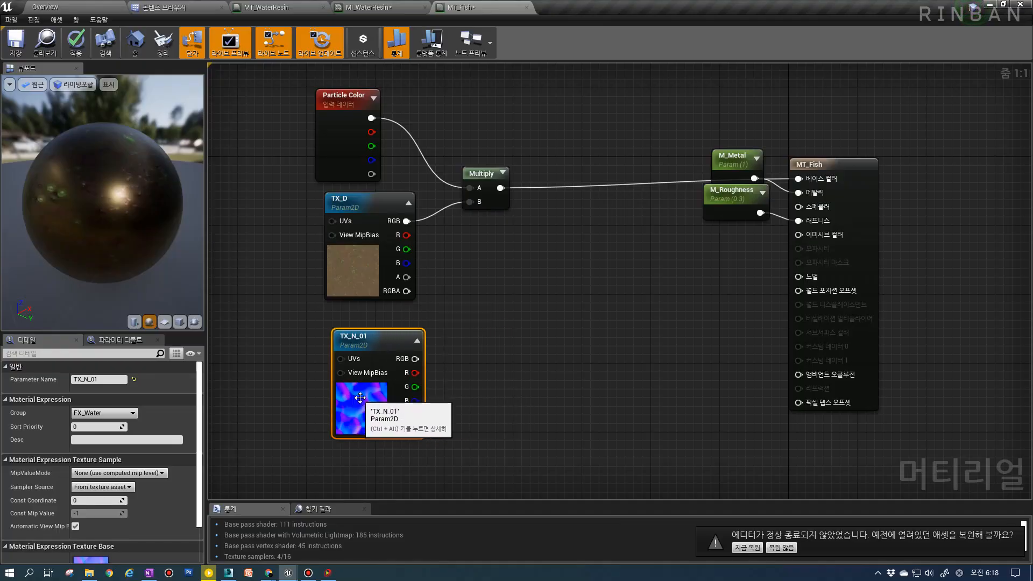
{"action": "right_click", "coordinate": [498, 330]}
{"action": "type", "text": "fresn"}
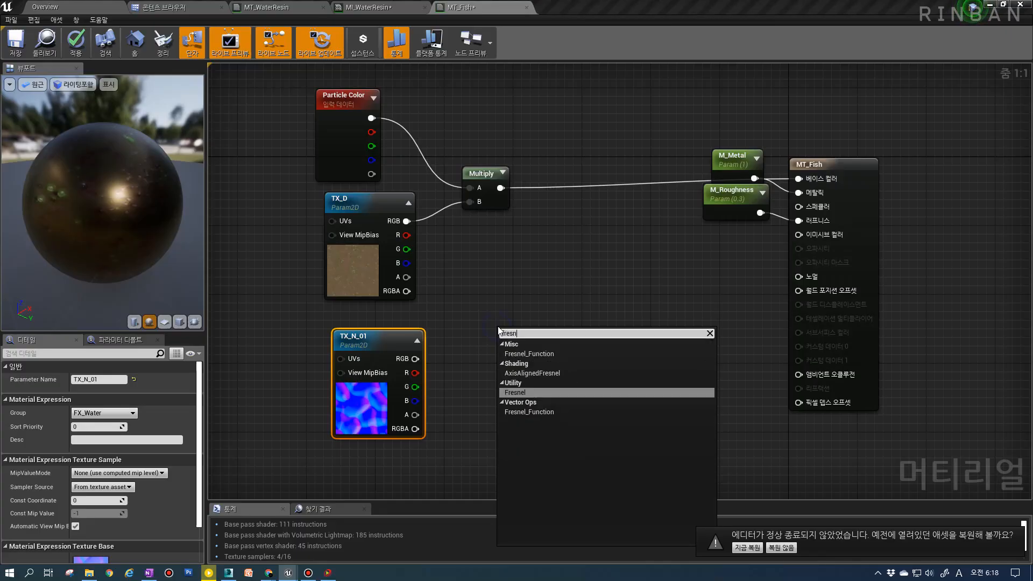
{"action": "key", "text": "Return"}
{"action": "left_click_drag", "start_coordinate": [508, 333], "coordinate": [542, 319]}
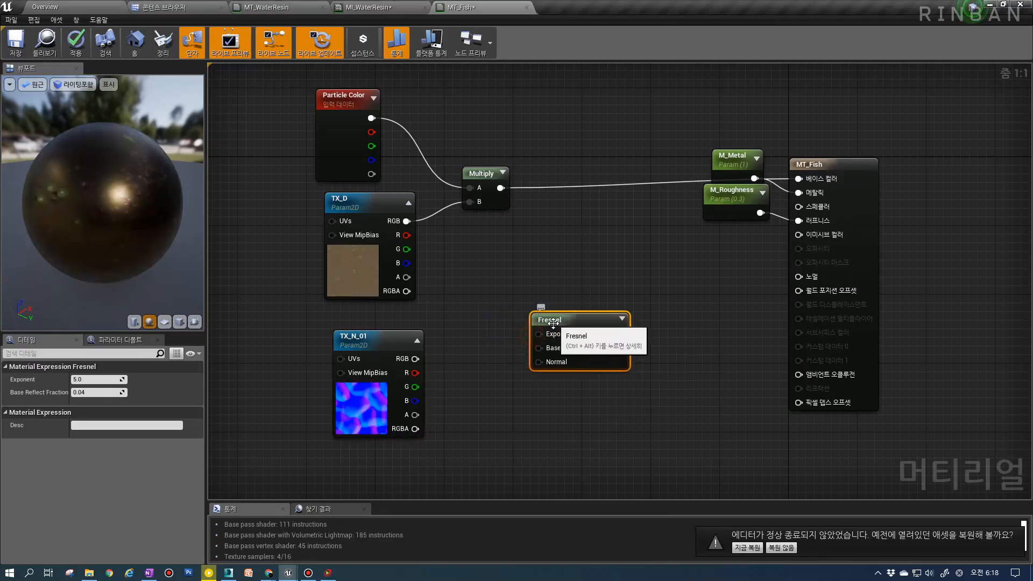
Create an ExponentIn scalar parameter for the Fresnel node's exponent input and set its default value to 1
{"action": "right_click", "coordinate": [540, 348]}
{"action": "left_click", "coordinate": [541, 349]}
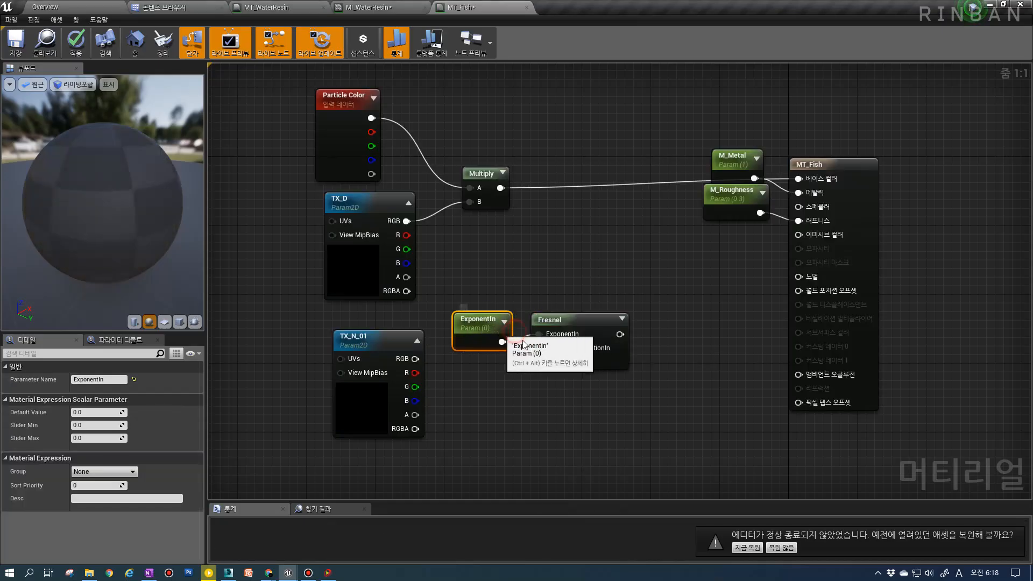
{"action": "left_click", "coordinate": [87, 412]}
{"action": "type", "text": "1"}
{"action": "key", "text": "Return"}
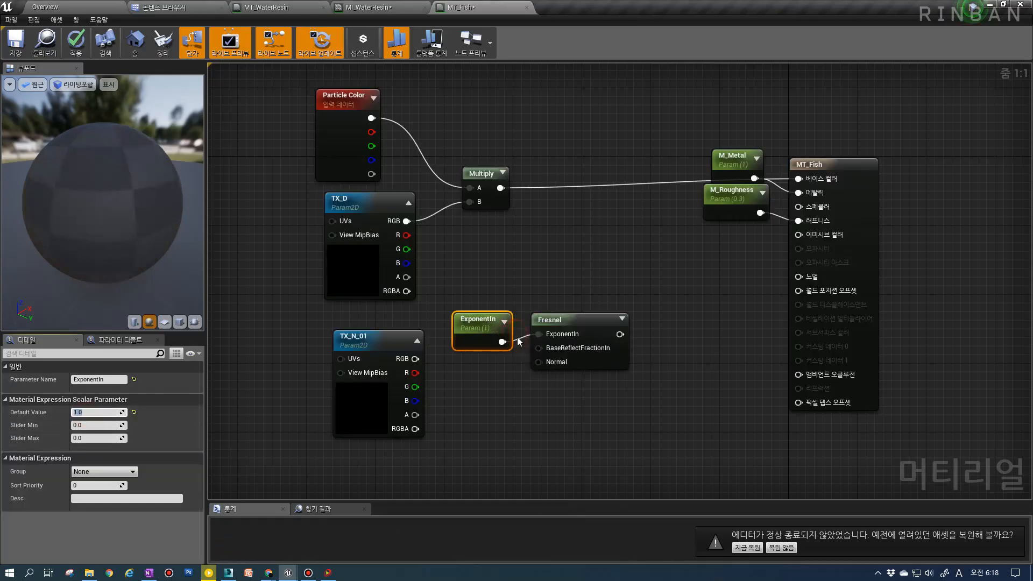
{"action": "left_click_drag", "start_coordinate": [456, 334], "coordinate": [456, 326]}
Preview the Fresnel node and connect TX_N_01's RGB output to its Normal input
{"action": "left_click", "coordinate": [582, 322]}
{"action": "key", "text": "space"}
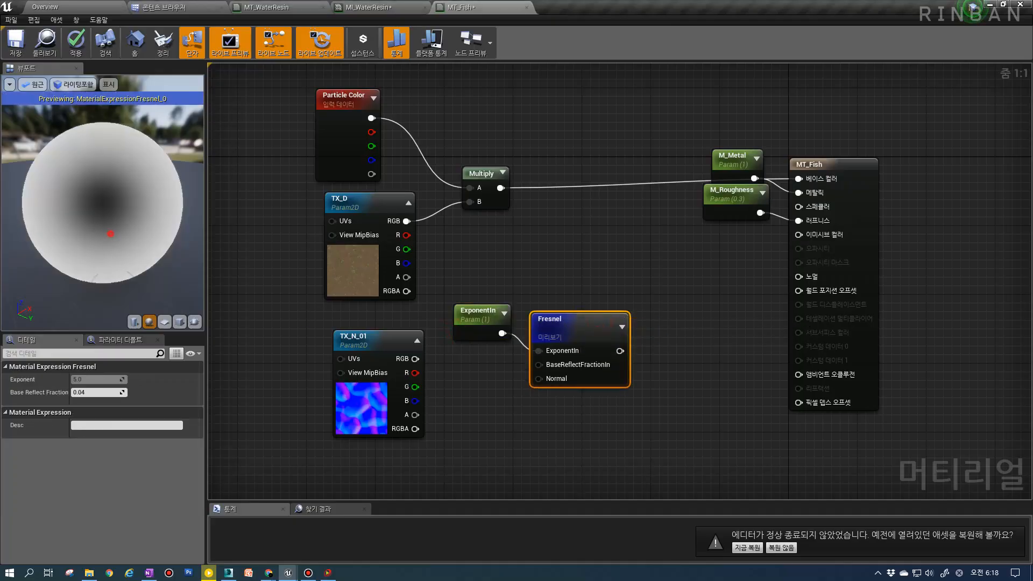
{"action": "left_click_drag", "start_coordinate": [389, 369], "coordinate": [539, 379]}
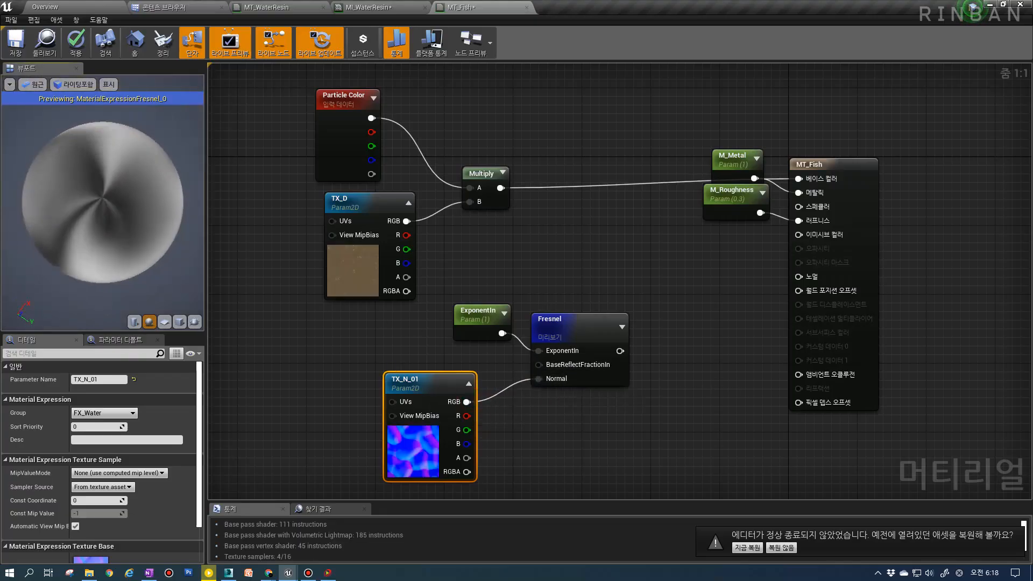
Check the MT_WaterResin graph for reference, and add a TexCoord node and an Append node near TX_N_01 in MT_Fish
{"action": "right_click_drag", "start_coordinate": [486, 410], "coordinate": [579, 343]}
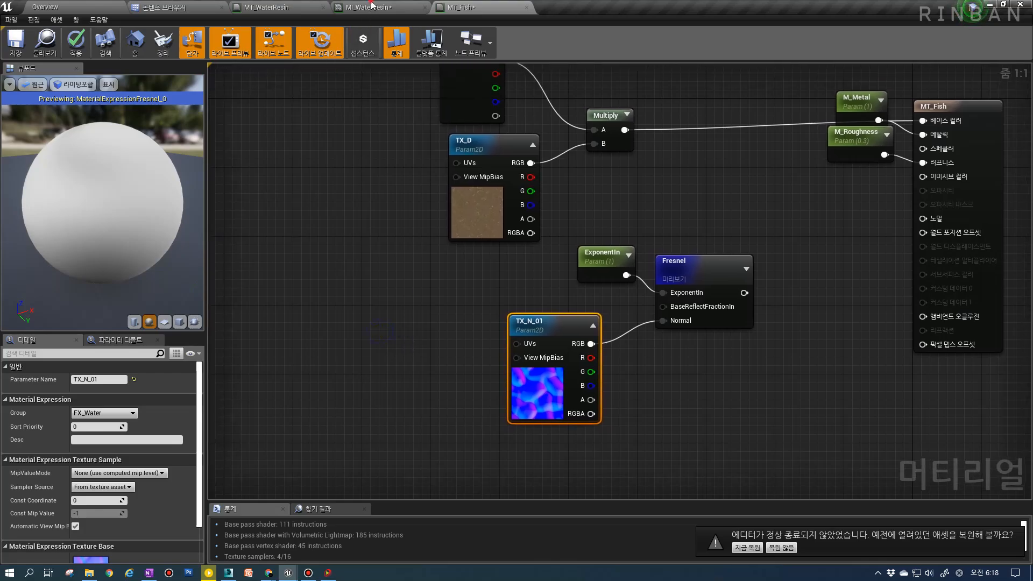
{"action": "left_click", "coordinate": [275, 7]}
{"action": "right_click_drag", "start_coordinate": [540, 239], "coordinate": [478, 368]}
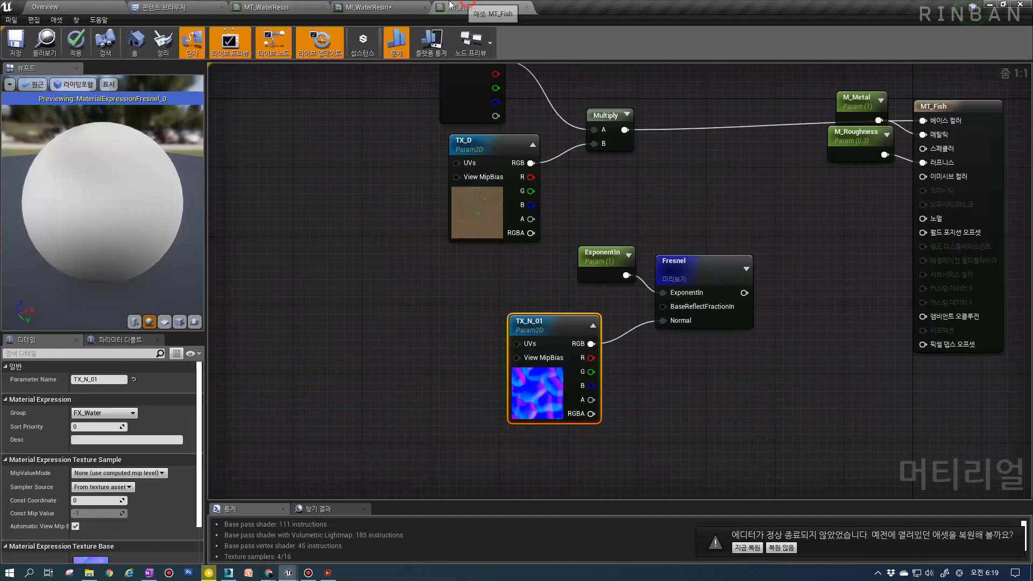
{"action": "right_click_drag", "start_coordinate": [358, 295], "coordinate": [414, 295]}
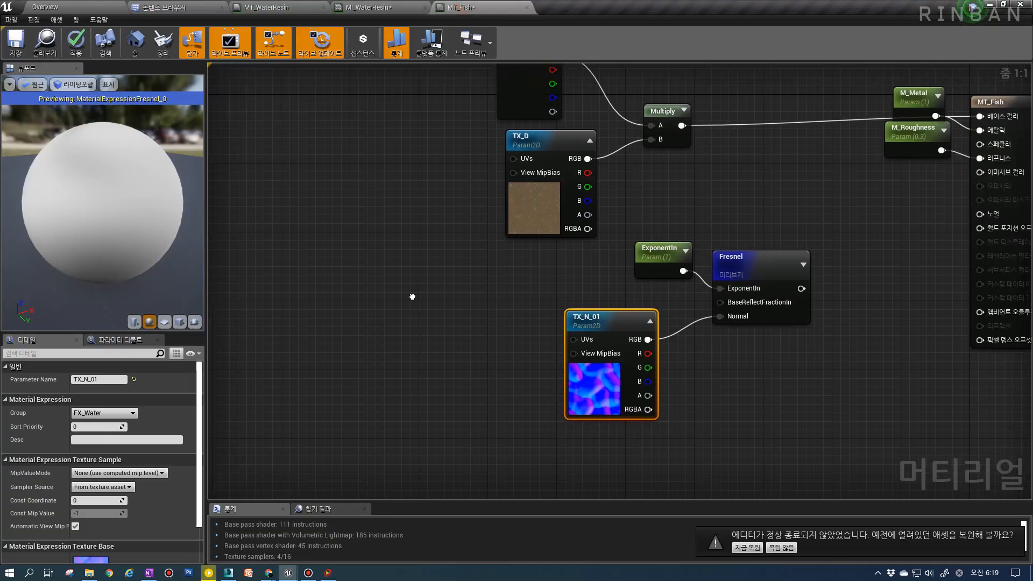
{"action": "left_click", "coordinate": [410, 294]}
{"action": "left_click", "coordinate": [434, 290]}
{"action": "right_click", "coordinate": [409, 350]}
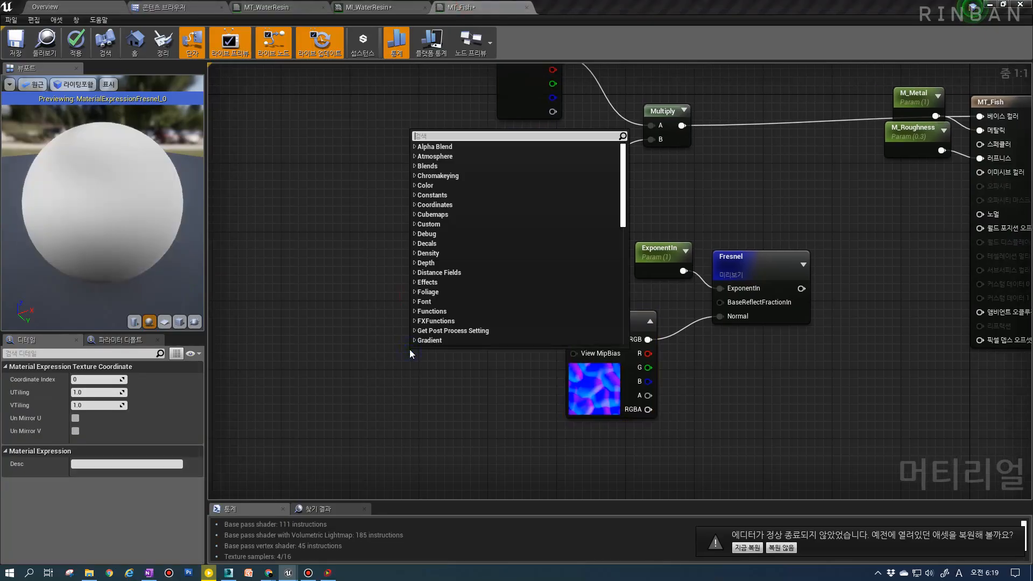
{"action": "type", "text": "append"}
{"action": "key", "text": "Return"}
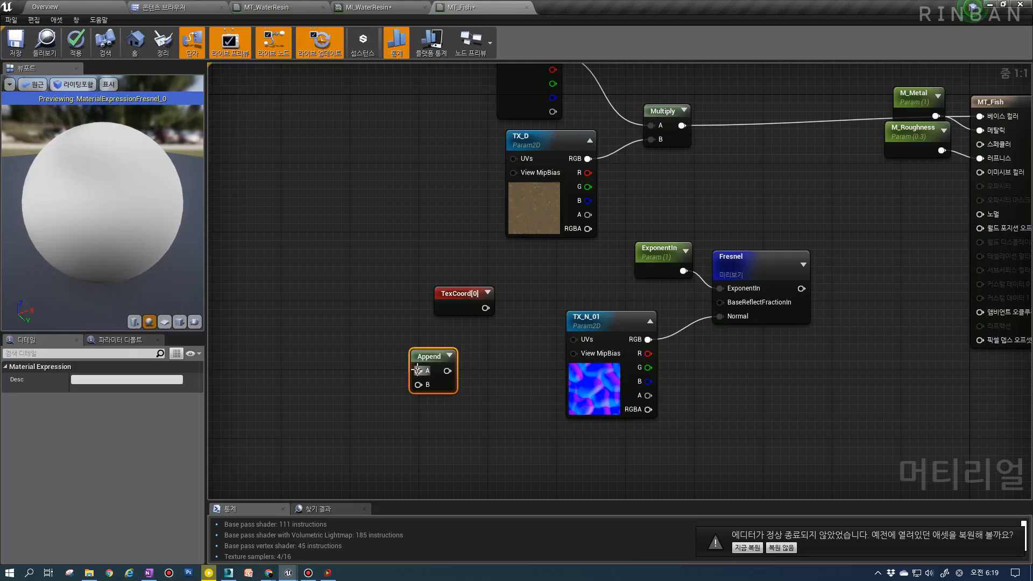
Create a scalar parameter TX_N_X with default value 1 on Append's A input and place it left of Append
{"action": "right_click", "coordinate": [418, 371]}
{"action": "left_click", "coordinate": [441, 383]}
{"action": "type", "text": "TX_N_X"}
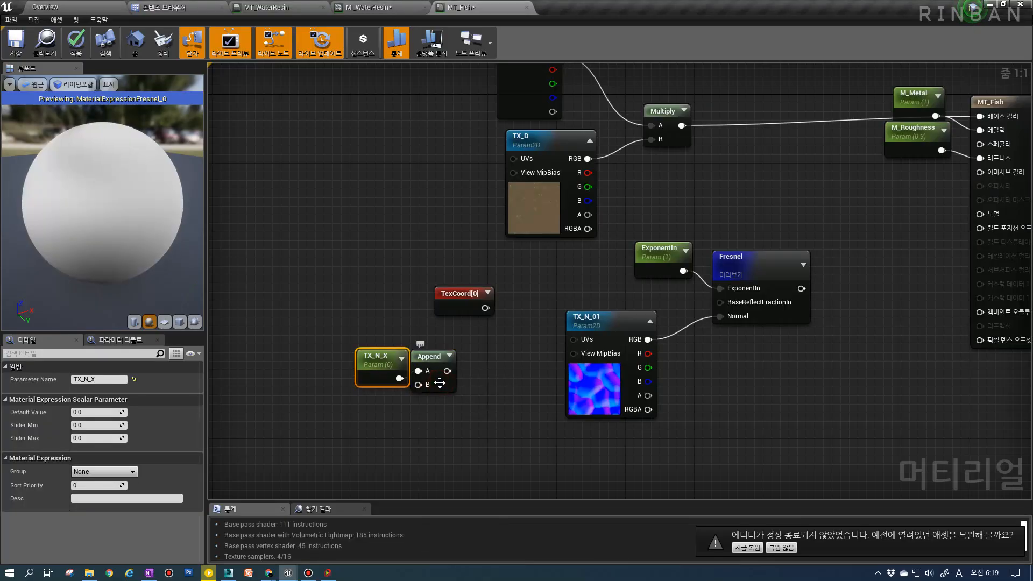
{"action": "left_click_drag", "start_coordinate": [412, 385], "coordinate": [355, 353]}
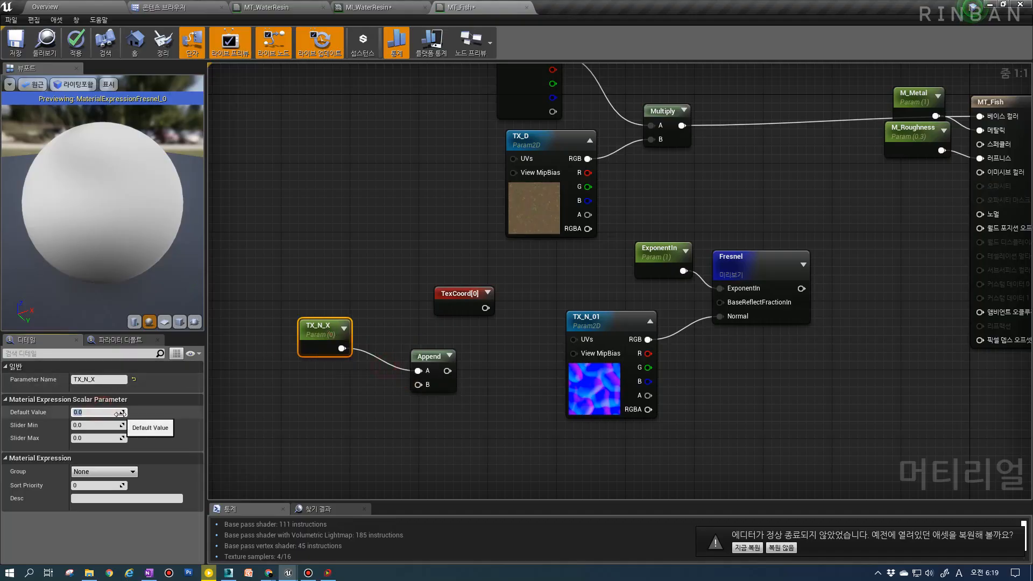
{"action": "type", "text": "1"}
Duplicate TX_N_X below the original and rename the copy TX_N_Y
{"action": "left_click", "coordinate": [300, 373]}
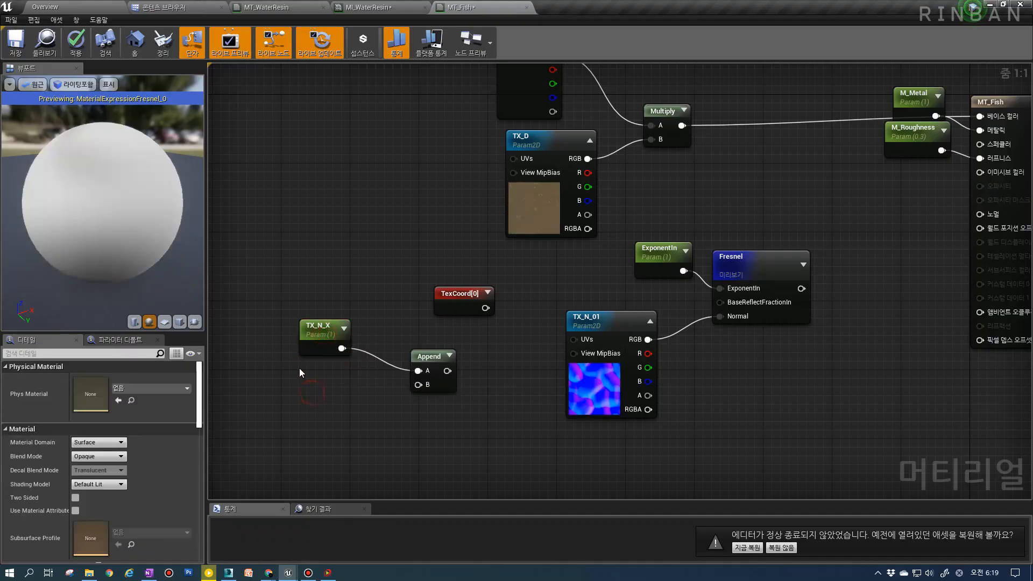
{"action": "key", "text": "ctrl+v"}
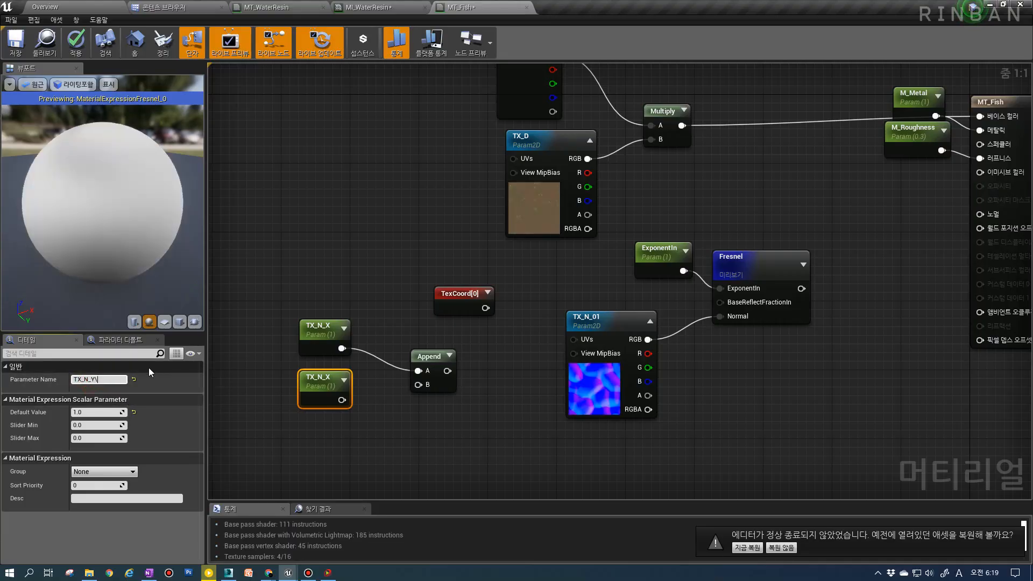
{"action": "key", "text": "Return"}
Connect TX_N_Y to Append's B input and feed TexCoord multiplied by Append into TX_N_01's UVs
{"action": "left_click_drag", "start_coordinate": [342, 400], "coordinate": [398, 345]}
{"action": "left_click_drag", "start_coordinate": [456, 297], "coordinate": [579, 341]}
{"action": "left_click", "coordinate": [429, 308]}
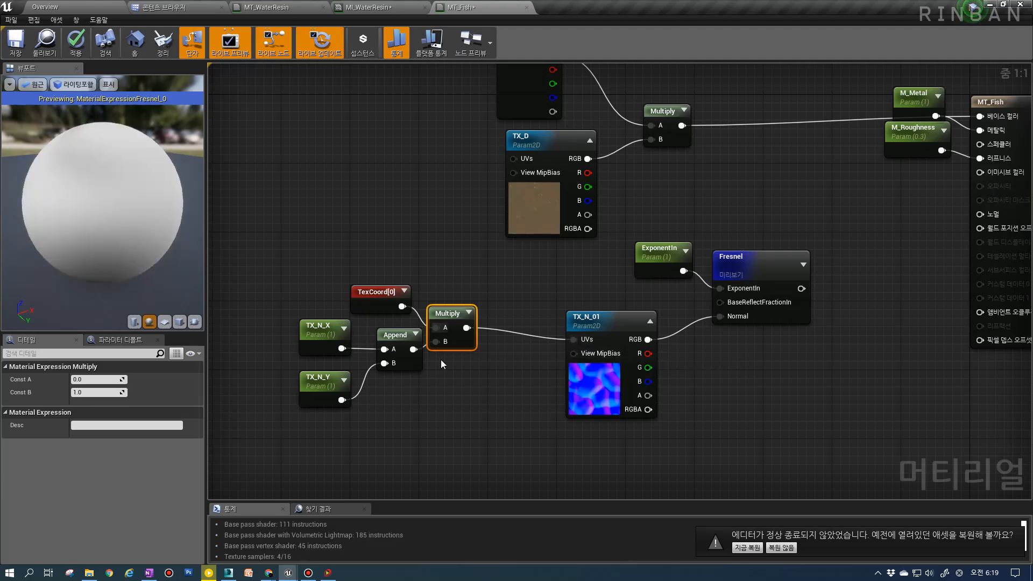
Set the default values of both TX_N_X and TX_N_Y to 3
{"action": "left_click", "coordinate": [321, 339]}
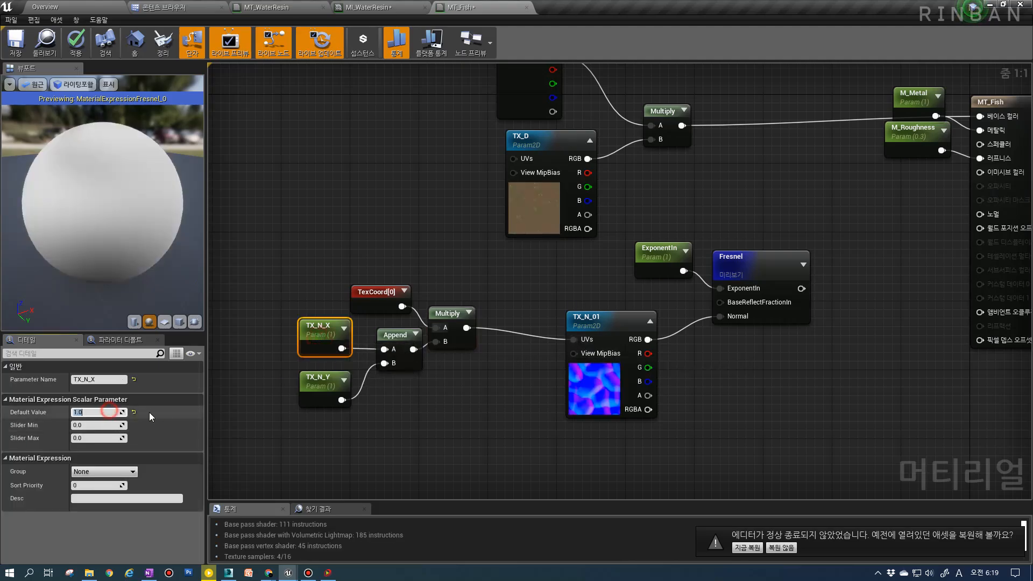
{"action": "type", "text": "3"}
{"action": "key", "text": "Return"}
{"action": "left_click", "coordinate": [323, 389]}
{"action": "left_click", "coordinate": [117, 412]}
{"action": "type", "text": "3"}
{"action": "key", "text": "Return"}
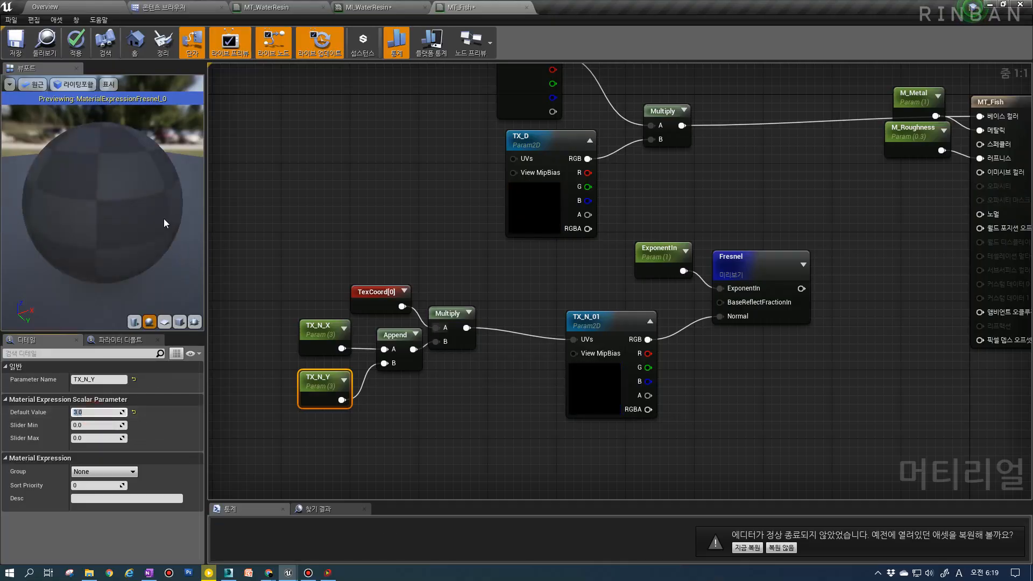
Set TX_N_Y's default value to 5 and inspect the Fresnel pattern on the rotated preview sphere
{"action": "mouse_move", "coordinate": [136, 226]}
{"action": "left_mouse_down"}
{"action": "mouse_move", "coordinate": [86, 232]}
{"action": "mouse_move", "coordinate": [96, 145]}
{"action": "left_mouse_up"}
{"action": "left_click", "coordinate": [97, 412]}
{"action": "type", "text": "5"}
{"action": "key", "text": "Return"}
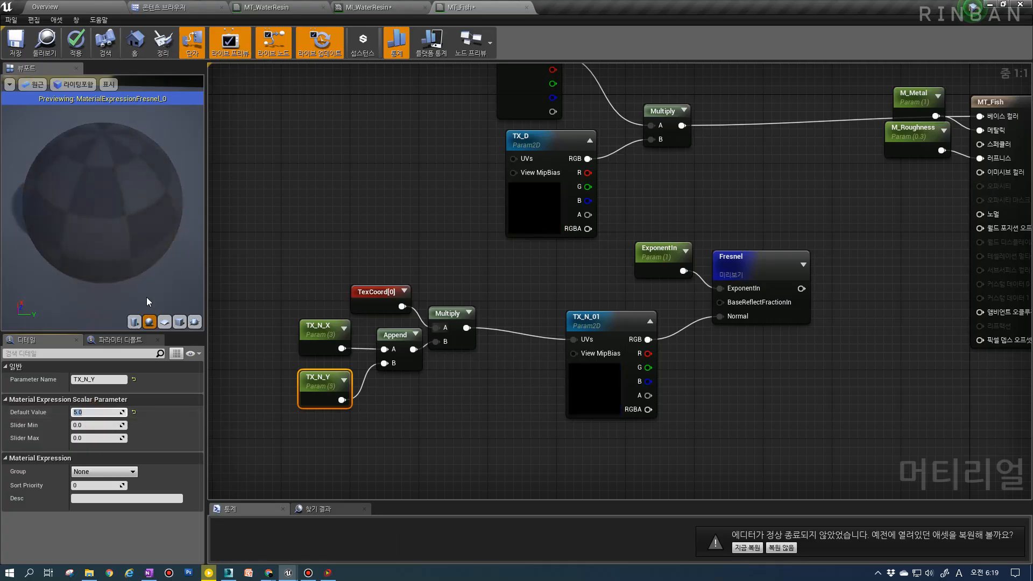
{"action": "mouse_move", "coordinate": [108, 188]}
{"action": "left_mouse_down"}
{"action": "mouse_move", "coordinate": [112, 215]}
{"action": "mouse_move", "coordinate": [112, 180]}
{"action": "left_mouse_up"}
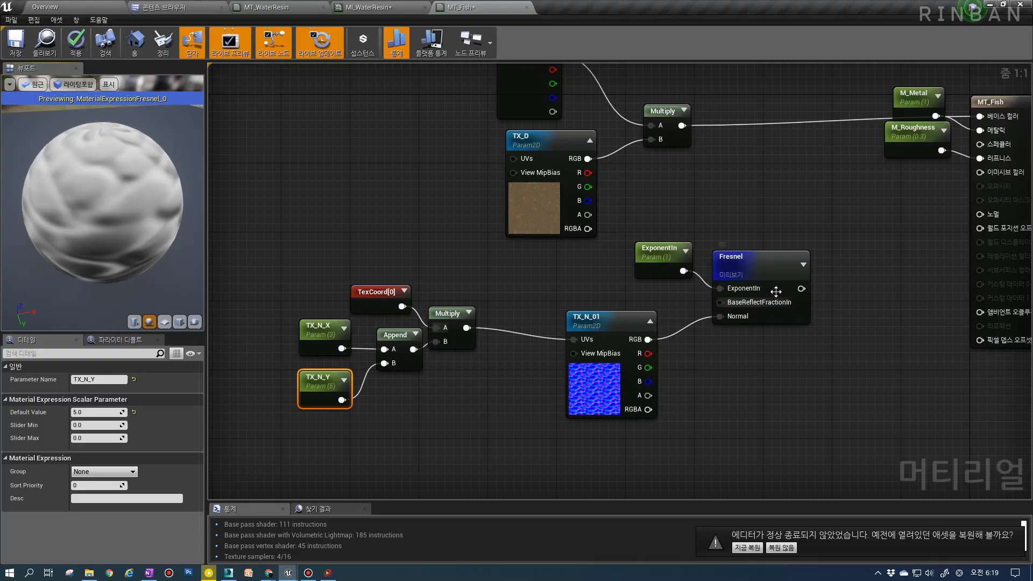
Move the whole Fresnel and TX_N_01 node group left so that it sits beneath TX_D
{"action": "right_click_drag", "start_coordinate": [776, 291], "coordinate": [638, 310]}
{"action": "left_click_drag", "start_coordinate": [295, 423], "coordinate": [741, 293]}
{"action": "right_click_drag", "start_coordinate": [730, 191], "coordinate": [549, 287]}
{"action": "right_click_drag", "start_coordinate": [668, 290], "coordinate": [592, 306]}
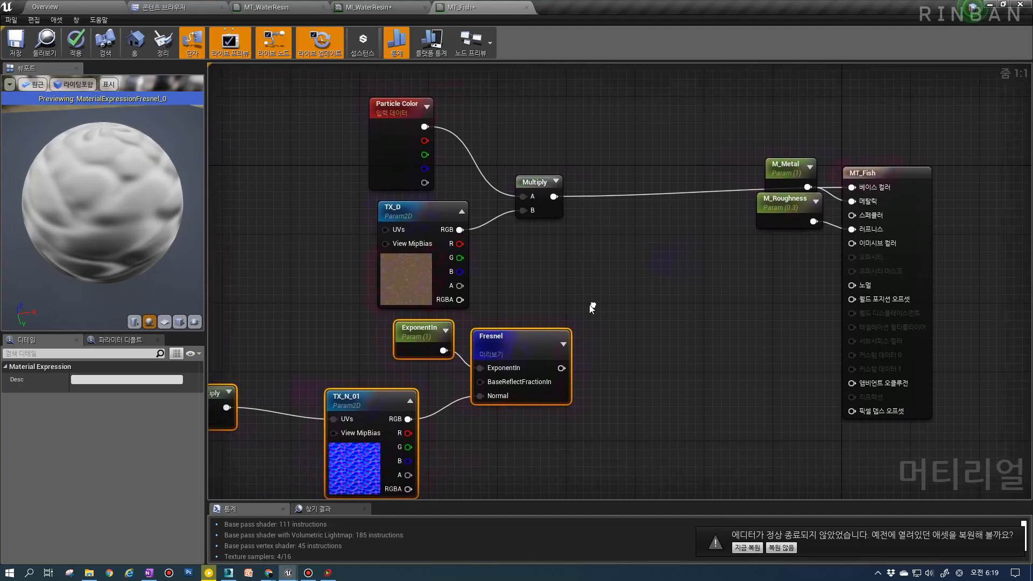
{"action": "right_click_drag", "start_coordinate": [552, 342], "coordinate": [574, 233]}
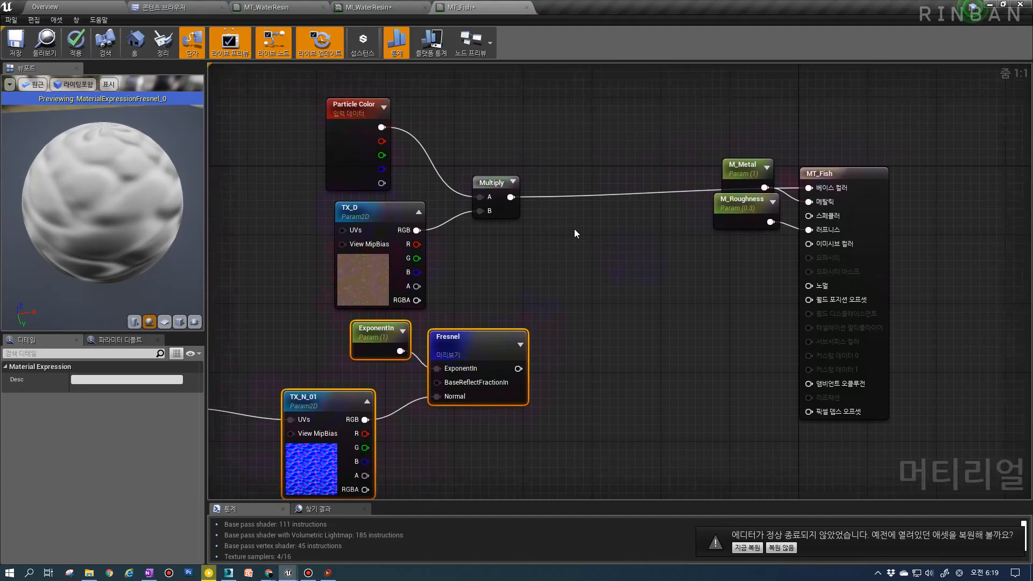
Insert a new Multiply combining TX_D's RGB with Fresnel, and feed it into B of the Particle Color Multiply
{"action": "left_click_drag", "start_coordinate": [496, 186], "coordinate": [618, 187]}
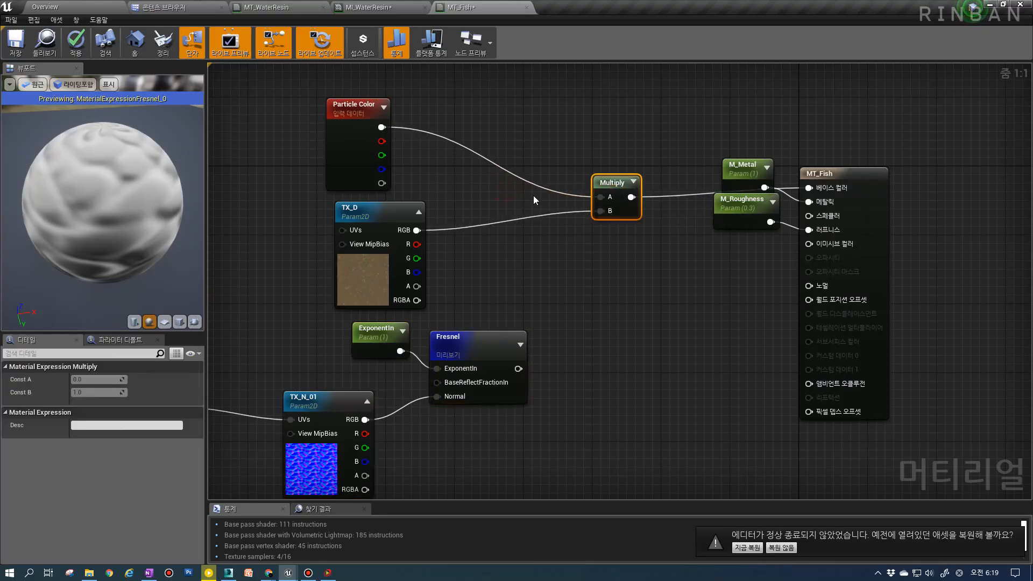
{"action": "left_click", "coordinate": [534, 195]}
{"action": "left_click_drag", "start_coordinate": [416, 232], "coordinate": [542, 215]}
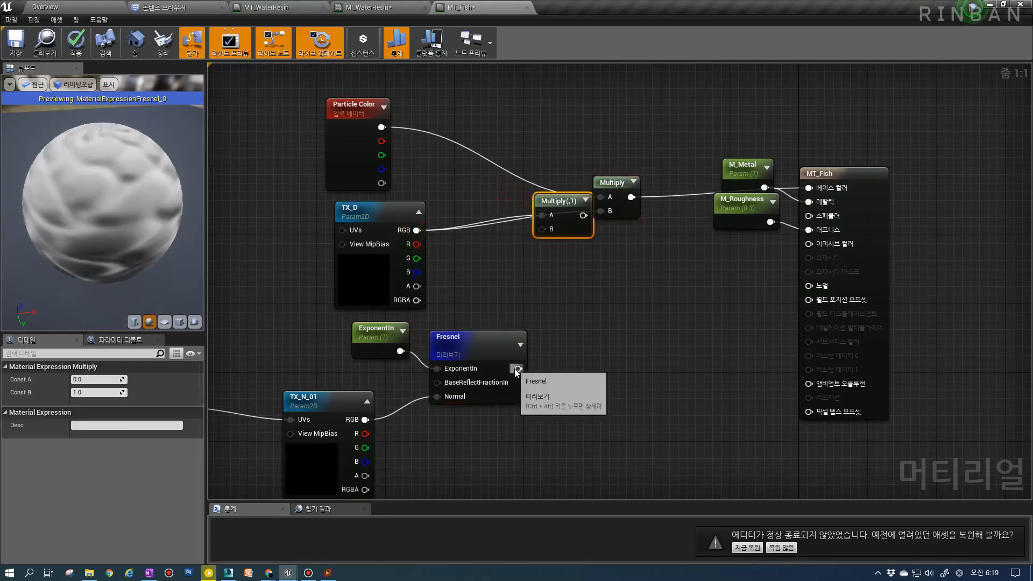
{"action": "left_click_drag", "start_coordinate": [518, 368], "coordinate": [601, 211]}
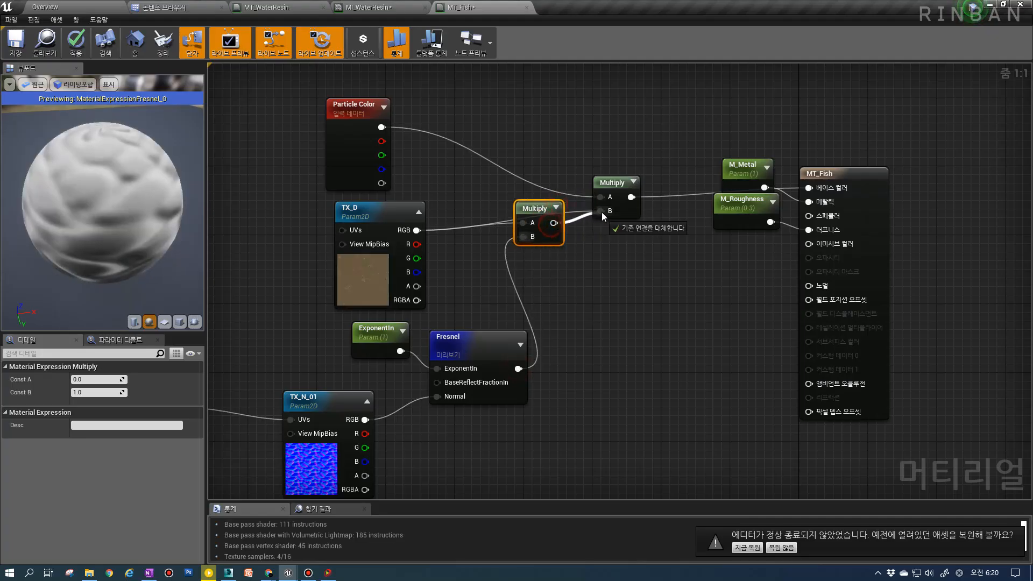
Stop previewing the Fresnel node and inspect the full MT_Fish material on the preview sphere
{"action": "right_click", "coordinate": [459, 338]}
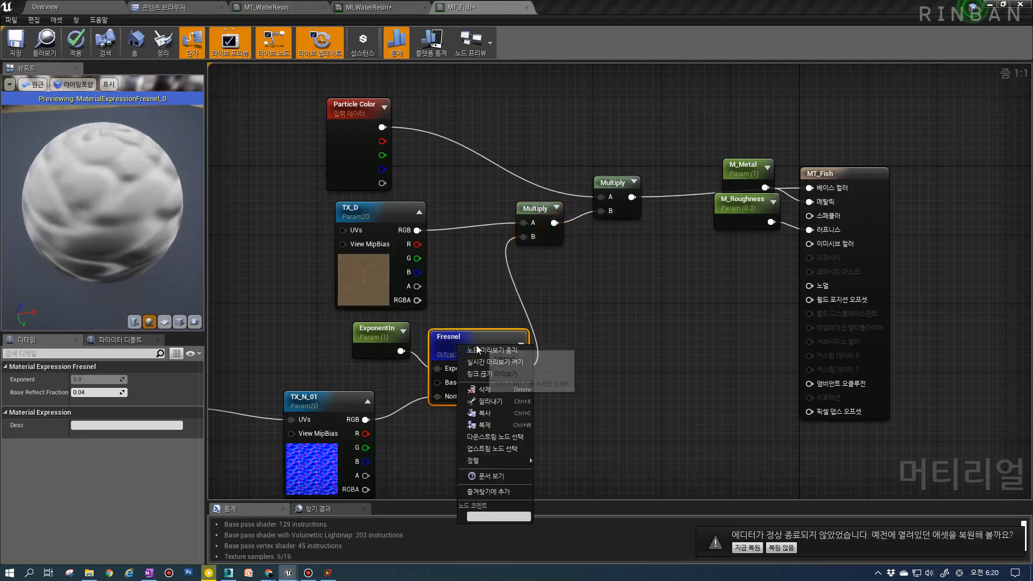
{"action": "left_click", "coordinate": [484, 352]}
{"action": "left_click_drag", "start_coordinate": [115, 245], "coordinate": [203, 226]}
Connect TX_N_01's RGB output to the Normal input of MT_Fish and check the surface on the rotated preview sphere
{"action": "right_click_drag", "start_coordinate": [231, 261], "coordinate": [223, 201]}
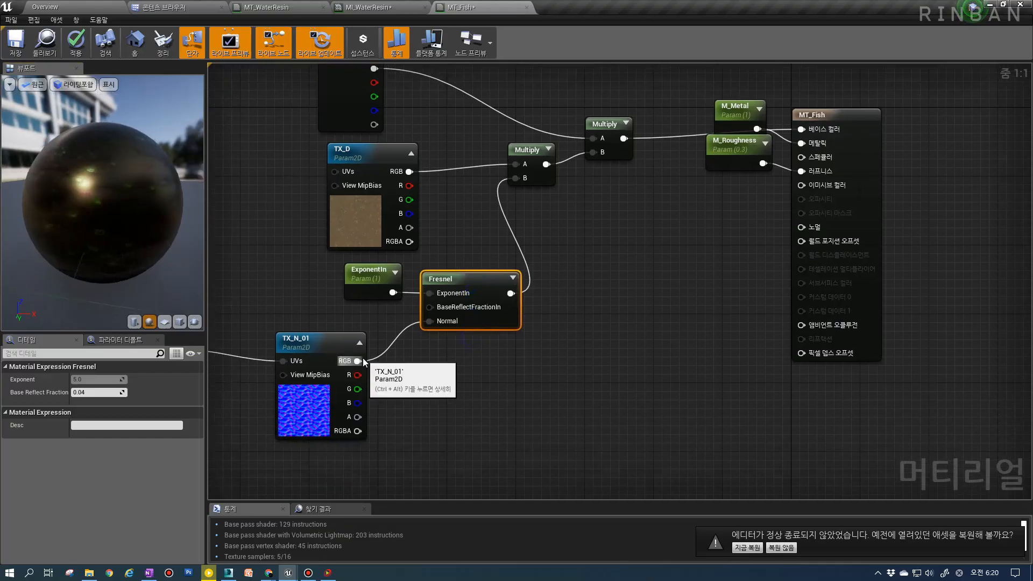
{"action": "left_click_drag", "start_coordinate": [358, 361], "coordinate": [801, 226]}
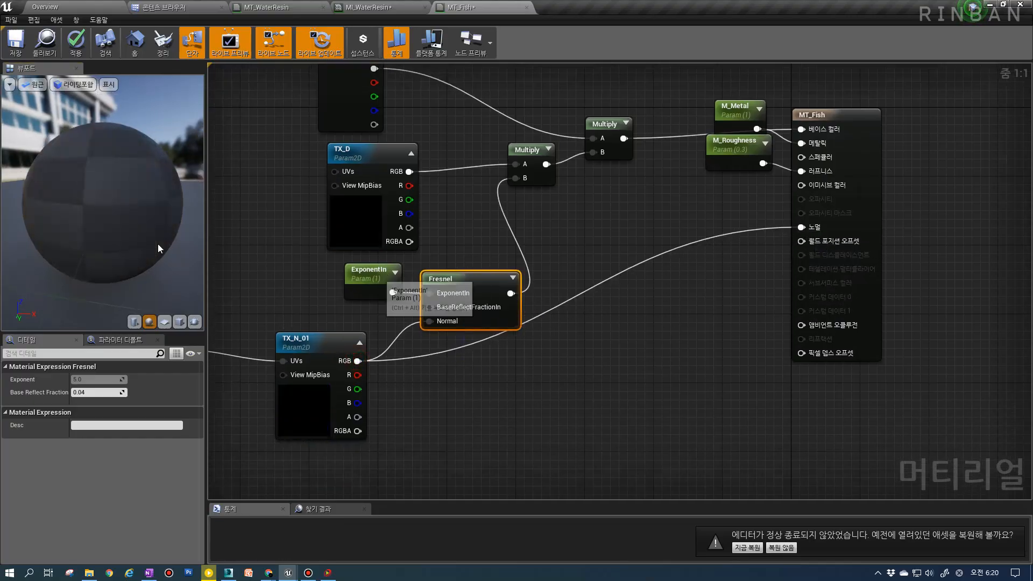
{"action": "left_click", "coordinate": [107, 237]}
{"action": "left_click_drag", "start_coordinate": [107, 236], "coordinate": [188, 288]}
Find the TX_Stone_01_N normal map in the 1_QnA Texture folder and view it at full size
{"action": "right_click_drag", "start_coordinate": [221, 314], "coordinate": [315, 299]}
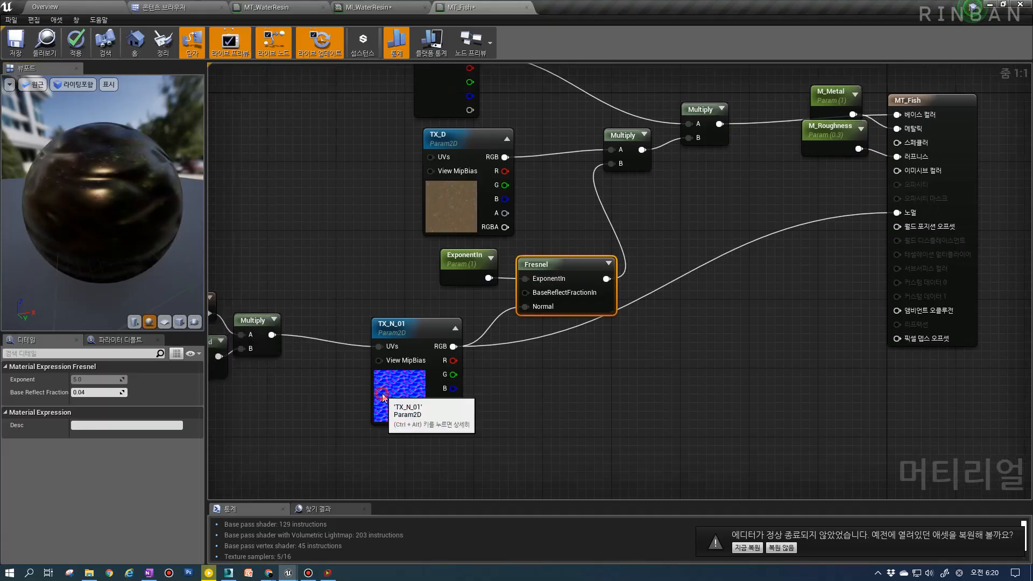
{"action": "left_click", "coordinate": [385, 394]}
{"action": "double_click", "coordinate": [384, 394]}
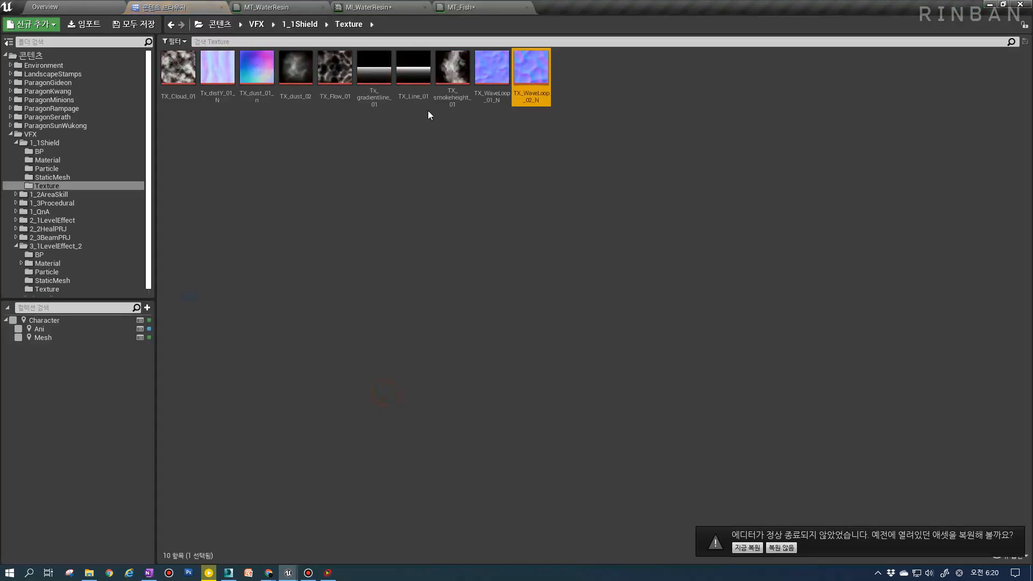
{"action": "double_click", "coordinate": [40, 211]}
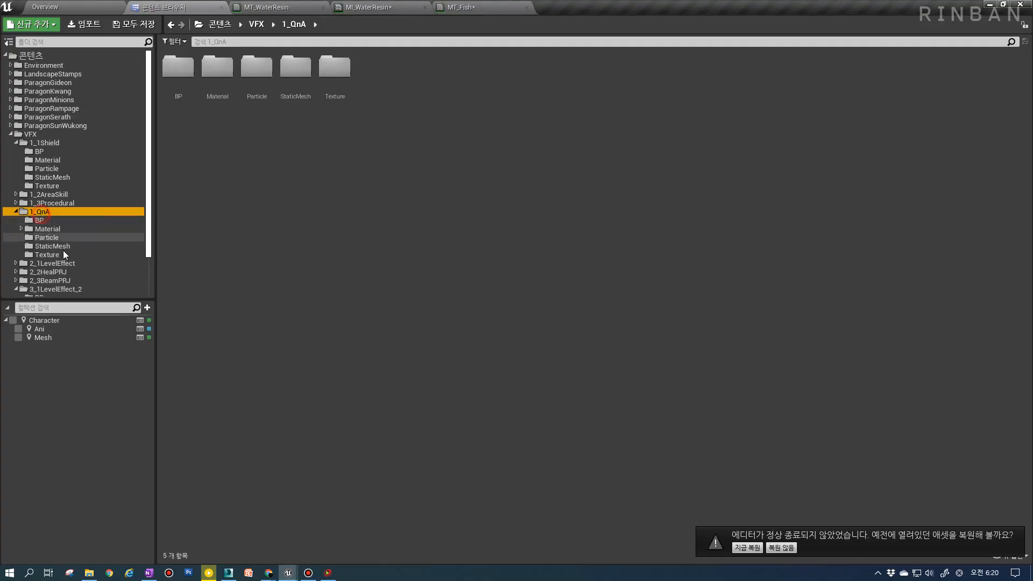
{"action": "left_click", "coordinate": [54, 255]}
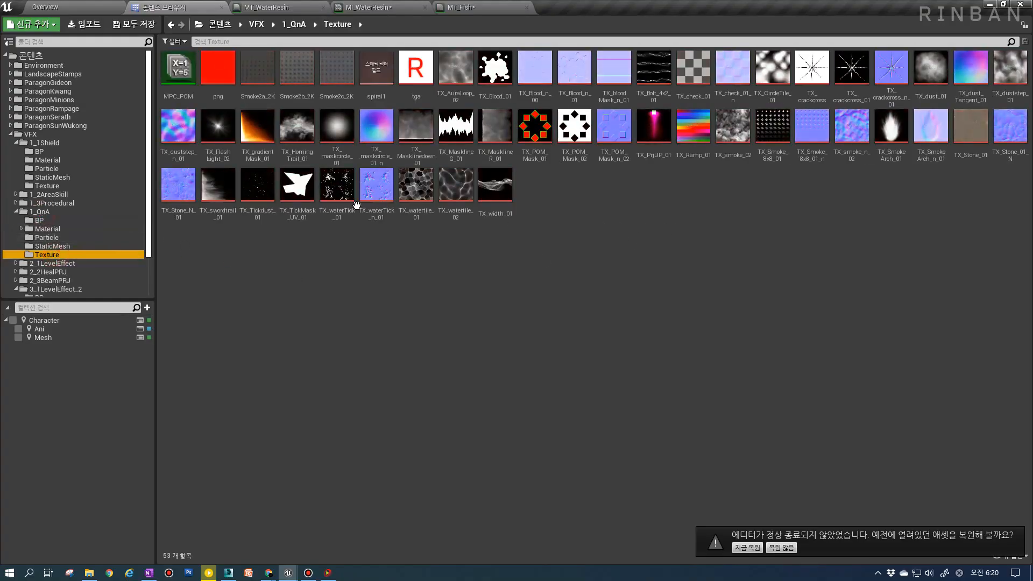
{"action": "double_click", "coordinate": [1010, 126]}
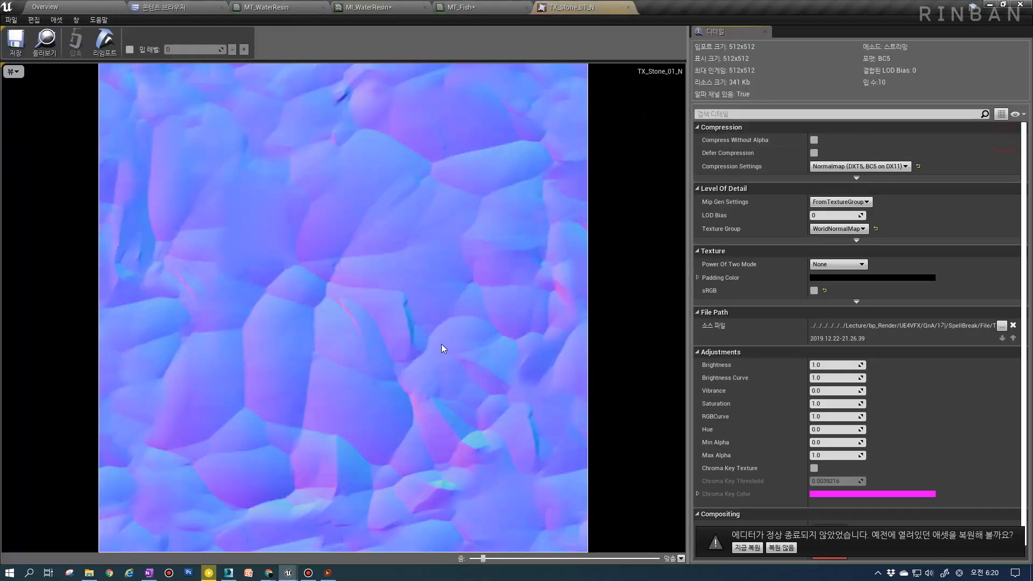
{"action": "left_click", "coordinate": [628, 7]}
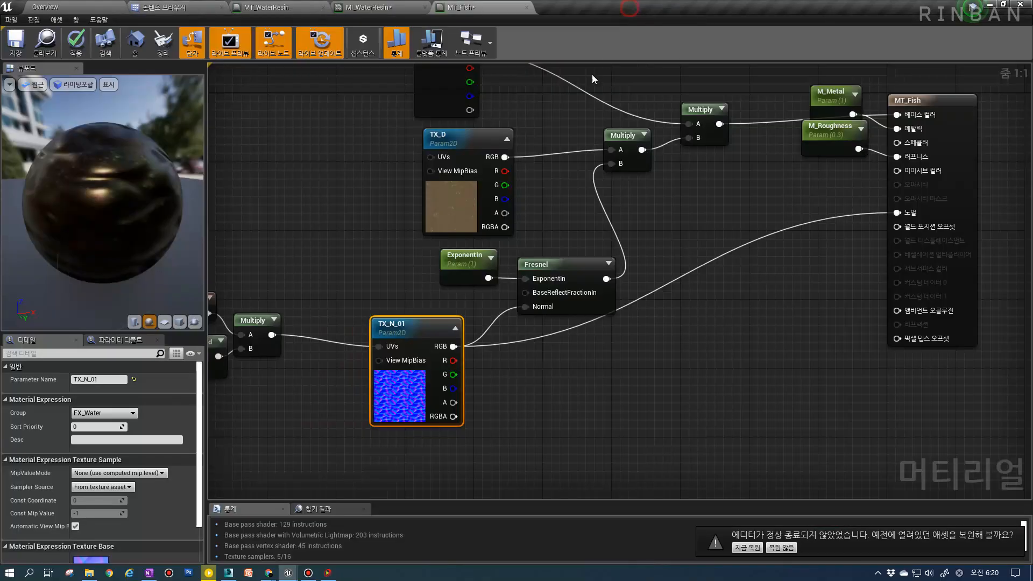
Assign TX_Stone_01_N as the texture of TX_N_01 and check the material on the rotated sphere
{"action": "scroll", "coordinate": [116, 473], "scroll_direction": "down", "scroll_amount": 3}
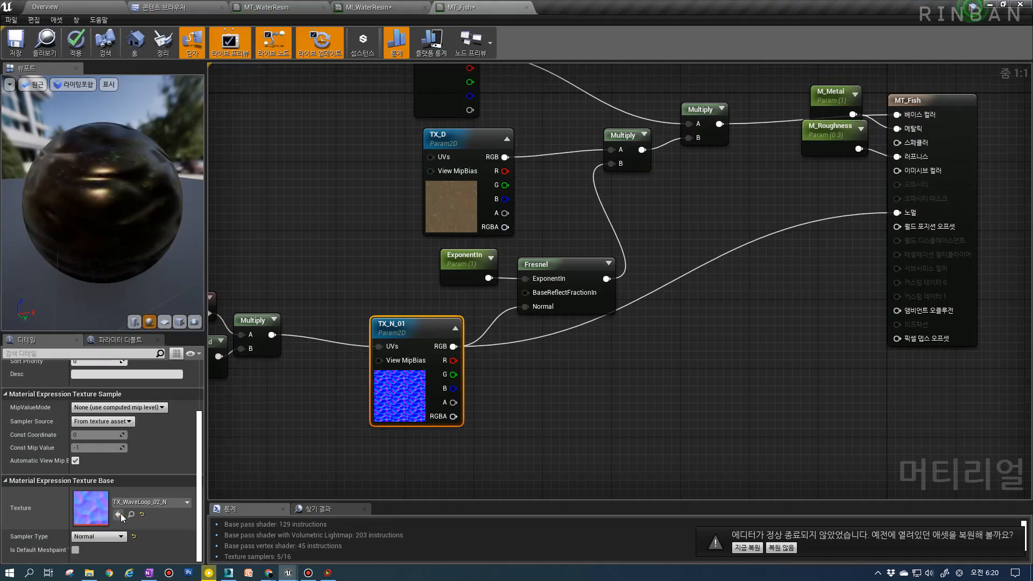
{"action": "left_click", "coordinate": [119, 514]}
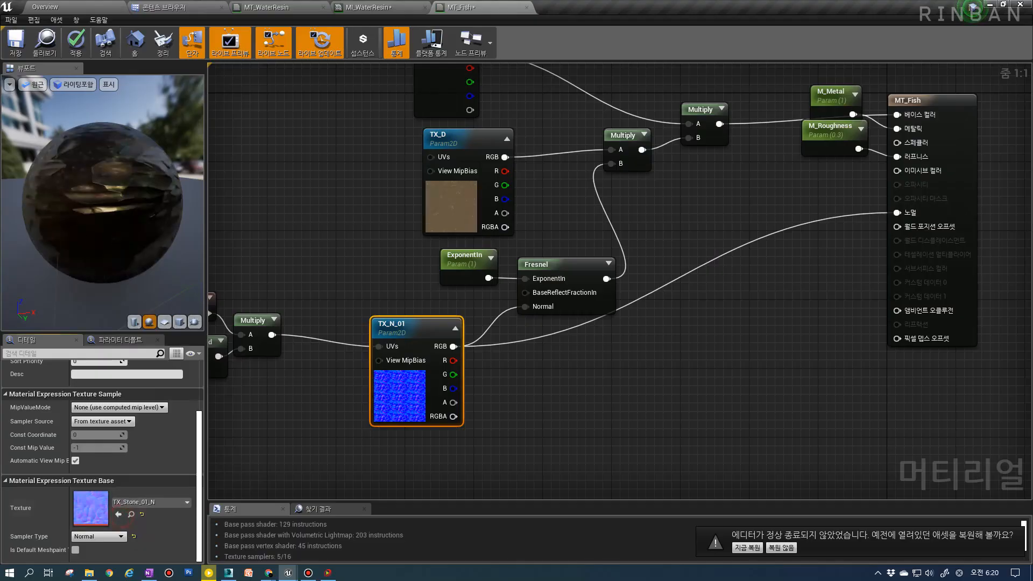
{"action": "left_click_drag", "start_coordinate": [118, 254], "coordinate": [45, 220]}
Set TX_N_Y's default value to 2 and check the normal tiling on the preview sphere
{"action": "right_click_drag", "start_coordinate": [210, 394], "coordinate": [385, 386]}
{"action": "left_click", "coordinate": [293, 377]}
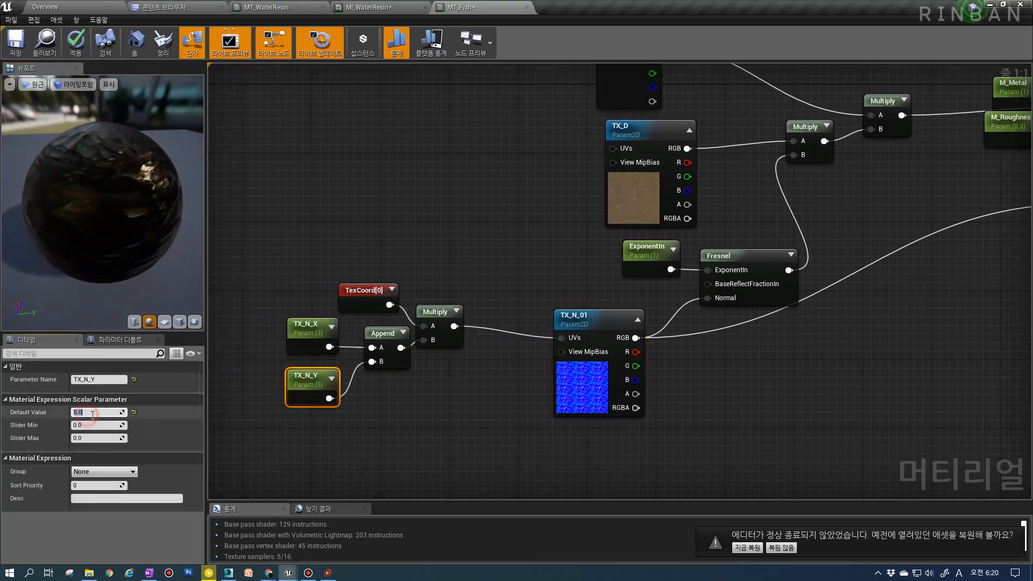
{"action": "type", "text": "2"}
{"action": "key", "text": "Return"}
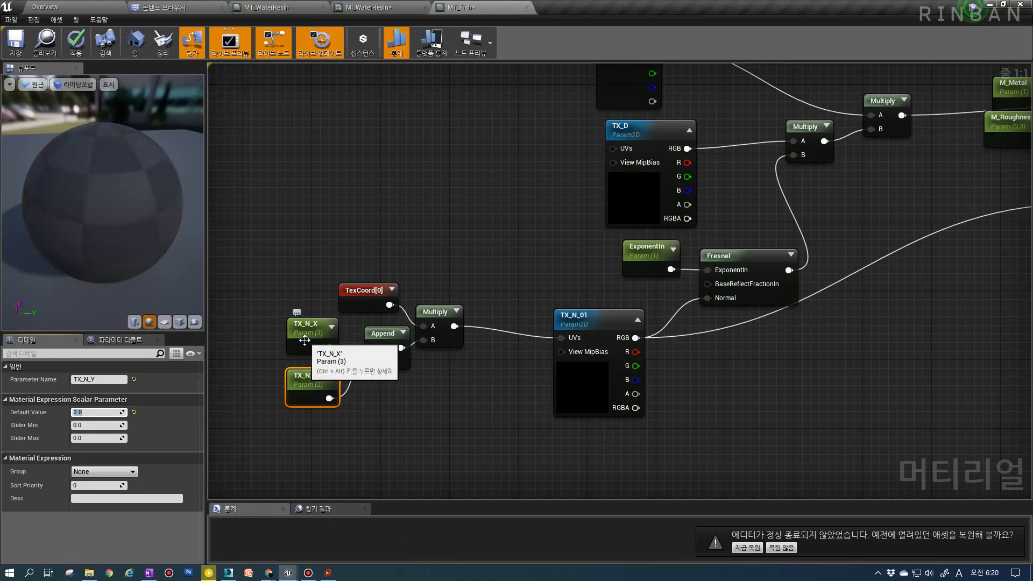
{"action": "left_click_drag", "start_coordinate": [101, 241], "coordinate": [128, 247]}
Save the MT_Fish material with its full node graph in view
{"action": "scroll", "coordinate": [463, 344], "scroll_direction": "down", "scroll_amount": 3}
{"action": "scroll", "coordinate": [606, 329], "scroll_direction": "up", "scroll_amount": 2}
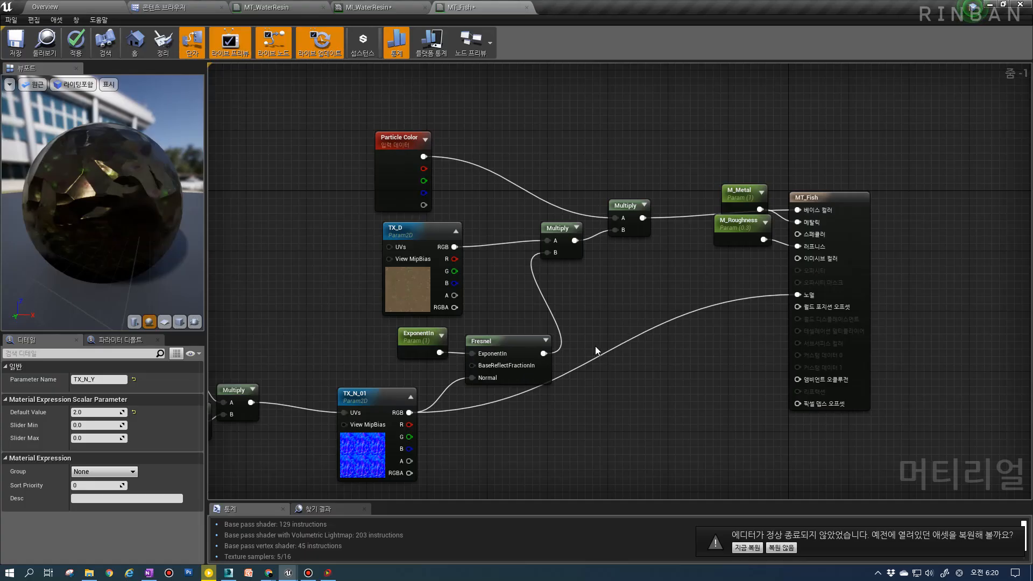
{"action": "left_click", "coordinate": [15, 42]}
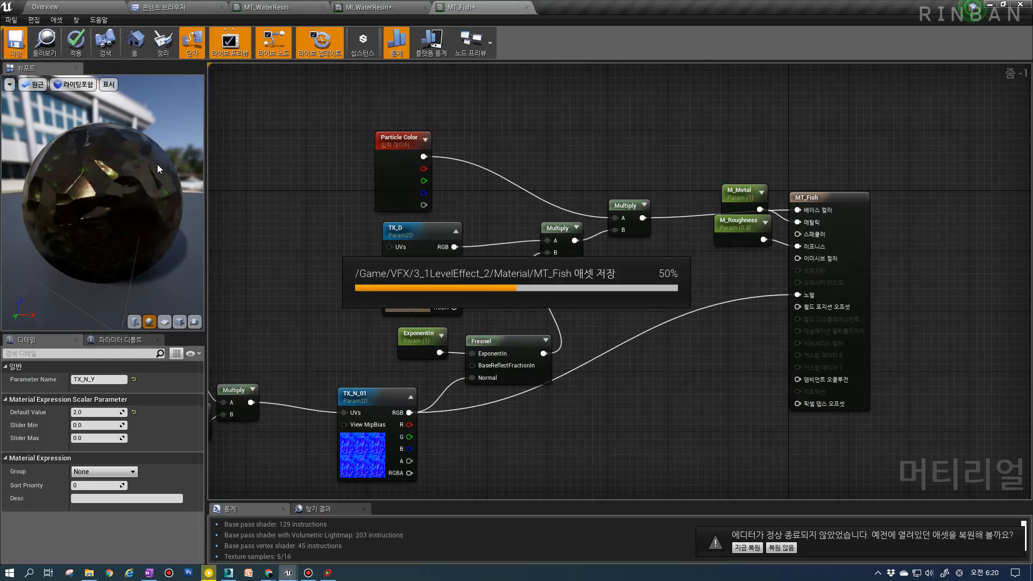
Create a particle system named PT_Fish in the 1_QnA Particle folder and open it for editing
{"action": "left_click", "coordinate": [394, 6]}
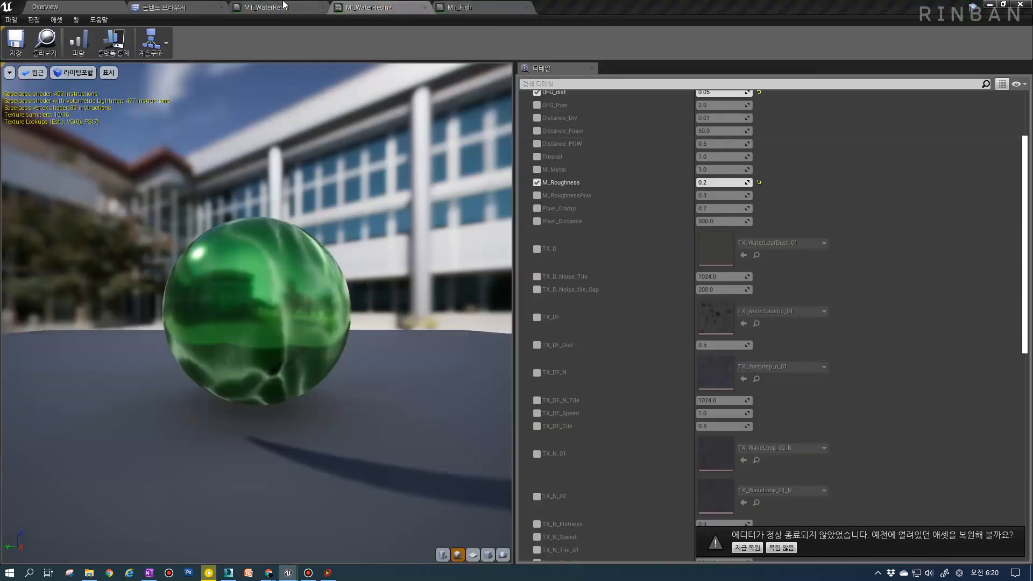
{"action": "left_click", "coordinate": [162, 7]}
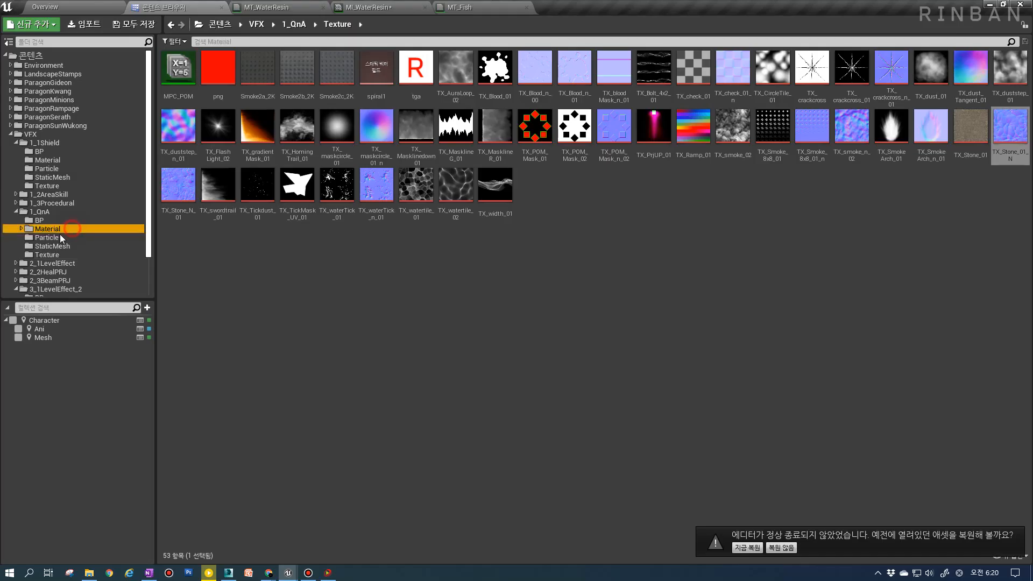
{"action": "left_click", "coordinate": [53, 238]}
{"action": "right_click", "coordinate": [255, 197]}
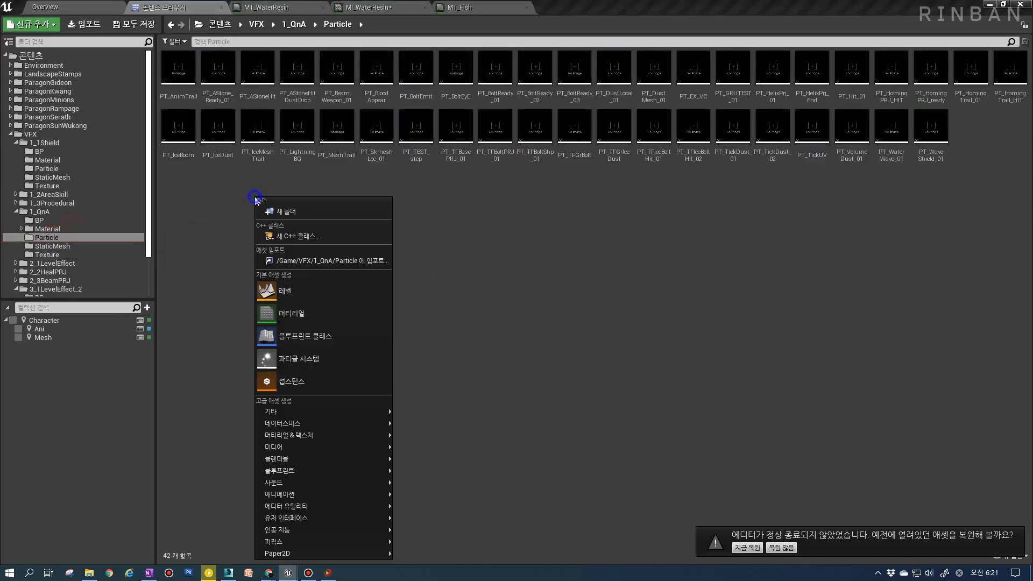
{"action": "left_click", "coordinate": [340, 364]}
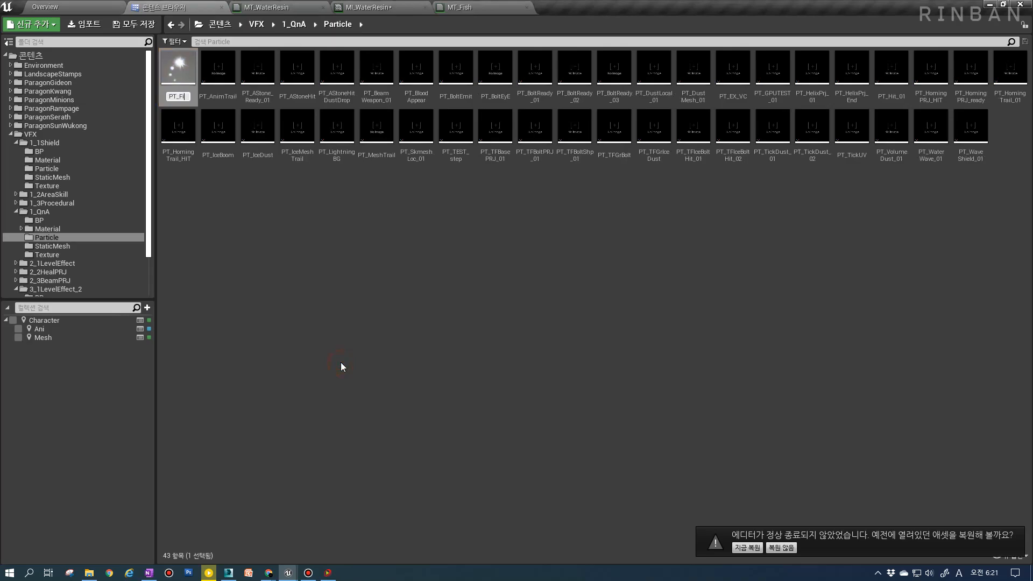
{"action": "left_click", "coordinate": [342, 362]}
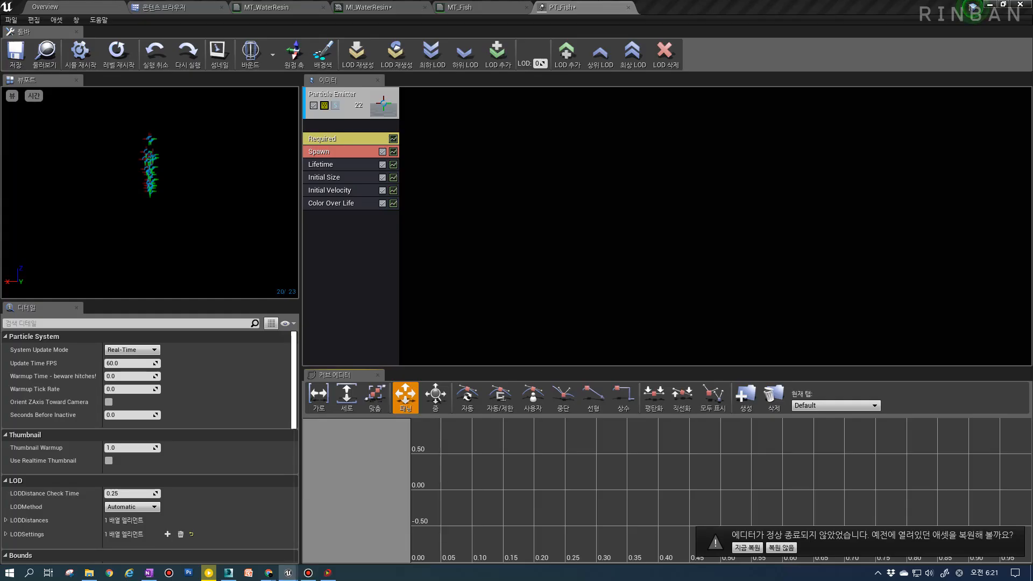
Add a Mesh Data type module to the particle emitter and enable its Override Material option
{"action": "right_click", "coordinate": [347, 123]}
{"action": "mouse_move", "coordinate": [377, 160]}
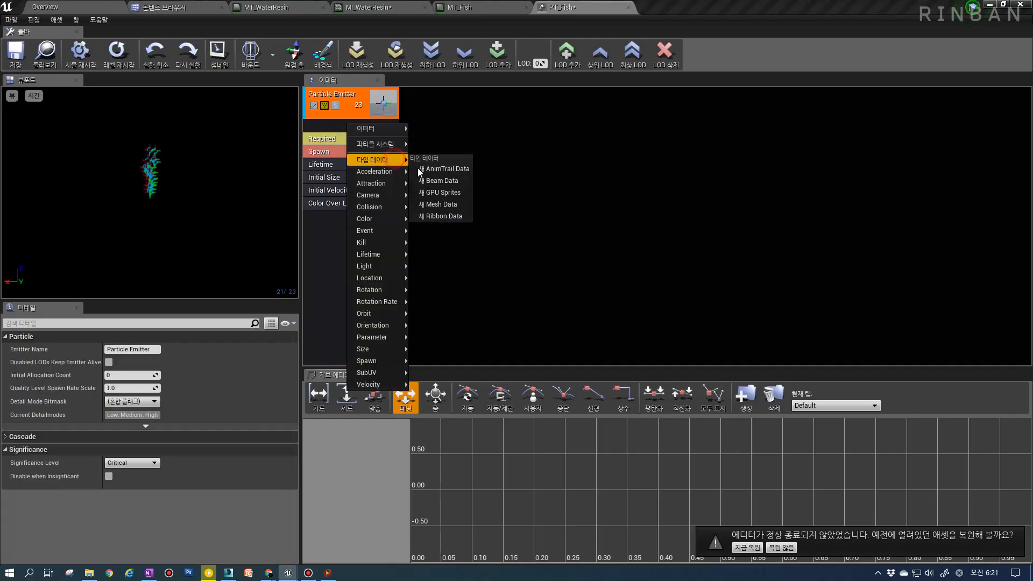
{"action": "left_click", "coordinate": [436, 205]}
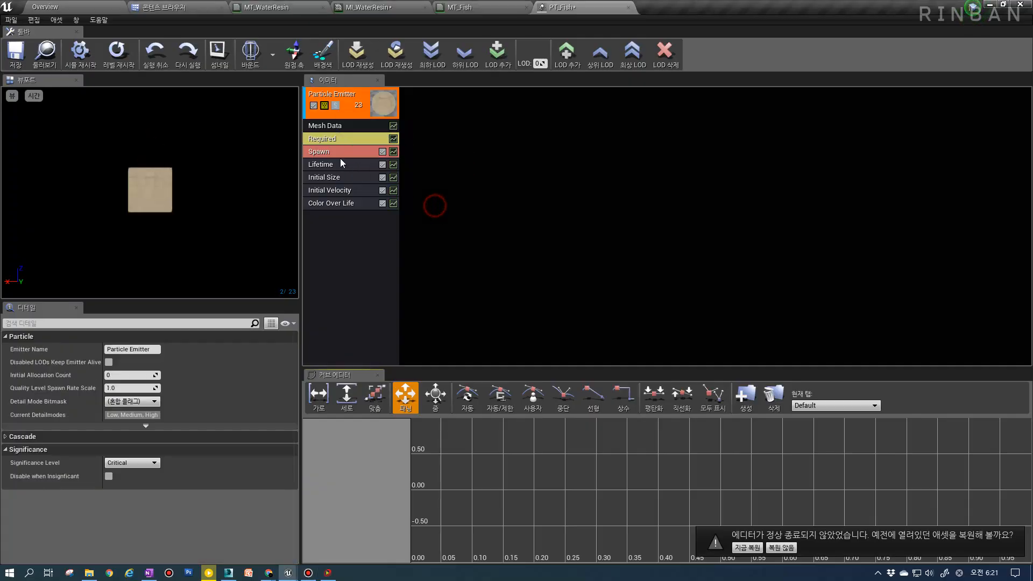
{"action": "left_click", "coordinate": [349, 129]}
{"action": "left_click", "coordinate": [109, 432]}
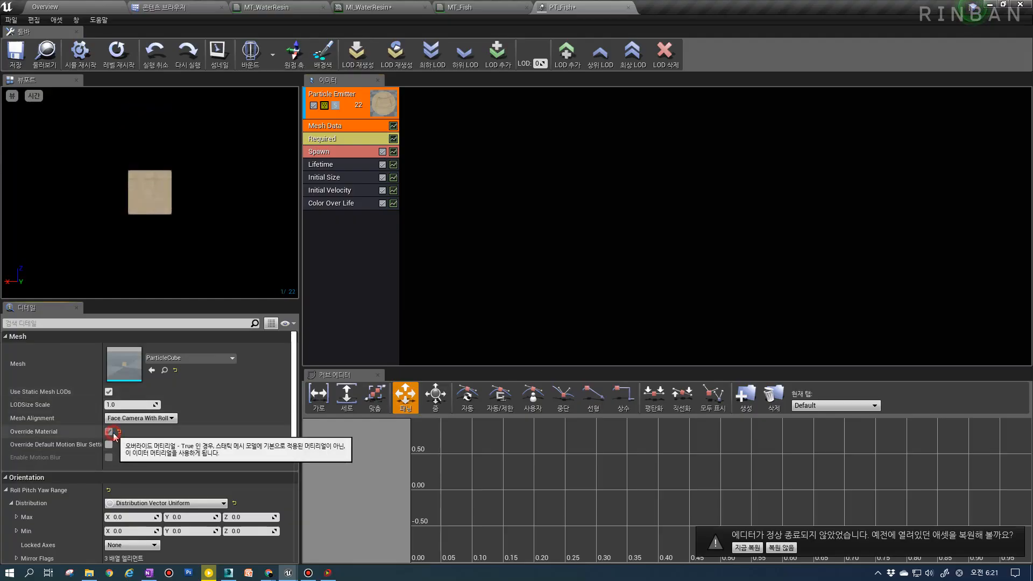
Assign the MT_Fish material to the emitter in the Required module
{"action": "left_click", "coordinate": [334, 138]}
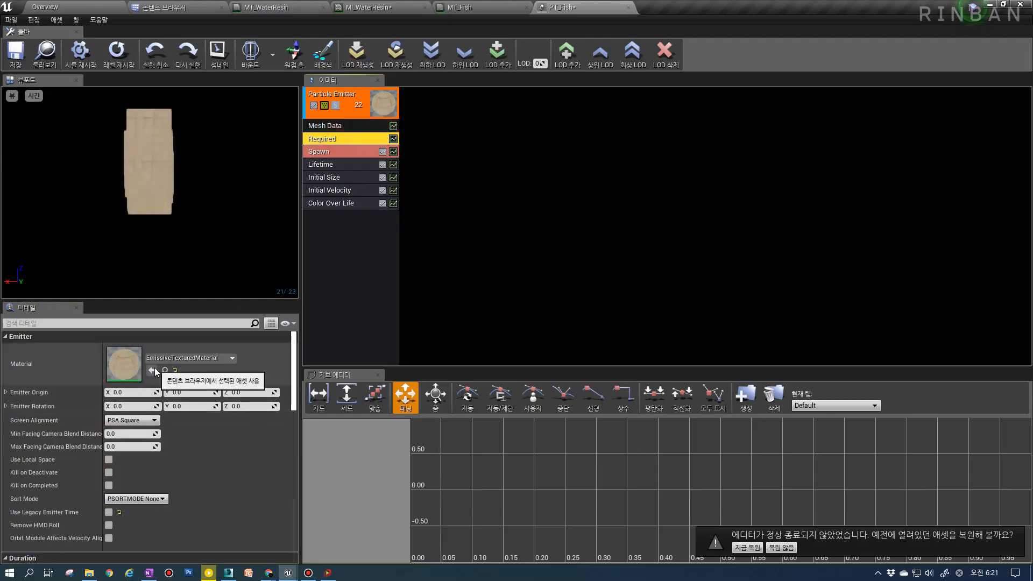
{"action": "left_click", "coordinate": [487, 9]}
{"action": "left_click", "coordinate": [164, 7]}
{"action": "left_click", "coordinate": [562, 7]}
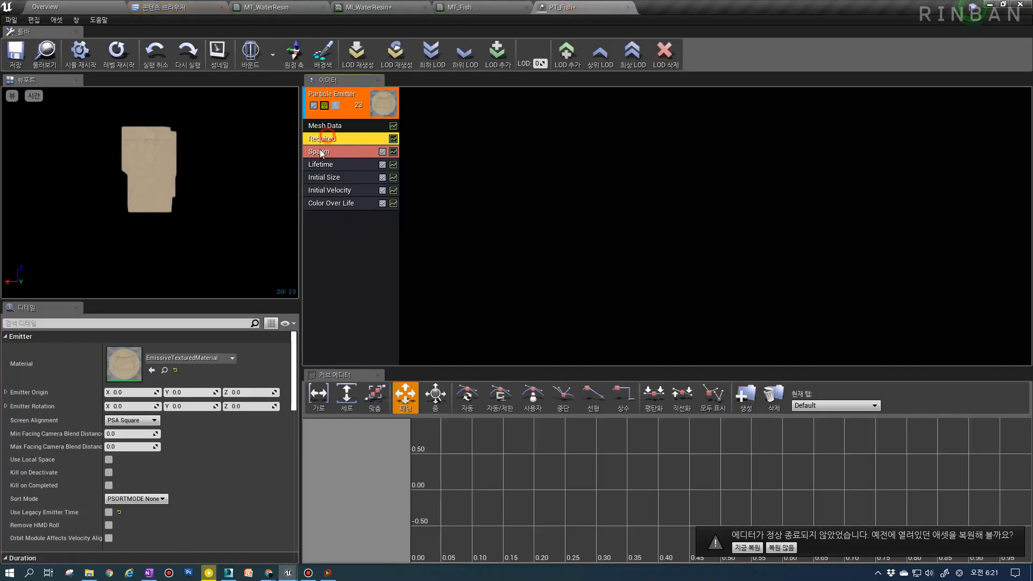
{"action": "left_click", "coordinate": [152, 370]}
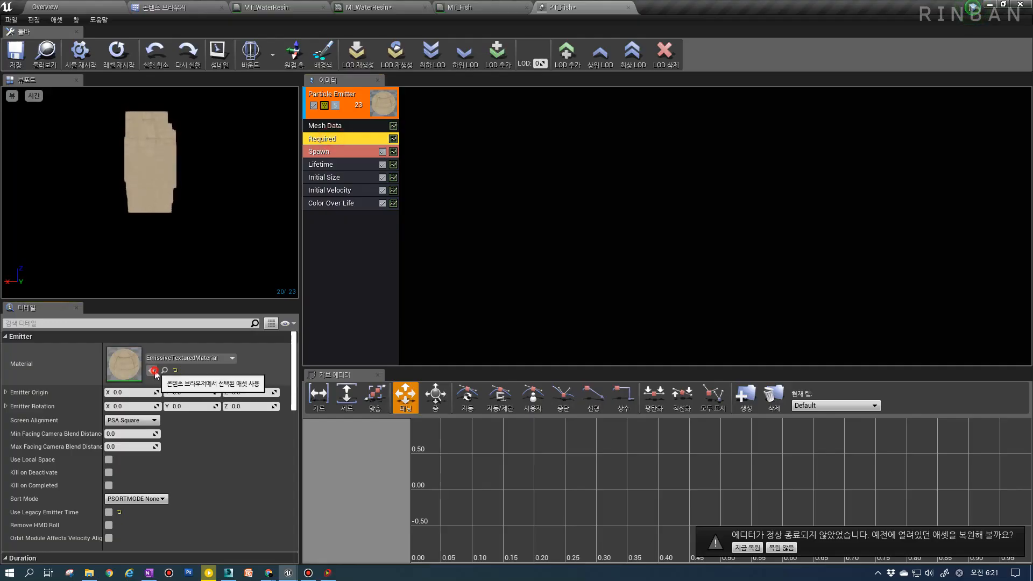
Delete the Initial Velocity module and set the Spawn module's Rate Scale constant to 0
{"action": "left_click", "coordinate": [325, 190]}
{"action": "key", "text": "Delete"}
{"action": "left_click", "coordinate": [346, 155]}
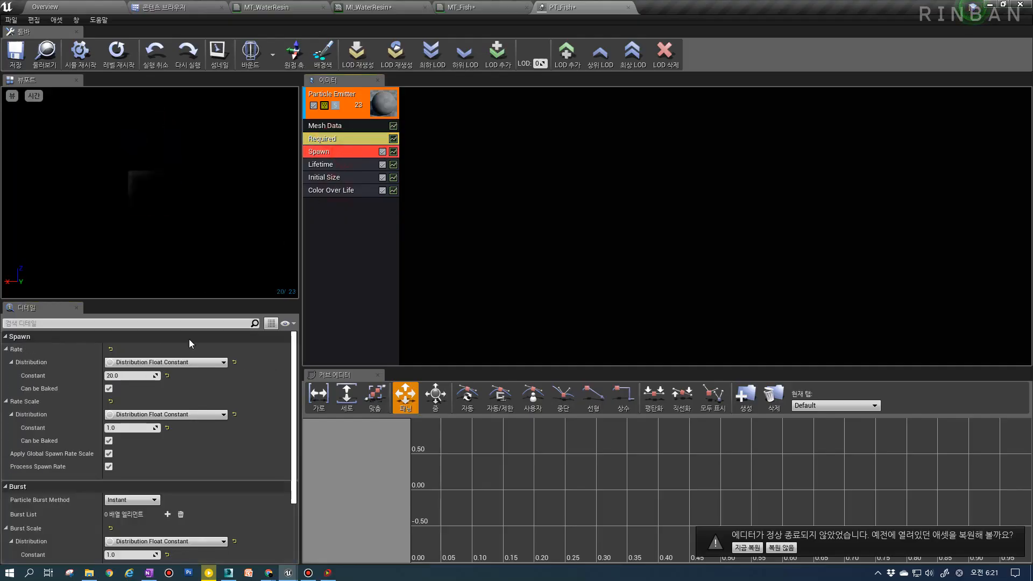
{"action": "left_click", "coordinate": [131, 376]}
{"action": "left_click", "coordinate": [132, 428]}
{"action": "type", "text": "0"}
{"action": "key", "text": "Return"}
Add a Burst List entry to the Spawn module with a Count of 1
{"action": "scroll", "coordinate": [167, 447], "scroll_direction": "down", "scroll_amount": 3}
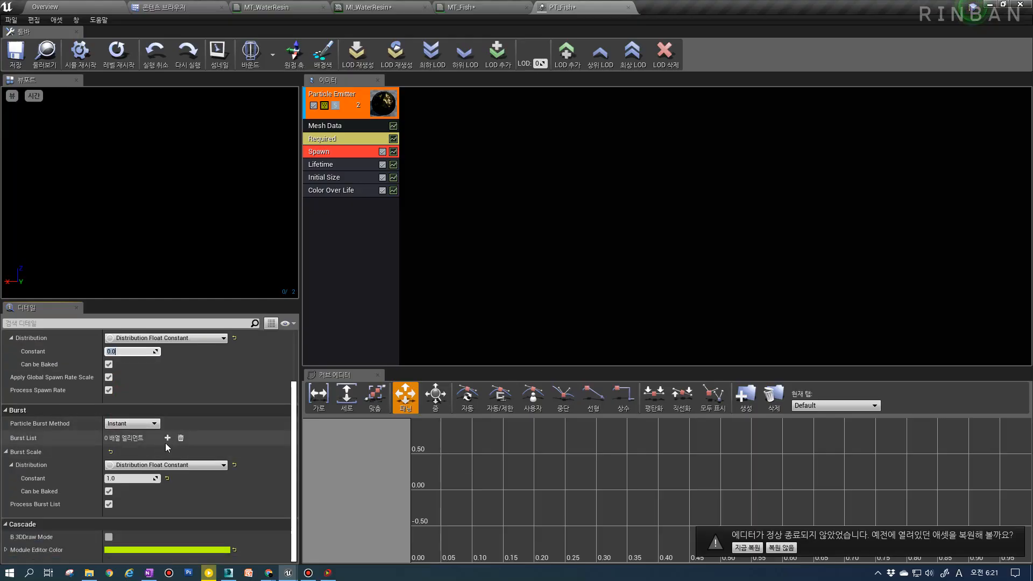
{"action": "left_click", "coordinate": [167, 438]}
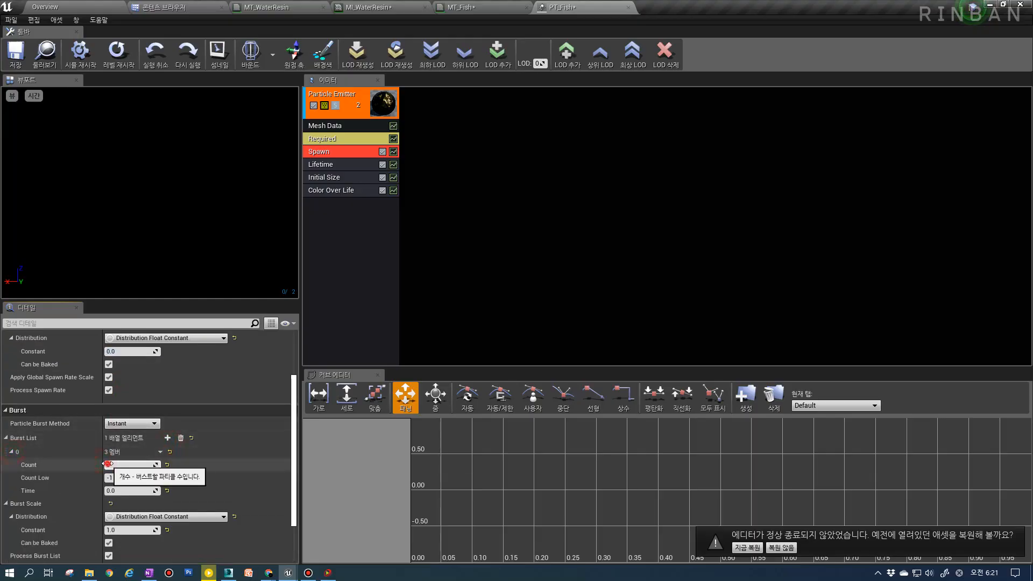
{"action": "left_click", "coordinate": [106, 464]}
{"action": "type", "text": "1"}
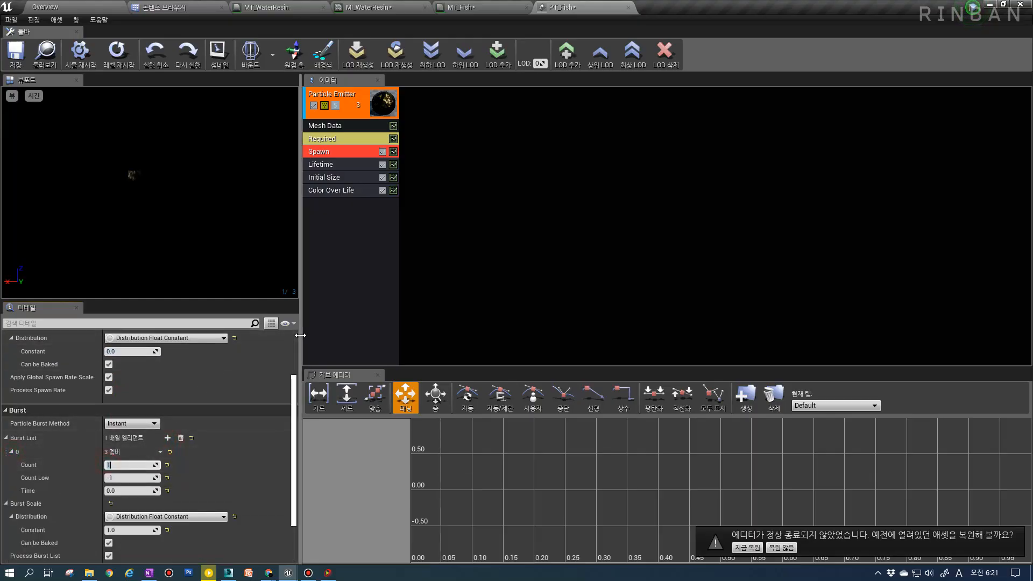
Set the minimum value of the Lifetime module's uniform distribution to 0.9
{"action": "left_click", "coordinate": [312, 163]}
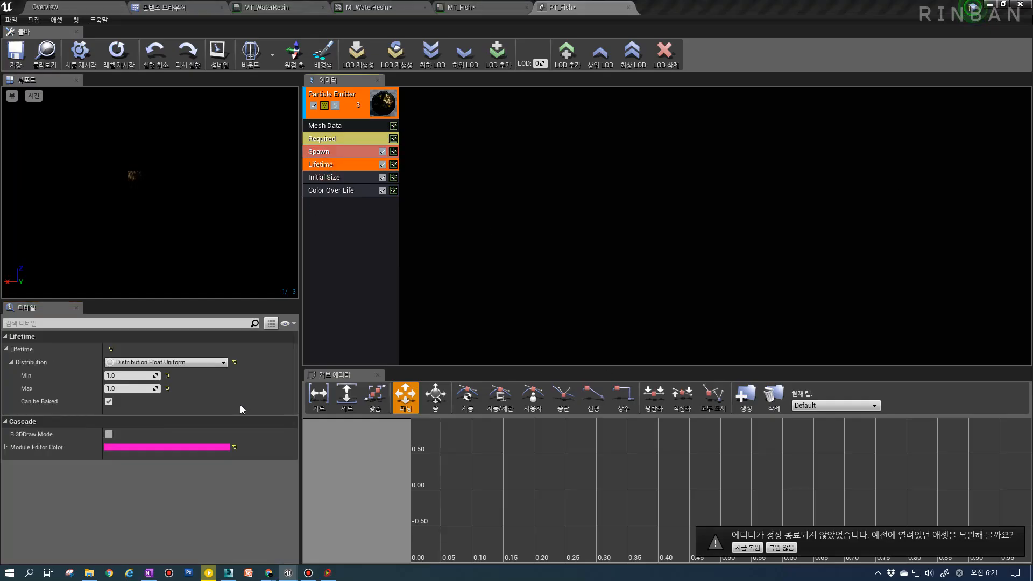
{"action": "left_click", "coordinate": [129, 376]}
{"action": "type", "text": "0.9"}
{"action": "key", "text": "Return"}
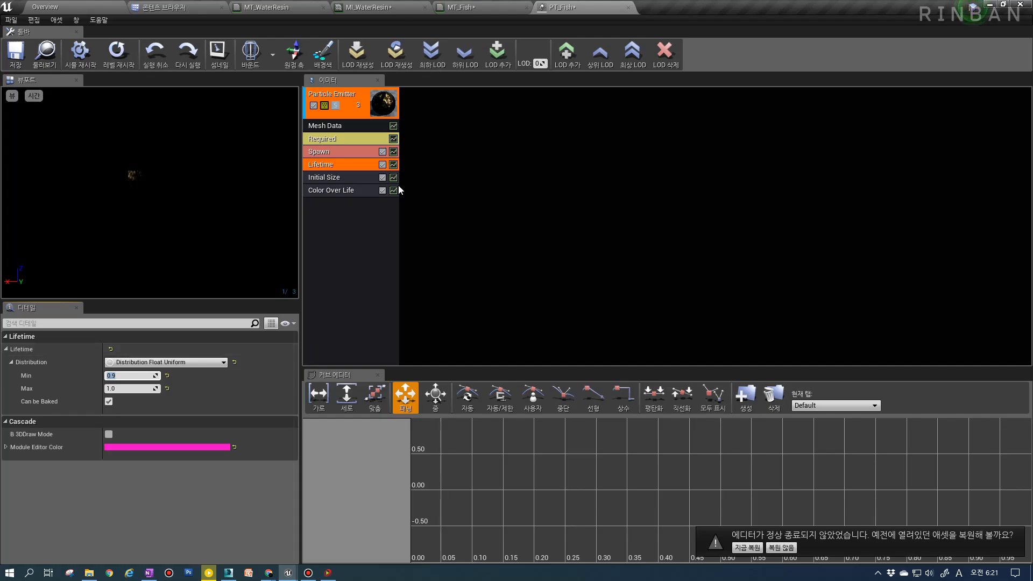
Change the Initial Size module's distribution to Distribution Vector Constant and set X, Y and Z to 0.8
{"action": "left_click", "coordinate": [359, 179]}
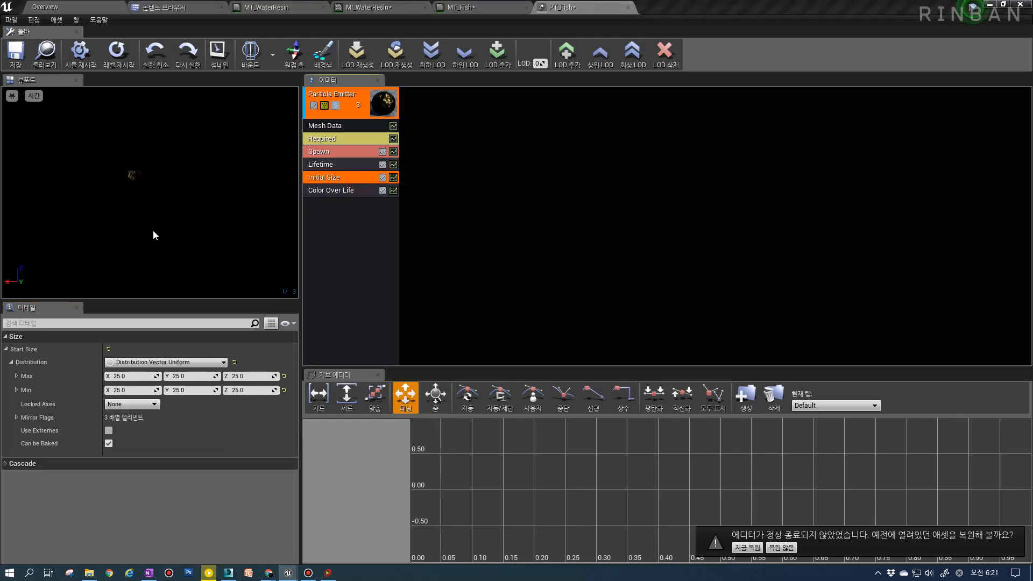
{"action": "left_click", "coordinate": [141, 364]}
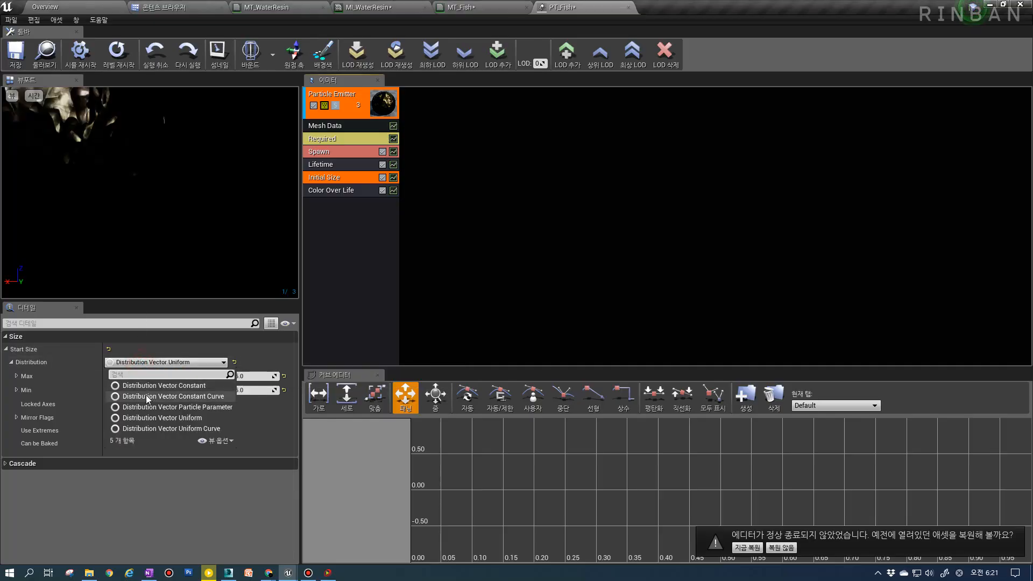
{"action": "left_click", "coordinate": [164, 417]}
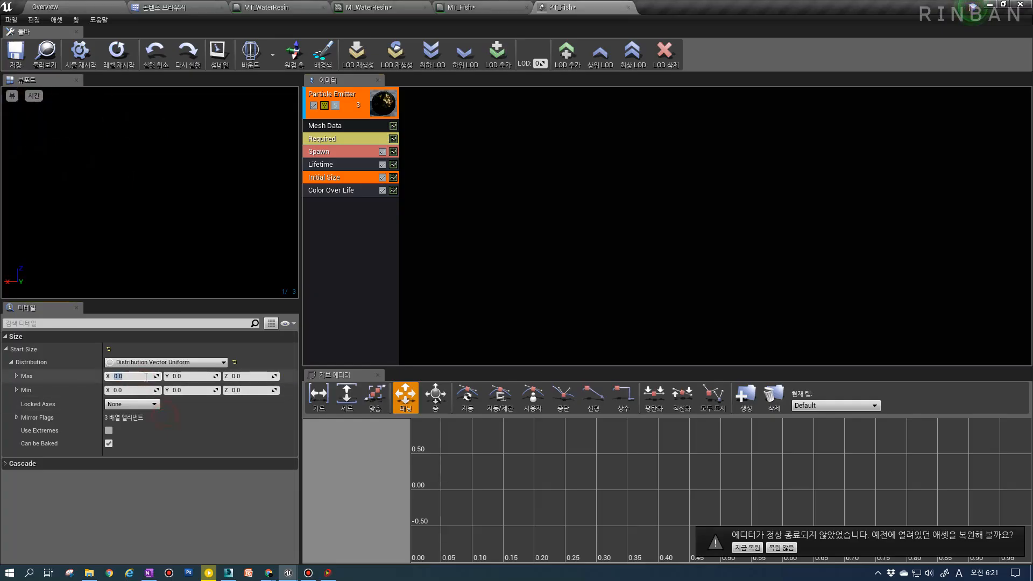
{"action": "left_click", "coordinate": [162, 362]}
{"action": "left_click", "coordinate": [130, 377]}
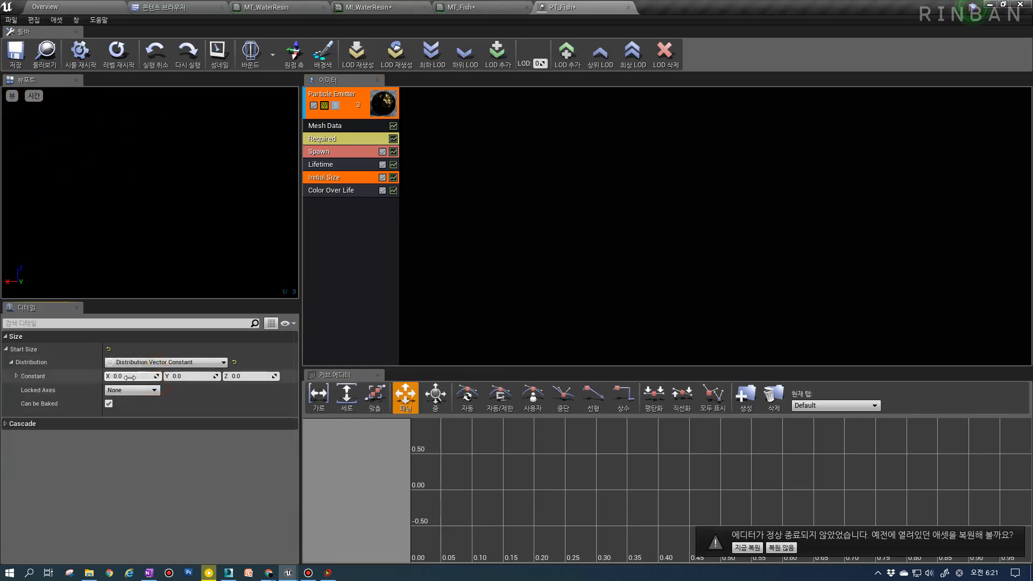
{"action": "type", "text": "0.8"}
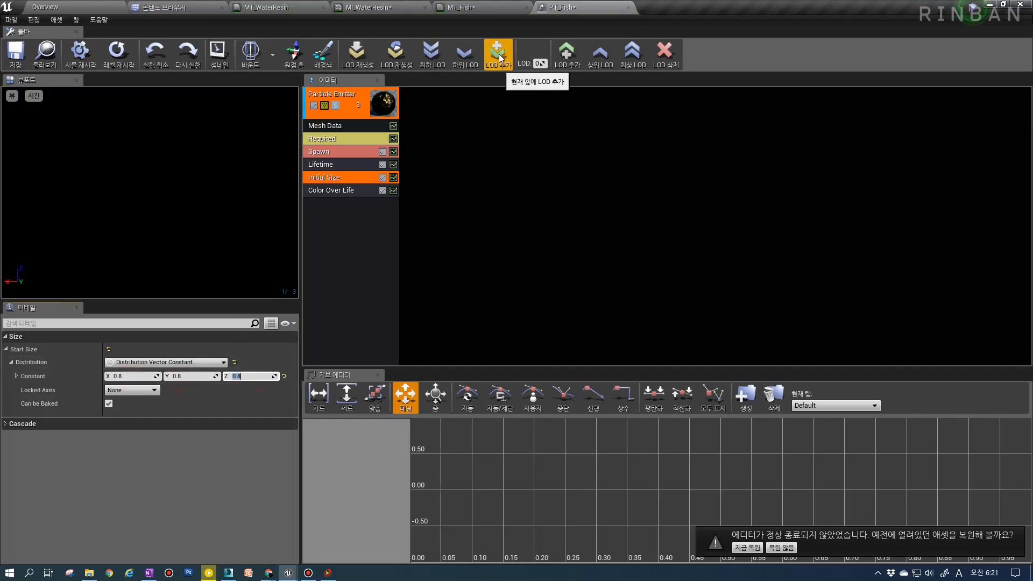
Change the particle preview's background color from black to grey
{"action": "left_click", "coordinate": [323, 63]}
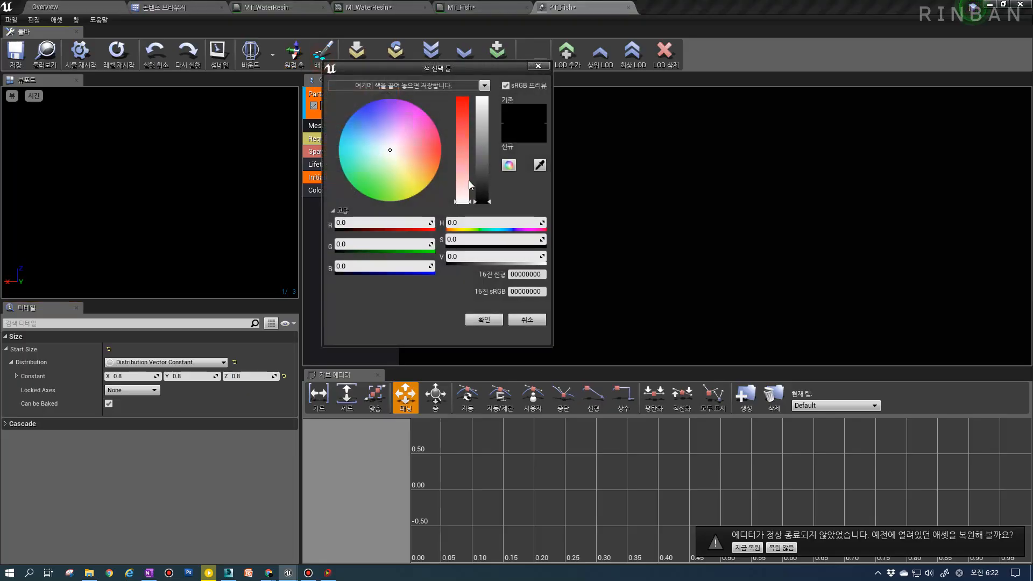
{"action": "left_click", "coordinate": [482, 180]}
{"action": "left_click", "coordinate": [483, 321]}
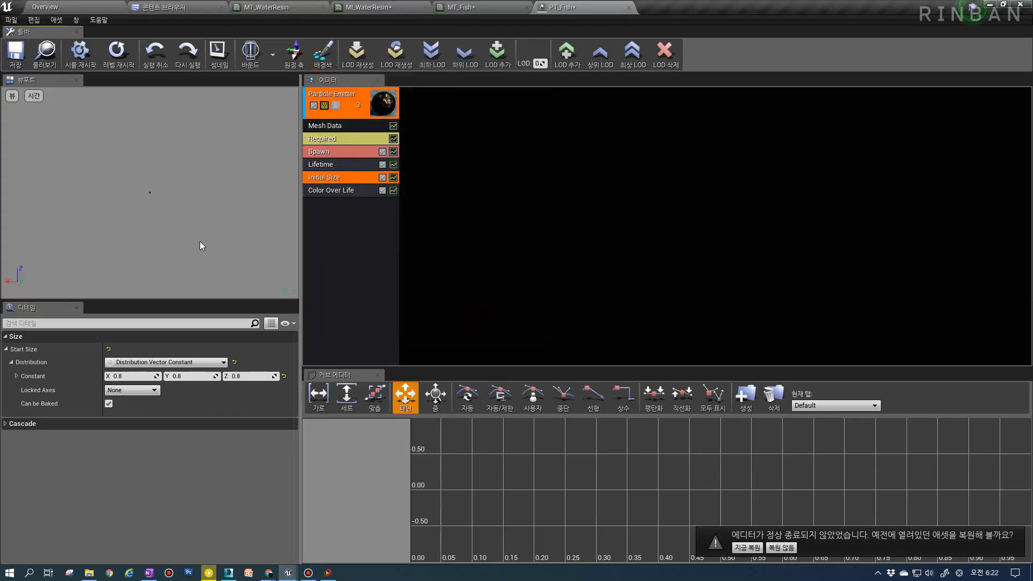
Assign the SM_WaterFish_01 mesh from the 3_1LevelEffect_2 StaticMesh folder to the emitter's Mesh Data module
{"action": "left_click", "coordinate": [365, 126]}
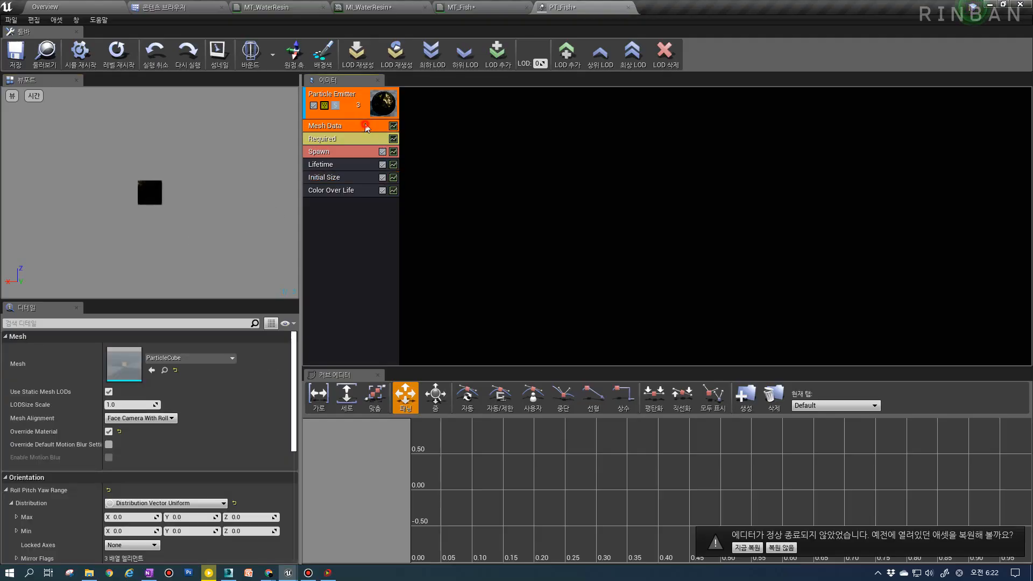
{"action": "left_click", "coordinate": [390, 7]}
{"action": "left_click", "coordinate": [312, 7]}
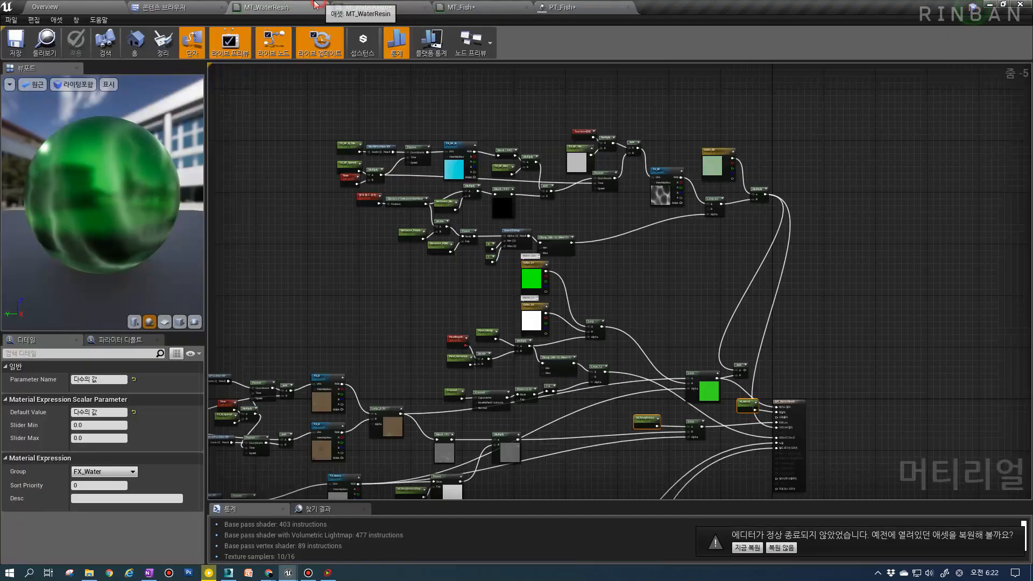
{"action": "left_click", "coordinate": [444, 6]}
{"action": "left_click", "coordinate": [190, 5]}
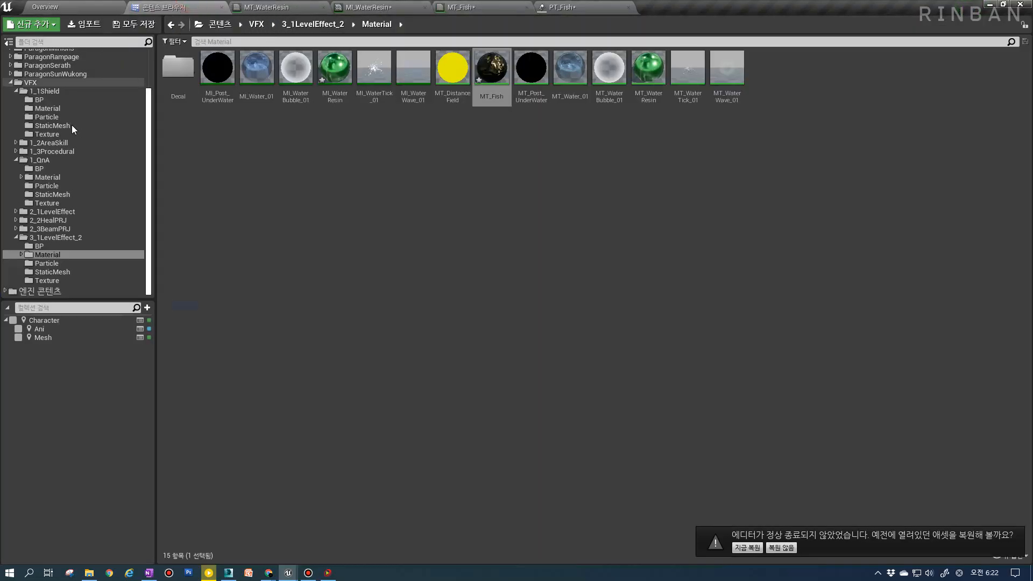
{"action": "left_click", "coordinate": [52, 272]}
{"action": "left_click", "coordinate": [257, 67]}
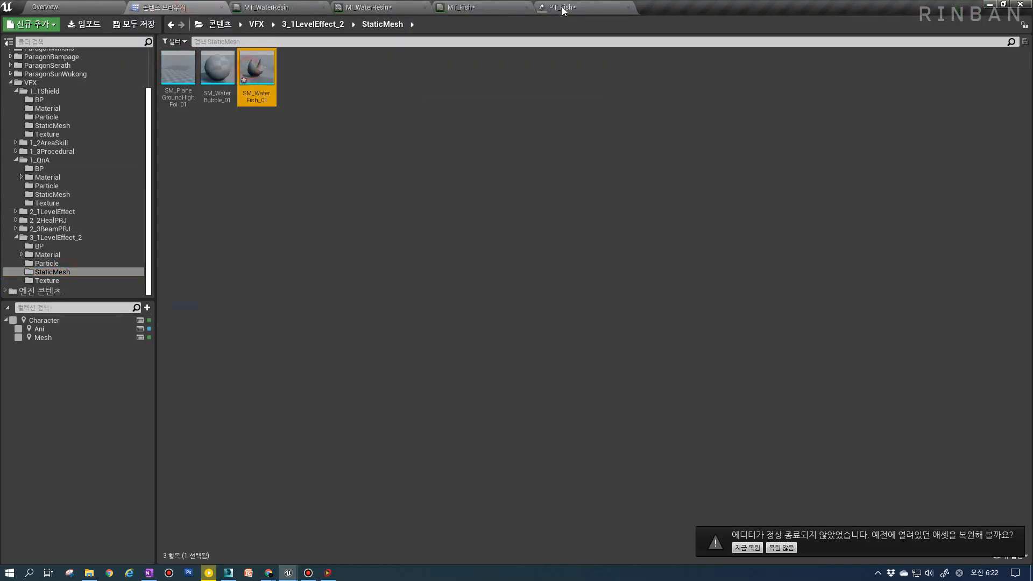
{"action": "left_click", "coordinate": [586, 7]}
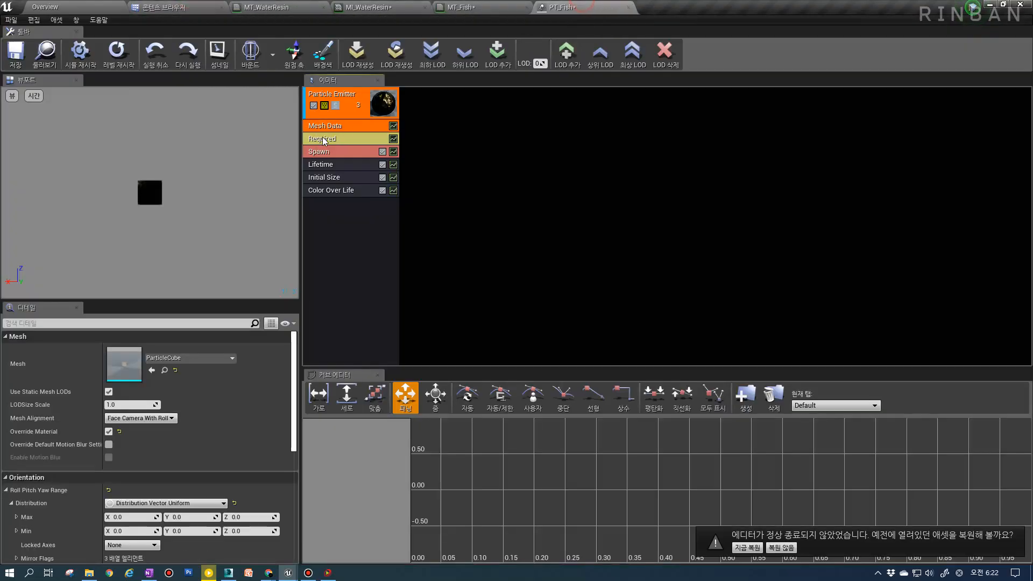
{"action": "left_click", "coordinate": [152, 370]}
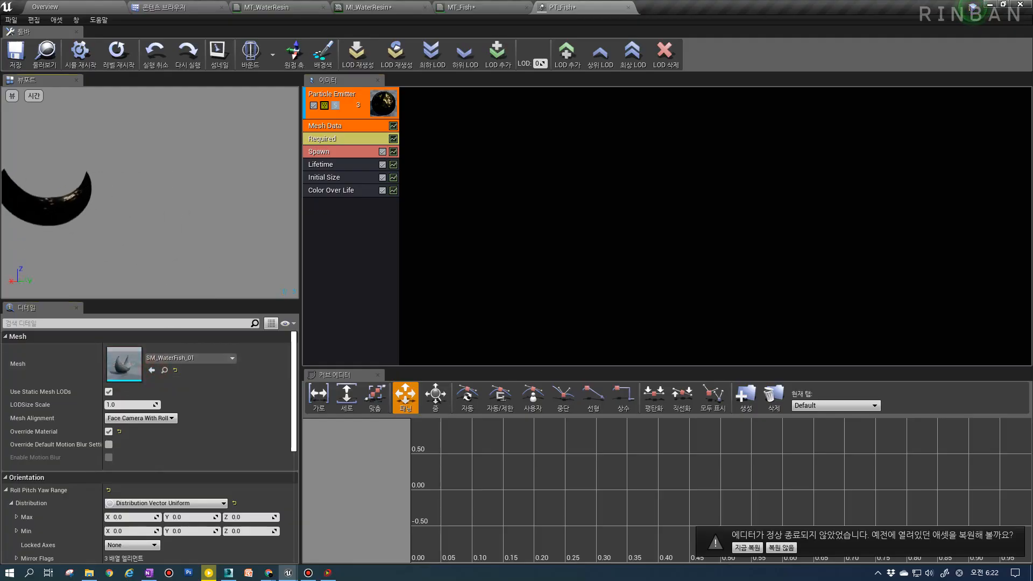
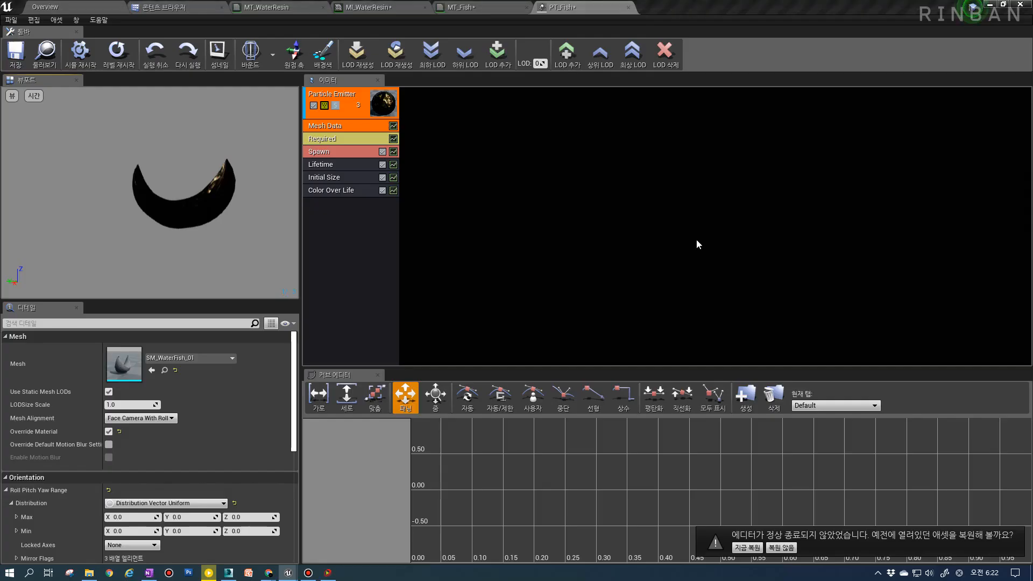
Open the Color Over Life module's settings to examine its color curve points
{"action": "left_click", "coordinate": [339, 191]}
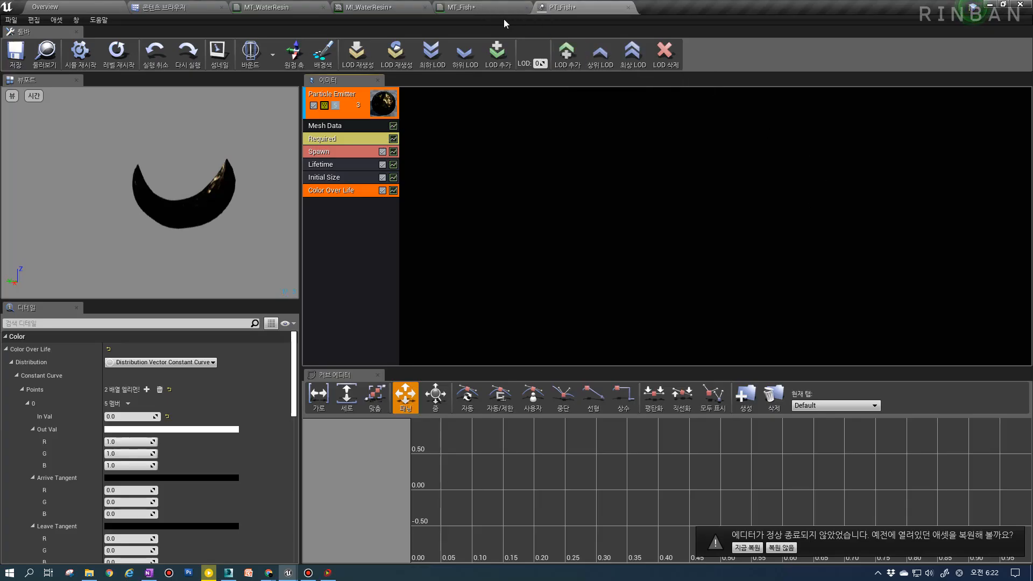
{"action": "mouse_move", "coordinate": [482, 6]}
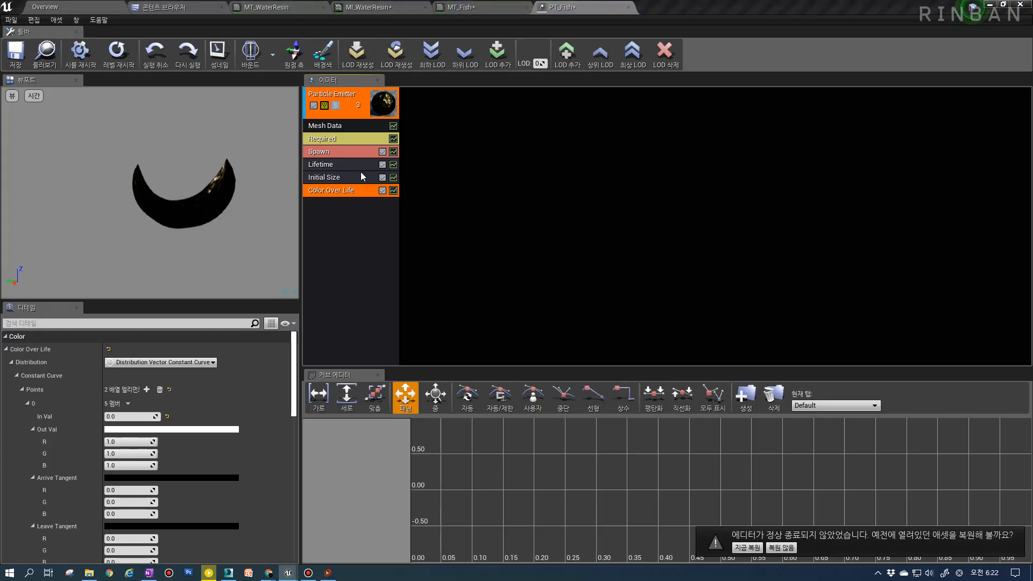
{"action": "left_click", "coordinate": [136, 442]}
{"action": "type", "text": "55"}
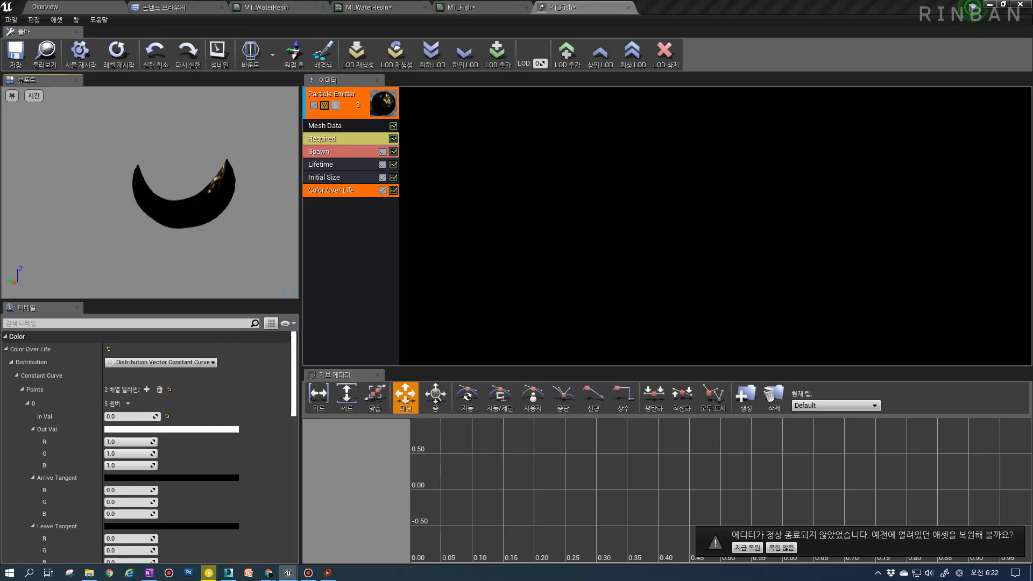
Add an Init Mesh Rotation Rate module to the particle emitter
{"action": "left_click", "coordinate": [340, 241]}
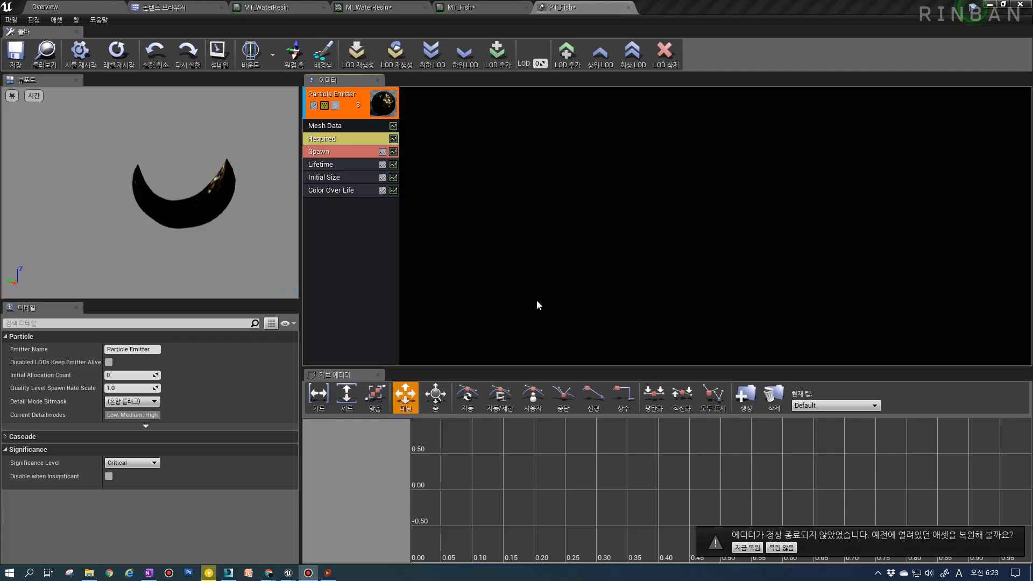
{"action": "right_click", "coordinate": [339, 218]}
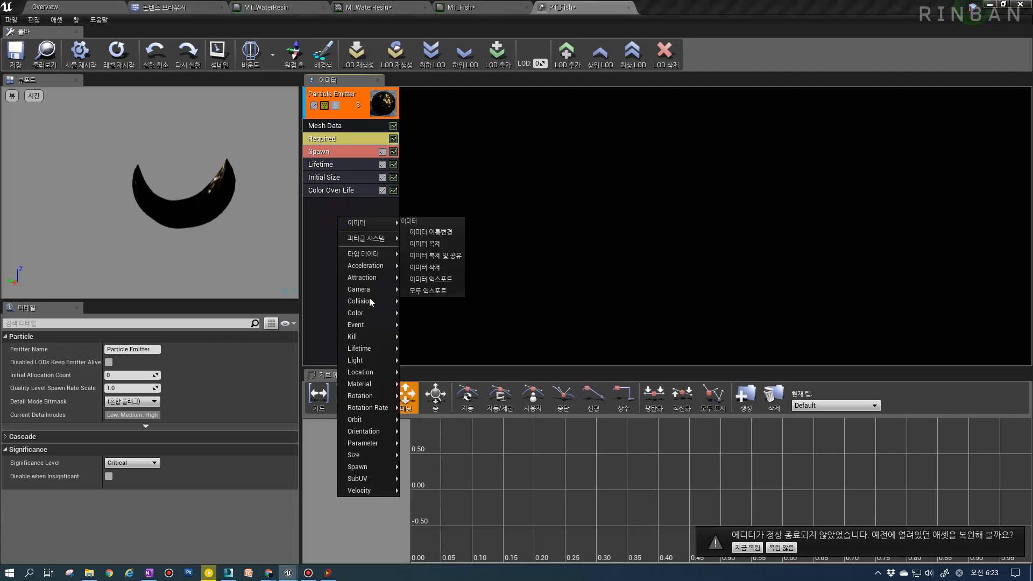
{"action": "mouse_move", "coordinate": [387, 396]}
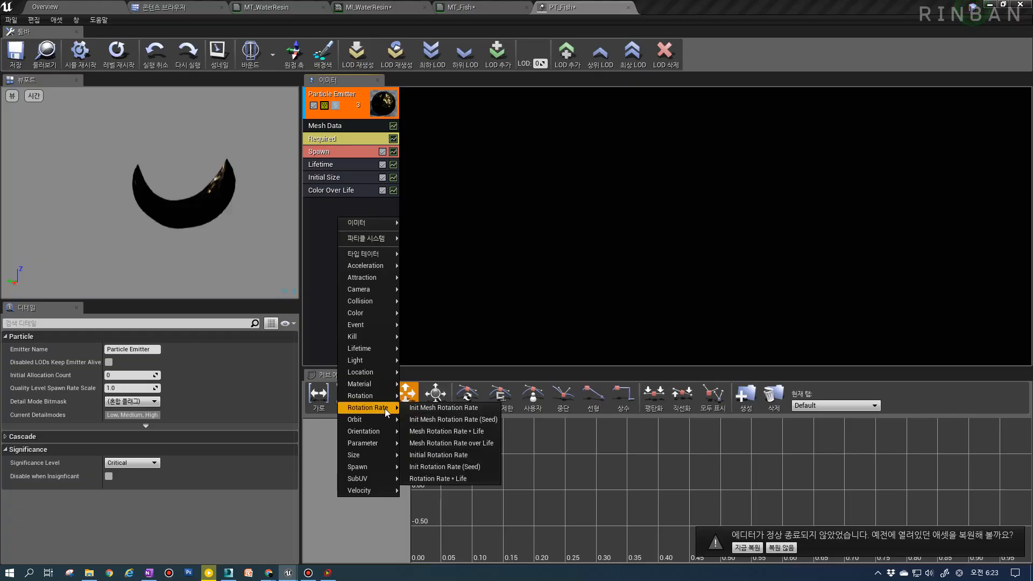
{"action": "left_click", "coordinate": [453, 408]}
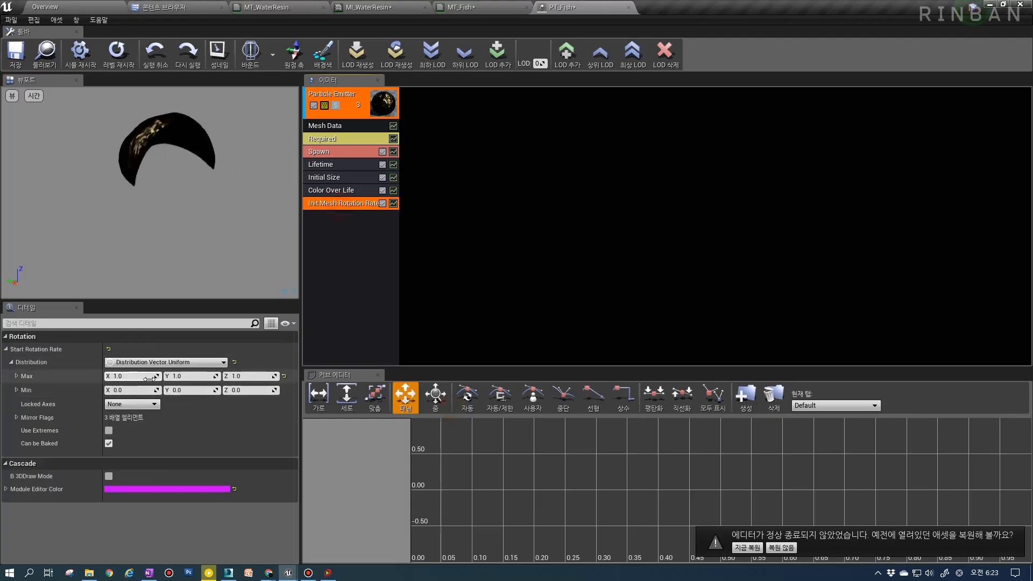
Set the uniform Start Rotation Rate maximum to X 1.0, Y 0.0 and Z 0.0
{"action": "left_click", "coordinate": [129, 377]}
{"action": "type", "text": "0"}
{"action": "key", "text": "Return"}
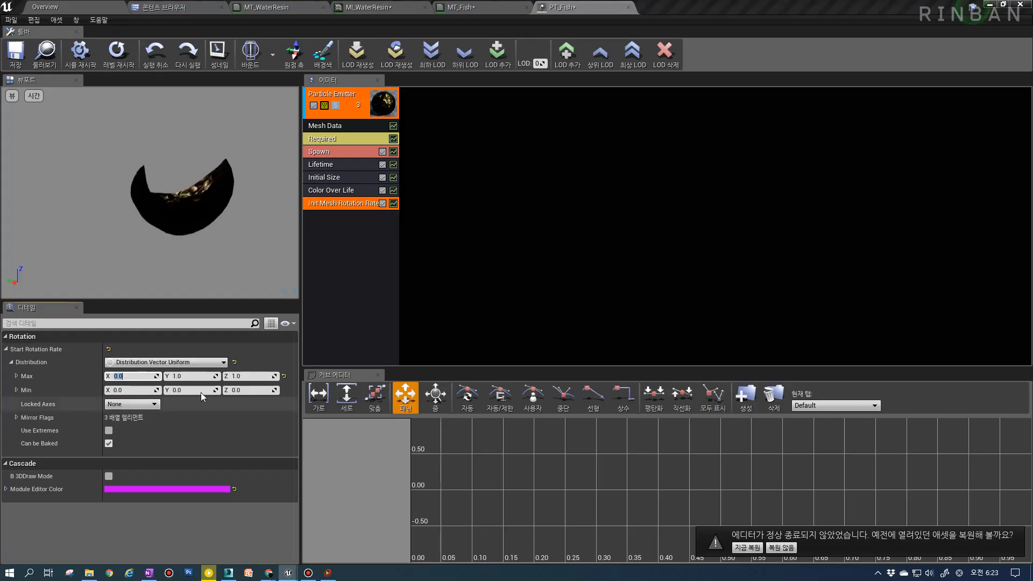
{"action": "left_click", "coordinate": [188, 376]}
{"action": "type", "text": "0"}
{"action": "left_click", "coordinate": [253, 376]}
{"action": "type", "text": "0"}
{"action": "key", "text": "Return"}
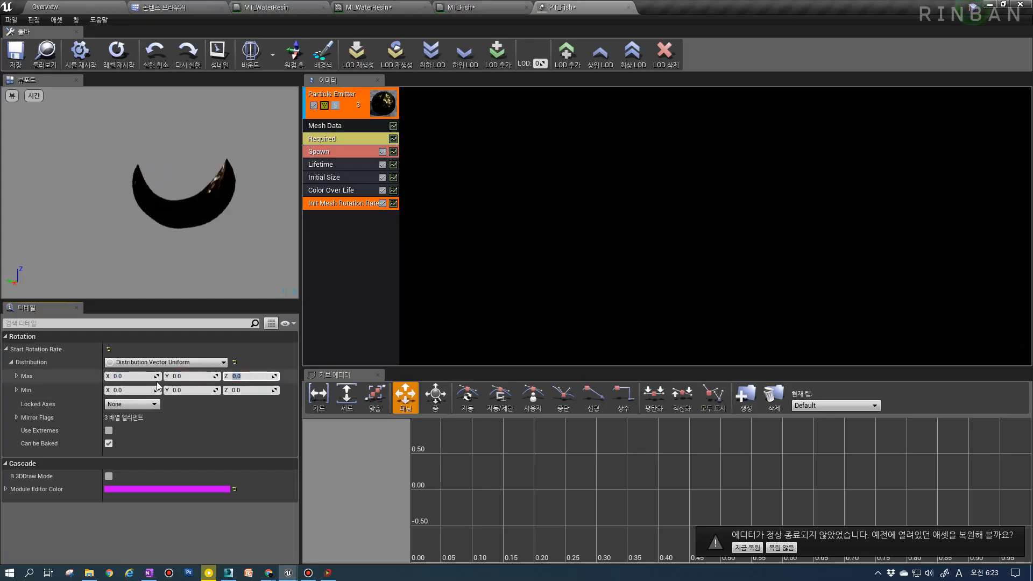
{"action": "left_click", "coordinate": [135, 379]}
{"action": "type", "text": "1"}
{"action": "key", "text": "Return"}
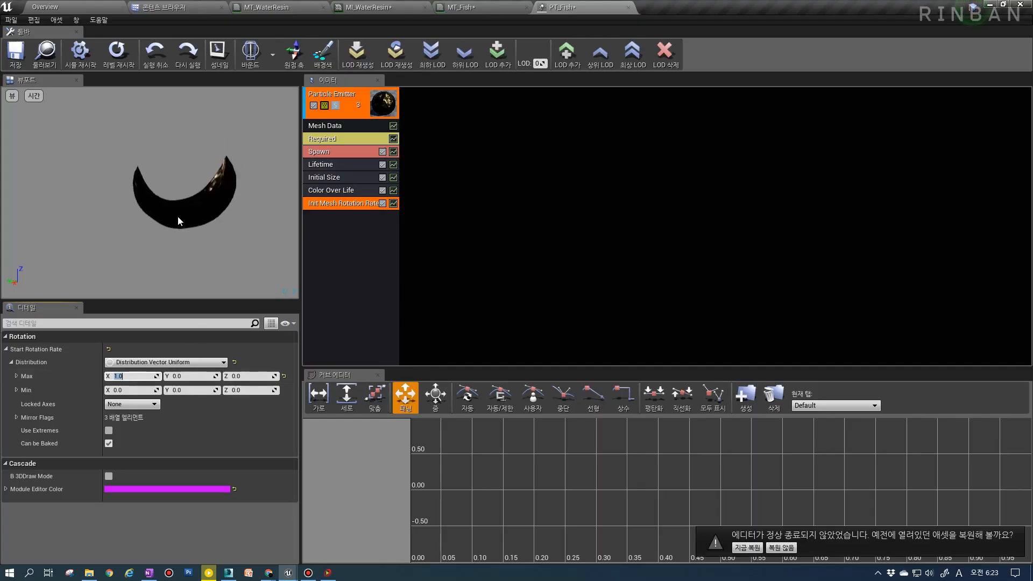
Change the Start Rotation Rate distribution to Distribution Vector Constant and set its X constant to 1.0
{"action": "left_click", "coordinate": [160, 362]}
{"action": "left_click", "coordinate": [162, 385]}
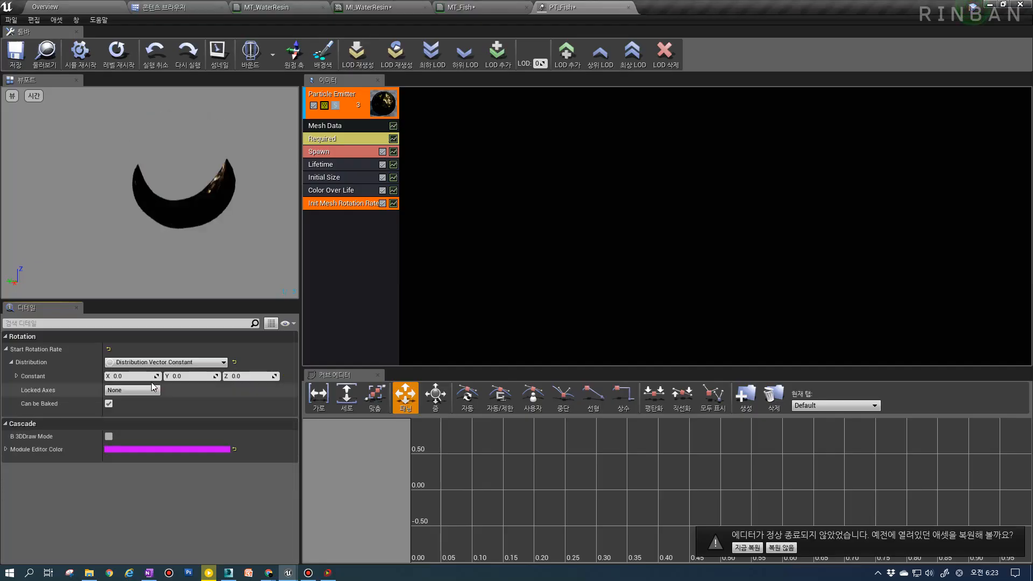
{"action": "left_click", "coordinate": [137, 377]}
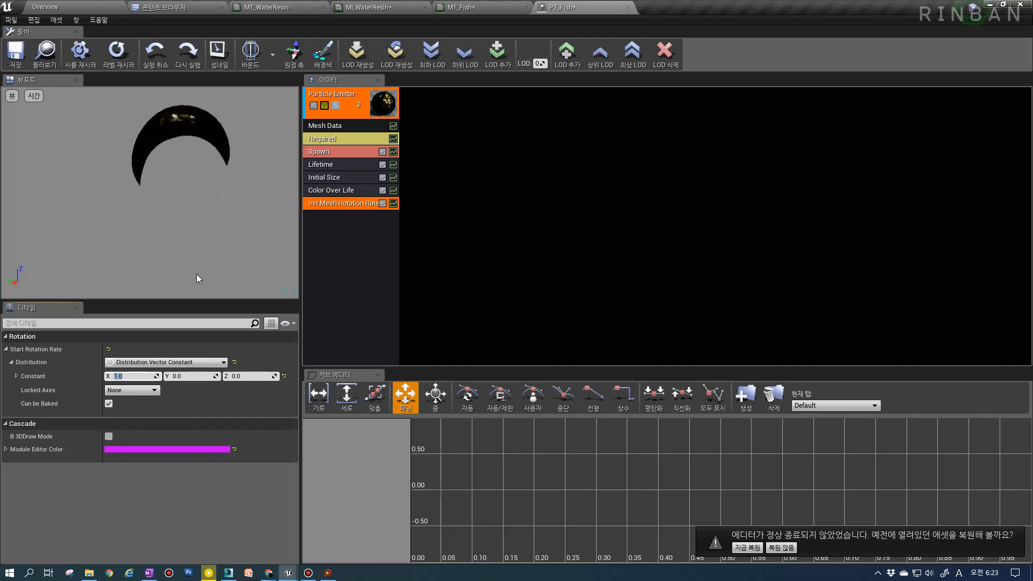
Try 0.2 for the Start Rotation Rate's Y constant, and settle on 0.1
{"action": "left_click", "coordinate": [194, 376]}
{"action": "type", "text": "0.2"}
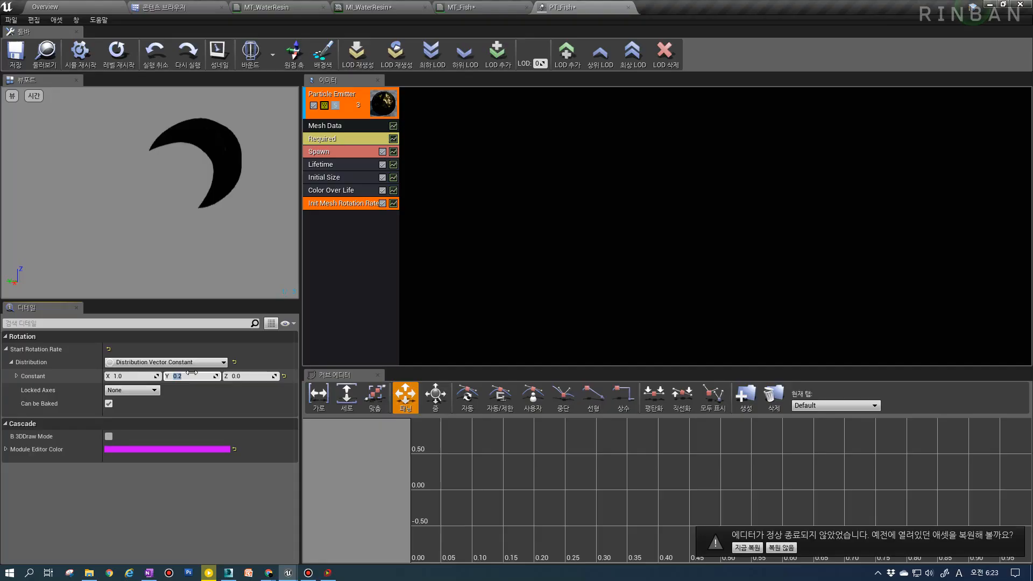
{"action": "key", "text": "Return"}
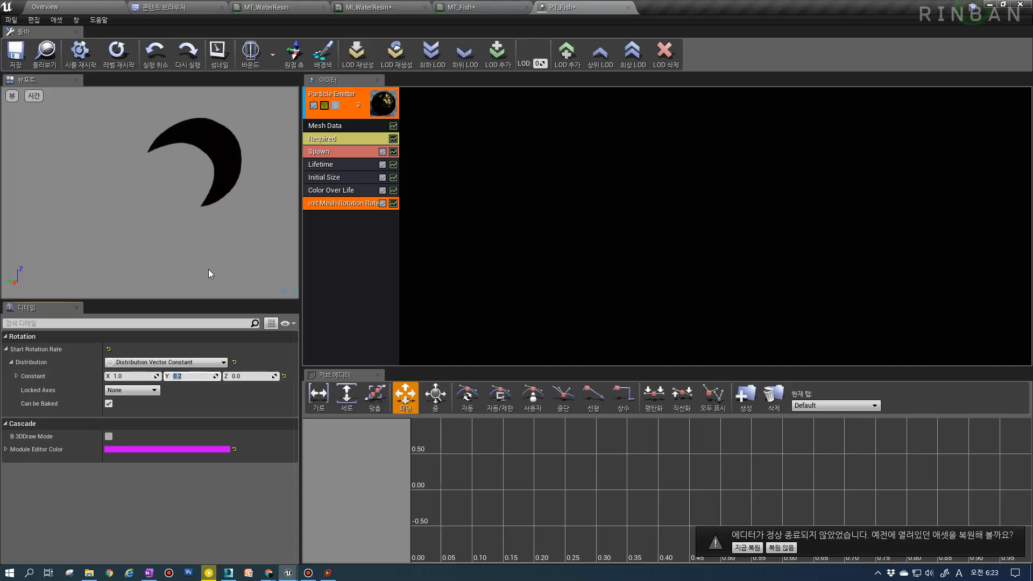
{"action": "type", "text": "0.1"}
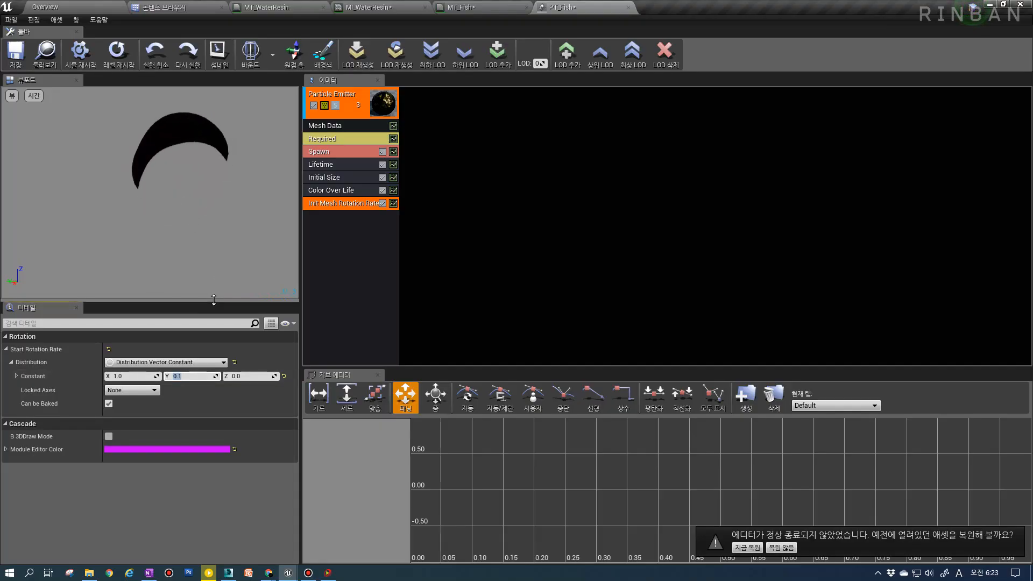
{"action": "key", "text": "Return"}
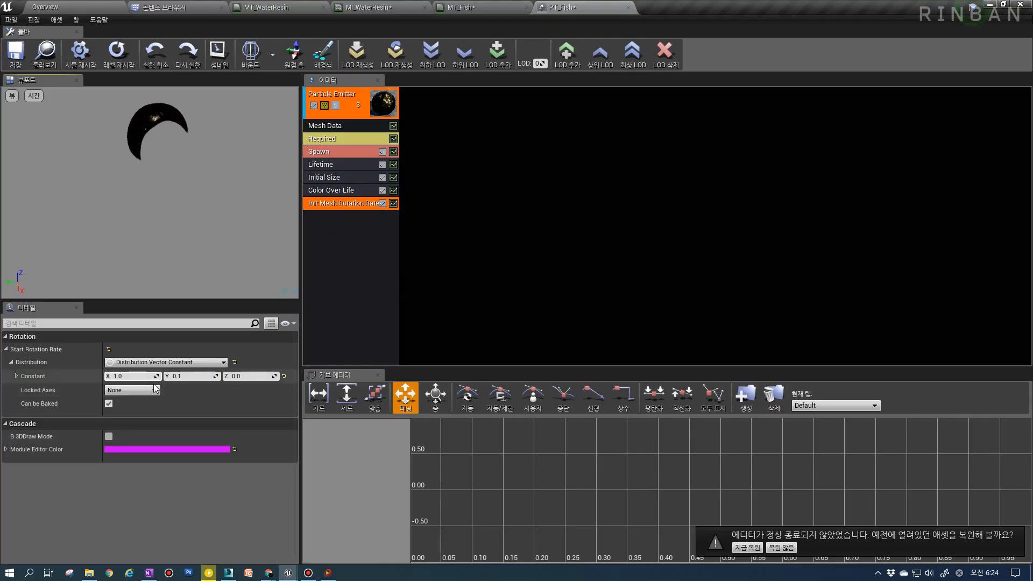
Try a Start Rotation Rate X constant of 0
{"action": "left_click", "coordinate": [138, 376]}
{"action": "type", "text": "0"}
{"action": "key", "text": "Return"}
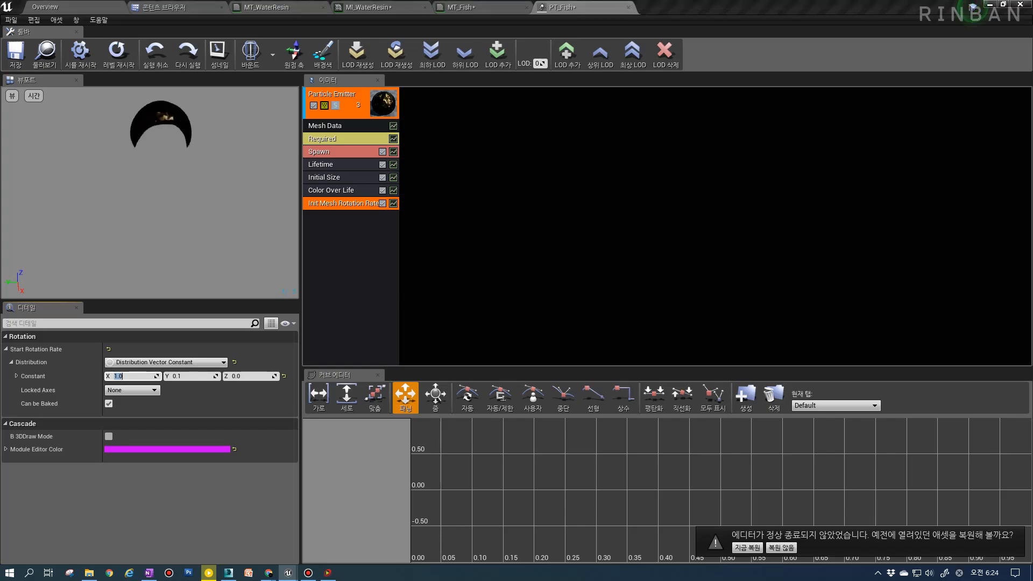
Add an Init Mesh Rotation module to the particle emitter
{"action": "right_click", "coordinate": [330, 232]}
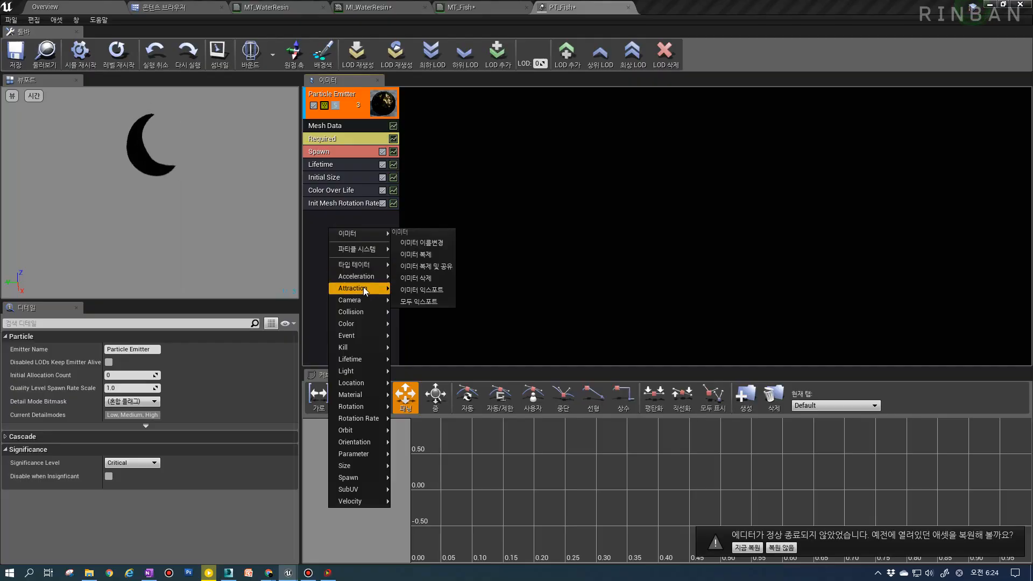
{"action": "mouse_move", "coordinate": [375, 406]}
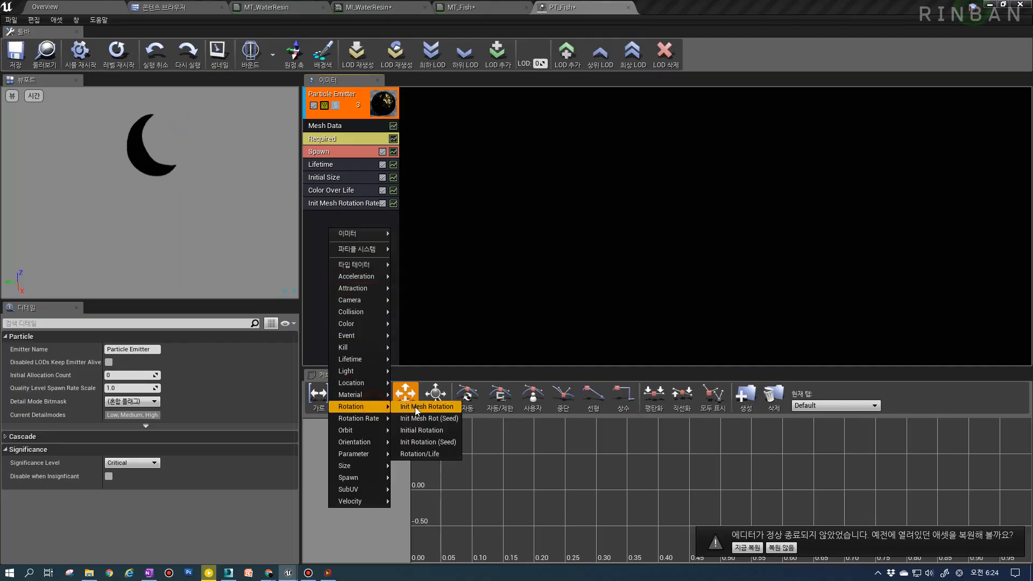
{"action": "left_click", "coordinate": [425, 408]}
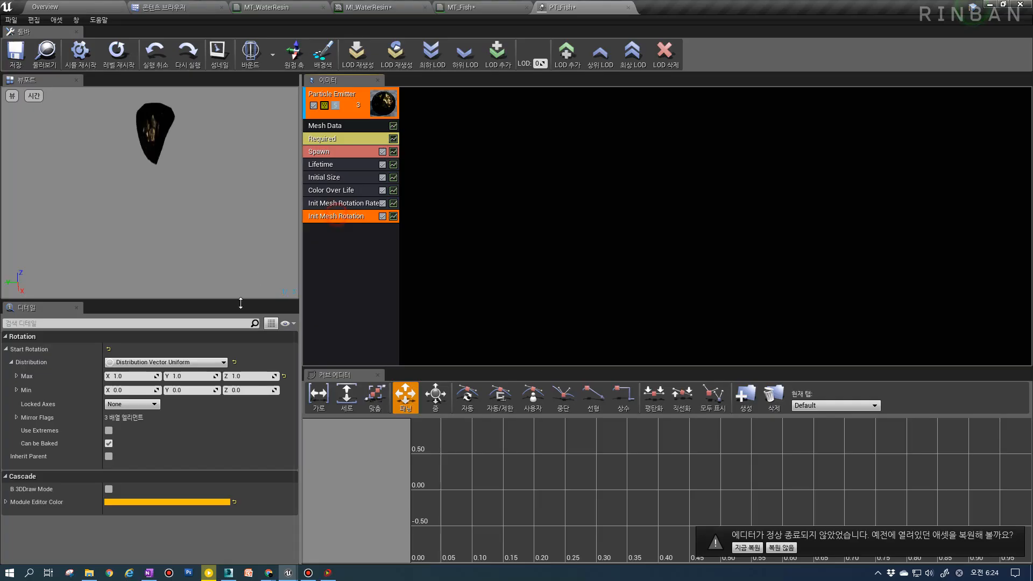
Set the Start Rotation maximum to X 0.0, Y 0.0 and Z 1.0 in the Init Mesh Rotation module
{"action": "left_click", "coordinate": [131, 380]}
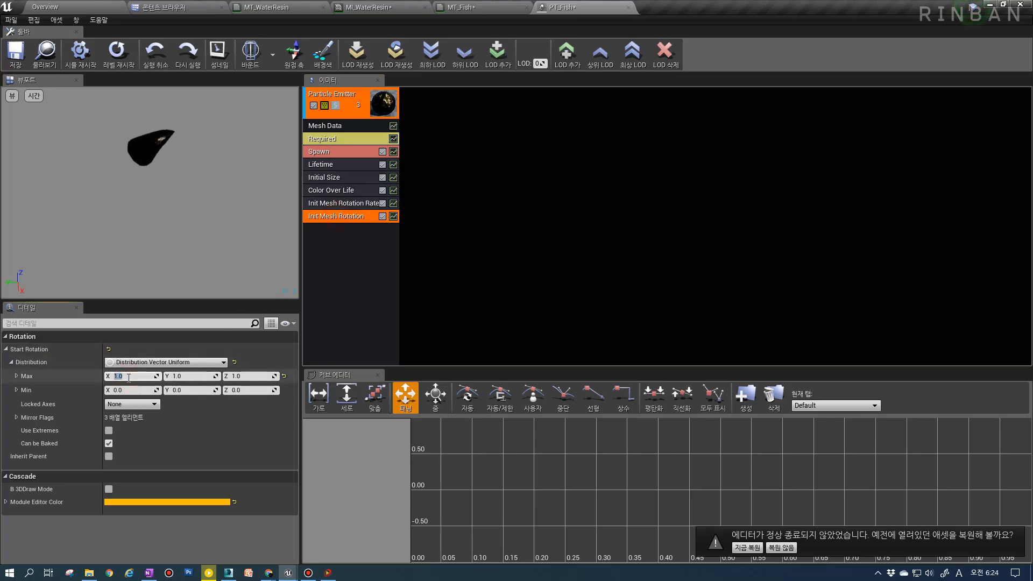
{"action": "type", "text": "0"}
{"action": "key", "text": "Tab"}
{"action": "type", "text": "0"}
{"action": "key", "text": "Tab"}
{"action": "type", "text": "0"}
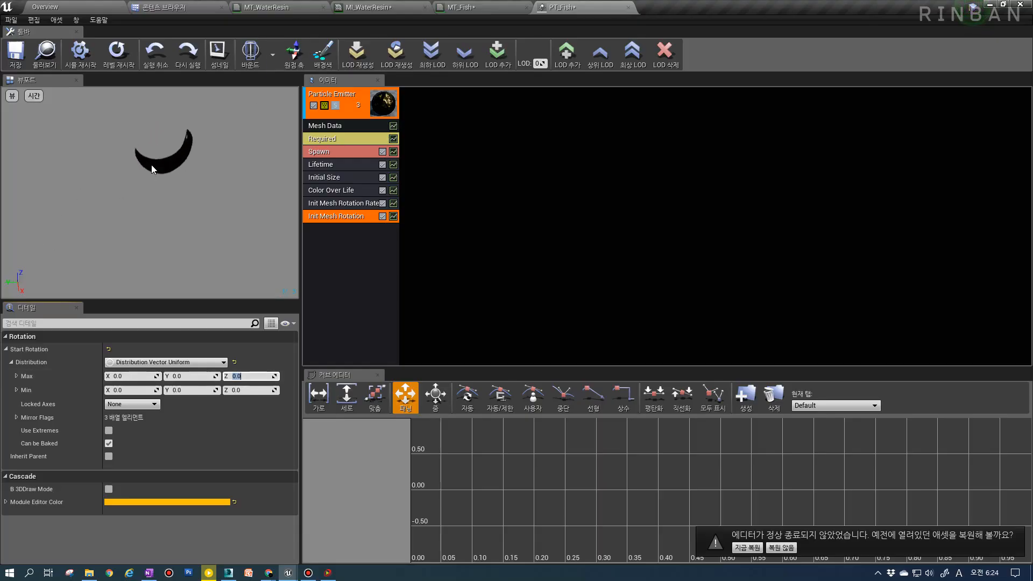
{"action": "type", "text": "1"}
{"action": "key", "text": "Return"}
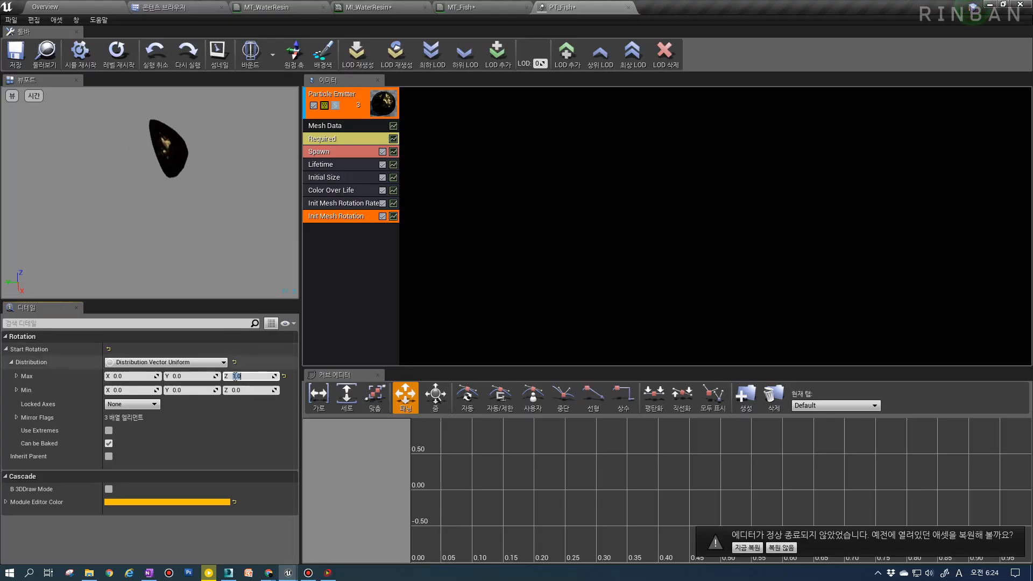
Try a Start Rotation maximum of 1.0 on the Y axis only, with Z at 0.0
{"action": "left_click", "coordinate": [186, 376]}
{"action": "type", "text": "1"}
{"action": "key", "text": "Return"}
Try a Start Rotation maximum of 1.0 on the X axis only, with Y set to 0.0
{"action": "left_click", "coordinate": [186, 376]}
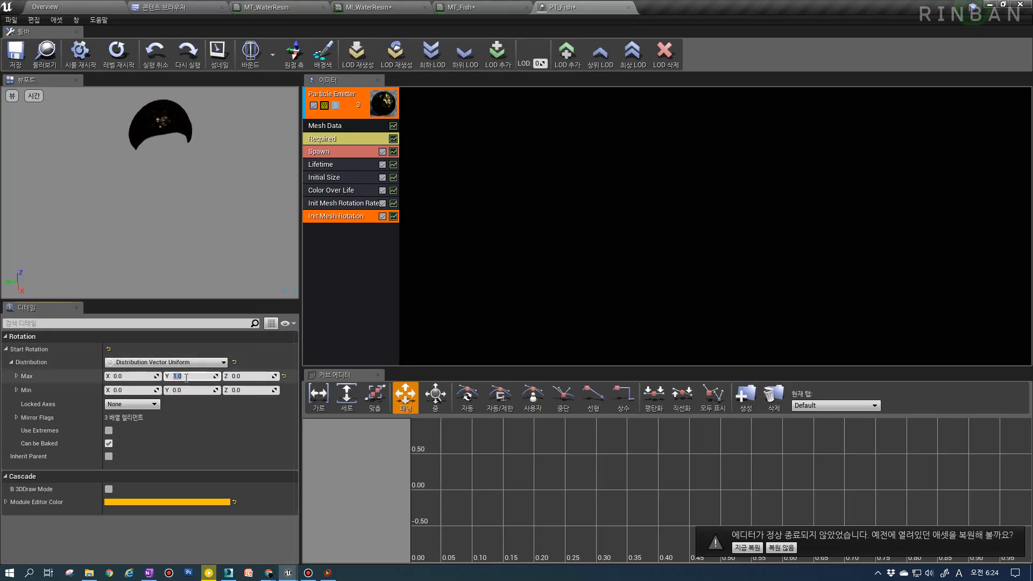
{"action": "type", "text": "0"}
{"action": "left_click", "coordinate": [136, 376]}
{"action": "type", "text": "1"}
{"action": "key", "text": "Return"}
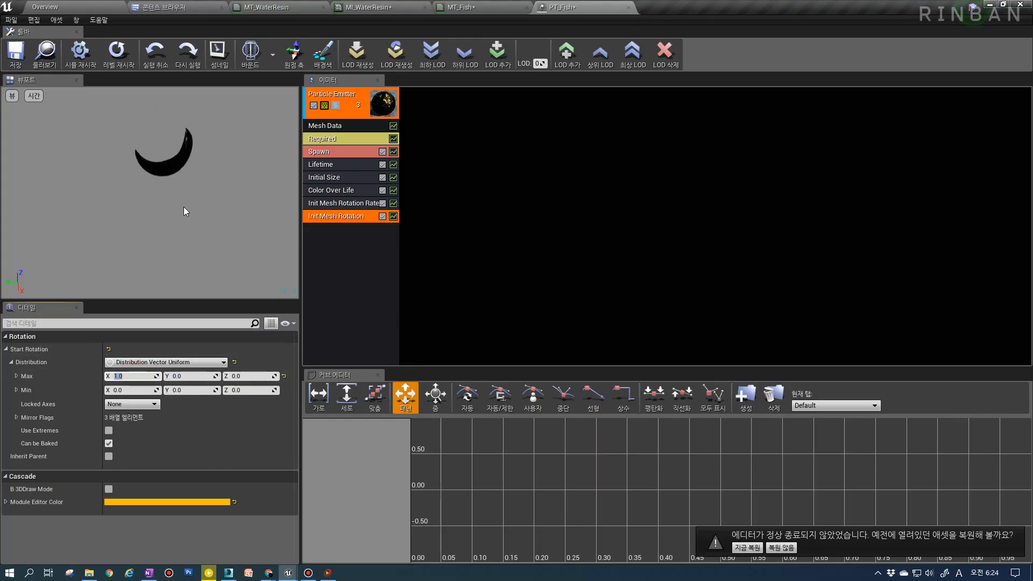
{"action": "left_click", "coordinate": [184, 207]}
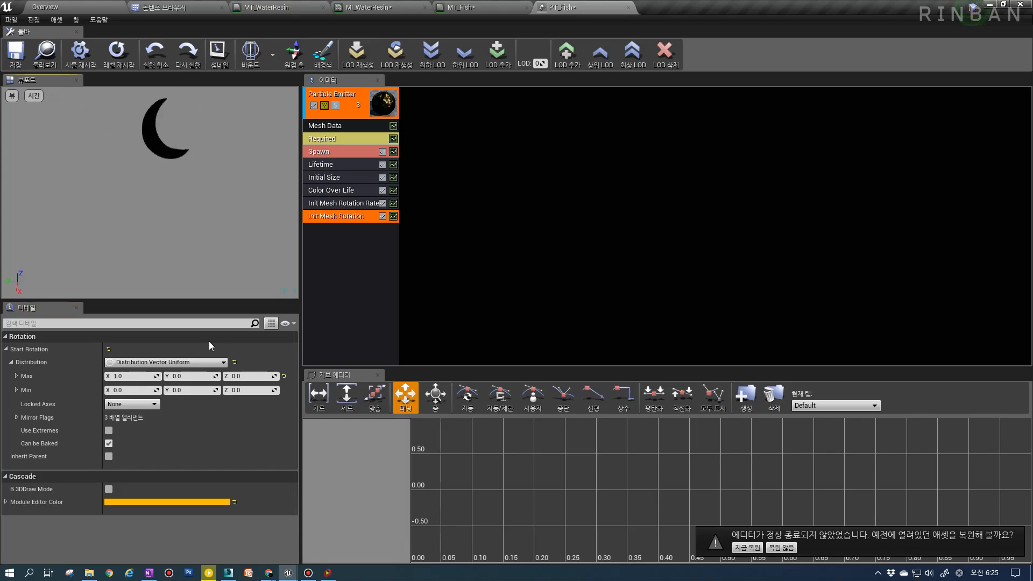
Set the Start Rotation maximum to 0.0 on X and 1.0 on Z
{"action": "type", "text": "0"}
{"action": "key", "text": "Tab"}
{"action": "key", "text": "Tab"}
{"action": "type", "text": "1"}
{"action": "key", "text": "Return"}
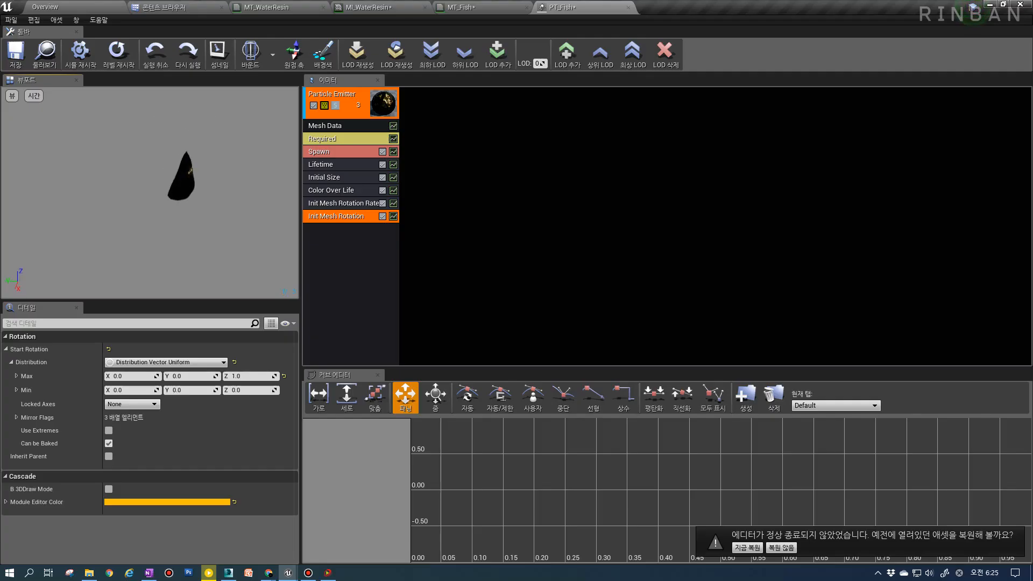
Place the PT_Fish particle system on the water in the Overview level and raise it slightly
{"action": "left_click", "coordinate": [34, 67]}
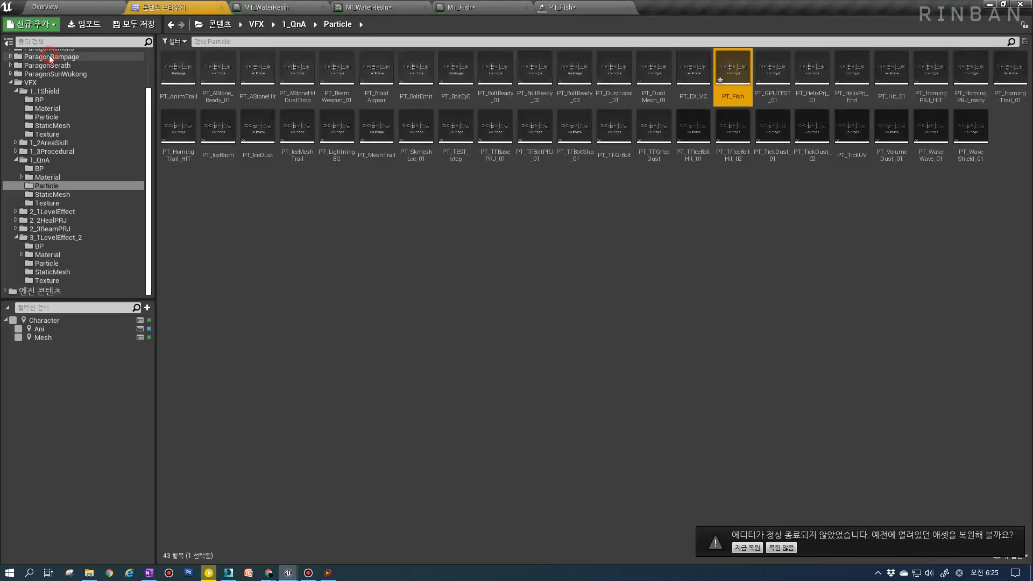
{"action": "left_click", "coordinate": [559, 7]}
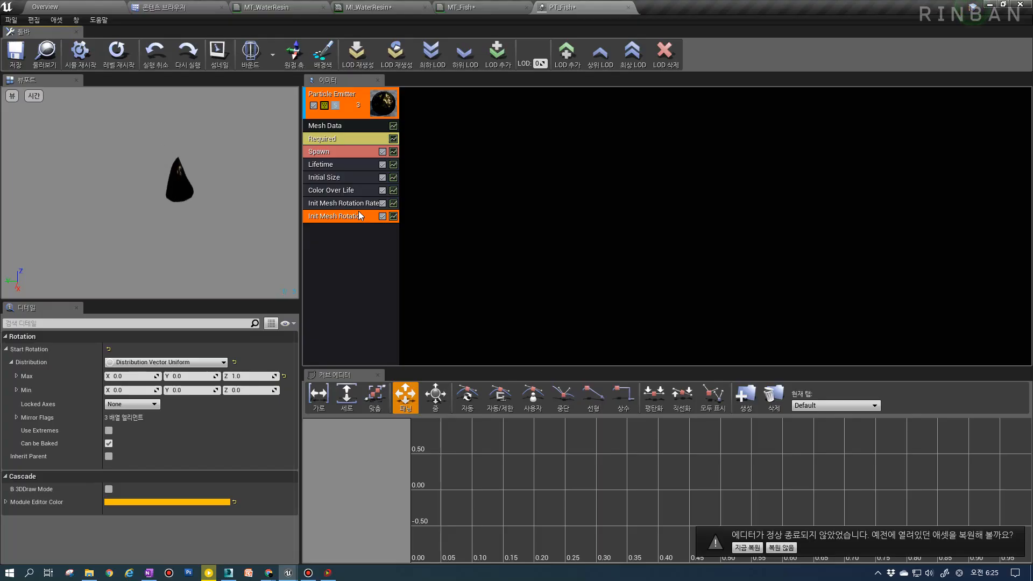
{"action": "left_click", "coordinate": [58, 6]}
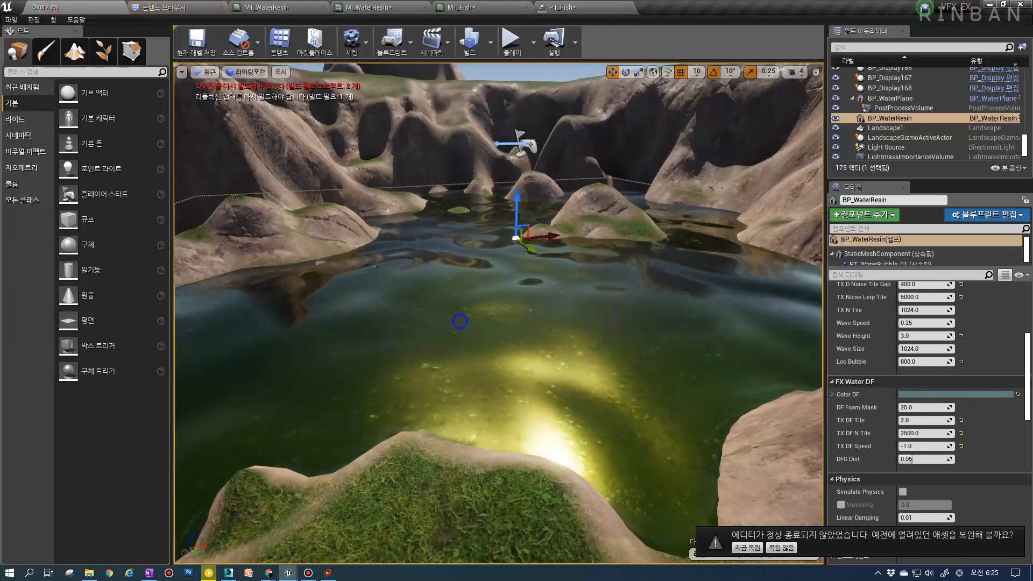
{"action": "right_click", "coordinate": [455, 195]}
{"action": "left_click", "coordinate": [508, 411]}
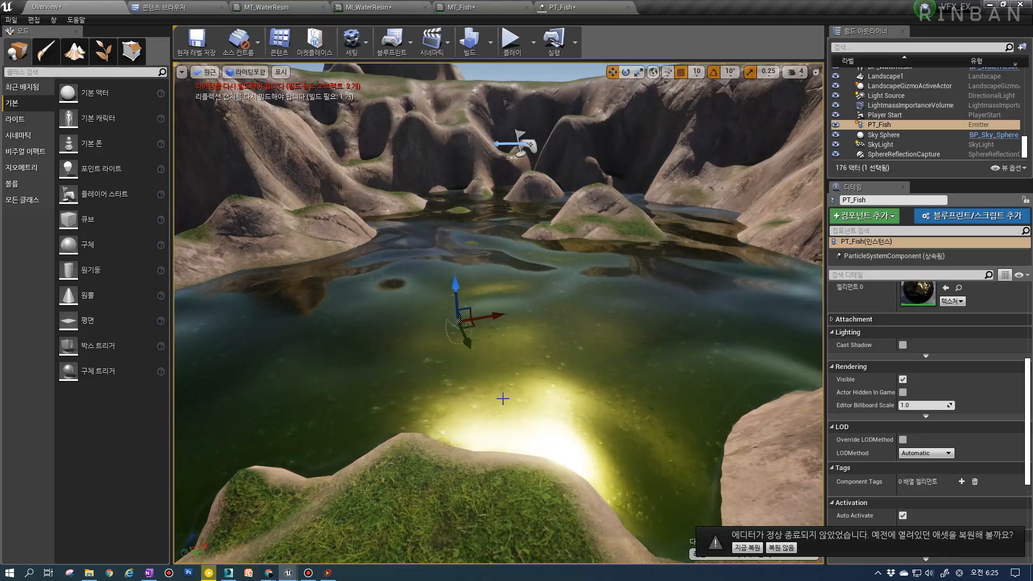
{"action": "left_click_drag", "start_coordinate": [455, 298], "coordinate": [457, 281]}
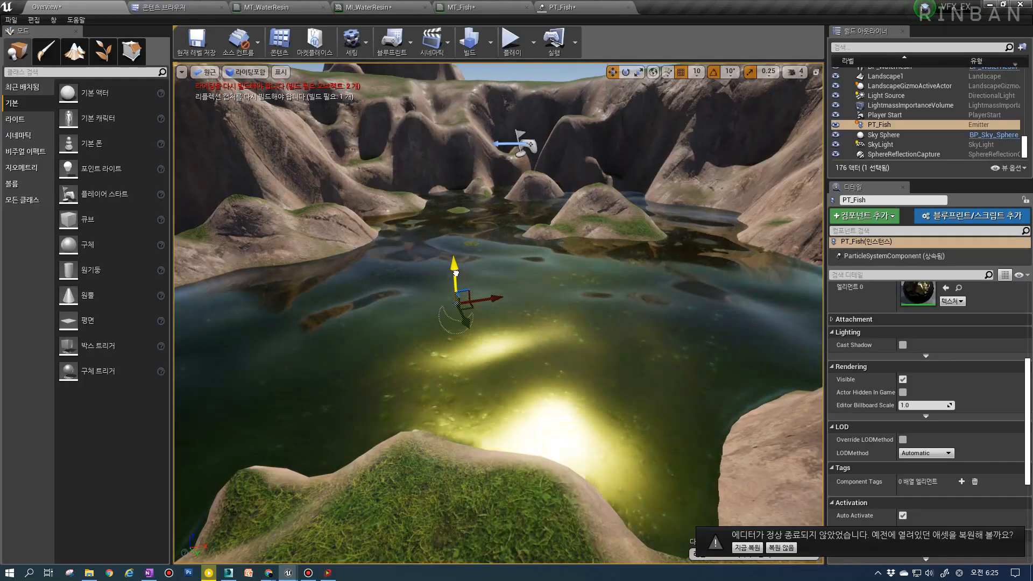
Examine the fish effect in the level's water from several viewpoints, and return to the PT_Fish particle system
{"action": "right_click_drag", "start_coordinate": [512, 353], "coordinate": [600, 353]}
{"action": "left_click", "coordinate": [538, 353]}
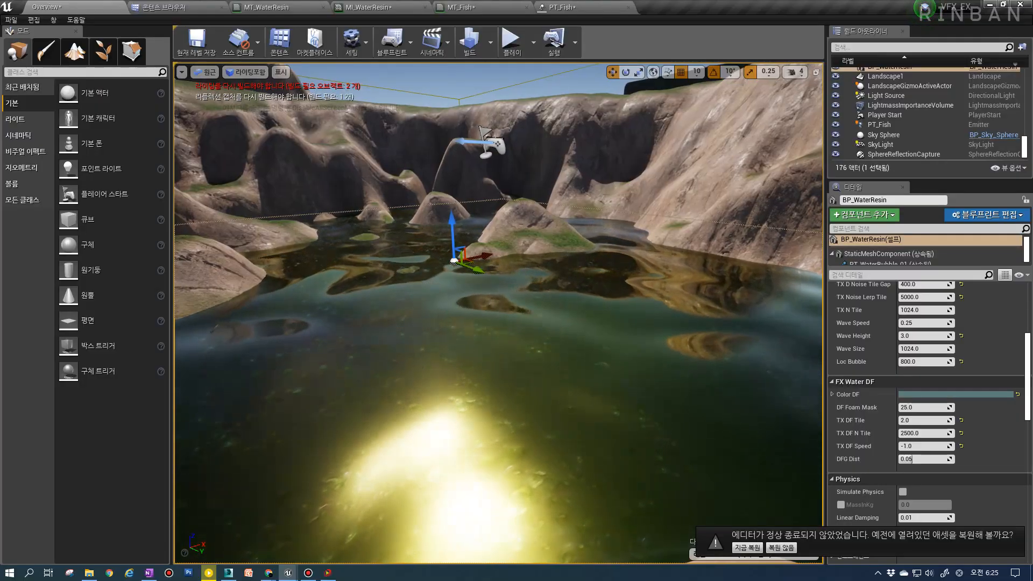
{"action": "right_click_drag", "start_coordinate": [600, 353], "coordinate": [573, 353]}
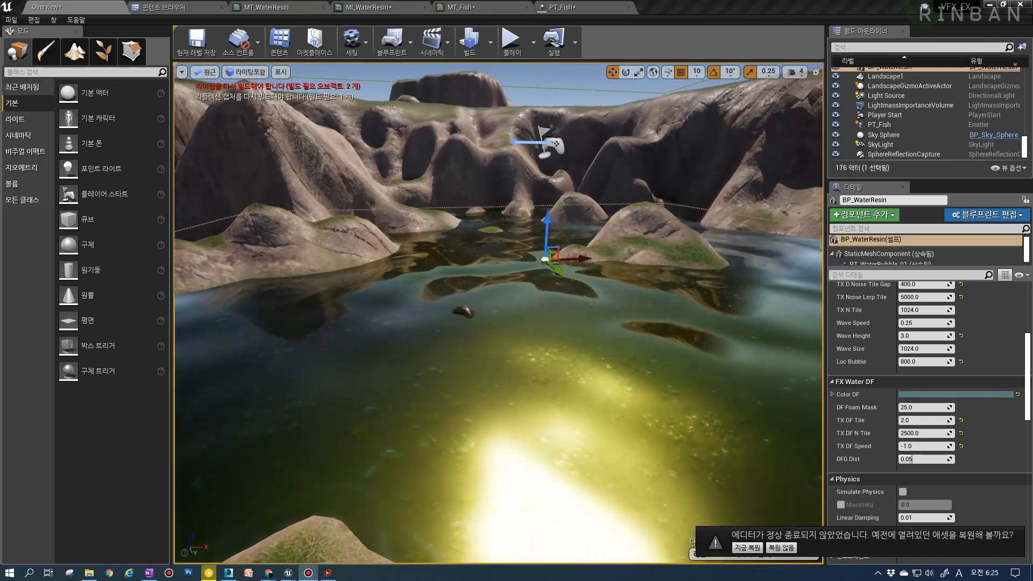
{"action": "right_click_drag", "start_coordinate": [532, 319], "coordinate": [495, 302]}
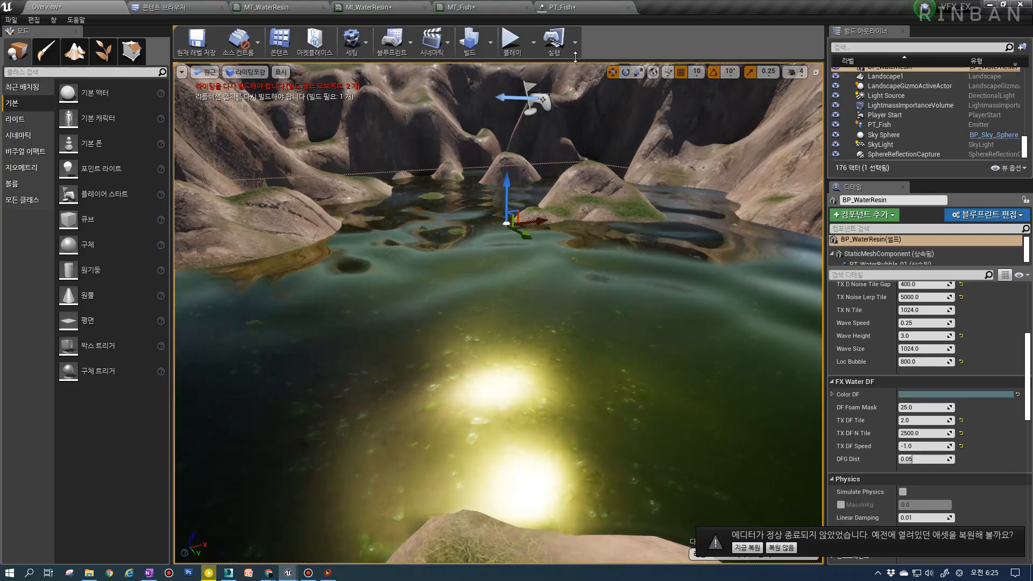
{"action": "mouse_move", "coordinate": [601, 5]}
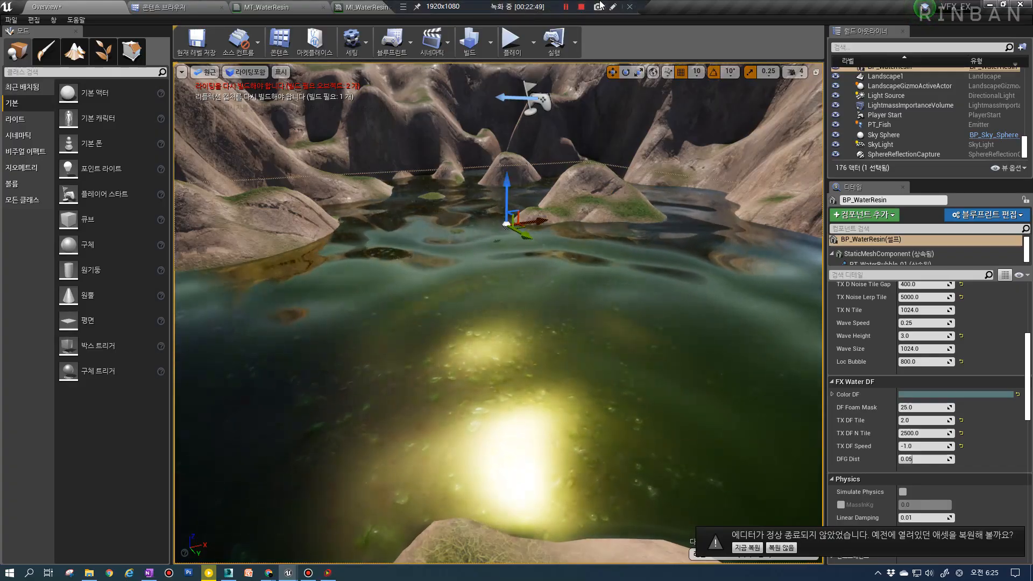
{"action": "left_click", "coordinate": [560, 7]}
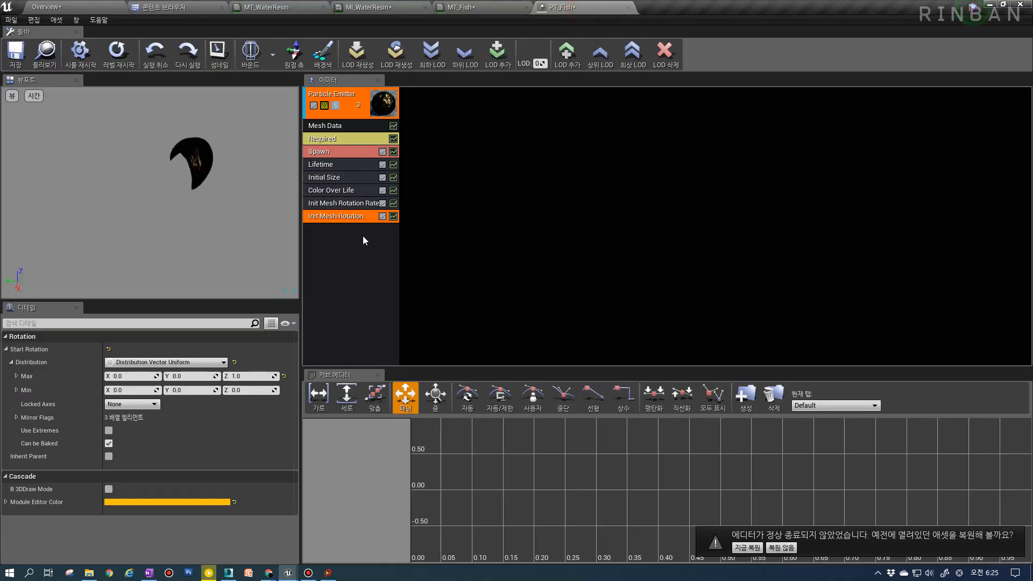
Examine the water area in the Overview level from other viewpoints, and return to the PT_Fish particle system
{"action": "right_click", "coordinate": [334, 245]}
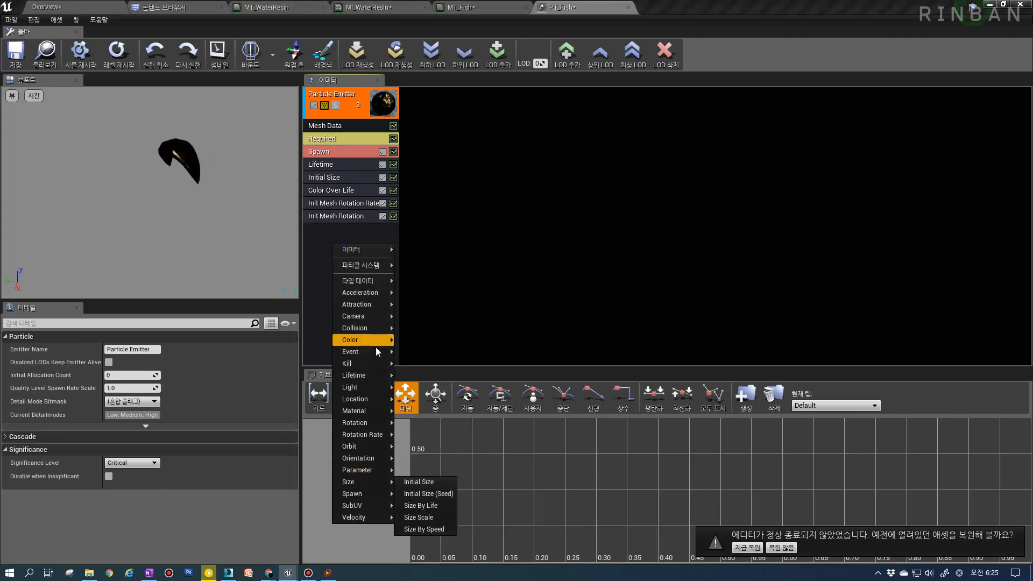
{"action": "mouse_move", "coordinate": [376, 401]}
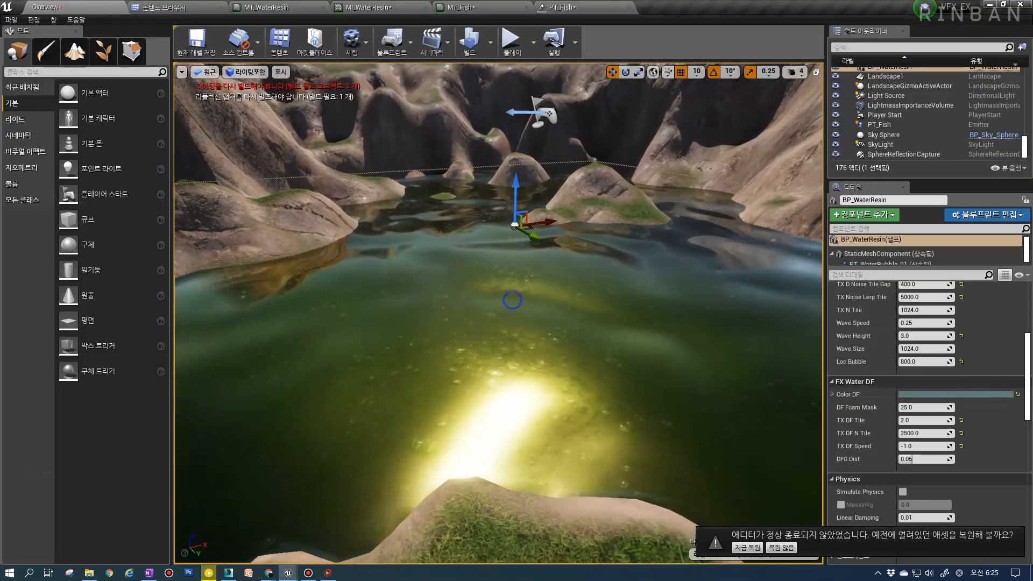
{"action": "right_click_drag", "start_coordinate": [513, 300], "coordinate": [517, 344]}
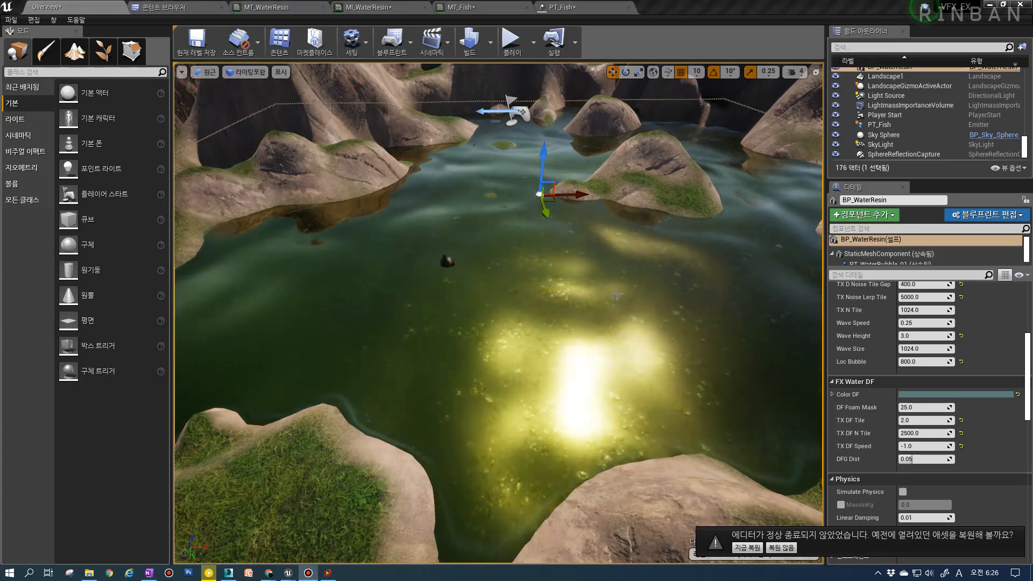
{"action": "right_click_drag", "start_coordinate": [617, 294], "coordinate": [346, 141]}
{"action": "left_click", "coordinate": [542, 7]}
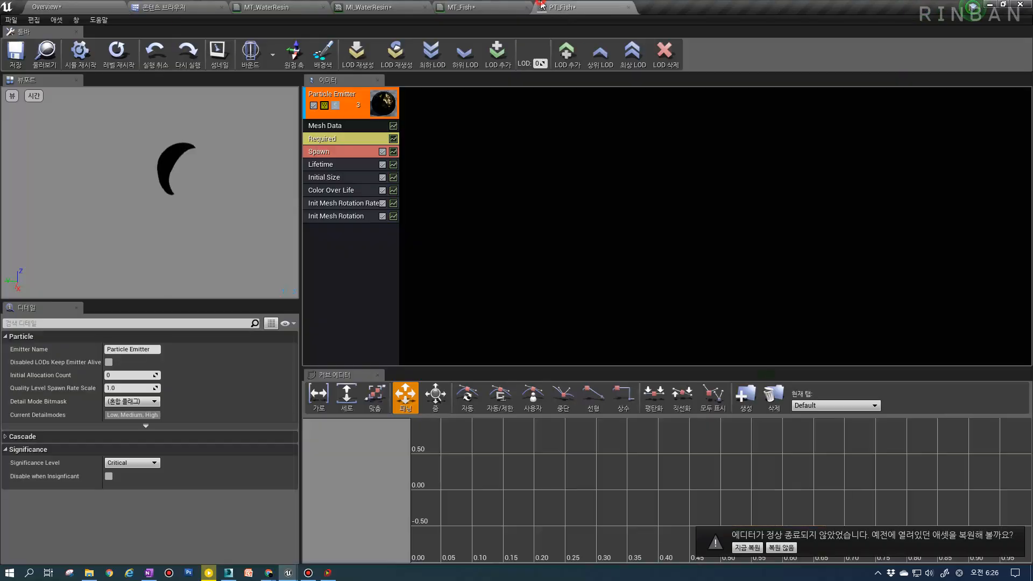
Add an Initial Location module to the fish emitter, using Distribution Vector Particle Parameter with the parameter name Loc_Fish
{"action": "right_click", "coordinate": [335, 235]}
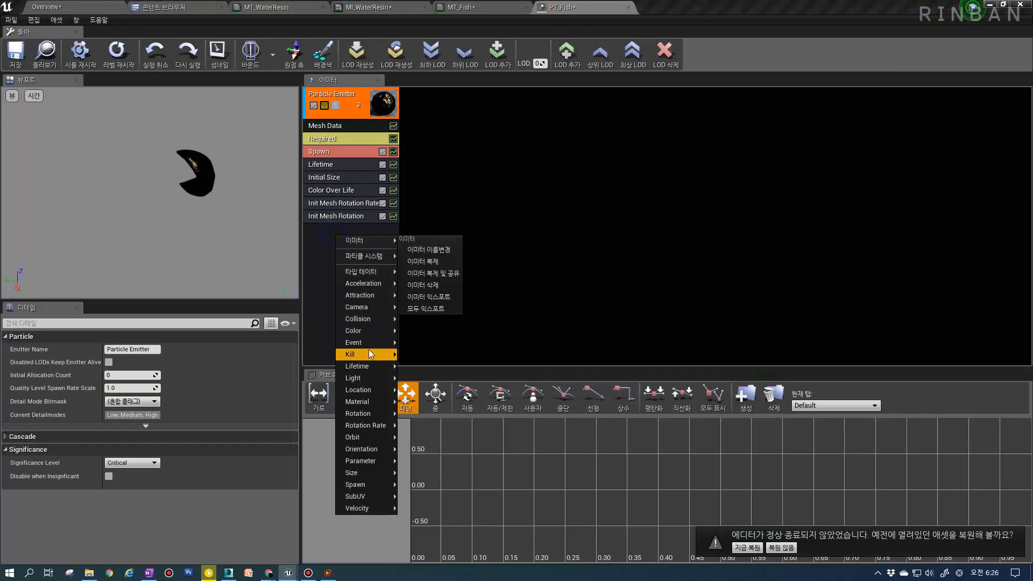
{"action": "mouse_move", "coordinate": [370, 392]}
{"action": "left_click", "coordinate": [449, 383]}
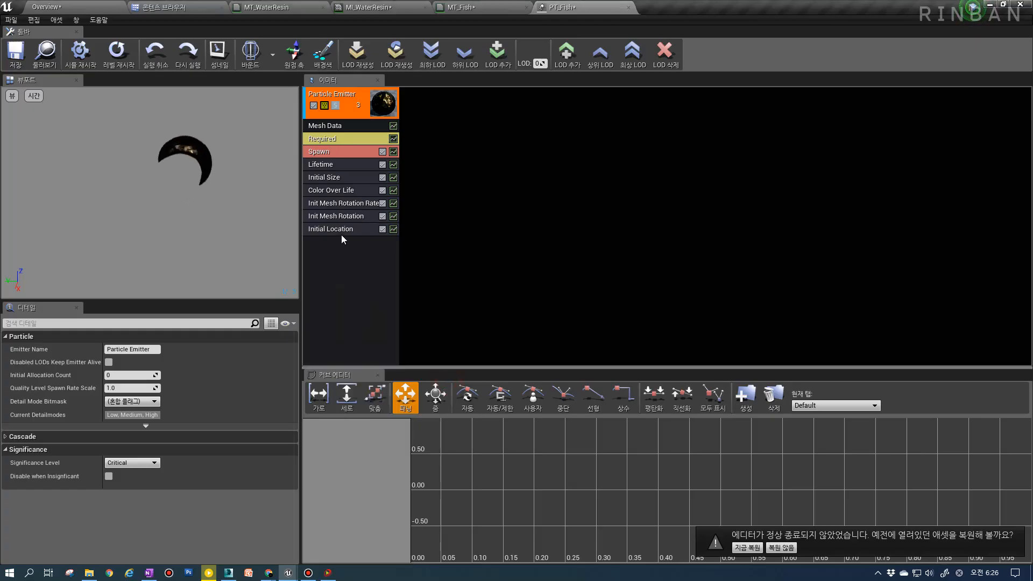
{"action": "left_click", "coordinate": [148, 364]}
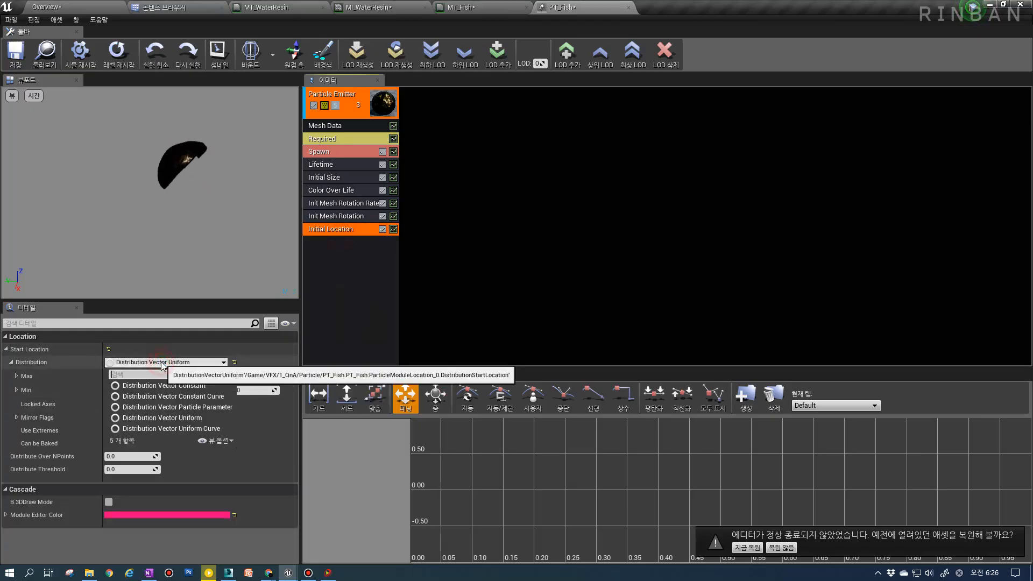
{"action": "left_click", "coordinate": [195, 409]}
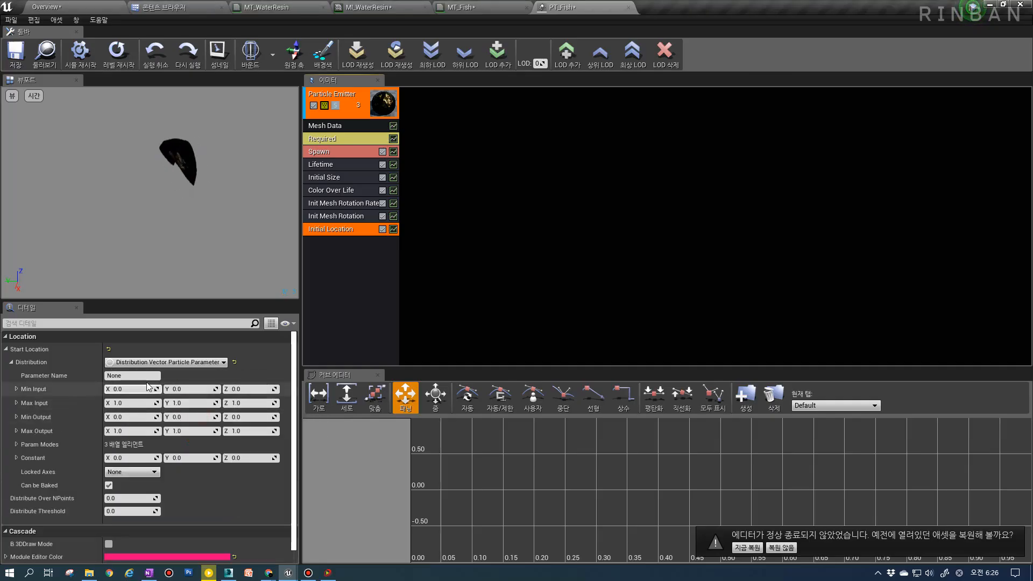
{"action": "left_click", "coordinate": [142, 376]}
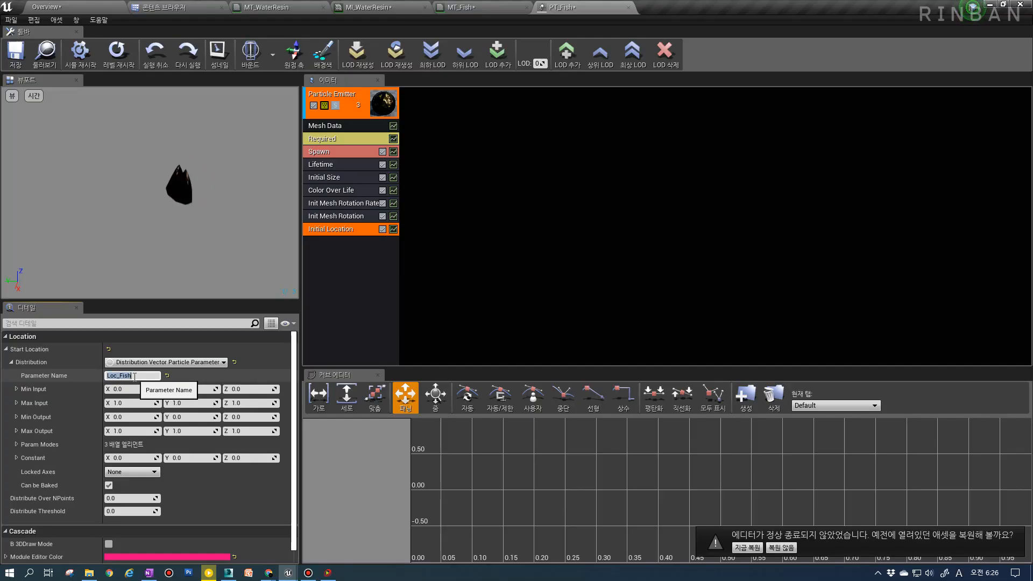
{"action": "left_click", "coordinate": [142, 377]}
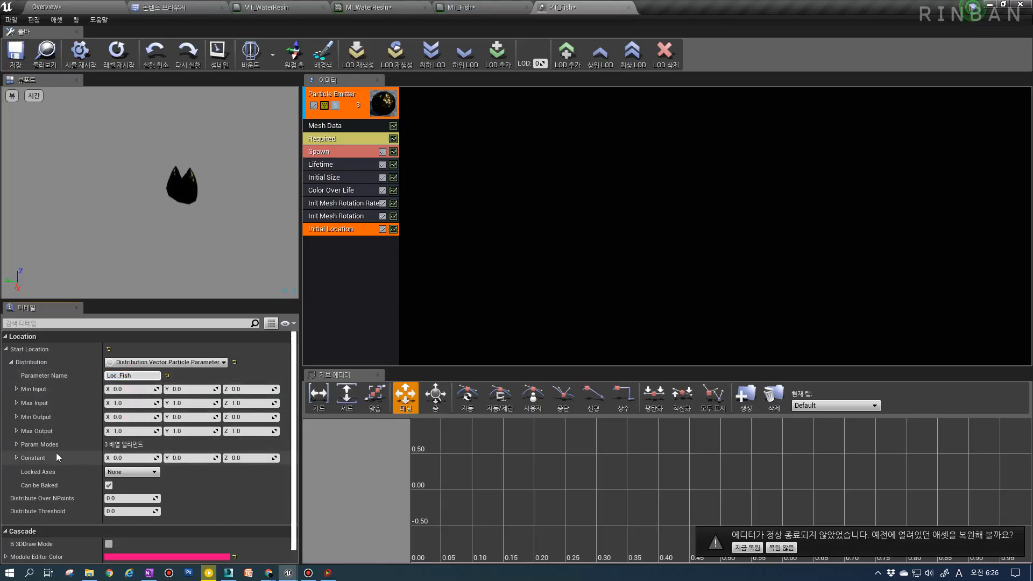
Set all three Param Modes of the Loc_Fish start location to DPM Direct
{"action": "left_click", "coordinate": [17, 444]}
{"action": "left_click", "coordinate": [132, 458]}
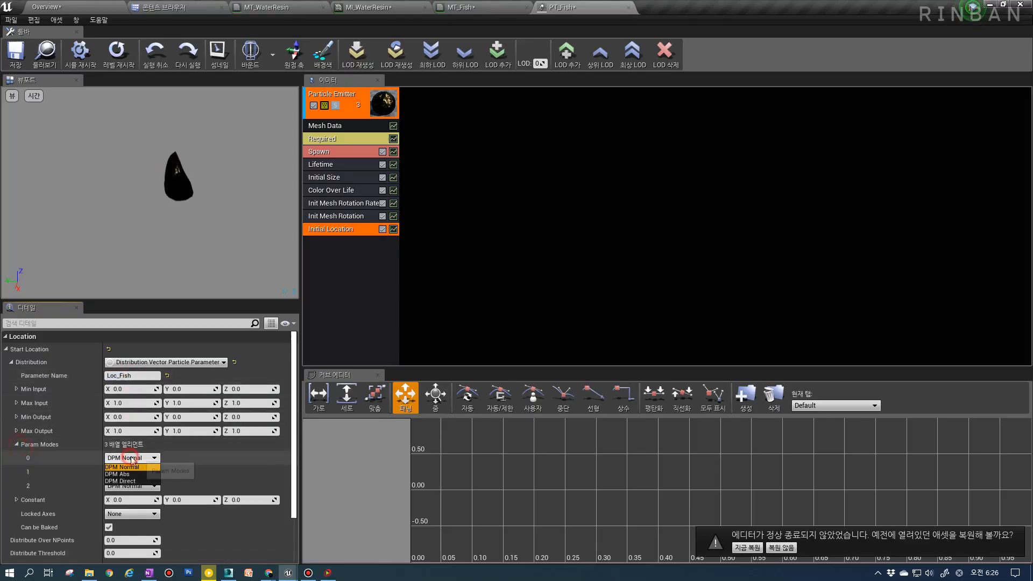
{"action": "left_click", "coordinate": [134, 481]}
{"action": "left_click", "coordinate": [132, 472]}
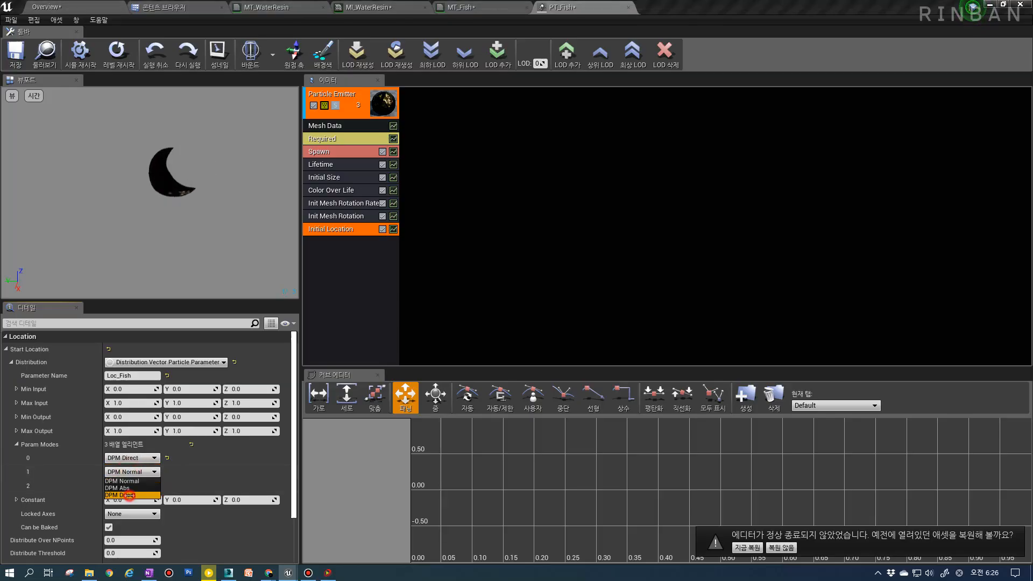
{"action": "left_click", "coordinate": [121, 495]}
{"action": "left_click", "coordinate": [131, 486]}
{"action": "left_click", "coordinate": [121, 509]}
{"action": "scroll", "coordinate": [79, 461], "scroll_direction": "down", "scroll_amount": 2}
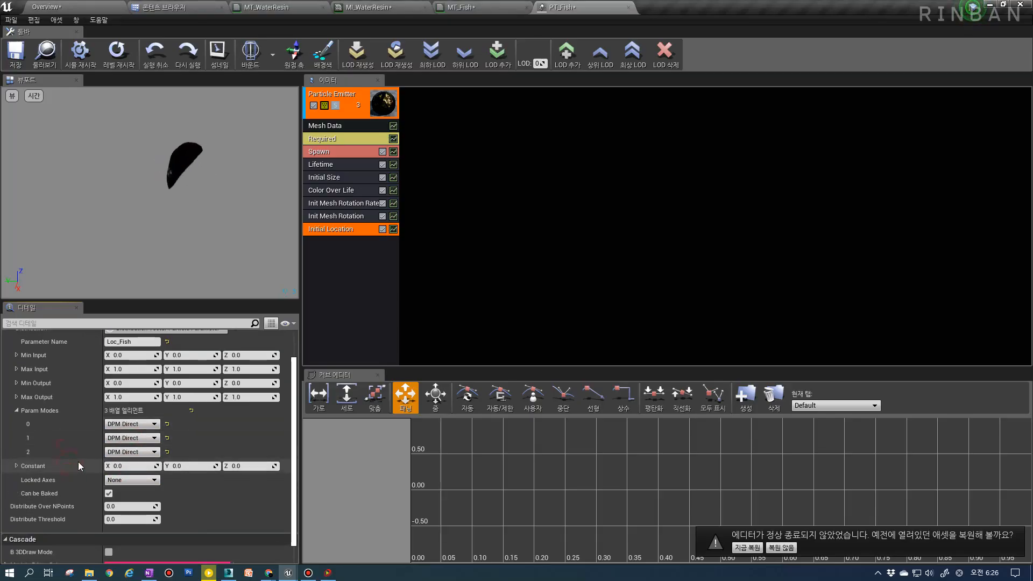
{"action": "scroll", "coordinate": [104, 456], "scroll_direction": "up", "scroll_amount": 2}
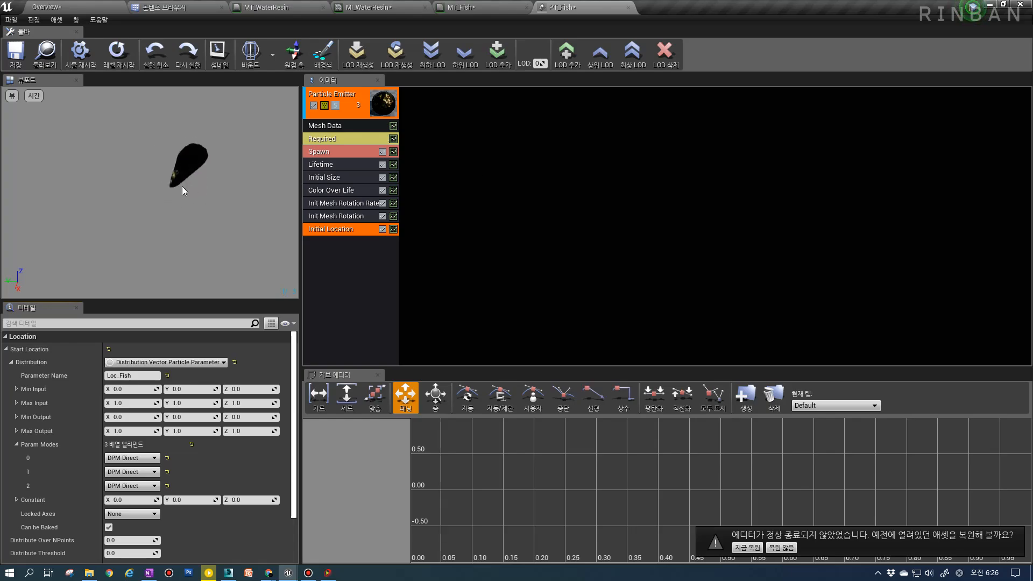
Move the PT_Fish asset from 1_QnA/Particle to the 3_1LevelEffect_2/Particle folder
{"action": "left_click", "coordinate": [45, 54]}
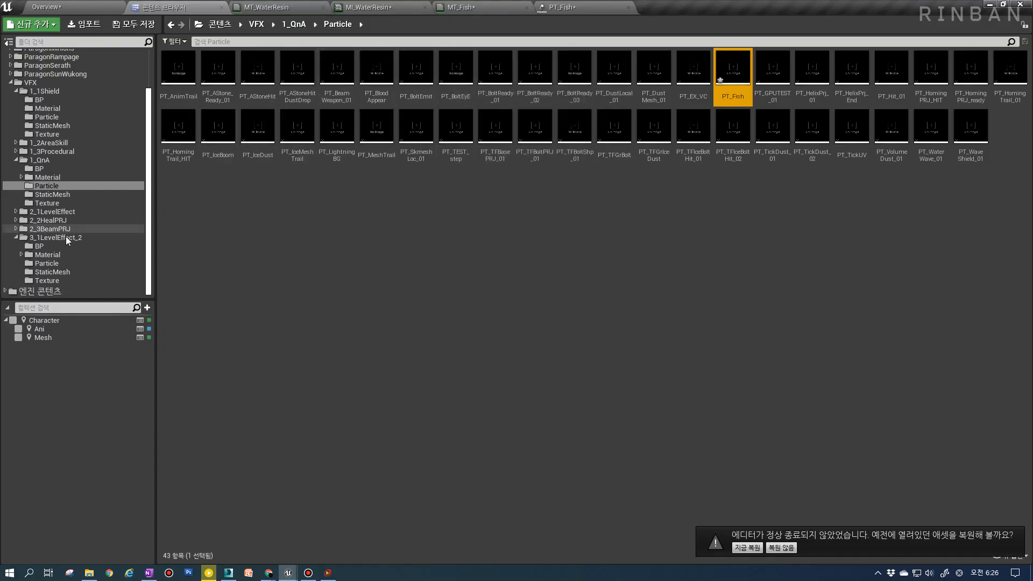
{"action": "left_click", "coordinate": [711, 184]}
{"action": "left_click", "coordinate": [733, 81]}
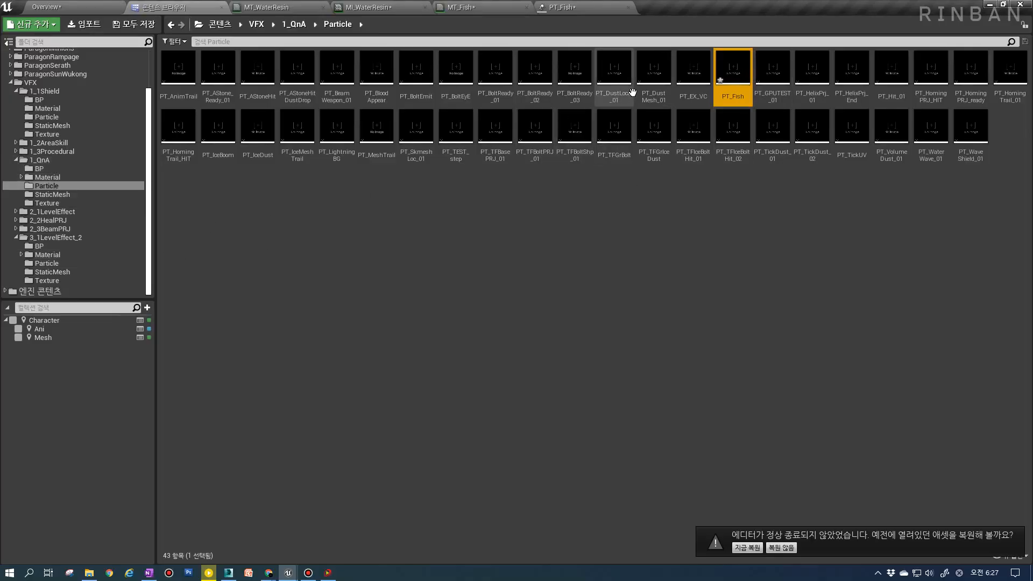
{"action": "left_click_drag", "start_coordinate": [719, 78], "coordinate": [53, 264]}
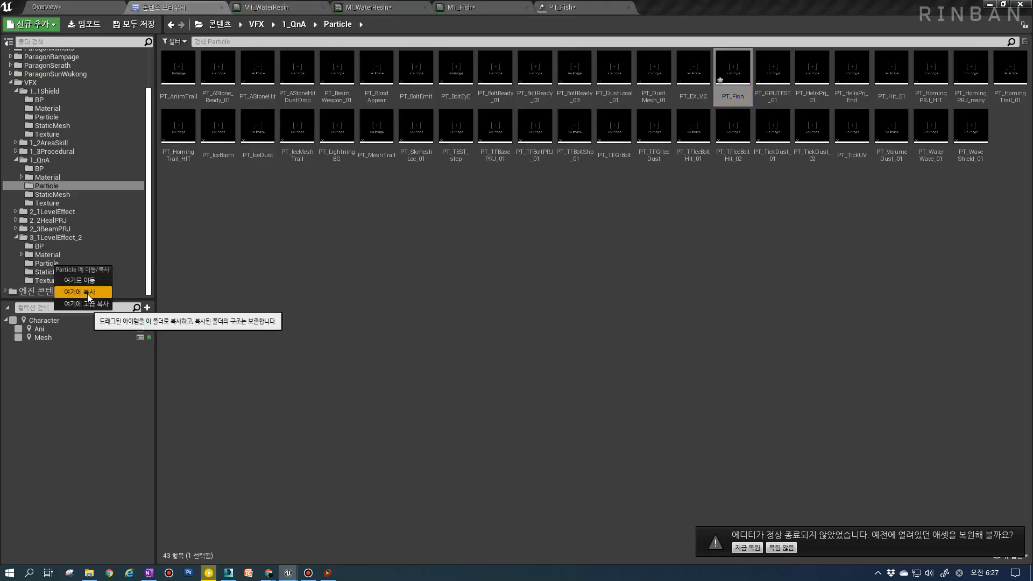
{"action": "left_click", "coordinate": [87, 283]}
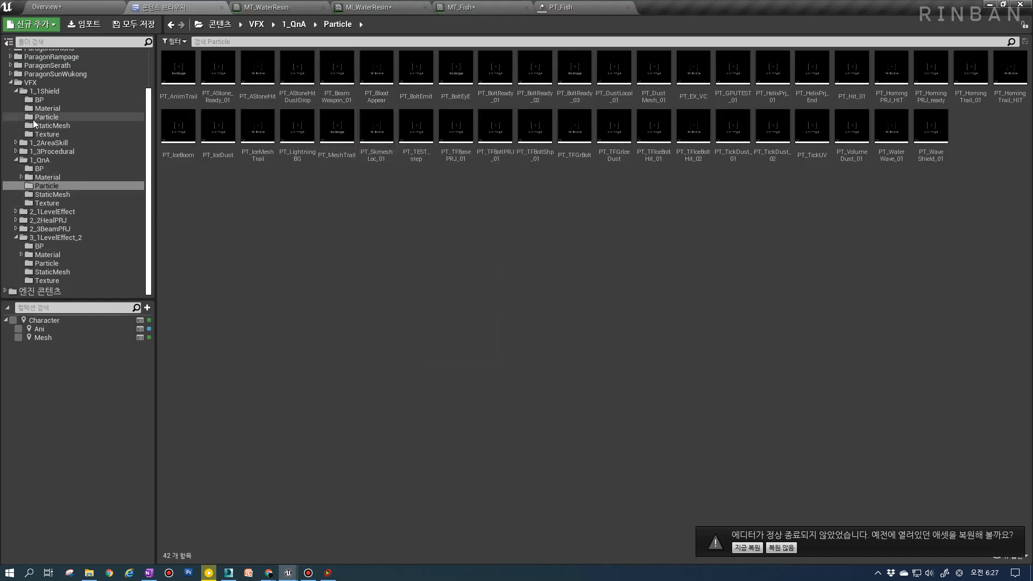
Fix up the redirectors in the VFX folder
{"action": "left_click", "coordinate": [32, 83]}
{"action": "right_click", "coordinate": [33, 83]}
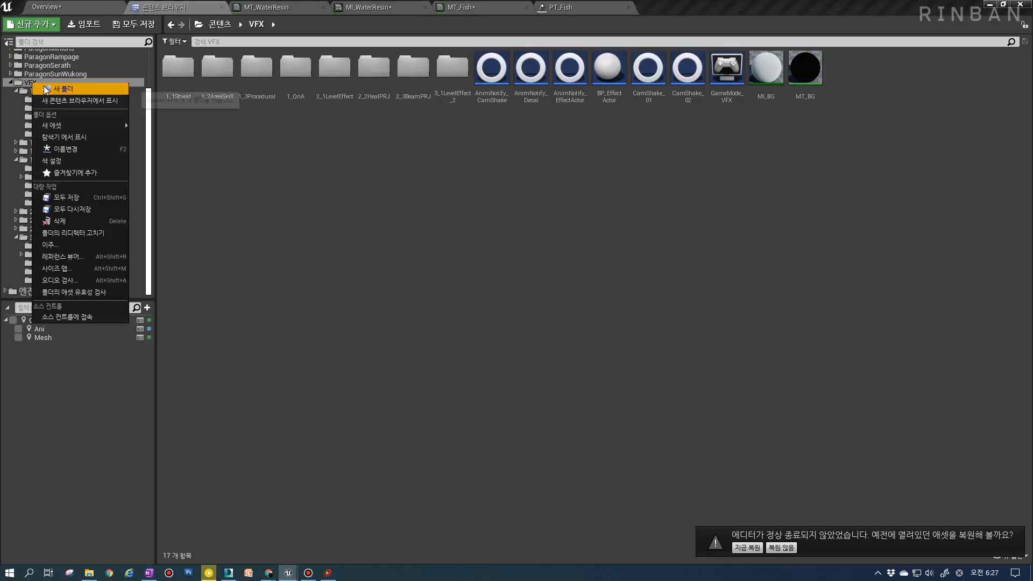
{"action": "left_click", "coordinate": [95, 233]}
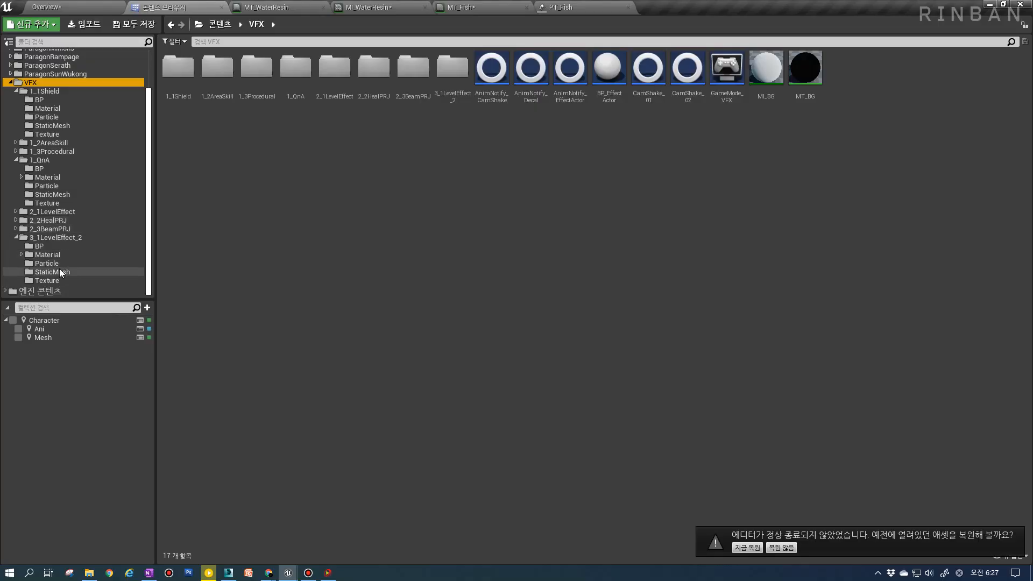
Open the PT_WaterTick_01 particle system from the 3_1LevelEffect_2/Particle folder
{"action": "left_click", "coordinate": [54, 272]}
{"action": "left_click", "coordinate": [57, 264]}
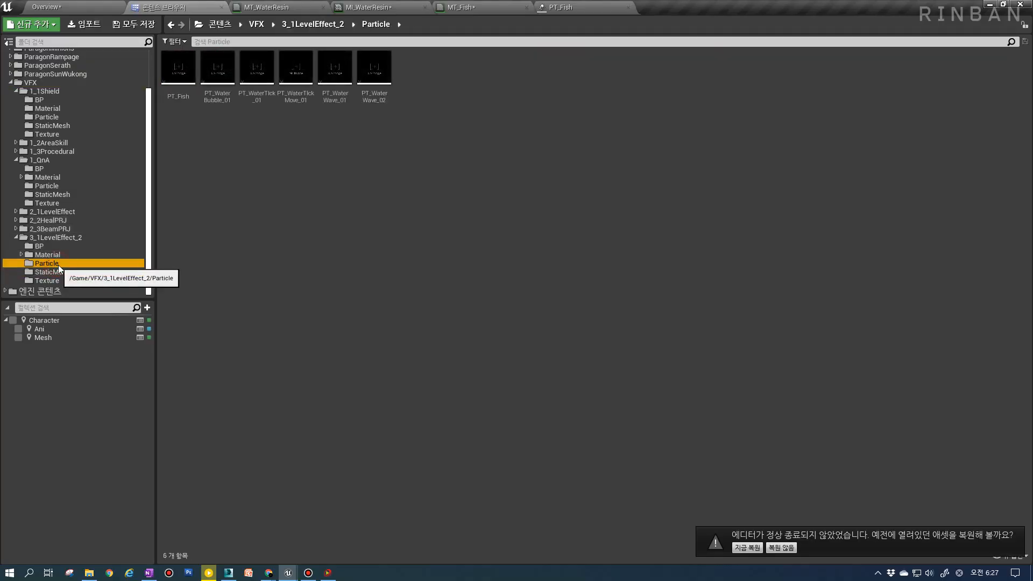
{"action": "left_click", "coordinate": [54, 255]}
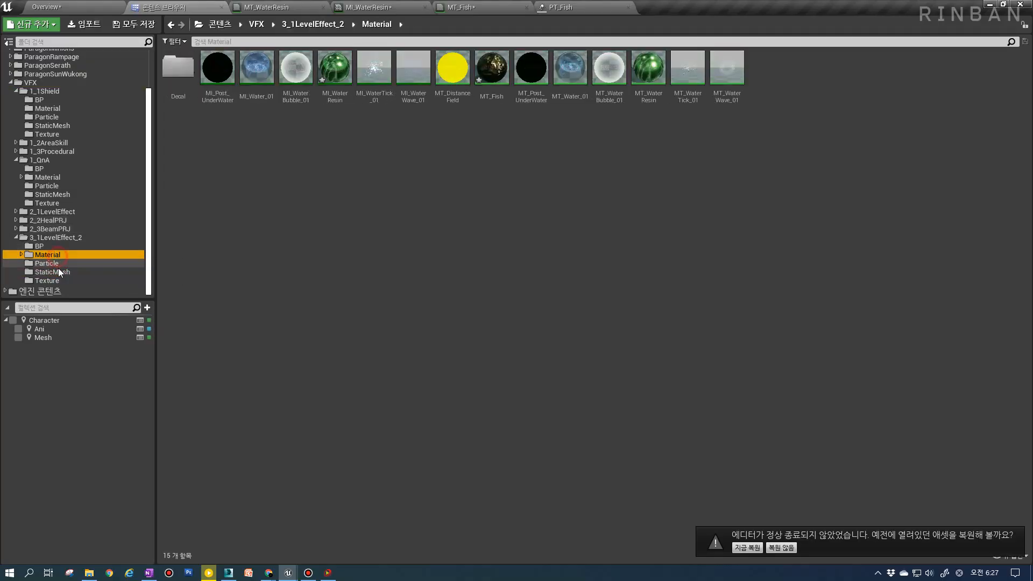
{"action": "left_click", "coordinate": [57, 264]}
{"action": "left_click", "coordinate": [179, 89]}
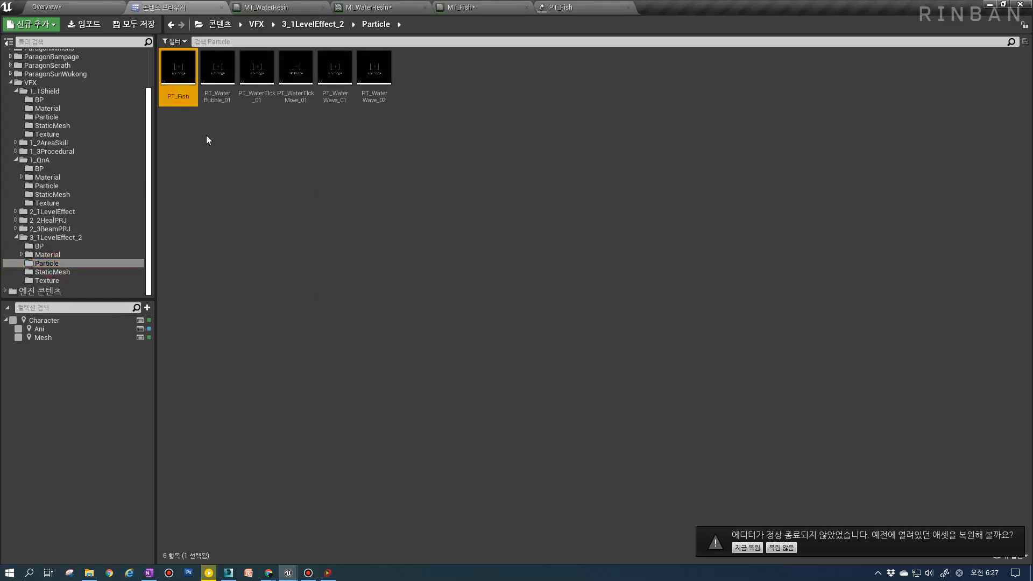
{"action": "left_click", "coordinate": [374, 67]}
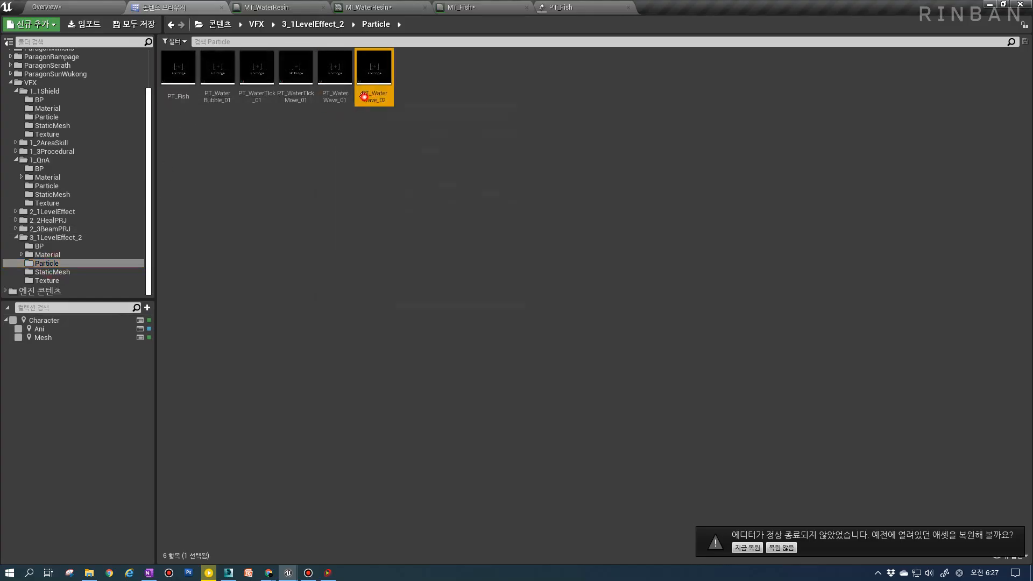
{"action": "left_click", "coordinate": [335, 68]}
{"action": "left_click", "coordinate": [256, 81]}
{"action": "double_click", "coordinate": [256, 91]}
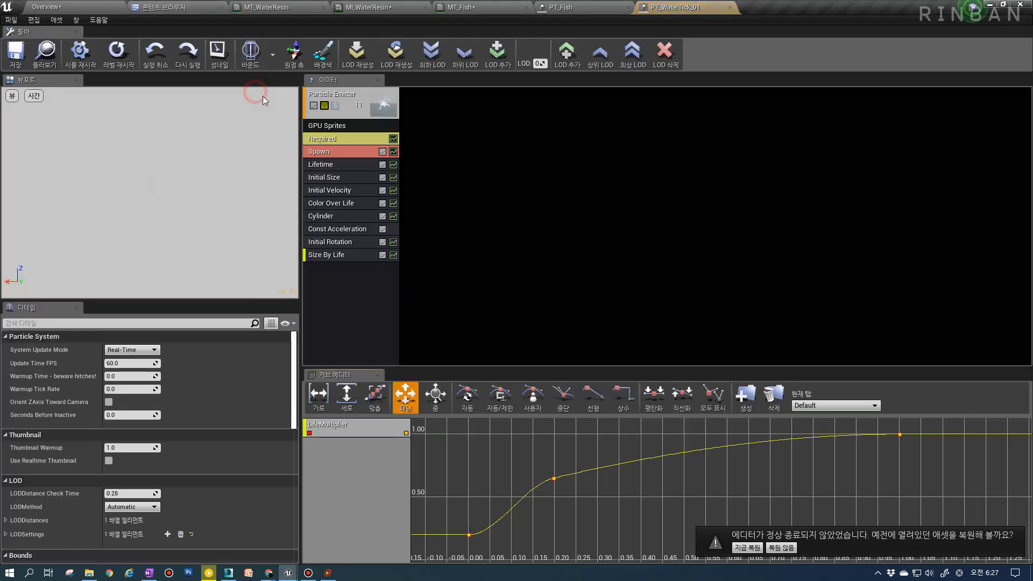
Export the GPU sprite emitter of PT_WaterTick_01 into the PT_Fish particle system
{"action": "left_click", "coordinate": [122, 53]}
{"action": "left_click", "coordinate": [560, 7]}
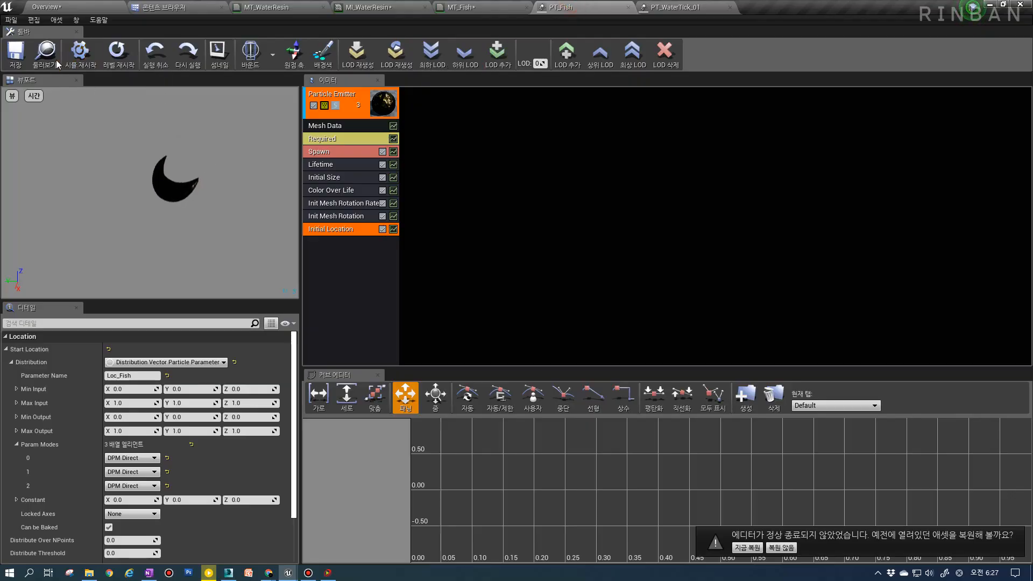
{"action": "left_click", "coordinate": [164, 7]}
{"action": "left_click", "coordinate": [679, 7]}
{"action": "right_click", "coordinate": [375, 105]}
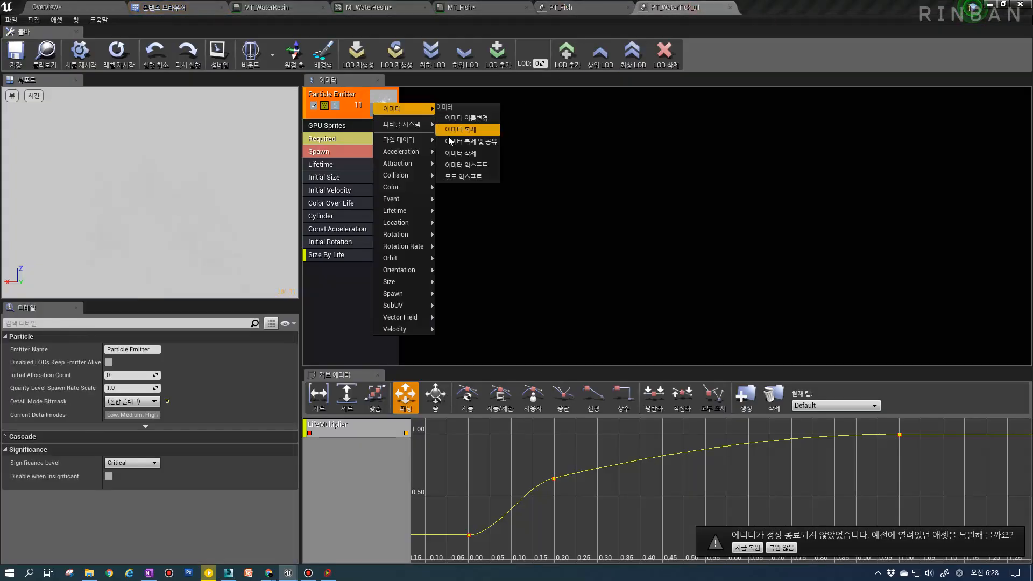
{"action": "left_click", "coordinate": [469, 165]}
Give PT_Fish a fixed relative bounding box and show its bounds in the preview
{"action": "left_click", "coordinate": [580, 7]}
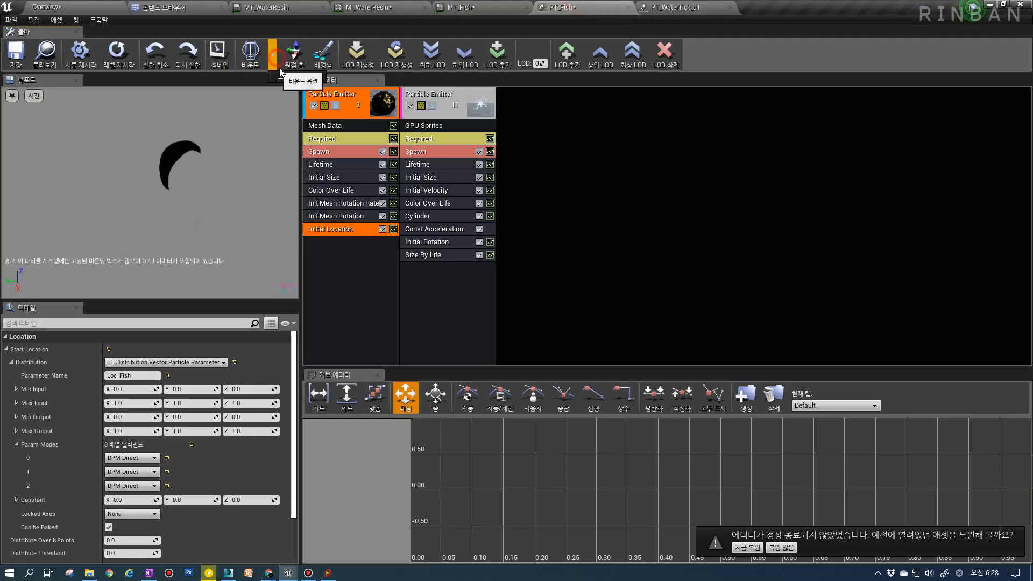
{"action": "left_click", "coordinate": [295, 78]}
{"action": "left_click", "coordinate": [619, 219]}
{"action": "scroll", "coordinate": [218, 409], "scroll_direction": "down", "scroll_amount": 6}
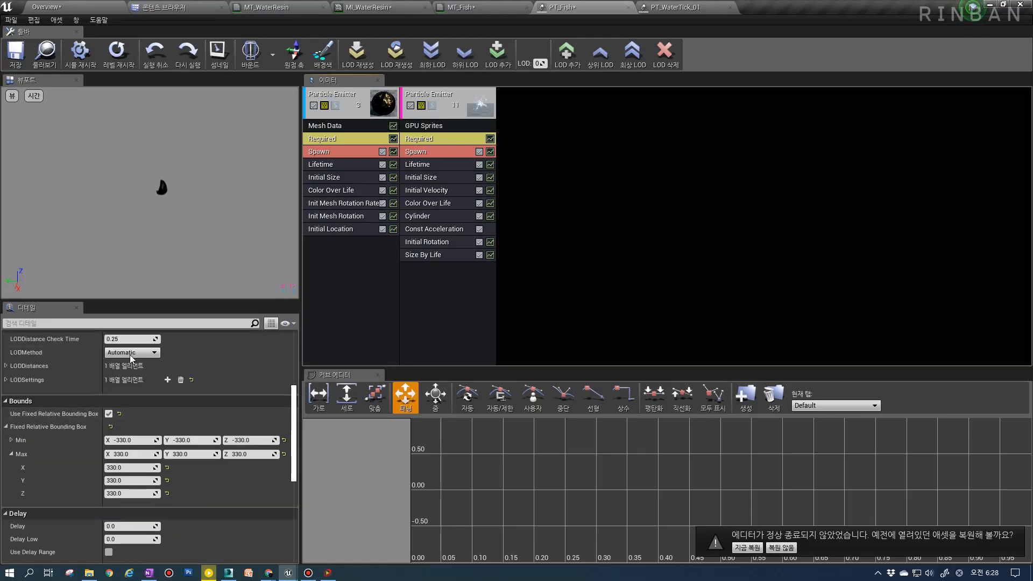
{"action": "left_click", "coordinate": [251, 54]}
{"action": "mouse_move", "coordinate": [210, 154]}
{"action": "left_mouse_down"}
{"action": "mouse_move", "coordinate": [192, 159]}
{"action": "mouse_move", "coordinate": [211, 161]}
{"action": "left_mouse_up"}
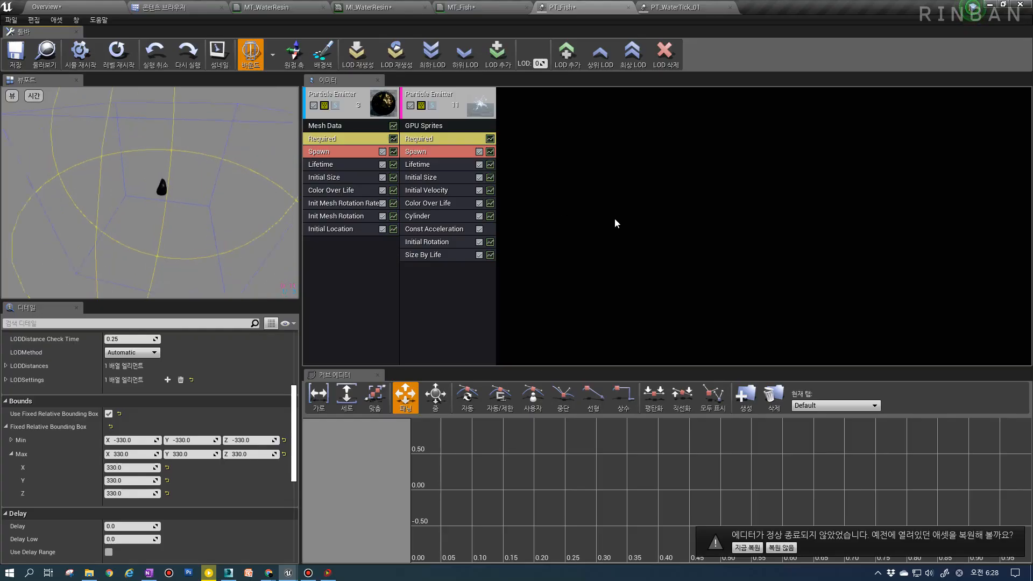
{"action": "left_click_drag", "start_coordinate": [250, 223], "coordinate": [261, 219]}
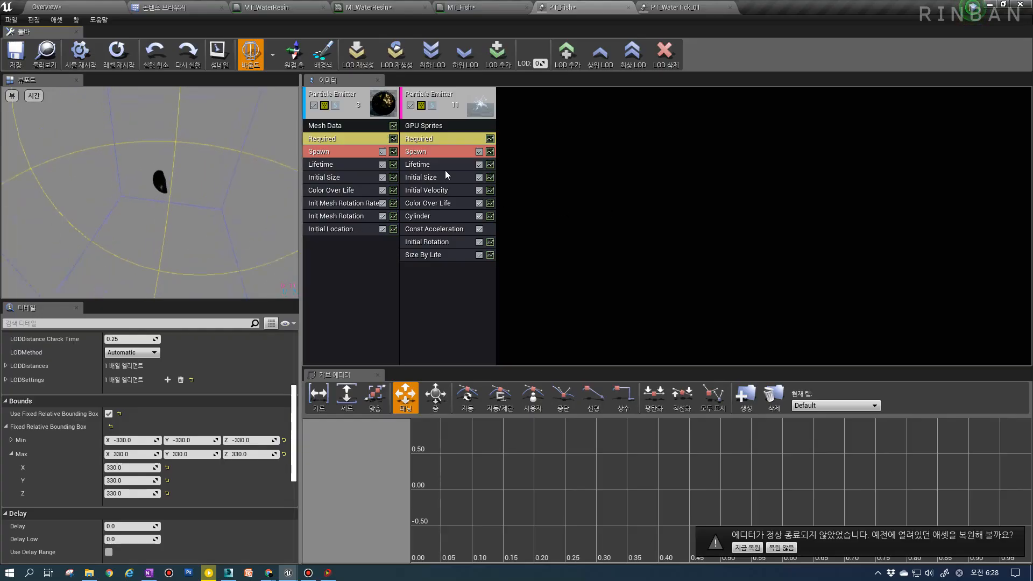
Set the burst count in PT_Fish's GPU sprite emitter to 2 and check that emitter's Lifetime module
{"action": "left_click", "coordinate": [430, 151]}
{"action": "left_click", "coordinate": [133, 412]}
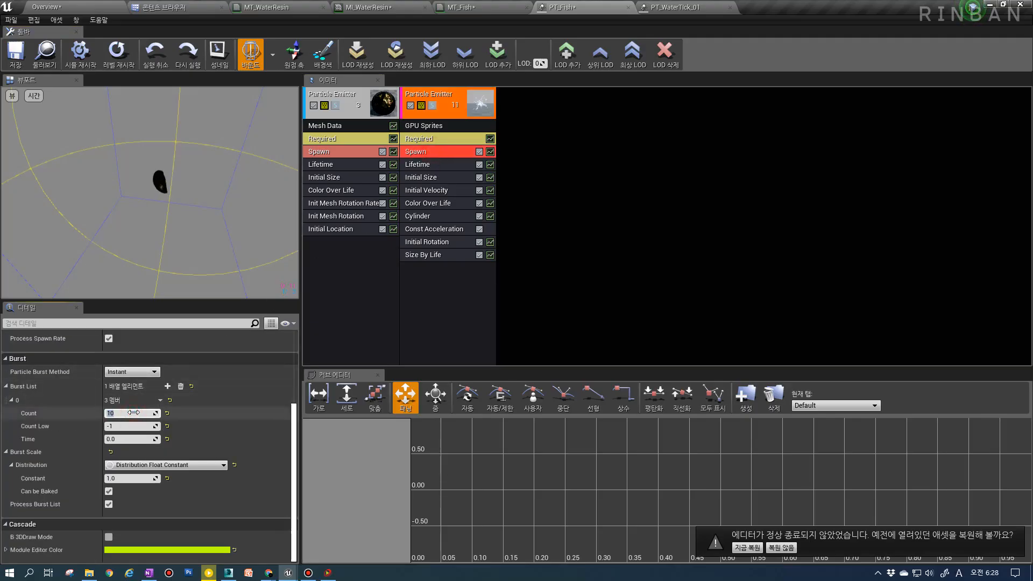
{"action": "type", "text": "2"}
{"action": "key", "text": "Return"}
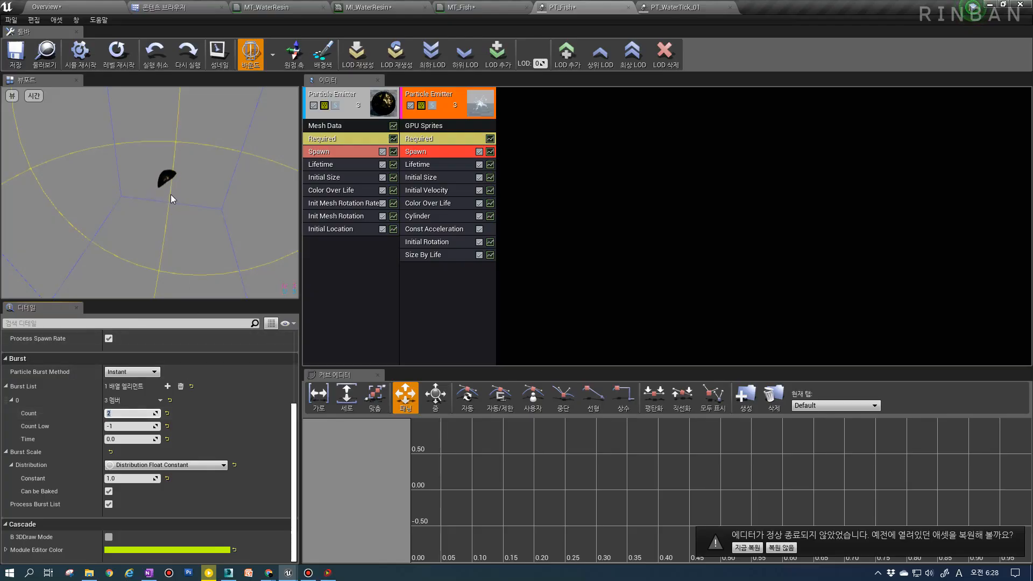
{"action": "scroll", "coordinate": [170, 195], "scroll_direction": "up", "scroll_amount": 3}
{"action": "left_click", "coordinate": [425, 164]}
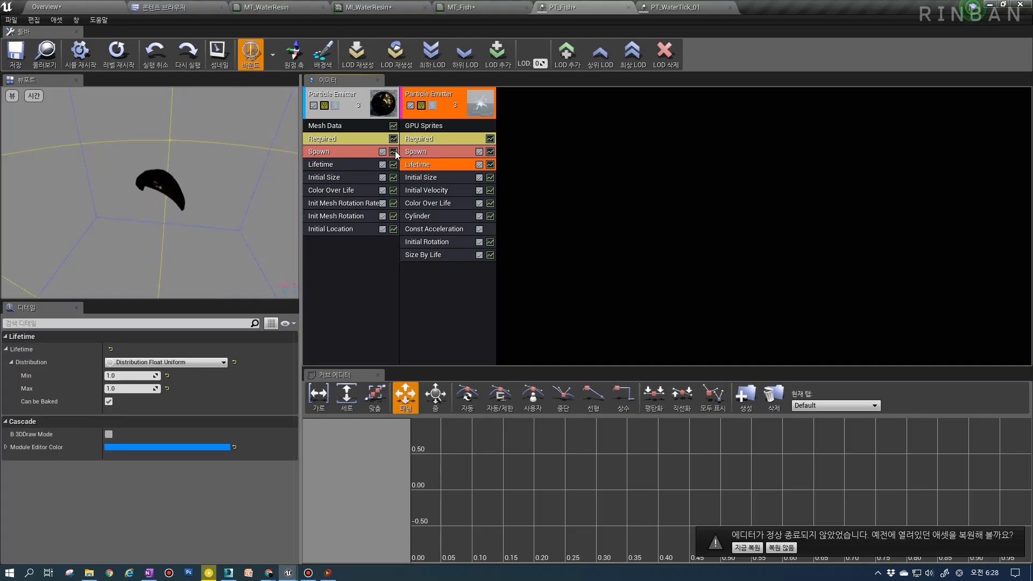
{"action": "left_click", "coordinate": [459, 116]}
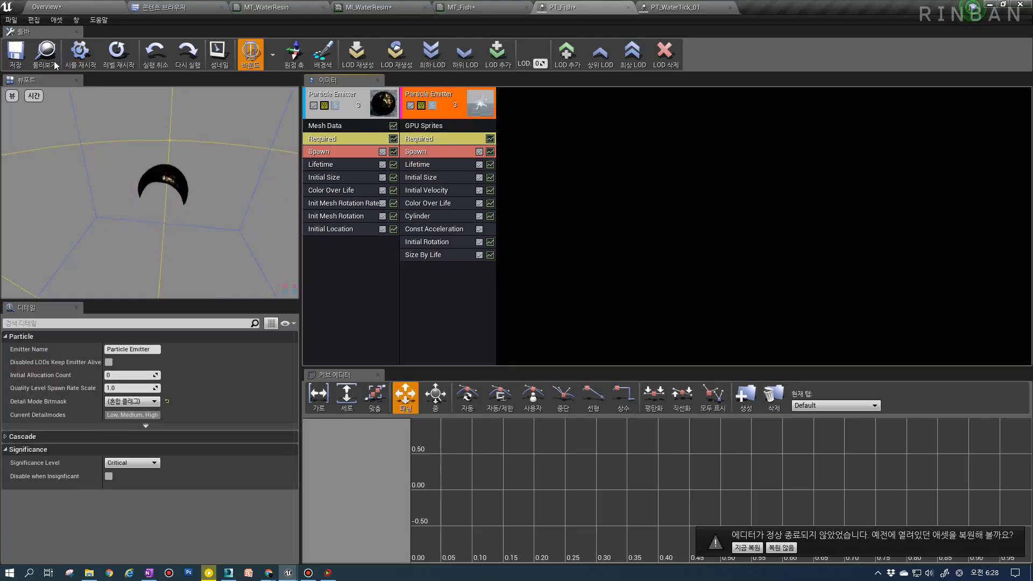
Open the PT_WaterWave_02 particle system from the Particle folder and check the Lifetime module of its second GPU sprite emitter
{"action": "left_click", "coordinate": [164, 7]}
{"action": "double_click", "coordinate": [374, 67]}
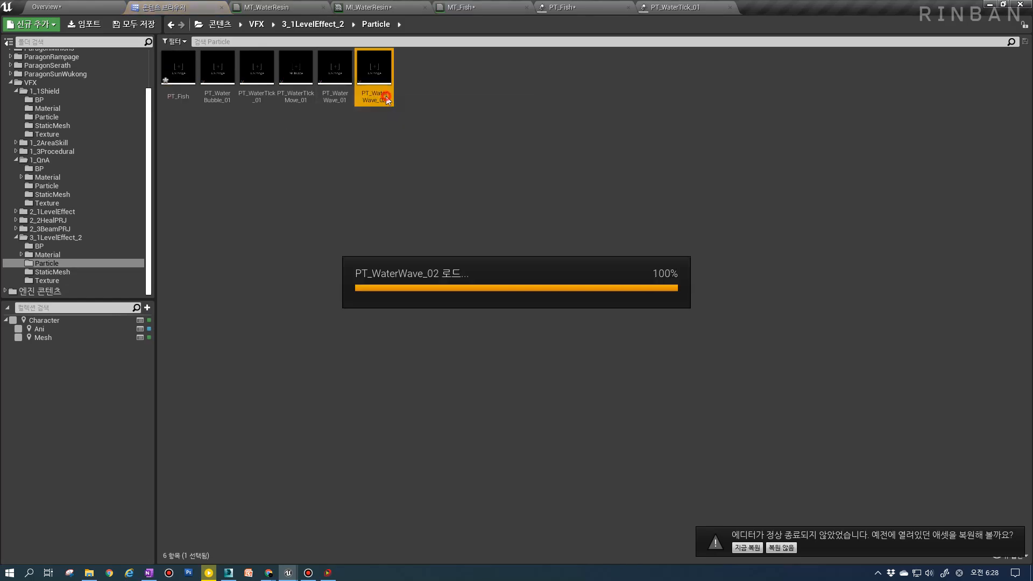
{"action": "left_click", "coordinate": [420, 166]}
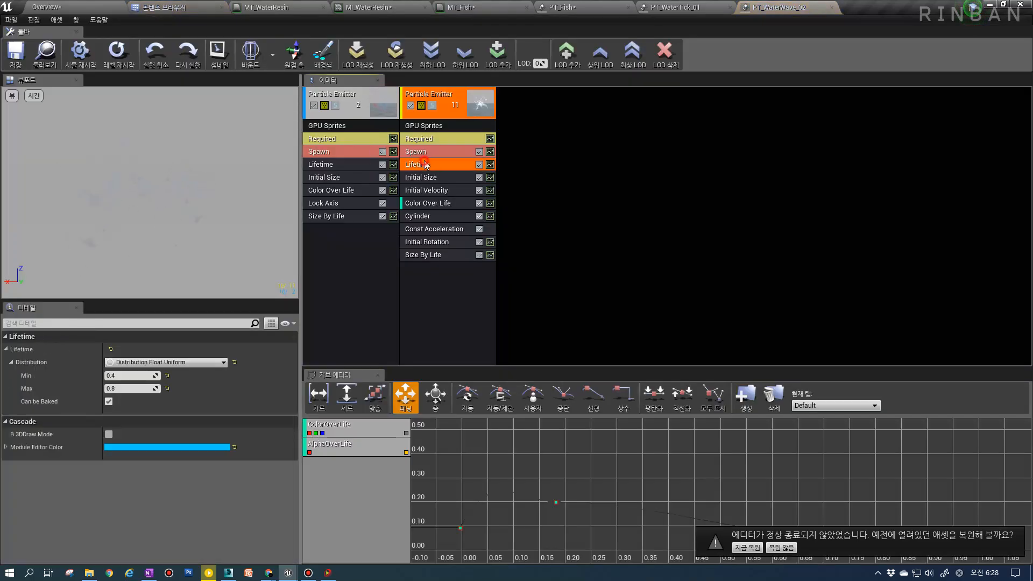
{"action": "left_click", "coordinate": [679, 6]}
{"action": "left_click", "coordinate": [571, 7]}
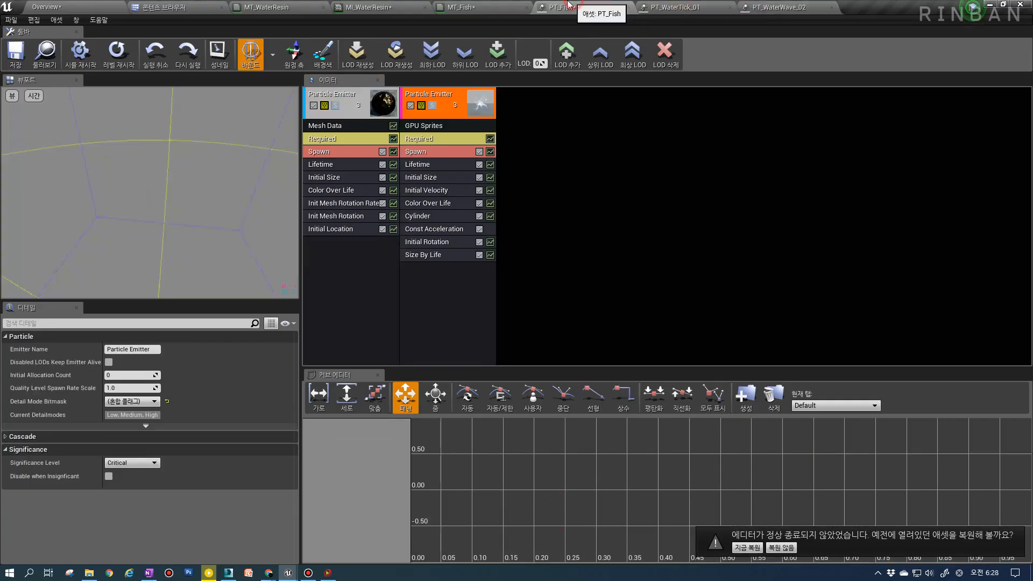
Replace PT_Fish's GPU sprite emitter with the second emitter exported from PT_WaterWave_02, and close PT_WaterWave_02 and PT_WaterTick_01
{"action": "left_click", "coordinate": [54, 51]}
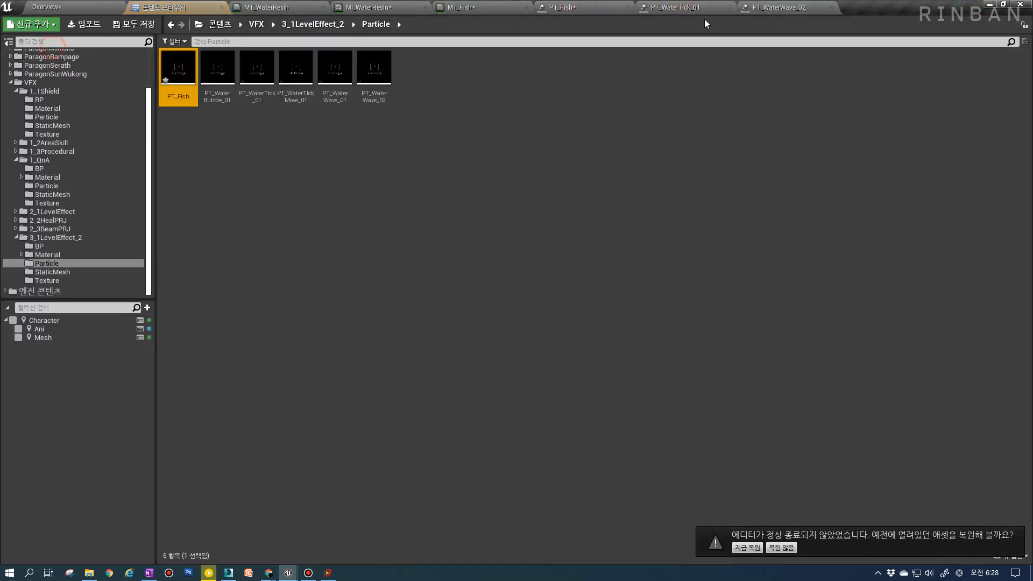
{"action": "left_click", "coordinate": [786, 7]}
{"action": "right_click", "coordinate": [469, 112]}
{"action": "mouse_move", "coordinate": [495, 117]}
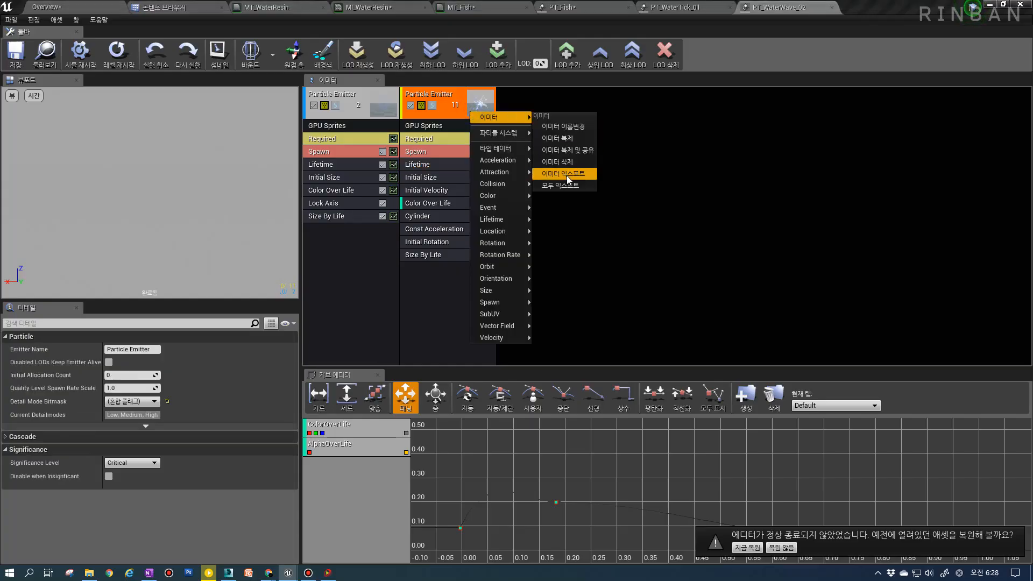
{"action": "left_click", "coordinate": [567, 176]}
{"action": "left_click", "coordinate": [831, 7]}
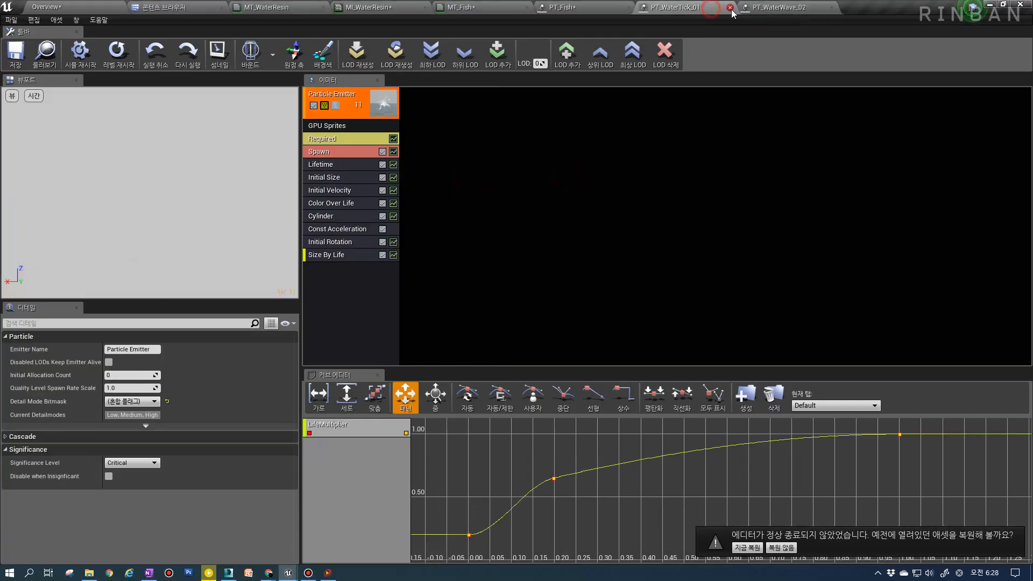
{"action": "left_click", "coordinate": [730, 7]}
Rename the mesh emitter in PT_Fish as MeshFish
{"action": "left_click", "coordinate": [366, 115]}
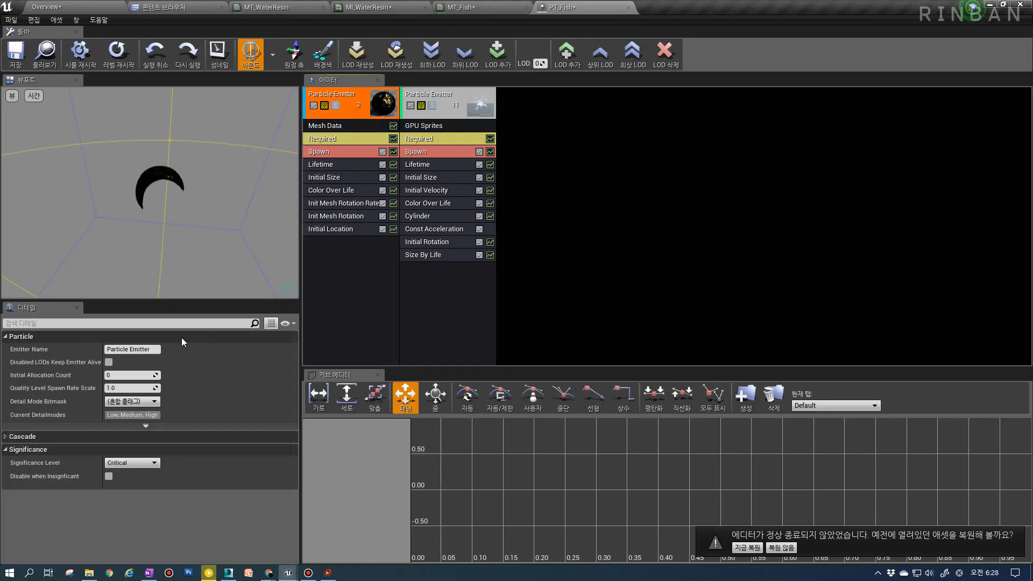
{"action": "left_click", "coordinate": [141, 349]}
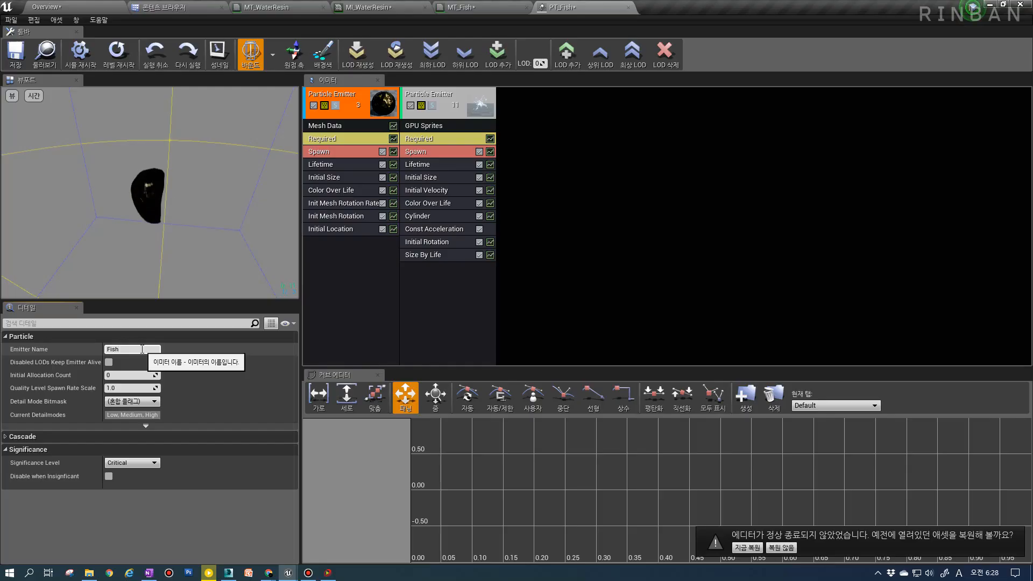
{"action": "left_click", "coordinate": [478, 110]}
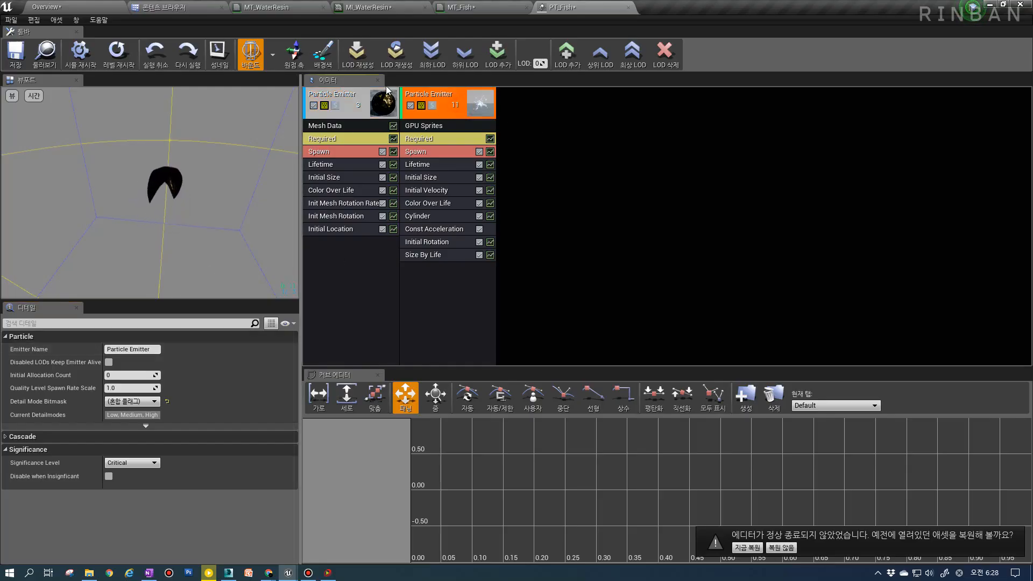
{"action": "left_click", "coordinate": [379, 105]}
{"action": "double_click", "coordinate": [145, 350]}
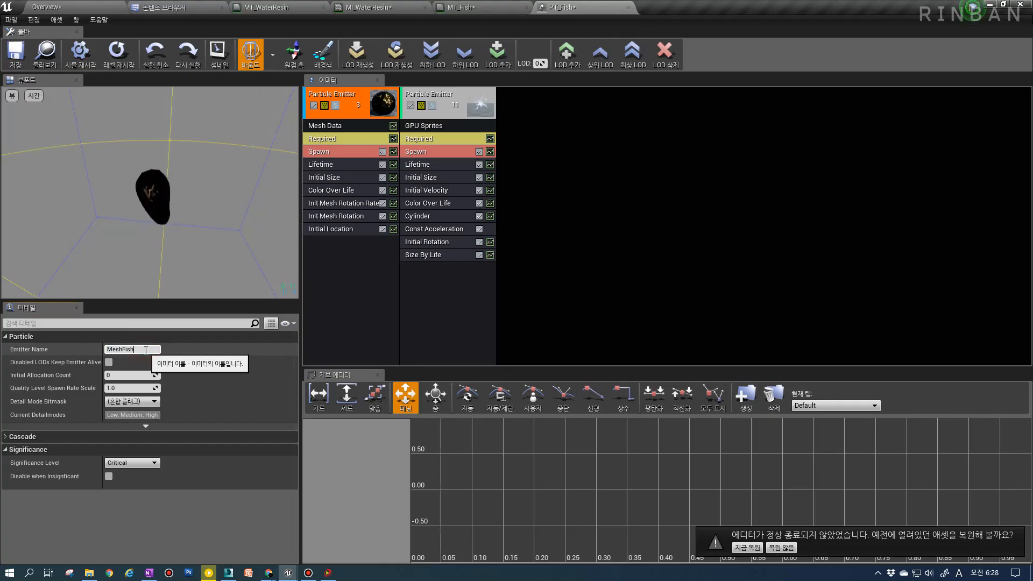
{"action": "key", "text": "Return"}
Rename the GPU sprite emitter in PT_Fish as Watertick and save the particle system
{"action": "left_click", "coordinate": [466, 100]}
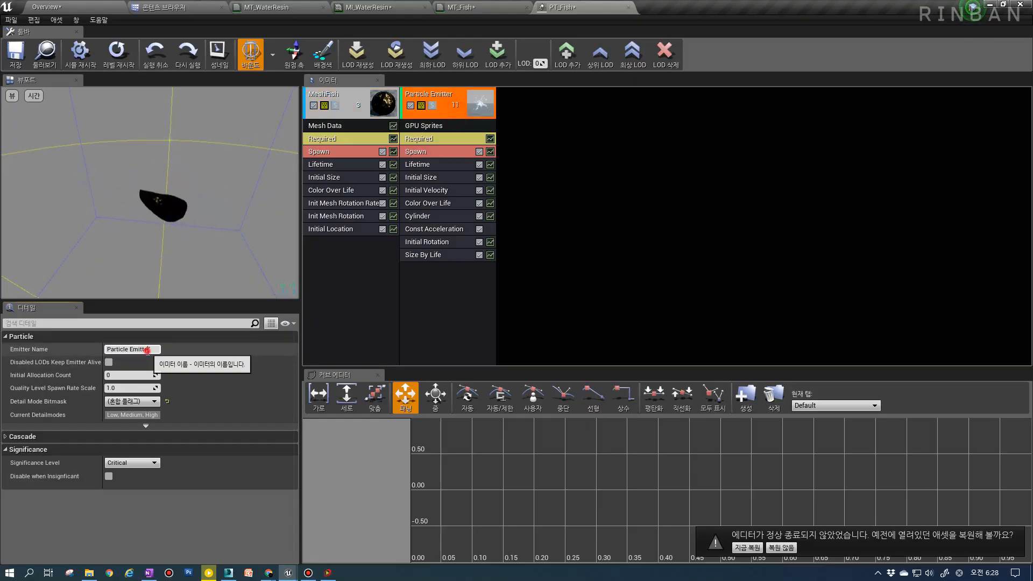
{"action": "left_click", "coordinate": [152, 349]}
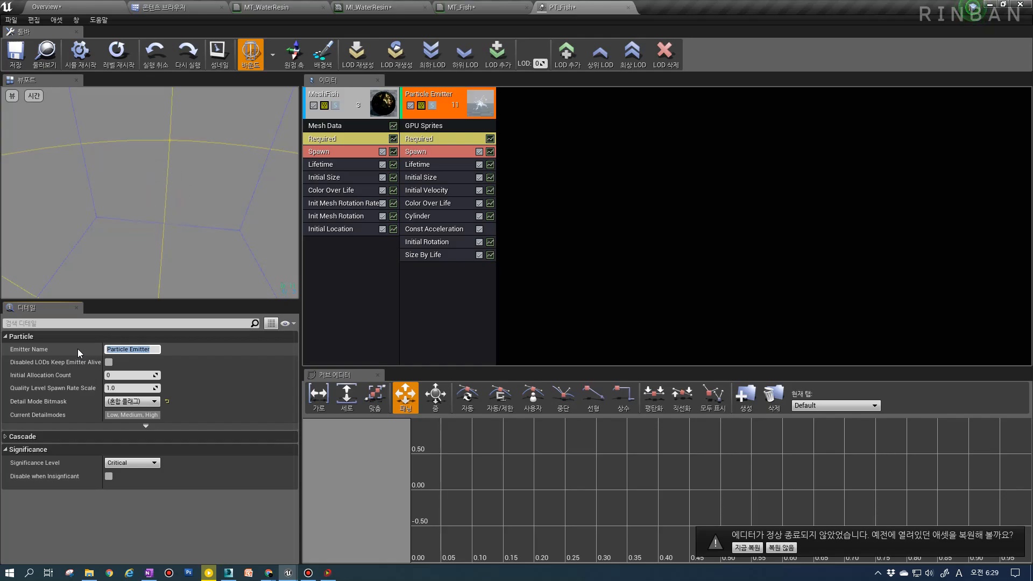
{"action": "type", "text": "DWatertick"}
{"action": "key", "text": "Return"}
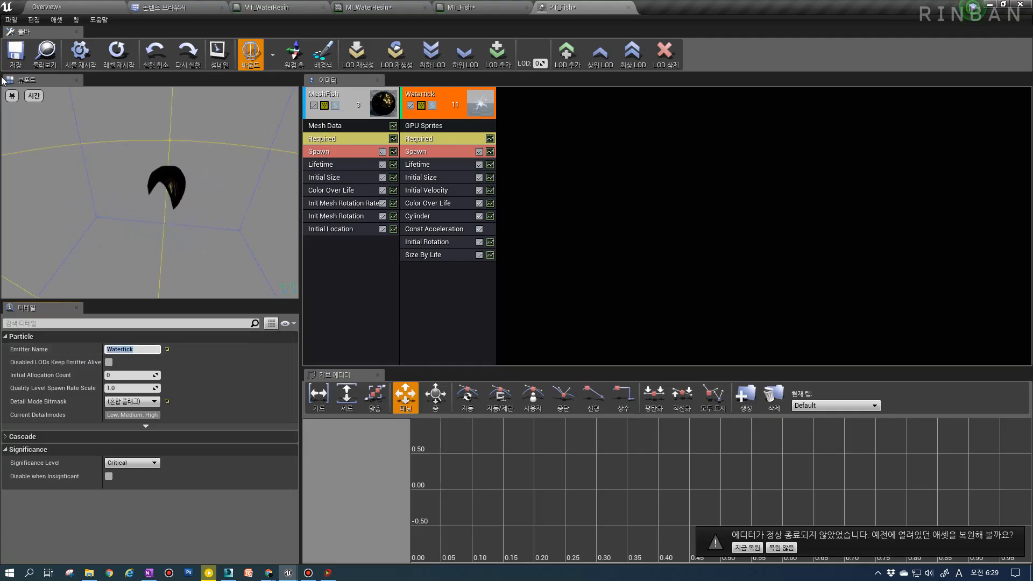
{"action": "left_click", "coordinate": [15, 52]}
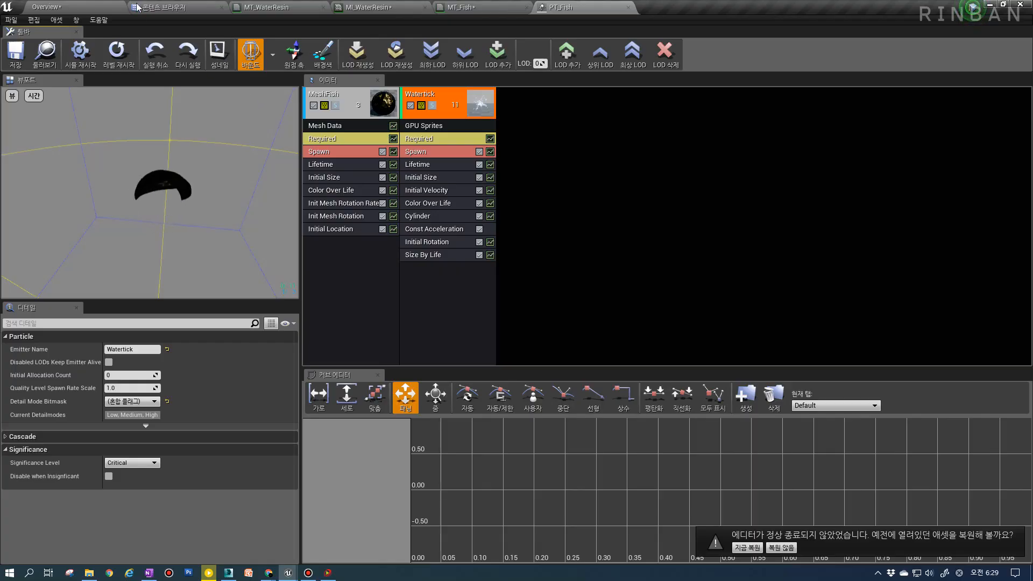
Open the BP_WaterResin blueprint from its actor in the Overview level and look over its event graph
{"action": "left_click", "coordinate": [161, 7]}
{"action": "left_click", "coordinate": [98, 7]}
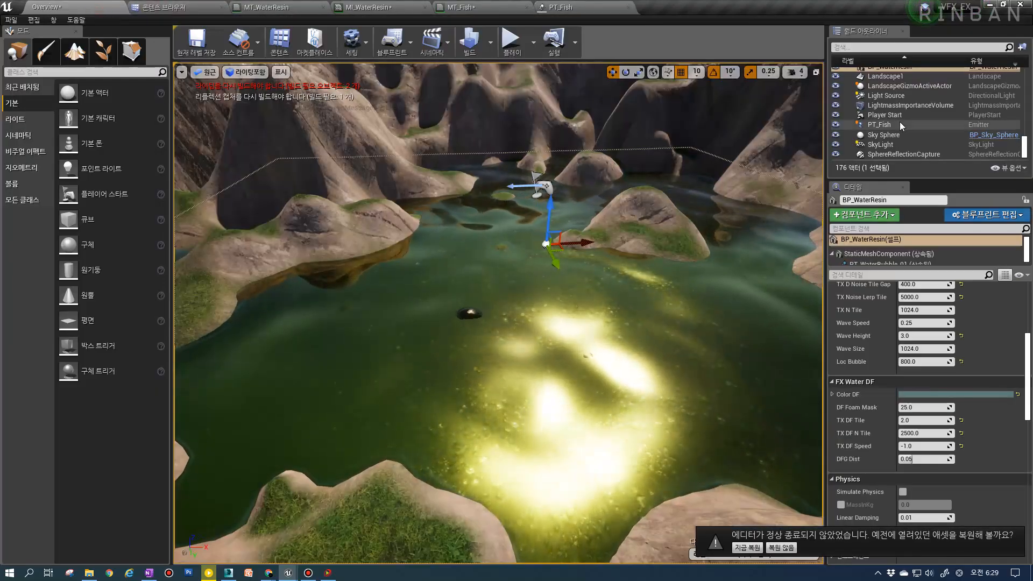
{"action": "left_click", "coordinate": [960, 215]}
{"action": "left_click", "coordinate": [936, 237]}
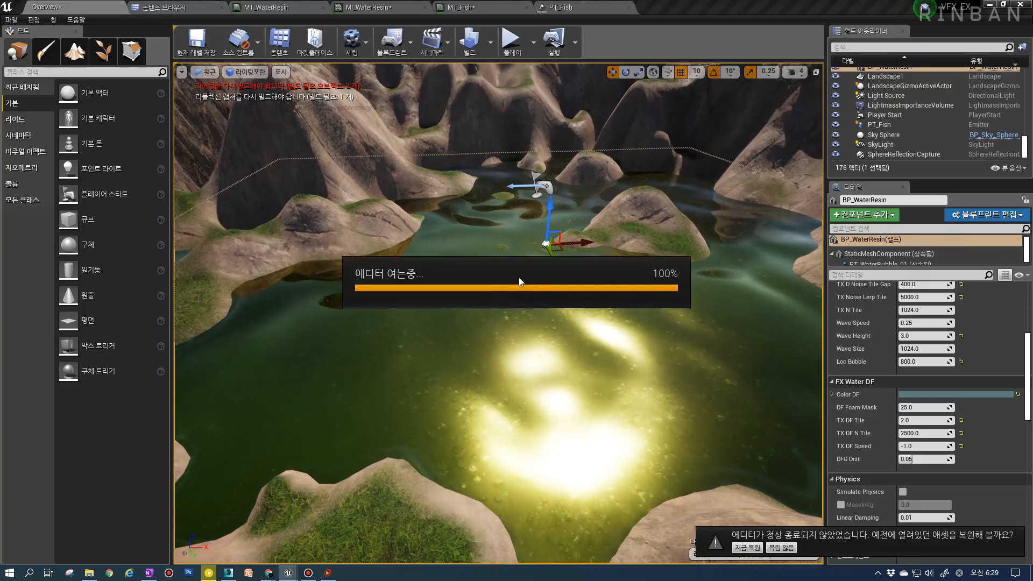
{"action": "scroll", "coordinate": [567, 267], "scroll_direction": "down", "scroll_amount": 8}
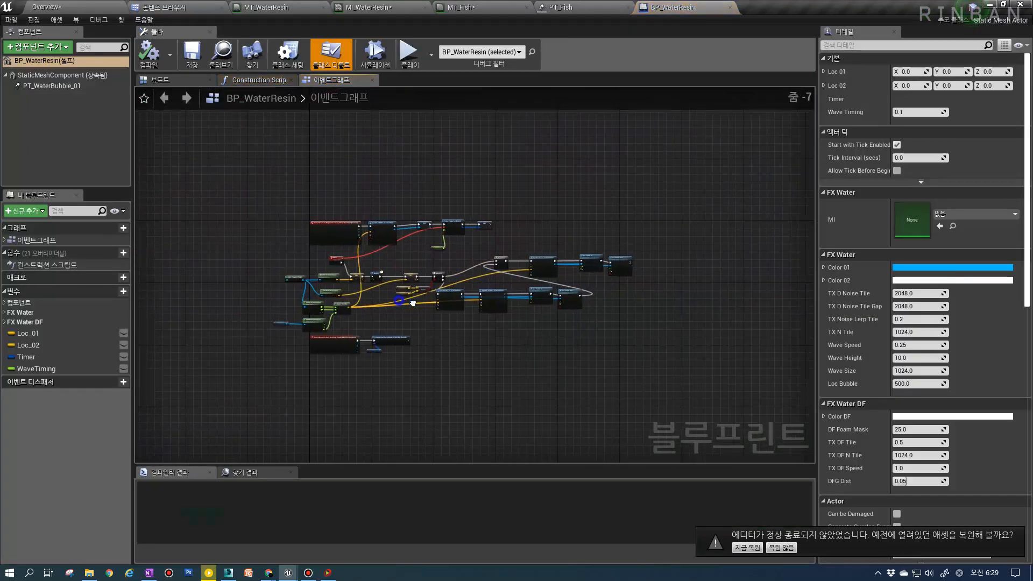
{"action": "scroll", "coordinate": [506, 254], "scroll_direction": "up", "scroll_amount": 3}
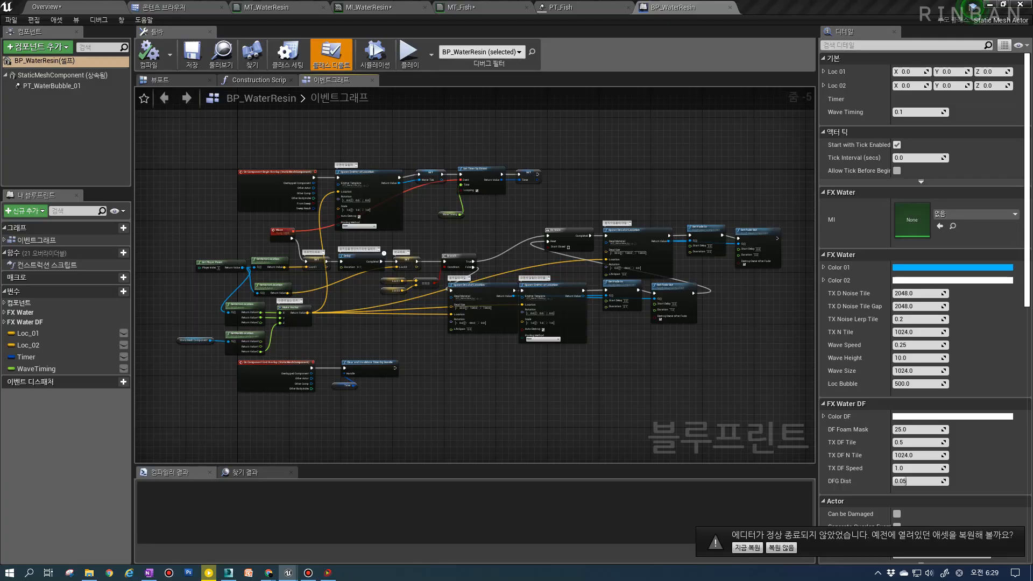
{"action": "right_click_drag", "start_coordinate": [711, 311], "coordinate": [635, 288]}
{"action": "scroll", "coordinate": [635, 288], "scroll_direction": "up", "scroll_amount": 1}
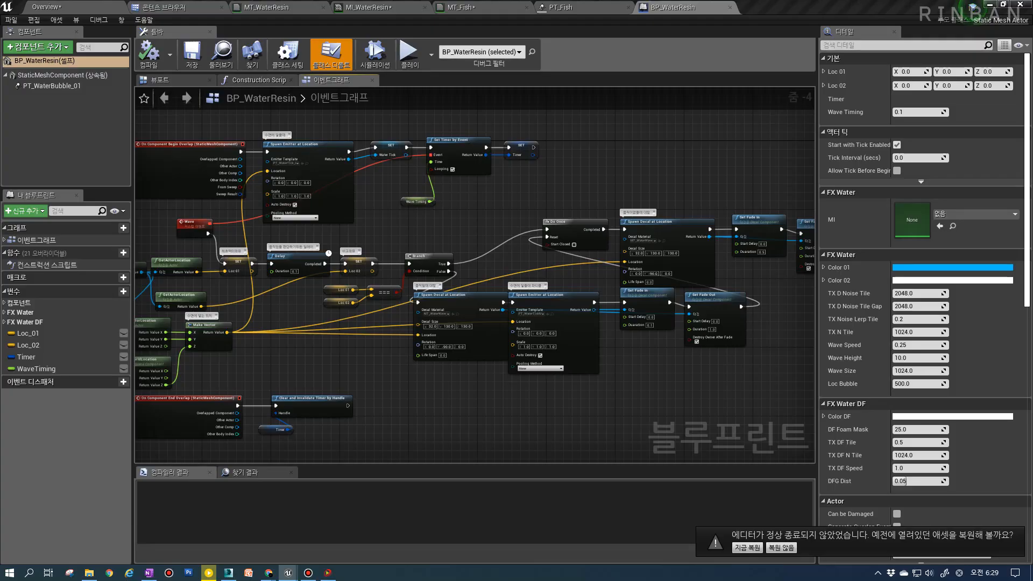
{"action": "scroll", "coordinate": [542, 279], "scroll_direction": "down", "scroll_amount": 3}
{"action": "scroll", "coordinate": [415, 230], "scroll_direction": "up", "scroll_amount": 2}
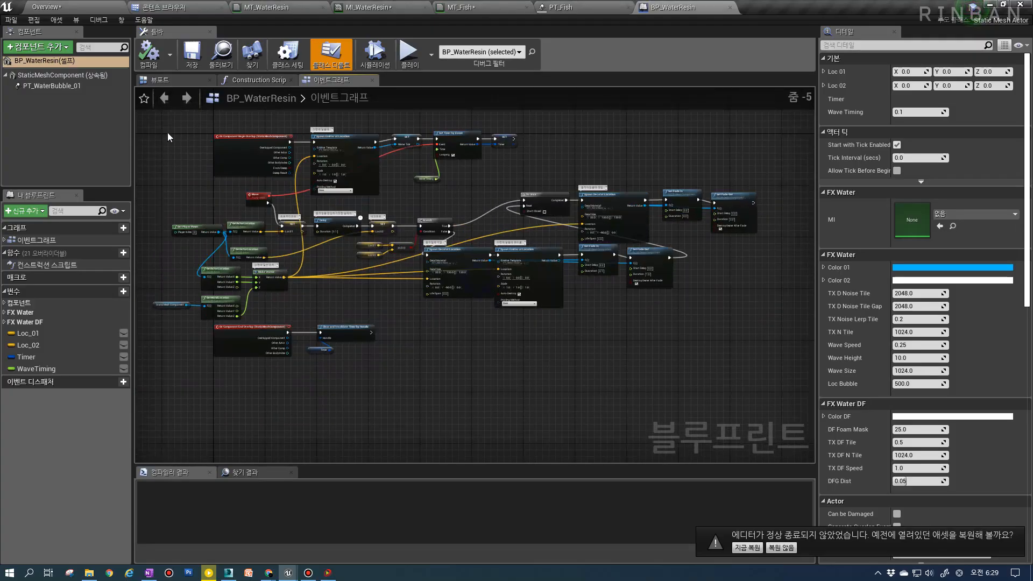
Add a Box Collision component under the static mesh component of BP_WaterResin
{"action": "left_click", "coordinate": [174, 80]}
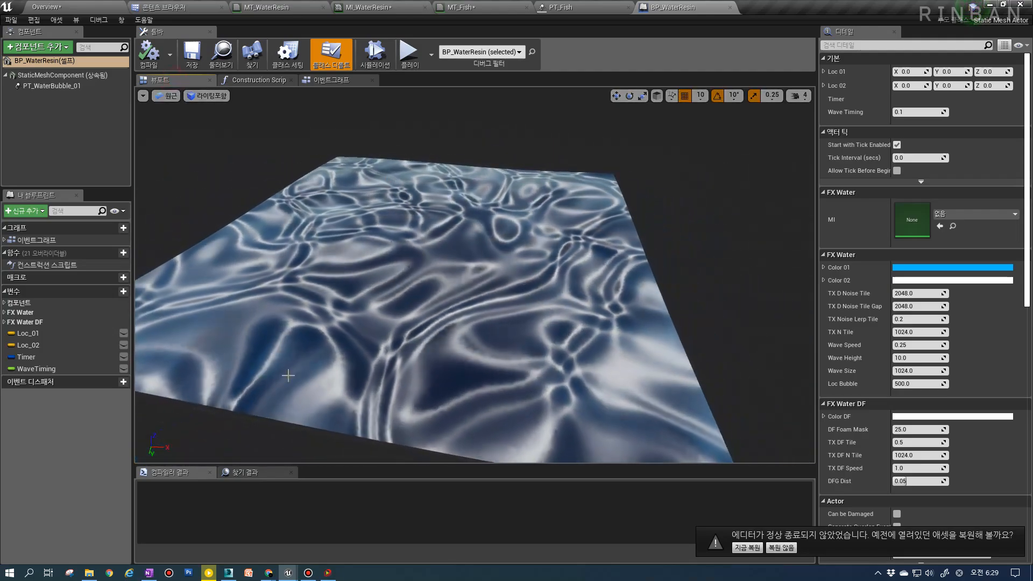
{"action": "right_click_drag", "start_coordinate": [483, 397], "coordinate": [483, 394]}
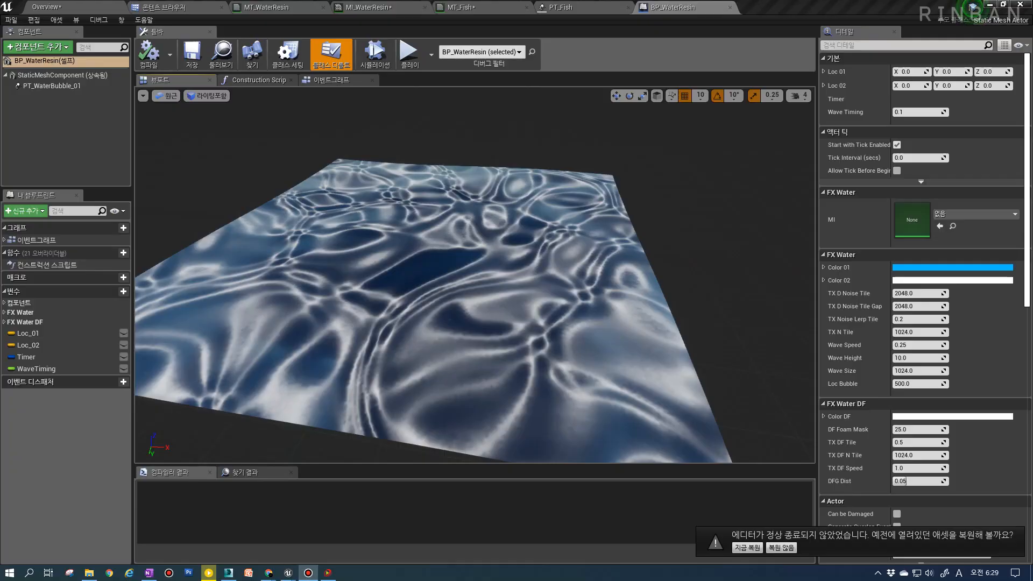
{"action": "right_click_drag", "start_coordinate": [293, 303], "coordinate": [443, 266]}
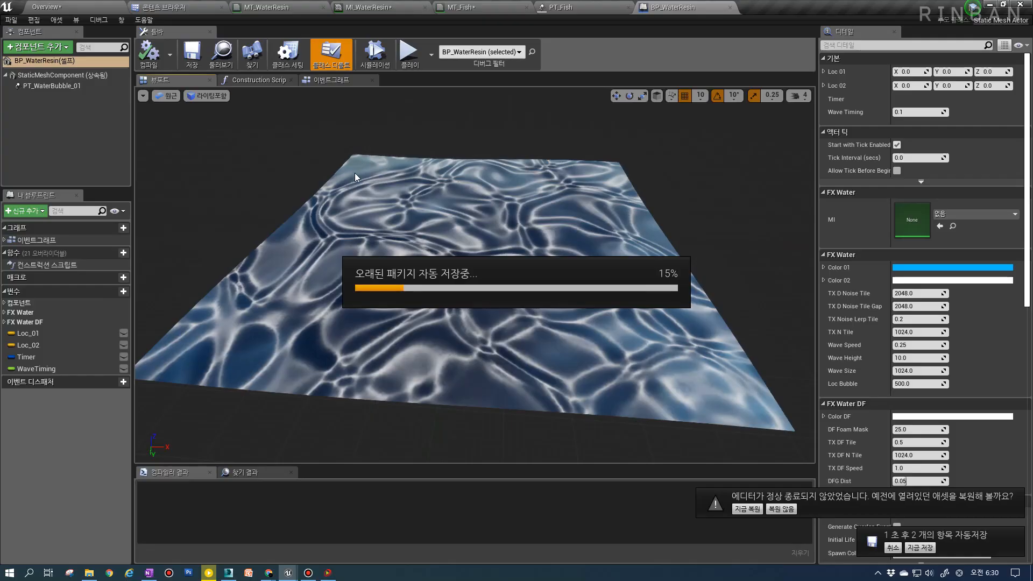
{"action": "right_click_drag", "start_coordinate": [425, 186], "coordinate": [382, 173]}
{"action": "left_click", "coordinate": [382, 174]}
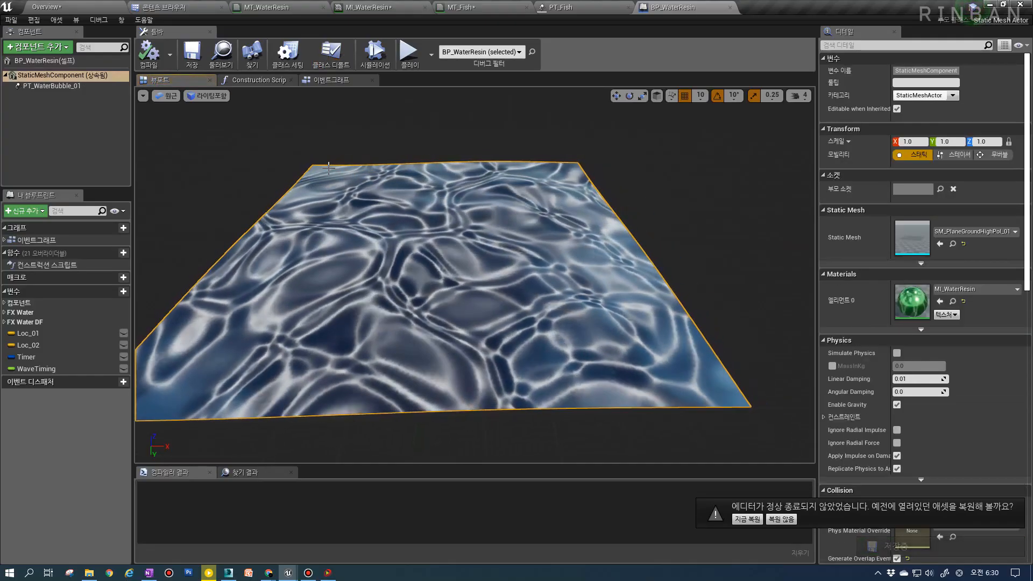
{"action": "left_click_drag", "start_coordinate": [328, 168], "coordinate": [352, 168]}
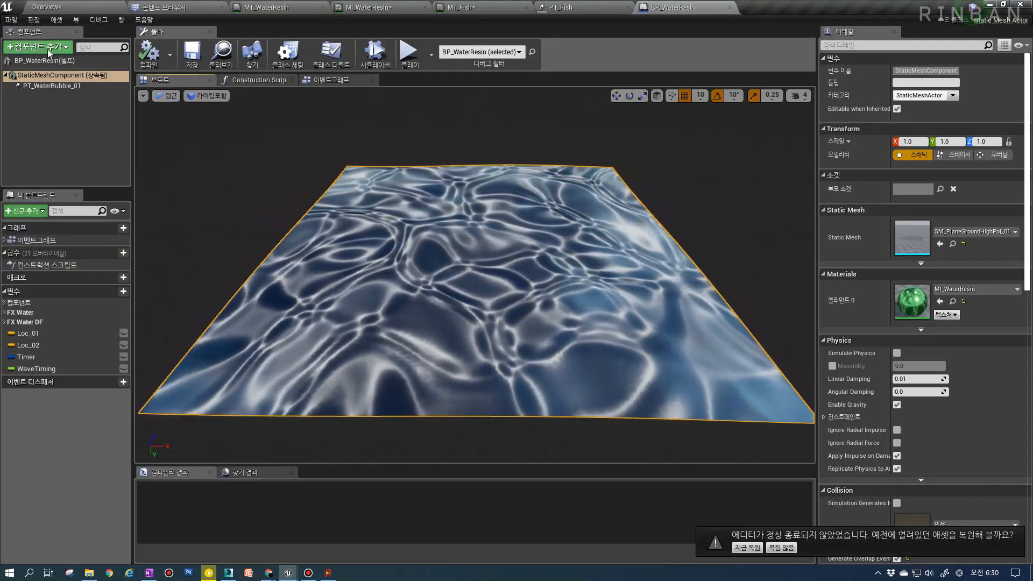
{"action": "left_click", "coordinate": [49, 49]}
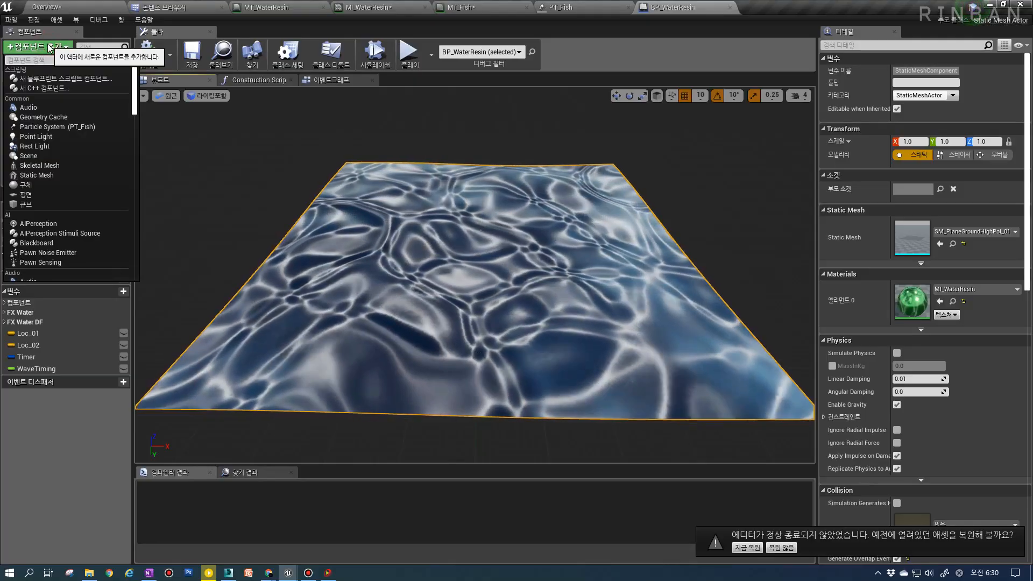
{"action": "type", "text": "bo"}
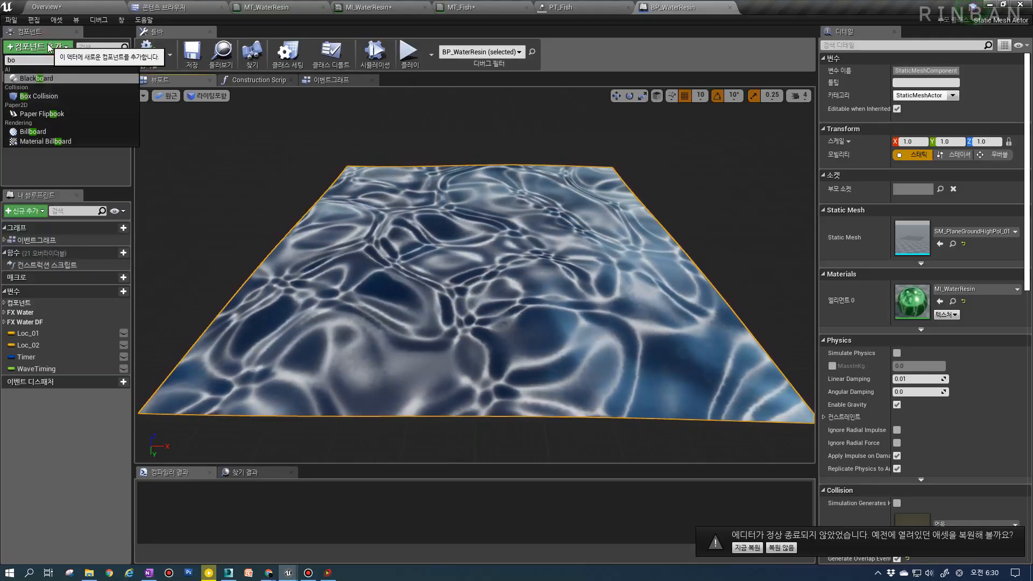
{"action": "type", "text": "x"}
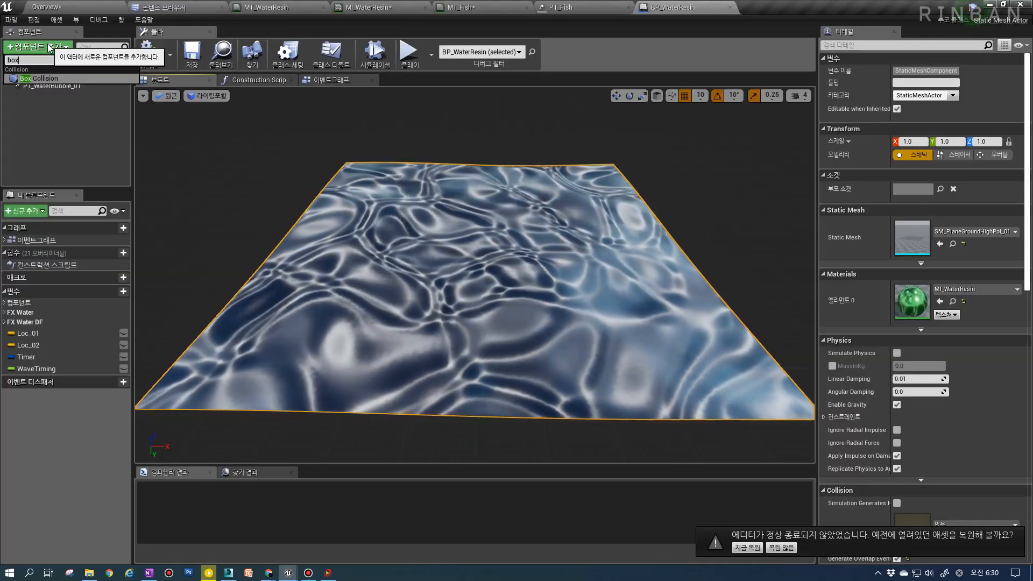
{"action": "left_click", "coordinate": [41, 78]}
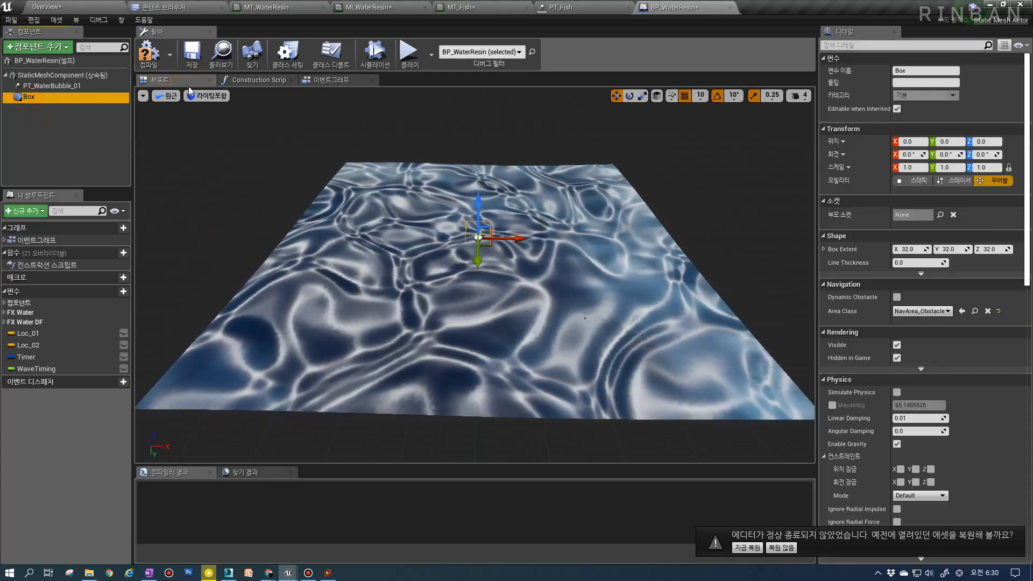
Open BP_LightningWeather from the 2_1LevelEffect/BP folder and inspect its Box_up component in the blueprint's viewport
{"action": "left_click", "coordinate": [221, 52]}
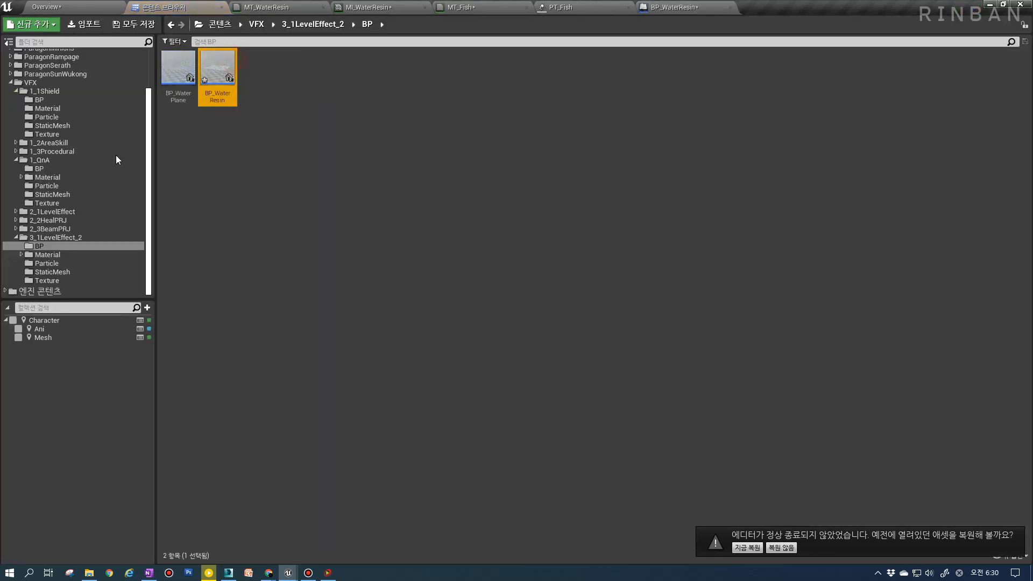
{"action": "left_click", "coordinate": [63, 170]}
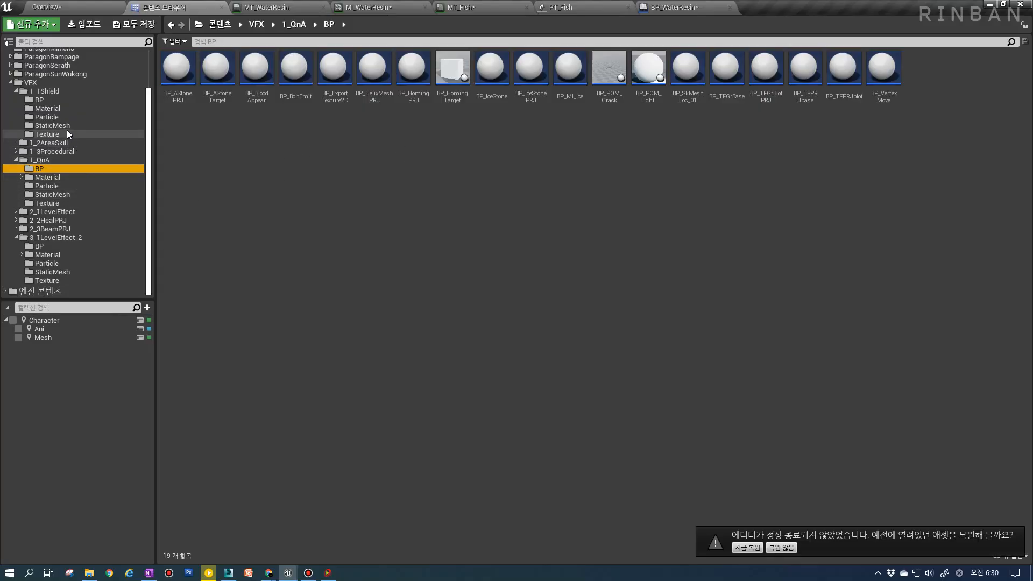
{"action": "double_click", "coordinate": [58, 212]}
{"action": "left_click", "coordinate": [51, 221]}
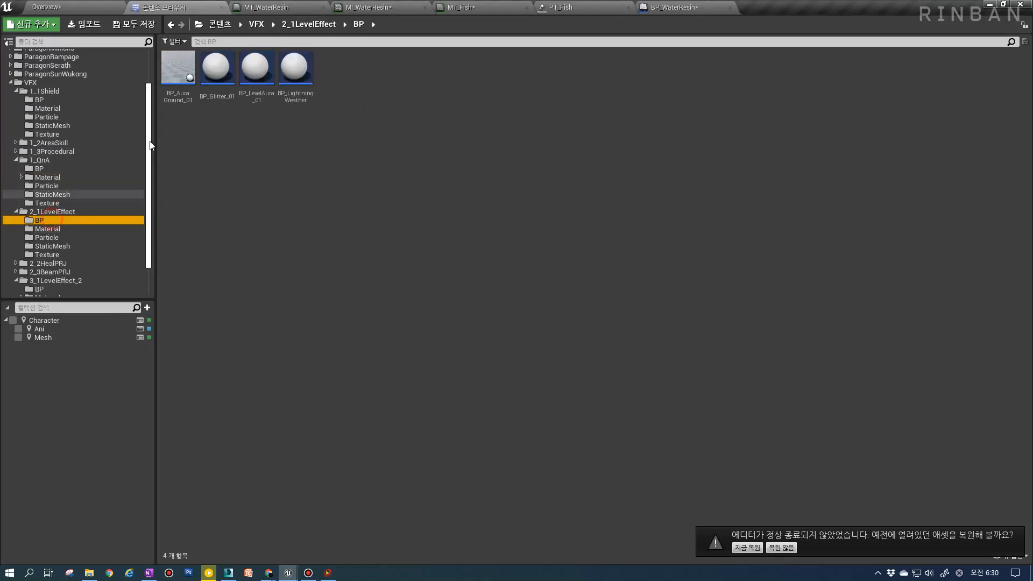
{"action": "double_click", "coordinate": [295, 68]}
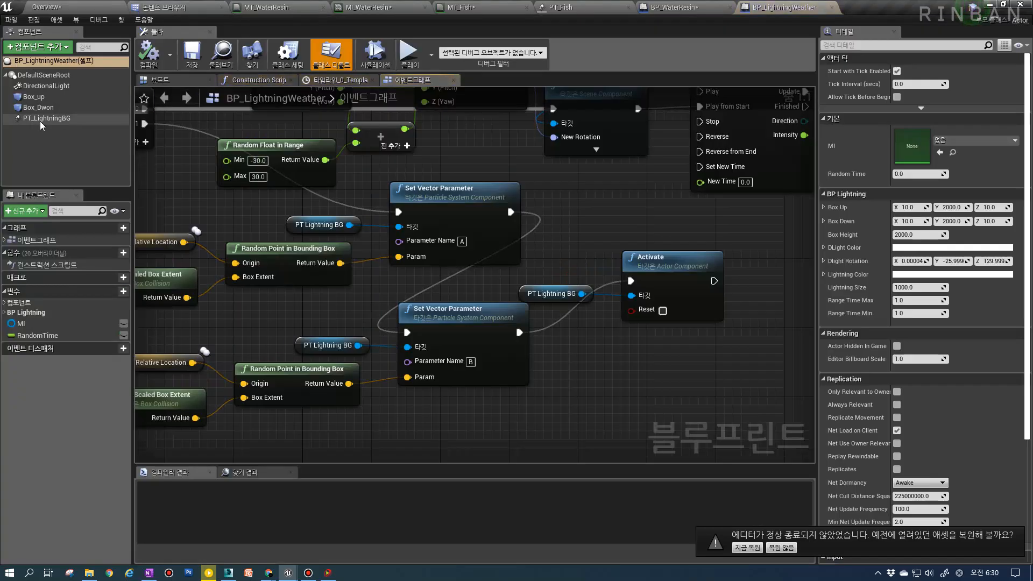
{"action": "left_click", "coordinate": [182, 81]}
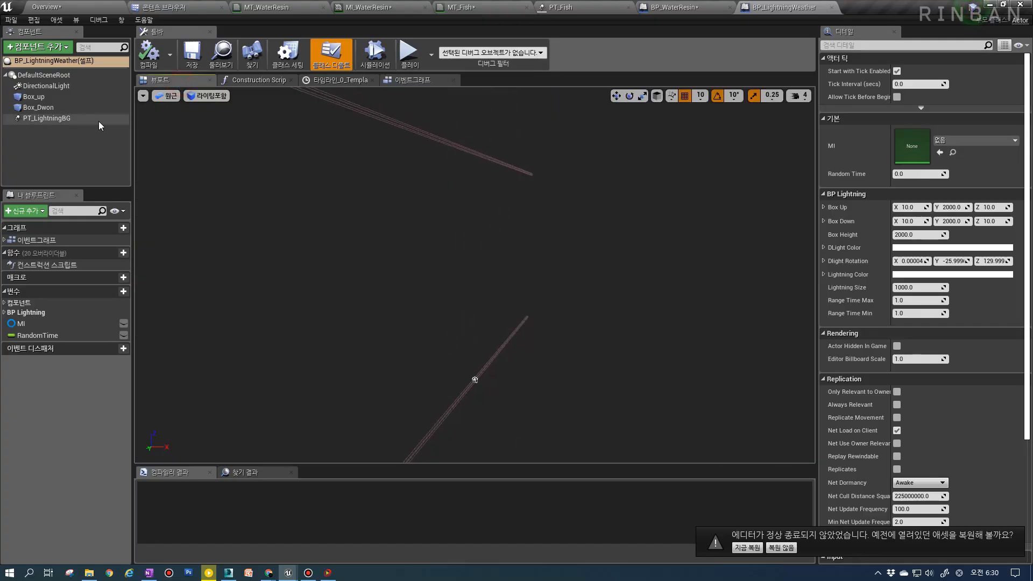
{"action": "left_click", "coordinate": [33, 97]}
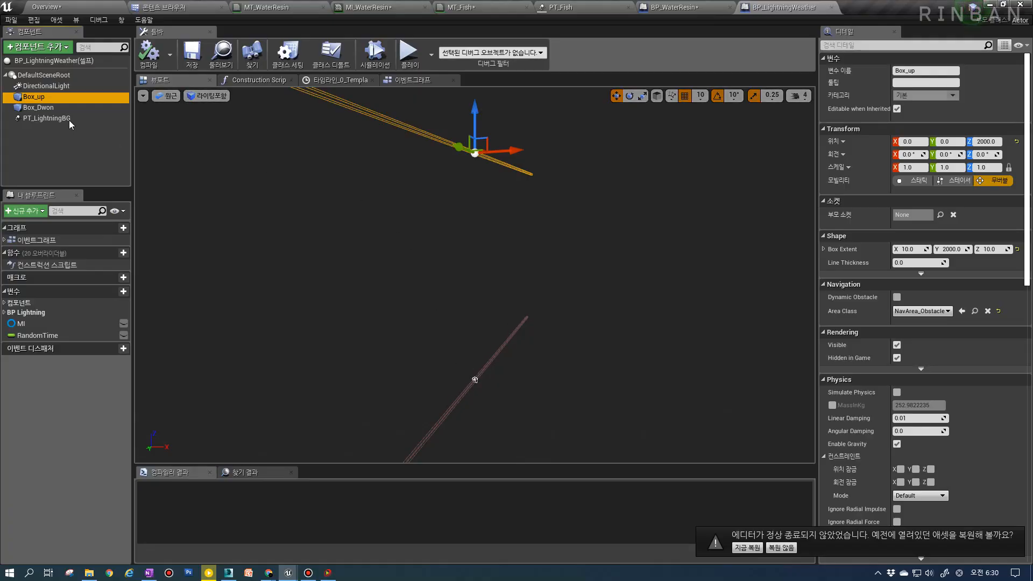
Examine the Box Dwon random-point nodes and Set Vector Parameter nodes in BP_LightningWeather's event graph, and close that blueprint
{"action": "left_click", "coordinate": [412, 80]}
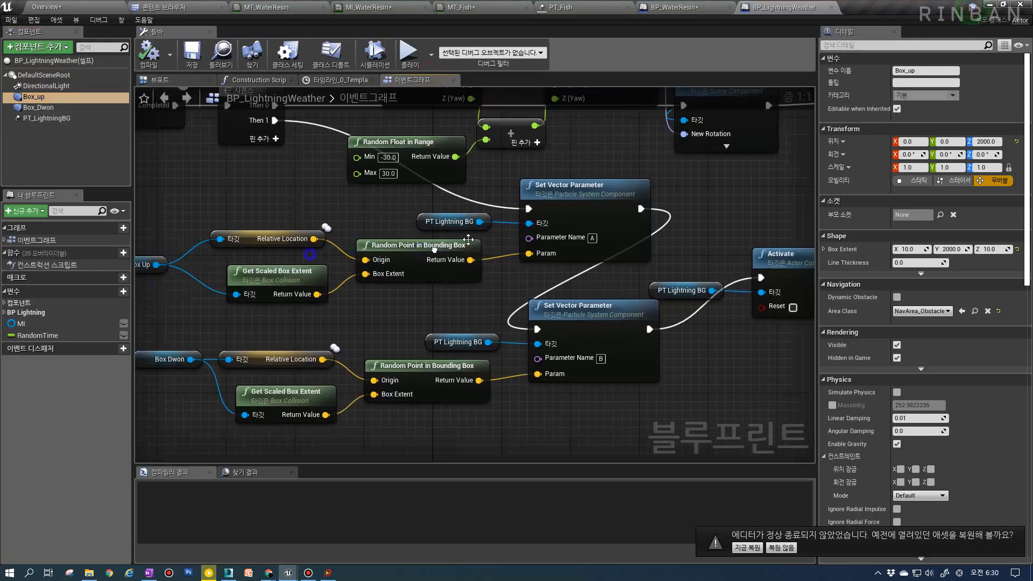
{"action": "scroll", "coordinate": [469, 240], "scroll_direction": "down", "scroll_amount": 2}
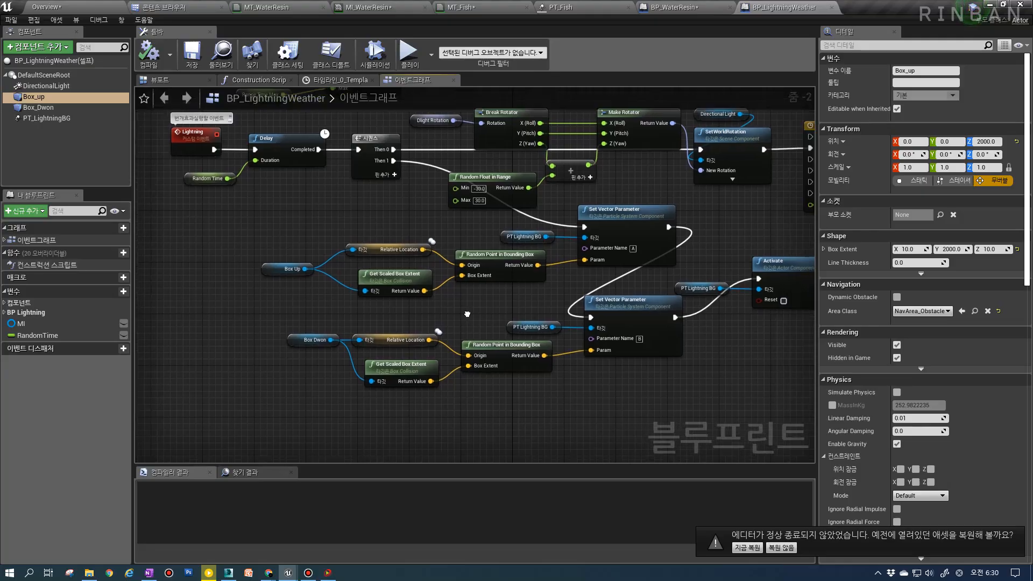
{"action": "scroll", "coordinate": [480, 323], "scroll_direction": "up", "scroll_amount": 2}
{"action": "left_click_drag", "start_coordinate": [392, 330], "coordinate": [442, 319]}
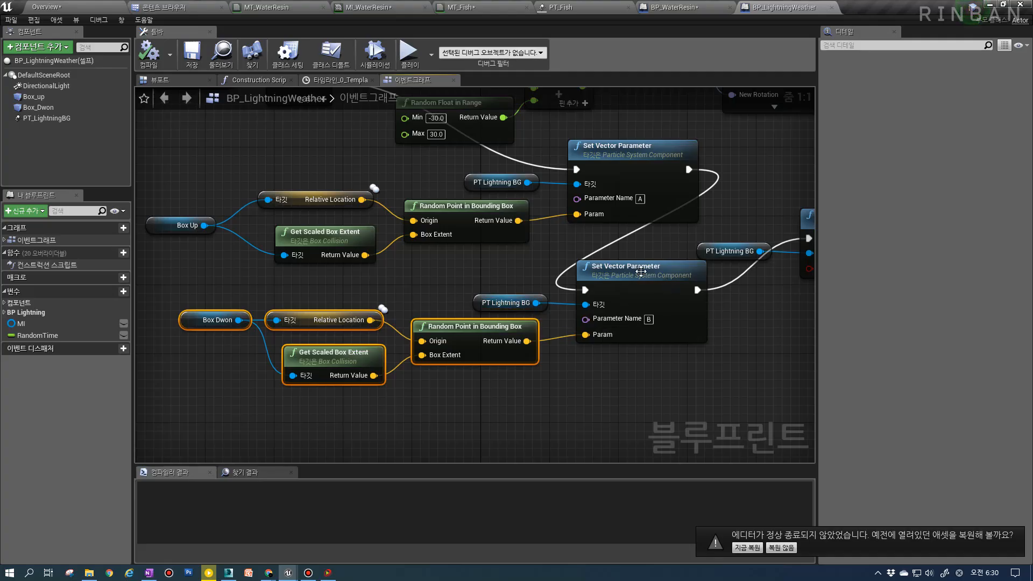
{"action": "left_click", "coordinate": [834, 12]}
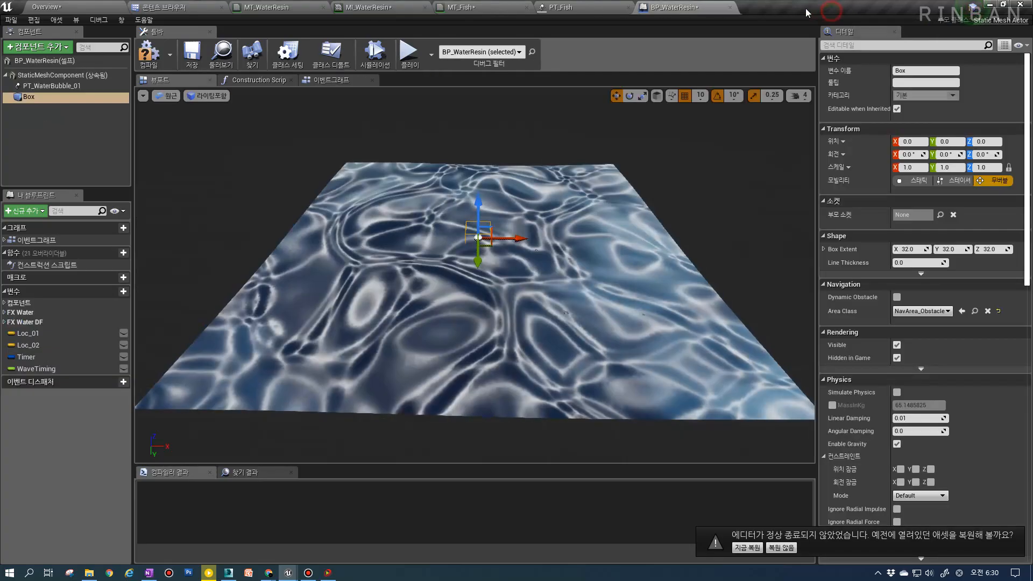
Move the On Component End Overlap node group in BP_WaterResin's event graph above the Spawn Decal nodes
{"action": "left_click", "coordinate": [337, 80]}
{"action": "right_click_drag", "start_coordinate": [271, 314], "coordinate": [370, 311]}
{"action": "left_click_drag", "start_coordinate": [358, 397], "coordinate": [426, 323]}
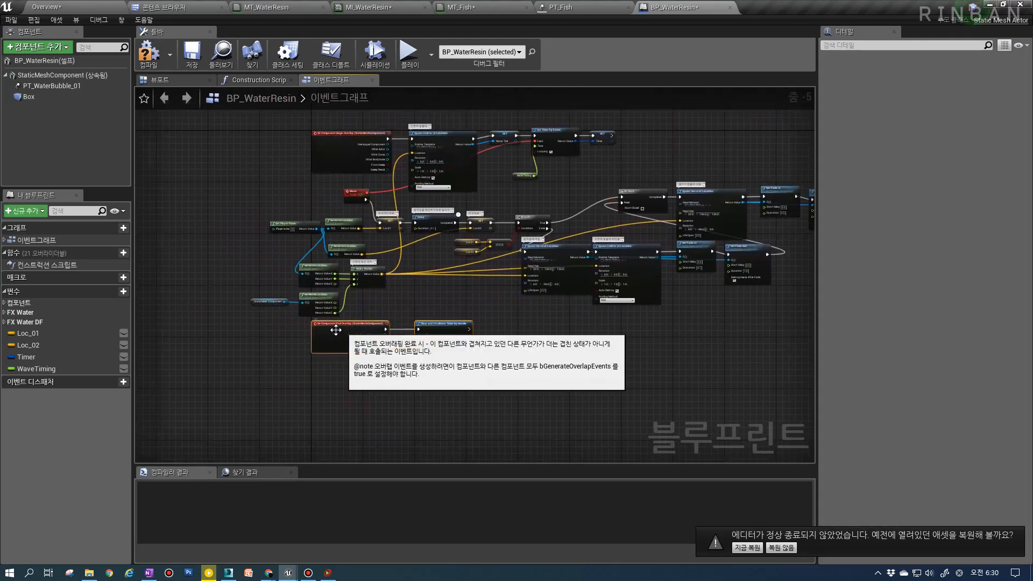
{"action": "left_click_drag", "start_coordinate": [337, 328], "coordinate": [669, 148]}
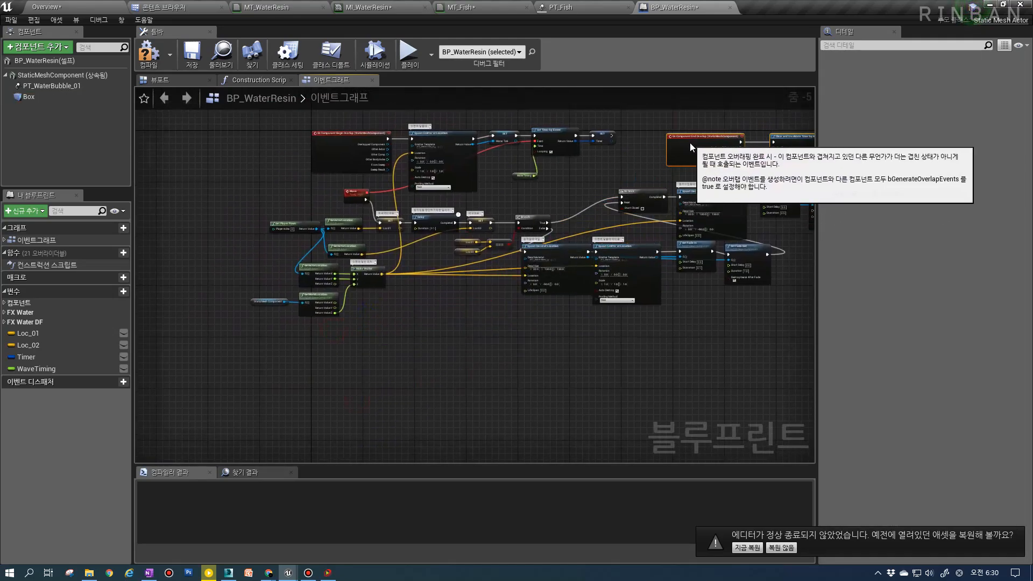
Add a Box component reference below the Static Mesh Component nodes and connect it to a new GetWorldLocation node
{"action": "scroll", "coordinate": [318, 335], "scroll_direction": "up", "scroll_amount": 3}
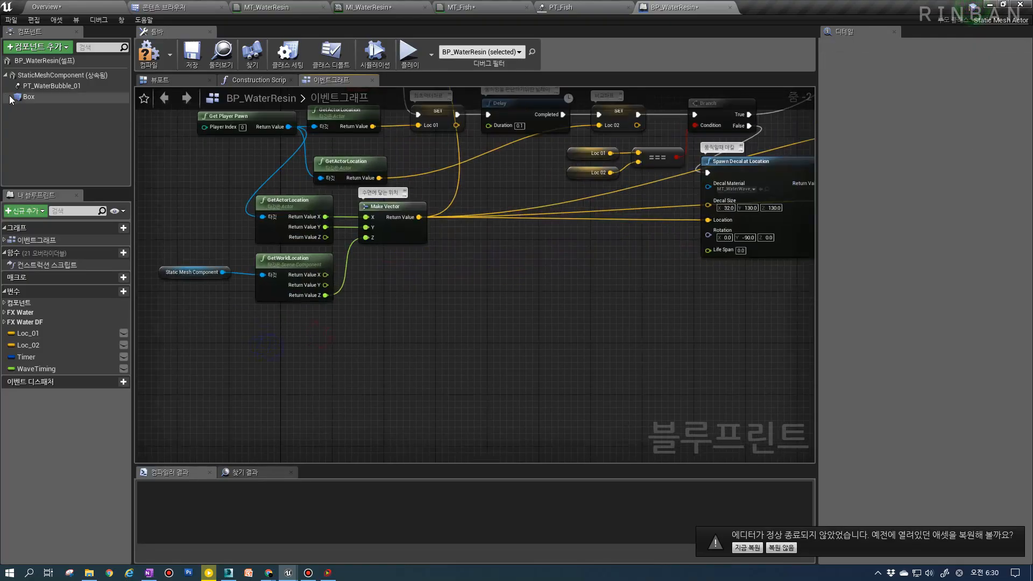
{"action": "left_click_drag", "start_coordinate": [8, 95], "coordinate": [353, 341]}
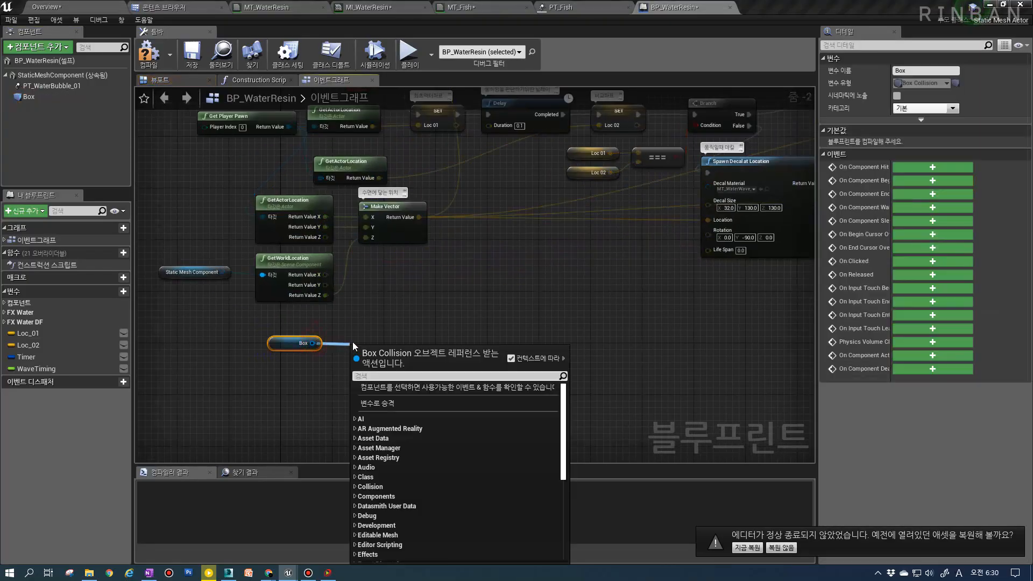
{"action": "type", "text": "get worldlo"}
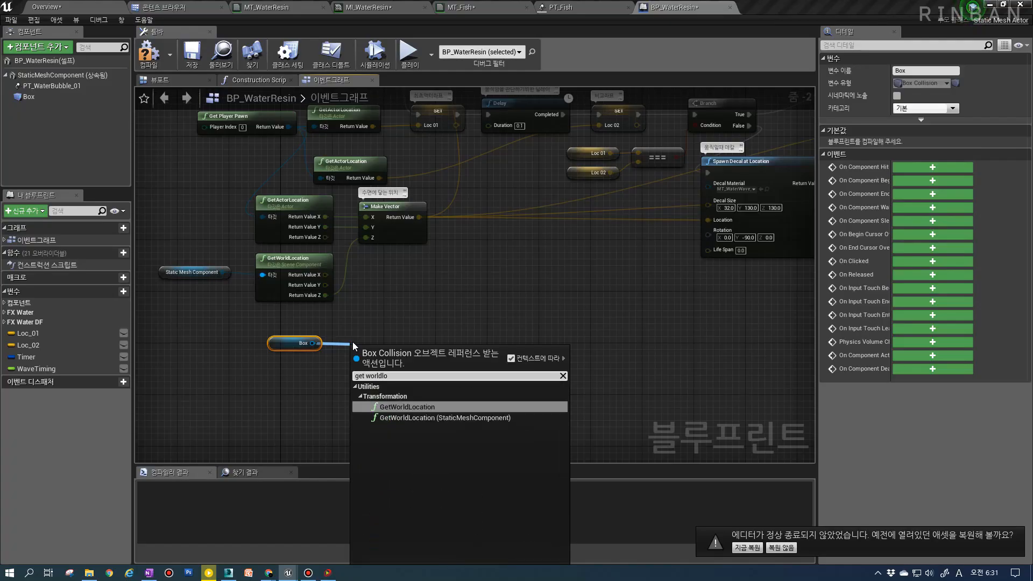
{"action": "key", "text": "Return"}
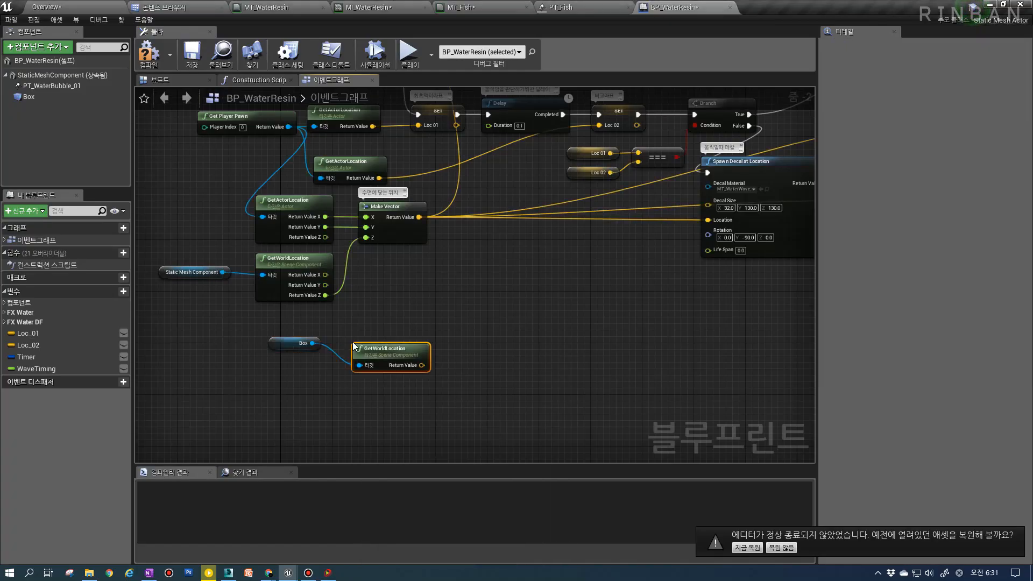
{"action": "left_click_drag", "start_coordinate": [391, 354], "coordinate": [384, 315]}
Add a Get Scaled Box Extent node fed by the Box reference and place it just under its GetWorldLocation node
{"action": "scroll", "coordinate": [404, 314], "scroll_direction": "up", "scroll_amount": 2}
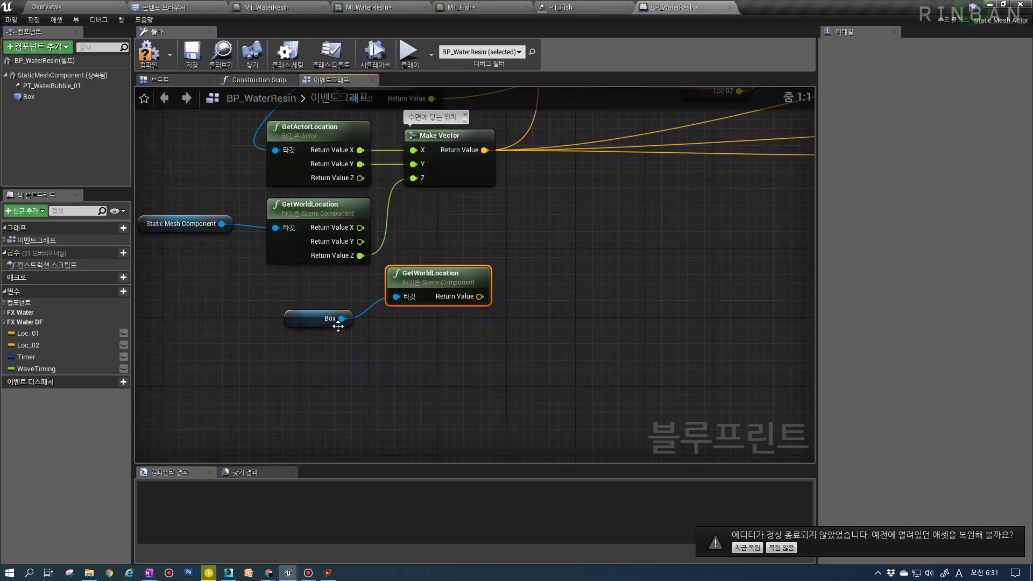
{"action": "left_click_drag", "start_coordinate": [341, 318], "coordinate": [390, 353]}
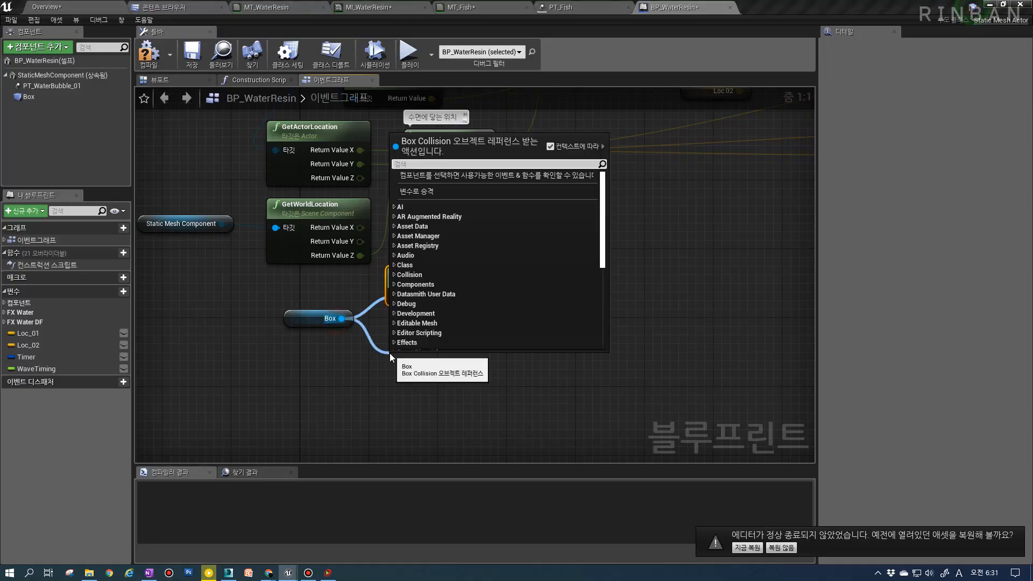
{"action": "type", "text": "get csaled box"}
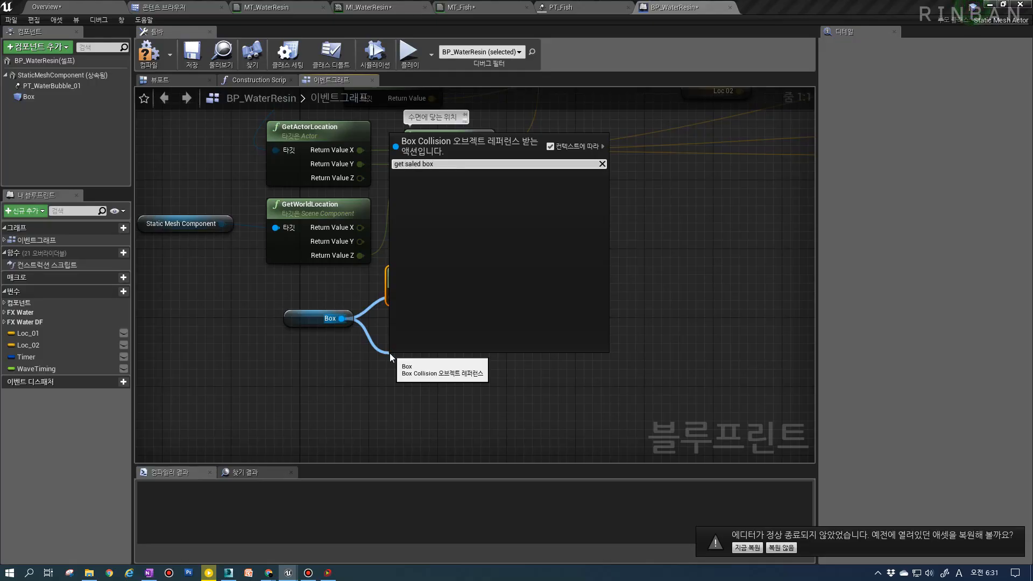
{"action": "key", "text": "BackSpace"}
{"action": "key", "text": "BackSpace"}
{"action": "key", "text": "BackSpace"}
{"action": "key", "text": "BackSpace"}
{"action": "type", "text": "ca"}
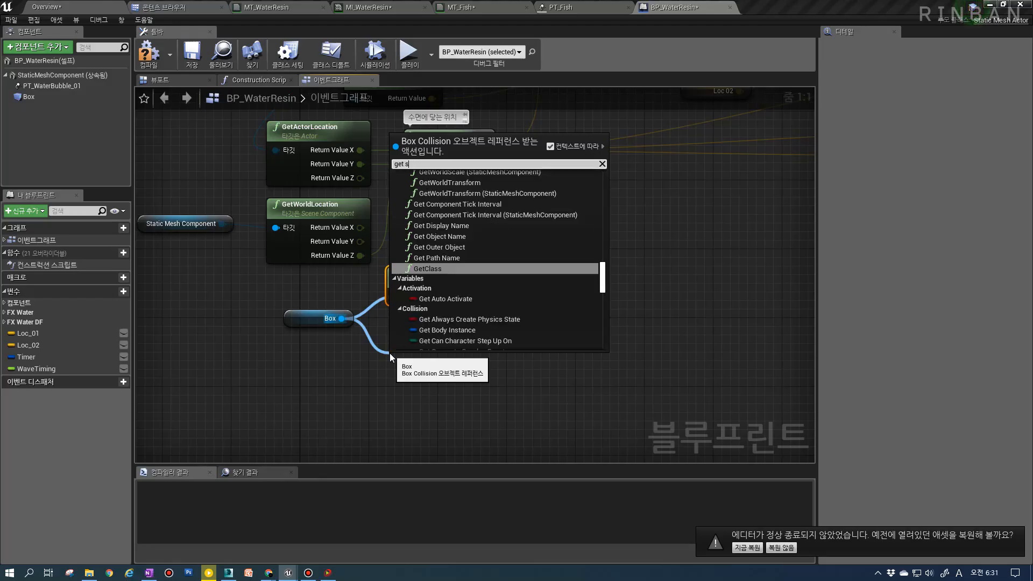
{"action": "type", "text": "led"}
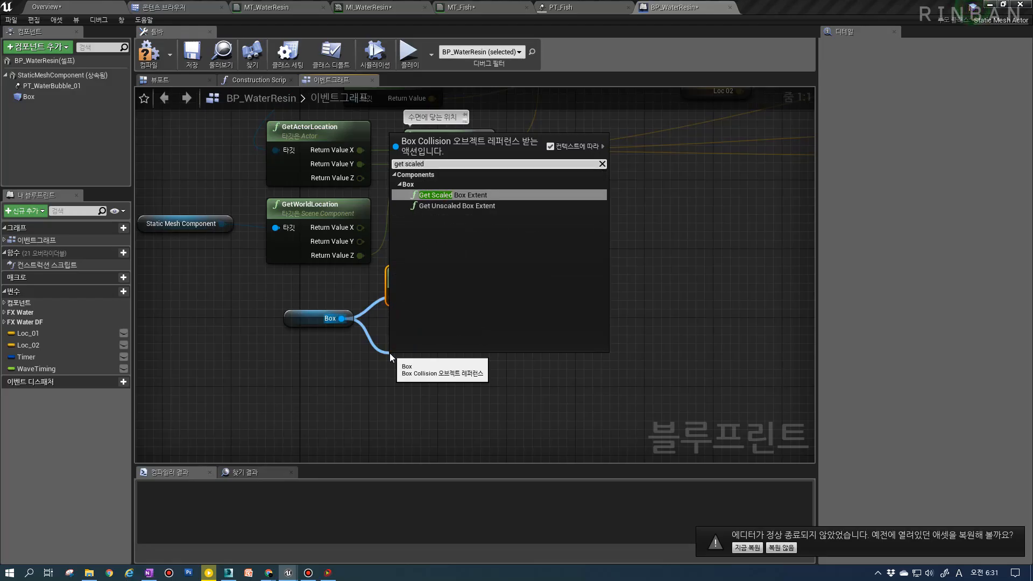
{"action": "key", "text": "Return"}
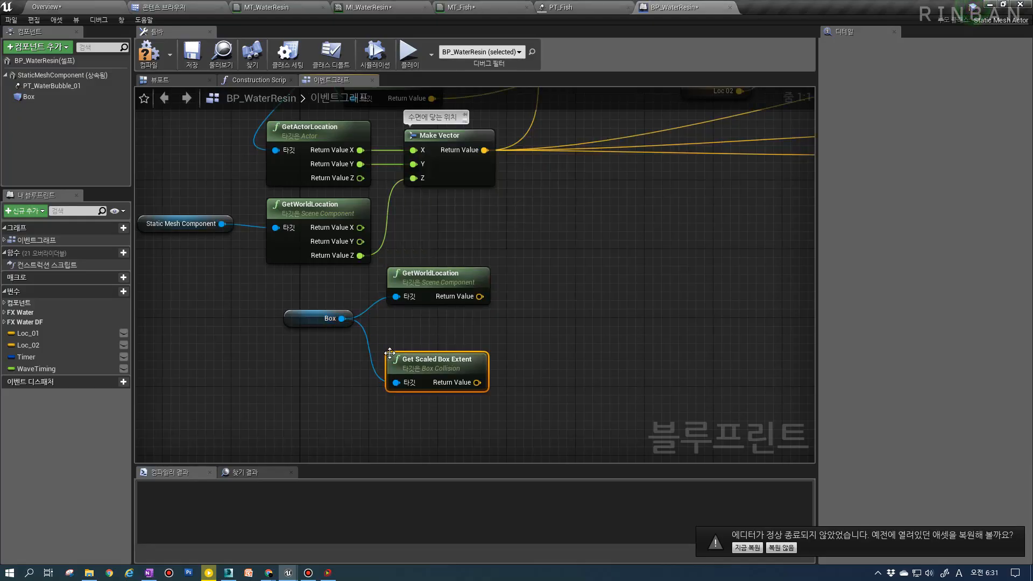
{"action": "left_click", "coordinate": [435, 364]}
{"action": "mouse_move", "coordinate": [435, 352]}
{"action": "left_mouse_down"}
{"action": "mouse_move", "coordinate": [434, 327]}
{"action": "mouse_move", "coordinate": [433, 336]}
{"action": "left_mouse_up"}
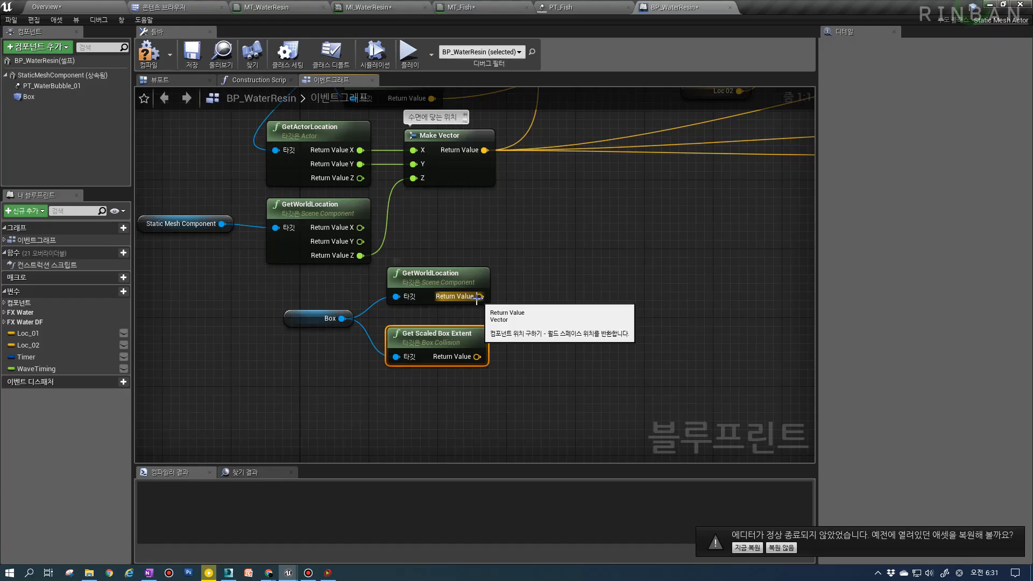
Add a Random Point in Bounding Box node, with the box's world location as Origin and its scaled extent as Box Extent
{"action": "left_click_drag", "start_coordinate": [480, 297], "coordinate": [528, 315]}
{"action": "type", "text": "random pointin"}
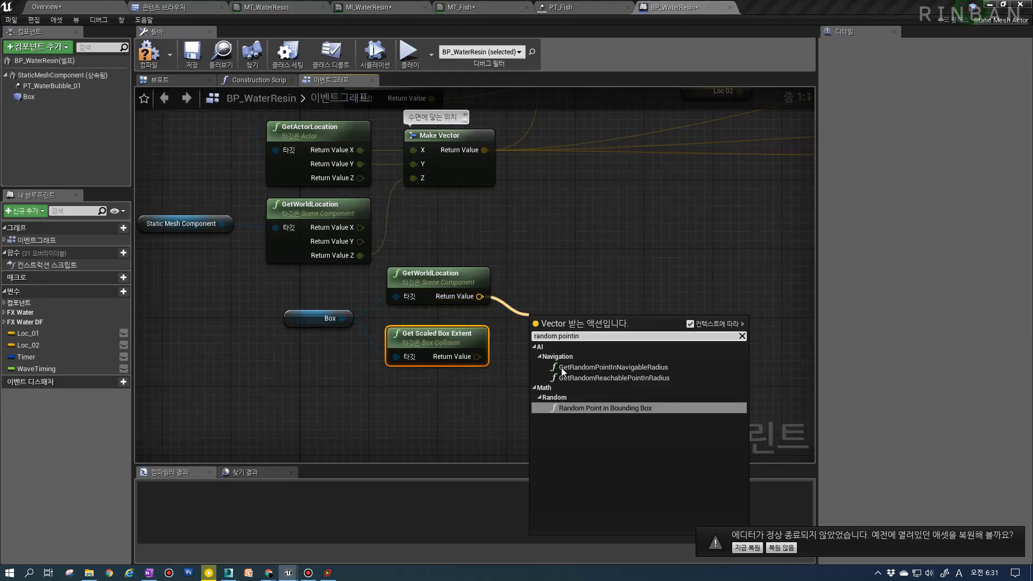
{"action": "left_click", "coordinate": [621, 409]}
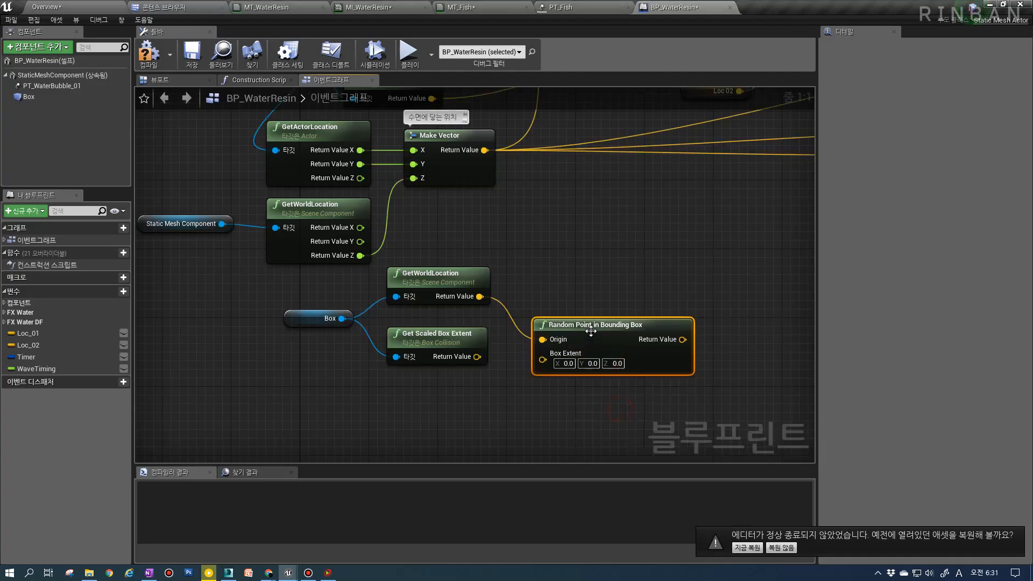
{"action": "left_click_drag", "start_coordinate": [568, 331], "coordinate": [568, 299]}
{"action": "left_click_drag", "start_coordinate": [476, 356], "coordinate": [546, 325]}
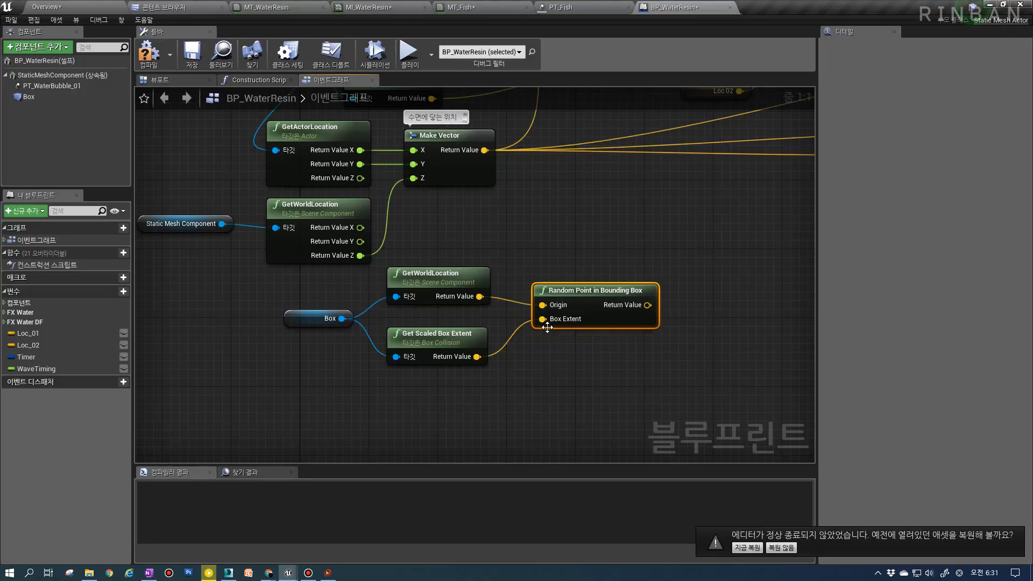
Set the Box component's Box Extent to X 500, Y 500 and Z 0 and check its fit on the water plane
{"action": "left_click", "coordinate": [178, 84]}
{"action": "left_click", "coordinate": [28, 97]}
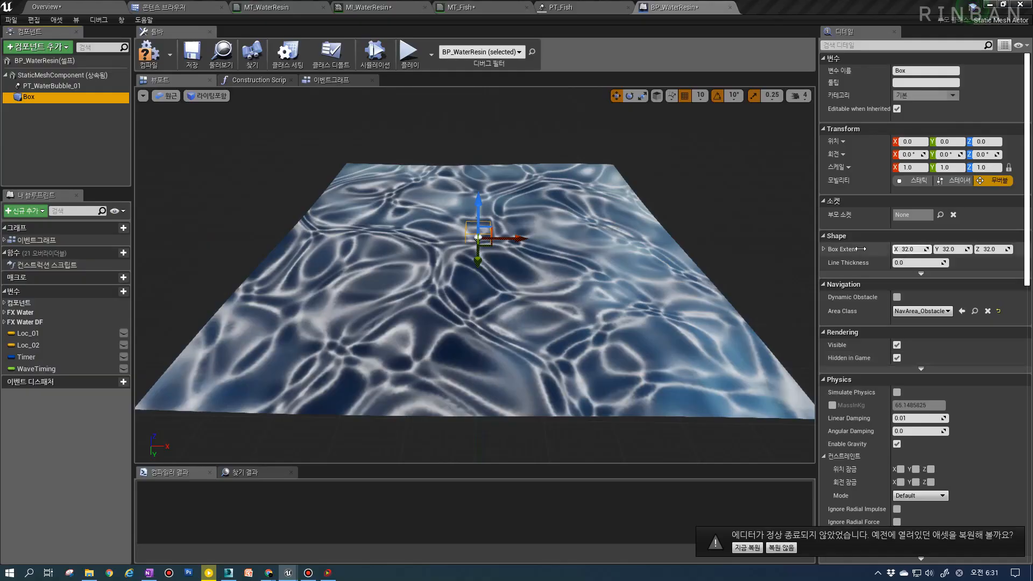
{"action": "left_click", "coordinate": [823, 237]}
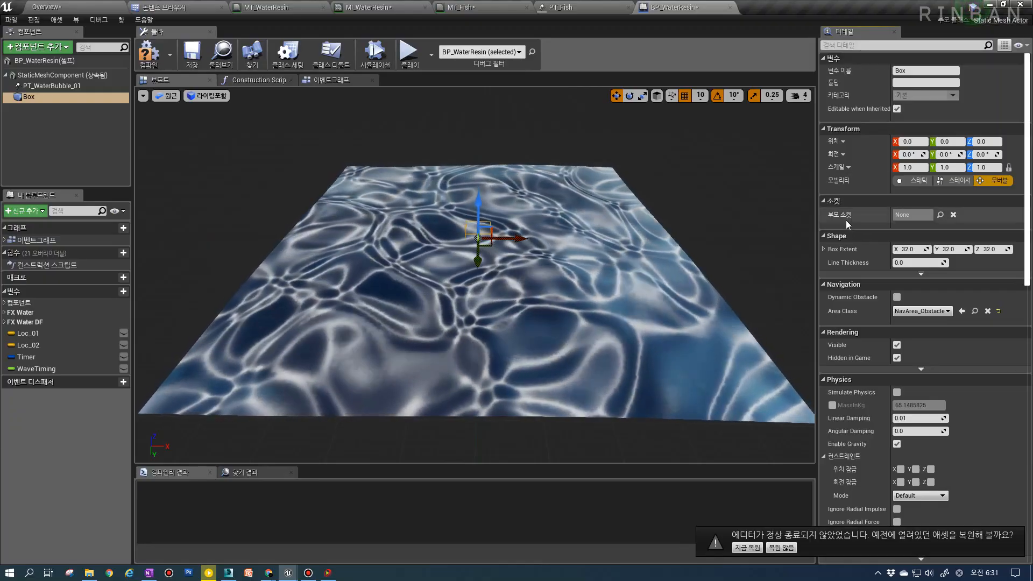
{"action": "left_click_drag", "start_coordinate": [646, 344], "coordinate": [619, 290]}
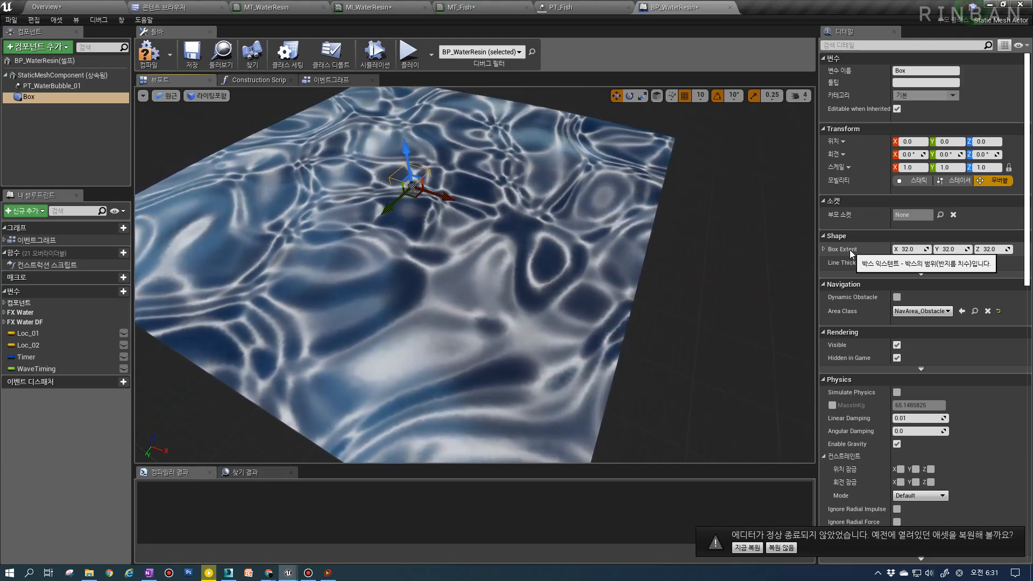
{"action": "left_click", "coordinate": [906, 249]}
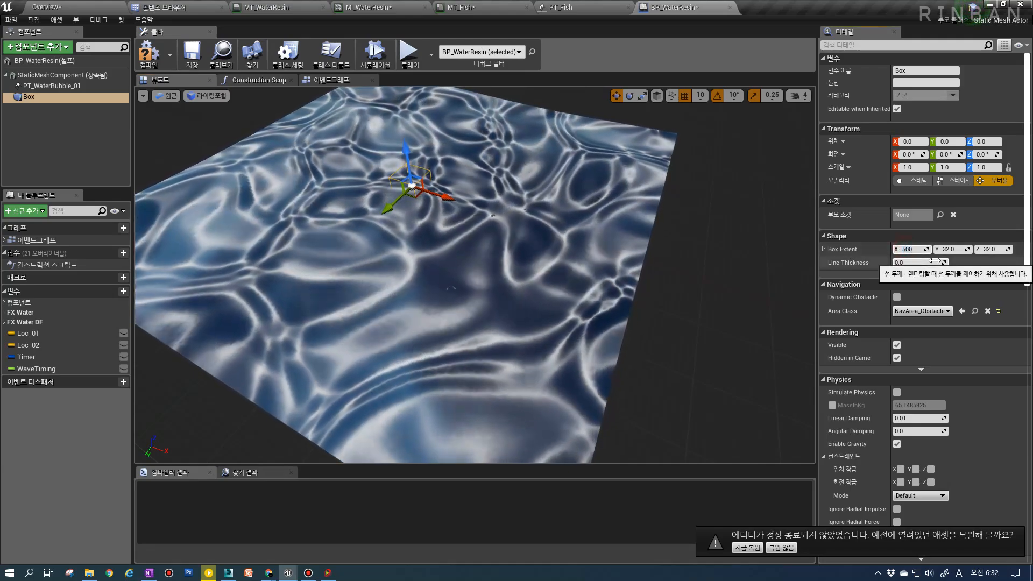
{"action": "type", "text": "500"}
{"action": "key", "text": "Tab"}
{"action": "type", "text": "500"}
{"action": "key", "text": "Return"}
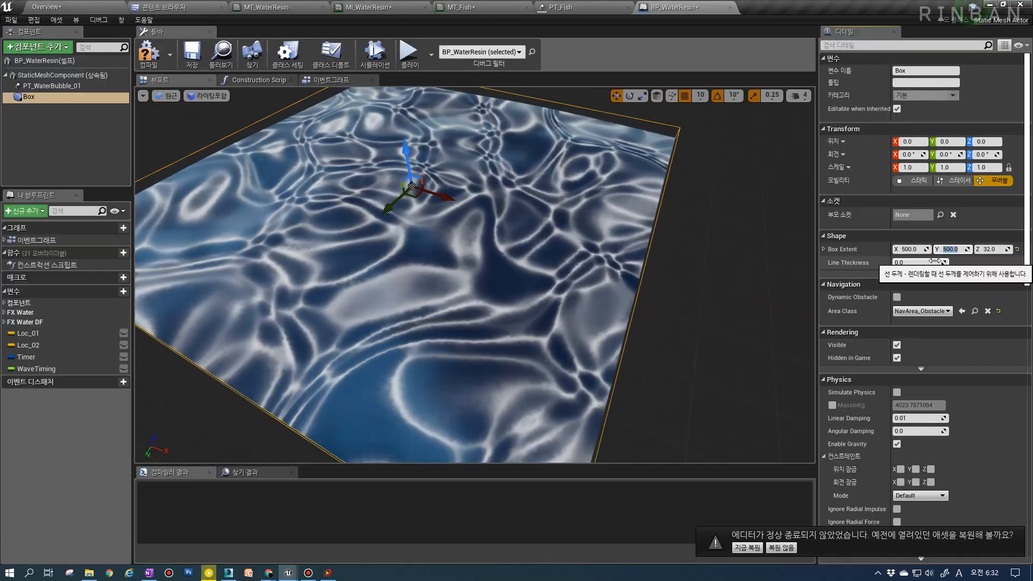
{"action": "key", "text": "Tab"}
{"action": "type", "text": "0"}
{"action": "key", "text": "Return"}
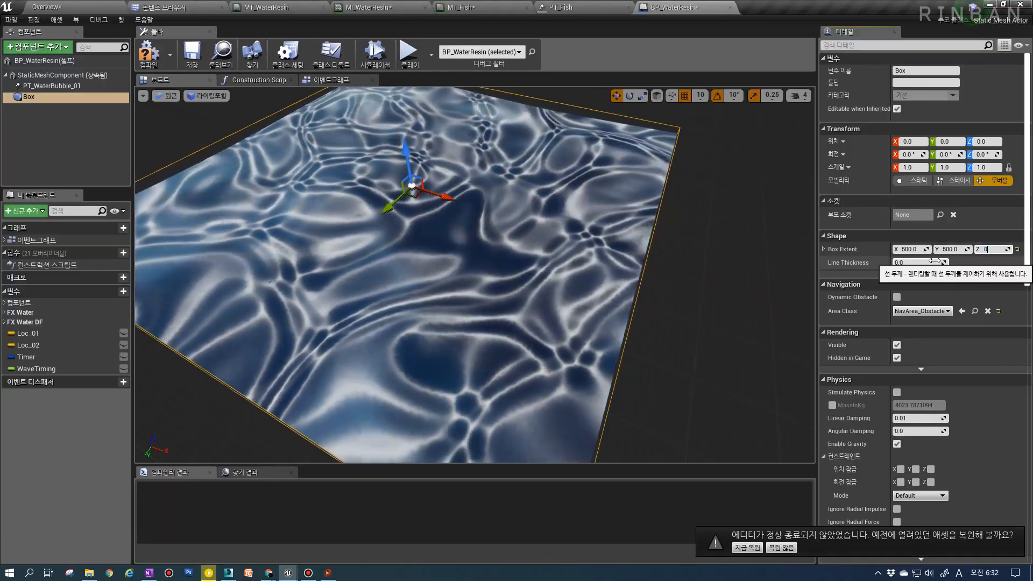
{"action": "right_click_drag", "start_coordinate": [484, 269], "coordinate": [508, 234]}
{"action": "right_click_drag", "start_coordinate": [499, 182], "coordinate": [500, 180]}
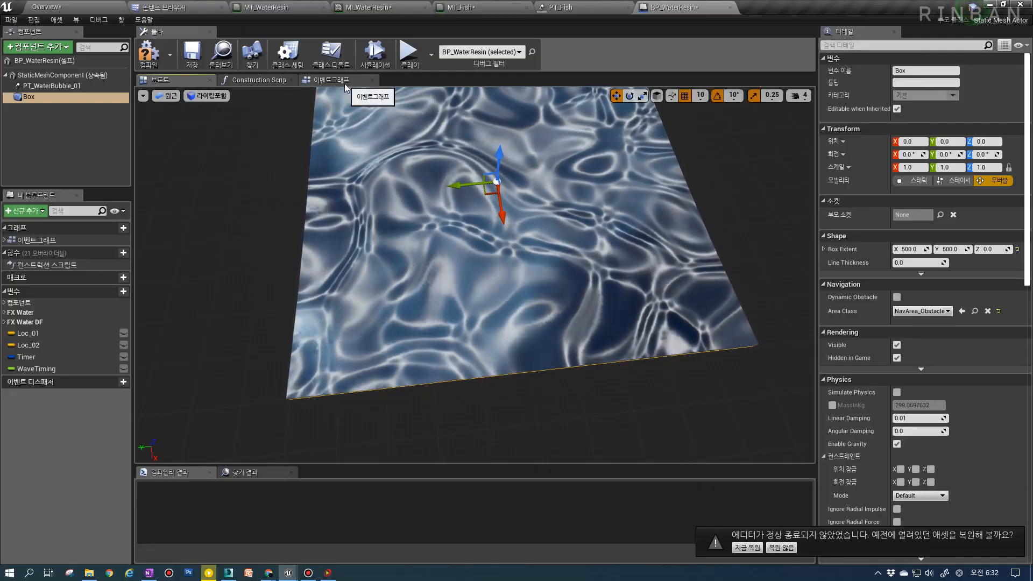
Add a Print String node and feed its In String from the Random Point in Bounding Box result
{"action": "left_click", "coordinate": [346, 80]}
{"action": "scroll", "coordinate": [542, 242], "scroll_direction": "down", "scroll_amount": 2}
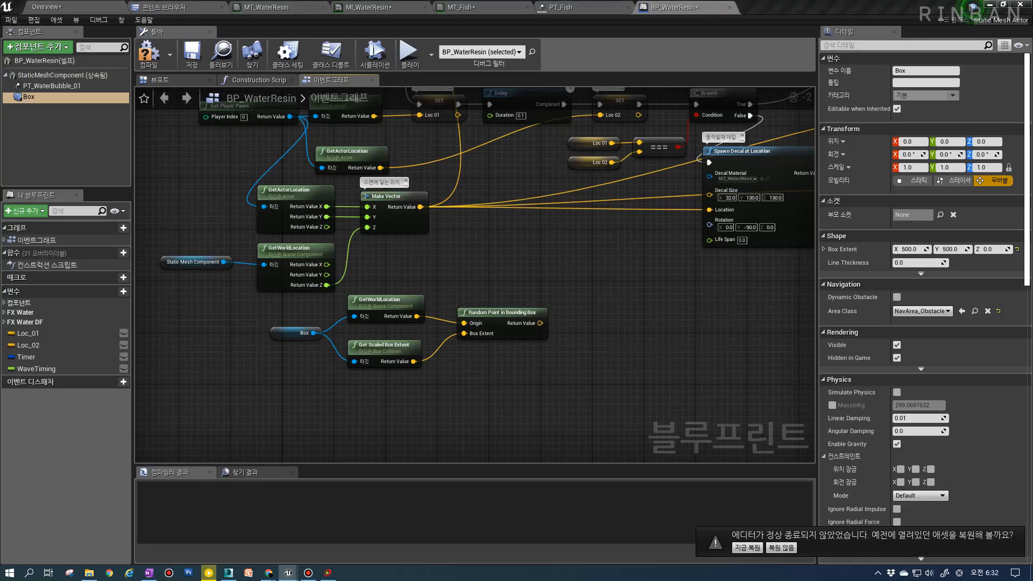
{"action": "right_click_drag", "start_coordinate": [564, 300], "coordinate": [558, 323]}
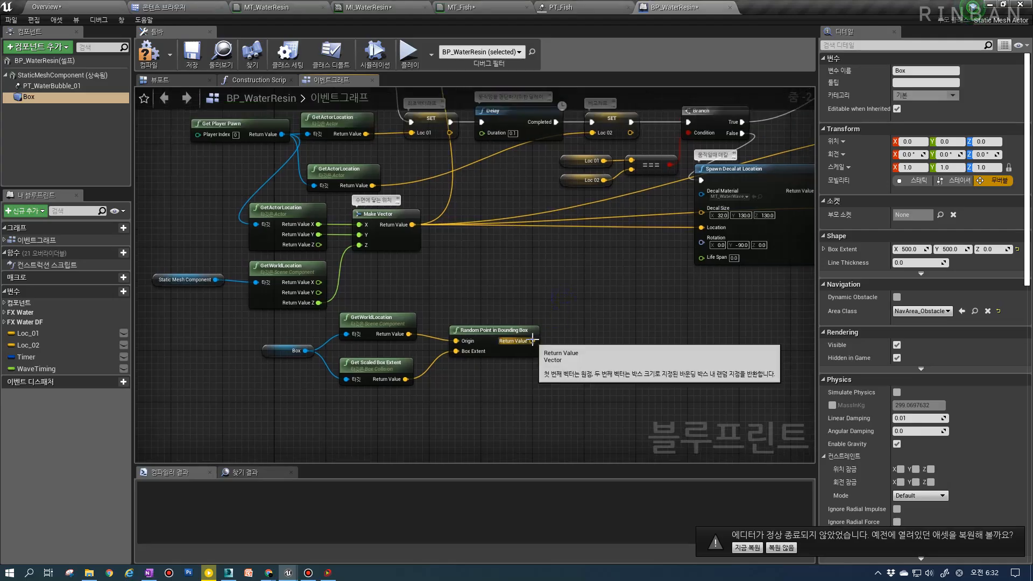
{"action": "right_click", "coordinate": [564, 336]}
{"action": "type", "text": "porin"}
{"action": "key", "text": "BackSpace"}
{"action": "key", "text": "BackSpace"}
{"action": "key", "text": "BackSpace"}
{"action": "key", "text": "BackSpace"}
{"action": "type", "text": "rint"}
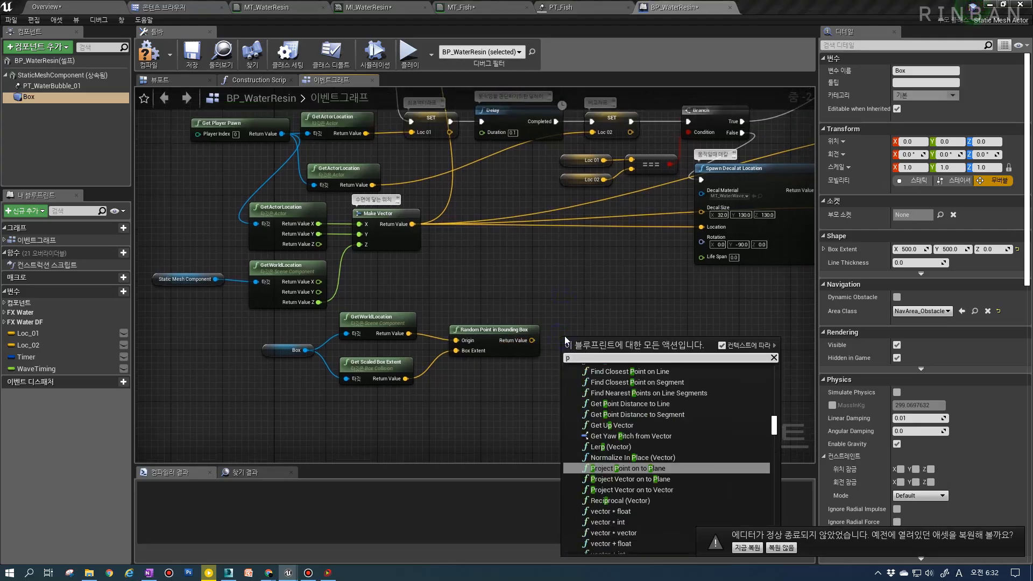
{"action": "key", "text": "Return"}
{"action": "scroll", "coordinate": [540, 342], "scroll_direction": "up", "scroll_amount": 2}
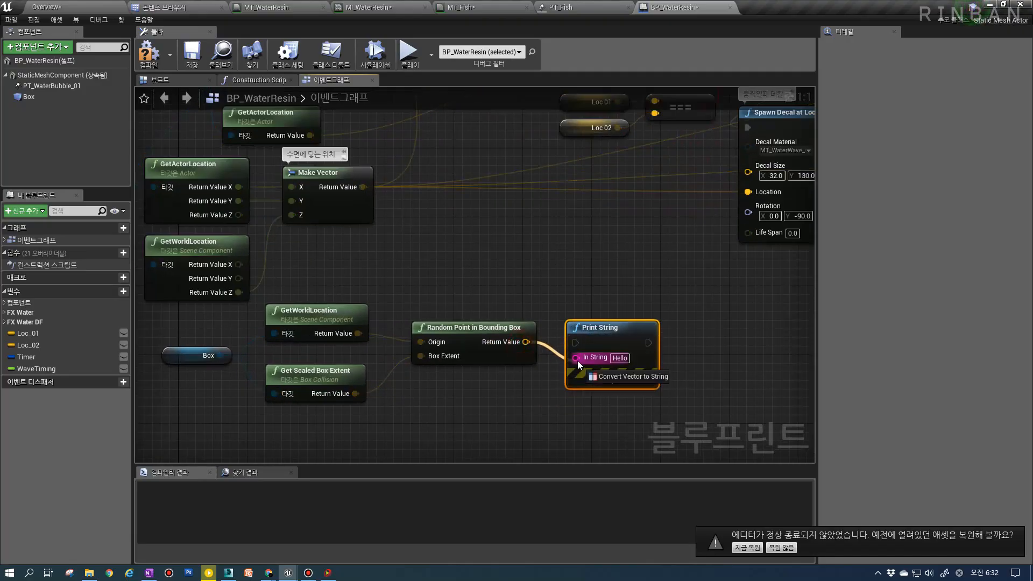
{"action": "left_click_drag", "start_coordinate": [577, 361], "coordinate": [655, 308]}
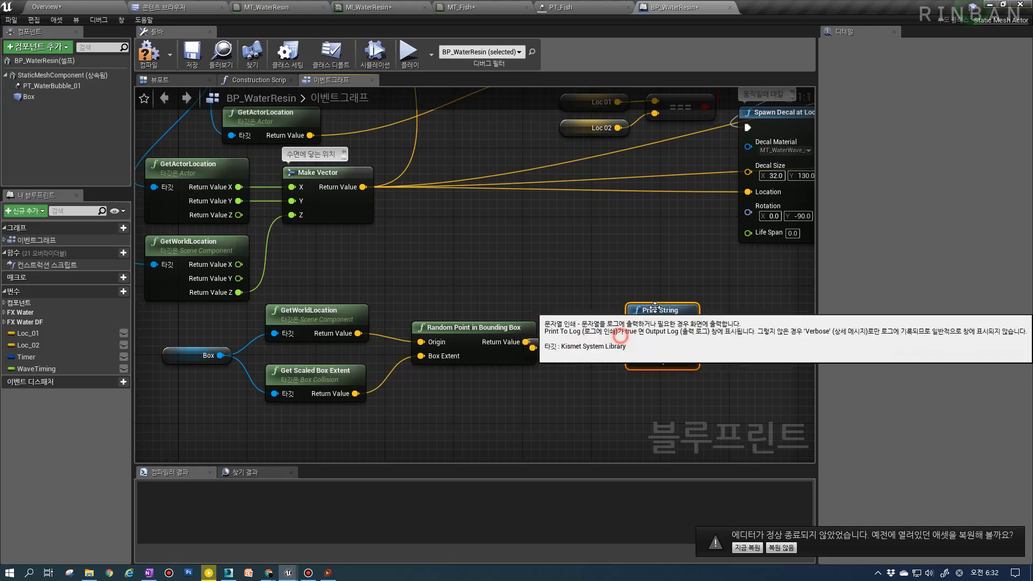
Examine the existing overlap event, Wave custom event and timer logic in the BP_WaterResin event graph
{"action": "scroll", "coordinate": [655, 308], "scroll_direction": "down", "scroll_amount": 1}
{"action": "right_click_drag", "start_coordinate": [655, 308], "coordinate": [436, 410]}
{"action": "scroll", "coordinate": [585, 420], "scroll_direction": "down", "scroll_amount": 1}
{"action": "left_click", "coordinate": [341, 235]}
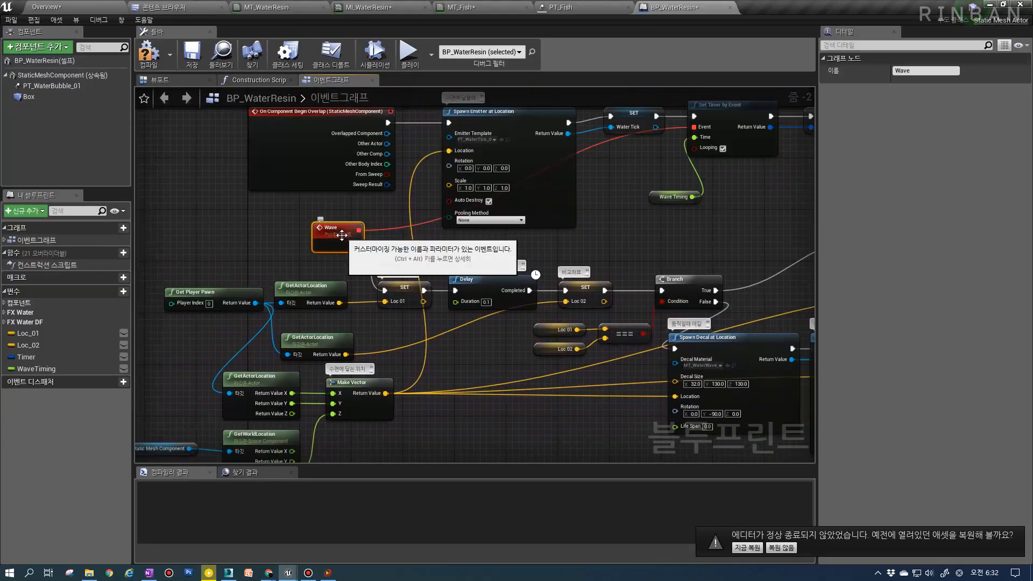
{"action": "scroll", "coordinate": [633, 271], "scroll_direction": "down", "scroll_amount": 1}
{"action": "right_click_drag", "start_coordinate": [632, 271], "coordinate": [561, 293]}
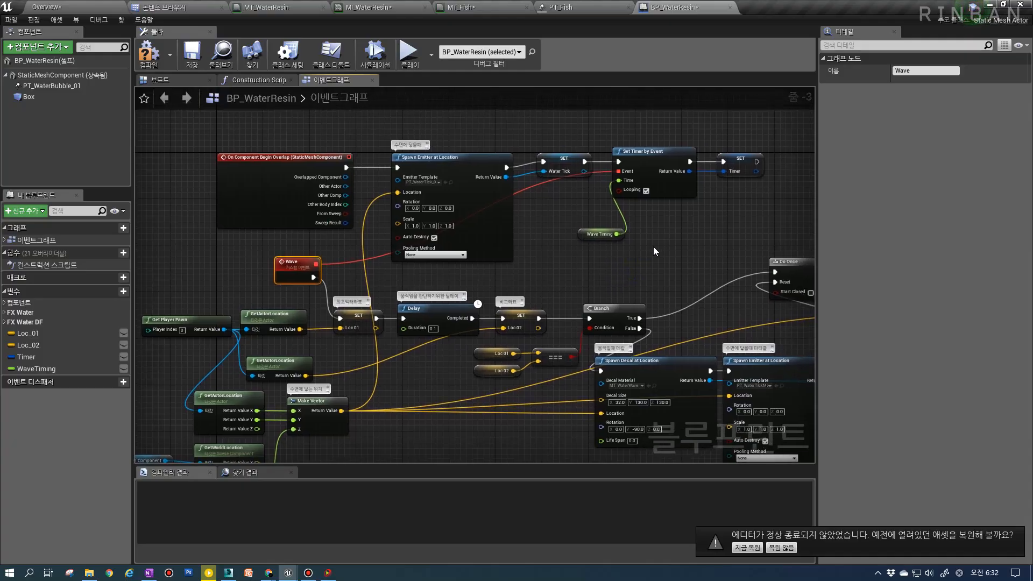
{"action": "right_click_drag", "start_coordinate": [666, 267], "coordinate": [486, 201]}
{"action": "left_click_drag", "start_coordinate": [706, 163], "coordinate": [708, 162]}
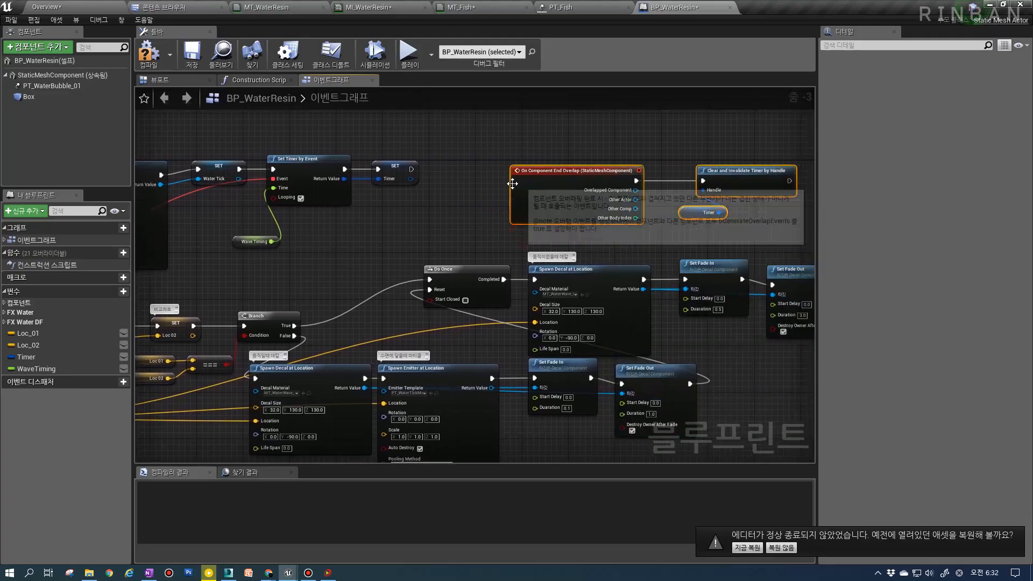
{"action": "right_click_drag", "start_coordinate": [364, 266], "coordinate": [545, 258]}
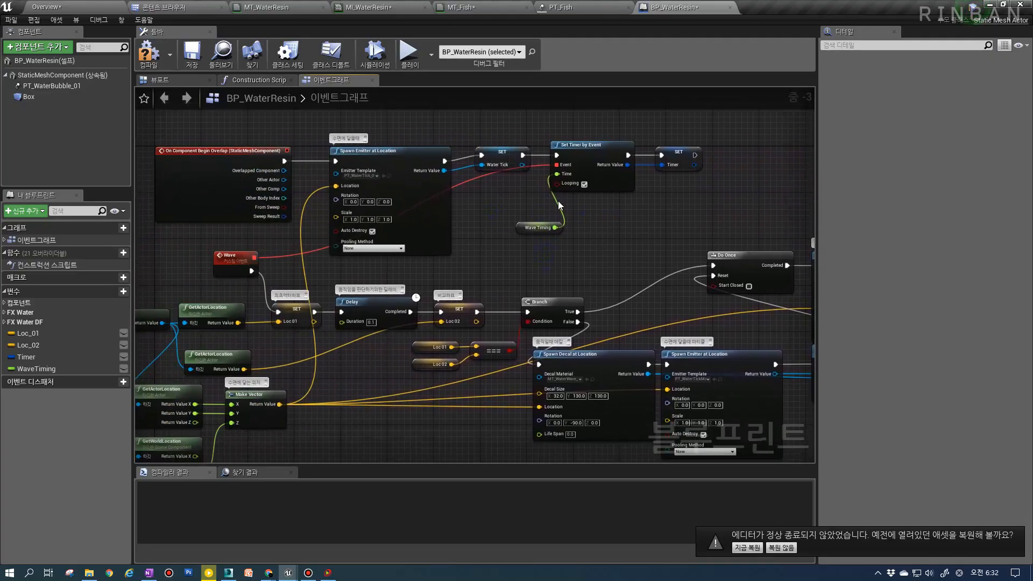
{"action": "scroll", "coordinate": [557, 201], "scroll_direction": "up", "scroll_amount": 1}
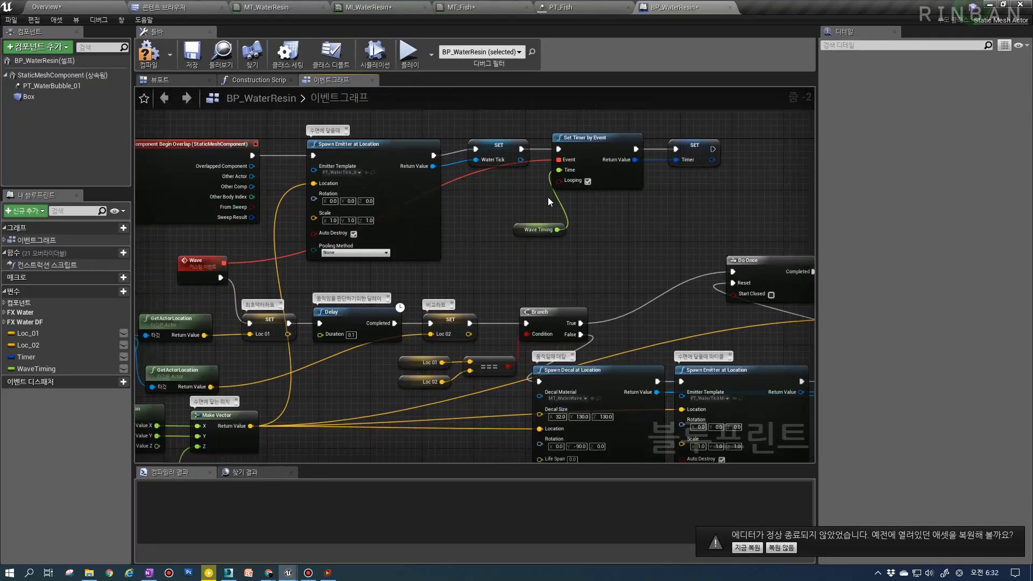
{"action": "mouse_move", "coordinate": [562, 208]}
{"action": "right_click_drag", "start_coordinate": [609, 206], "coordinate": [542, 275]}
Add a second Set Timer by Event node beyond the Timer SET node in the event graph
{"action": "right_click", "coordinate": [716, 191]}
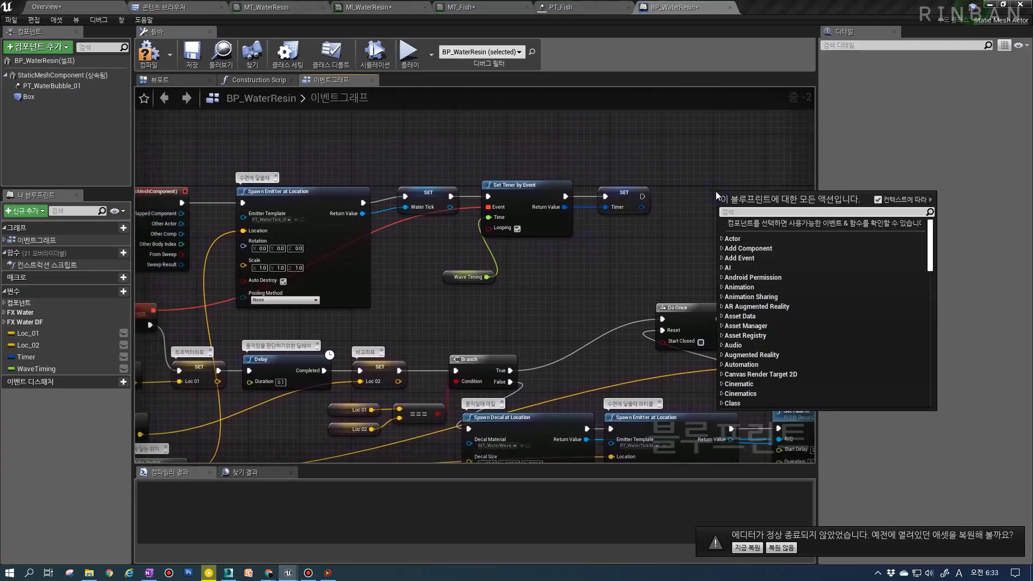
{"action": "type", "text": "set timer"}
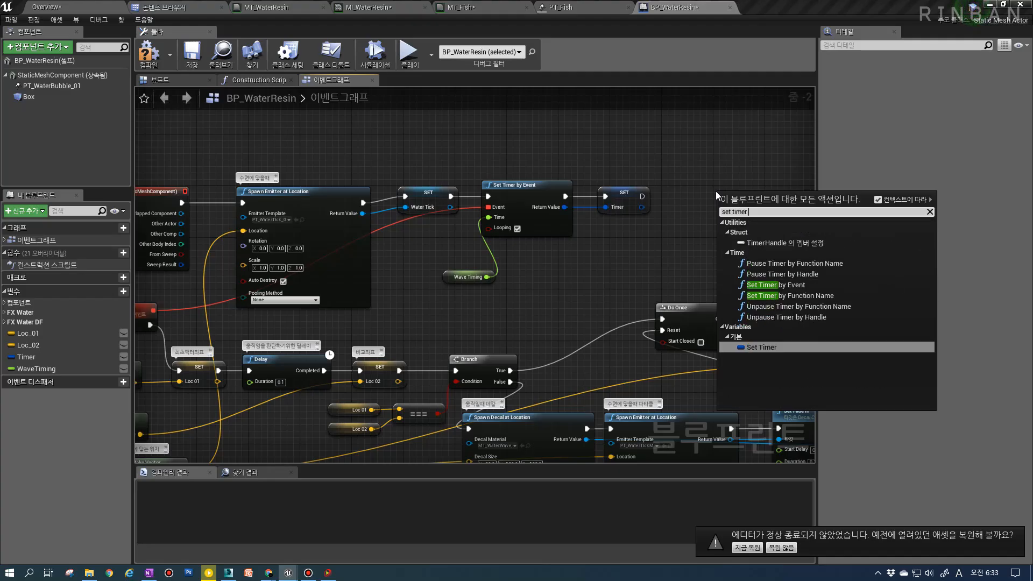
{"action": "key", "text": "Up"}
{"action": "key", "text": "Up"}
{"action": "key", "text": "Up"}
{"action": "key", "text": "Up"}
{"action": "key", "text": "Return"}
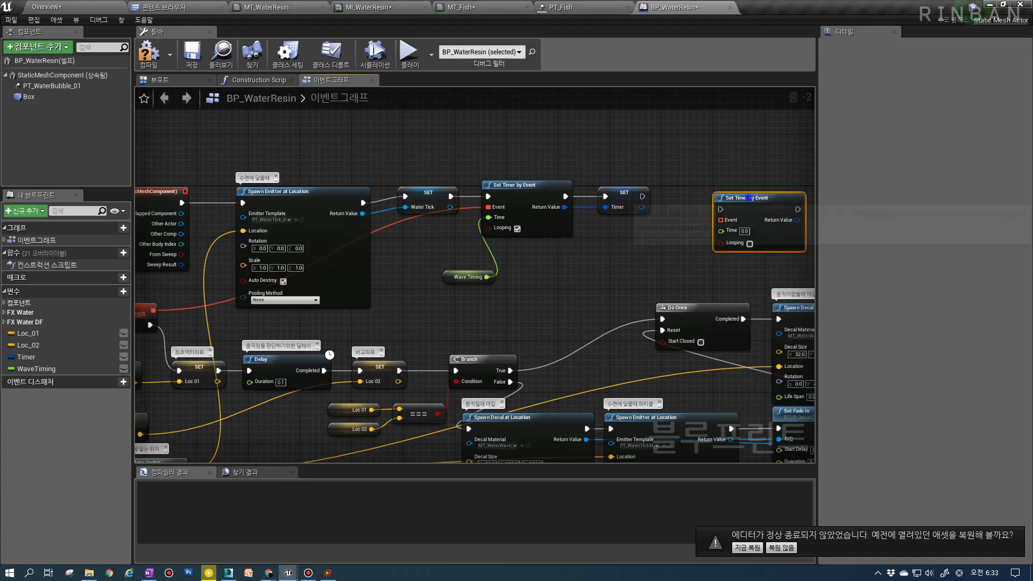
Connect the Timer SET node's execution output to the new Set Timer by Event node
{"action": "right_click_drag", "start_coordinate": [749, 198], "coordinate": [645, 204]}
{"action": "scroll", "coordinate": [592, 205], "scroll_direction": "up", "scroll_amount": 2}
{"action": "left_click_drag", "start_coordinate": [517, 200], "coordinate": [629, 200]}
{"action": "scroll", "coordinate": [528, 306], "scroll_direction": "down", "scroll_amount": 2}
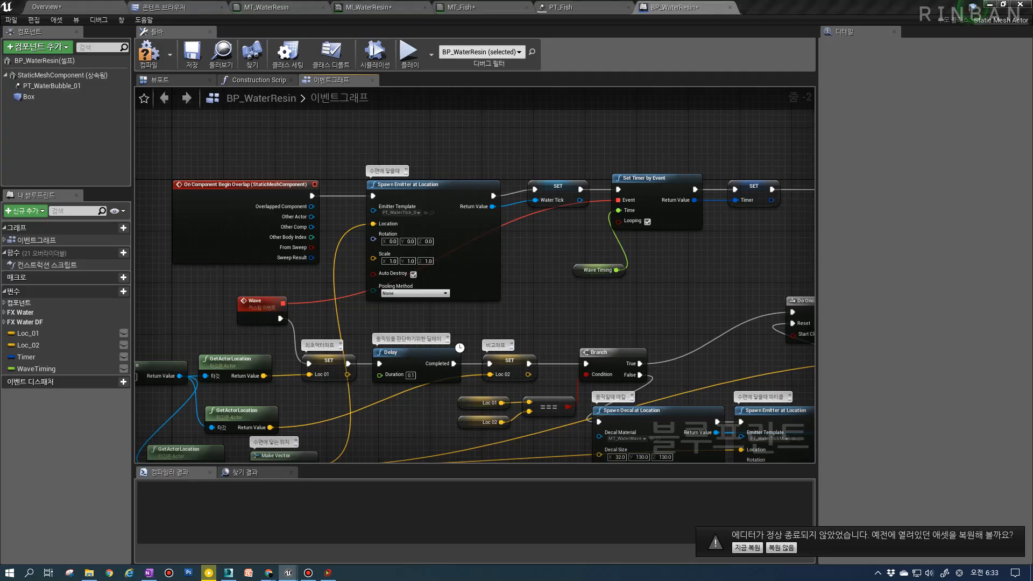
{"action": "right_click_drag", "start_coordinate": [753, 279], "coordinate": [737, 332]}
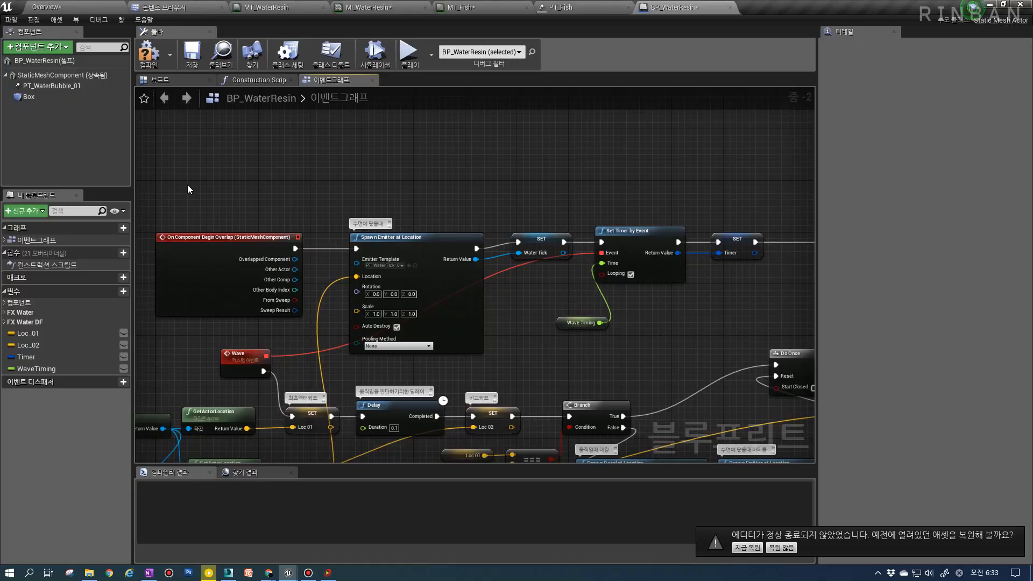
Inspect the water area around BP_WaterResin in the Overview level
{"action": "left_click", "coordinate": [178, 81]}
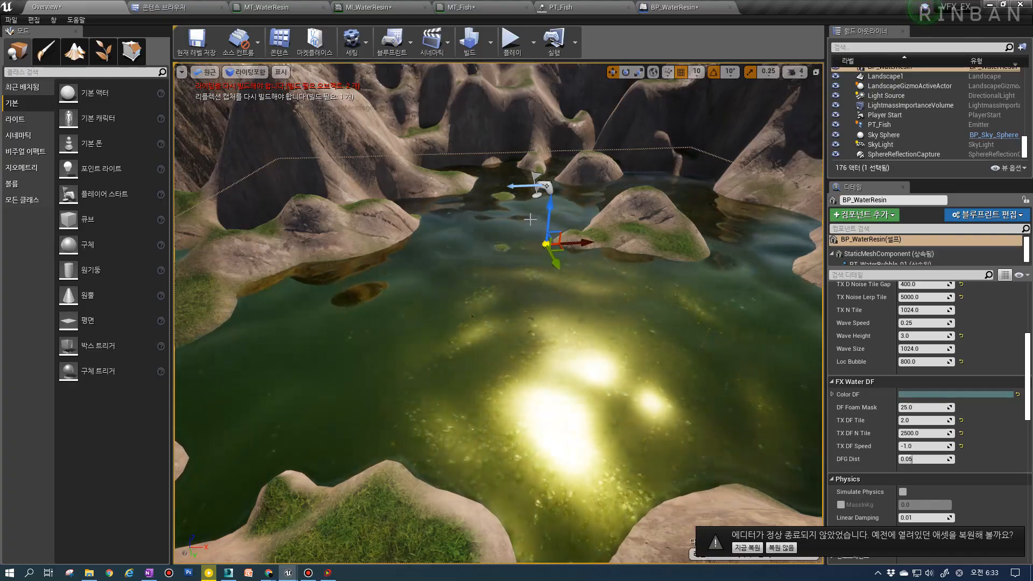
{"action": "scroll", "coordinate": [476, 258], "scroll_direction": "down", "scroll_amount": 3}
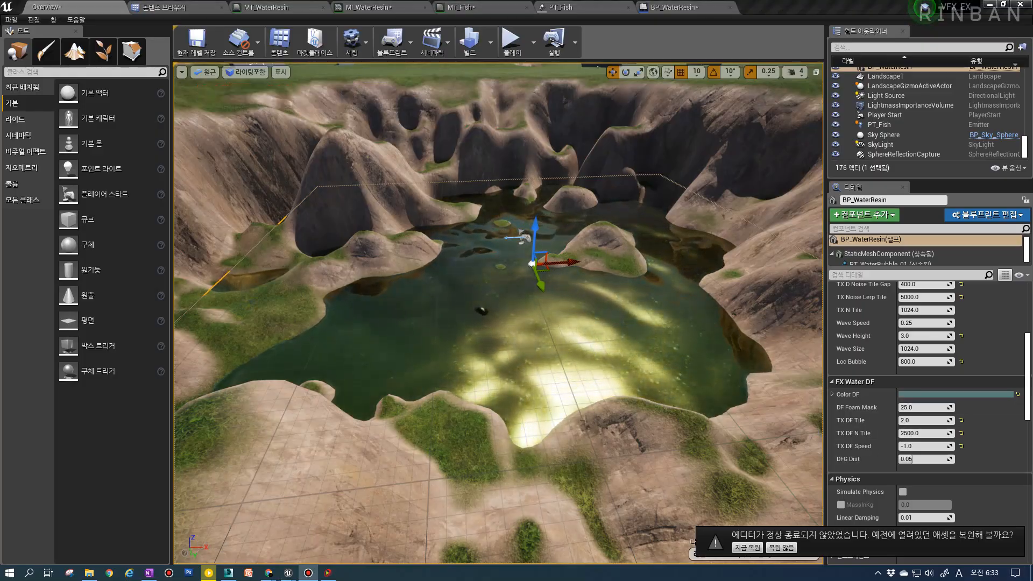
{"action": "scroll", "coordinate": [534, 327], "scroll_direction": "up", "scroll_amount": 2}
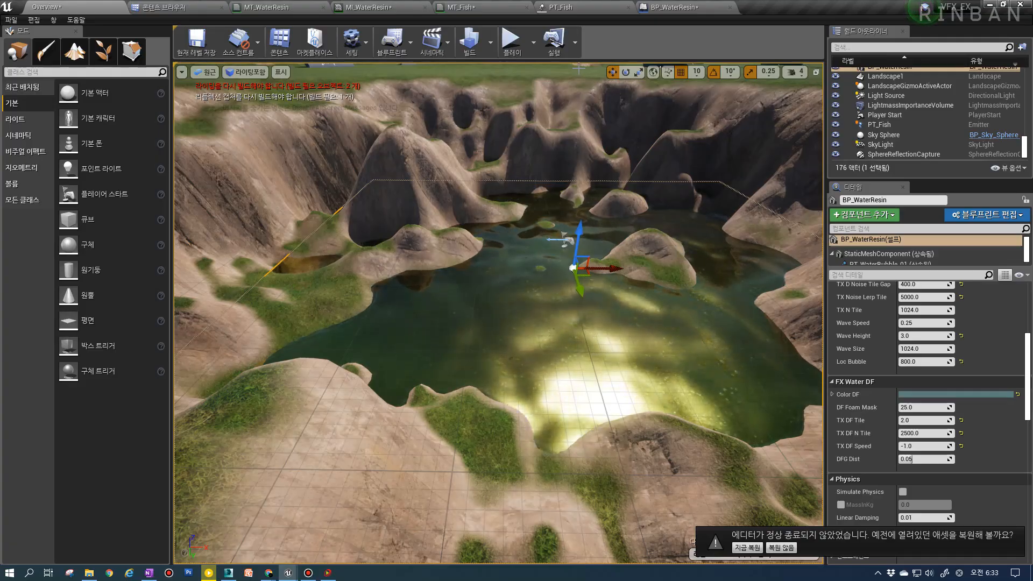
{"action": "left_click", "coordinate": [673, 15]}
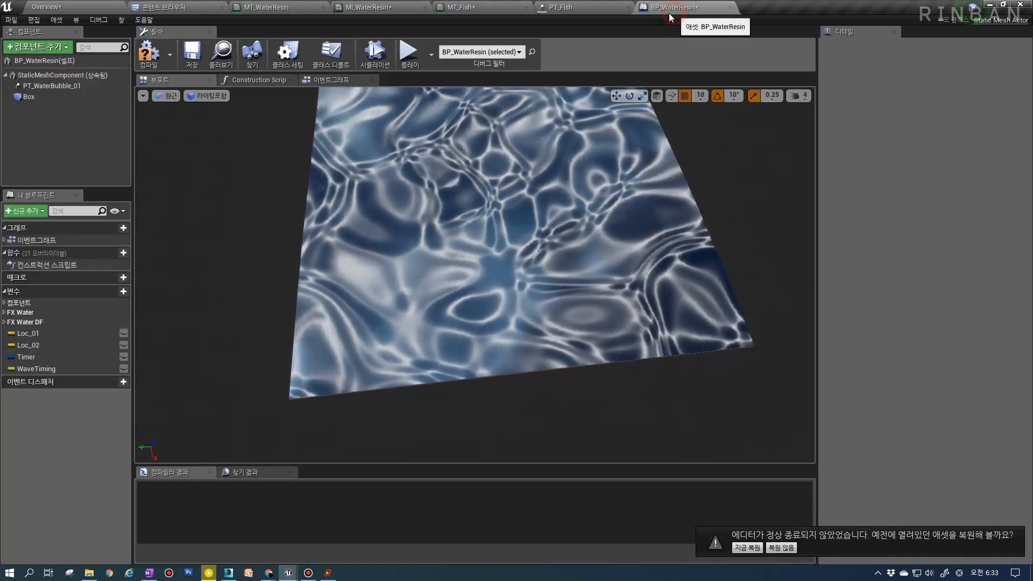
Detach the new Set Timer by Event node from the Timer SET node and place it above the overlap chain
{"action": "left_click", "coordinate": [331, 81]}
{"action": "right_click_drag", "start_coordinate": [424, 217], "coordinate": [394, 184]}
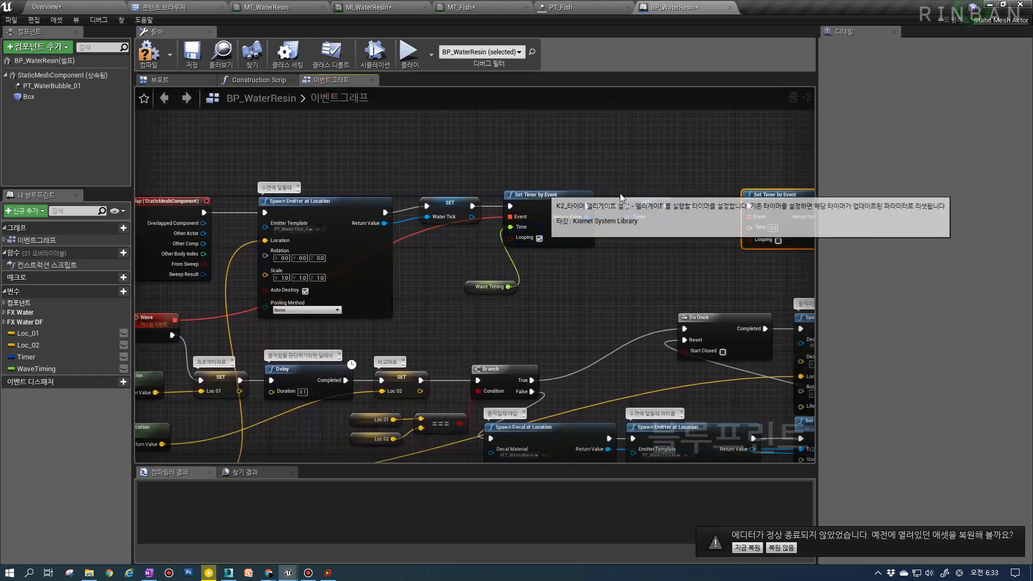
{"action": "right_click_drag", "start_coordinate": [678, 220], "coordinate": [530, 220]}
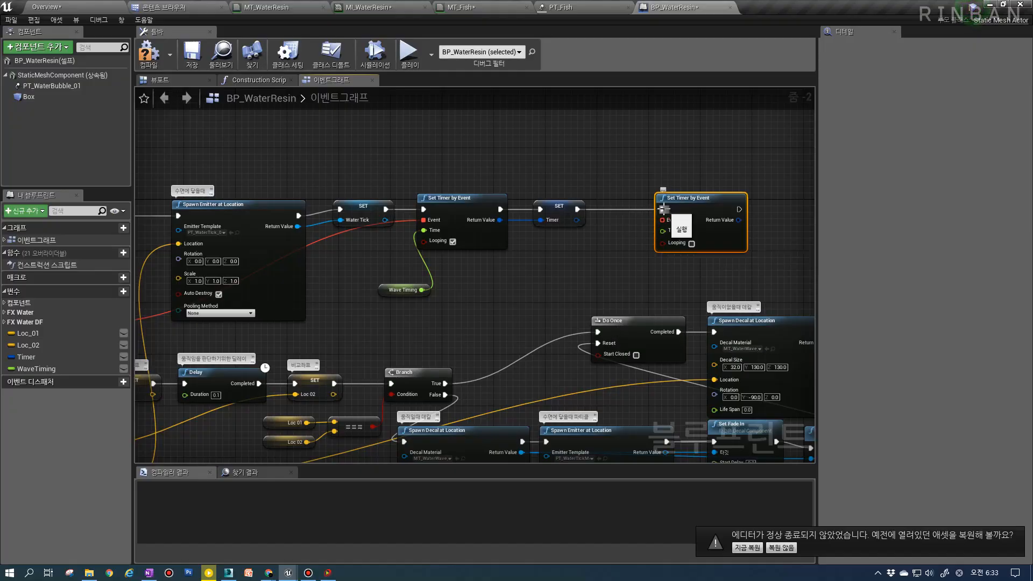
{"action": "scroll", "coordinate": [654, 285], "scroll_direction": "down", "scroll_amount": 4}
{"action": "scroll", "coordinate": [654, 284], "scroll_direction": "up", "scroll_amount": 4}
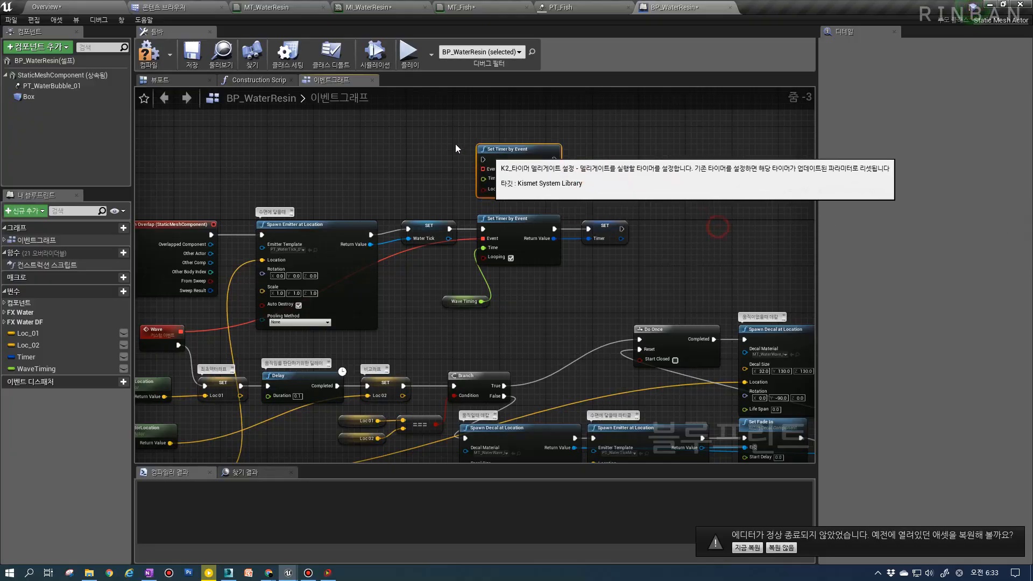
Add a BeginPlay event node in the empty area above the On Component Begin Overlap event
{"action": "scroll", "coordinate": [699, 218], "scroll_direction": "down", "scroll_amount": 1}
{"action": "right_click_drag", "start_coordinate": [341, 134], "coordinate": [409, 203]}
{"action": "right_click", "coordinate": [409, 203]}
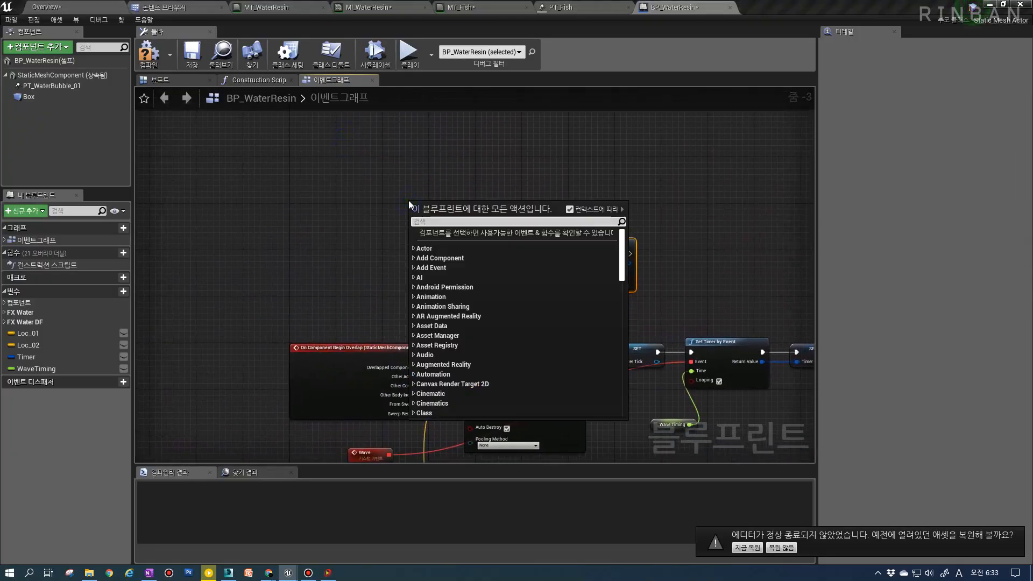
{"action": "type", "text": "begi"}
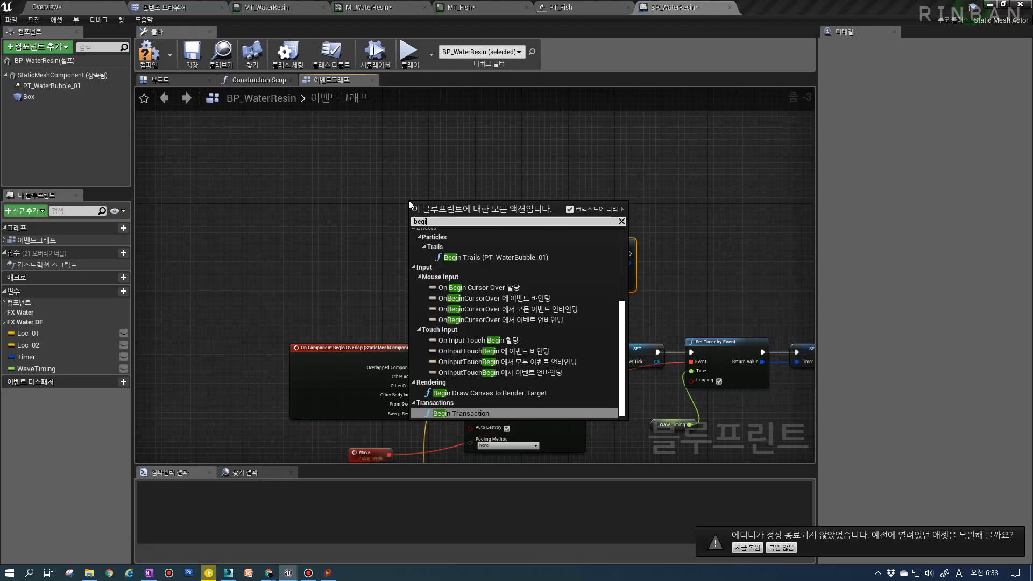
{"action": "type", "text": "n play"}
{"action": "key", "text": "Return"}
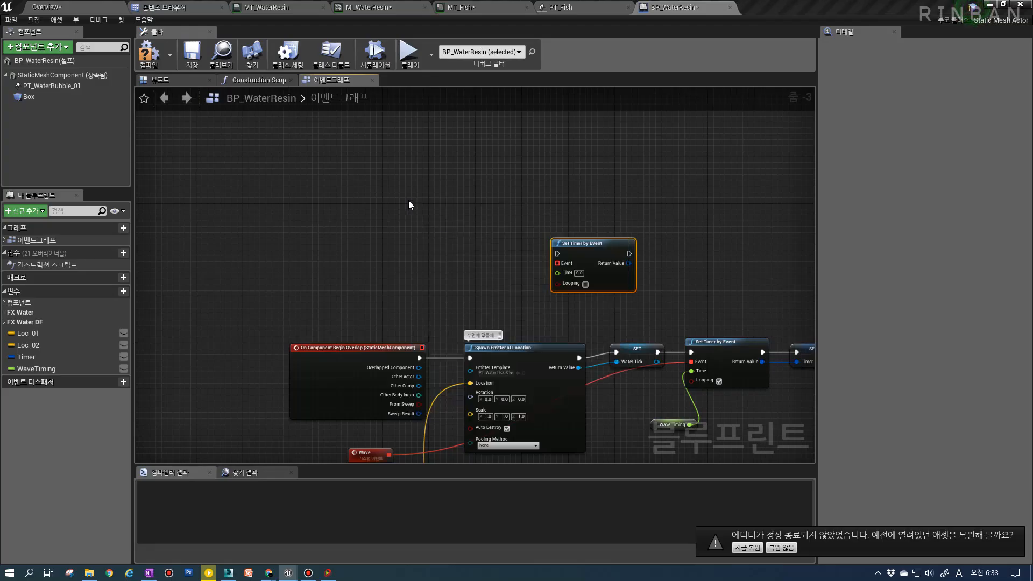
Connect the BeginPlay event to the new Set Timer by Event node and line the two nodes up
{"action": "scroll", "coordinate": [409, 201], "scroll_direction": "up", "scroll_amount": 3}
{"action": "left_click_drag", "start_coordinate": [700, 269], "coordinate": [637, 199]}
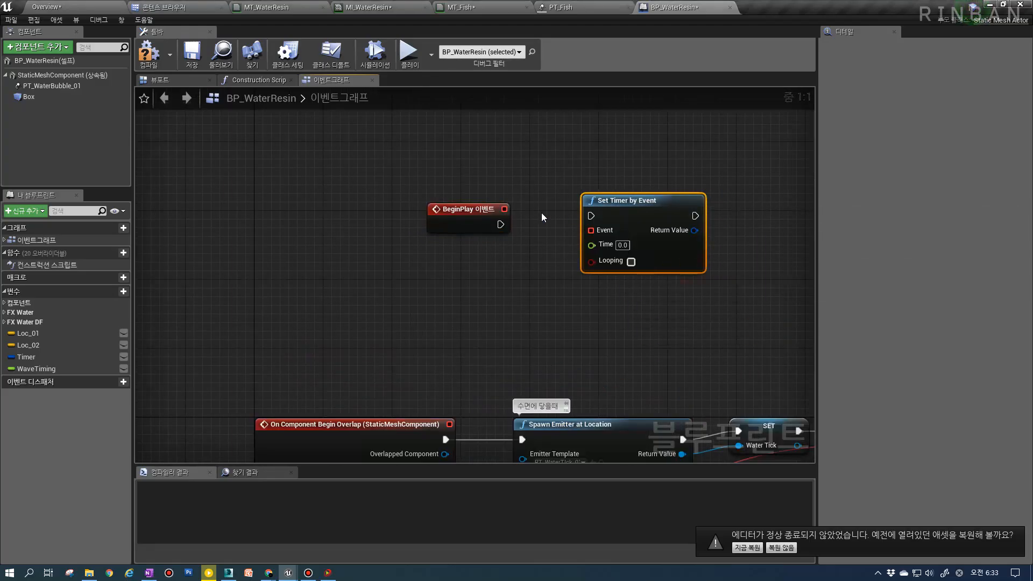
{"action": "left_click_drag", "start_coordinate": [500, 225], "coordinate": [636, 209]}
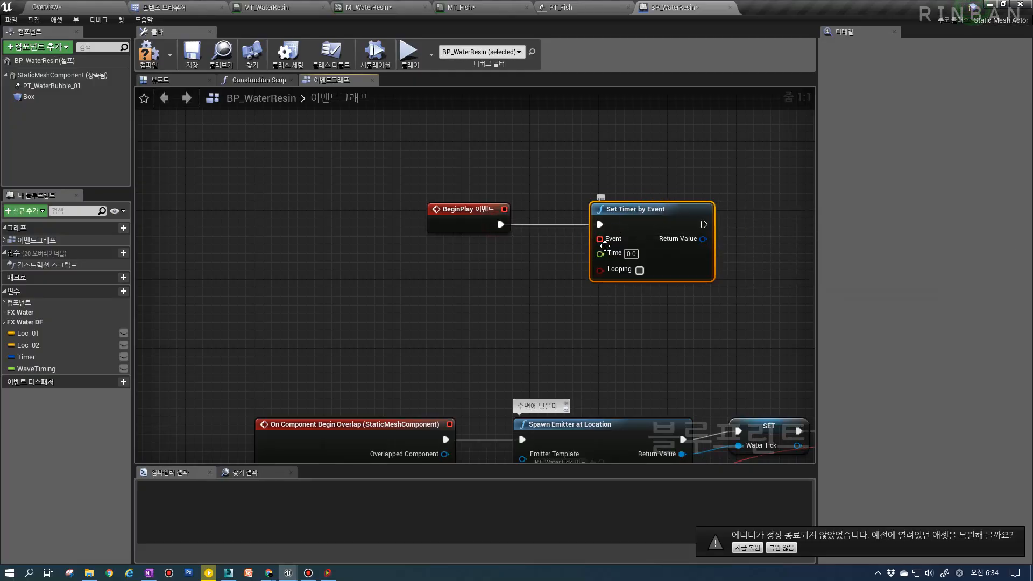
{"action": "left_click_drag", "start_coordinate": [473, 223], "coordinate": [282, 226]}
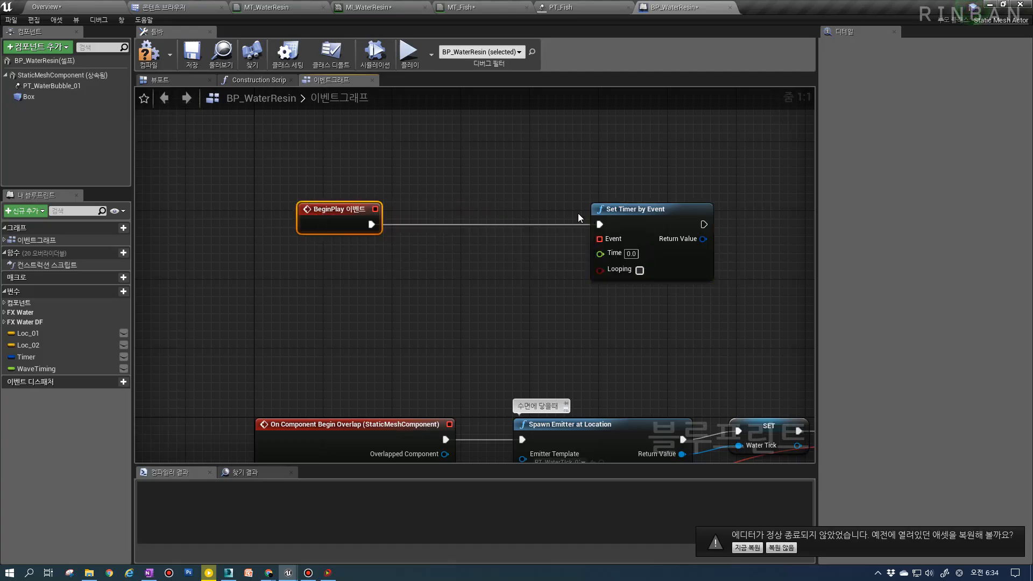
Create a custom event named Fish from the timer's Event pin and place it under the BeginPlay event
{"action": "left_click_drag", "start_coordinate": [633, 215], "coordinate": [355, 285]}
{"action": "type", "text": "custom"}
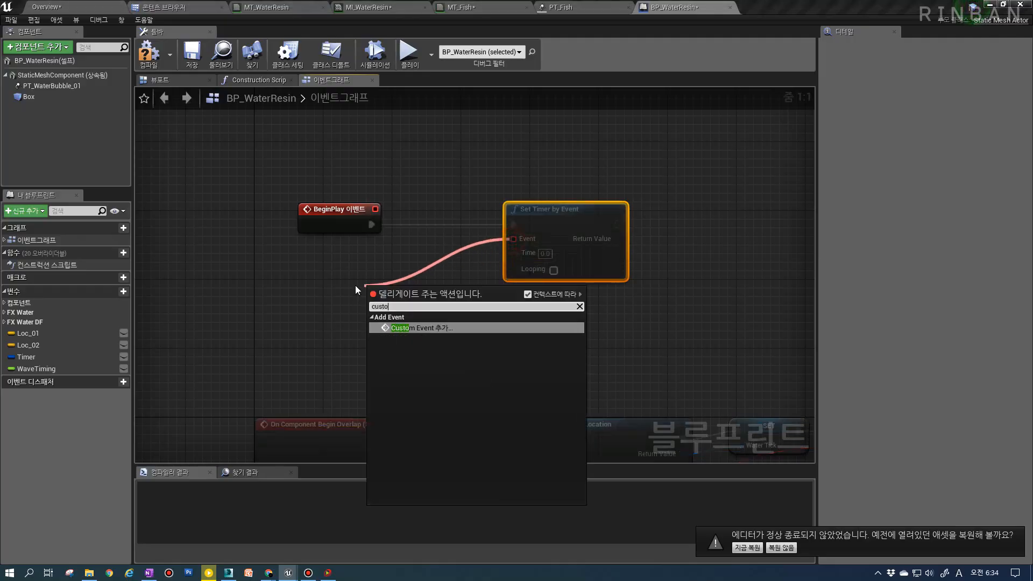
{"action": "key", "text": "Return"}
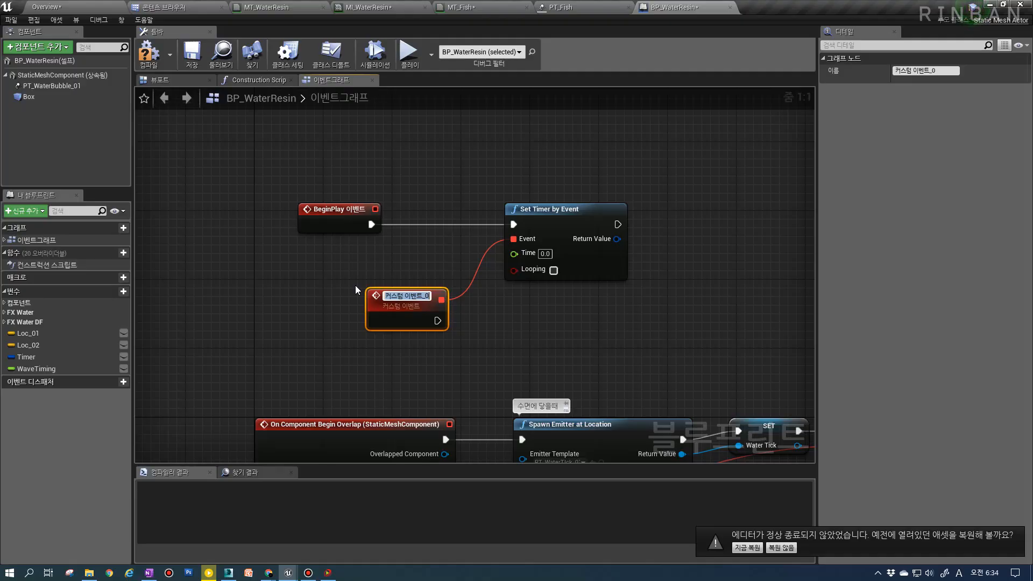
{"action": "type", "text": "Fish"}
{"action": "key", "text": "Return"}
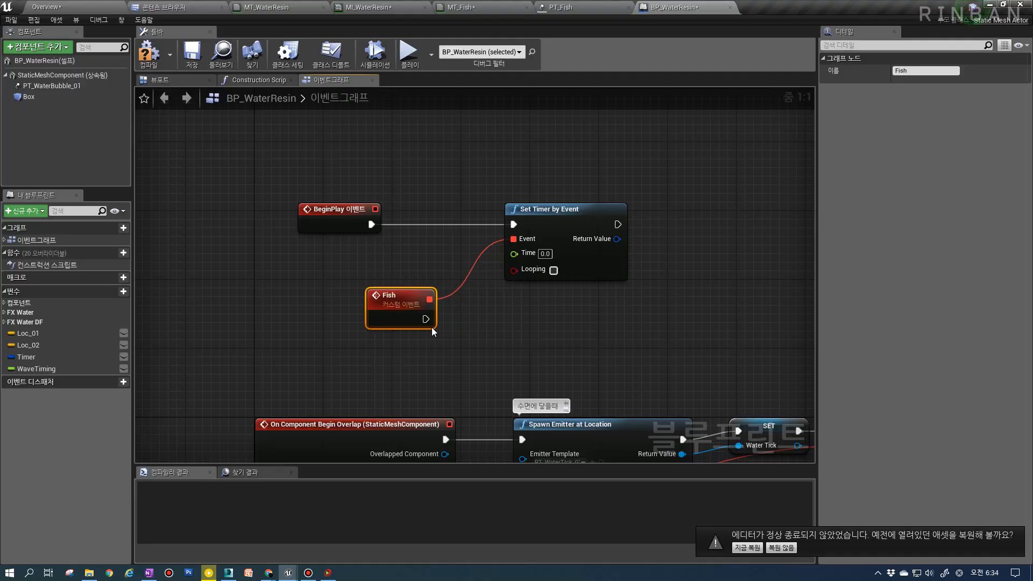
{"action": "left_click_drag", "start_coordinate": [391, 307], "coordinate": [330, 281]}
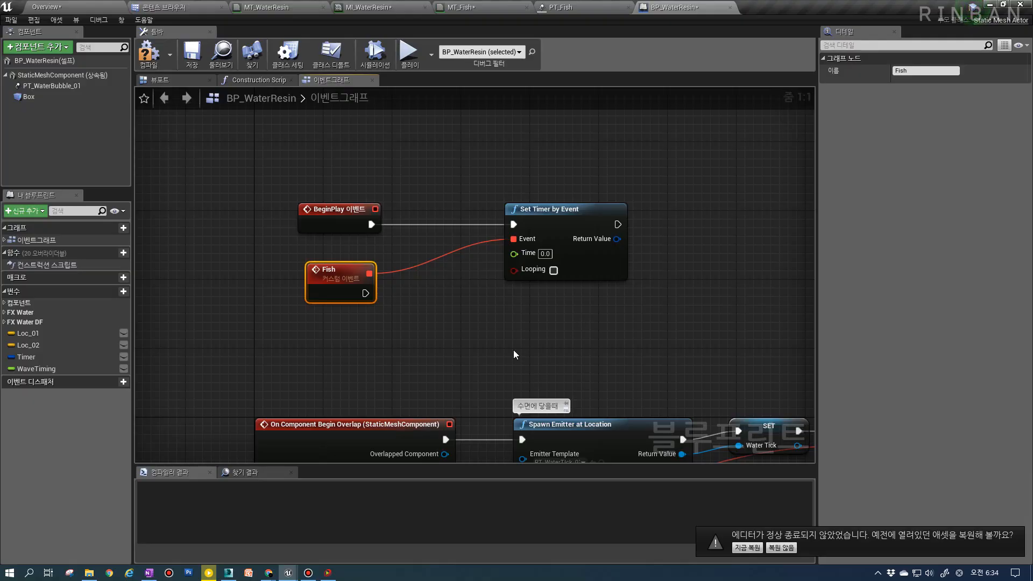
Shift the random point node group down and move the BeginPlay, Fish and Set Timer by Event nodes just above it
{"action": "scroll", "coordinate": [513, 355], "scroll_direction": "down", "scroll_amount": 4}
{"action": "right_click_drag", "start_coordinate": [599, 276], "coordinate": [445, 186]}
{"action": "scroll", "coordinate": [491, 289], "scroll_direction": "down", "scroll_amount": 2}
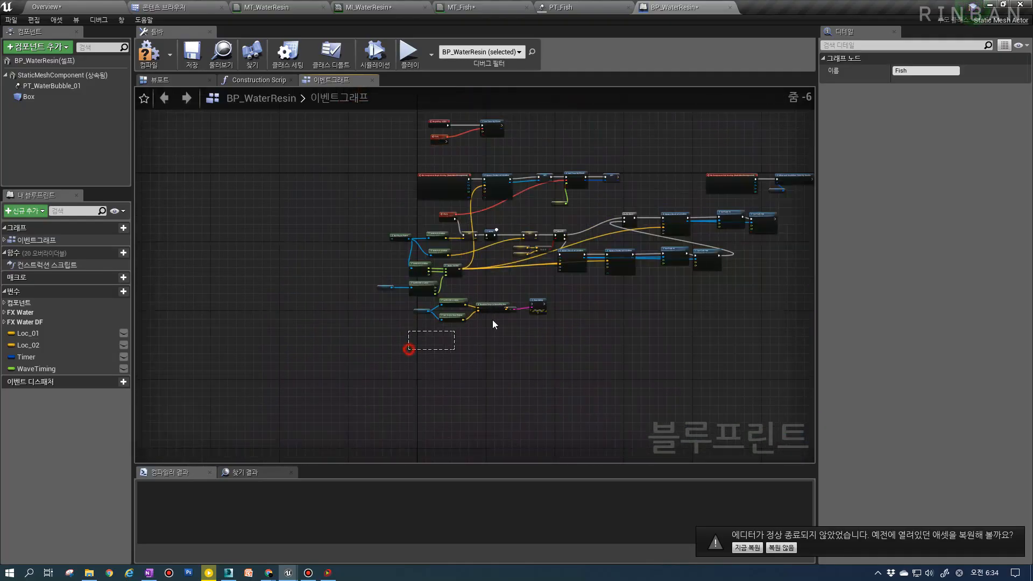
{"action": "left_click_drag", "start_coordinate": [411, 346], "coordinate": [533, 302]}
{"action": "left_click", "coordinate": [398, 151]}
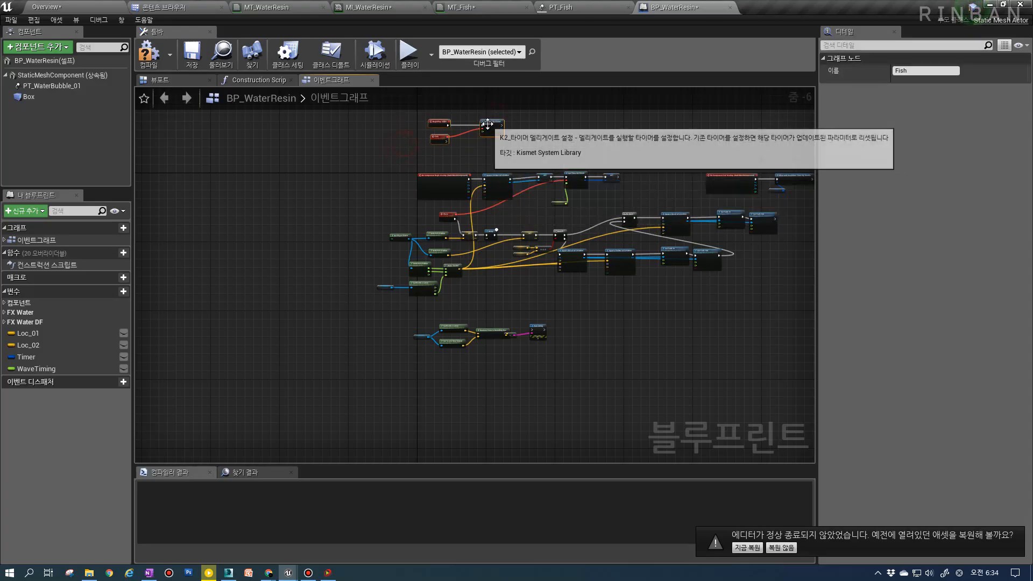
{"action": "left_click_drag", "start_coordinate": [488, 123], "coordinate": [475, 305]}
{"action": "scroll", "coordinate": [473, 321], "scroll_direction": "up", "scroll_amount": 5}
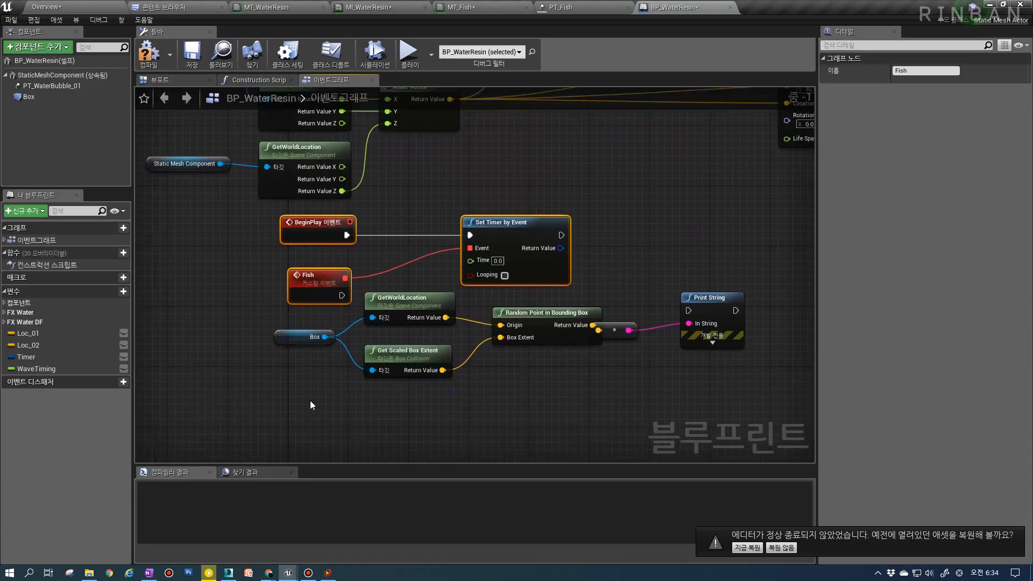
Connect the Fish event's execution output to Print String and rearrange the Box, random point and conversion nodes below it
{"action": "left_click_drag", "start_coordinate": [342, 296], "coordinate": [690, 311]}
{"action": "left_click_drag", "start_coordinate": [289, 424], "coordinate": [466, 346]}
{"action": "left_click_drag", "start_coordinate": [617, 323], "coordinate": [576, 381]}
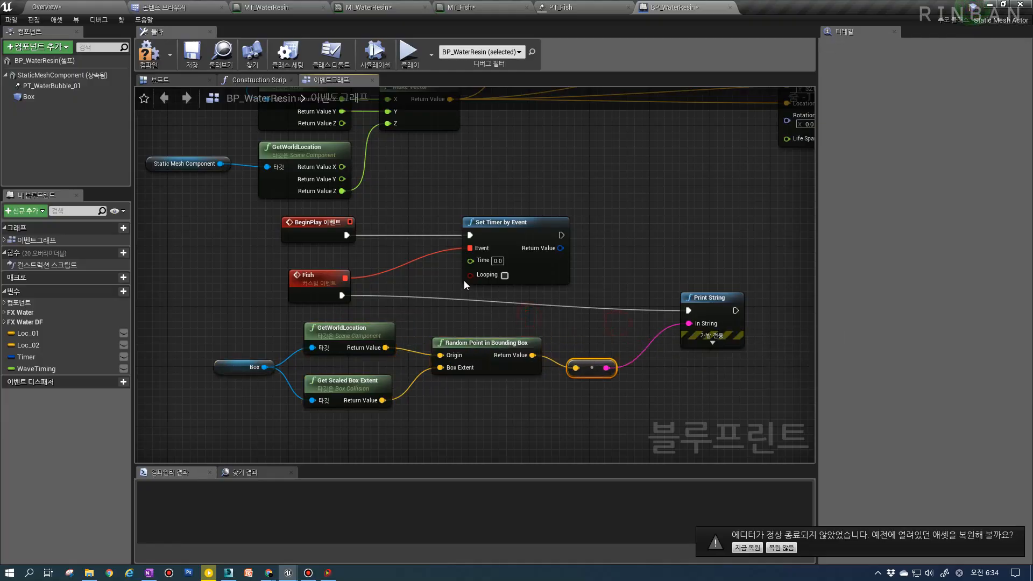
Set the Fish timer's Time to 0.2 and enable Looping
{"action": "left_click", "coordinate": [497, 261]}
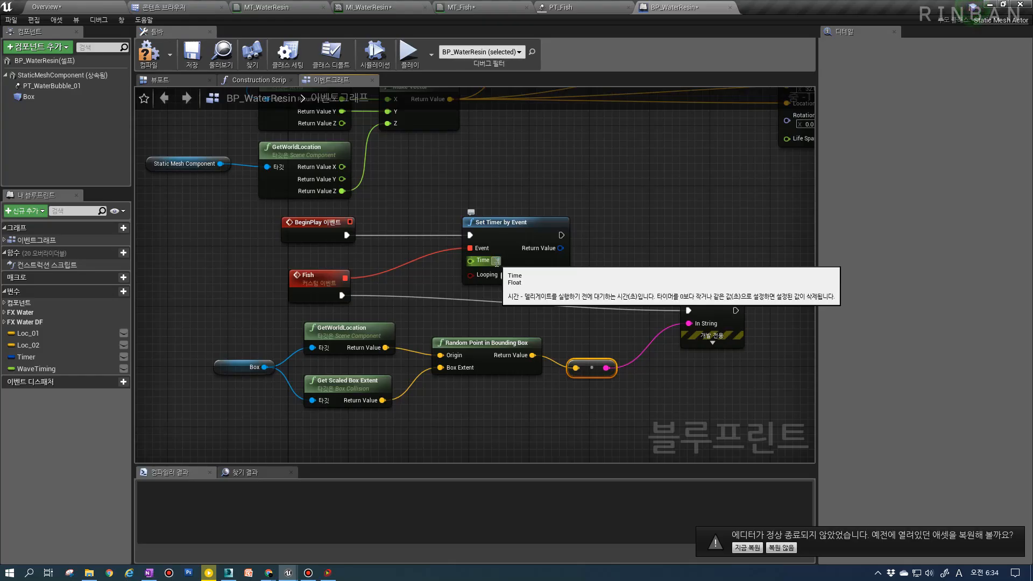
{"action": "type", "text": "0.2"}
{"action": "key", "text": "Return"}
{"action": "left_click", "coordinate": [511, 280]}
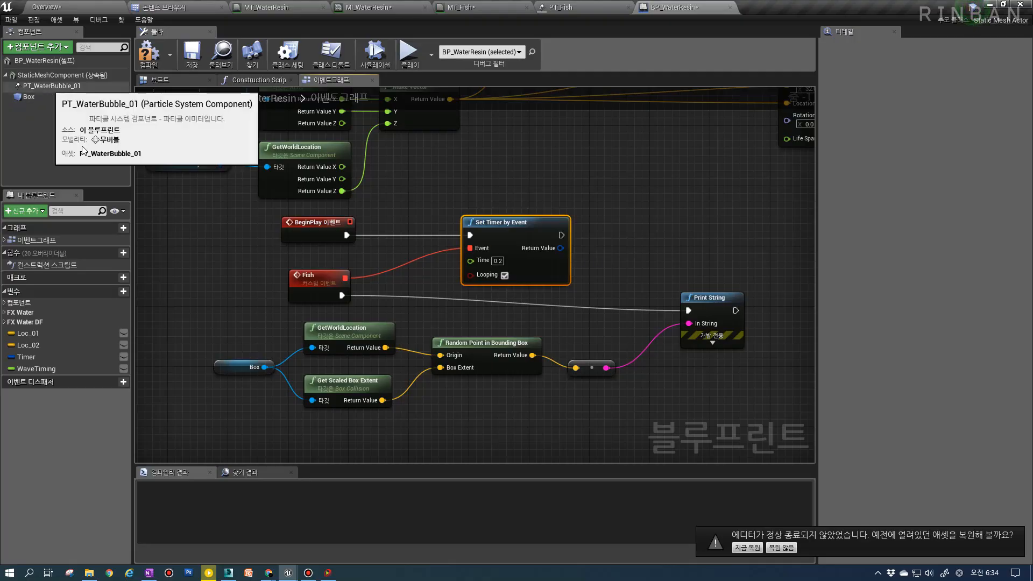
{"action": "left_click", "coordinate": [347, 381]}
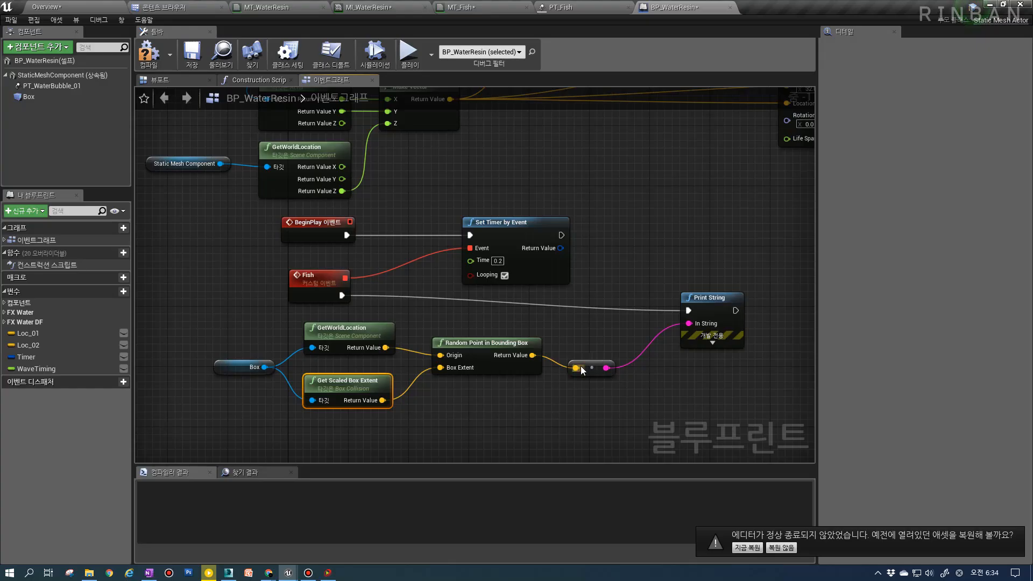
{"action": "left_click", "coordinate": [716, 314]}
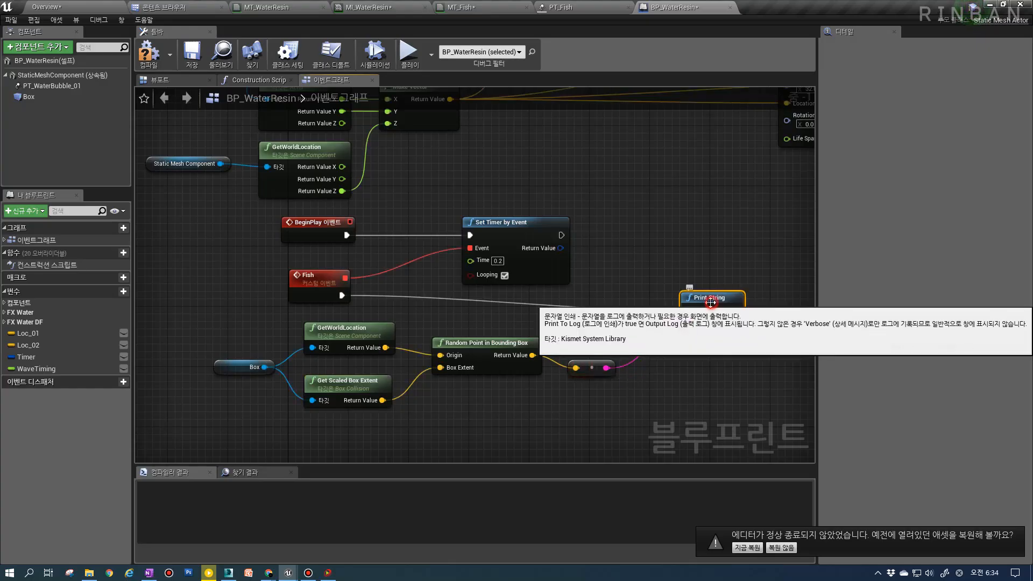
Compile the blueprint and play the Overview level to check the random points printed by the Fish timer
{"action": "left_click", "coordinate": [159, 67]}
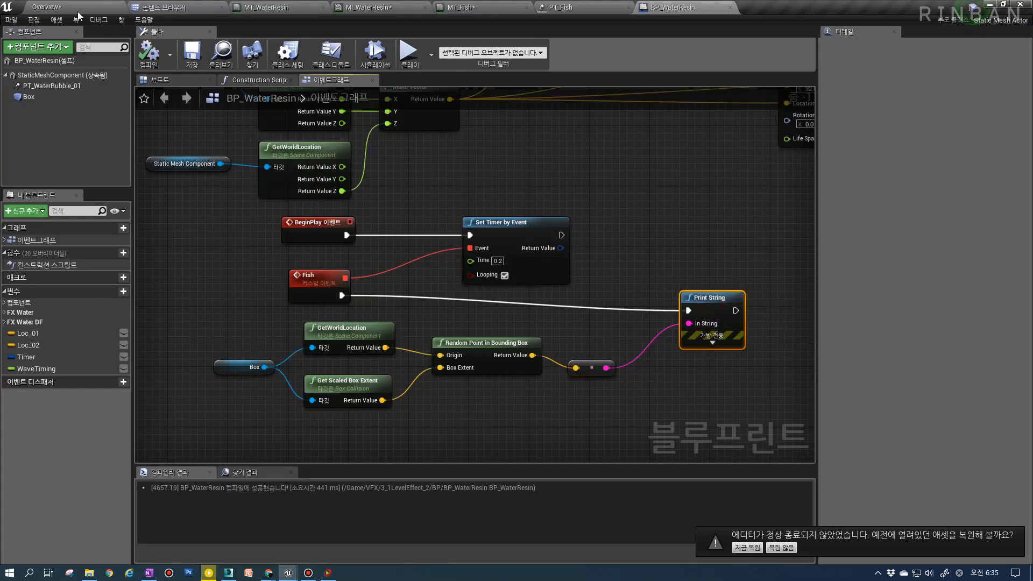
{"action": "left_click", "coordinate": [58, 5]}
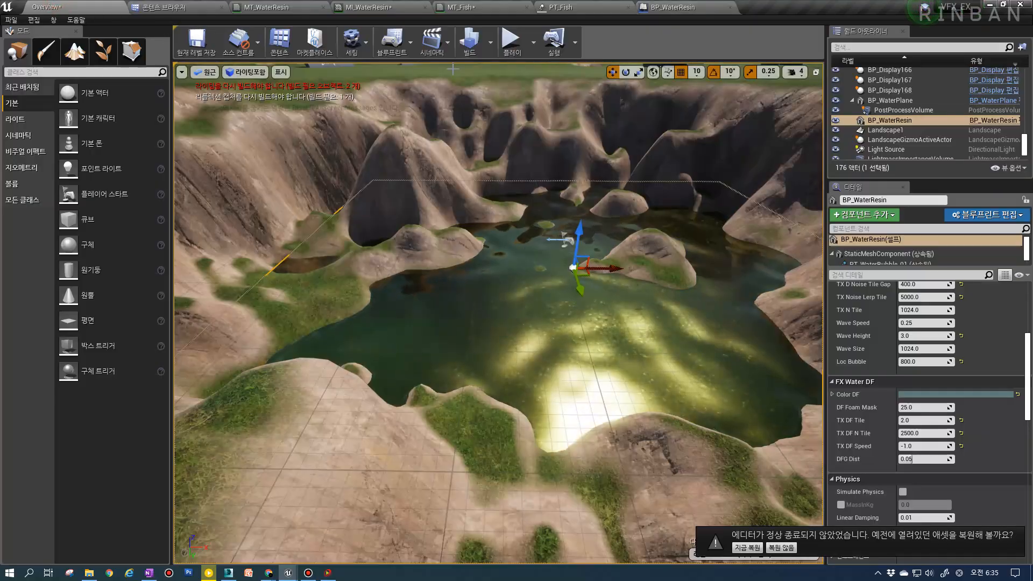
{"action": "left_click", "coordinate": [514, 43]}
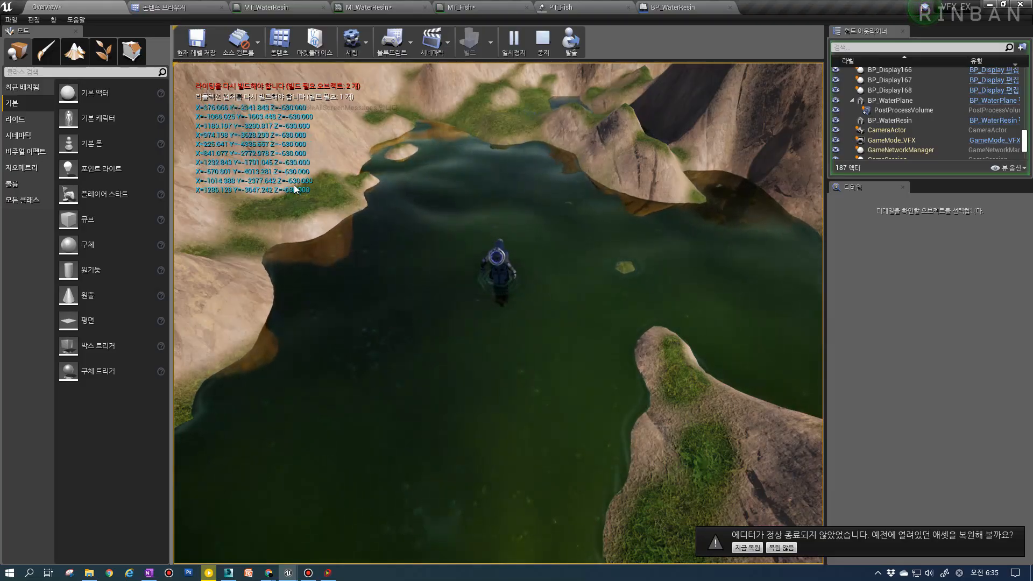
{"action": "key", "text": "Escape"}
{"action": "left_click", "coordinate": [466, 285]}
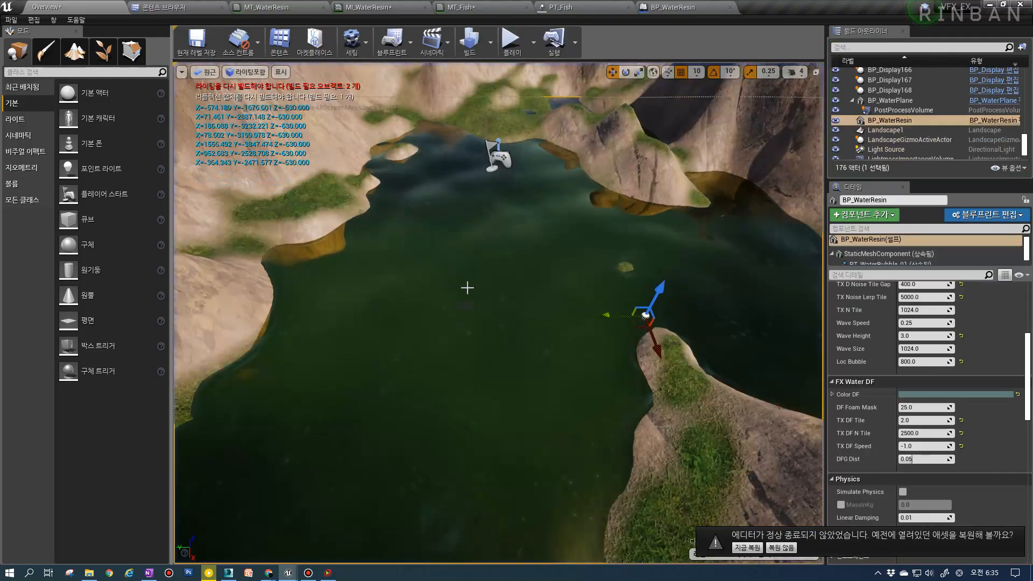
{"action": "scroll", "coordinate": [923, 355], "scroll_direction": "up", "scroll_amount": 5}
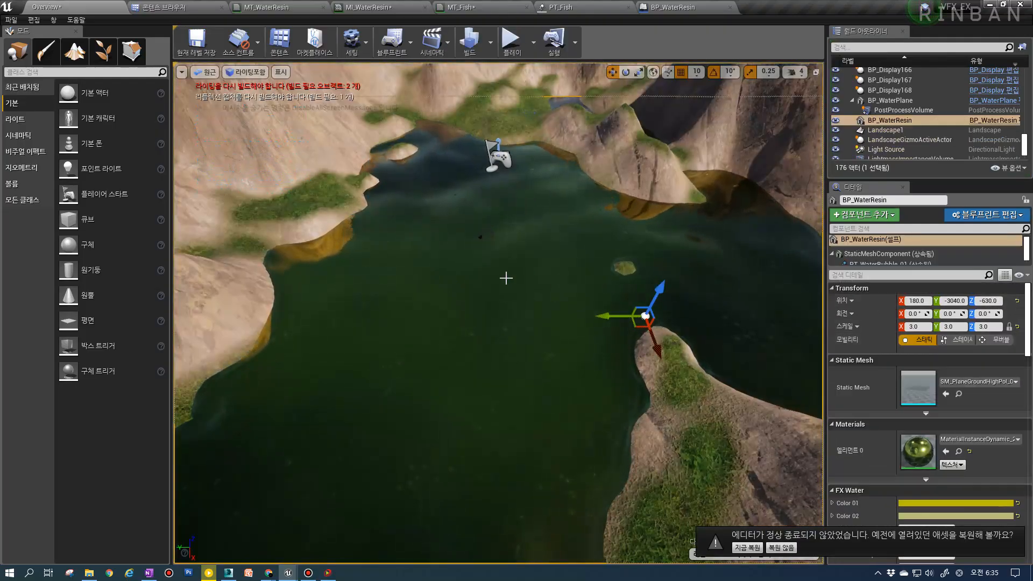
{"action": "mouse_move", "coordinate": [505, 279]}
{"action": "right_mouse_down"}
{"action": "mouse_move", "coordinate": [505, 268]}
{"action": "mouse_move", "coordinate": [507, 276]}
{"action": "right_mouse_up"}
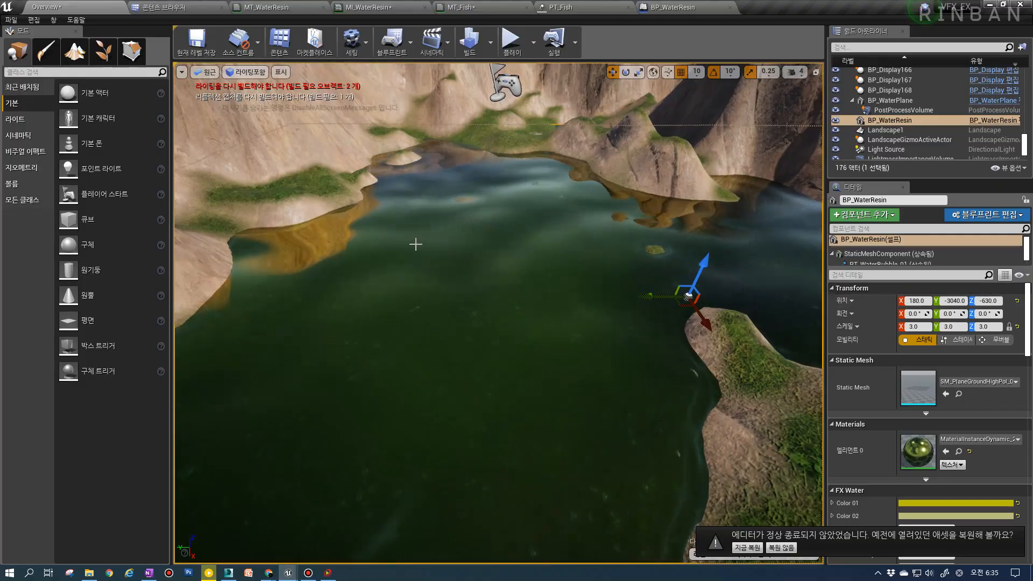
Delete the Print String and its conversion node from BP_WaterResin, and shift the Box and random point nodes clear of the Fish event
{"action": "left_click", "coordinate": [681, 7]}
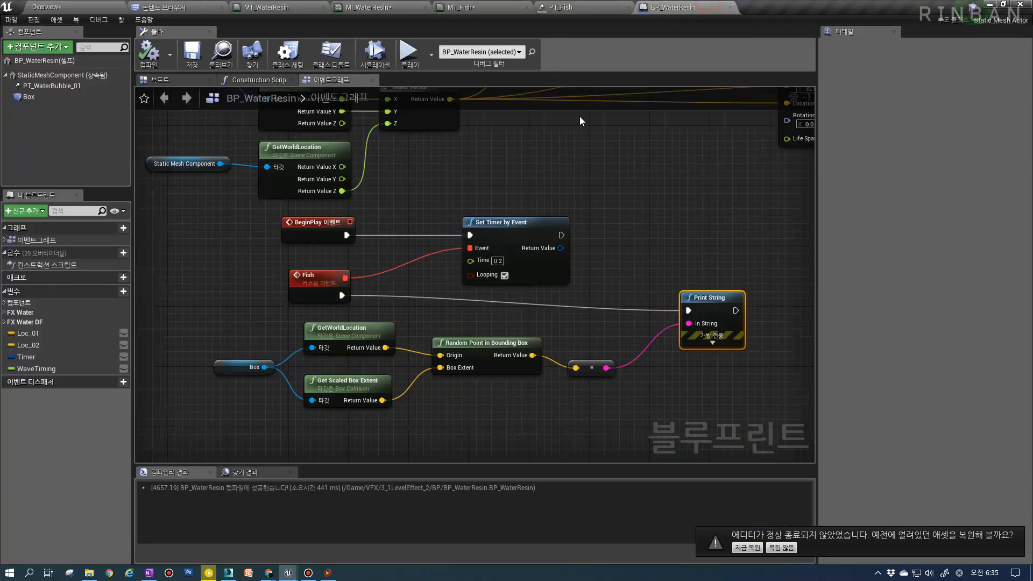
{"action": "key", "text": "Delete"}
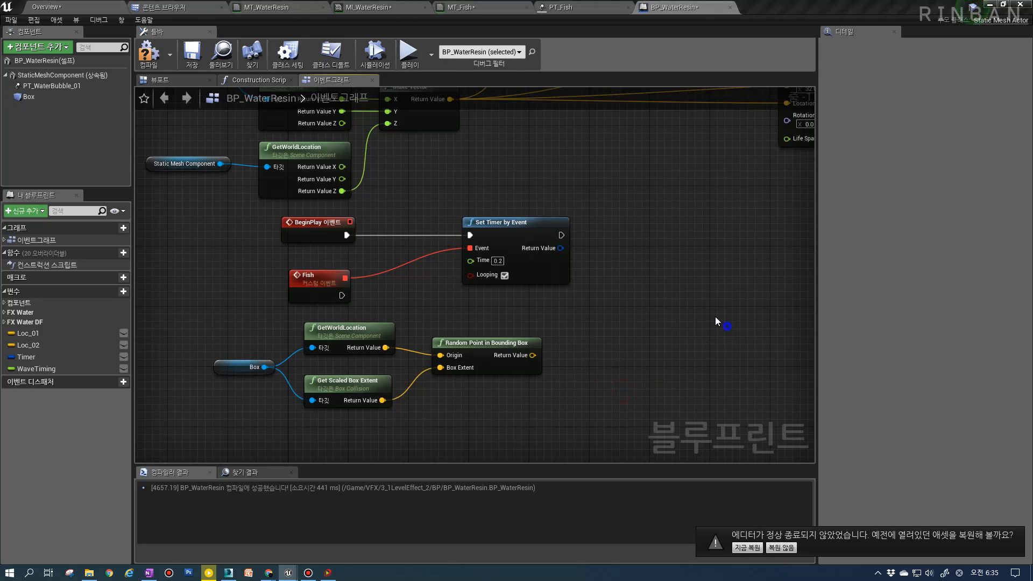
{"action": "right_click_drag", "start_coordinate": [716, 322], "coordinate": [706, 300]}
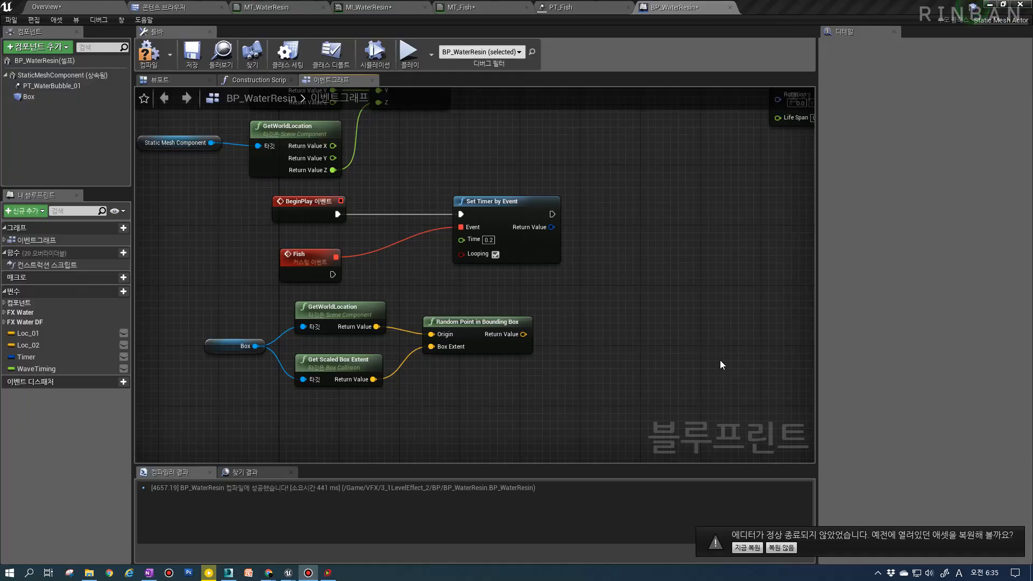
{"action": "left_click_drag", "start_coordinate": [387, 318], "coordinate": [171, 390]}
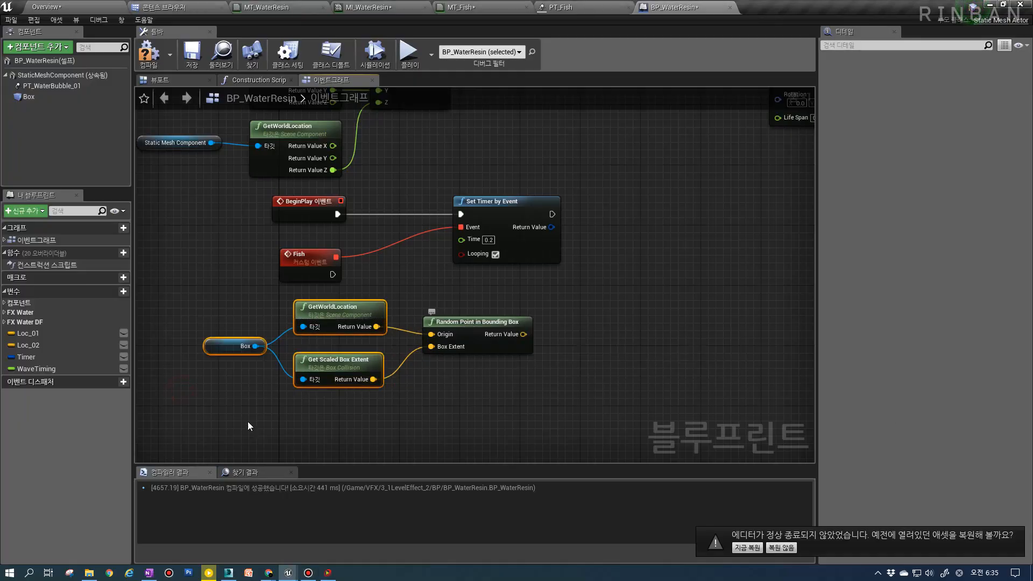
{"action": "left_click", "coordinate": [505, 320], "text": "ctrl"}
{"action": "left_click_drag", "start_coordinate": [504, 320], "coordinate": [573, 335]}
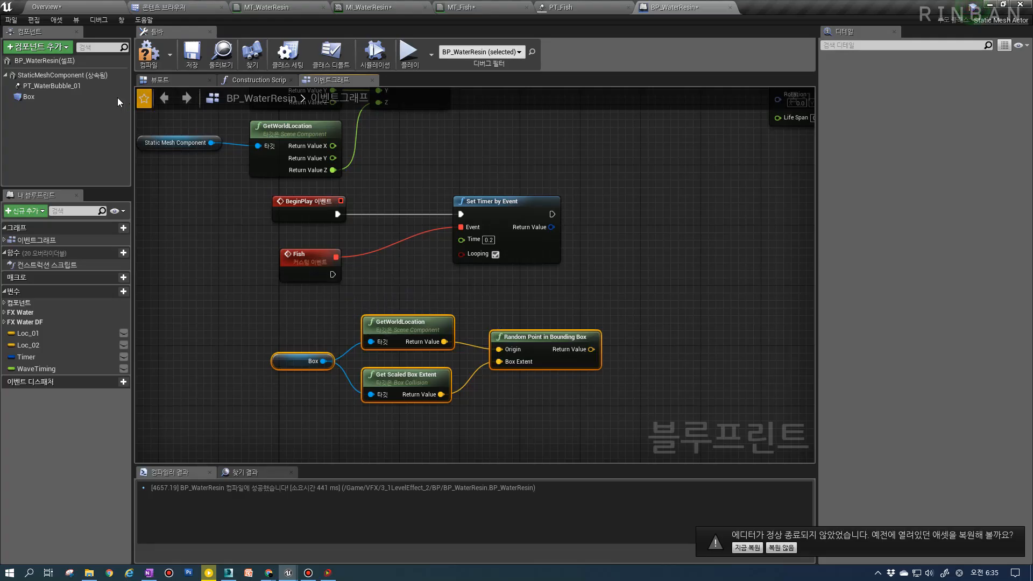
Add a PT_Fish particle system component under the StaticMeshComponent, keeping the name PT_Fish
{"action": "left_click", "coordinate": [50, 74]}
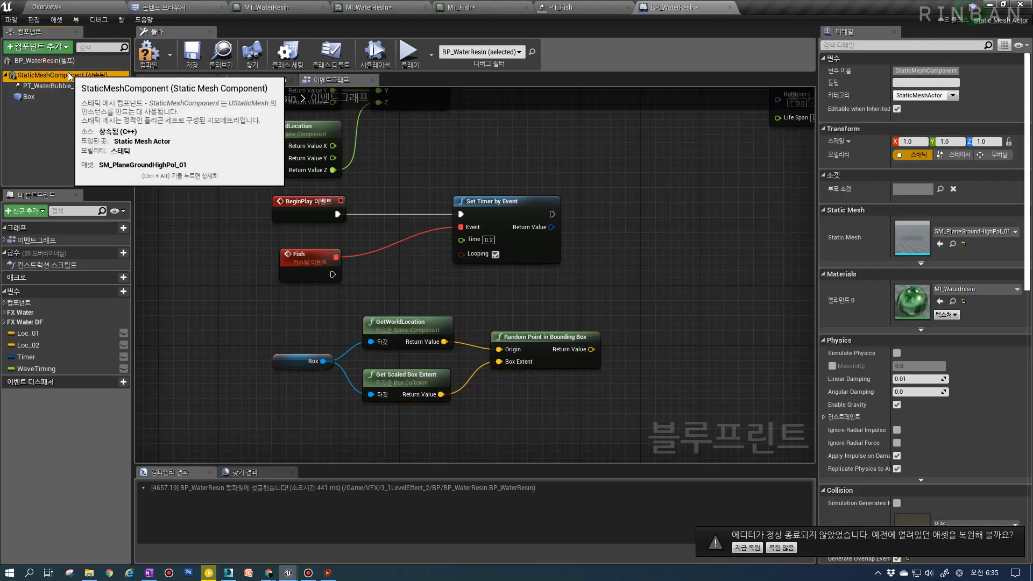
{"action": "left_click", "coordinate": [38, 47]}
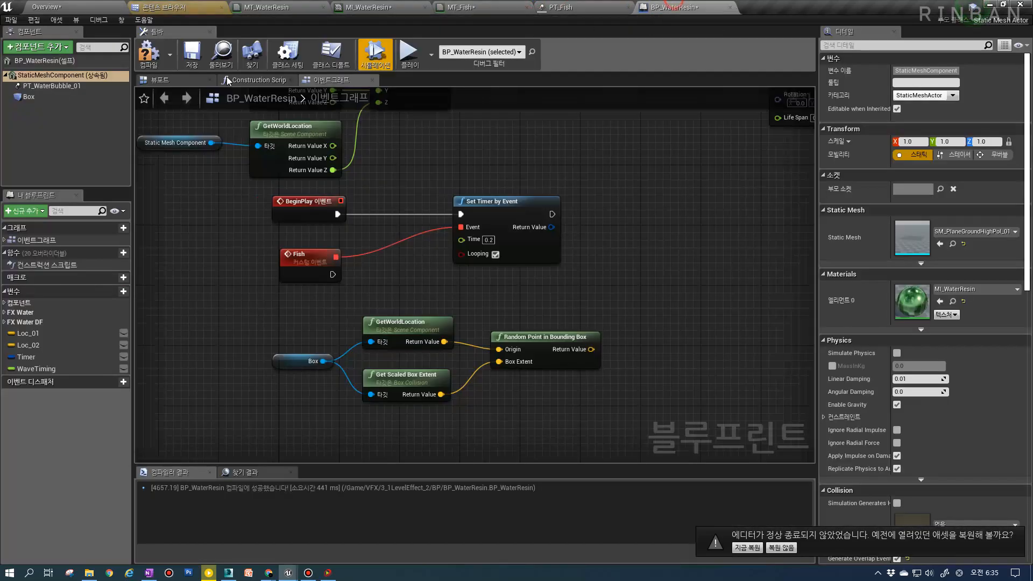
{"action": "left_click", "coordinate": [38, 47]}
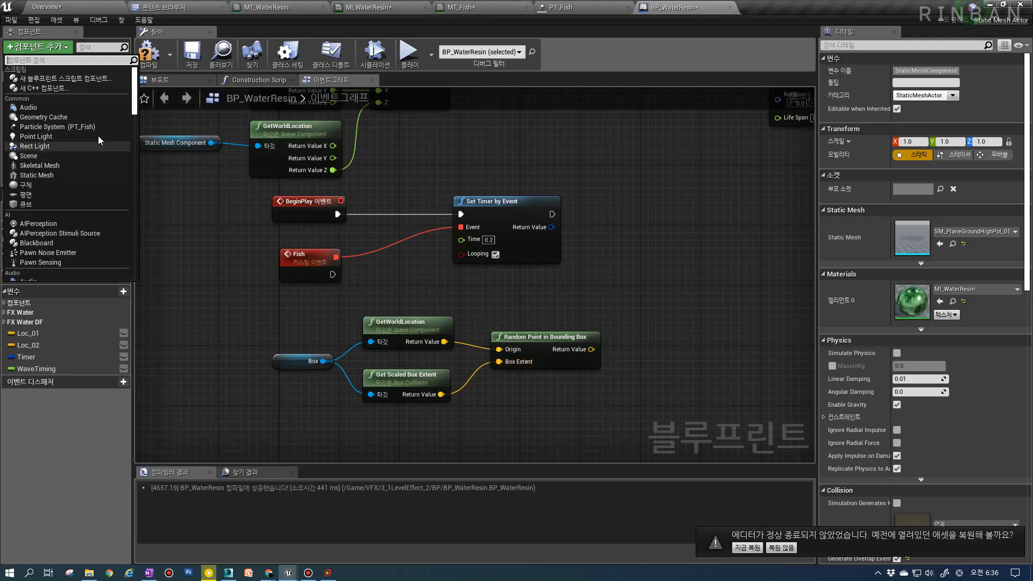
{"action": "left_click", "coordinate": [76, 127]}
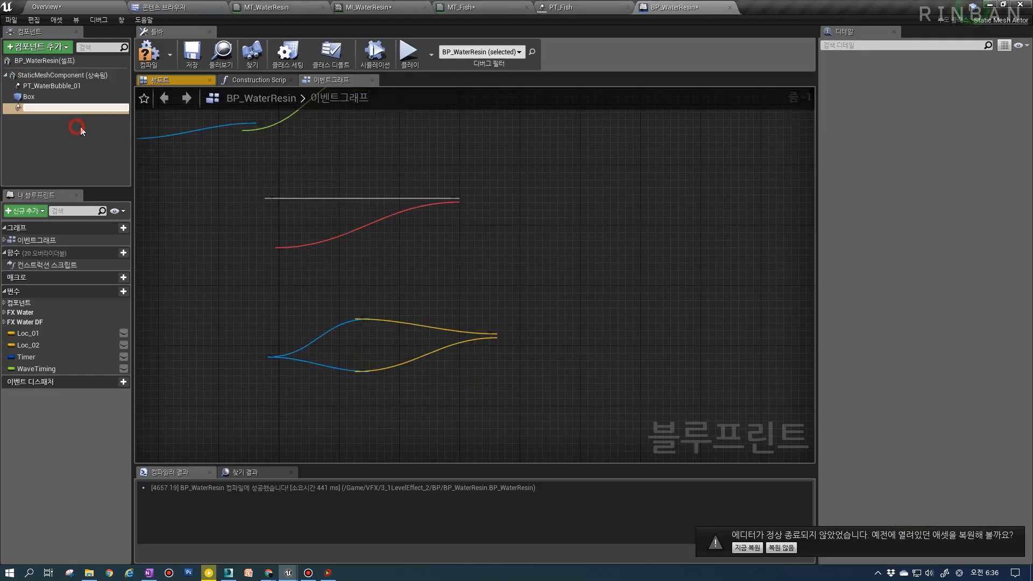
{"action": "left_click", "coordinate": [33, 111]}
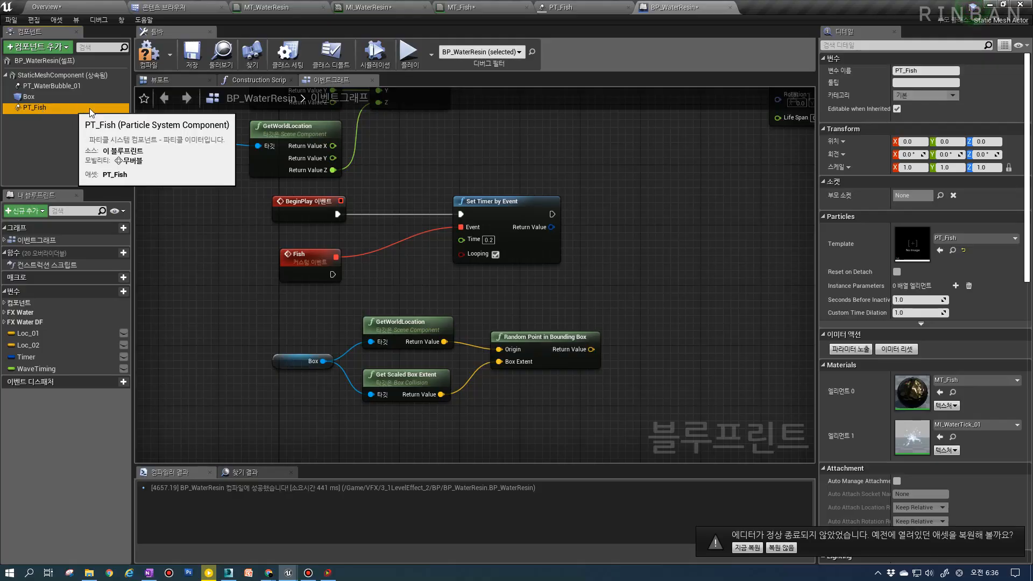
Check the parameter name of the MeshFish emitter's Initial Location in PT_Fish, and return to the BP_WaterResin event graph
{"action": "left_click", "coordinate": [500, 7]}
{"action": "left_click", "coordinate": [571, 8]}
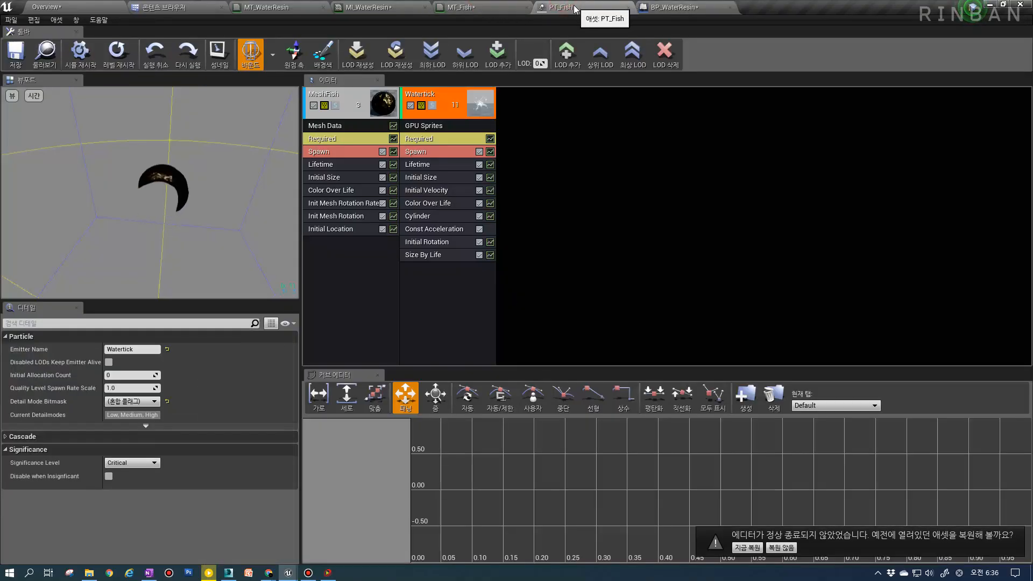
{"action": "left_click", "coordinate": [347, 230]}
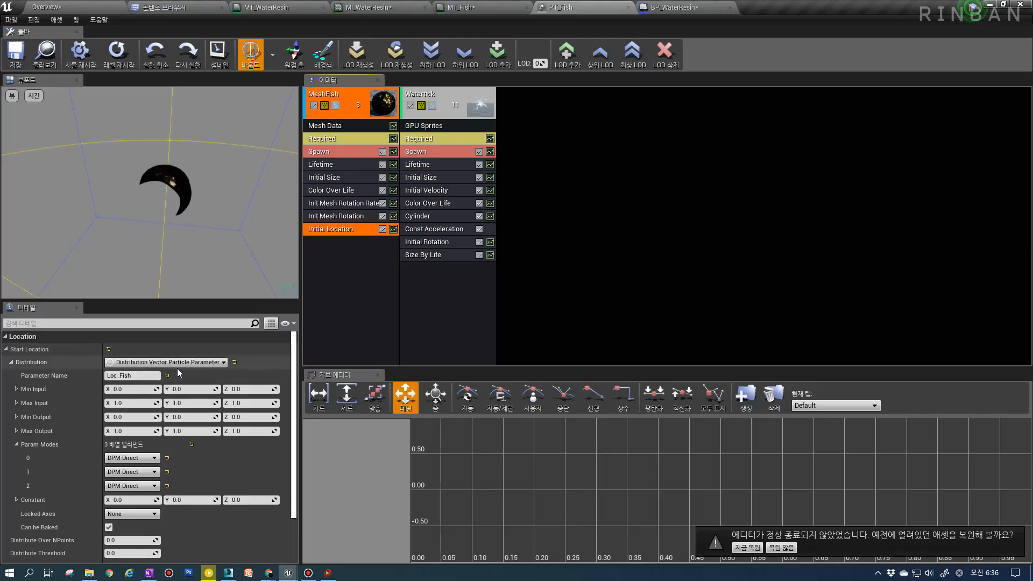
{"action": "left_click", "coordinate": [132, 376]}
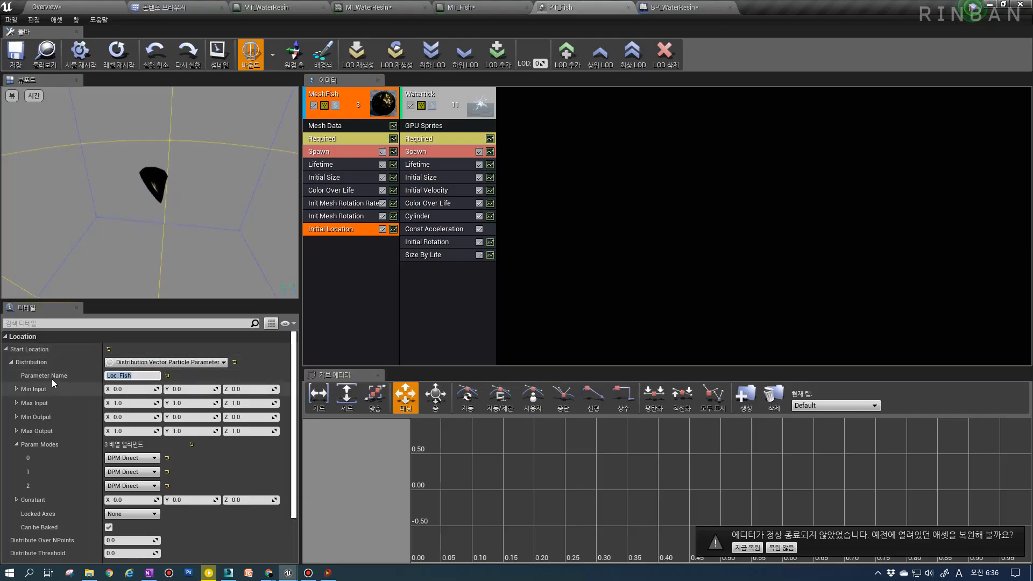
{"action": "left_click", "coordinate": [681, 8]}
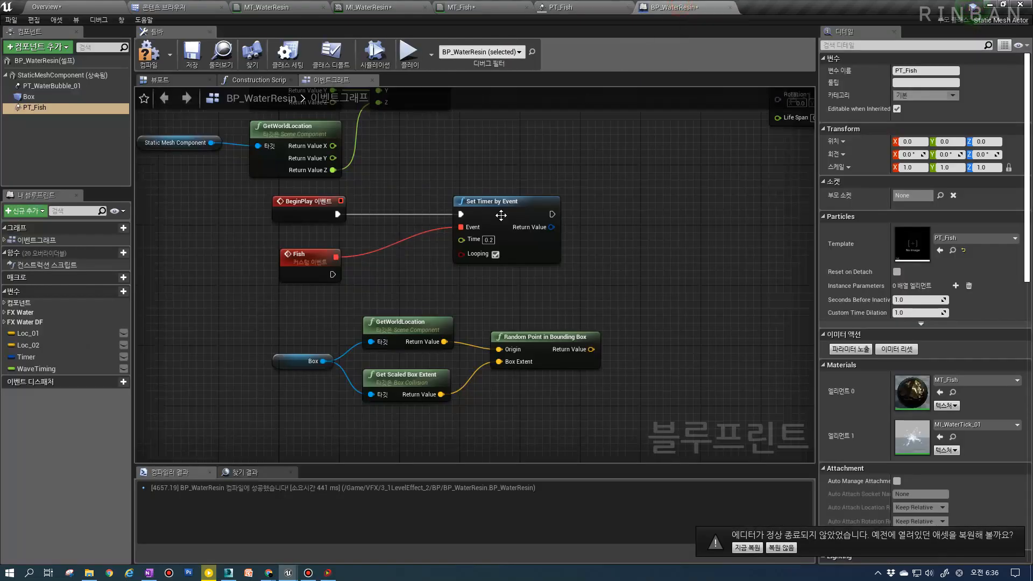
Place a PT_Fish reference above the random point node and add a Set Vector Parameter node targeting it
{"action": "right_click_drag", "start_coordinate": [465, 300], "coordinate": [424, 223]}
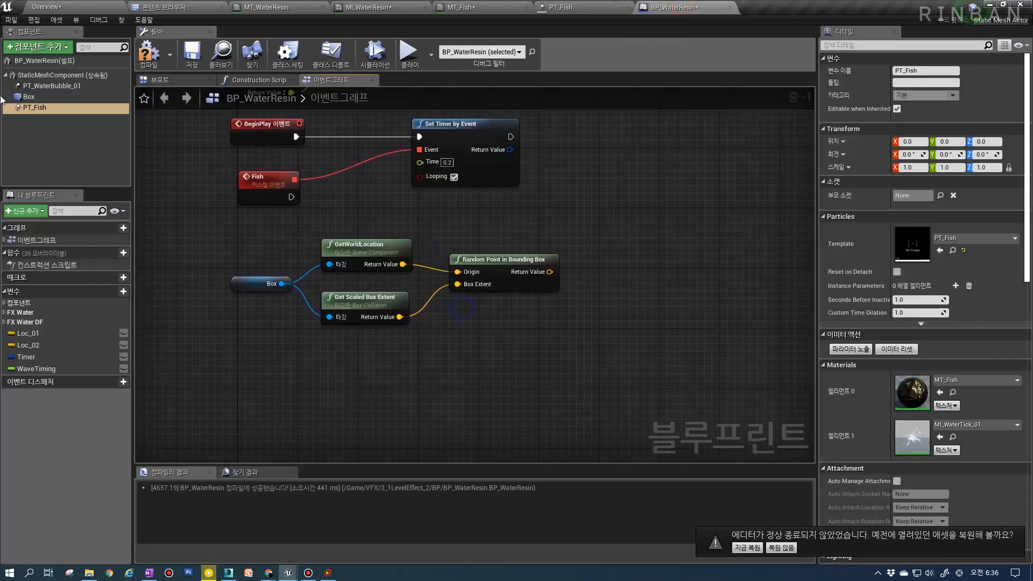
{"action": "left_click_drag", "start_coordinate": [35, 107], "coordinate": [603, 226]}
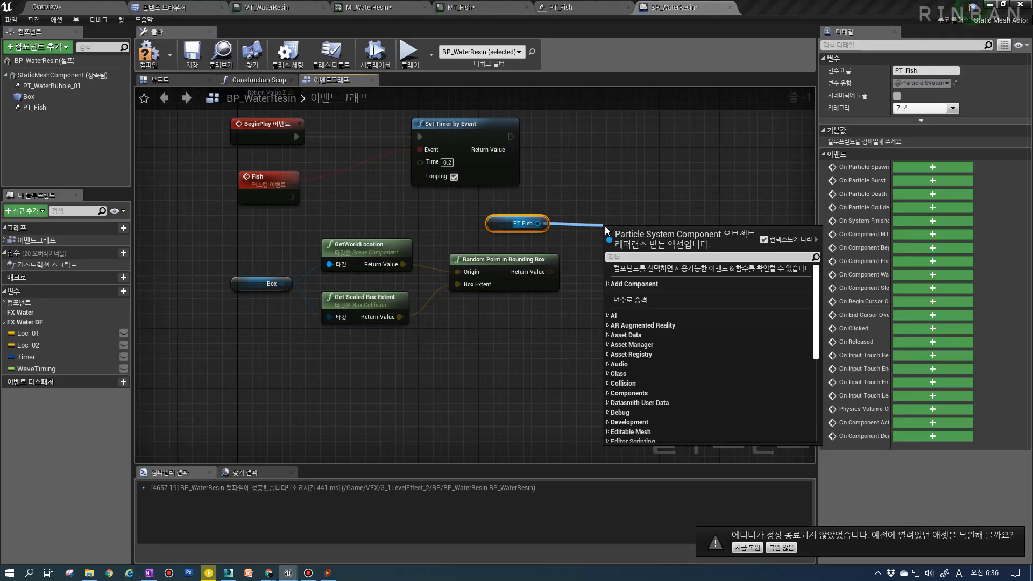
{"action": "key", "text": "Escape"}
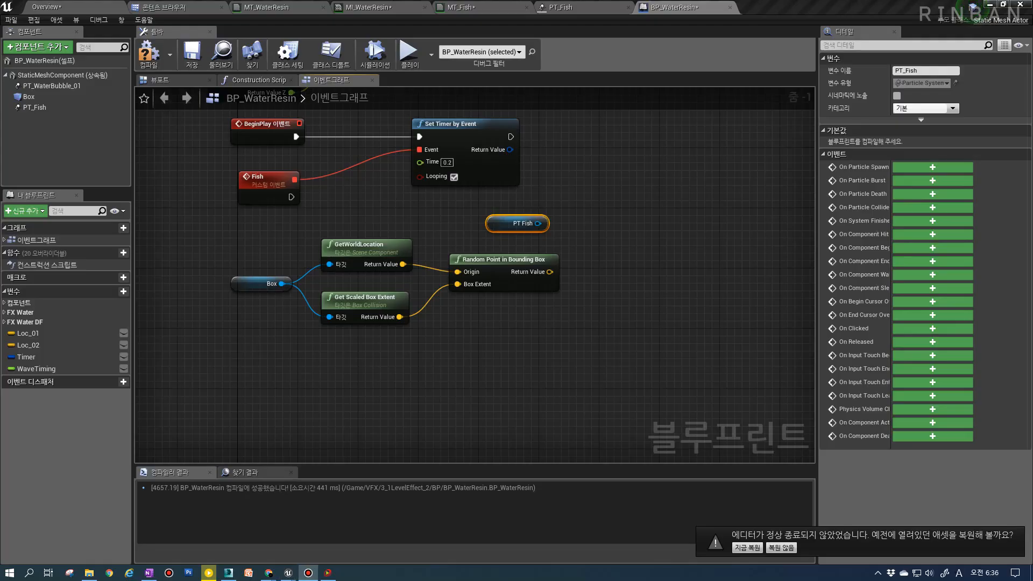
{"action": "right_click_drag", "start_coordinate": [509, 311], "coordinate": [506, 344]}
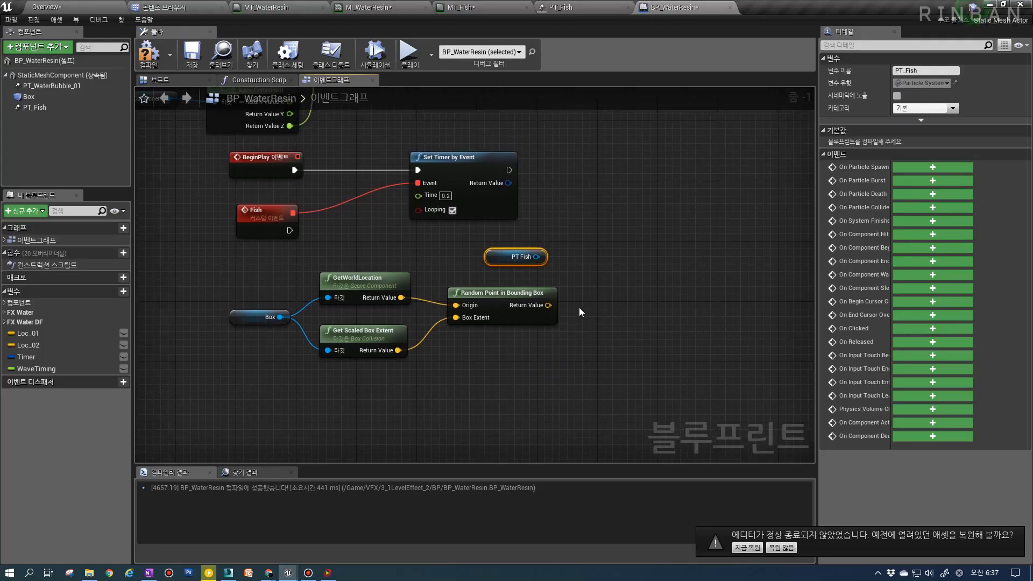
{"action": "left_click_drag", "start_coordinate": [537, 256], "coordinate": [577, 261]}
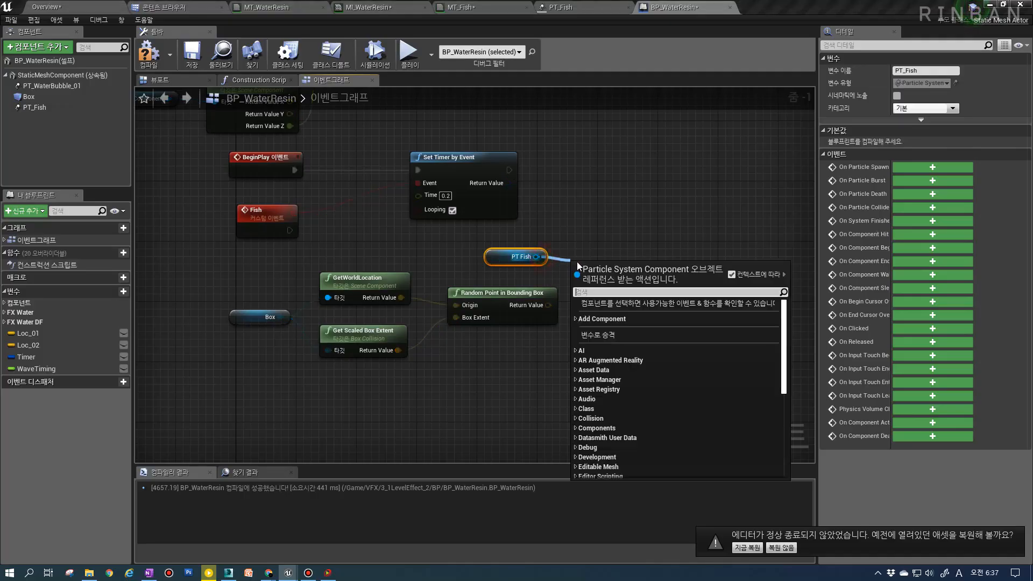
{"action": "type", "text": "t para"}
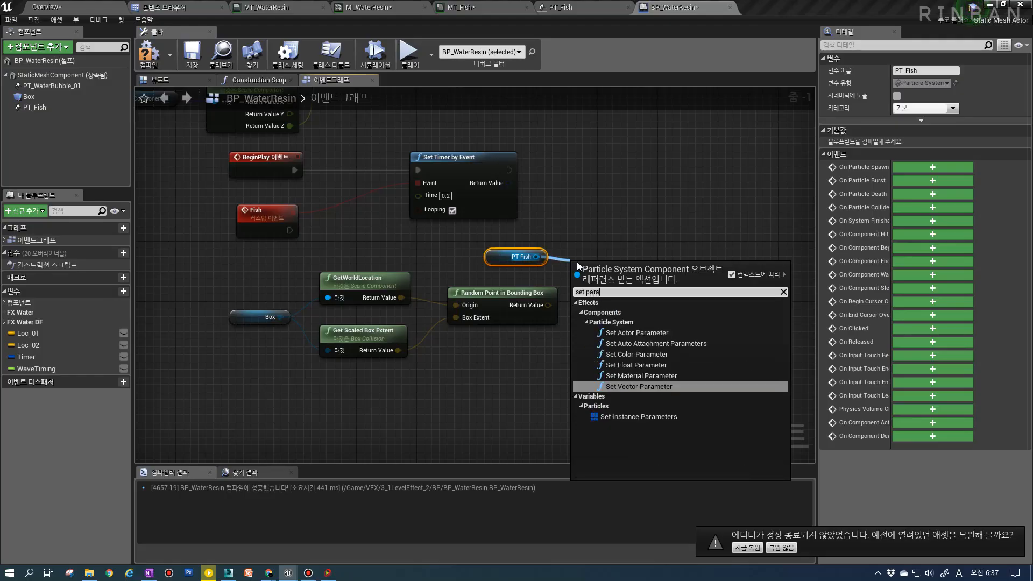
{"action": "left_click", "coordinate": [641, 386]}
{"action": "left_click_drag", "start_coordinate": [613, 276], "coordinate": [651, 231]}
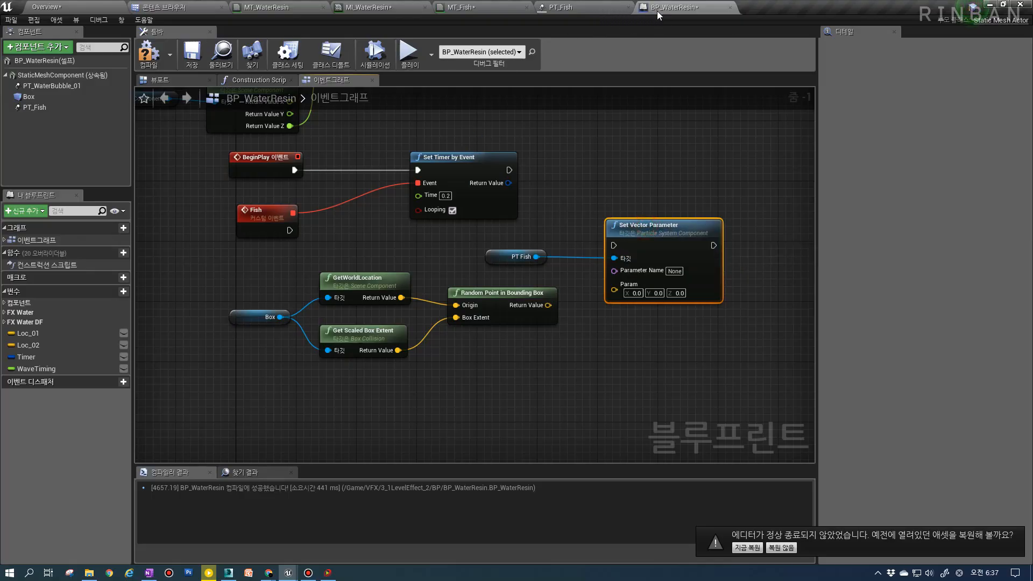
Copy the Loc_Fish parameter name from PT_Fish's Initial Location into the Set Vector Parameter node's Parameter Name
{"action": "left_click", "coordinate": [562, 8]}
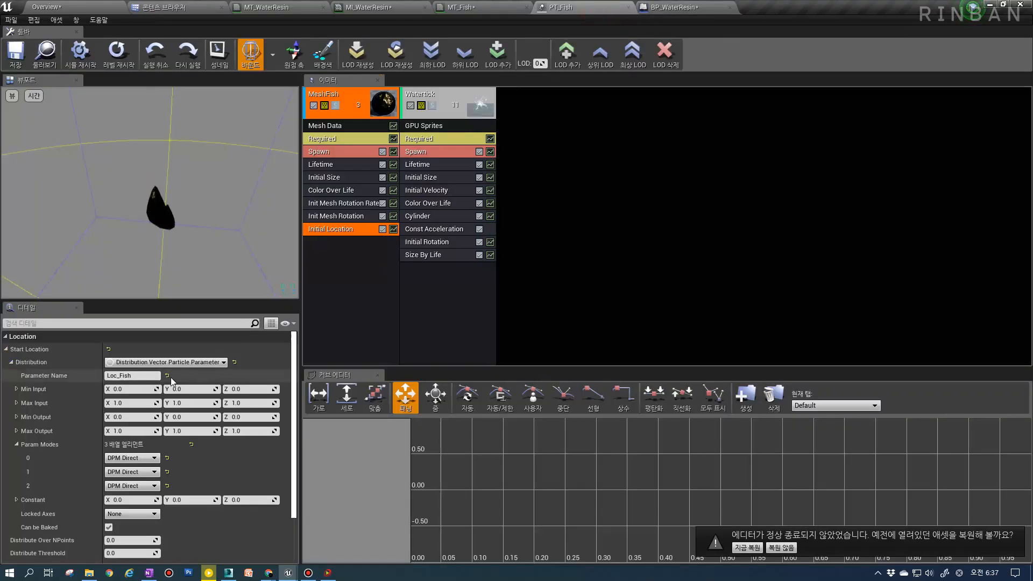
{"action": "double_click", "coordinate": [132, 376]}
{"action": "key", "text": "ctrl+c"}
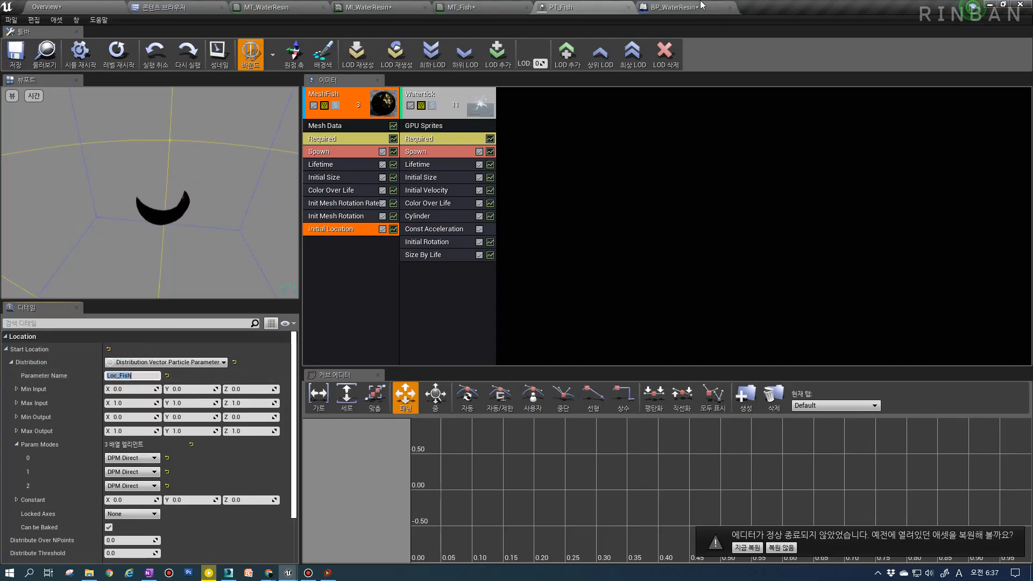
{"action": "left_click", "coordinate": [677, 7]}
{"action": "left_click", "coordinate": [637, 278]}
{"action": "key", "text": "ctrl+v"}
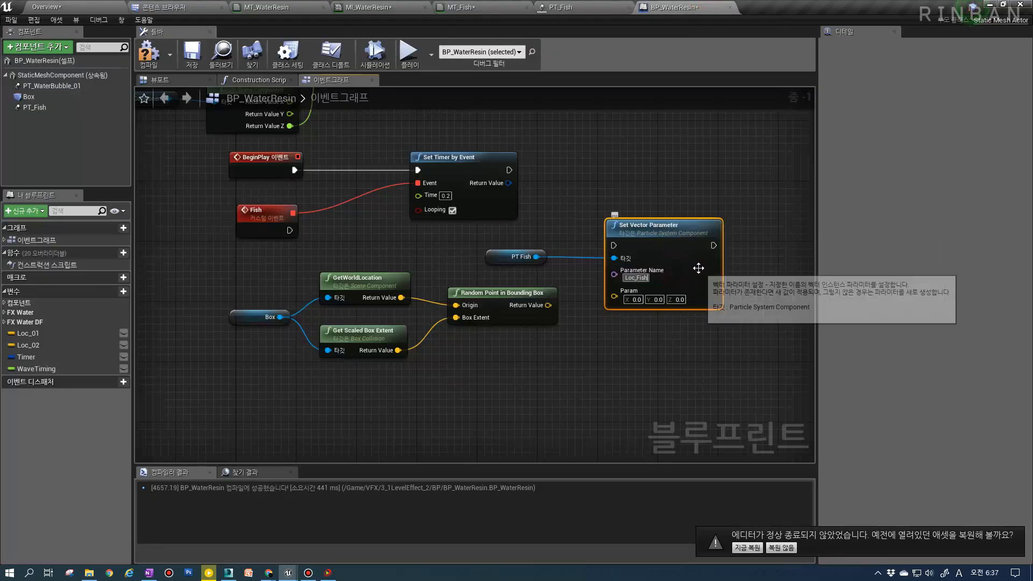
Move the Set Vector Parameter node further from PT_Fish and connect the random point's Return Value to its Param input
{"action": "left_click_drag", "start_coordinate": [706, 263], "coordinate": [751, 263]}
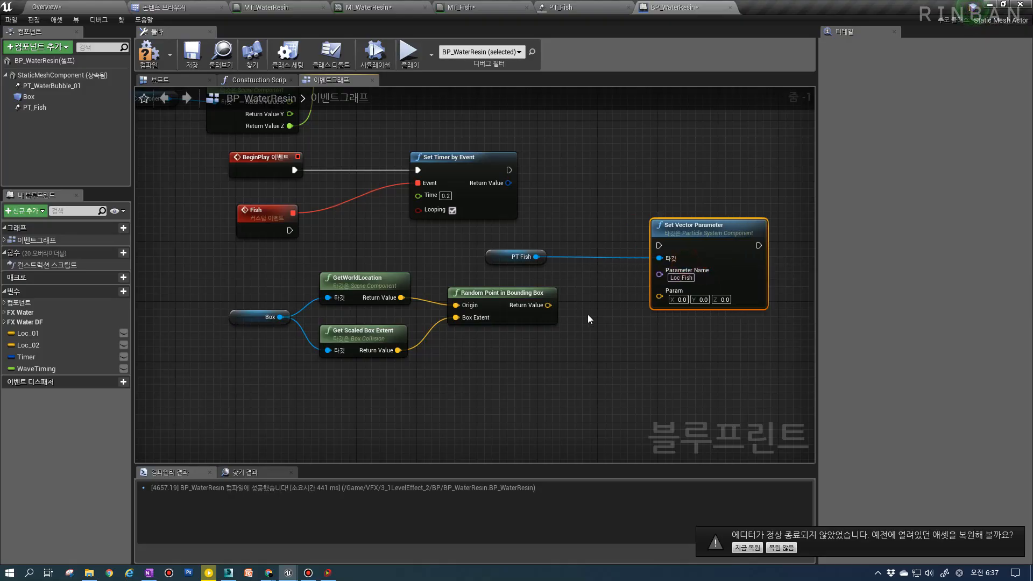
{"action": "left_click_drag", "start_coordinate": [550, 306], "coordinate": [677, 294]}
{"action": "right_click_drag", "start_coordinate": [677, 294], "coordinate": [657, 329]}
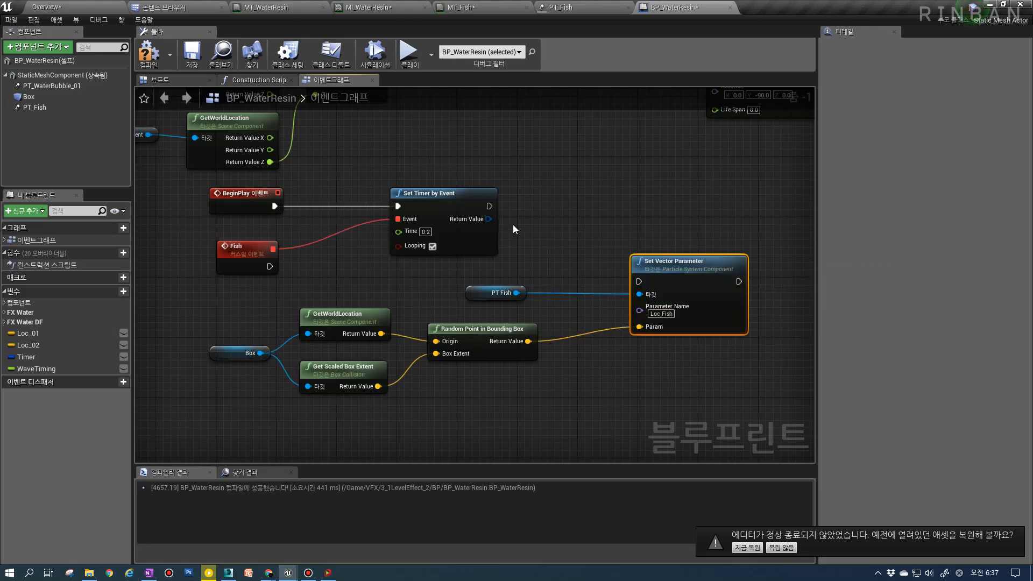
Move the Fish event and Set Timer by Event nodes closer together and connect Fish's execution output to Set Vector Parameter
{"action": "left_click_drag", "start_coordinate": [489, 206], "coordinate": [639, 281]}
{"action": "mouse_move", "coordinate": [280, 273]}
{"action": "left_mouse_down"}
{"action": "mouse_move", "coordinate": [320, 296]}
{"action": "mouse_move", "coordinate": [265, 281]}
{"action": "left_mouse_up"}
{"action": "left_click_drag", "start_coordinate": [462, 200], "coordinate": [393, 192]}
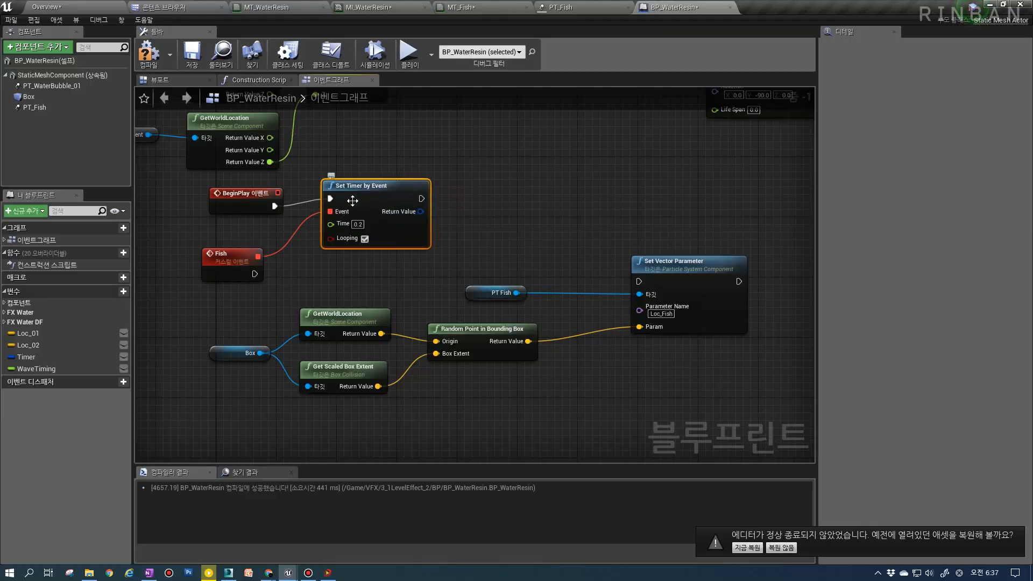
{"action": "left_click_drag", "start_coordinate": [254, 274], "coordinate": [637, 282]}
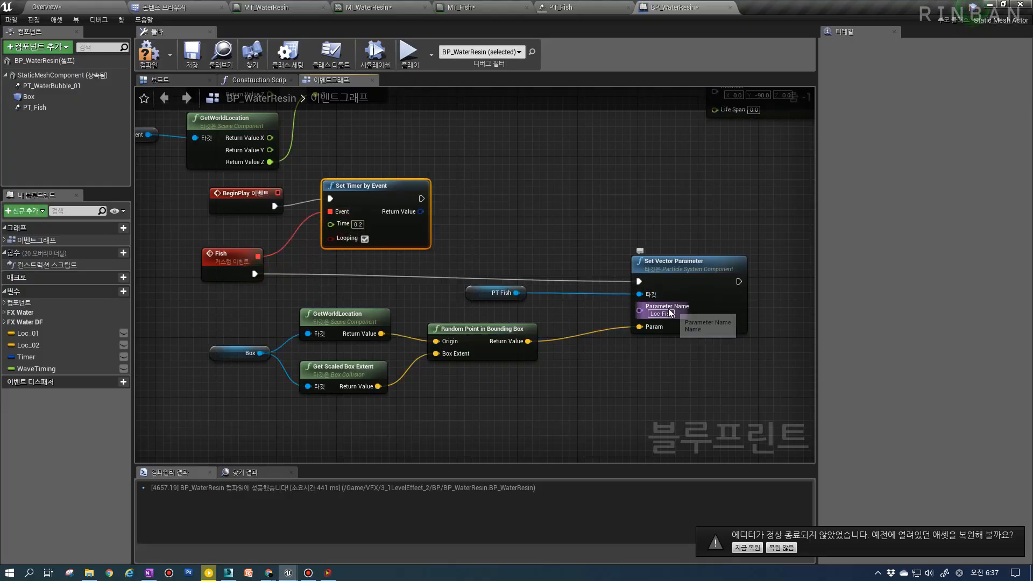
{"action": "right_click_drag", "start_coordinate": [648, 338], "coordinate": [678, 337]}
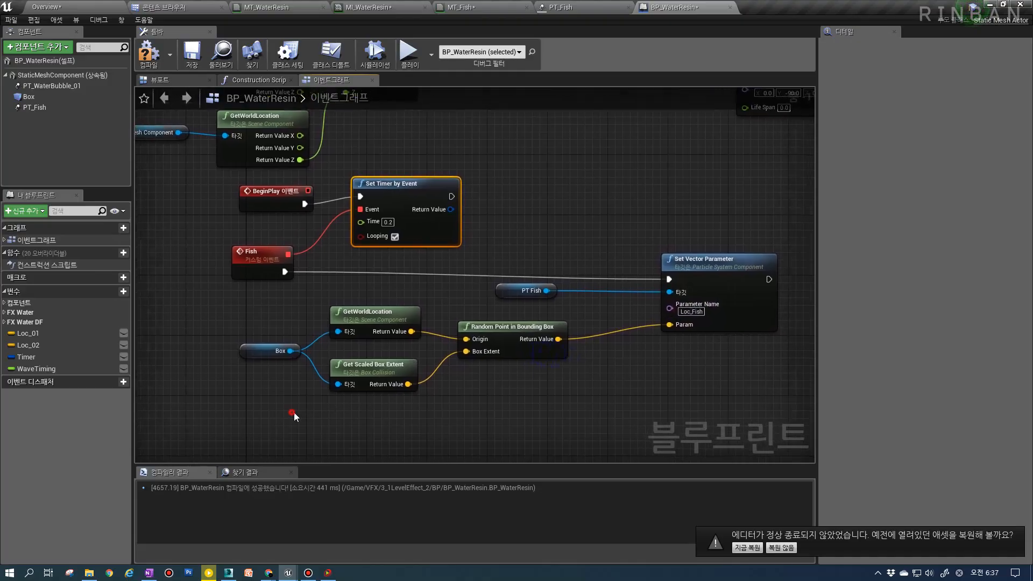
Move the Box and random point nodes, the PT_Fish reference and the Set Vector Parameter node closer to the Fish event
{"action": "left_click_drag", "start_coordinate": [294, 412], "coordinate": [471, 328]}
{"action": "left_click", "coordinate": [506, 304]}
{"action": "left_click_drag", "start_coordinate": [530, 290], "coordinate": [455, 291]}
{"action": "left_click_drag", "start_coordinate": [705, 260], "coordinate": [591, 260]}
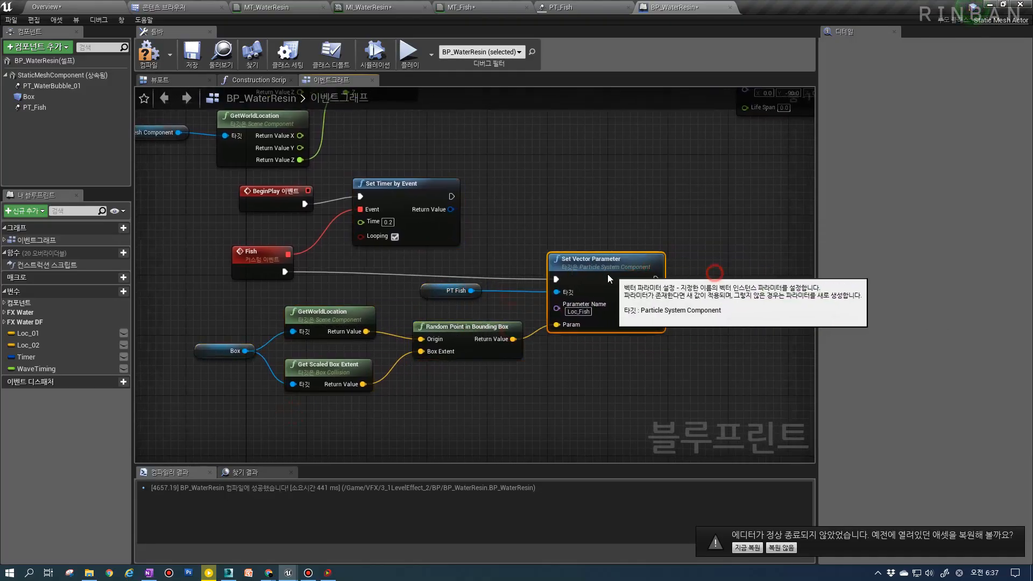
Enable Cast Shadow on the PT_Fish component and compile the blueprint
{"action": "left_click", "coordinate": [34, 107]}
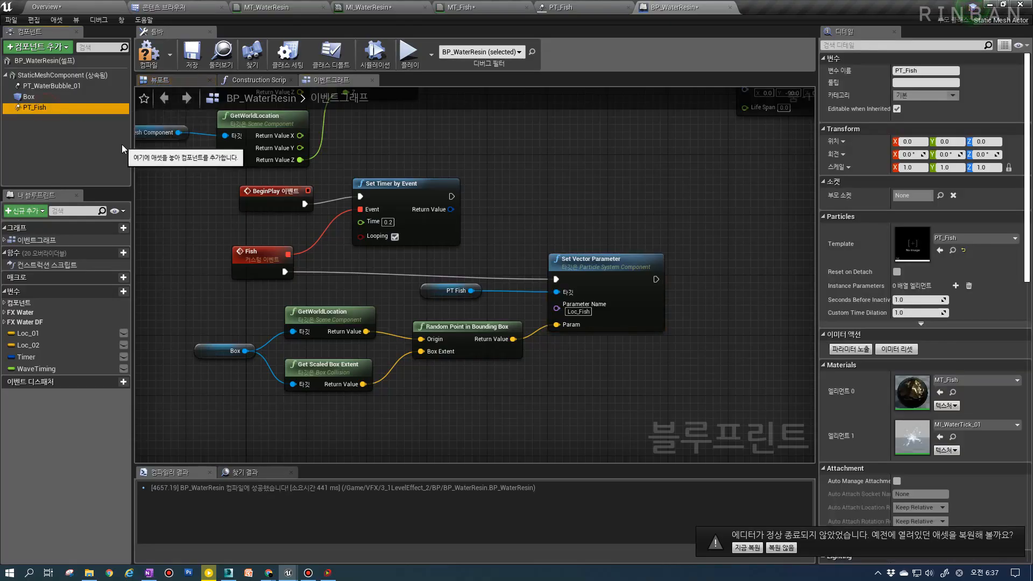
{"action": "scroll", "coordinate": [1028, 279], "scroll_direction": "down", "scroll_amount": 8}
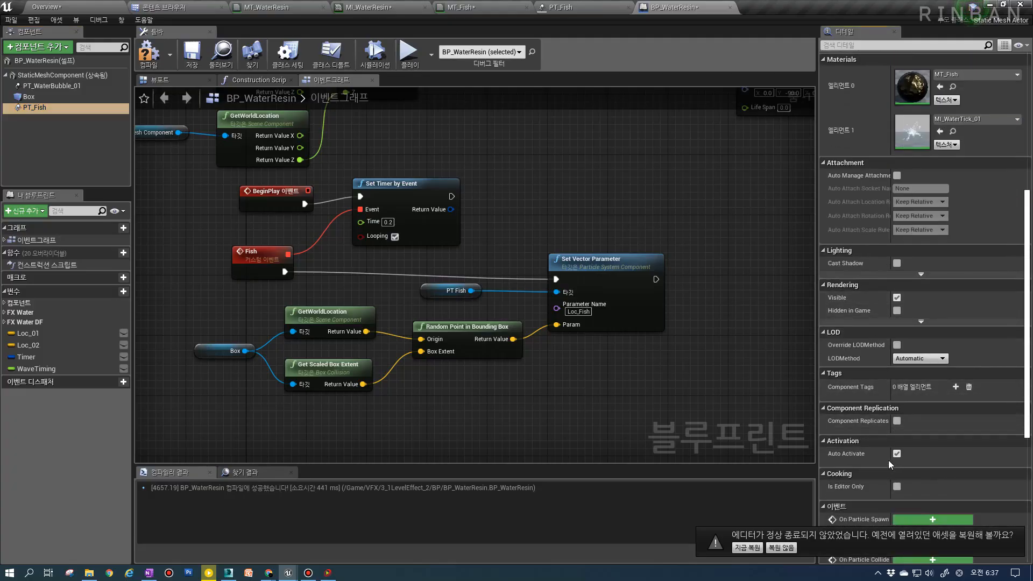
{"action": "left_click", "coordinate": [149, 54]}
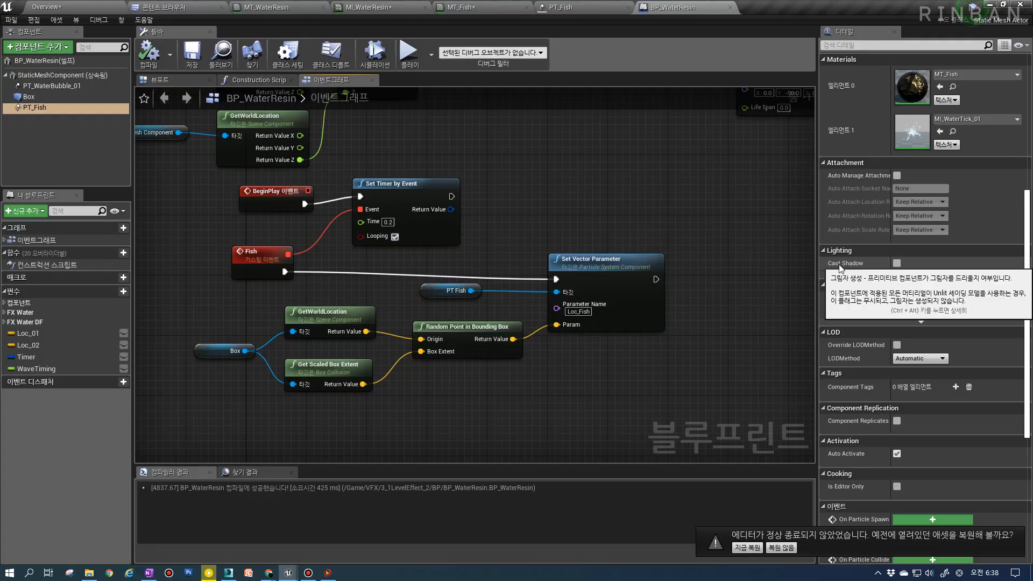
{"action": "left_click", "coordinate": [897, 263]}
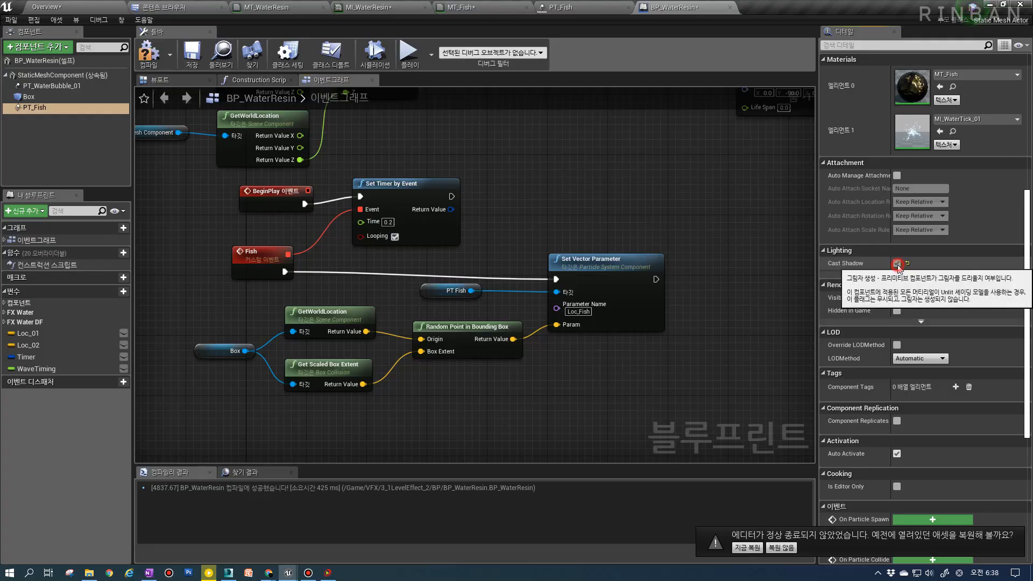
{"action": "left_click", "coordinate": [146, 56]}
Delete the standalone PT_Fish emitter placed on the water in the Overview level
{"action": "left_click", "coordinate": [45, 7]}
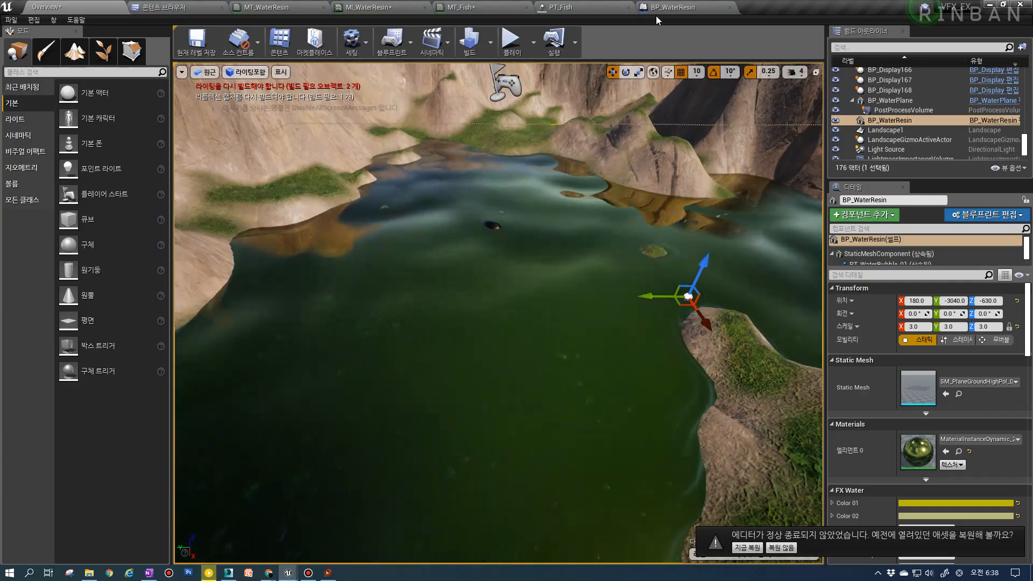
{"action": "left_click", "coordinate": [575, 7]}
{"action": "left_click", "coordinate": [70, 6]}
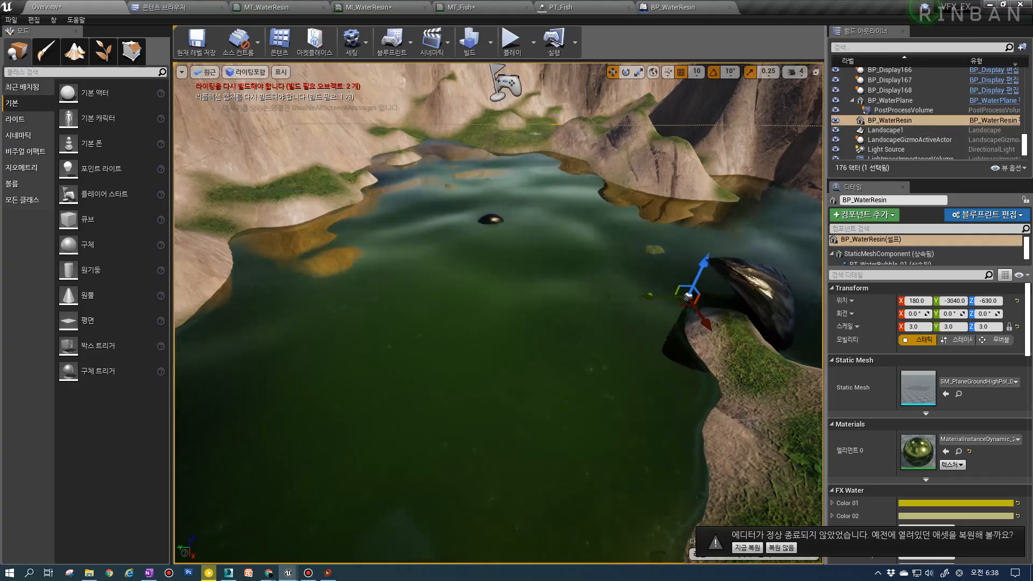
{"action": "left_click", "coordinate": [490, 220]}
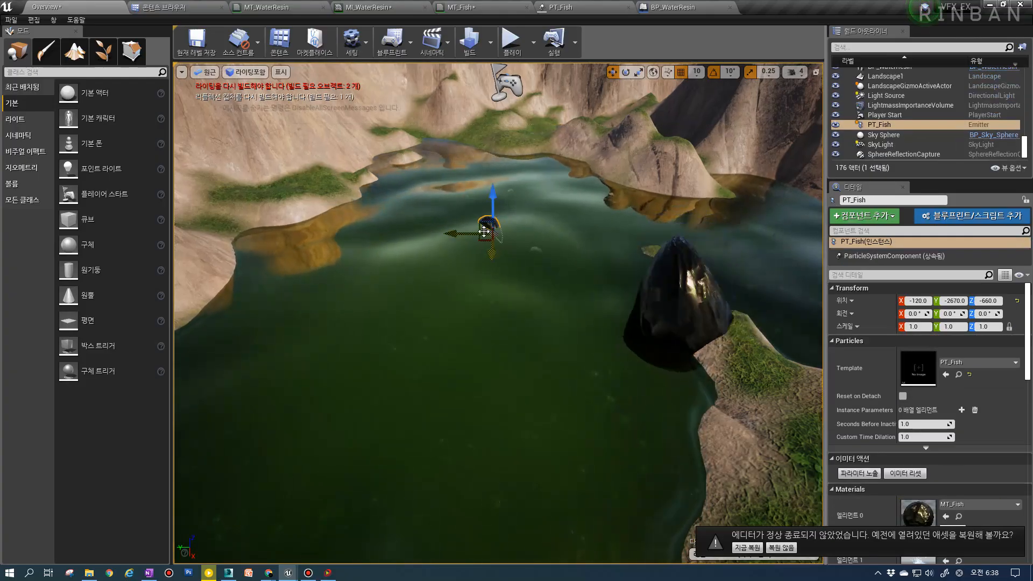
{"action": "key", "text": "Delete"}
Compare the fish in BP_WaterResin's component preview with the fish in the level
{"action": "left_click", "coordinate": [679, 7]}
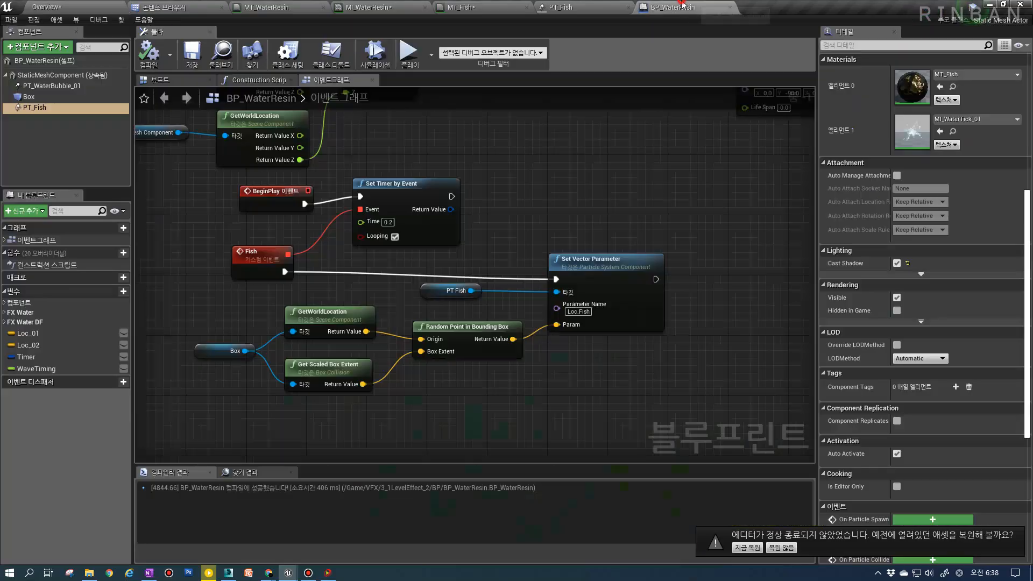
{"action": "left_click", "coordinate": [59, 75]}
{"action": "left_click", "coordinate": [156, 79]}
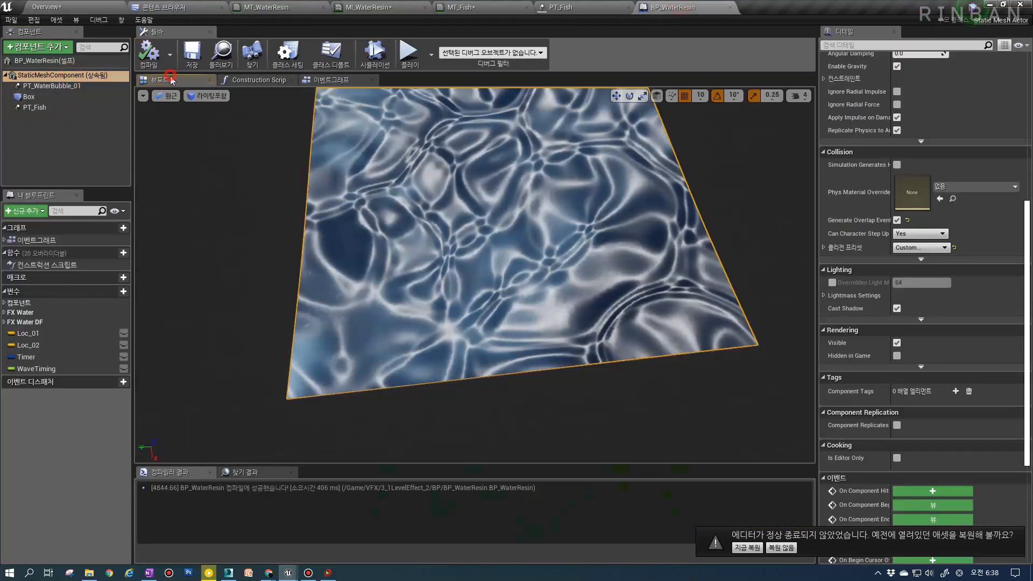
{"action": "left_click", "coordinate": [49, 7]}
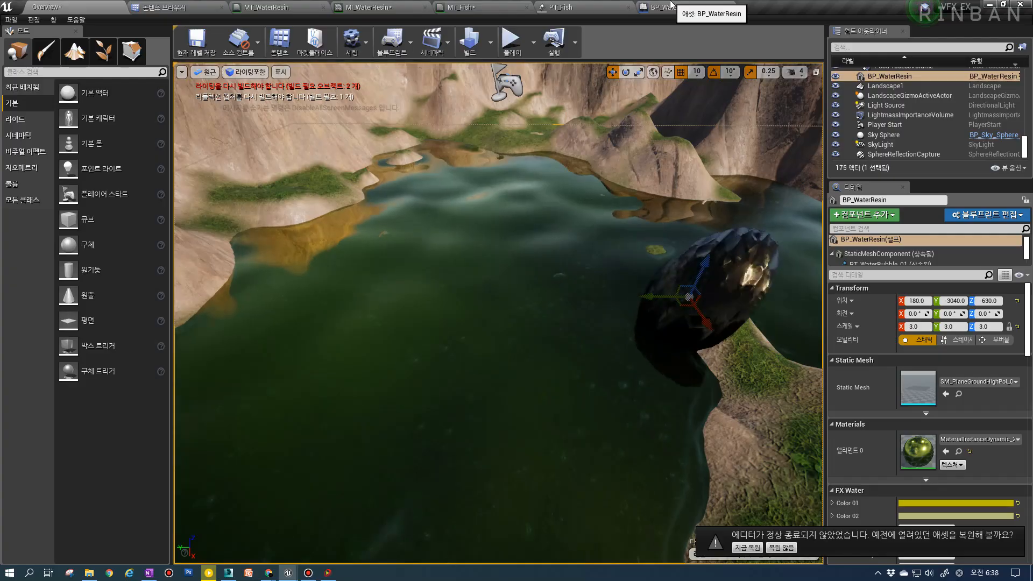
{"action": "left_click", "coordinate": [672, 7]}
{"action": "left_click", "coordinate": [34, 108]}
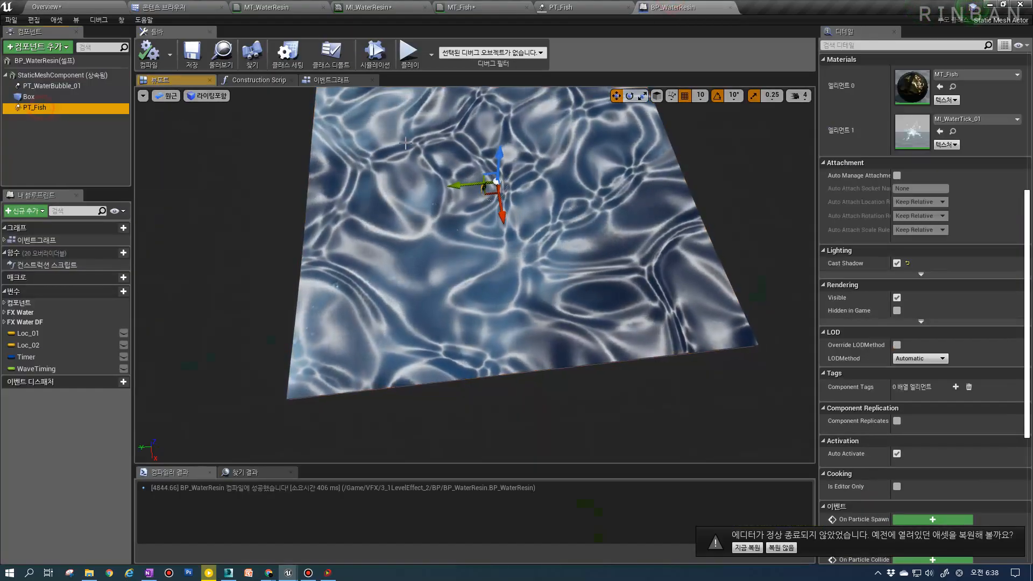
Shift the Box, GetWorldLocation, Get Scaled Box Extent and random point nodes slightly down in the event graph
{"action": "left_click", "coordinate": [331, 80]}
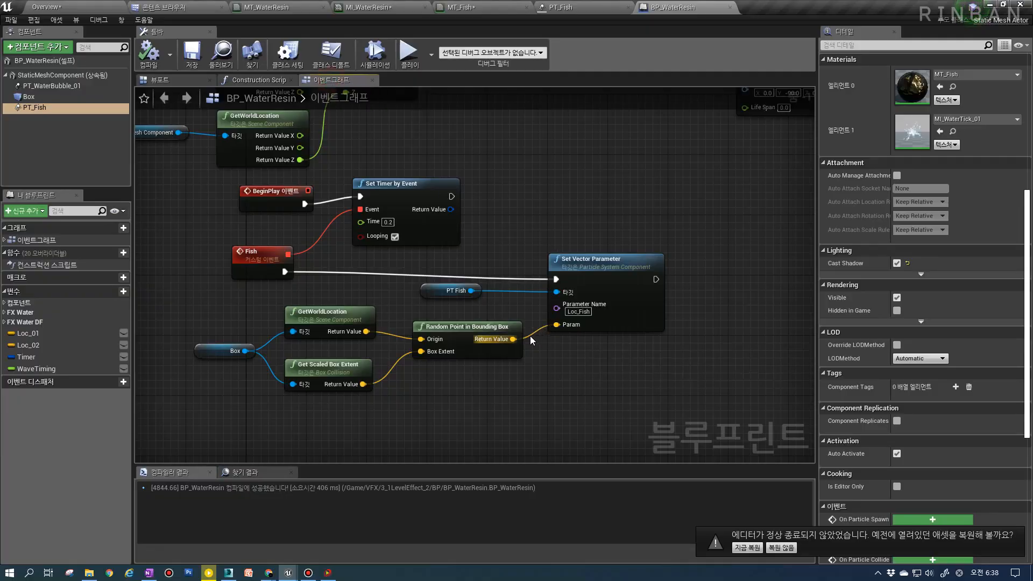
{"action": "left_click_drag", "start_coordinate": [472, 434], "coordinate": [231, 316]}
{"action": "left_click_drag", "start_coordinate": [462, 340], "coordinate": [462, 347]}
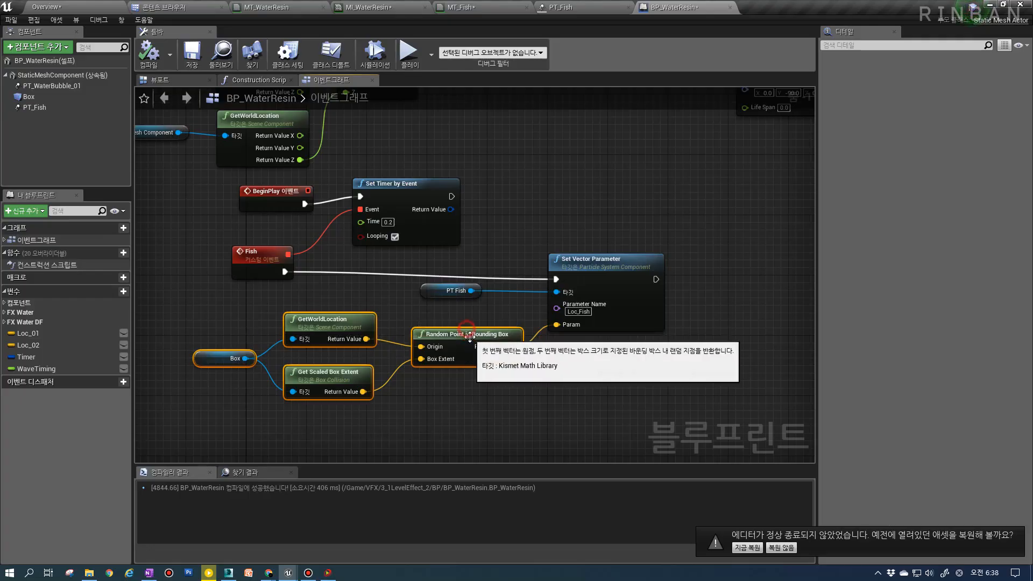
Add a PT_Fish reference with a Set World Scale 3D node to the Construction Script, beside the Loc_Bubble Set Float Parameter node
{"action": "left_click", "coordinate": [264, 80]}
{"action": "scroll", "coordinate": [413, 284], "scroll_direction": "up", "scroll_amount": 6}
{"action": "scroll", "coordinate": [413, 283], "scroll_direction": "down", "scroll_amount": 2}
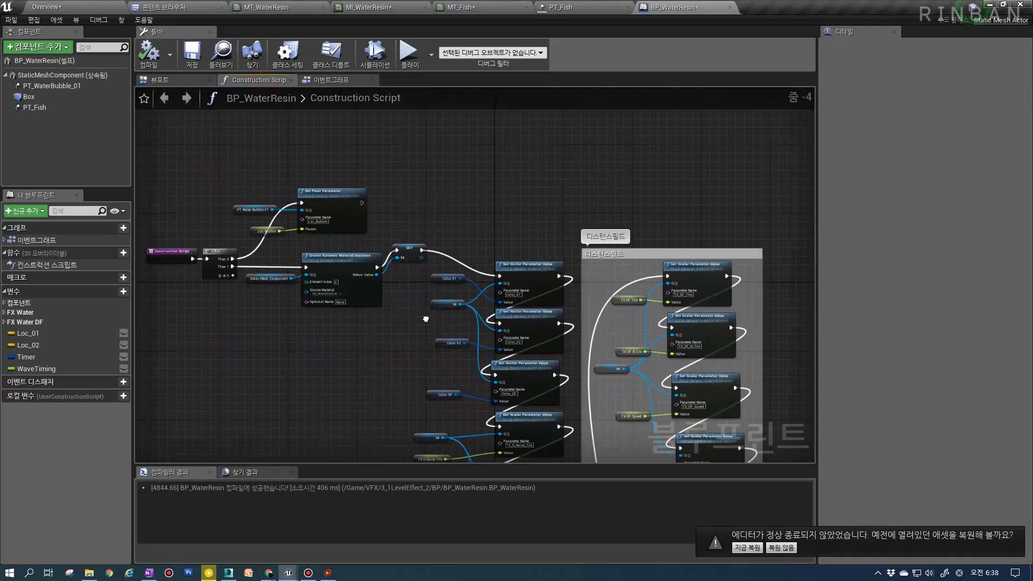
{"action": "right_click_drag", "start_coordinate": [294, 251], "coordinate": [331, 338]}
{"action": "scroll", "coordinate": [331, 337], "scroll_direction": "up", "scroll_amount": 3}
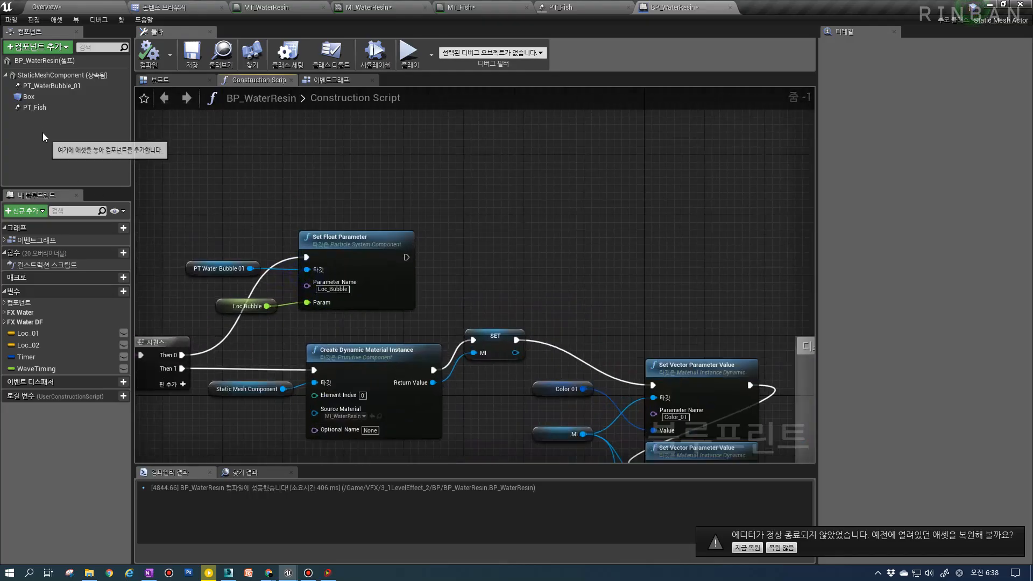
{"action": "left_click_drag", "start_coordinate": [32, 107], "coordinate": [533, 268]}
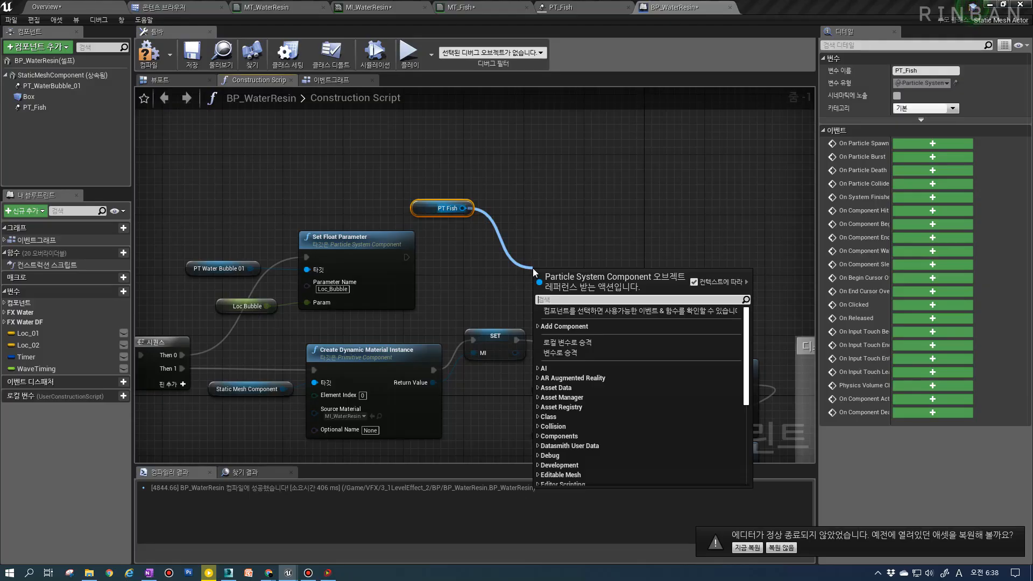
{"action": "type", "text": "scale"}
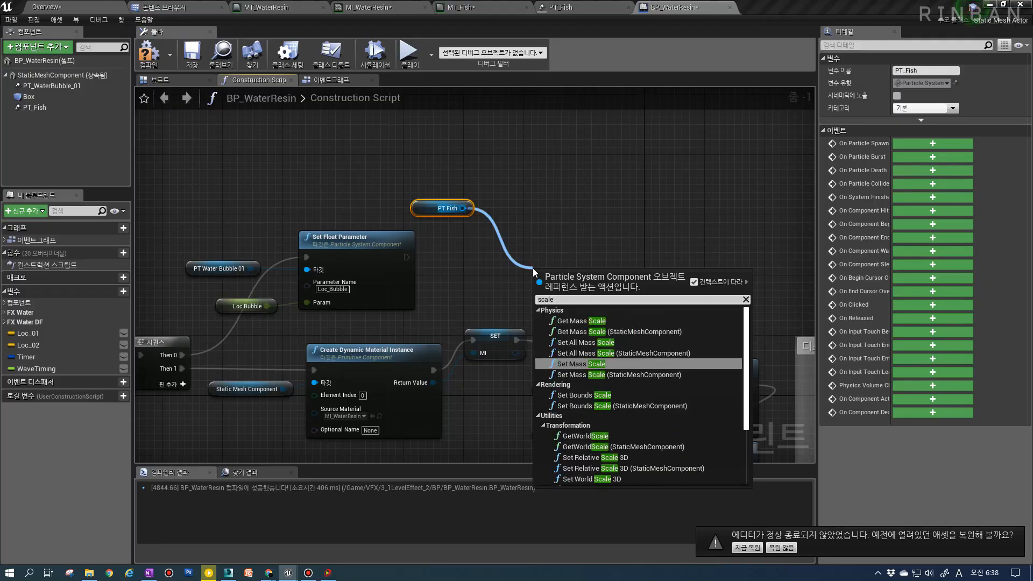
{"action": "key", "text": "Home"}
{"action": "type", "text": "set"}
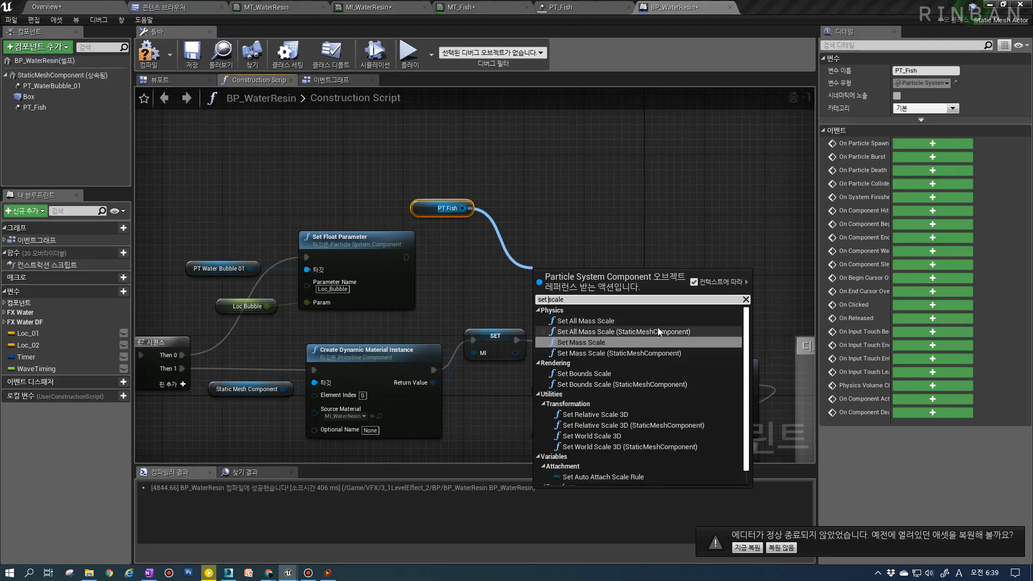
{"action": "left_click", "coordinate": [602, 435]}
Connect Set Float Parameter's execution output to Set World Scale 3D, set New Scale to 1, 1, 1 and compile
{"action": "left_click_drag", "start_coordinate": [570, 275], "coordinate": [563, 238]}
{"action": "left_click_drag", "start_coordinate": [406, 257], "coordinate": [532, 257]}
{"action": "type", "text": "1"}
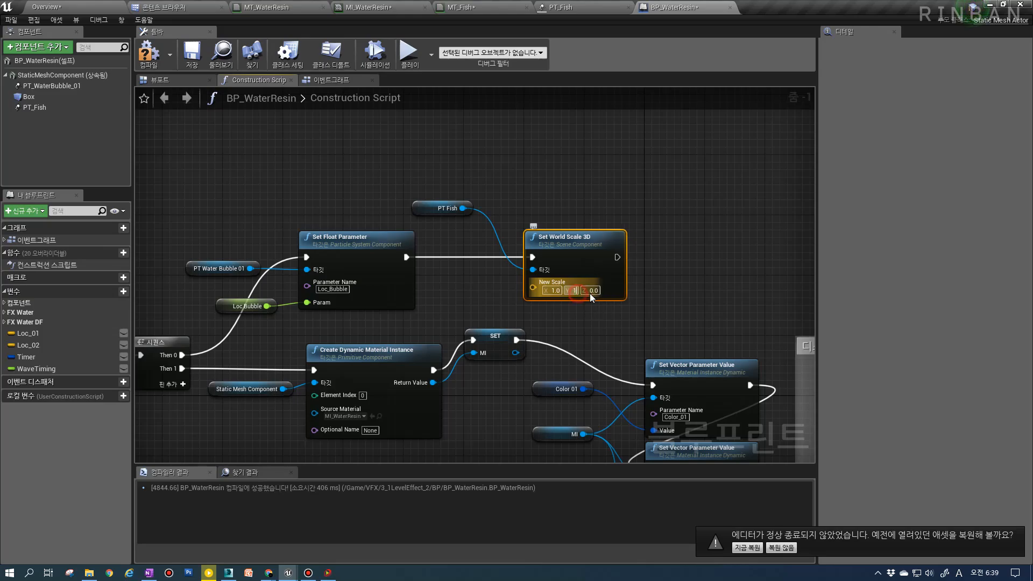
{"action": "left_click", "coordinate": [591, 291]}
{"action": "type", "text": "0.01"}
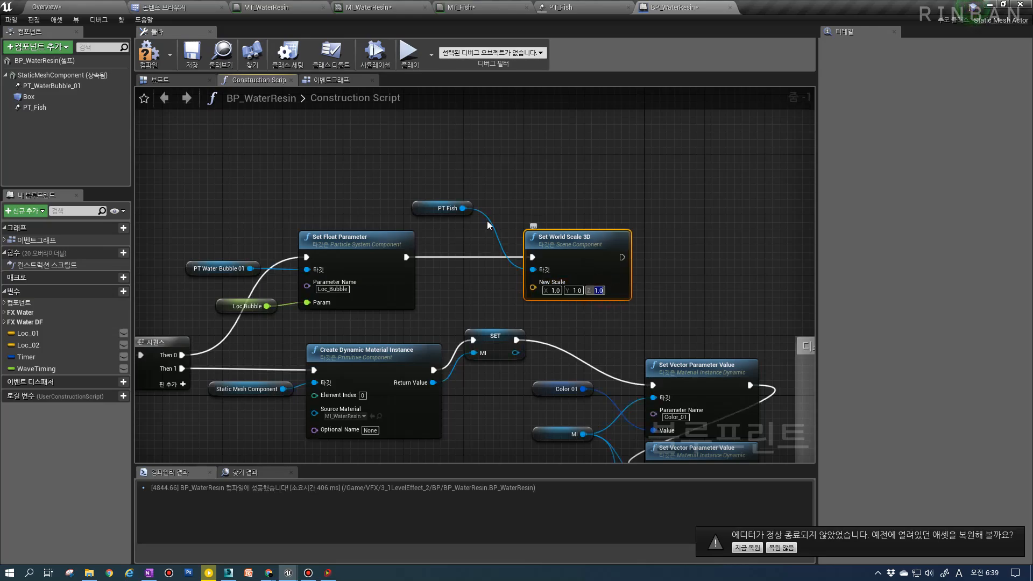
{"action": "left_click", "coordinate": [148, 61]}
{"action": "left_click", "coordinate": [156, 79]}
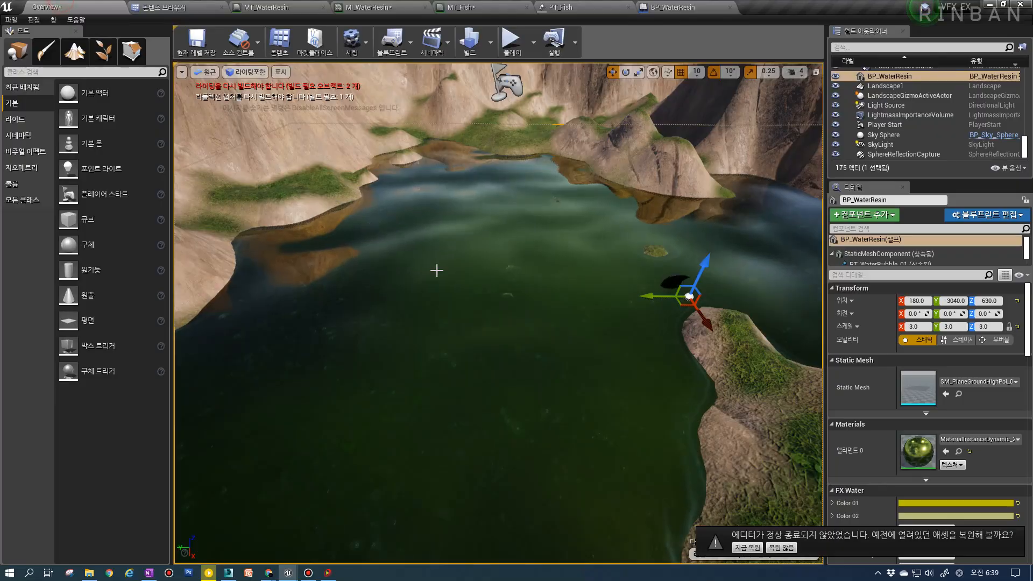
Try lowering the BP_WaterResin actor to Z -670 in the level and return it to Z -630
{"action": "right_click_drag", "start_coordinate": [683, 315], "coordinate": [636, 269]}
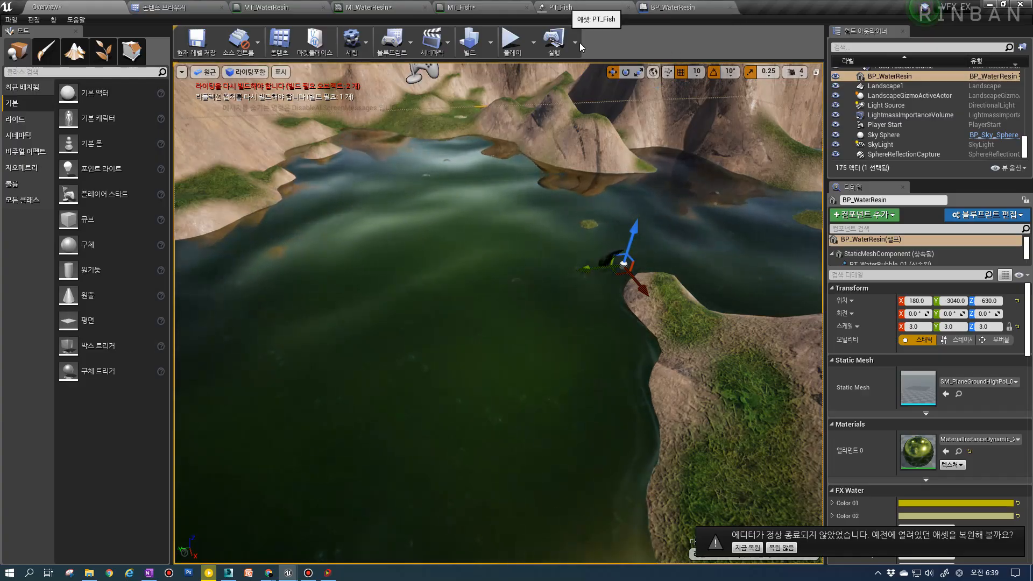
{"action": "left_click_drag", "start_coordinate": [633, 251], "coordinate": [636, 305]}
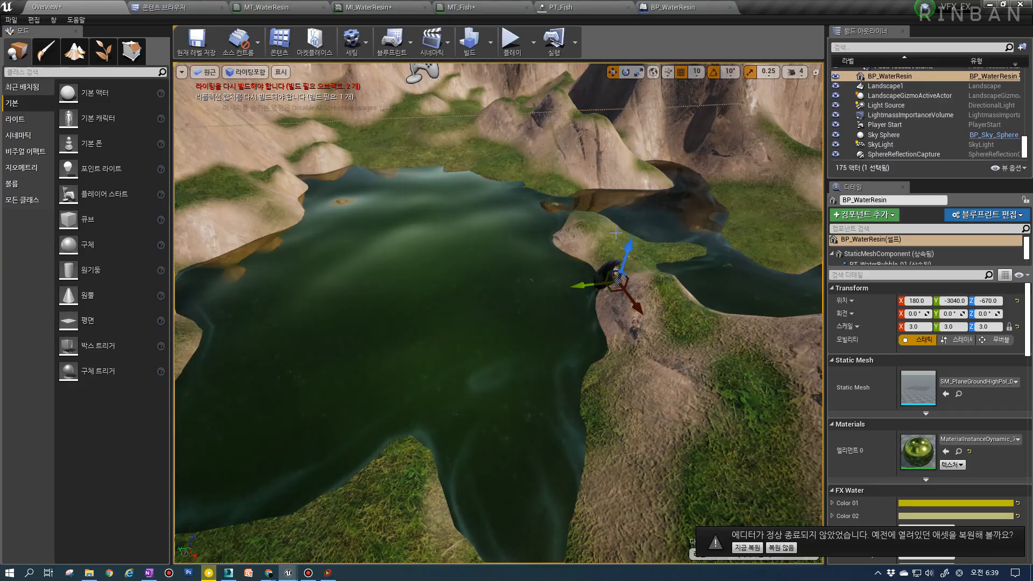
{"action": "left_click_drag", "start_coordinate": [627, 255], "coordinate": [630, 237]}
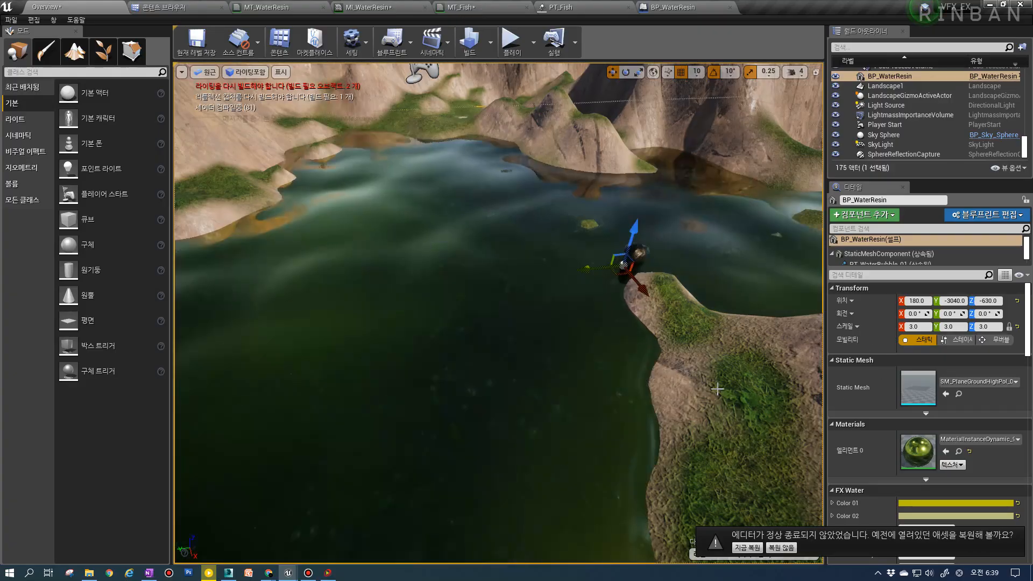
Check the MeshFish emitter's Initial Location settings in PT_Fish and the Loc_Fish node chain in BP_WaterResin's event graph
{"action": "left_click", "coordinate": [562, 8]}
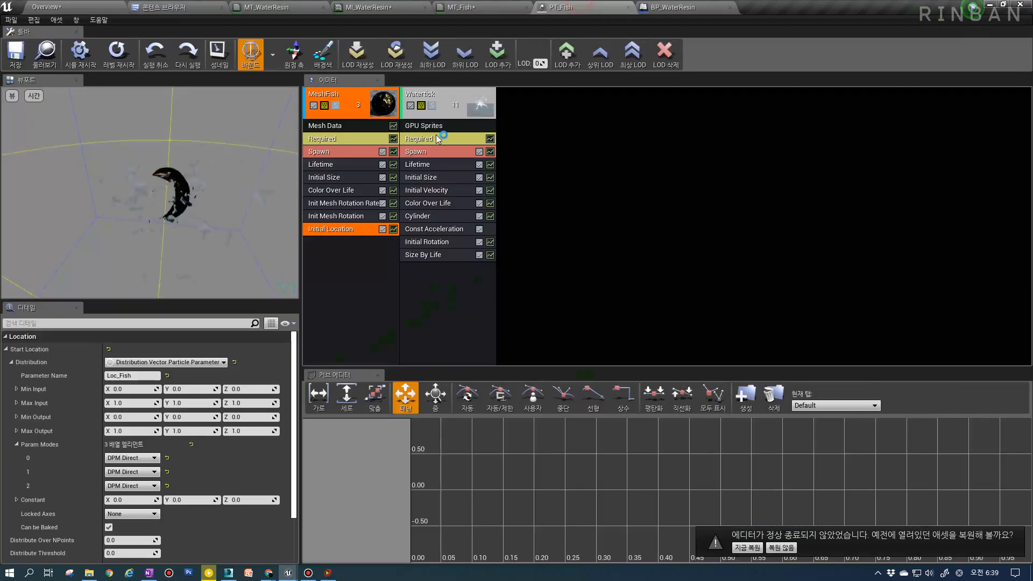
{"action": "right_click", "coordinate": [345, 253]}
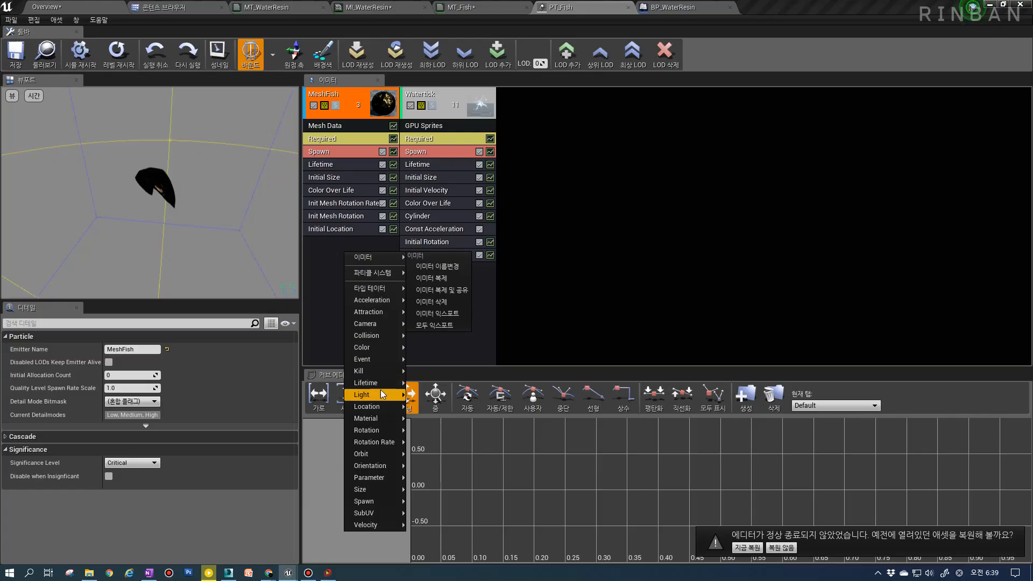
{"action": "left_click", "coordinate": [331, 229]}
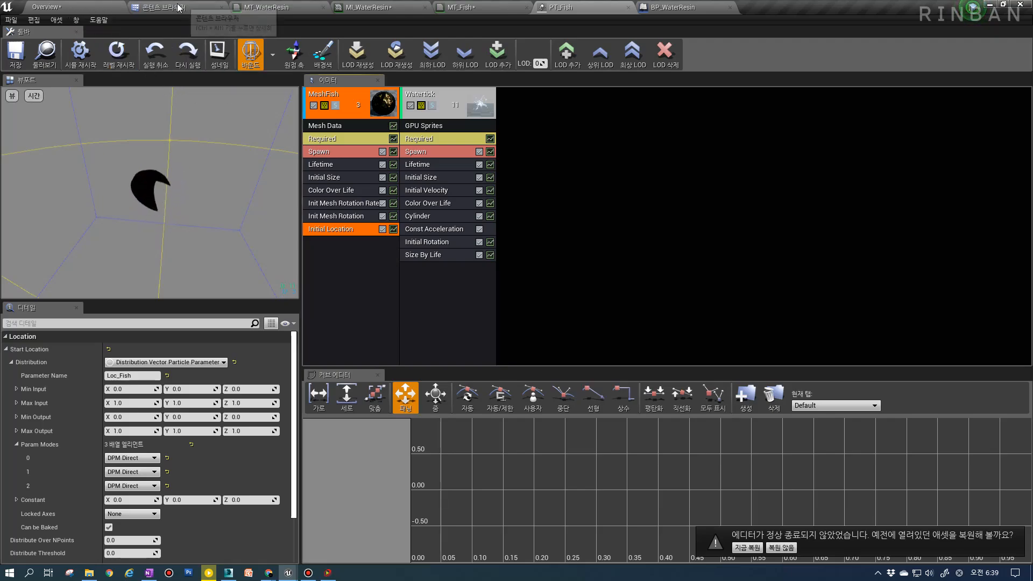
{"action": "right_click", "coordinate": [370, 248]}
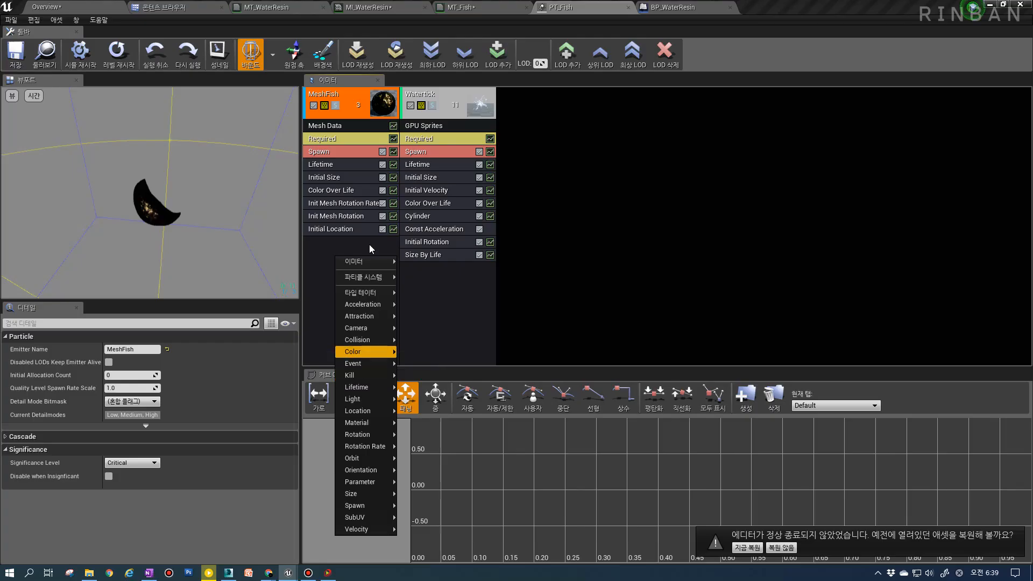
{"action": "left_click", "coordinate": [673, 7]}
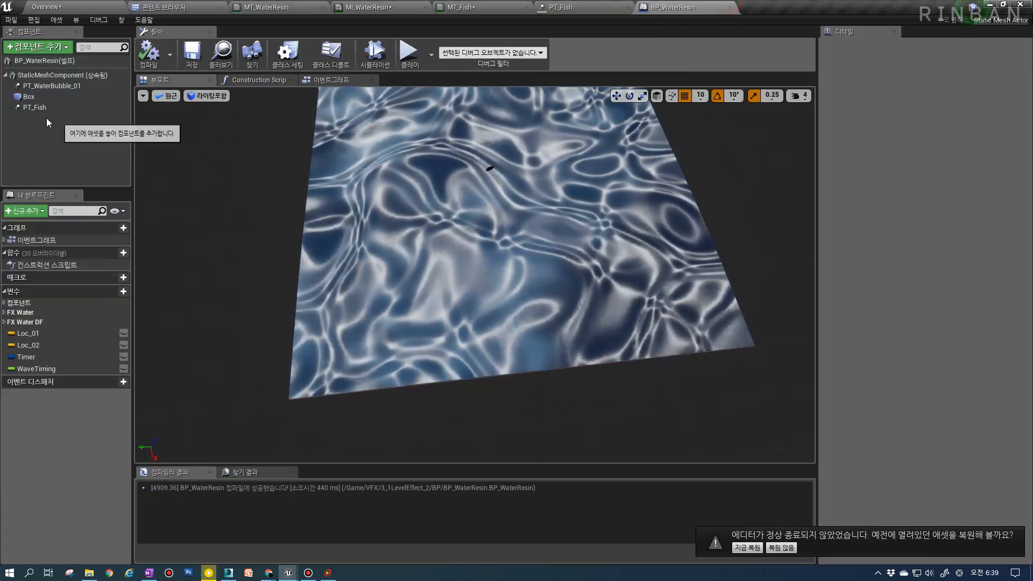
{"action": "left_click", "coordinate": [34, 107]}
{"action": "left_click", "coordinate": [325, 82]}
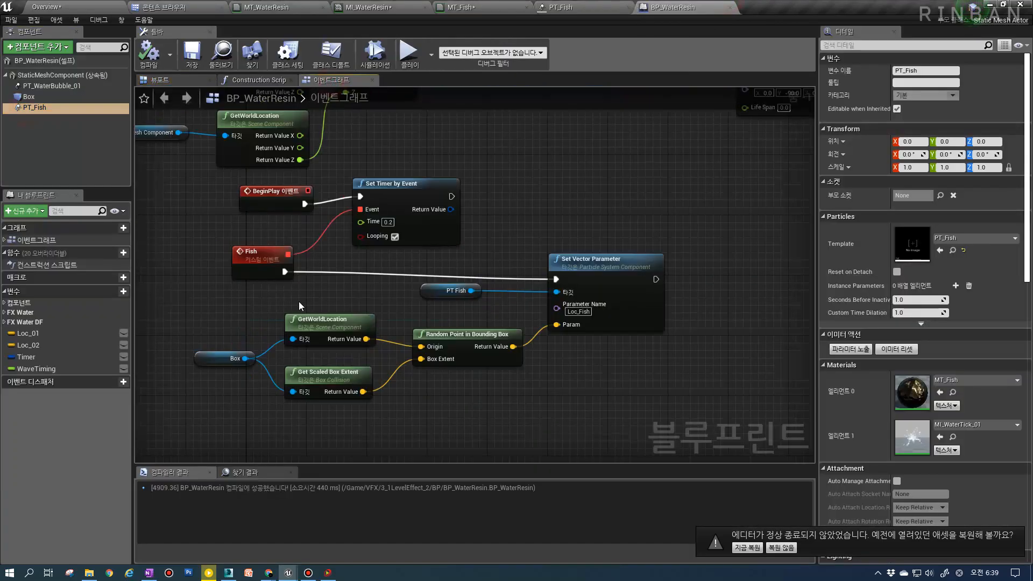
{"action": "right_click_drag", "start_coordinate": [300, 306], "coordinate": [315, 308]}
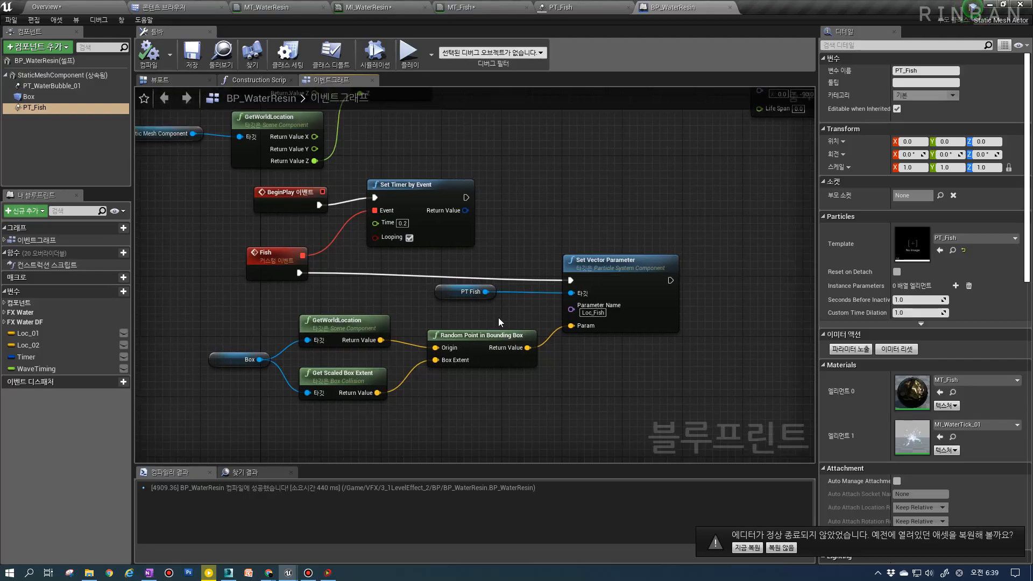
Play the Overview level to test the leaping fish, stop it and return to BP_WaterResin's event graph
{"action": "left_click", "coordinate": [79, 7]}
{"action": "left_click", "coordinate": [512, 40]}
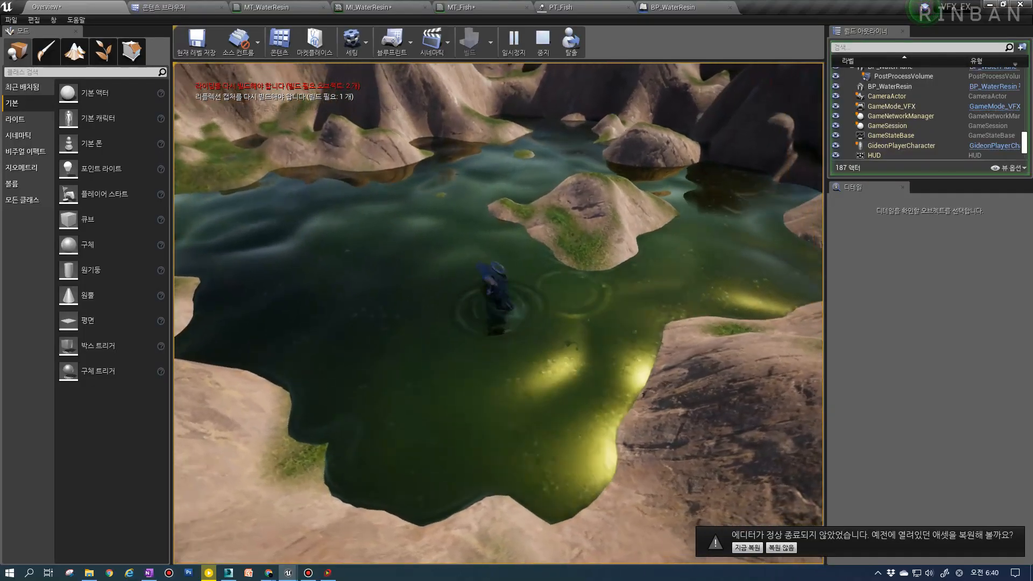
{"action": "key", "text": "Escape"}
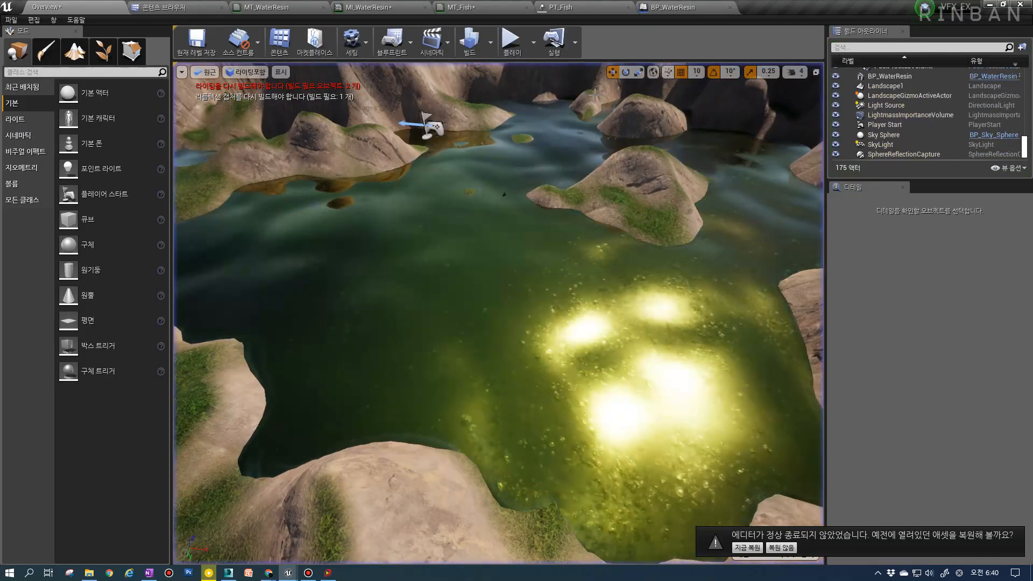
{"action": "left_click", "coordinate": [648, 5]}
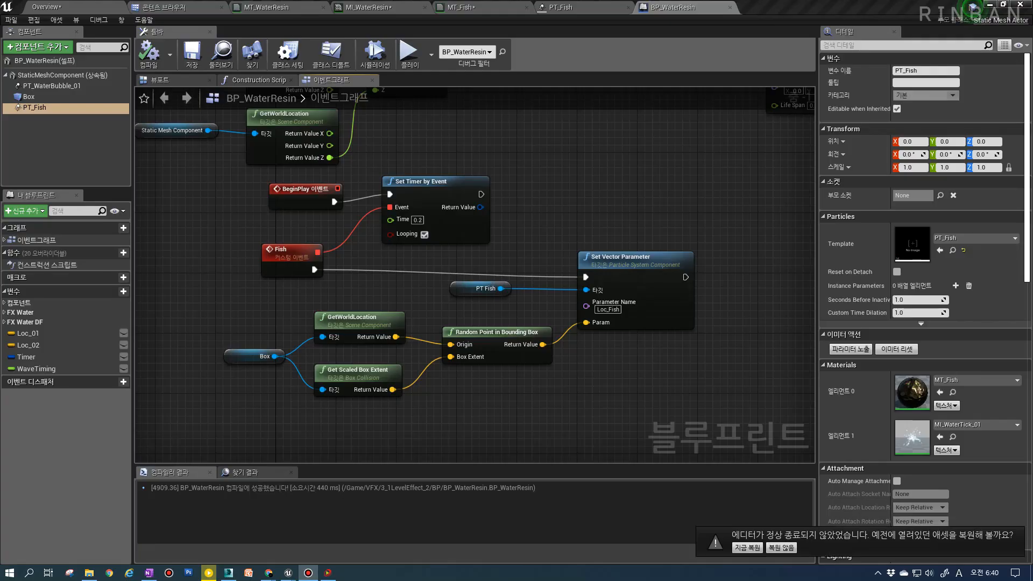
Set Emitter Loops to 1 in the Required module of PT_Fish's MeshFish emitter
{"action": "right_click_drag", "start_coordinate": [459, 307], "coordinate": [393, 325]}
{"action": "right_click_drag", "start_coordinate": [454, 340], "coordinate": [525, 344]}
{"action": "left_click", "coordinate": [484, 307]}
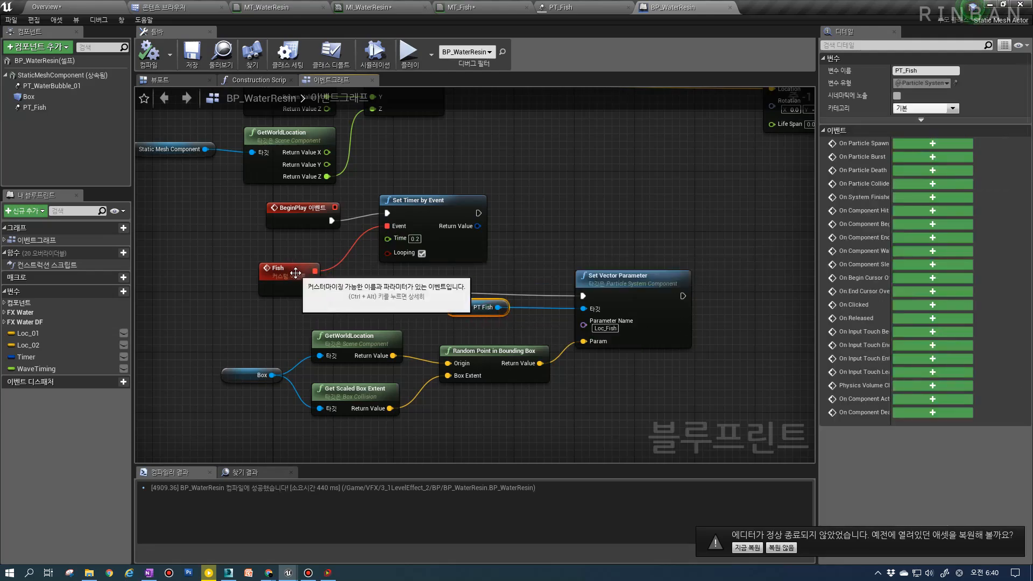
{"action": "left_click", "coordinate": [489, 5]}
{"action": "left_click", "coordinate": [592, 7]}
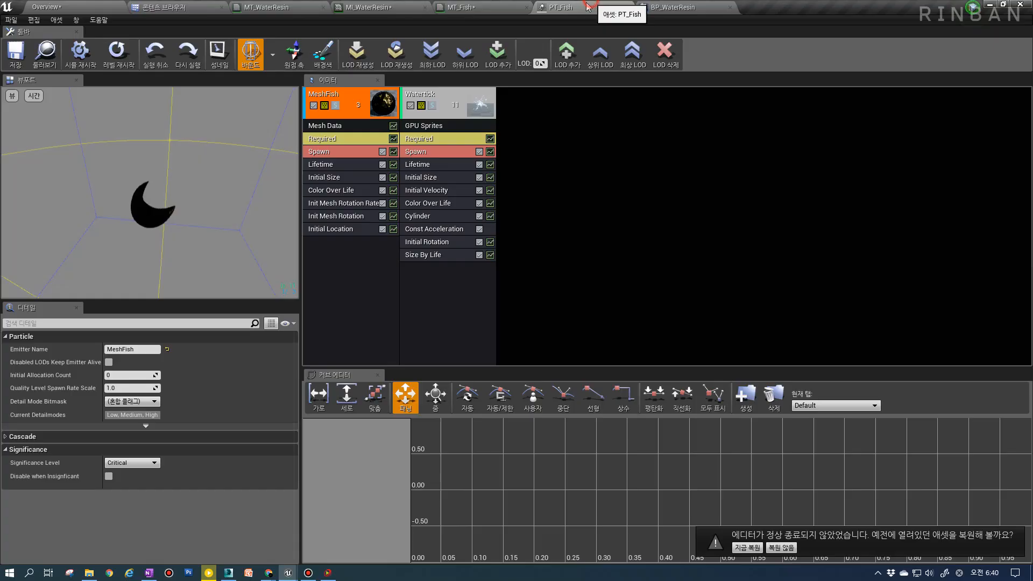
{"action": "left_click", "coordinate": [348, 143]}
{"action": "left_click", "coordinate": [332, 164]}
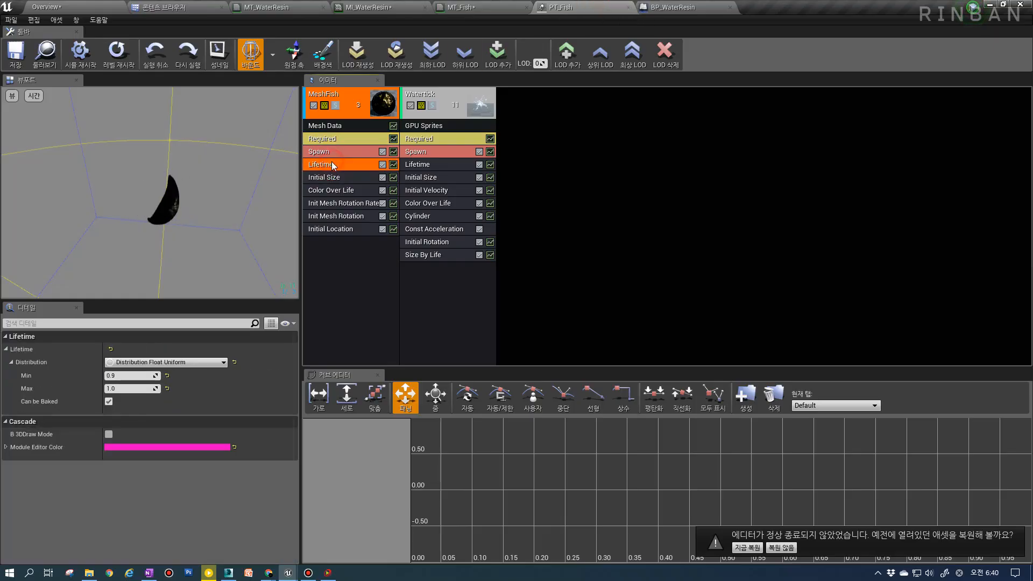
{"action": "left_click", "coordinate": [344, 137]}
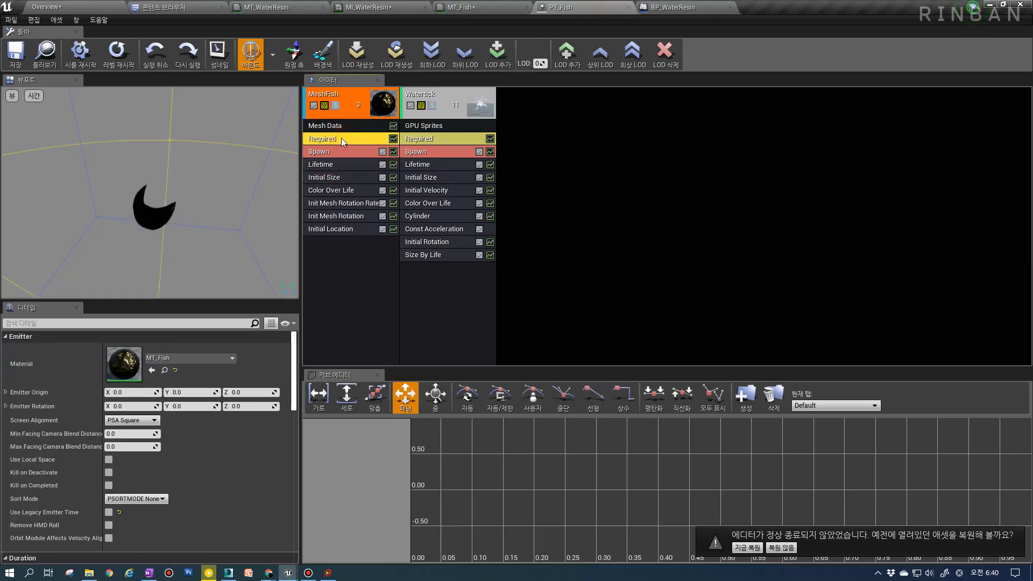
{"action": "scroll", "coordinate": [138, 498], "scroll_direction": "down", "scroll_amount": 3}
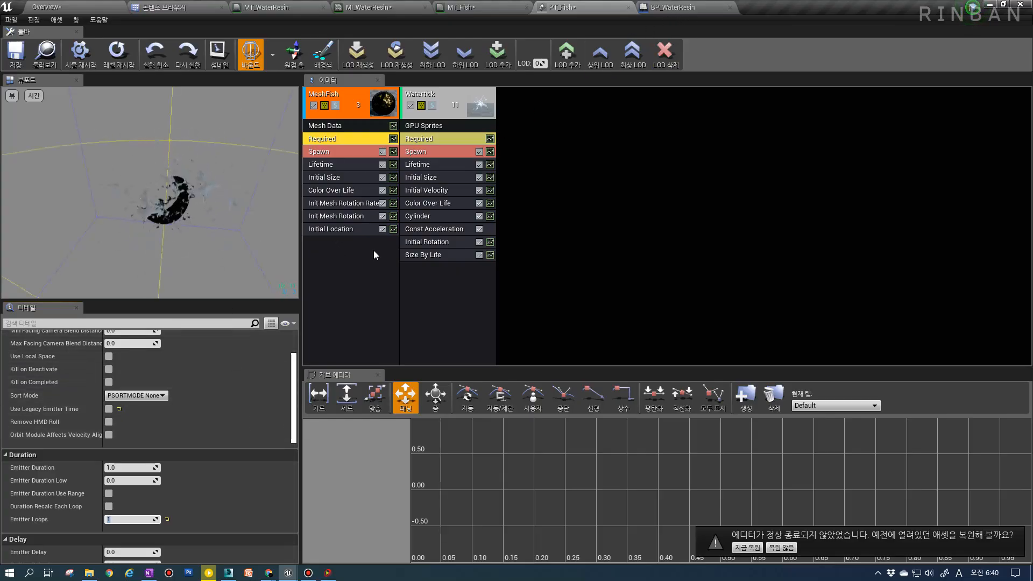
{"action": "scroll", "coordinate": [179, 448], "scroll_direction": "down", "scroll_amount": 1}
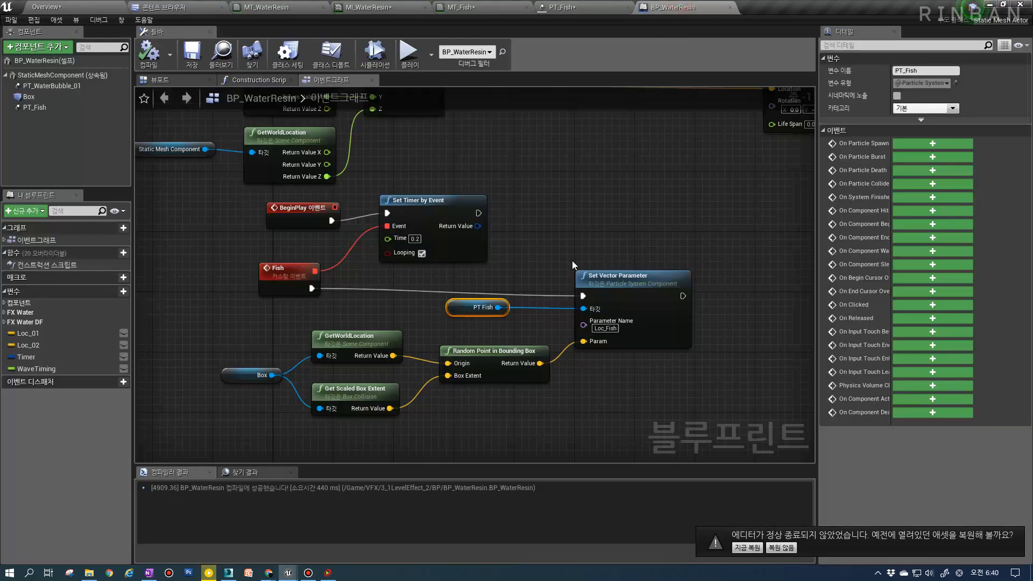
Return to BP_WaterResin and turn off Auto Activate for its PT_Fish component
{"action": "scroll", "coordinate": [575, 291], "scroll_direction": "down", "scroll_amount": 2}
{"action": "scroll", "coordinate": [469, 316], "scroll_direction": "up", "scroll_amount": 2}
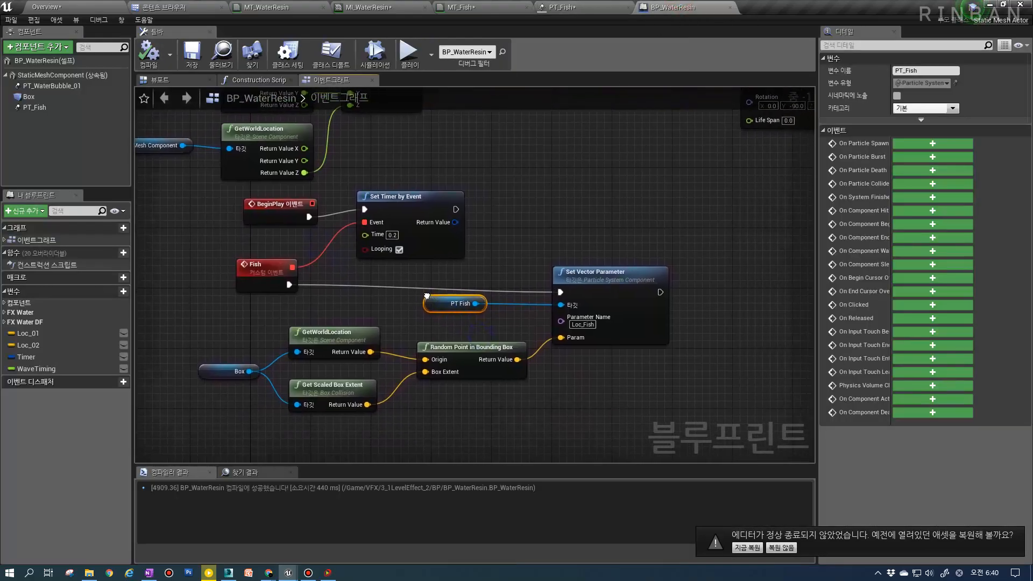
{"action": "left_click_drag", "start_coordinate": [449, 316], "coordinate": [471, 316]}
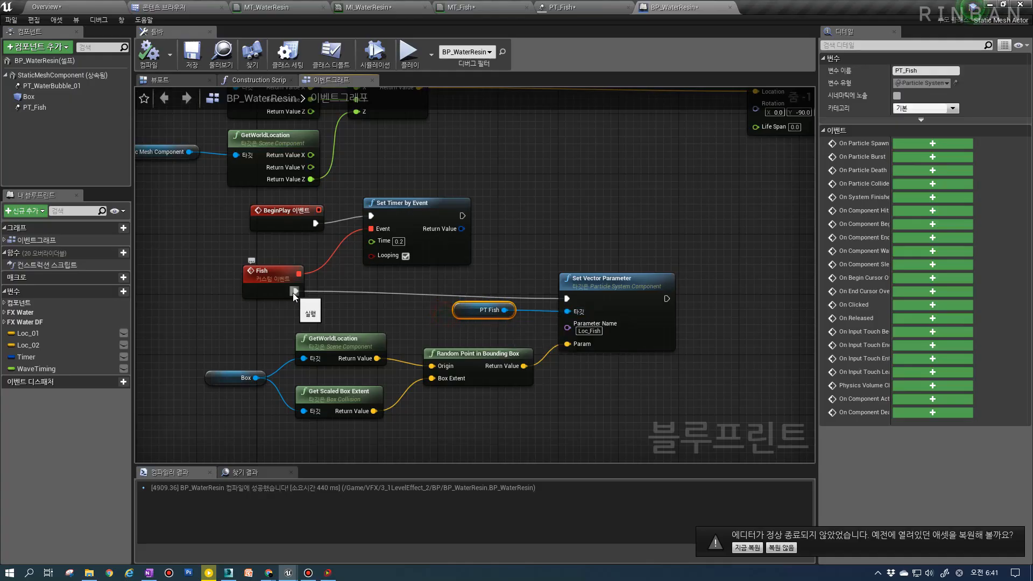
{"action": "left_click", "coordinate": [34, 107]}
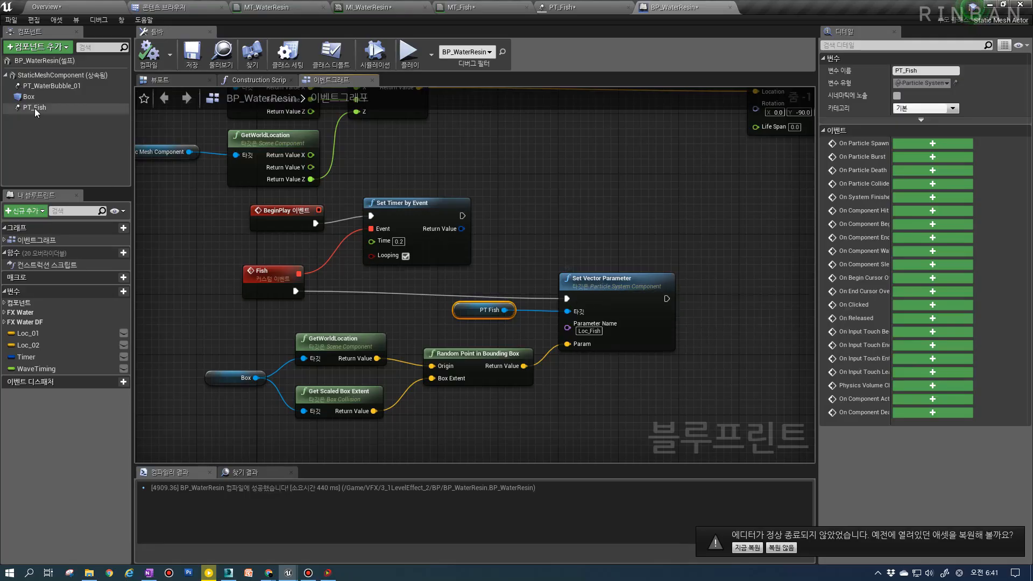
{"action": "scroll", "coordinate": [880, 309], "scroll_direction": "down", "scroll_amount": 5}
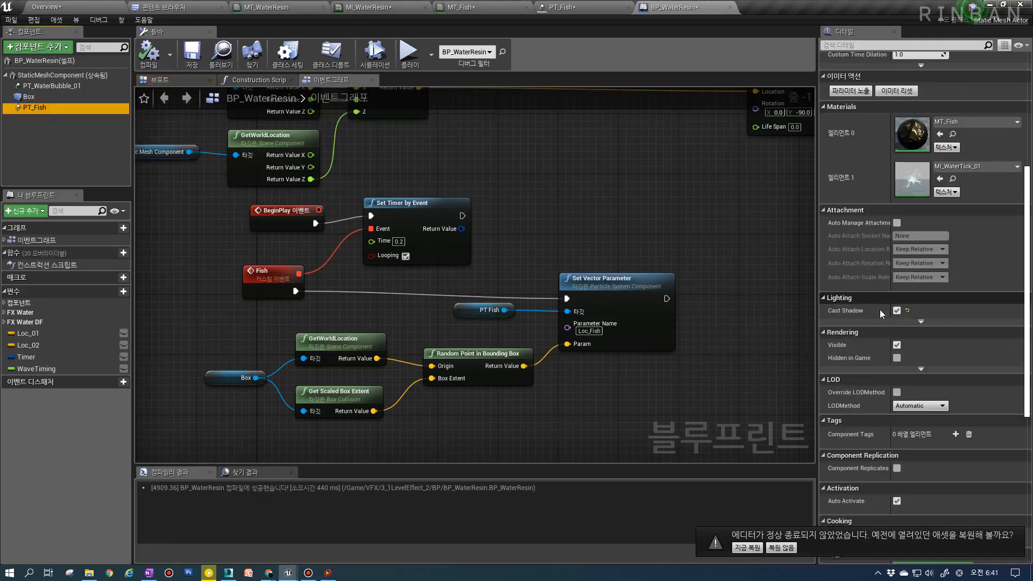
{"action": "scroll", "coordinate": [888, 313], "scroll_direction": "down", "scroll_amount": 5}
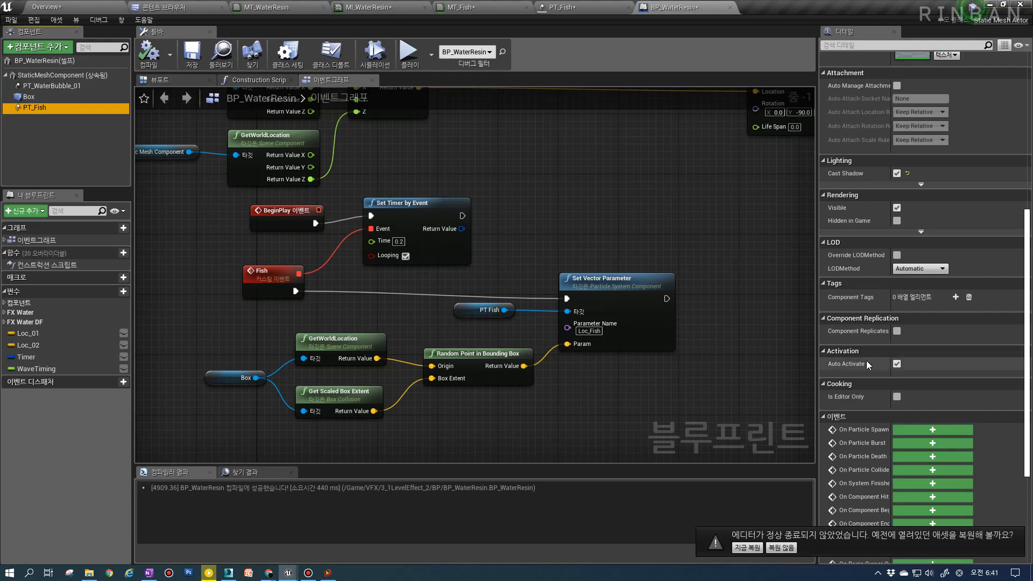
{"action": "left_click", "coordinate": [897, 364]}
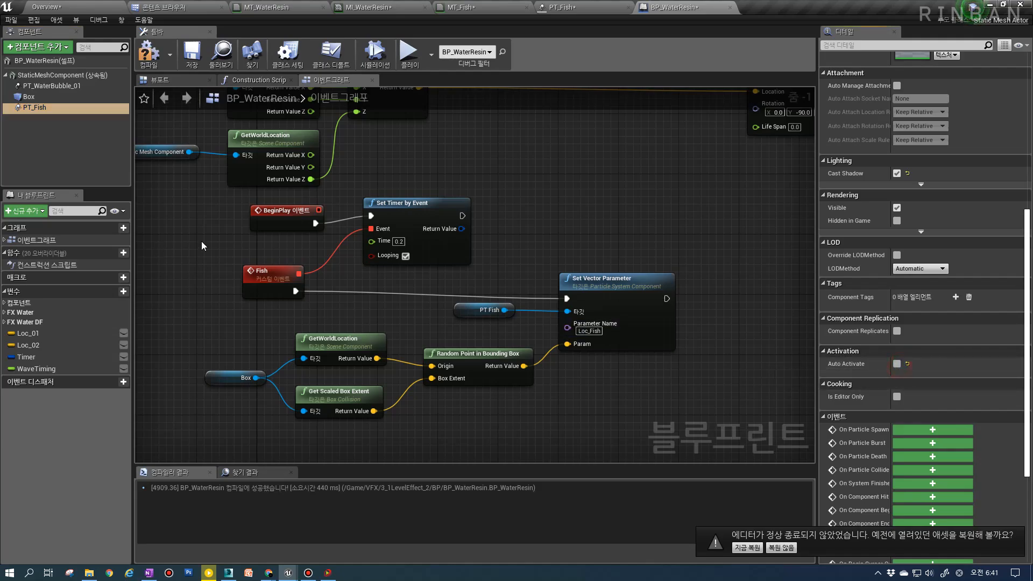
Add an Activate node targeting PT Fish with Reset enabled, and connect the Fish event's execution output to it
{"action": "left_click_drag", "start_coordinate": [35, 107], "coordinate": [414, 314]}
{"action": "type", "text": "activ"}
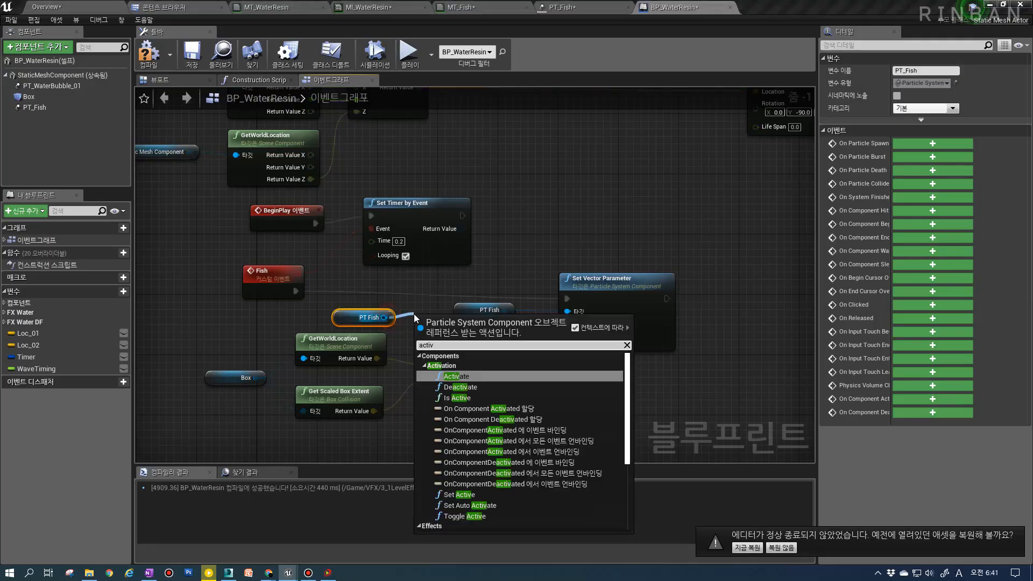
{"action": "key", "text": "Return"}
{"action": "left_click_drag", "start_coordinate": [469, 332], "coordinate": [439, 295]}
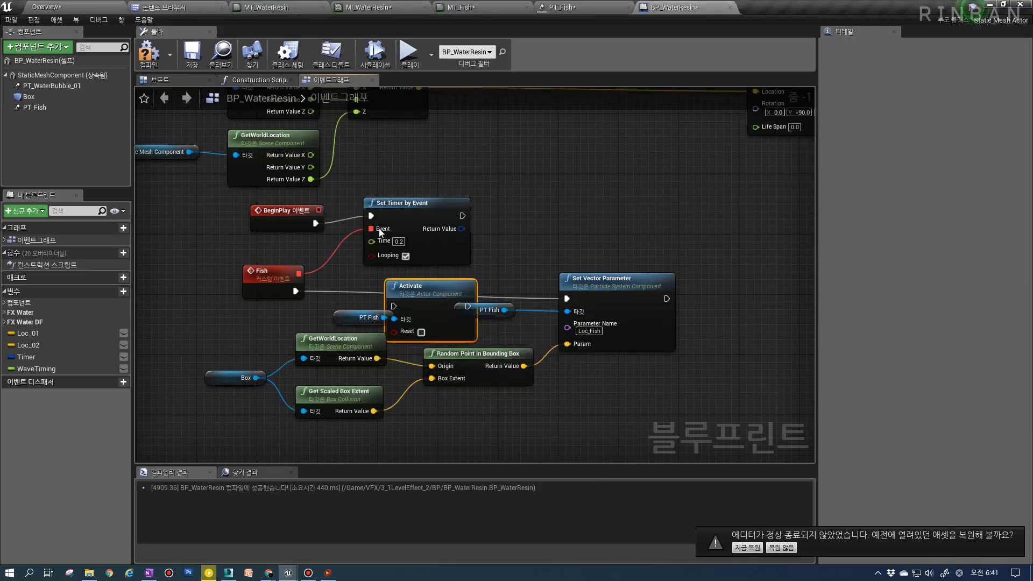
{"action": "left_click_drag", "start_coordinate": [294, 291], "coordinate": [431, 278]}
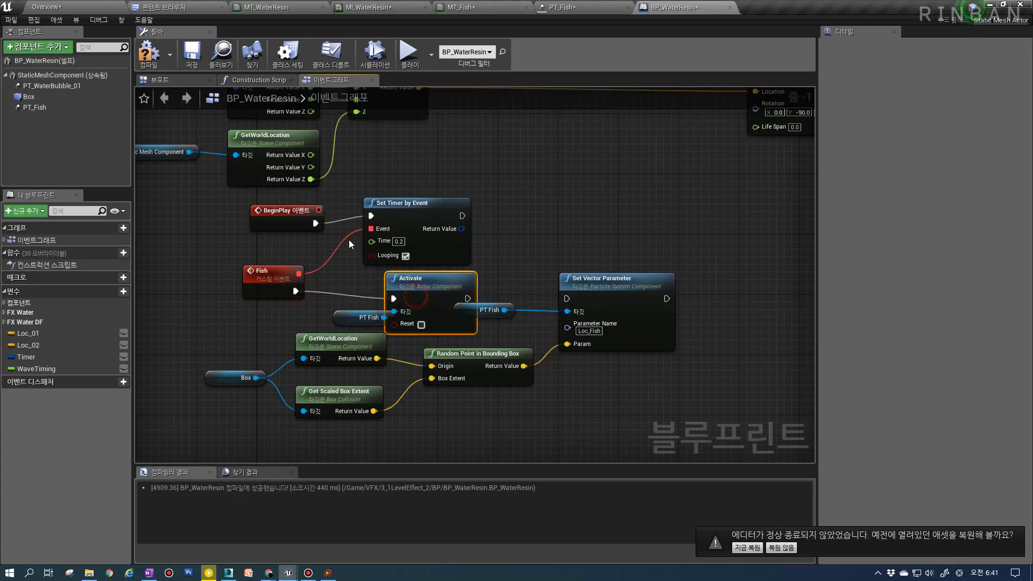
{"action": "left_click_drag", "start_coordinate": [383, 317], "coordinate": [344, 319]}
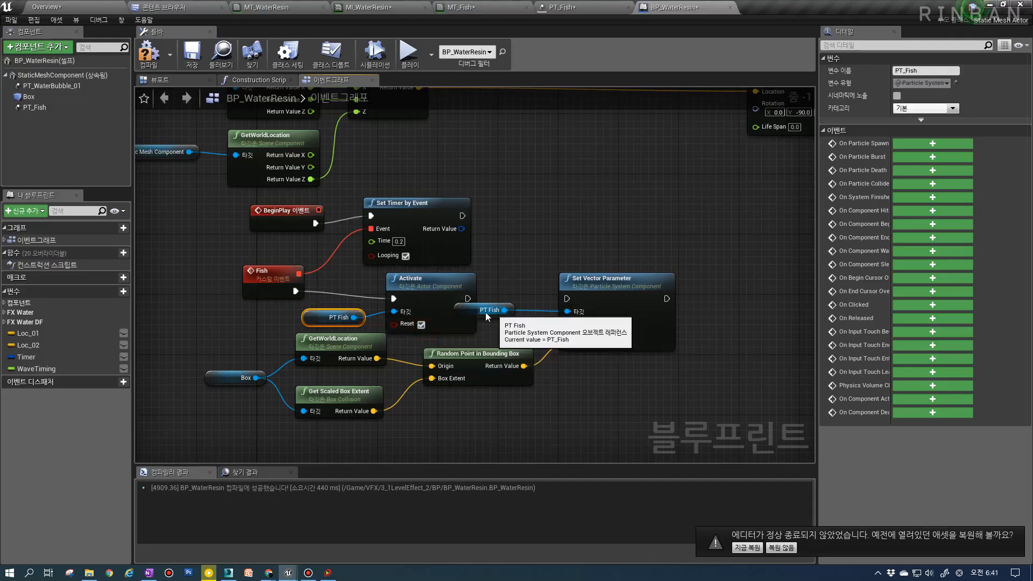
Connect Activate's execution output to Set Vector Parameter and space out the Activate and PT Fish nodes
{"action": "right_click", "coordinate": [509, 326]}
{"action": "left_click_drag", "start_coordinate": [459, 312], "coordinate": [566, 298]}
{"action": "left_click_drag", "start_coordinate": [487, 310], "coordinate": [517, 333]}
{"action": "left_click_drag", "start_coordinate": [416, 321], "coordinate": [438, 321]}
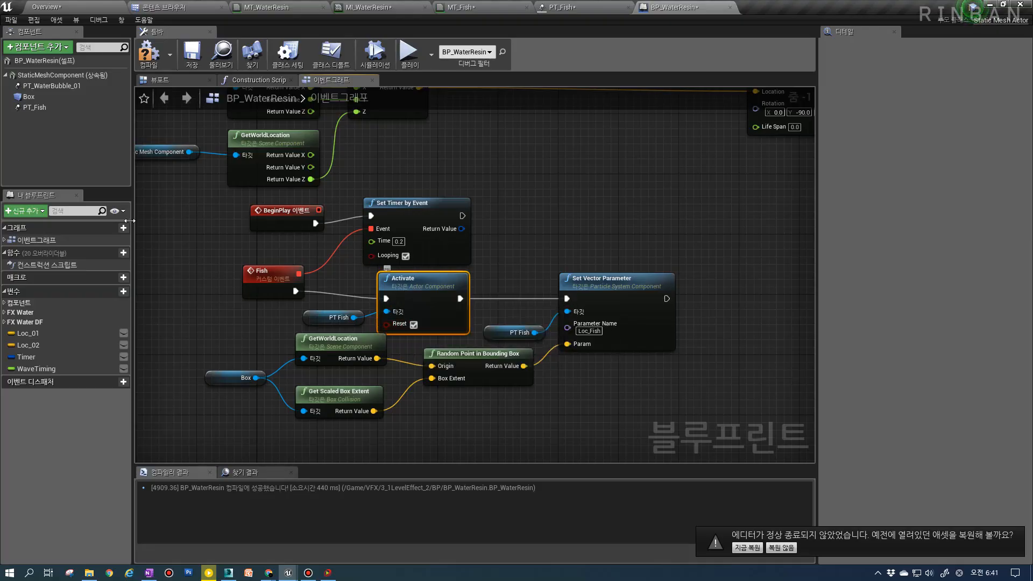
Compile BP_WaterResin, then play the Overview level to test the fish and stop it
{"action": "left_click", "coordinate": [34, 107]}
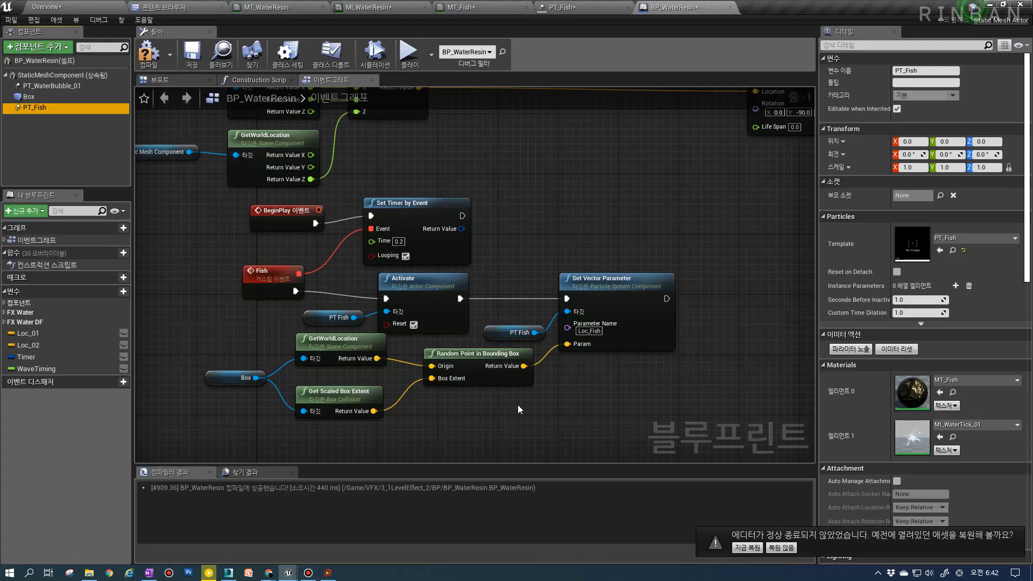
{"action": "left_click", "coordinate": [149, 52]}
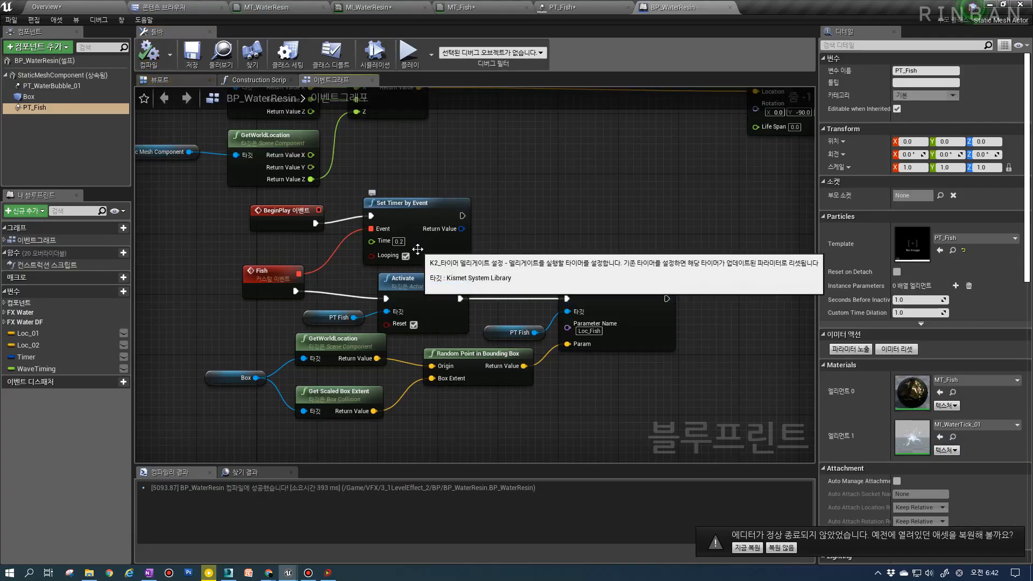
{"action": "left_click", "coordinate": [34, 108]}
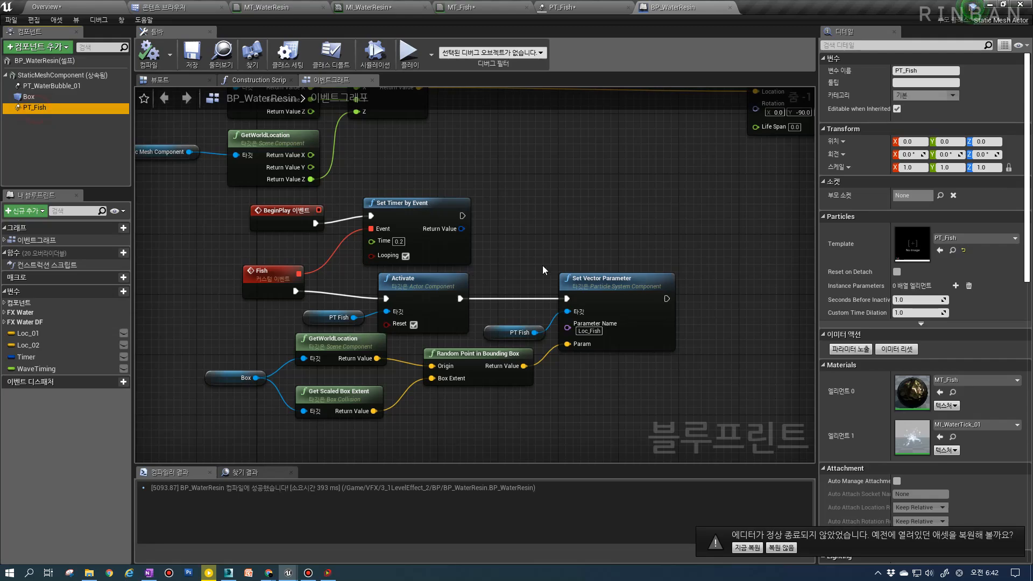
{"action": "left_click", "coordinate": [79, 6]}
{"action": "left_click", "coordinate": [511, 46]}
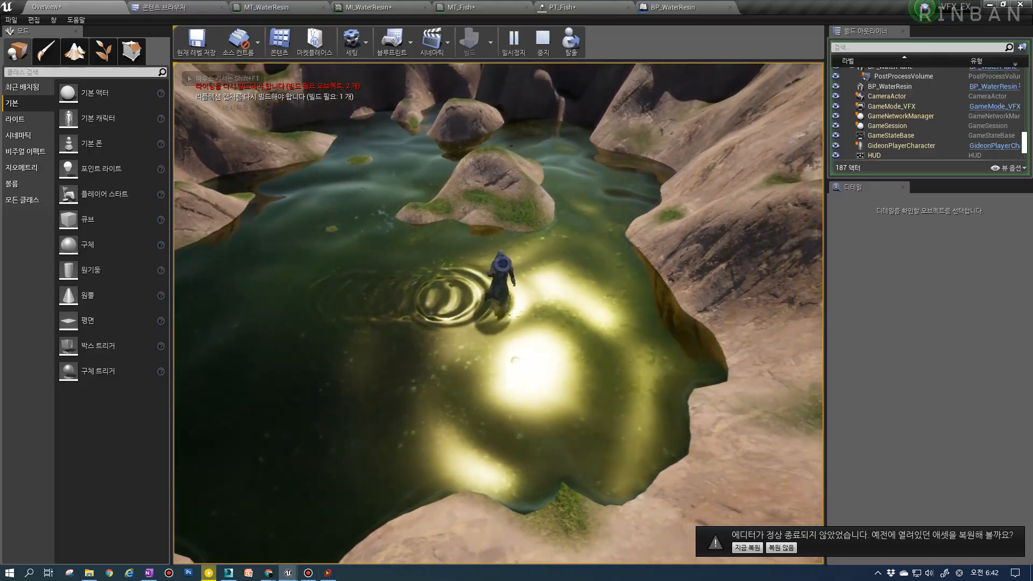
{"action": "key", "text": "Escape"}
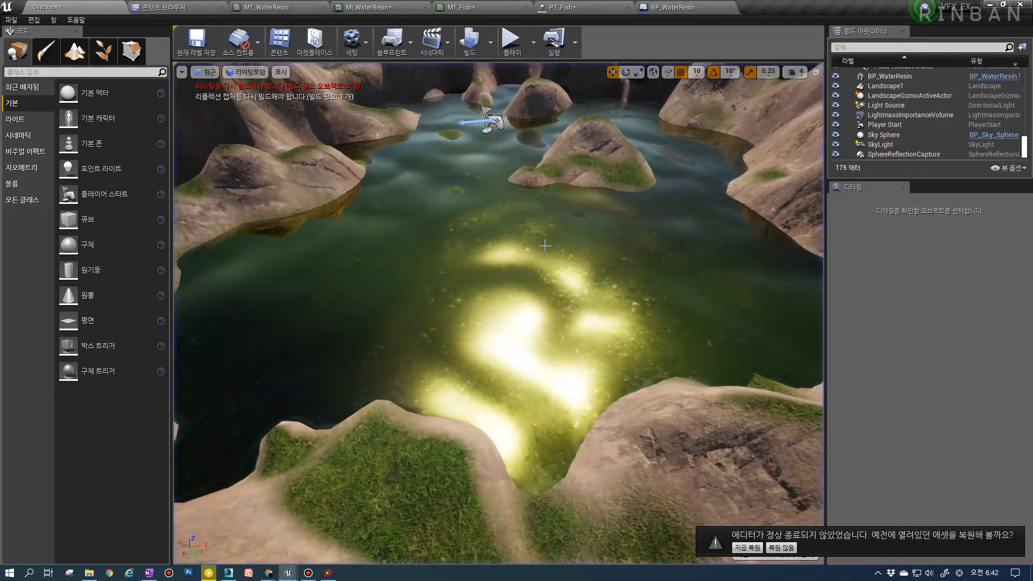
Enable Use Local Space and Kill on Completed in the Required modules of PT_Fish's MeshFish and Watertick emitters
{"action": "left_click", "coordinate": [587, 7]}
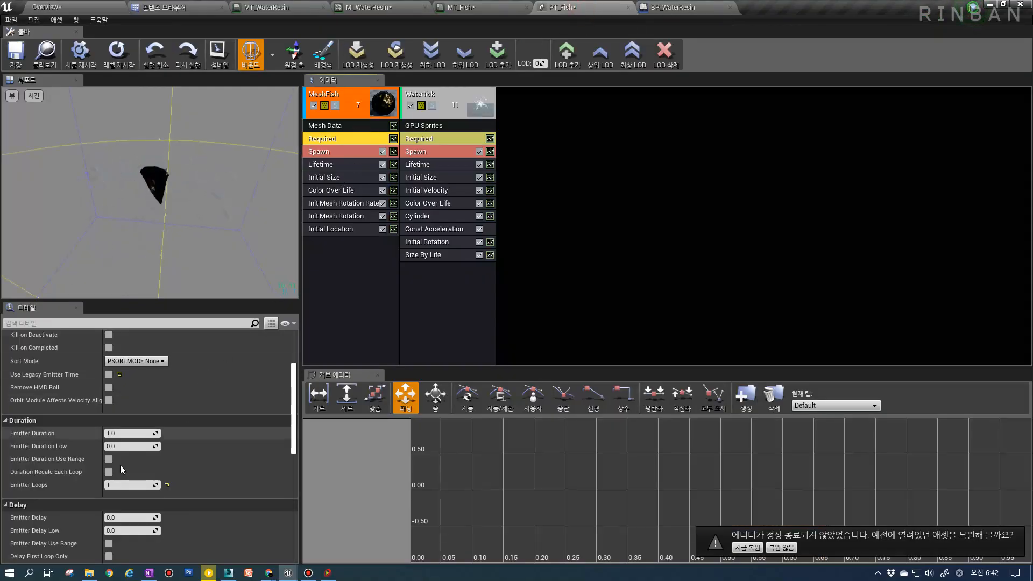
{"action": "scroll", "coordinate": [136, 452], "scroll_direction": "up", "scroll_amount": 3}
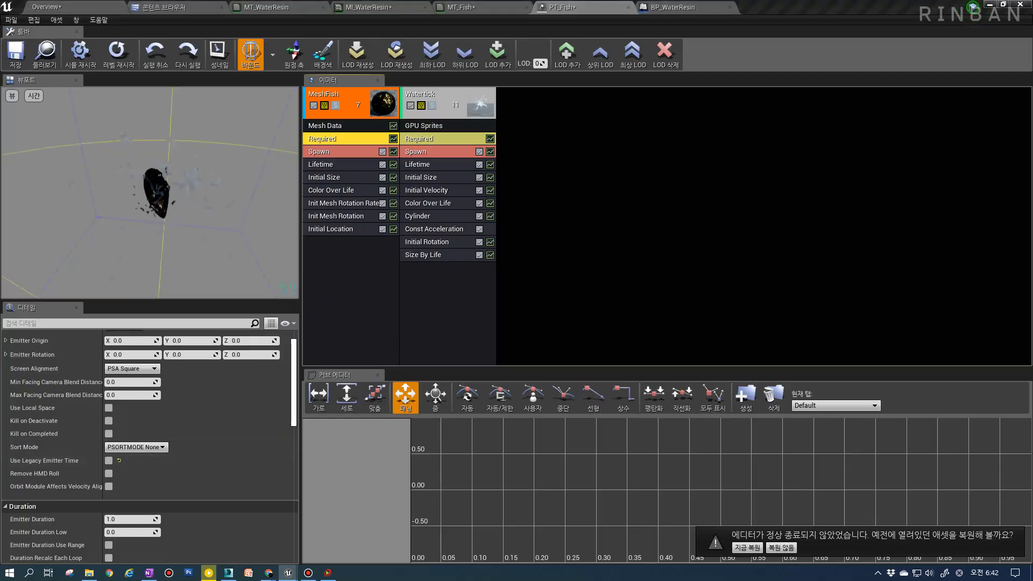
{"action": "left_click", "coordinate": [109, 408]}
{"action": "left_click", "coordinate": [109, 434]}
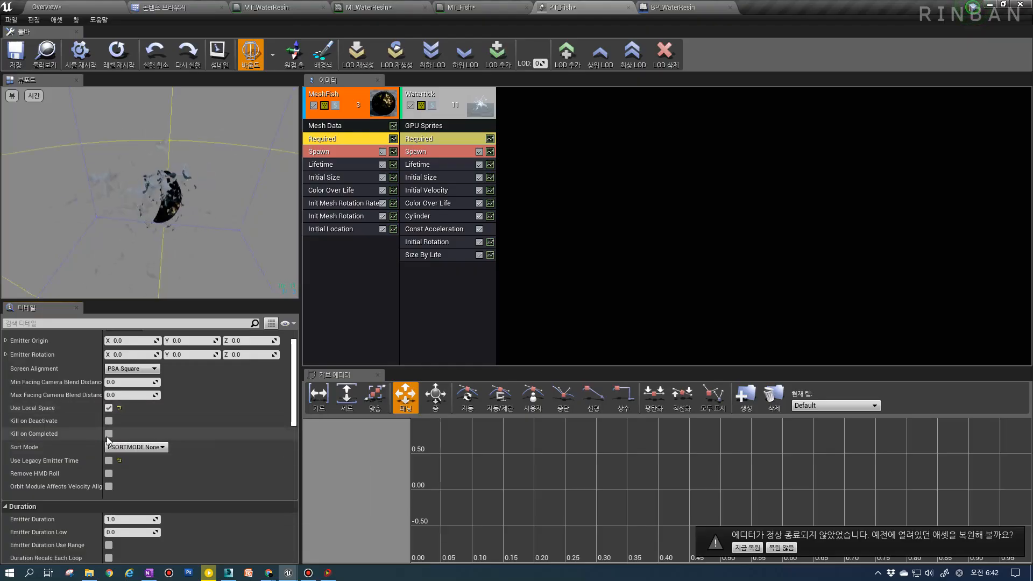
{"action": "left_click", "coordinate": [431, 142]}
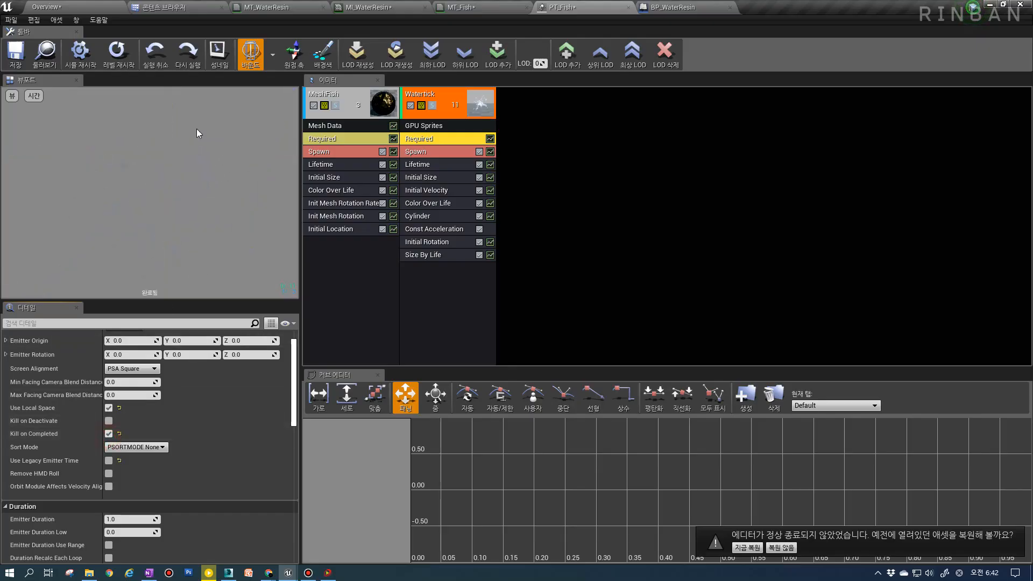
{"action": "scroll", "coordinate": [149, 436], "scroll_direction": "down", "scroll_amount": 4}
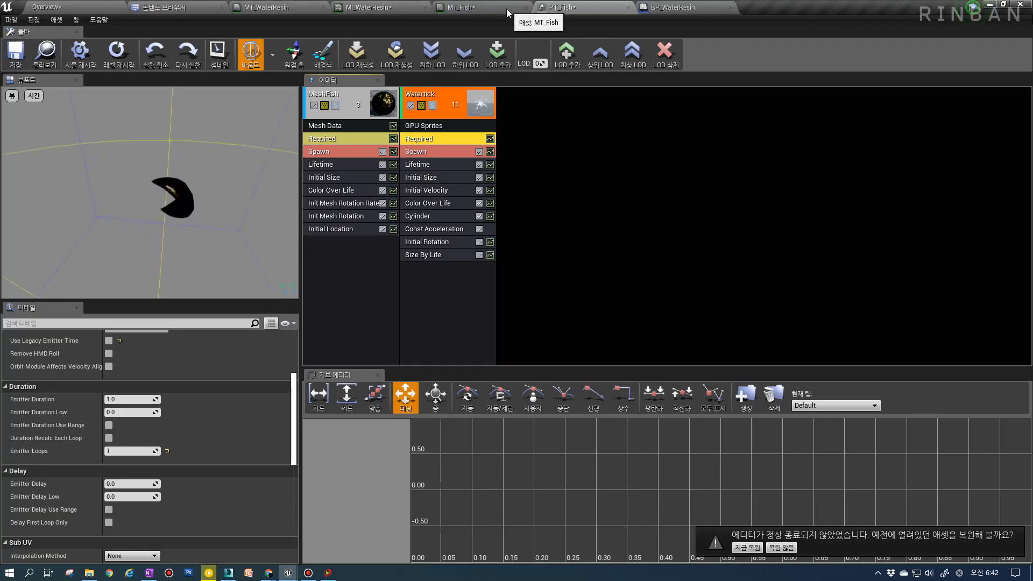
In BP_WaterResin's event graph, move the Box, its two location and extent nodes and Random Point in Bounding Box clear of the PT Fish nodes
{"action": "left_click", "coordinate": [470, 6]}
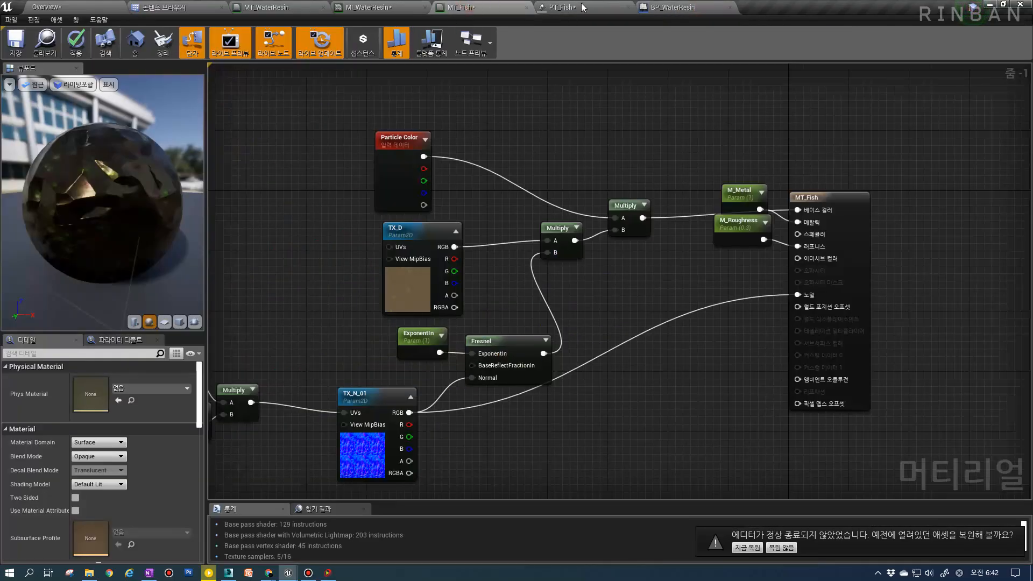
{"action": "left_click", "coordinate": [710, 6]}
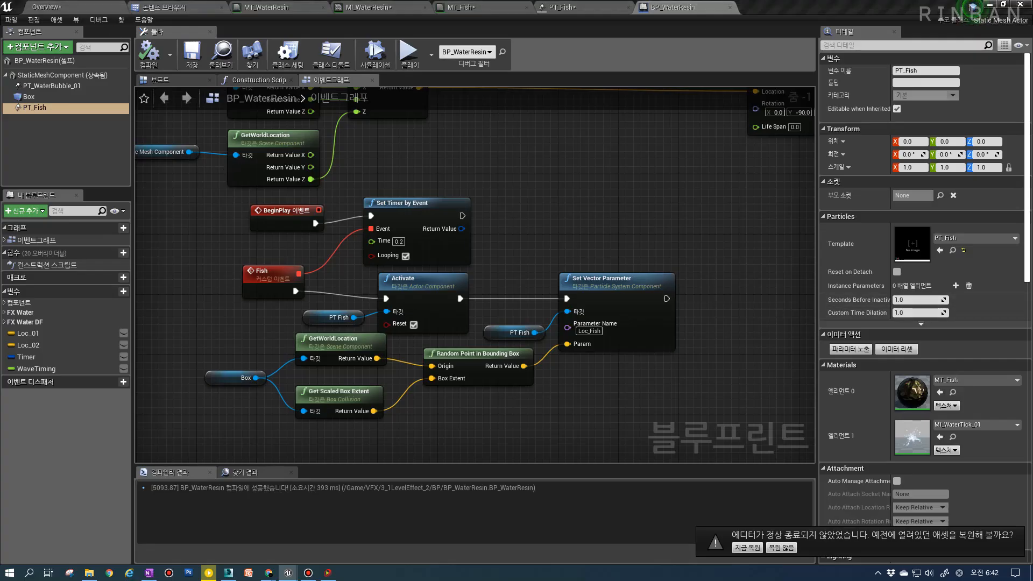
{"action": "right_click_drag", "start_coordinate": [563, 401], "coordinate": [568, 387]}
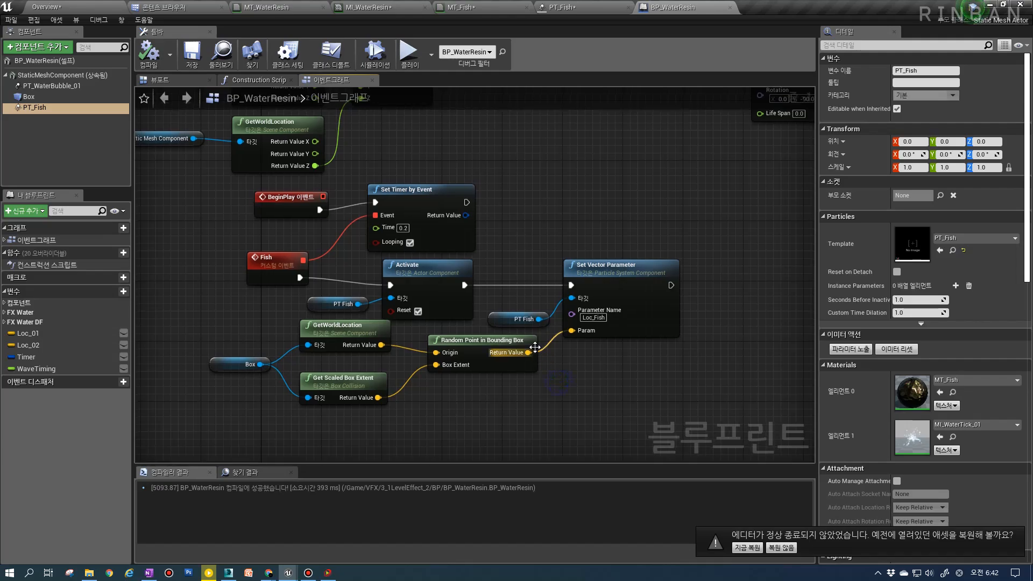
{"action": "left_click_drag", "start_coordinate": [225, 407], "coordinate": [433, 387]}
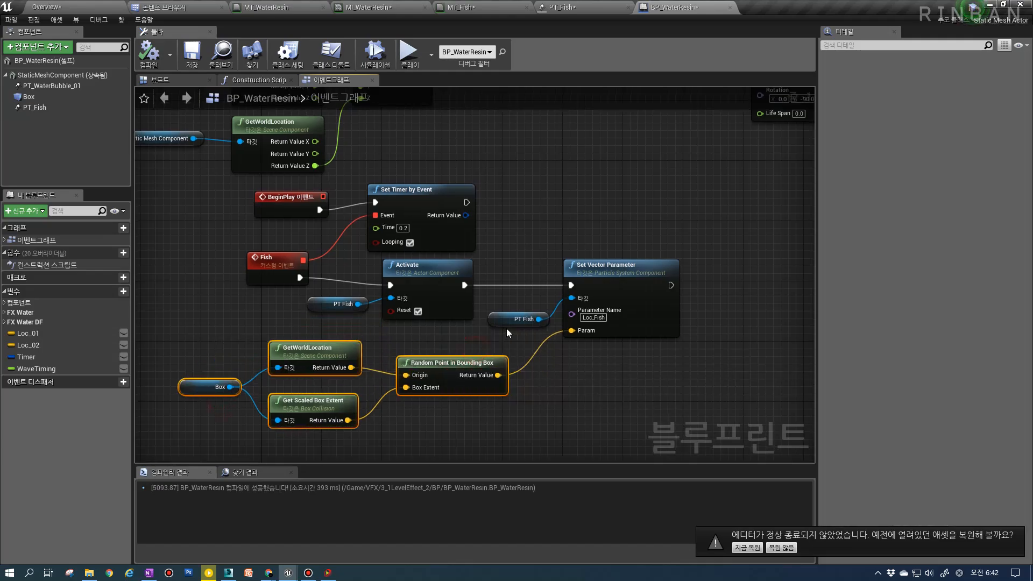
{"action": "left_click", "coordinate": [514, 320]}
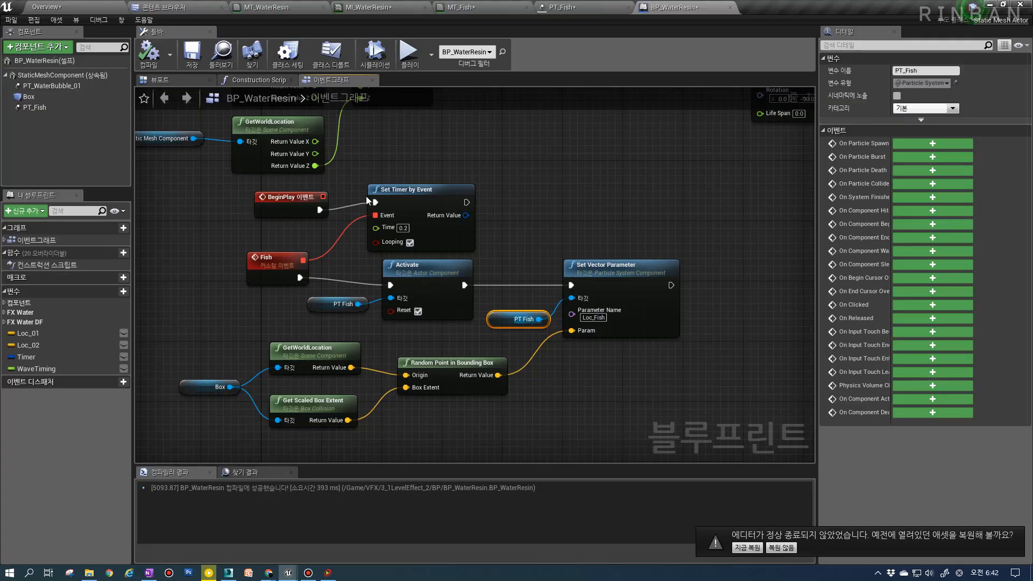
Play the Overview level again to check the leaping fish, stop it and return to PT_Fish
{"action": "left_click", "coordinate": [46, 7]}
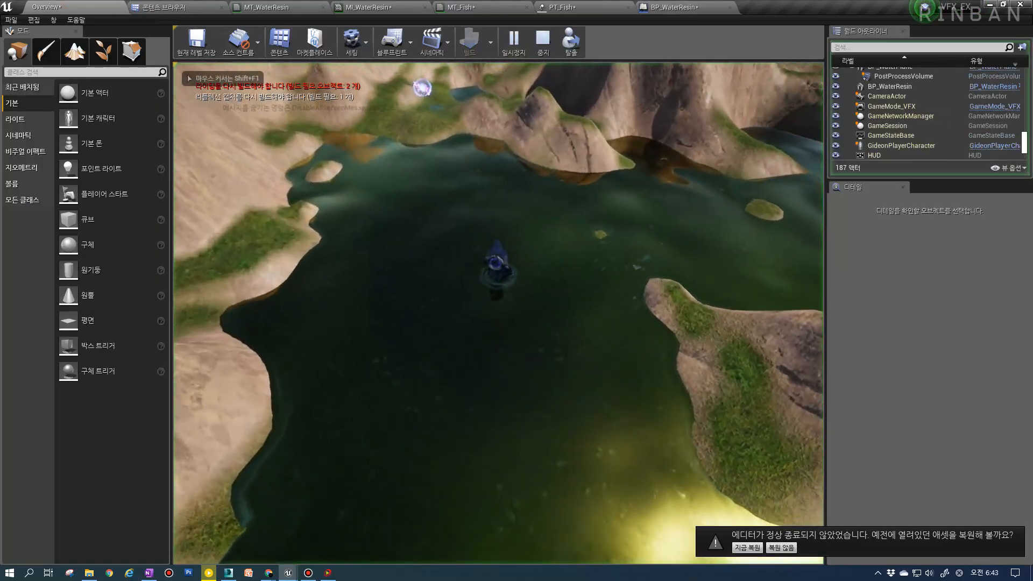
{"action": "key", "text": "Escape"}
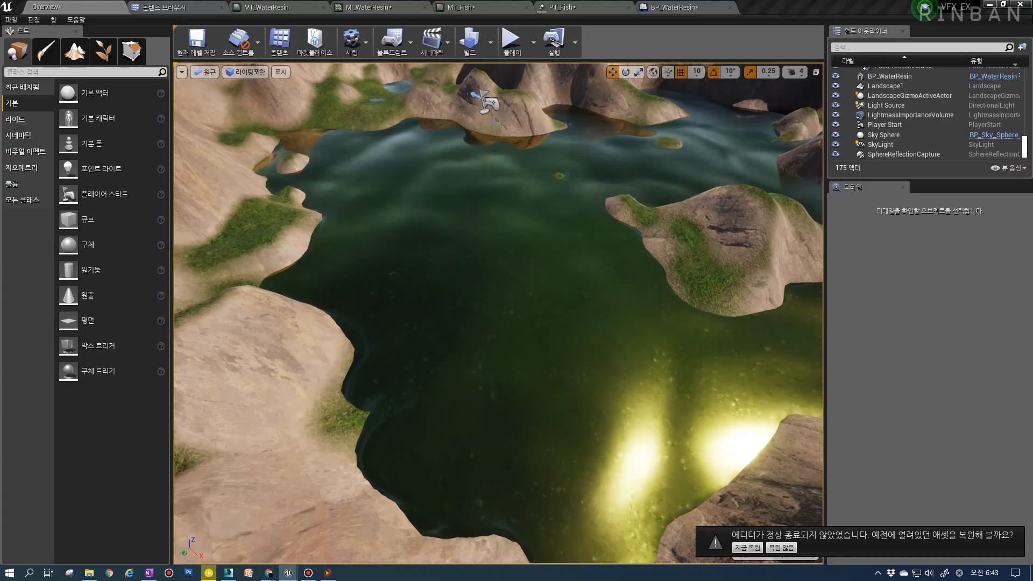
{"action": "left_click", "coordinate": [667, 7]}
{"action": "left_click", "coordinate": [577, 6]}
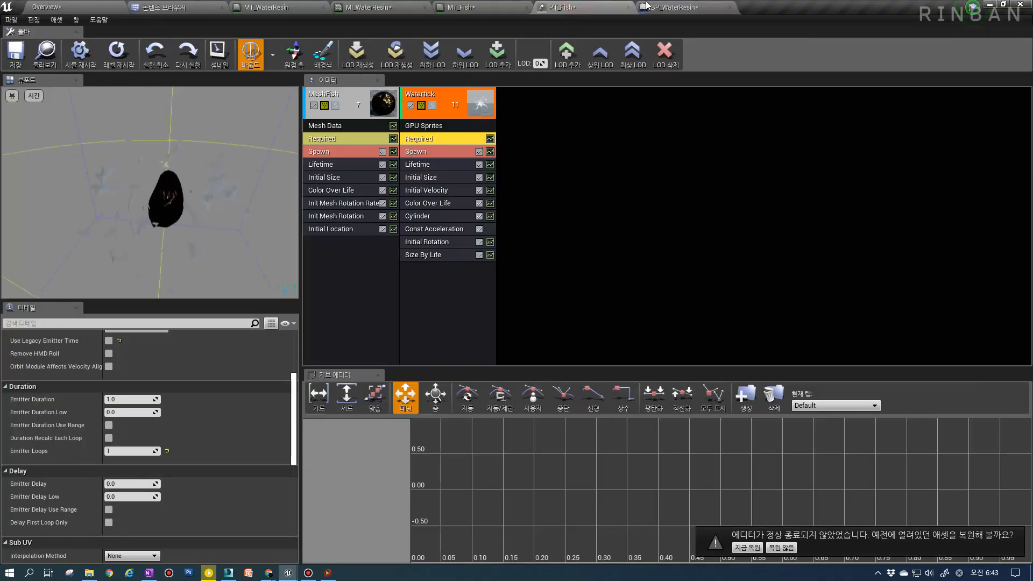
Check MeshFish's Initial Location module, and delete the Set Vector Parameter, Print String and vector-to-string conversion nodes from BP_WaterResin's event graph
{"action": "left_click", "coordinate": [347, 229]}
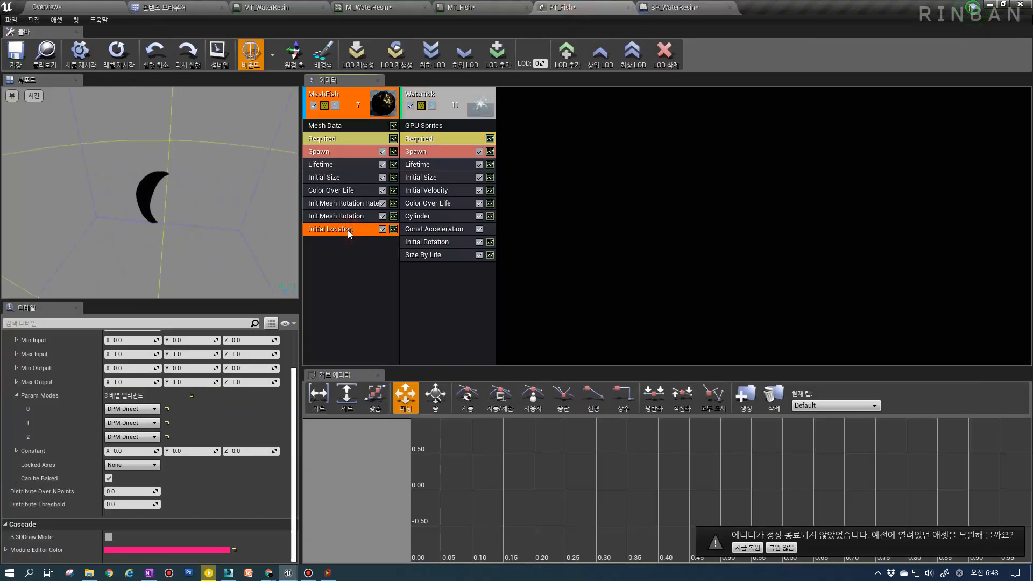
{"action": "scroll", "coordinate": [141, 478], "scroll_direction": "up", "scroll_amount": 2}
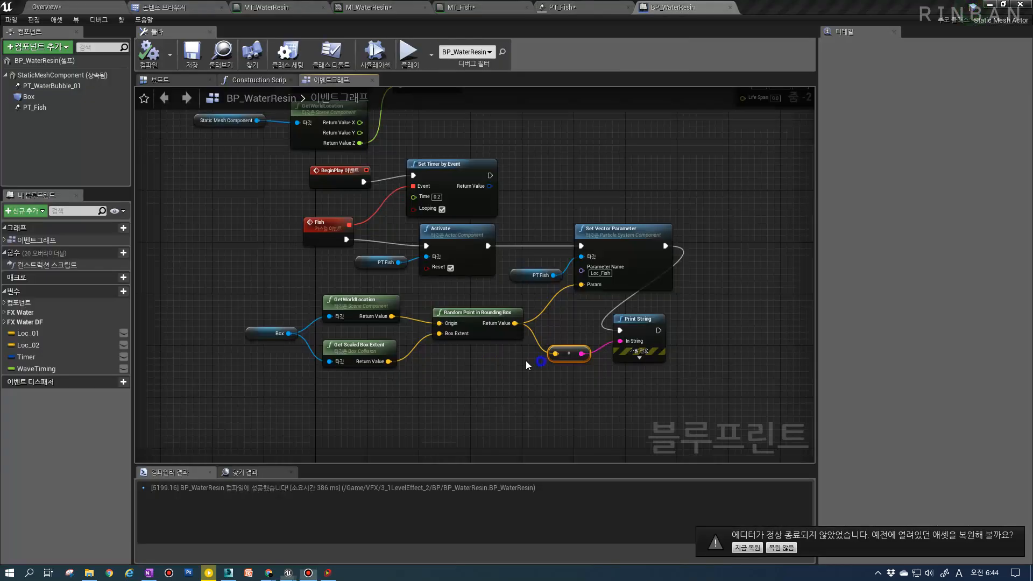
{"action": "mouse_move", "coordinate": [527, 361]}
{"action": "right_mouse_down"}
{"action": "mouse_move", "coordinate": [482, 364]}
{"action": "mouse_move", "coordinate": [542, 370]}
{"action": "right_mouse_up"}
{"action": "scroll", "coordinate": [516, 314], "scroll_direction": "up", "scroll_amount": 2}
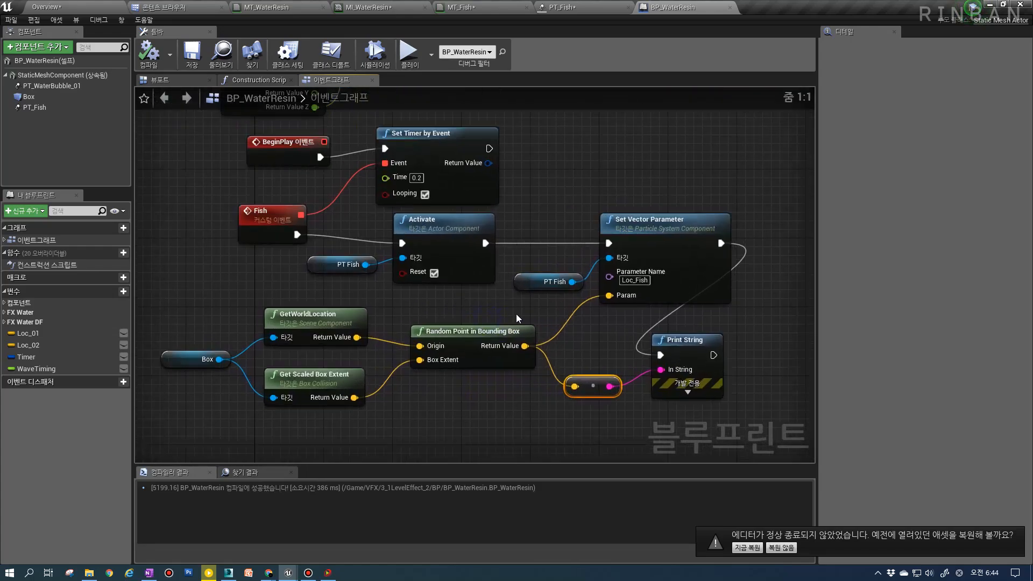
{"action": "left_click_drag", "start_coordinate": [663, 398], "coordinate": [462, 294]}
{"action": "key", "text": "Delete"}
Promote the Return Value of Random Point in Bounding Box to a variable named Loc_Fish, with its SET node beside it
{"action": "right_click_drag", "start_coordinate": [450, 321], "coordinate": [550, 316]}
{"action": "scroll", "coordinate": [499, 358], "scroll_direction": "down", "scroll_amount": 2}
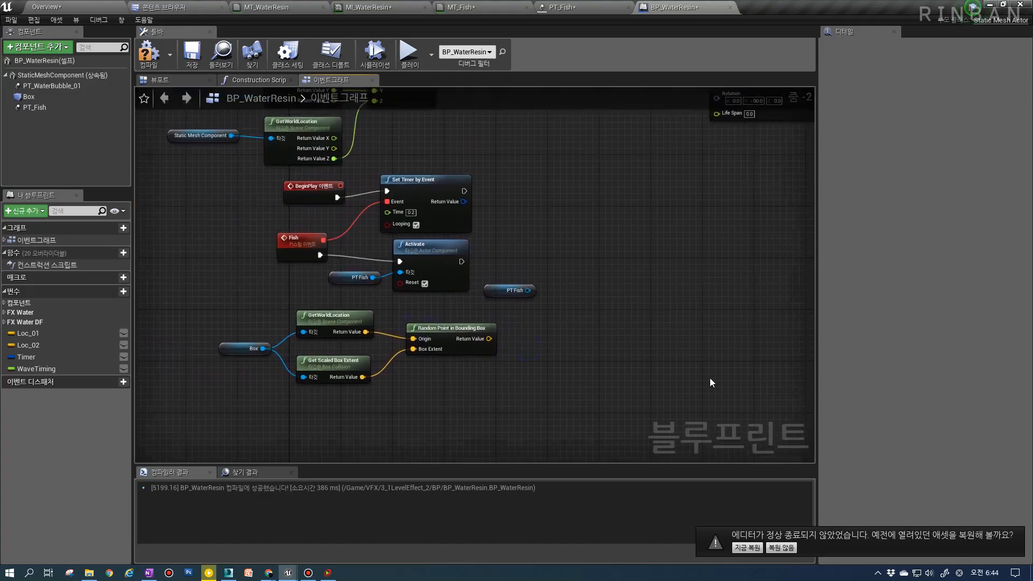
{"action": "right_click", "coordinate": [491, 338]}
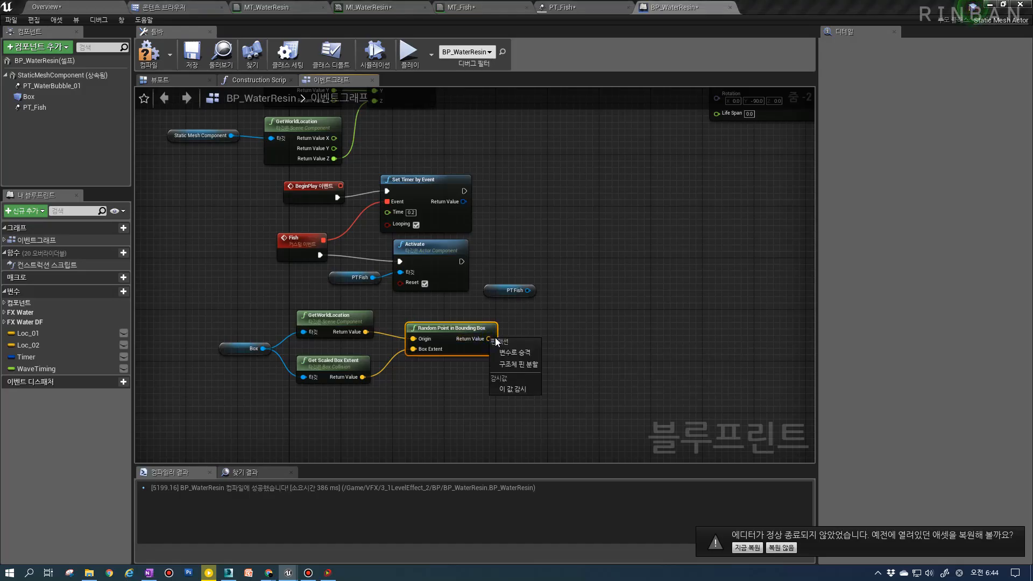
{"action": "left_click", "coordinate": [521, 350]}
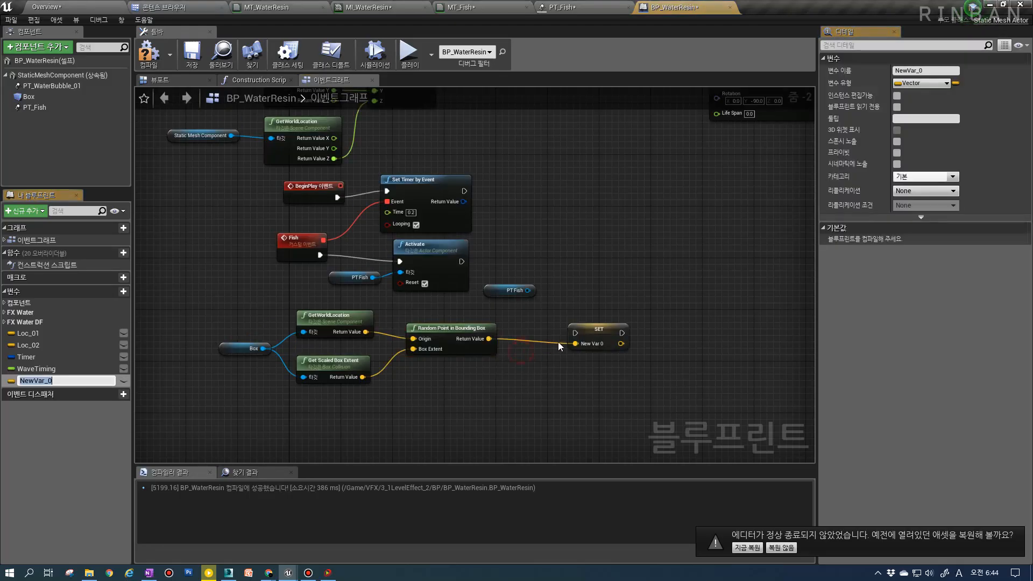
{"action": "left_click", "coordinate": [933, 70]}
{"action": "type", "text": "Lo"}
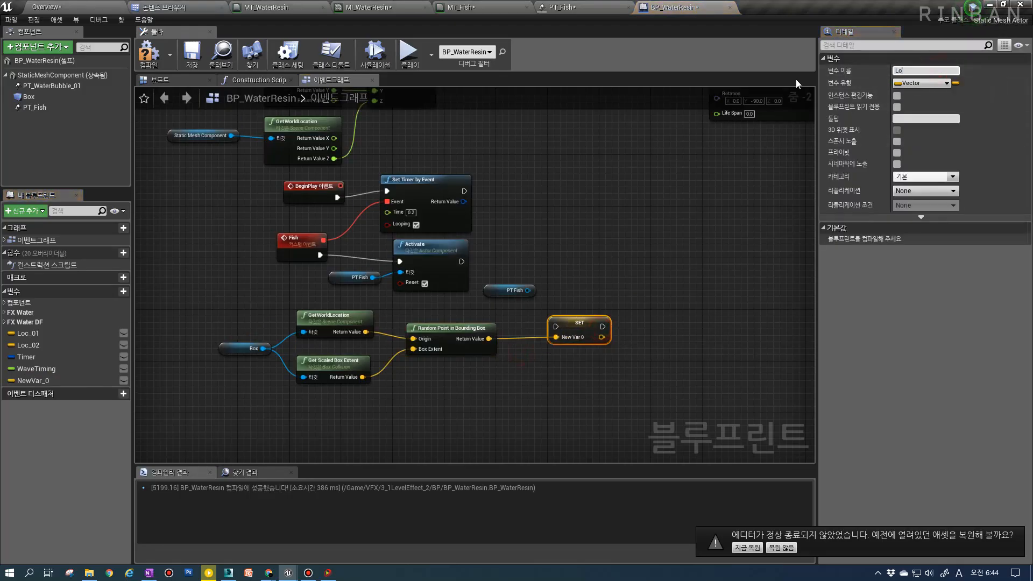
{"action": "type", "text": "c_Fish"}
{"action": "key", "text": "Return"}
{"action": "scroll", "coordinate": [538, 285], "scroll_direction": "up", "scroll_amount": 2}
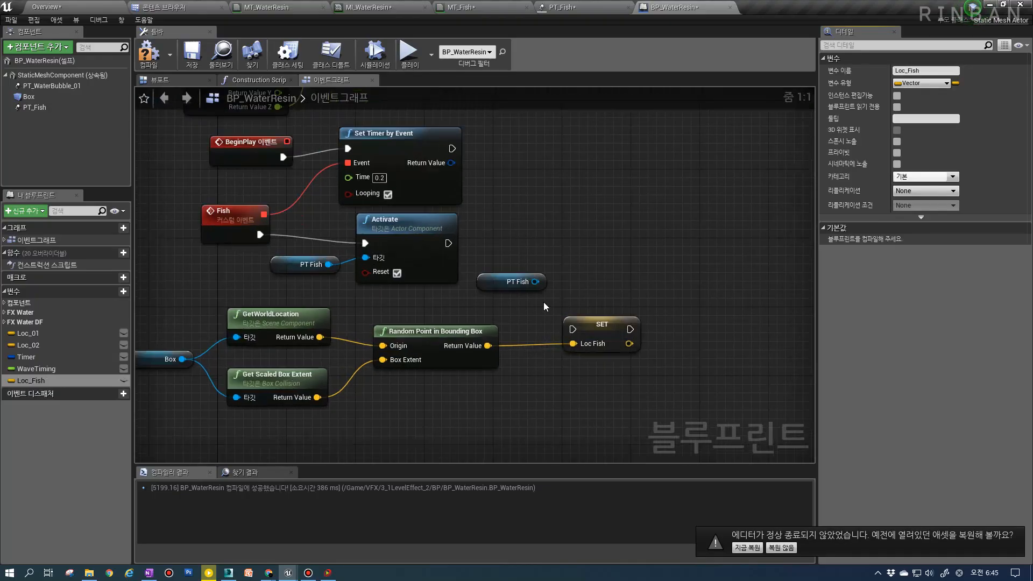
Connect Activate's execution output to the Loc Fish SET node and add a SetWorldLocation node targeting PT Fish
{"action": "left_click_drag", "start_coordinate": [448, 243], "coordinate": [567, 246]}
{"action": "mouse_move", "coordinate": [480, 289]}
{"action": "left_mouse_down"}
{"action": "mouse_move", "coordinate": [566, 340]}
{"action": "mouse_move", "coordinate": [653, 348]}
{"action": "mouse_move", "coordinate": [493, 288]}
{"action": "left_mouse_up"}
{"action": "right_click_drag", "start_coordinate": [494, 288], "coordinate": [420, 320]}
{"action": "left_click_drag", "start_coordinate": [493, 338], "coordinate": [577, 332]}
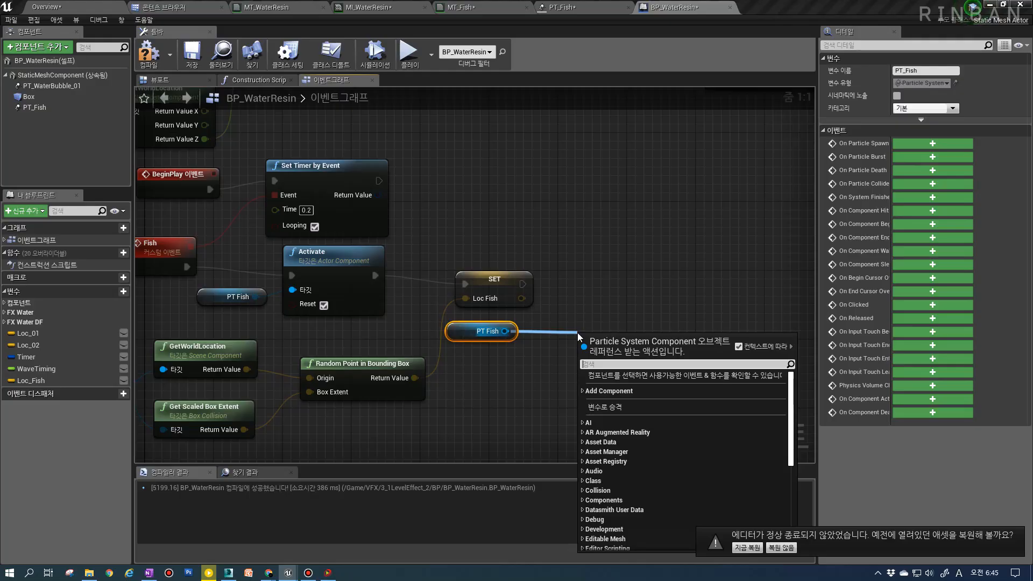
{"action": "type", "text": "set location"}
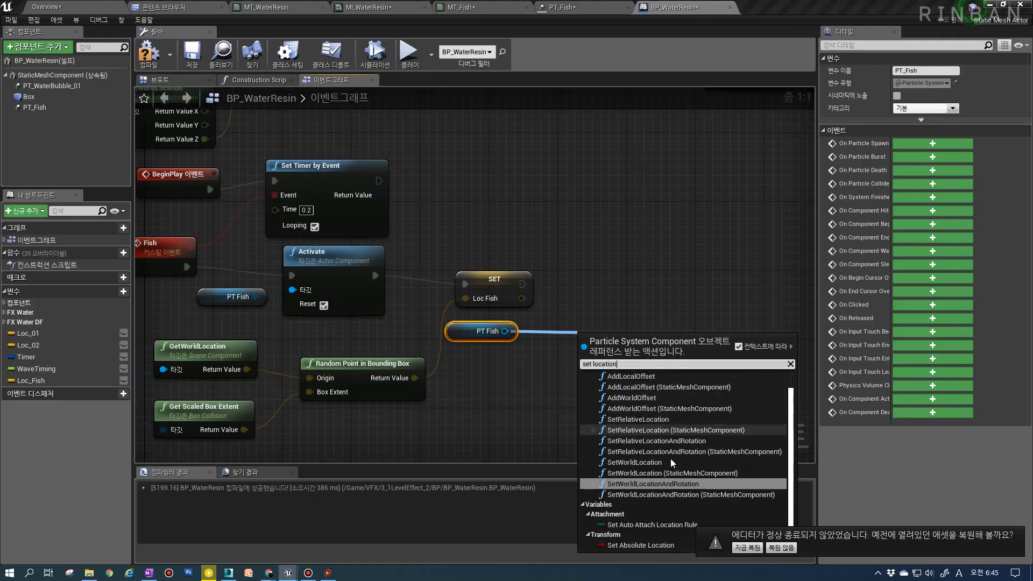
{"action": "left_click", "coordinate": [635, 462]}
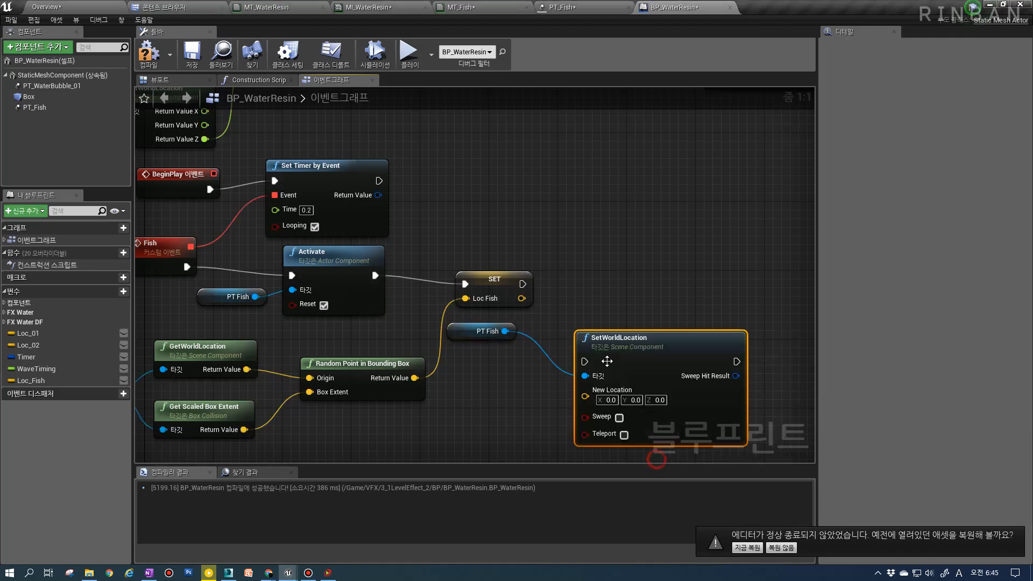
Place SetWorldLocation beside the Loc Fish SET node, linking their execution pins and feeding Loc Fish into New Location
{"action": "left_click_drag", "start_coordinate": [607, 361], "coordinate": [583, 295]}
{"action": "right_click_drag", "start_coordinate": [584, 295], "coordinate": [503, 336]}
{"action": "left_click_drag", "start_coordinate": [590, 348], "coordinate": [582, 366]}
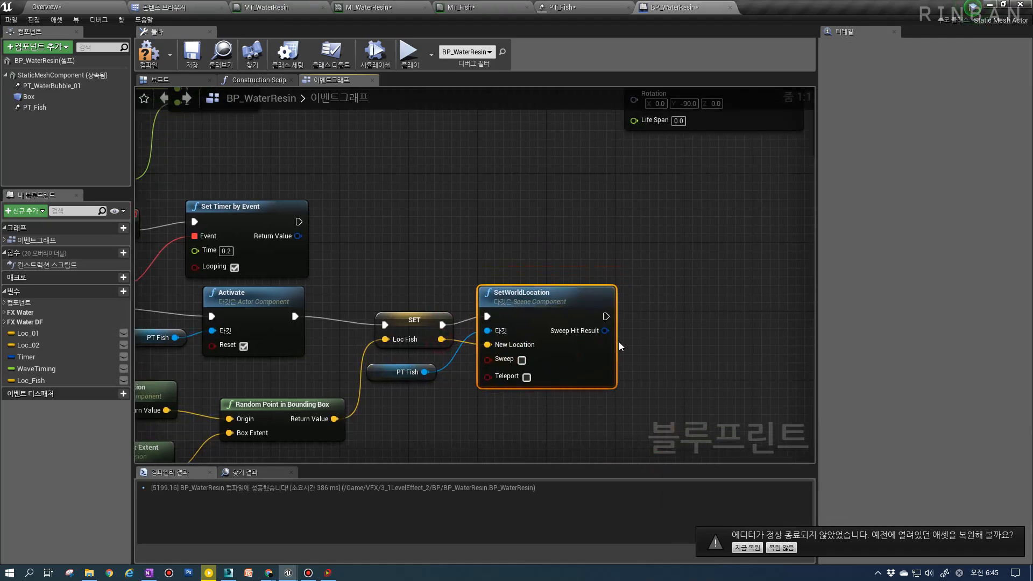
{"action": "right_click_drag", "start_coordinate": [654, 337], "coordinate": [824, 277]}
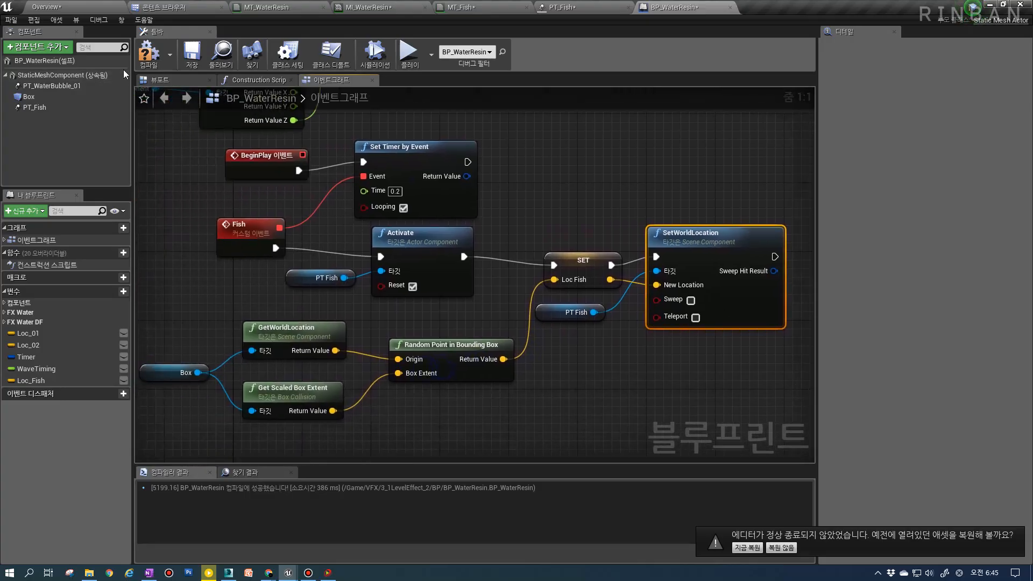
Compile BP_WaterResin and play the Overview level to check the fish effect on the water
{"action": "left_click", "coordinate": [149, 54]}
{"action": "right_click_drag", "start_coordinate": [280, 179], "coordinate": [285, 220]}
{"action": "scroll", "coordinate": [344, 201], "scroll_direction": "down", "scroll_amount": 1}
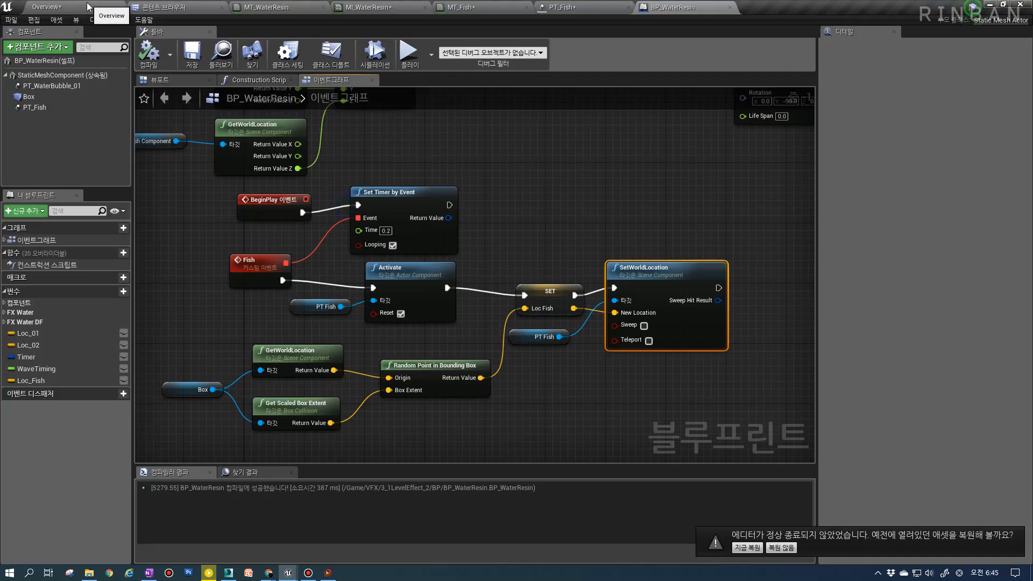
{"action": "left_click", "coordinate": [86, 2]}
{"action": "key", "text": "alt+p"}
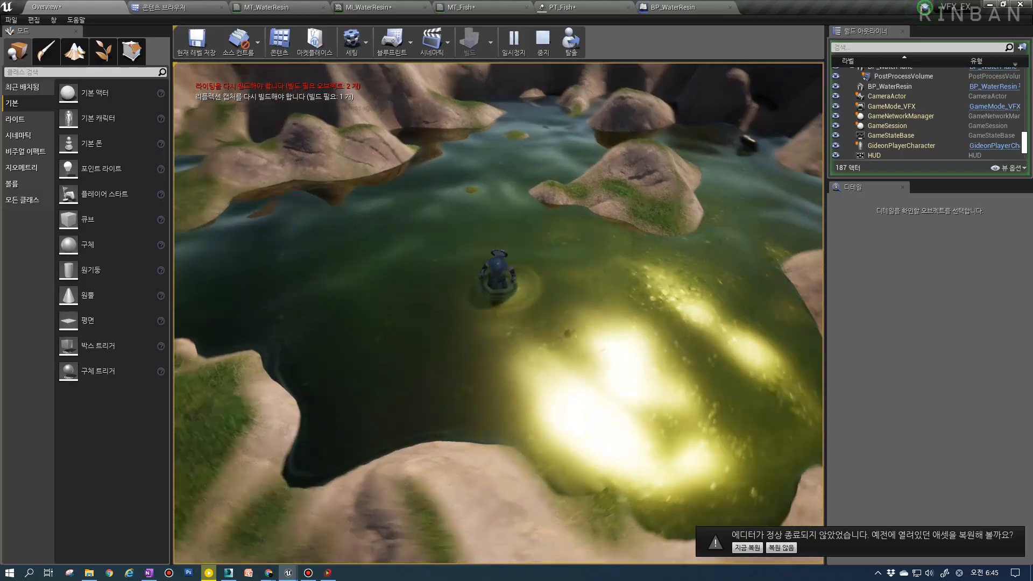
{"action": "key", "text": "Escape"}
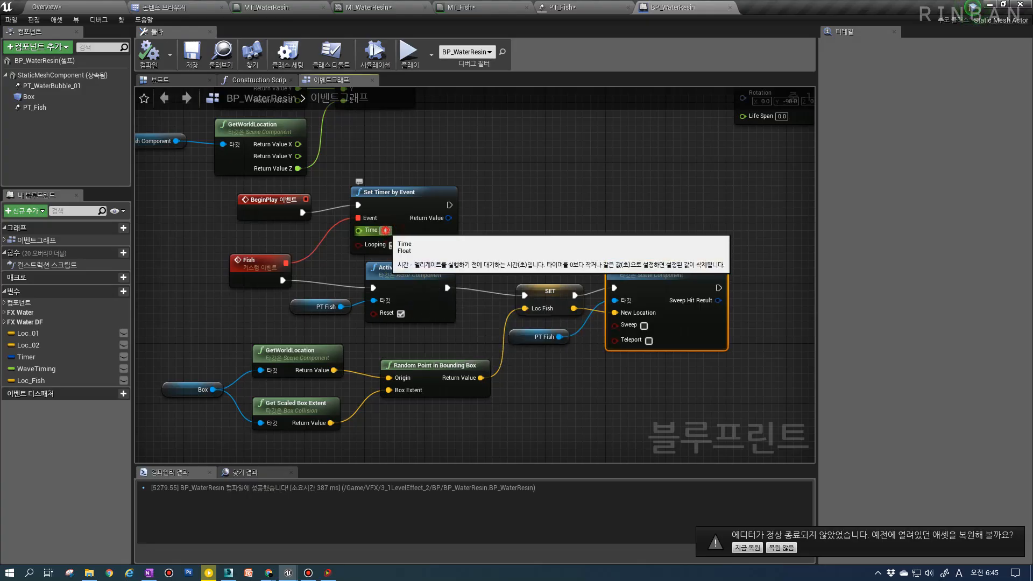
Set the Set Timer by Event Time to 2.0, compile, and check both emitters' Lifetime modules in PT_Fish
{"action": "left_click", "coordinate": [149, 54]}
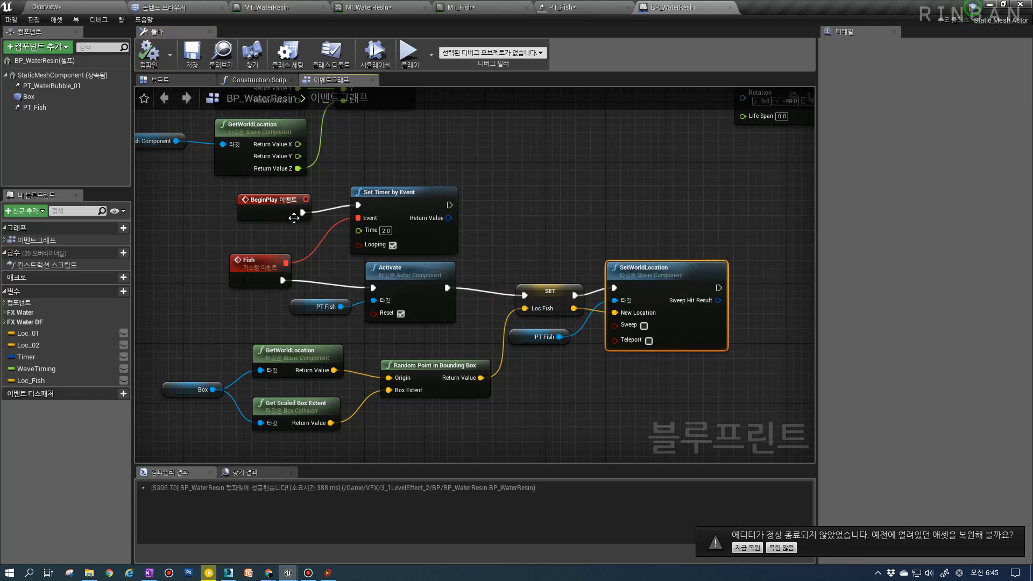
{"action": "left_click", "coordinate": [481, 8]}
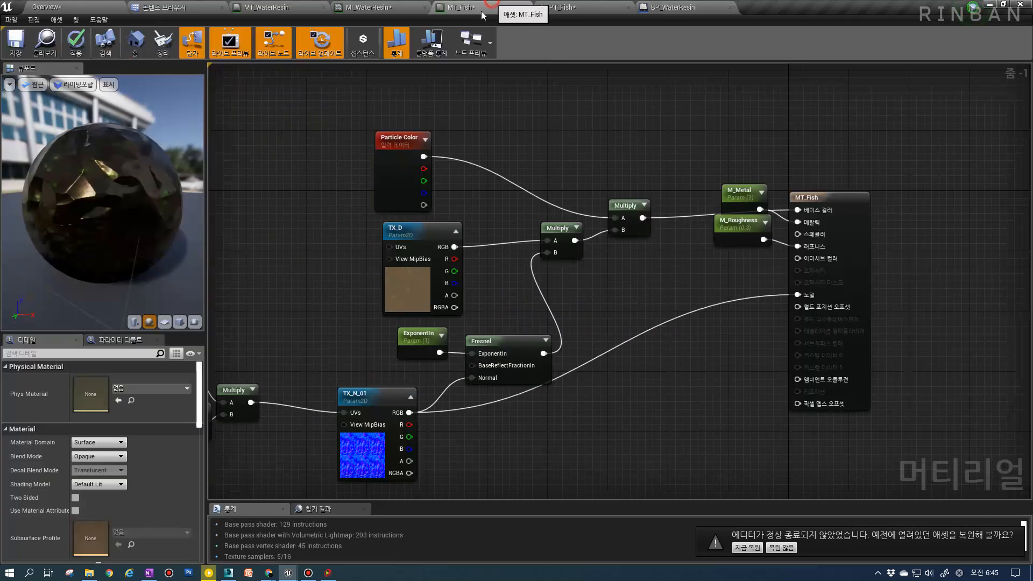
{"action": "left_click", "coordinate": [608, 6]}
{"action": "left_click", "coordinate": [332, 164]}
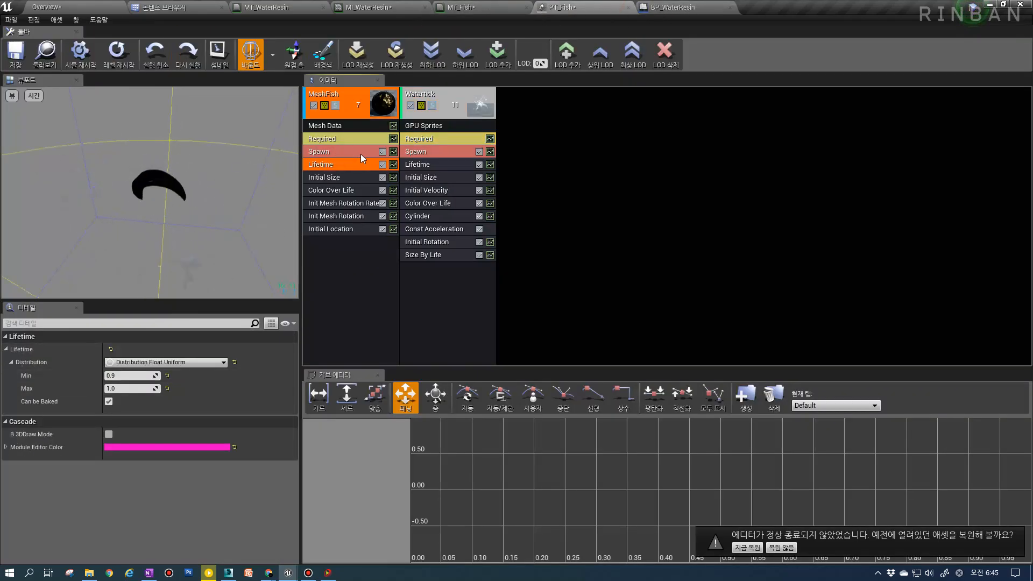
{"action": "left_click", "coordinate": [418, 166]}
{"action": "left_click", "coordinate": [332, 164]}
Play the Overview level to check how often the fish appear with the 2.0 timer
{"action": "left_click", "coordinate": [46, 6]}
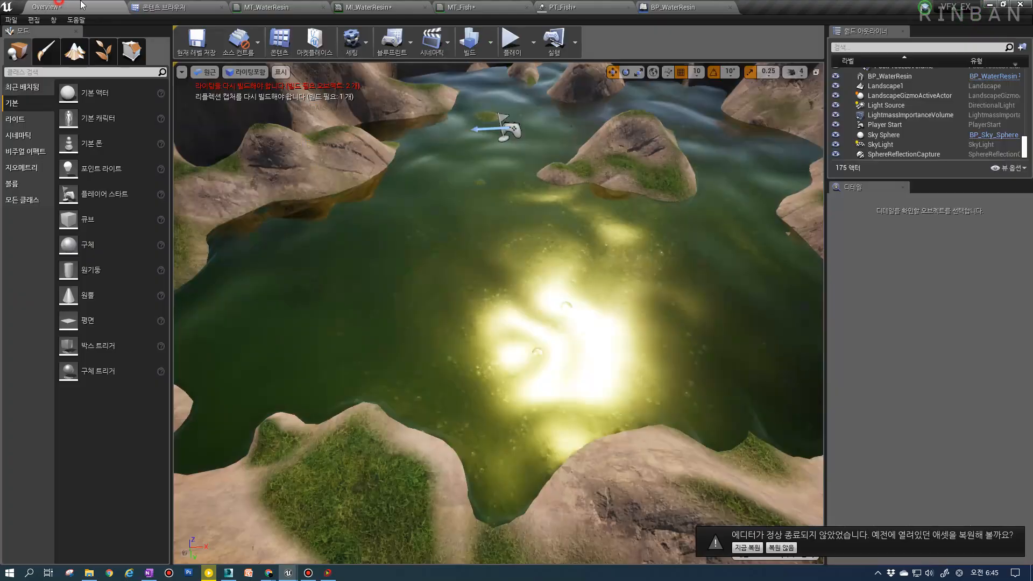
{"action": "left_click", "coordinate": [516, 53]}
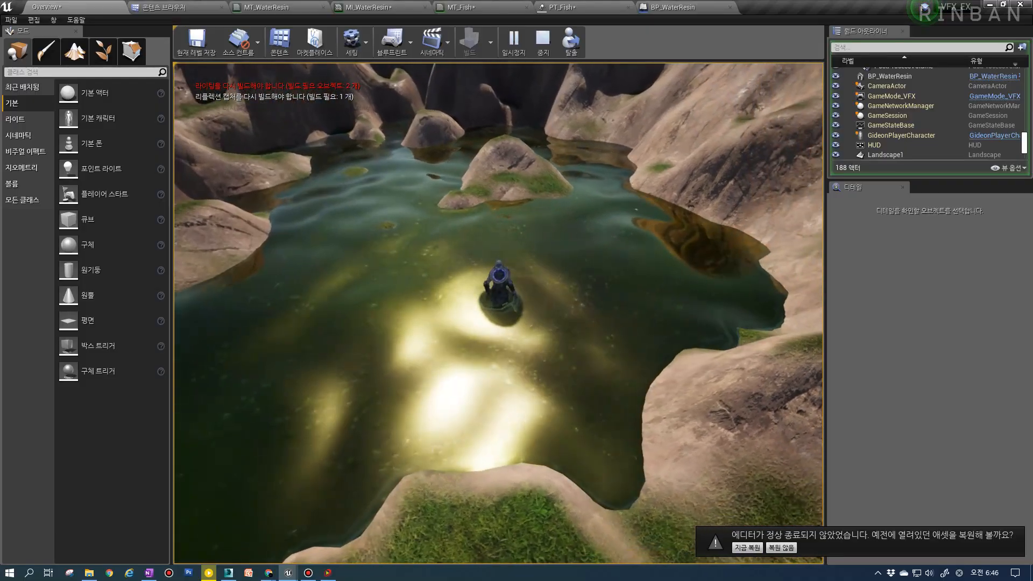
{"action": "key", "text": "Escape"}
Set the Set Timer by Event Time to 1.0 in BP_WaterResin and compile the blueprint
{"action": "left_click", "coordinate": [595, 6]}
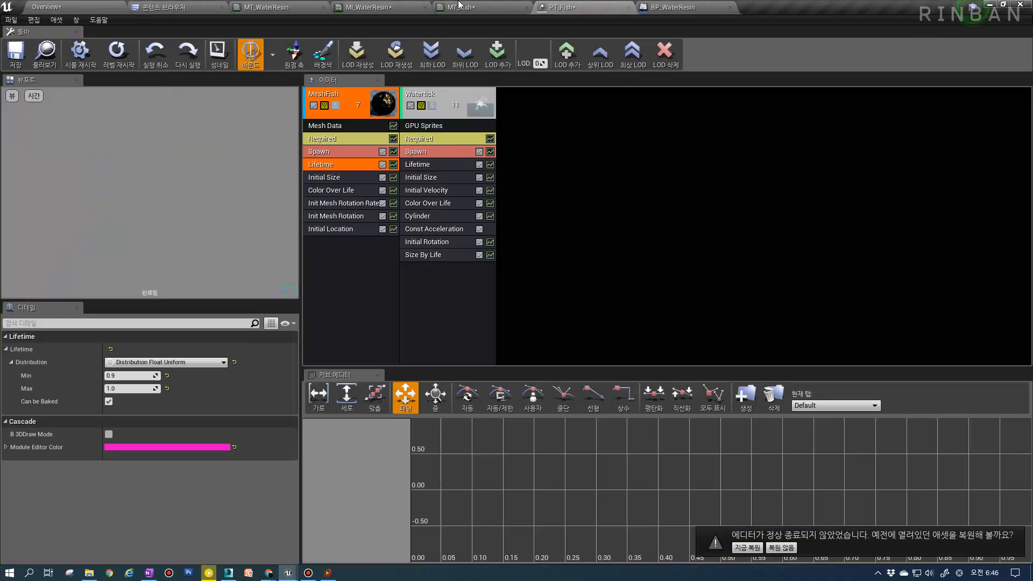
{"action": "left_click", "coordinate": [683, 7]}
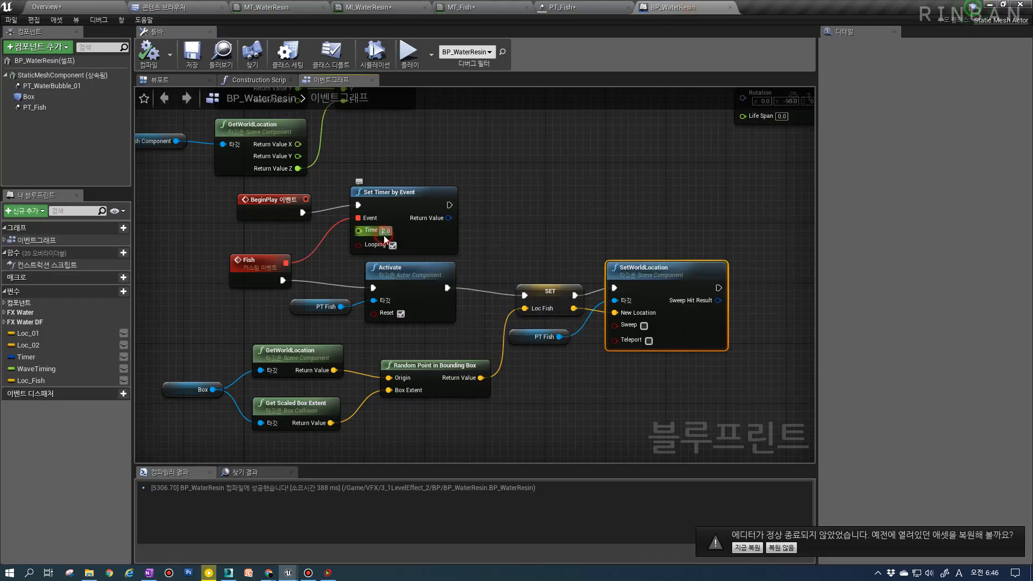
{"action": "type", "text": "1"}
{"action": "key", "text": "Return"}
{"action": "left_click", "coordinate": [149, 52]}
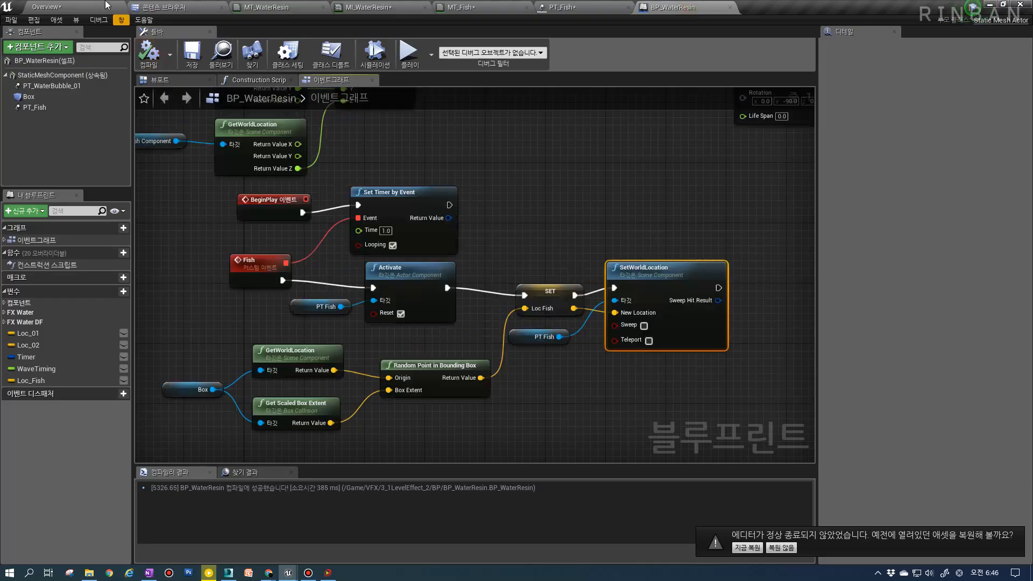
Play the Overview level to check the fish with the 1.0 timer, releasing mouse control at the end
{"action": "left_click", "coordinate": [105, 7]}
{"action": "left_click", "coordinate": [509, 41]}
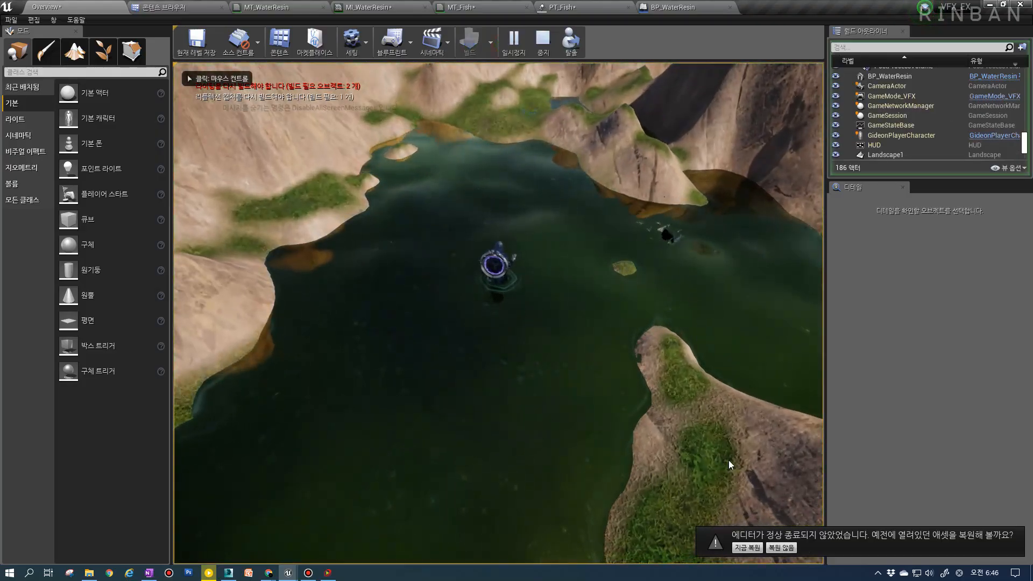
{"action": "left_click", "coordinate": [682, 417]}
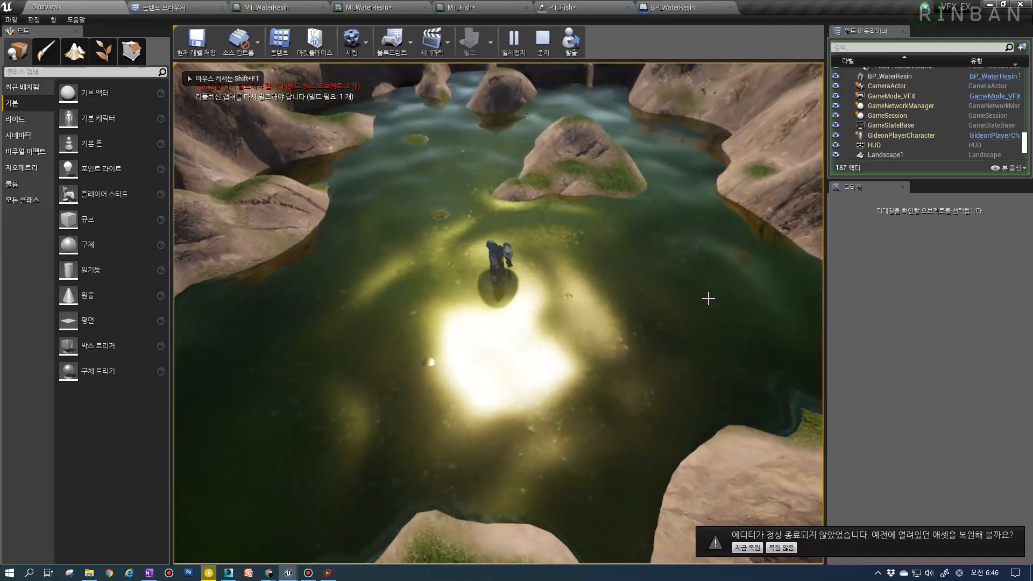
{"action": "key", "text": "shift+F1"}
In PT_Fish, set MeshFish's Initial Location to Distribution Vector Constant with Z at -30
{"action": "left_click", "coordinate": [682, 6]}
{"action": "left_click", "coordinate": [582, 7]}
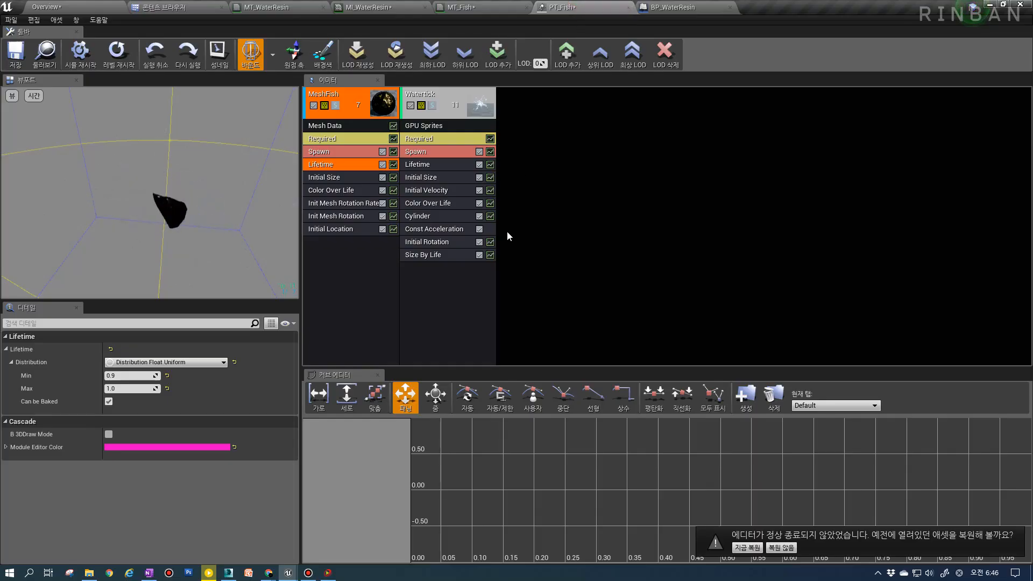
{"action": "left_click", "coordinate": [344, 229]}
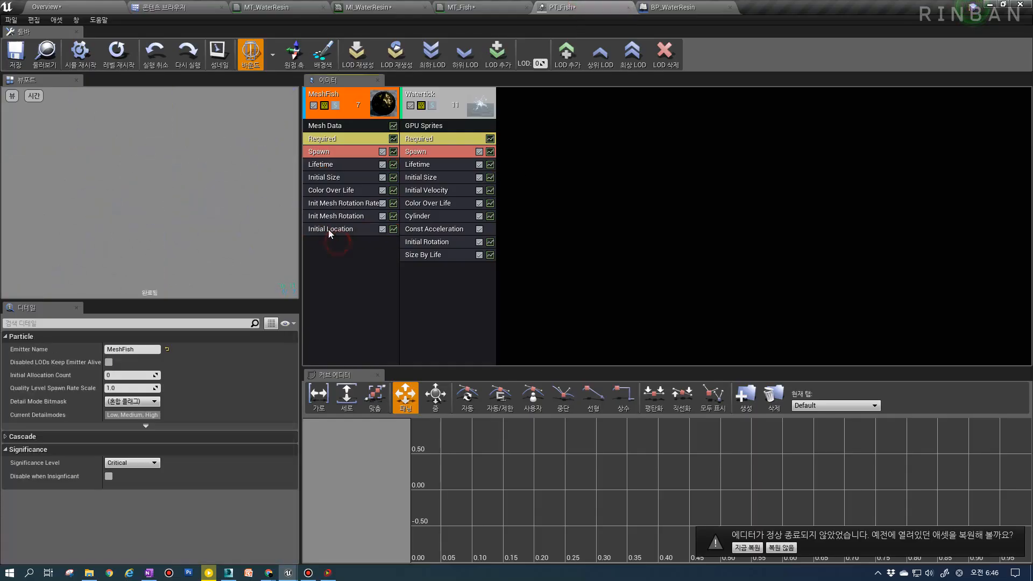
{"action": "left_click", "coordinate": [166, 362]}
{"action": "left_click", "coordinate": [181, 381]}
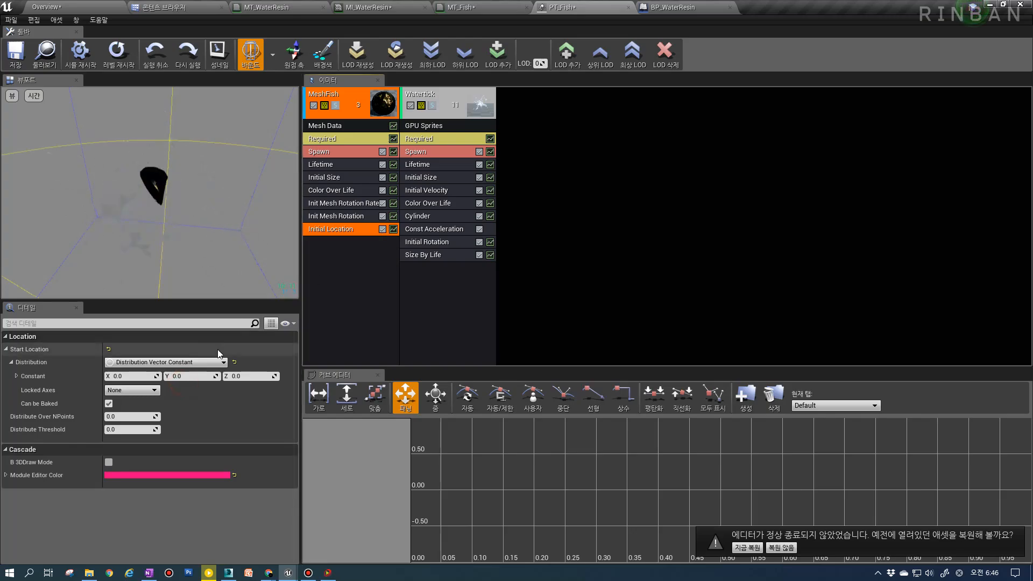
{"action": "left_click", "coordinate": [242, 373]}
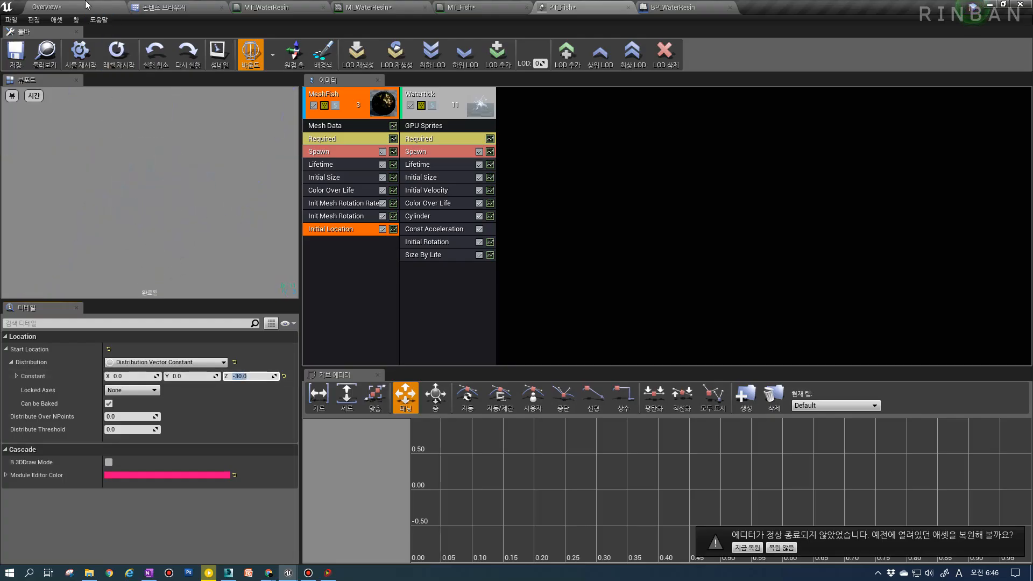
Set MeshFish's Initial Size to Distribution Vector Uniform with Max 0.8 and Min 0.6 on all axes
{"action": "left_click", "coordinate": [340, 179]}
{"action": "left_click", "coordinate": [184, 362]}
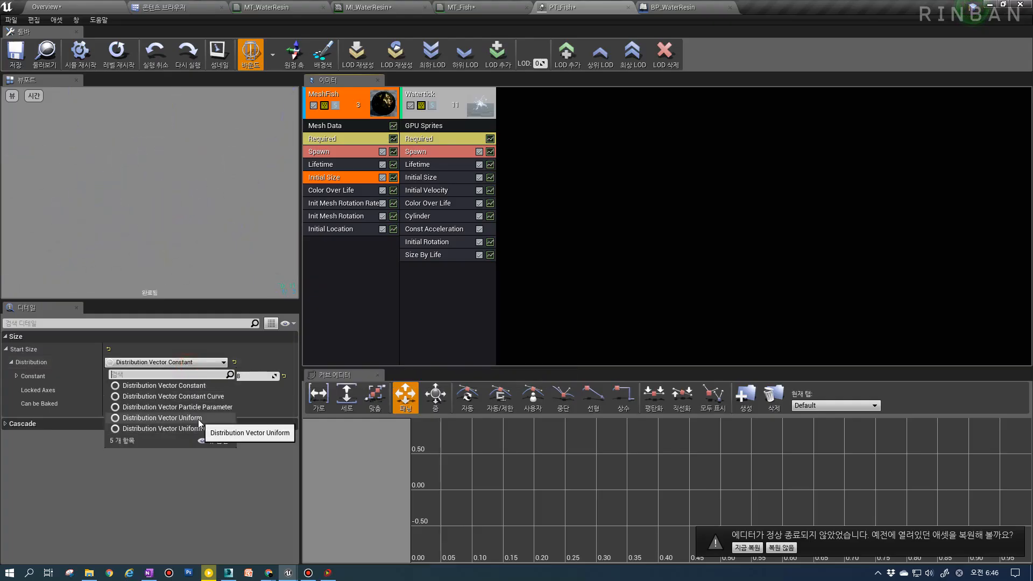
{"action": "left_click", "coordinate": [161, 418]}
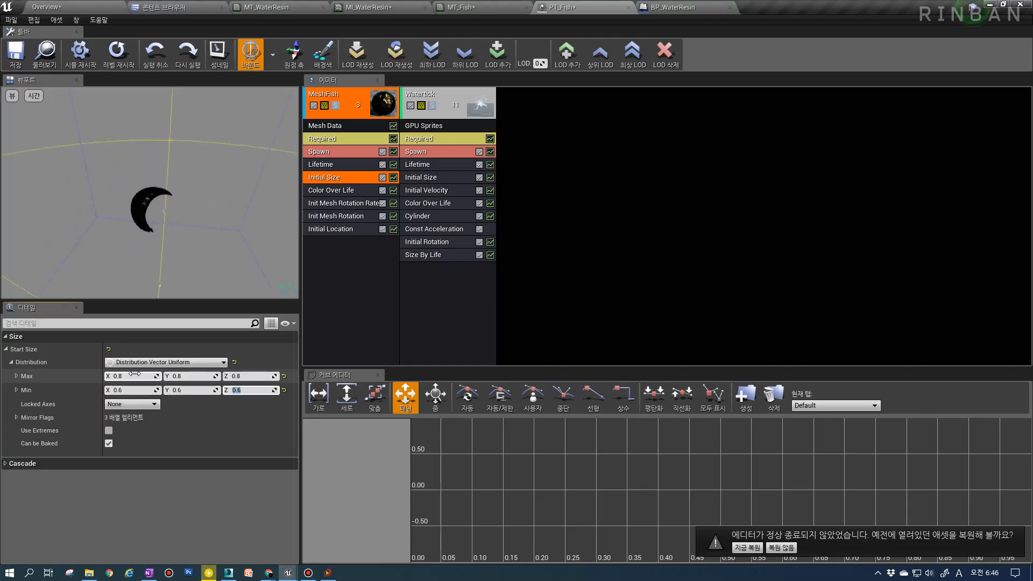
Set Watertick's Initial Size to Max X 150 and Min X 80 with Y and Z at 0, Locked Axes XYZ, and save PT_Fish
{"action": "left_click", "coordinate": [437, 178]}
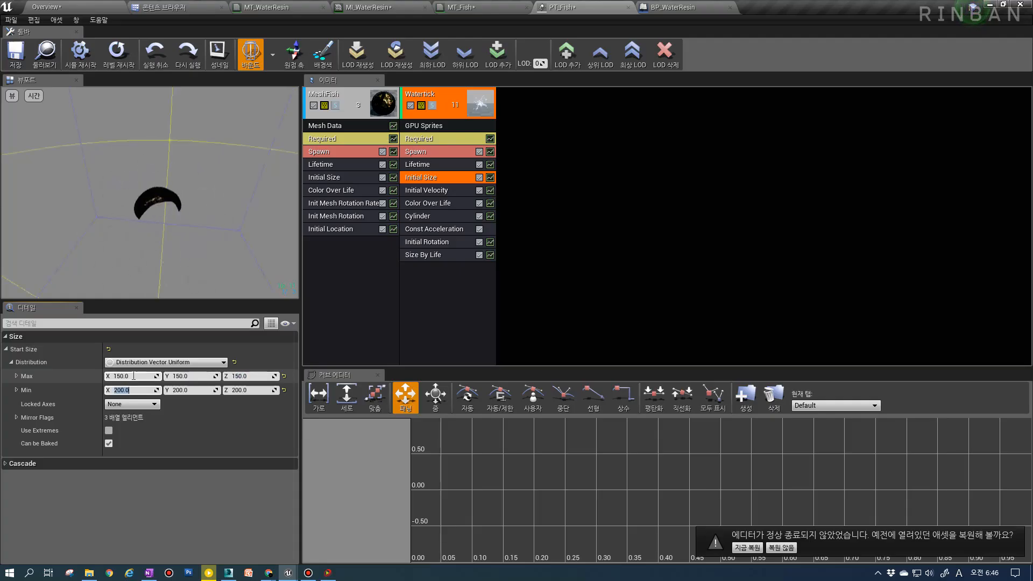
{"action": "left_click", "coordinate": [134, 404]}
{"action": "left_click", "coordinate": [120, 438]}
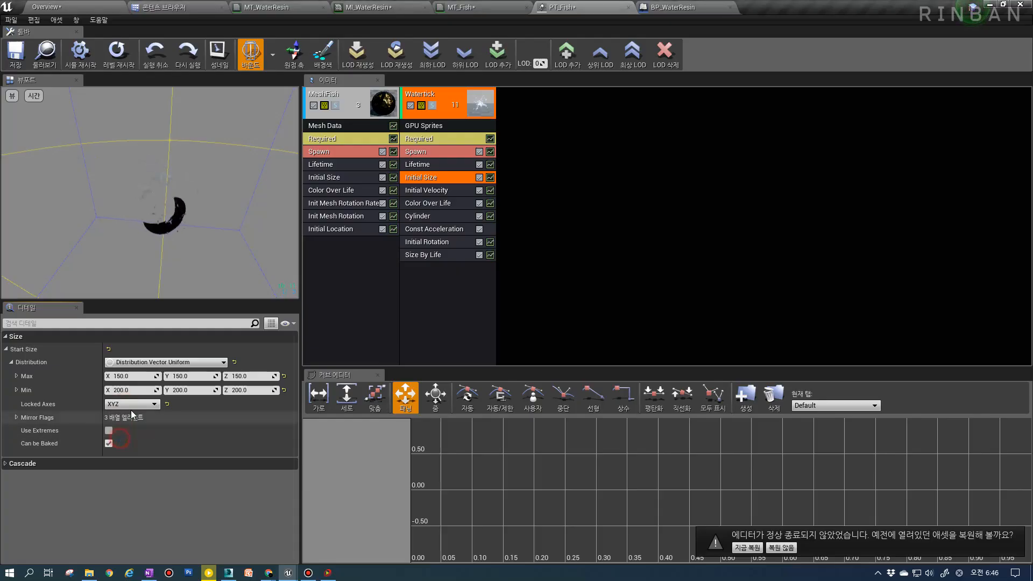
{"action": "left_click", "coordinate": [138, 389]}
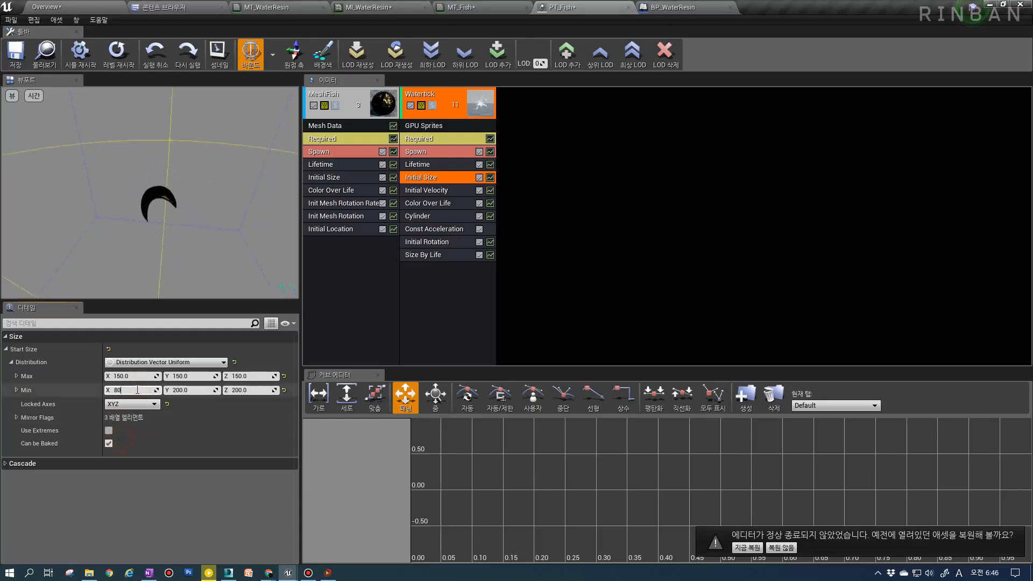
{"action": "left_click", "coordinate": [194, 377]}
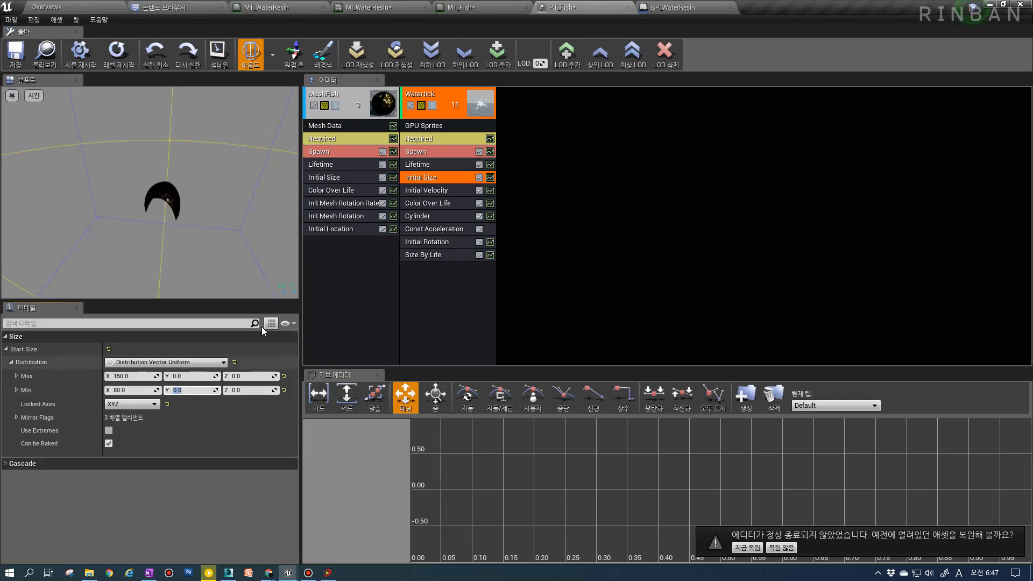
{"action": "left_click", "coordinate": [5, 61]}
Play the Overview level to check the adjusted fish and splash sizes on the water
{"action": "left_click", "coordinate": [84, 5]}
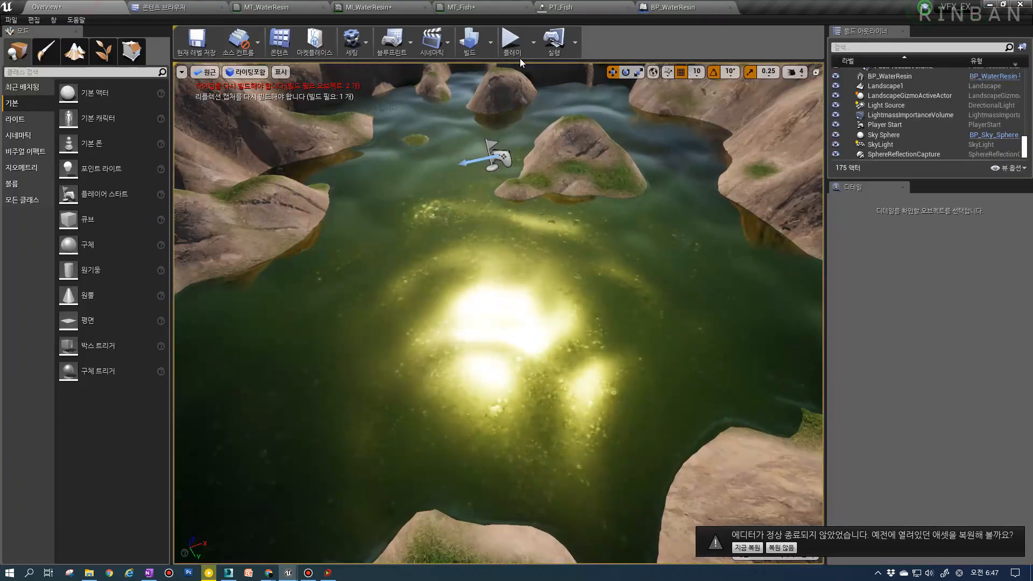
{"action": "left_click", "coordinate": [550, 200]}
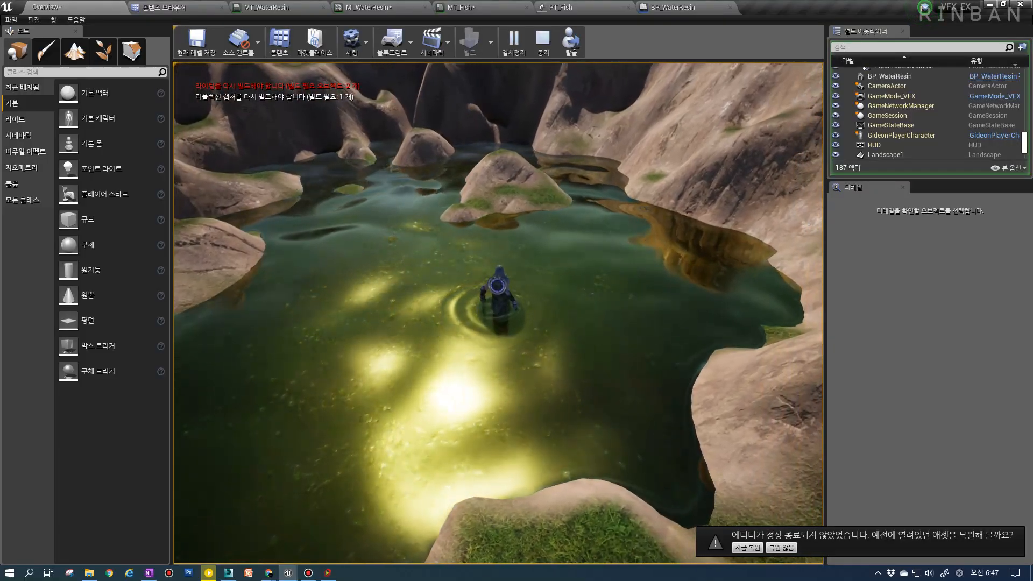
{"action": "key", "text": "Escape"}
Set the Z value of MeshFish's Initial Location to -20 in PT_Fish
{"action": "left_click", "coordinate": [728, 5]}
{"action": "left_click", "coordinate": [570, 7]}
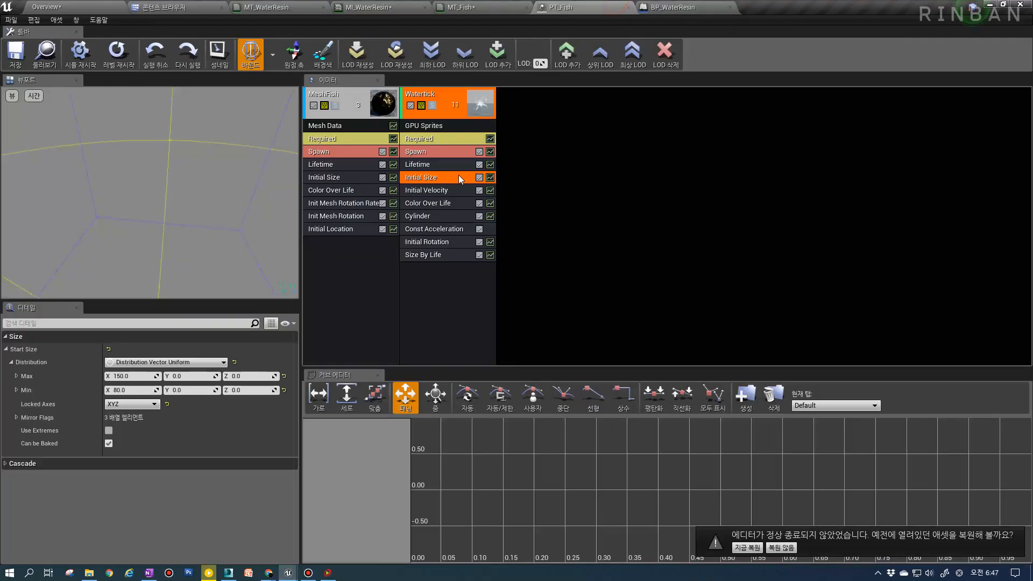
{"action": "left_click", "coordinate": [324, 228]}
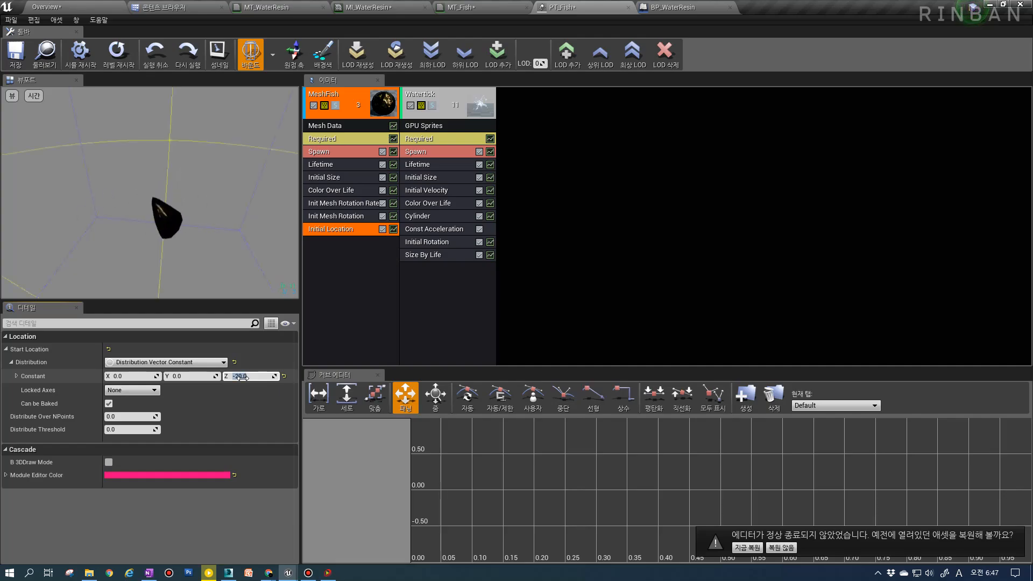
Play the Overview level and move the character around the water to check the fish at their new height
{"action": "left_click", "coordinate": [89, 9]}
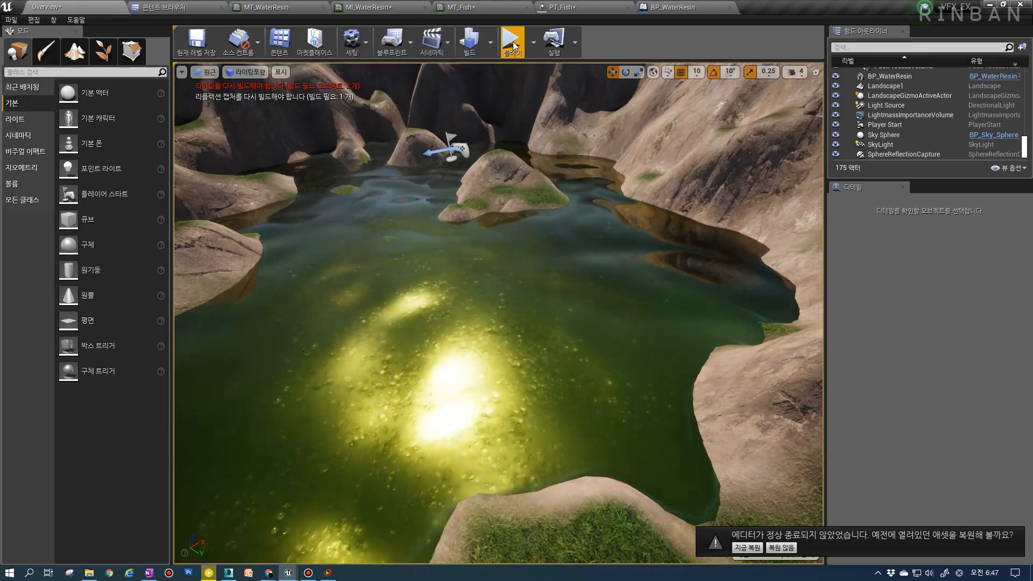
{"action": "key", "text": "alt+p"}
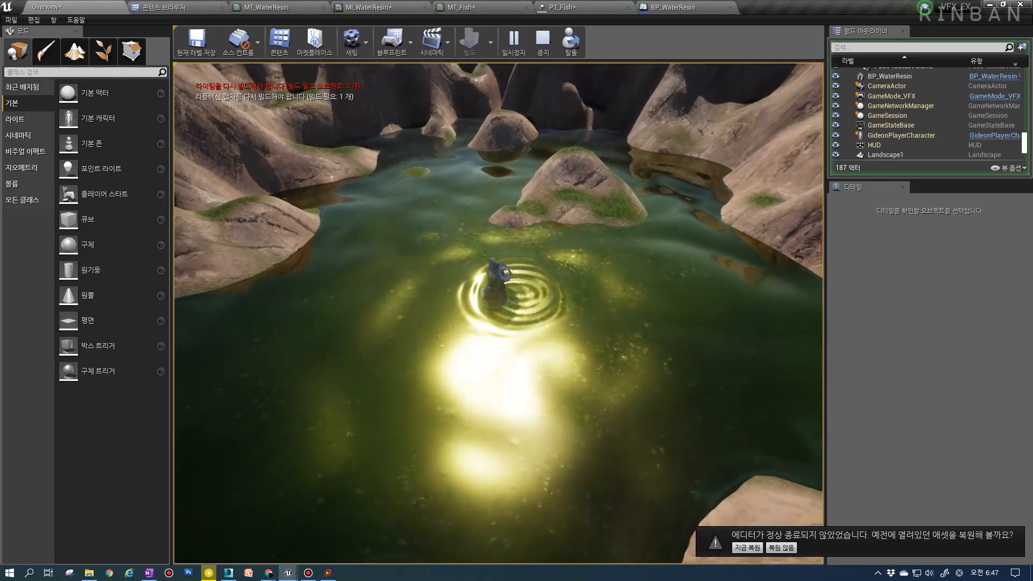
{"action": "key", "text": "s"}
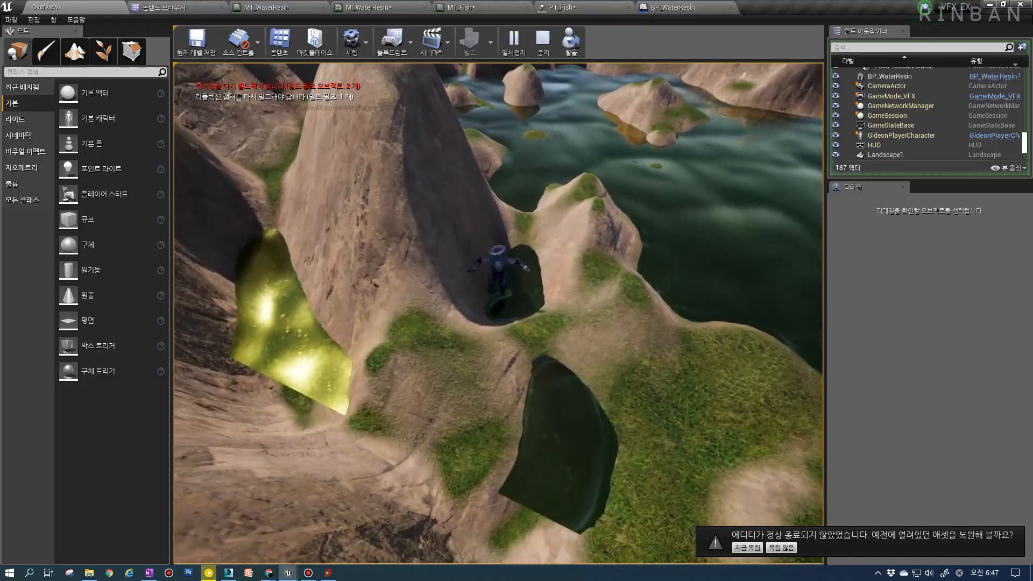
Move the character out over the open water and end the play session
{"action": "key", "text": "w"}
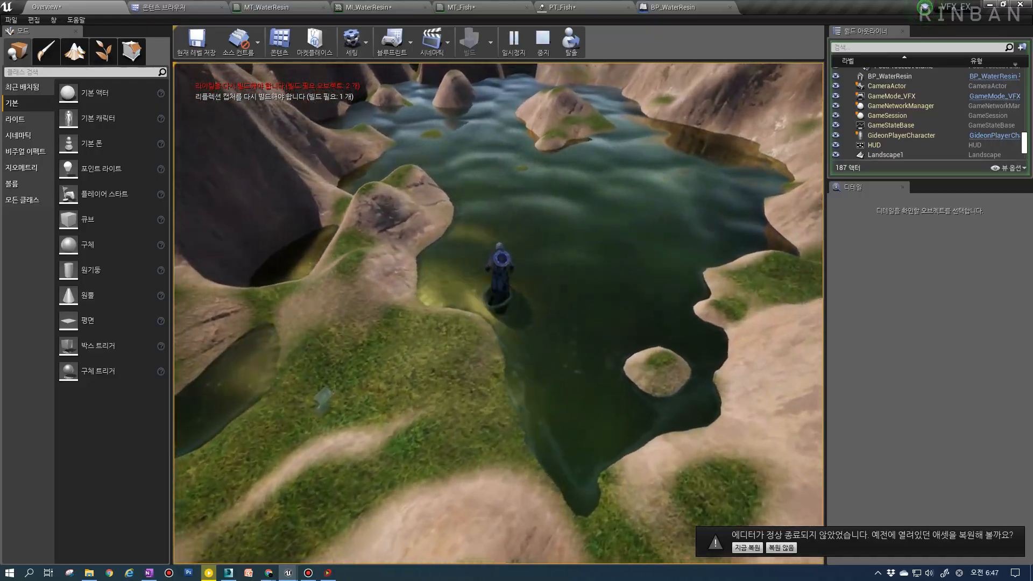
{"action": "key", "text": "Escape"}
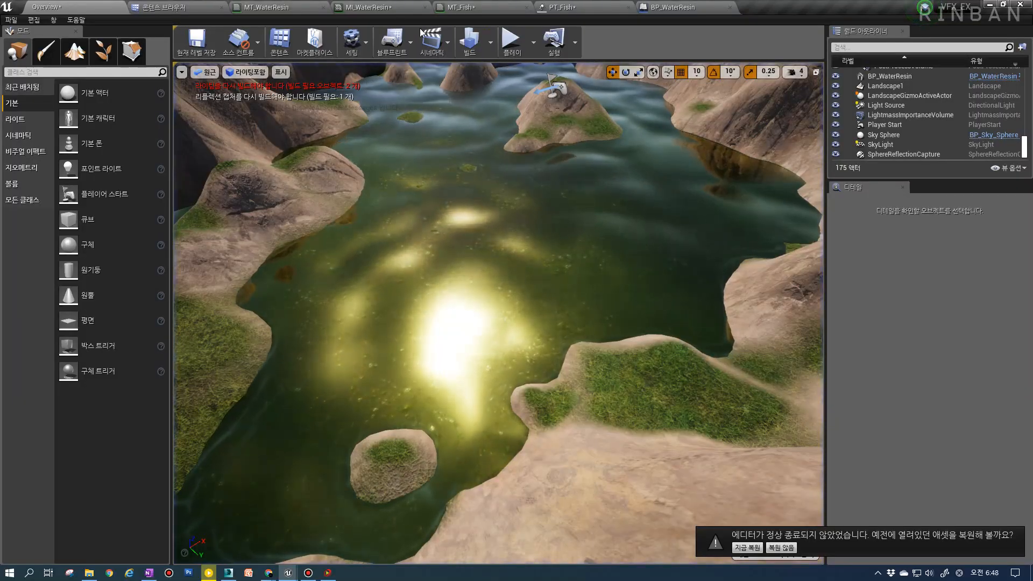
Set the Box component's Box Extent in BP_WaterResin to X 450, Y 450 and Z 50
{"action": "left_click", "coordinate": [667, 7]}
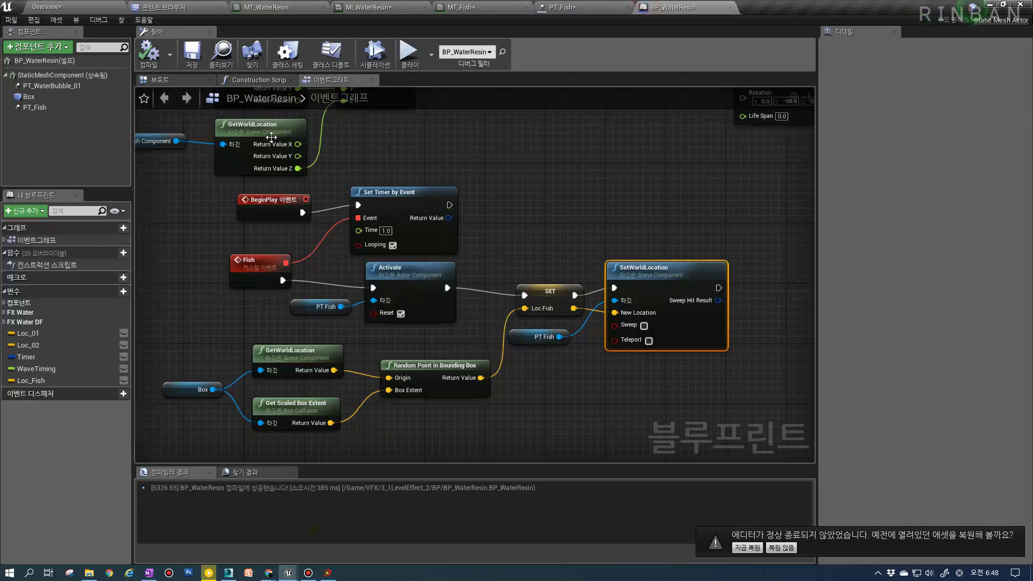
{"action": "left_click", "coordinate": [167, 81]}
{"action": "left_click", "coordinate": [29, 96]}
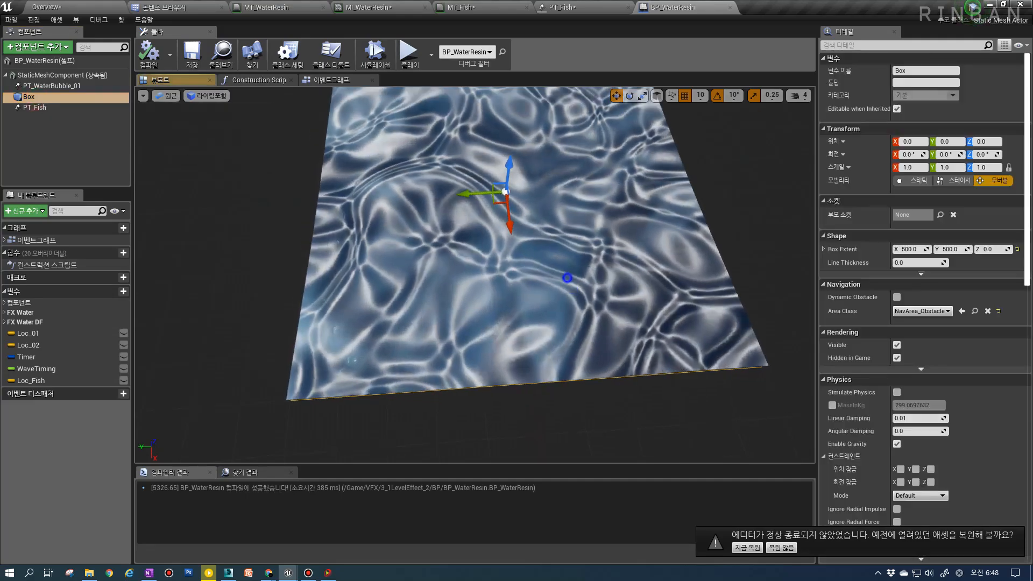
{"action": "left_click", "coordinate": [909, 250]}
{"action": "type", "text": "4"}
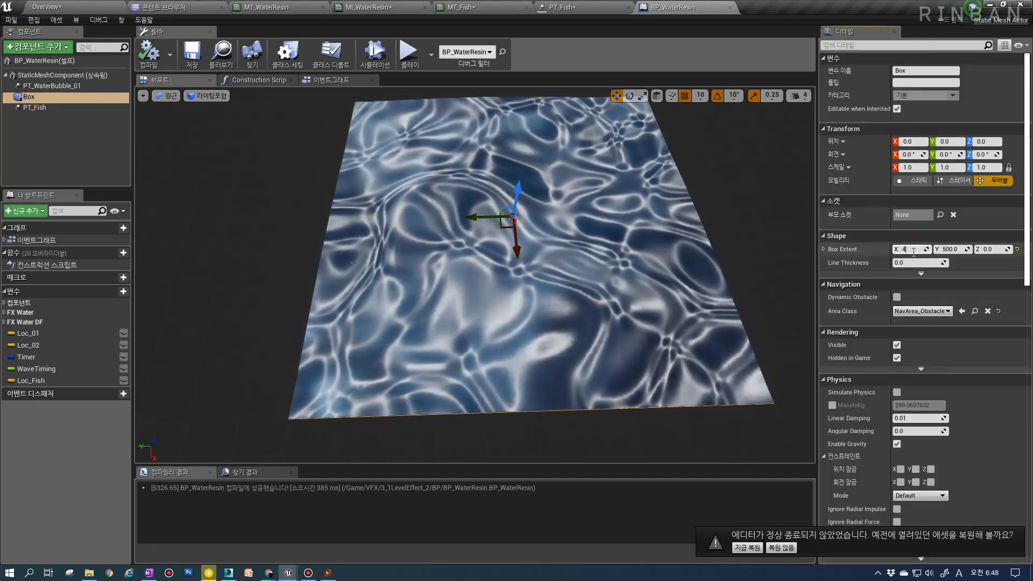
{"action": "type", "text": "50"}
{"action": "key", "text": "Tab"}
{"action": "type", "text": "450"}
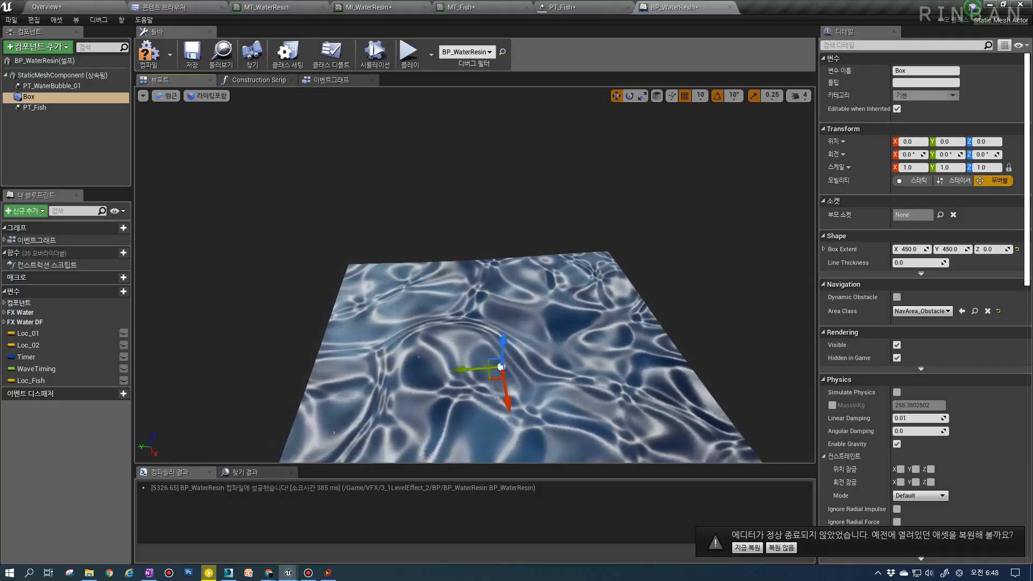
{"action": "left_click", "coordinate": [997, 249]}
{"action": "type", "text": "50"}
{"action": "key", "text": "Return"}
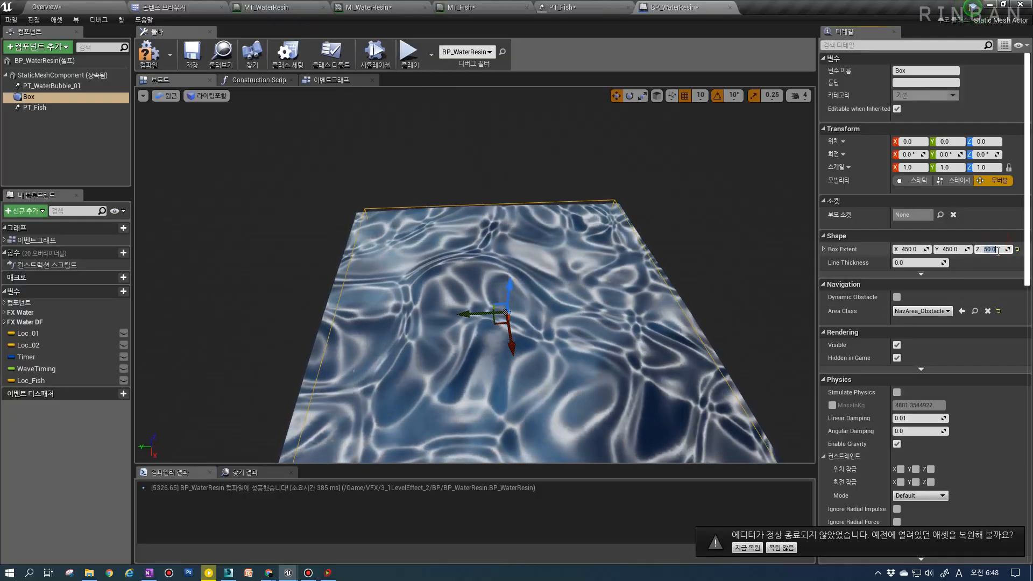
Raise the Box component to Z 30 and set its Box Extent to X 400, Y 400 and Z 1
{"action": "right_click_drag", "start_coordinate": [592, 351], "coordinate": [592, 369]}
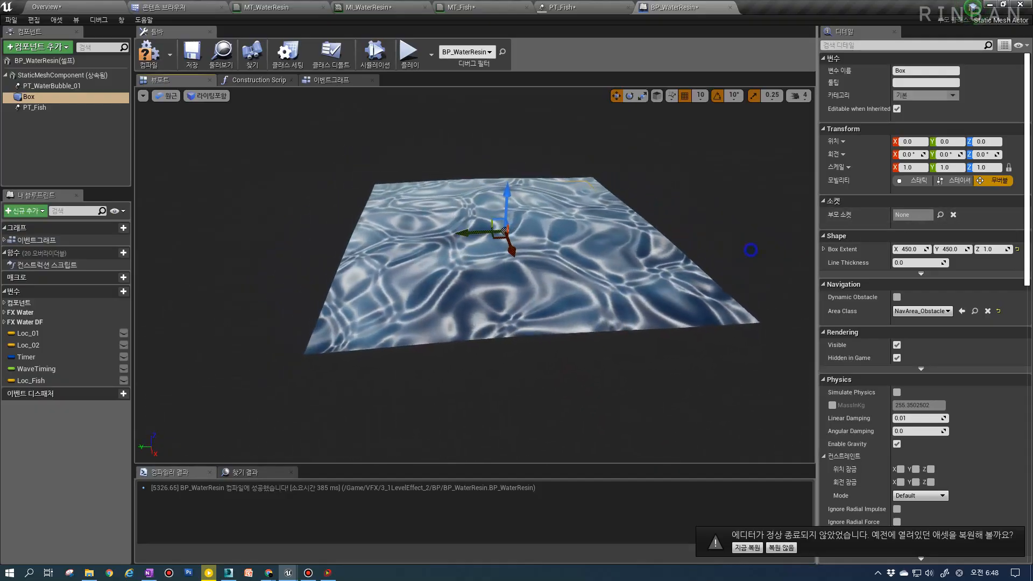
{"action": "right_click_drag", "start_coordinate": [751, 250], "coordinate": [737, 248]}
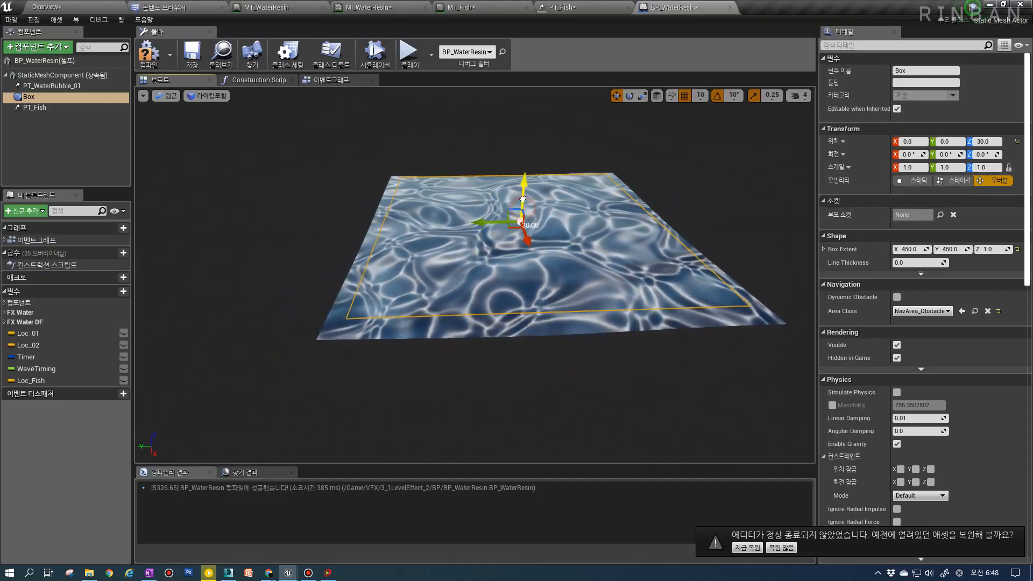
{"action": "right_click_drag", "start_coordinate": [523, 200], "coordinate": [512, 210]}
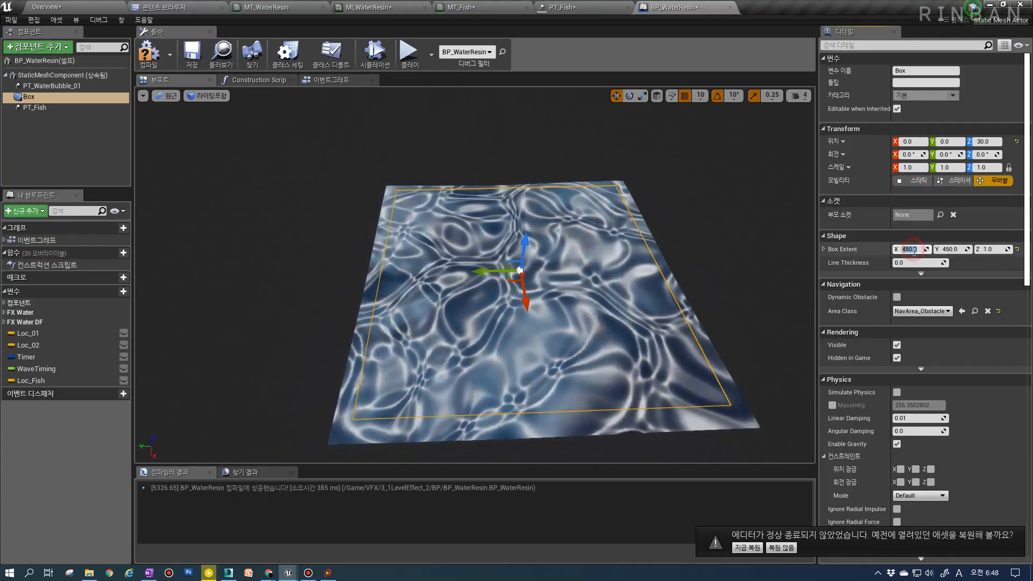
{"action": "type", "text": "400"}
{"action": "key", "text": "Tab"}
{"action": "type", "text": "400"}
{"action": "key", "text": "Return"}
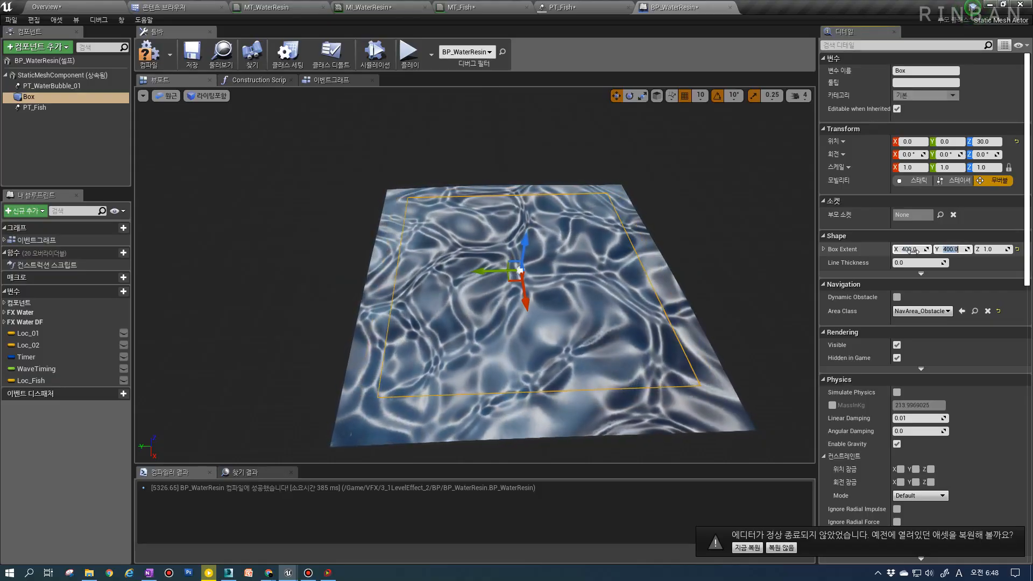
Return the Box component's Z location to 0, and compile and save BP_WaterResin
{"action": "left_click", "coordinate": [985, 141]}
{"action": "type", "text": "0"}
{"action": "key", "text": "Return"}
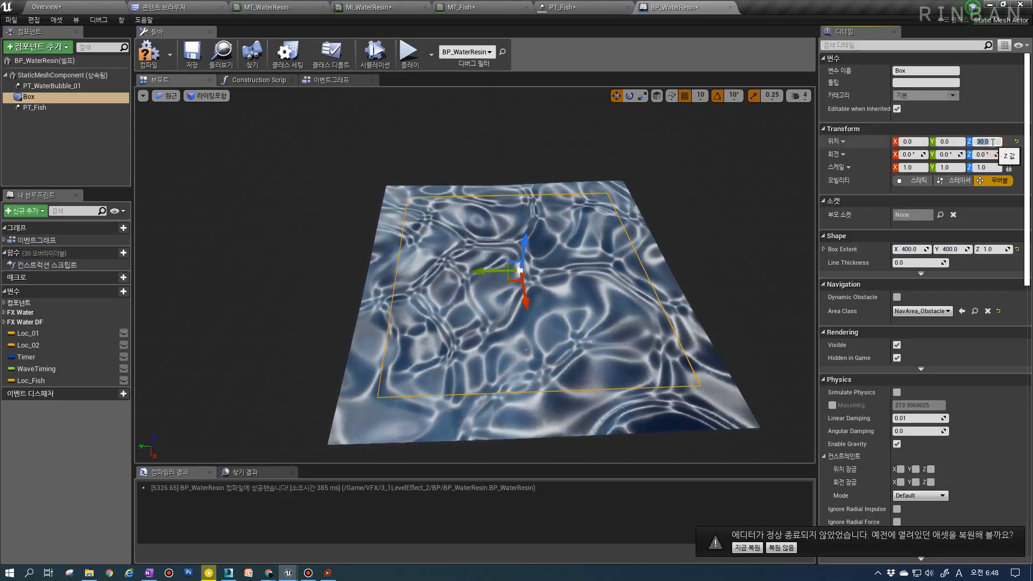
{"action": "middle_click_drag", "start_coordinate": [484, 269], "coordinate": [485, 301]}
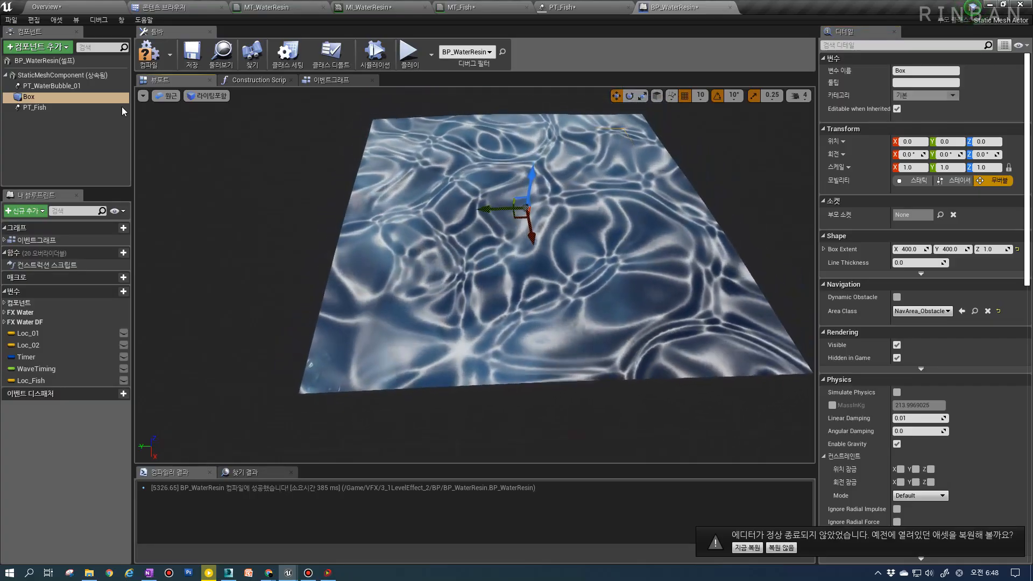
{"action": "left_click", "coordinate": [150, 57]}
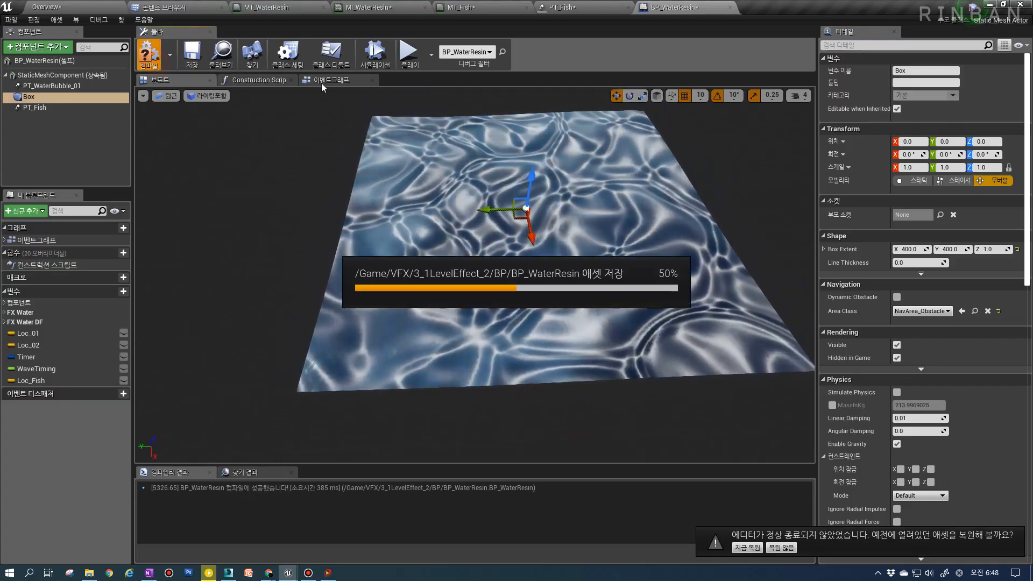
Copy the moving-state Spawn Decal at Location node in the event graph and place the copy beside the fish chain's SetWorldLocation
{"action": "left_click", "coordinate": [331, 80]}
{"action": "scroll", "coordinate": [476, 346], "scroll_direction": "down", "scroll_amount": 1}
{"action": "right_click_drag", "start_coordinate": [476, 346], "coordinate": [568, 339]}
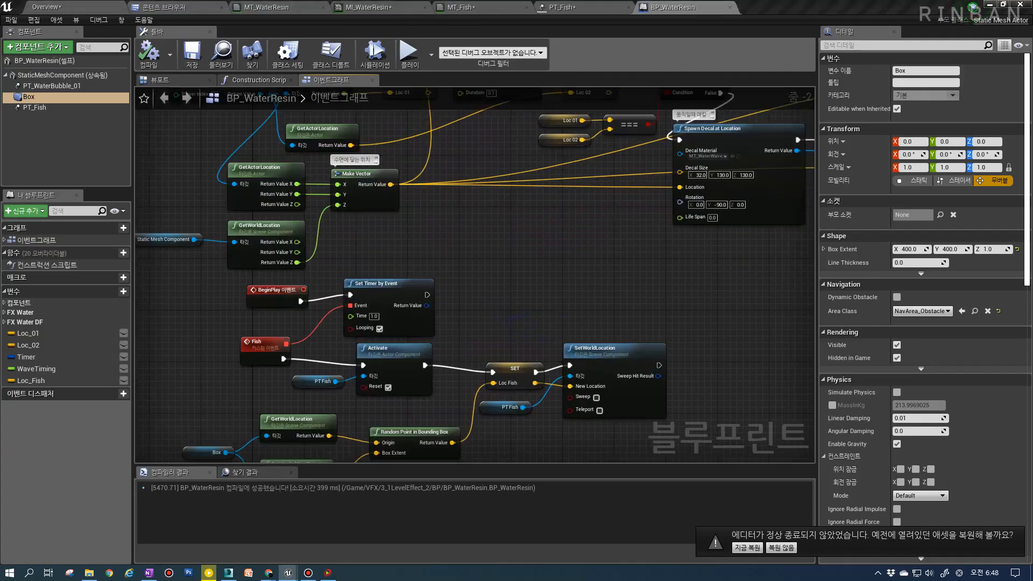
{"action": "right_click_drag", "start_coordinate": [646, 267], "coordinate": [411, 366]}
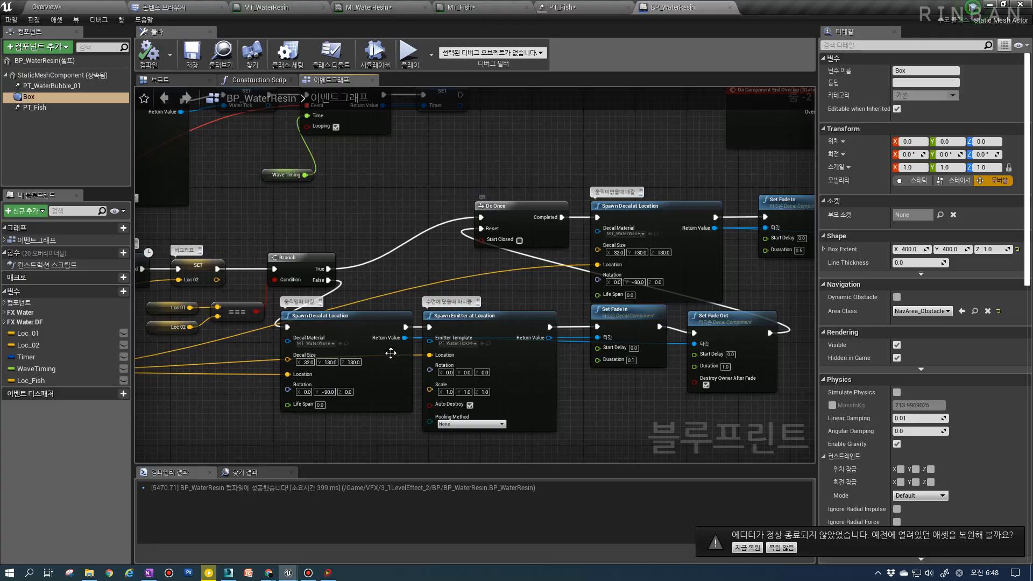
{"action": "right_click_drag", "start_coordinate": [391, 353], "coordinate": [532, 246]}
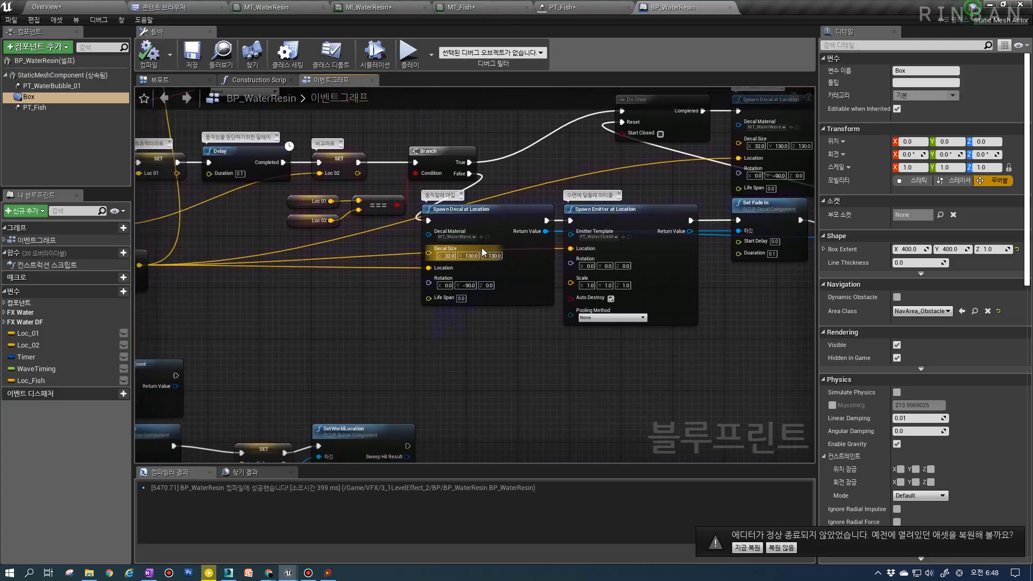
{"action": "left_click", "coordinate": [490, 219]}
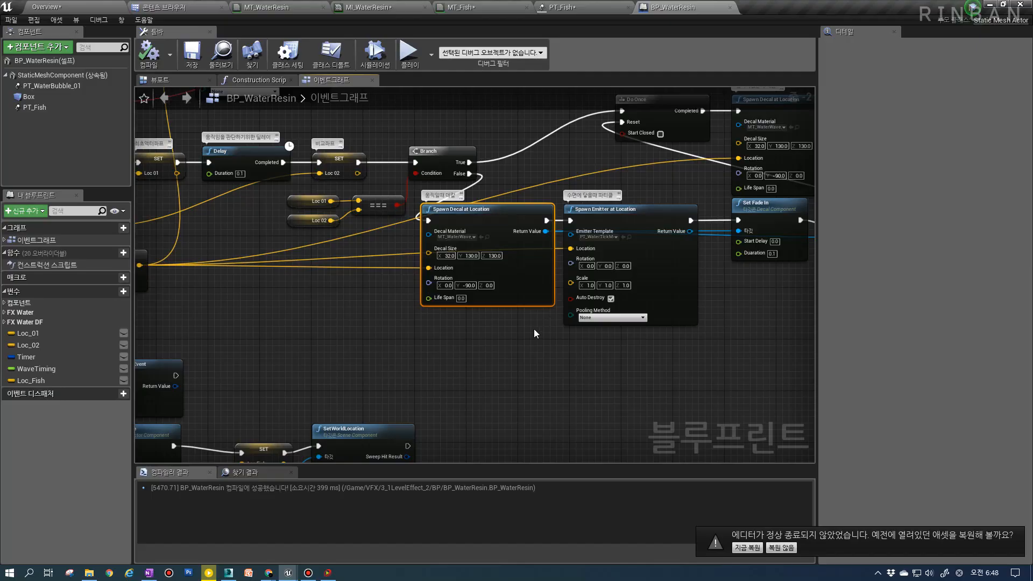
{"action": "right_click_drag", "start_coordinate": [457, 423], "coordinate": [558, 192]}
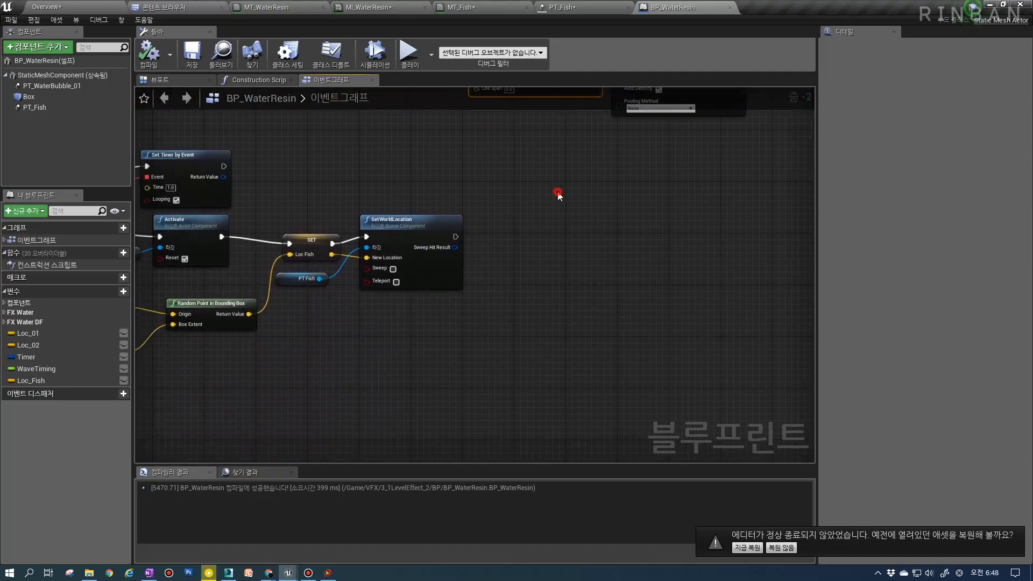
{"action": "key", "text": "ctrl+v"}
{"action": "right_click_drag", "start_coordinate": [642, 177], "coordinate": [643, 276]}
{"action": "scroll", "coordinate": [550, 302], "scroll_direction": "up", "scroll_amount": 2}
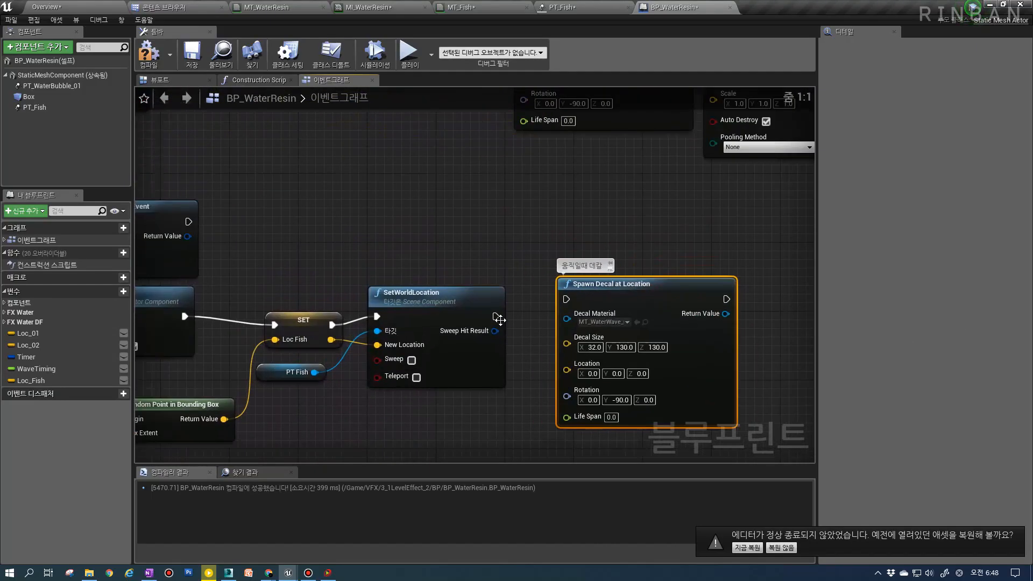
Connect SetWorldLocation's execution output to the copied Spawn Decal at Location, comment it 물파장 데칼, and align it with the chain
{"action": "left_click_drag", "start_coordinate": [569, 303], "coordinate": [567, 299]}
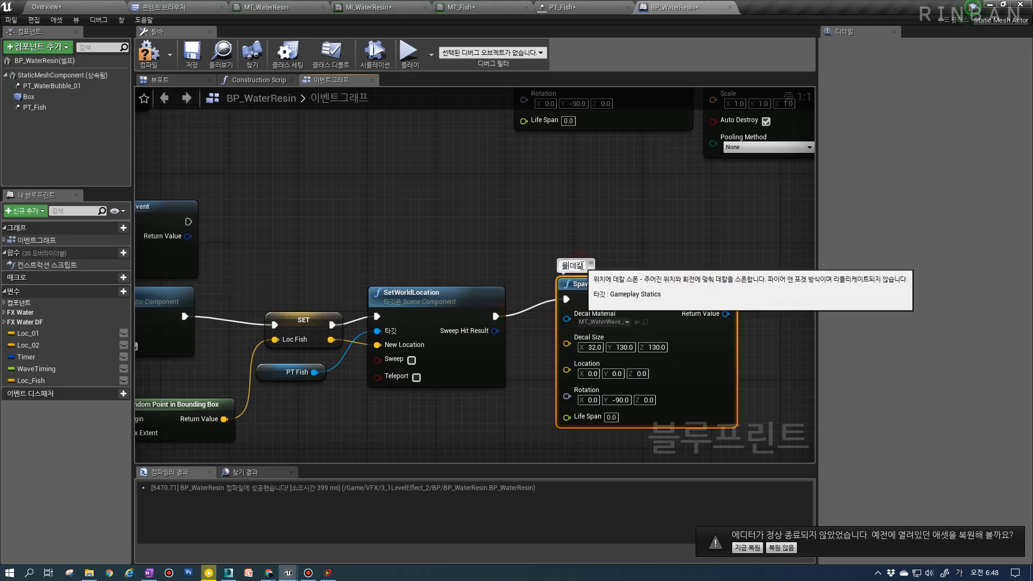
{"action": "right_click", "coordinate": [573, 260]}
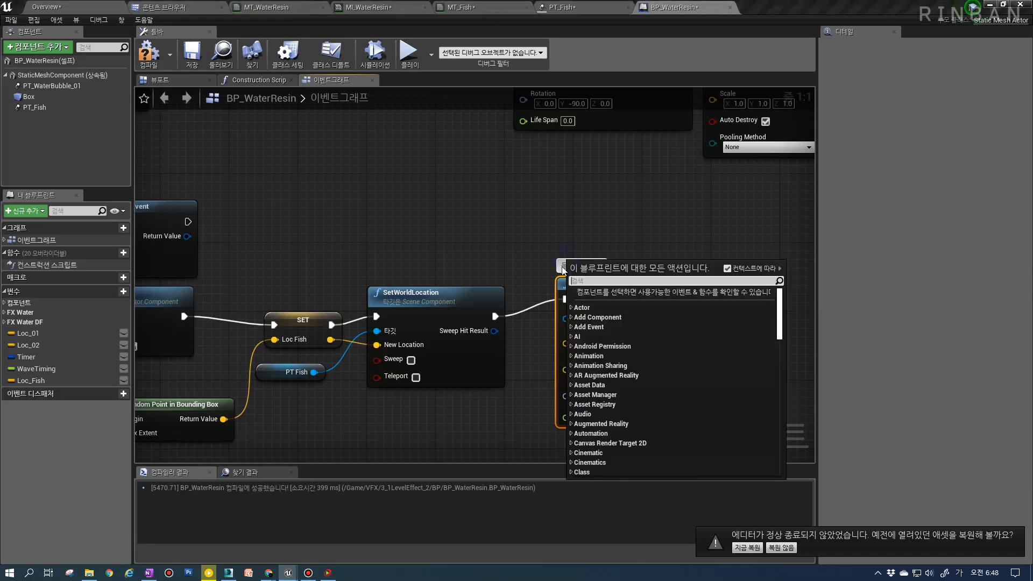
{"action": "right_click", "coordinate": [516, 259]}
{"action": "left_click", "coordinate": [660, 246]}
{"action": "left_click_drag", "start_coordinate": [664, 284], "coordinate": [647, 302]}
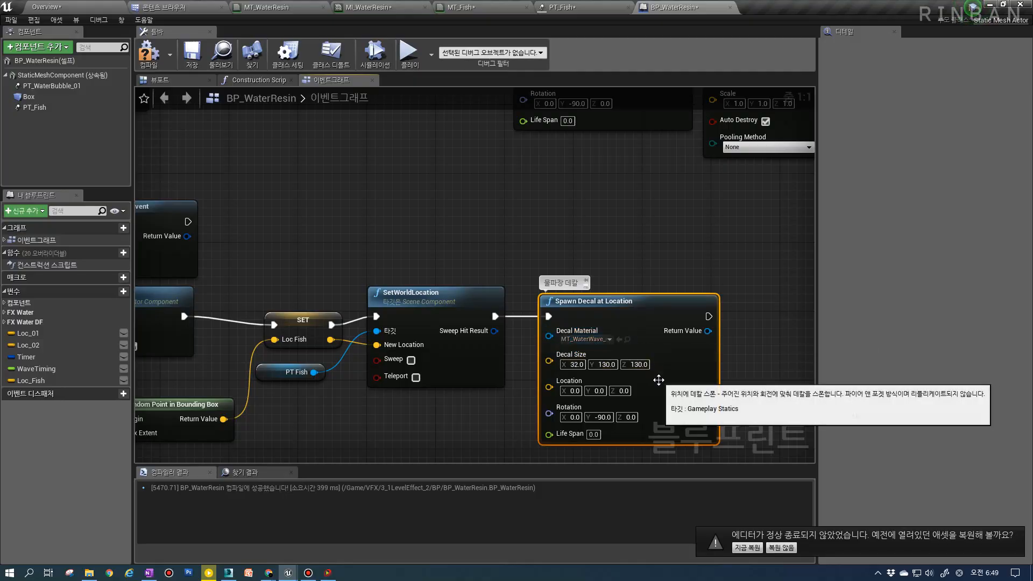
Feed the Loc_Fish variable into the Location input of the fish chain's Spawn Decal at Location
{"action": "right_click_drag", "start_coordinate": [651, 391], "coordinate": [746, 348]}
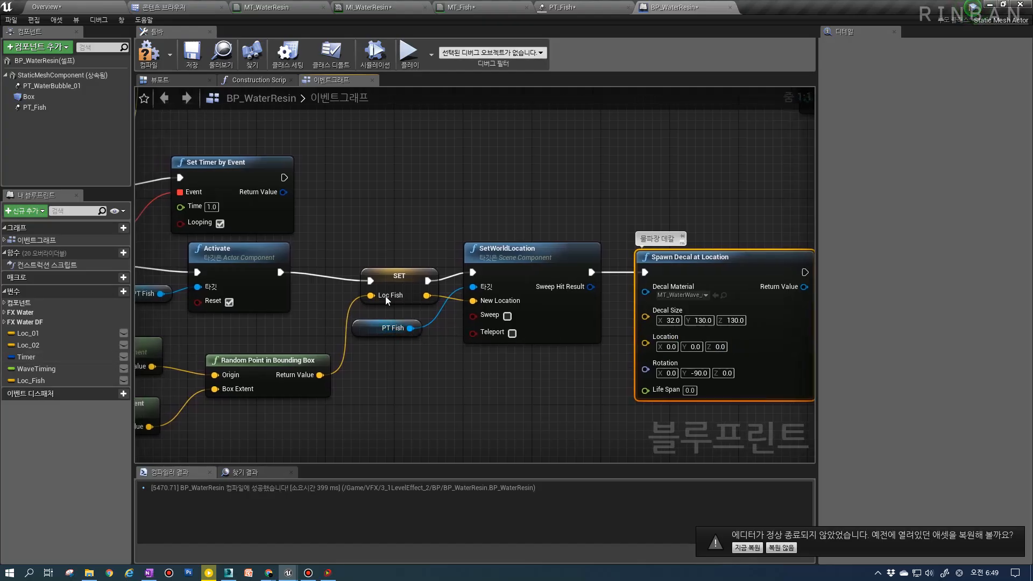
{"action": "left_click_drag", "start_coordinate": [29, 382], "coordinate": [648, 325]}
{"action": "left_click", "coordinate": [541, 375]}
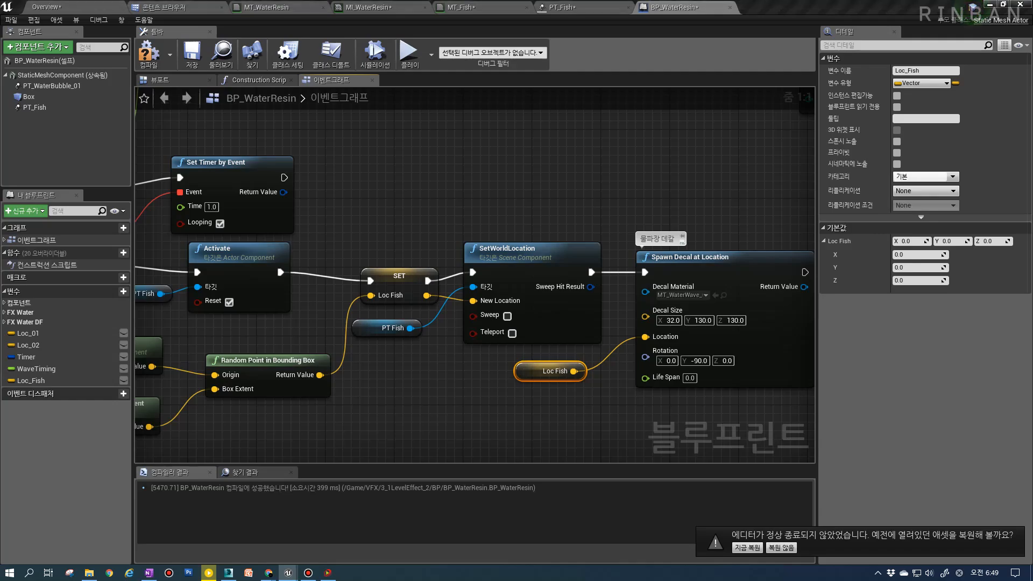
Copy the Set Fade In and Set Fade Out nodes to the fish chain and connect them to its decal's execution output and Return Value
{"action": "scroll", "coordinate": [633, 290], "scroll_direction": "down", "scroll_amount": 2}
{"action": "right_click_drag", "start_coordinate": [632, 291], "coordinate": [468, 374]}
{"action": "right_click_drag", "start_coordinate": [692, 212], "coordinate": [608, 266]}
{"action": "left_click_drag", "start_coordinate": [608, 266], "coordinate": [629, 275]}
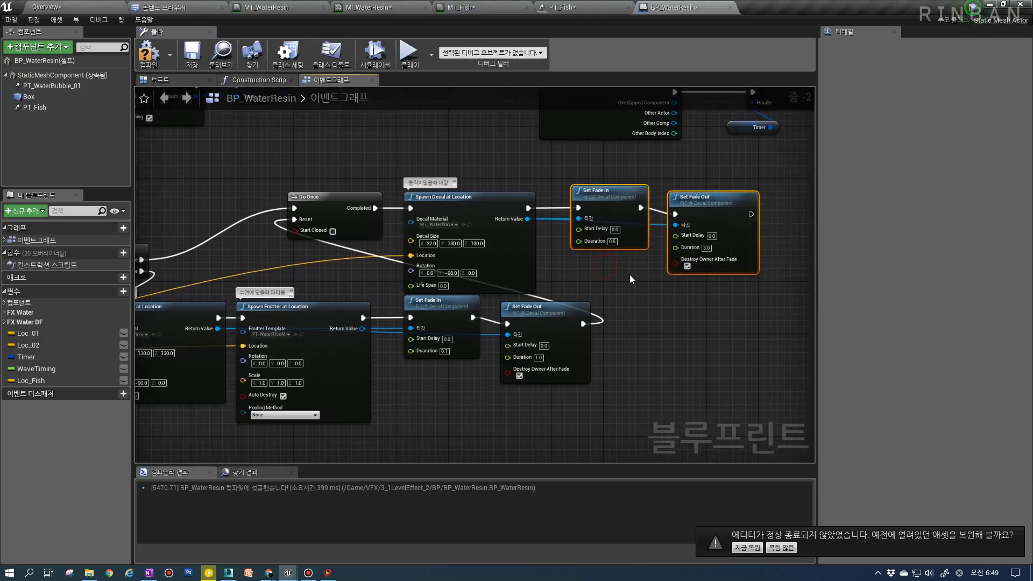
{"action": "right_click_drag", "start_coordinate": [618, 280], "coordinate": [861, 6]}
{"action": "key", "text": "ctrl+v"}
{"action": "scroll", "coordinate": [516, 231], "scroll_direction": "up", "scroll_amount": 2}
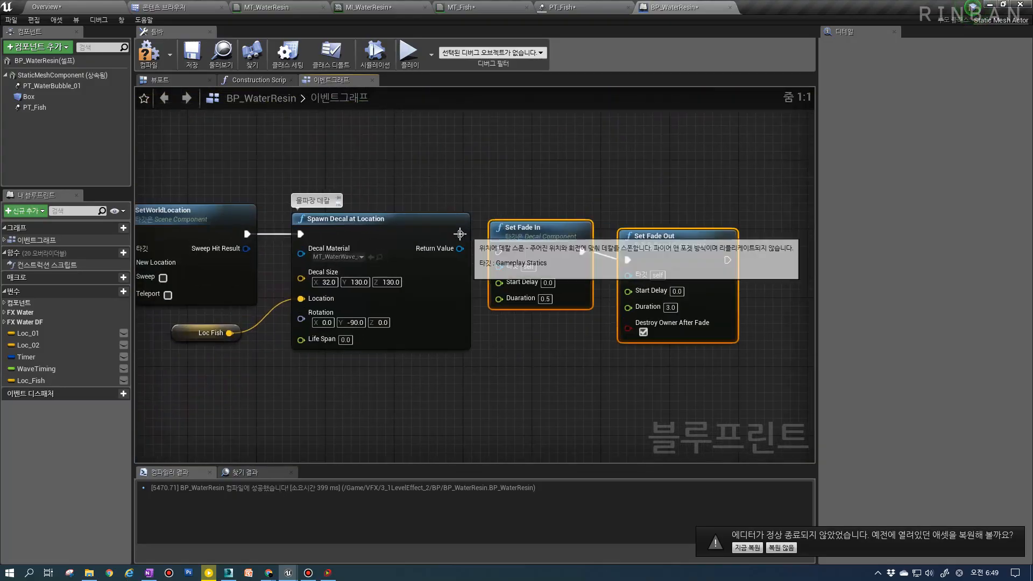
{"action": "left_click_drag", "start_coordinate": [460, 234], "coordinate": [506, 267]}
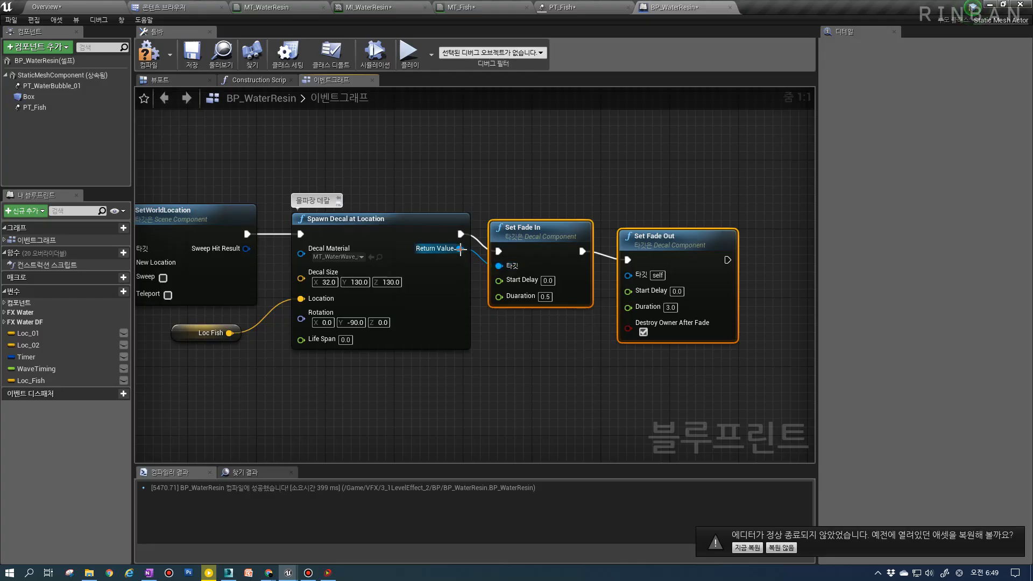
{"action": "left_click_drag", "start_coordinate": [670, 244], "coordinate": [678, 210]}
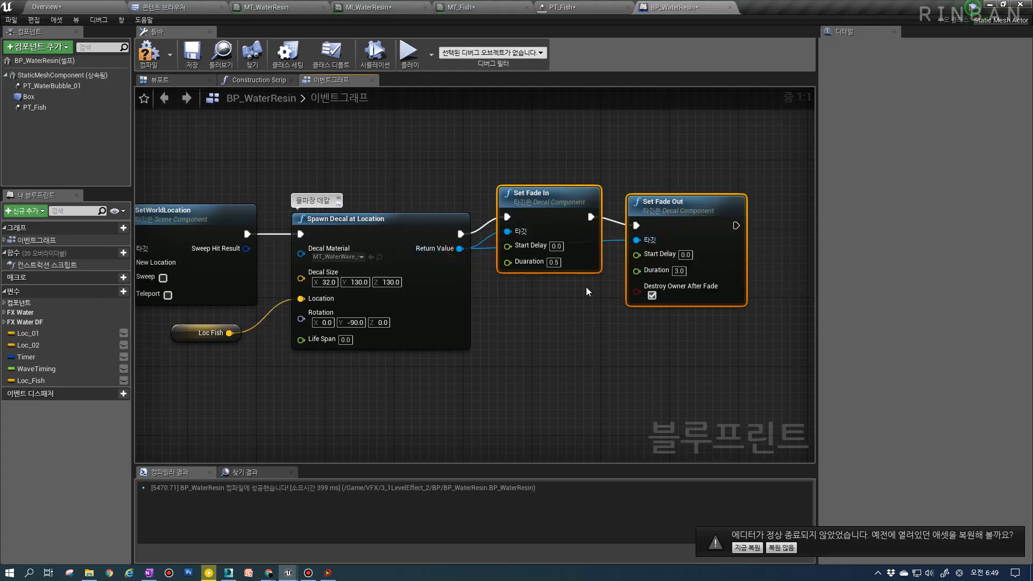
Set the fish decal's Set Fade Out duration to 2.0 and its Set Fade In duration to 0.3
{"action": "right_click_drag", "start_coordinate": [545, 302], "coordinate": [570, 302]}
{"action": "scroll", "coordinate": [568, 300], "scroll_direction": "down", "scroll_amount": 1}
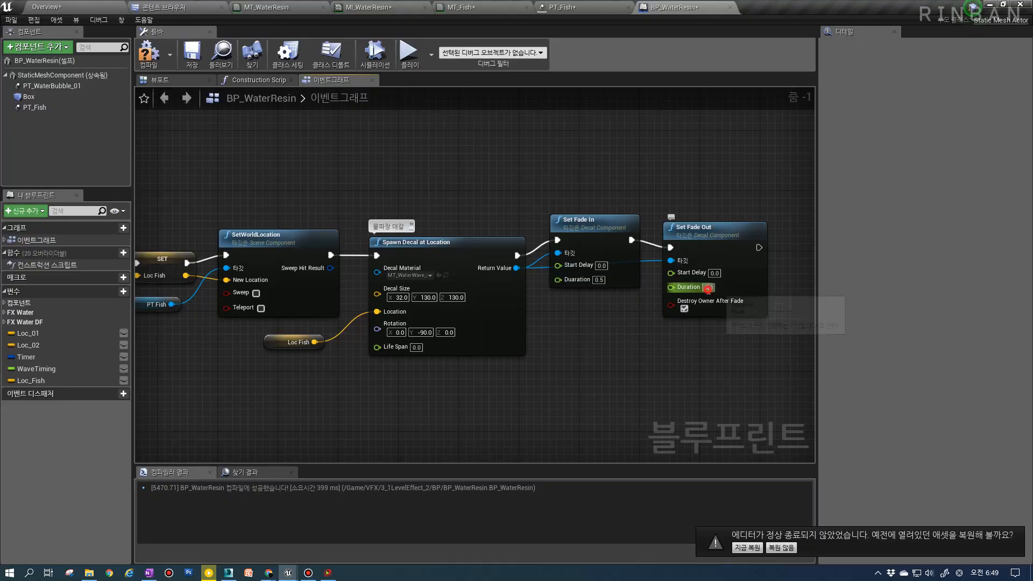
{"action": "type", "text": "2"}
{"action": "key", "text": "Return"}
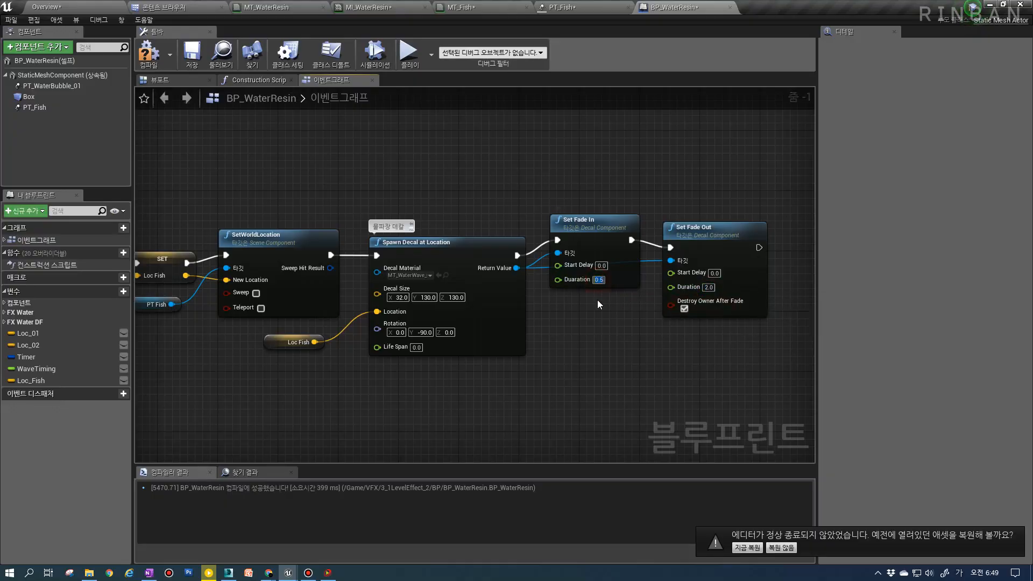
{"action": "scroll", "coordinate": [598, 312], "scroll_direction": "down", "scroll_amount": 2}
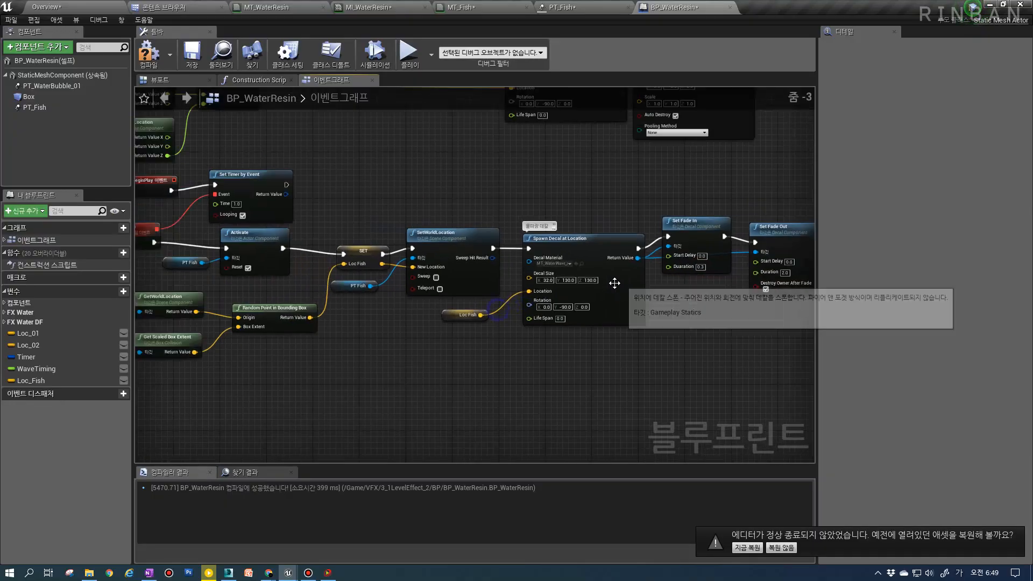
Inspect the PT_Fish component's details and the Spawn Decal at Location settings in the fish chain
{"action": "right_click_drag", "start_coordinate": [464, 355], "coordinate": [549, 357]}
{"action": "scroll", "coordinate": [570, 254], "scroll_direction": "up", "scroll_amount": 3}
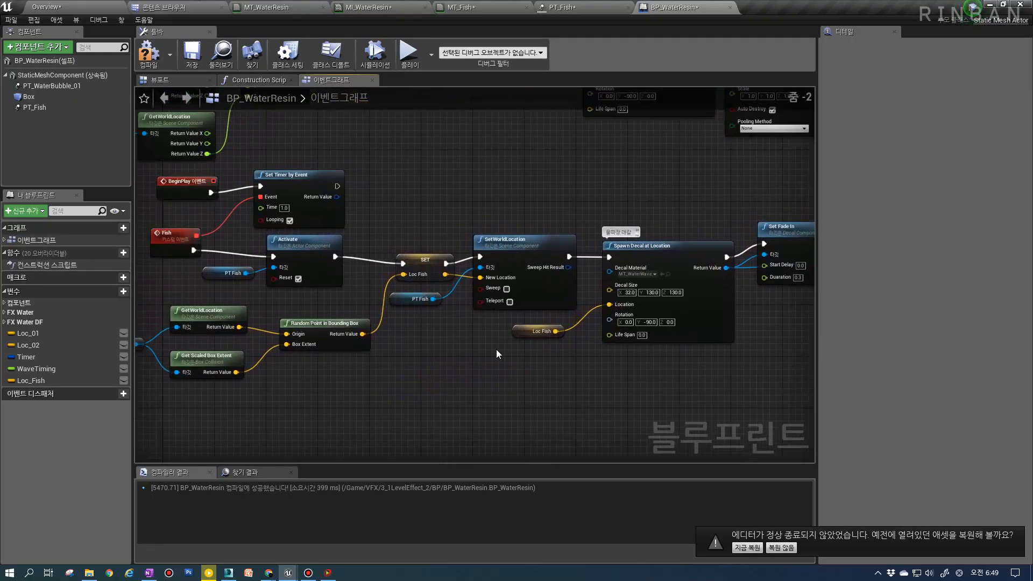
{"action": "left_click", "coordinate": [42, 109]}
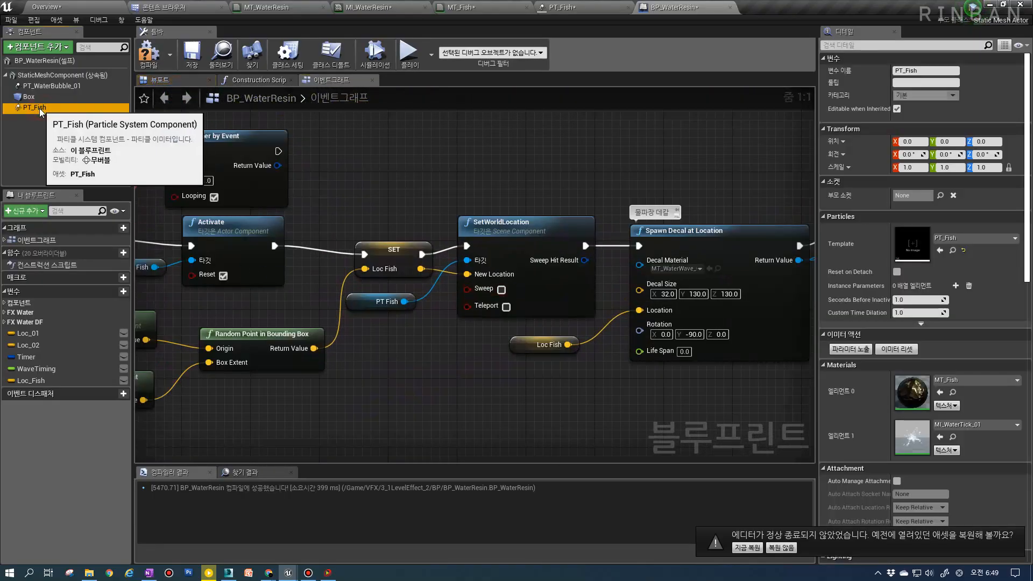
{"action": "right_click_drag", "start_coordinate": [571, 340], "coordinate": [519, 395]}
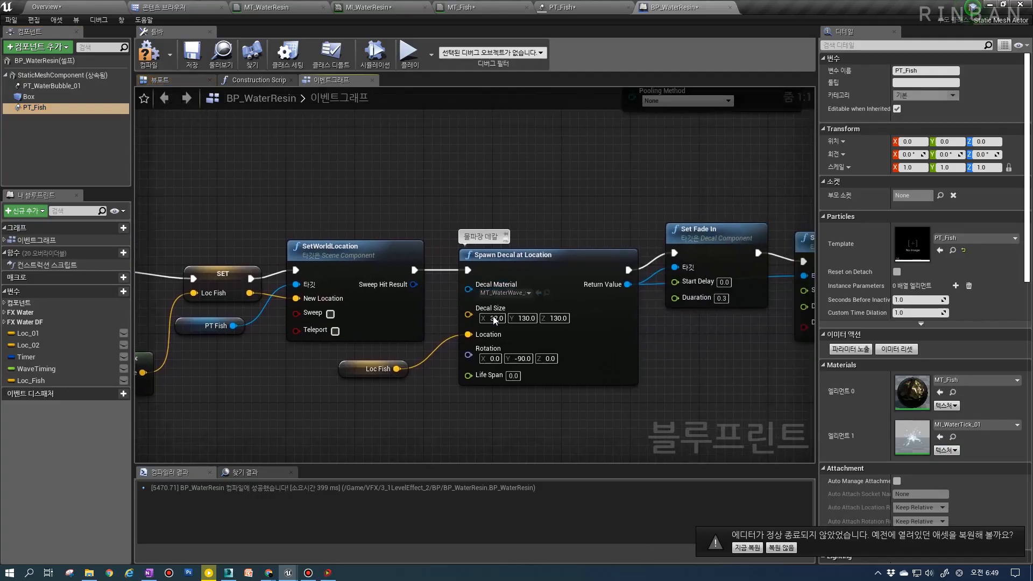
Play-test the Overview level to check the fish and its ripple decals, and review the fish chain in BP_WaterResin
{"action": "left_click", "coordinate": [48, 7]}
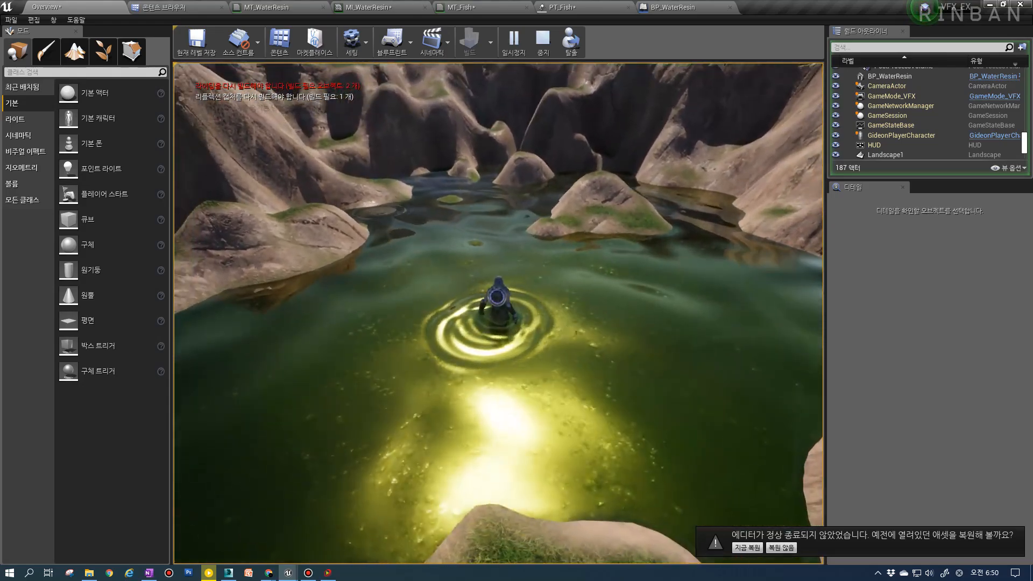
{"action": "key", "text": "Escape"}
{"action": "left_click", "coordinate": [694, 7]}
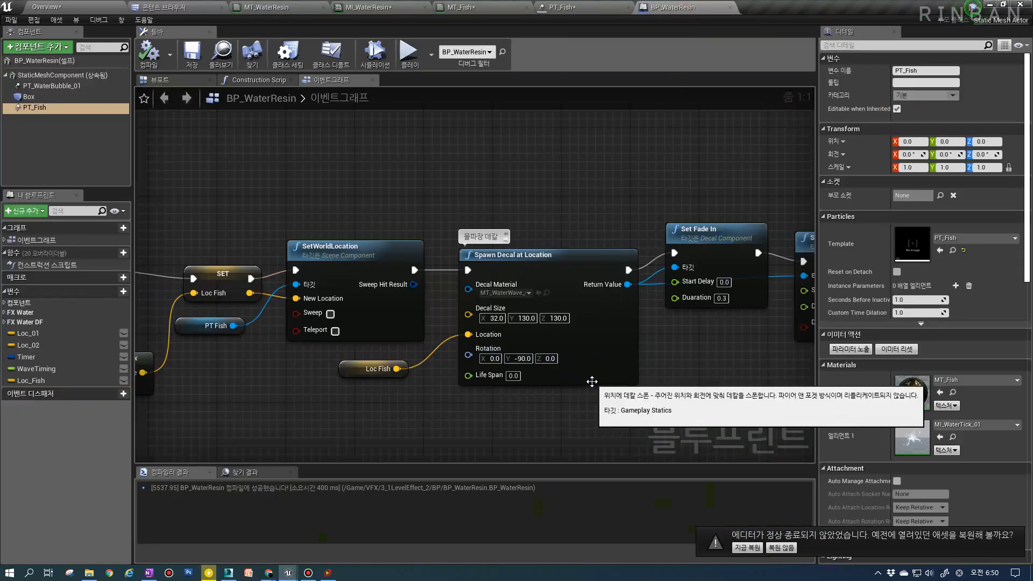
{"action": "scroll", "coordinate": [592, 382], "scroll_direction": "down", "scroll_amount": 2}
{"action": "scroll", "coordinate": [575, 378], "scroll_direction": "down", "scroll_amount": 2}
{"action": "right_click_drag", "start_coordinate": [575, 378], "coordinate": [404, 266]}
{"action": "scroll", "coordinate": [511, 323], "scroll_direction": "up", "scroll_amount": 1}
{"action": "scroll", "coordinate": [439, 265], "scroll_direction": "up", "scroll_amount": 1}
In PT_Fish, set the Watertick emitter's Initial Size to Max X 300 and Min X 100
{"action": "left_click", "coordinate": [480, 7]}
{"action": "left_click", "coordinate": [562, 7]}
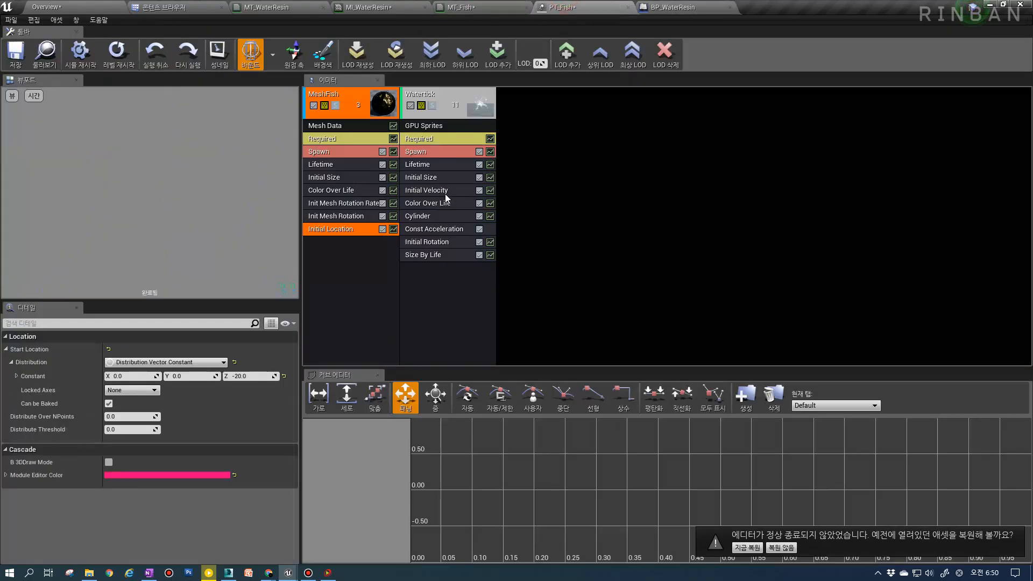
{"action": "left_click", "coordinate": [430, 151]}
{"action": "scroll", "coordinate": [161, 431], "scroll_direction": "down", "scroll_amount": 3}
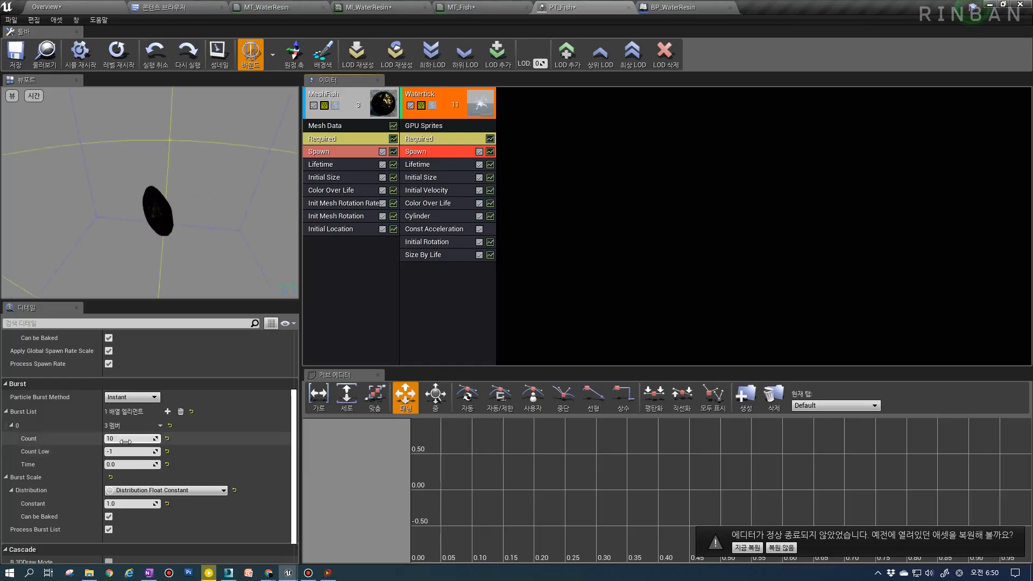
{"action": "left_click", "coordinate": [425, 177]}
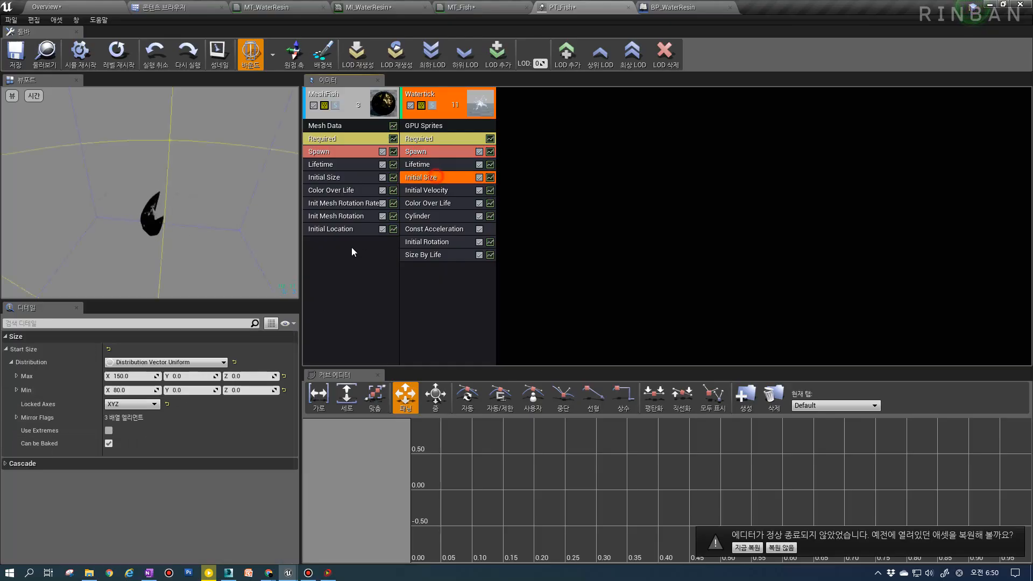
{"action": "type", "text": "500"}
{"action": "left_click", "coordinate": [136, 391]}
{"action": "type", "text": "2"}
{"action": "left_click", "coordinate": [129, 375]}
{"action": "type", "text": "300"}
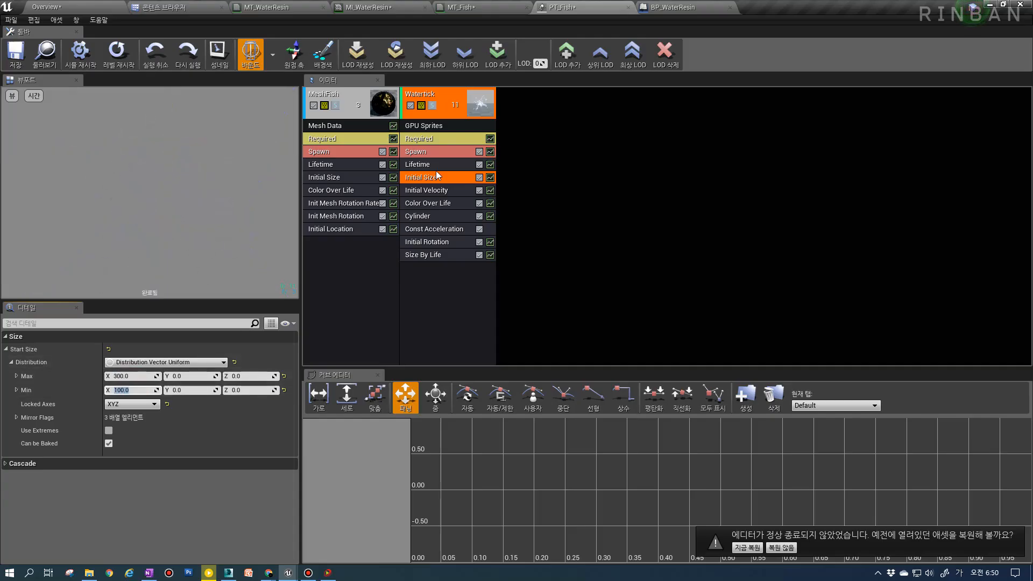
Set the Count of the Watertick emitter's first burst entry to 3
{"action": "left_click", "coordinate": [420, 151]}
{"action": "scroll", "coordinate": [150, 474], "scroll_direction": "down", "scroll_amount": 5}
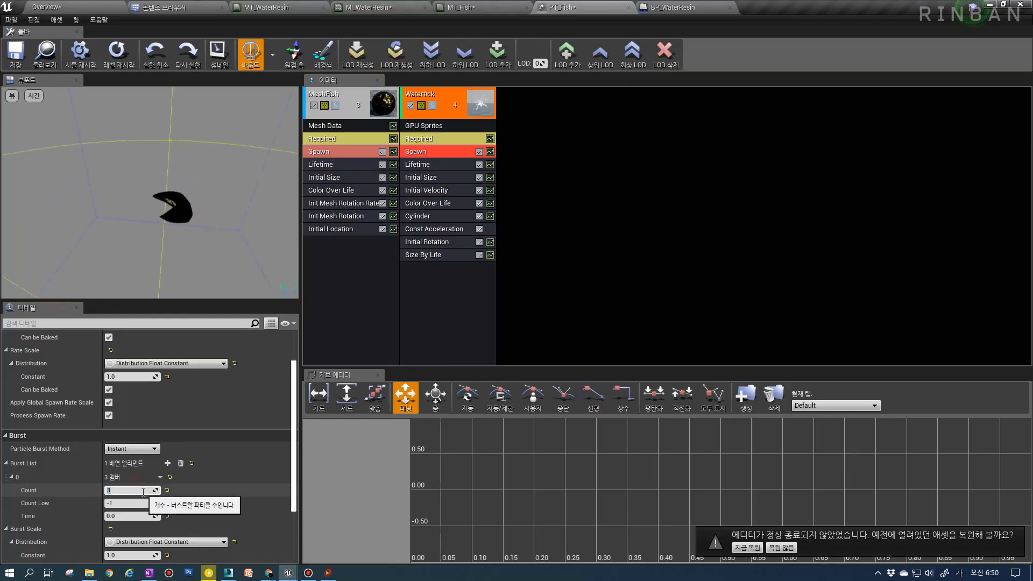
{"action": "scroll", "coordinate": [143, 491], "scroll_direction": "down", "scroll_amount": 2}
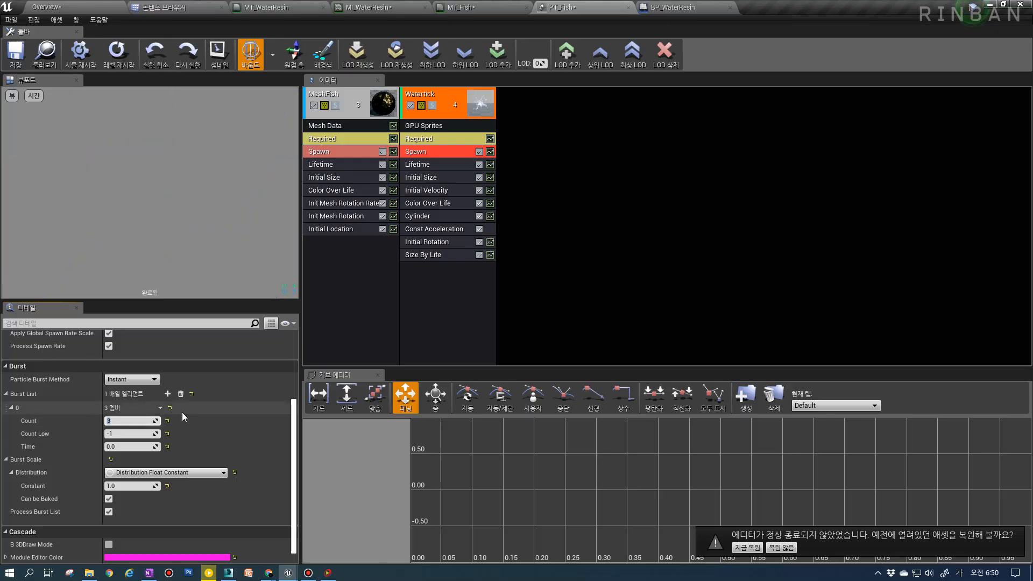
Add a second entry to the Watertick Burst List and set its Time to 0.8
{"action": "left_click", "coordinate": [168, 393]}
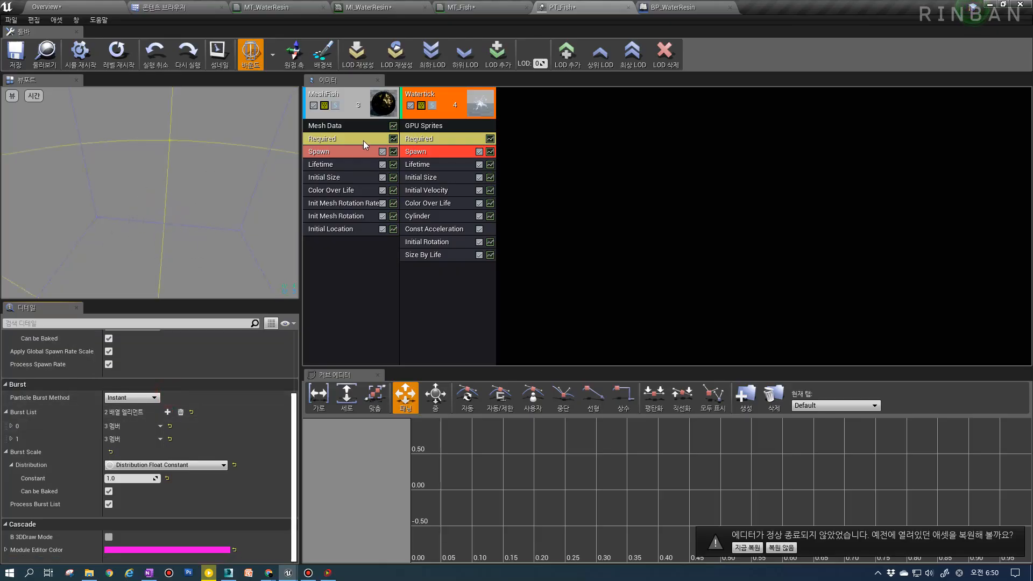
{"action": "left_click", "coordinate": [11, 439]}
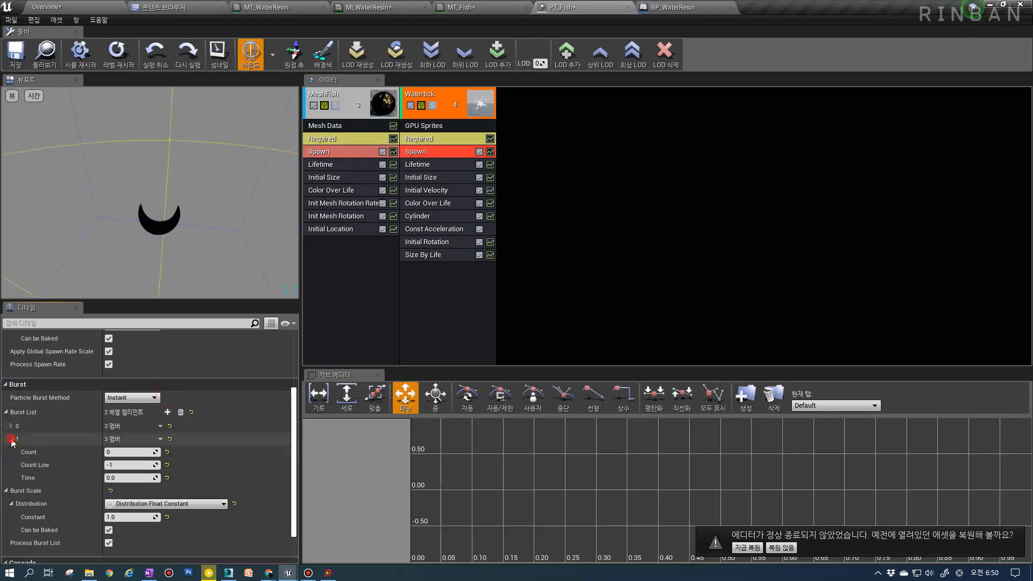
{"action": "left_click", "coordinate": [130, 452]}
{"action": "left_click", "coordinate": [138, 479]}
{"action": "type", "text": ".8"}
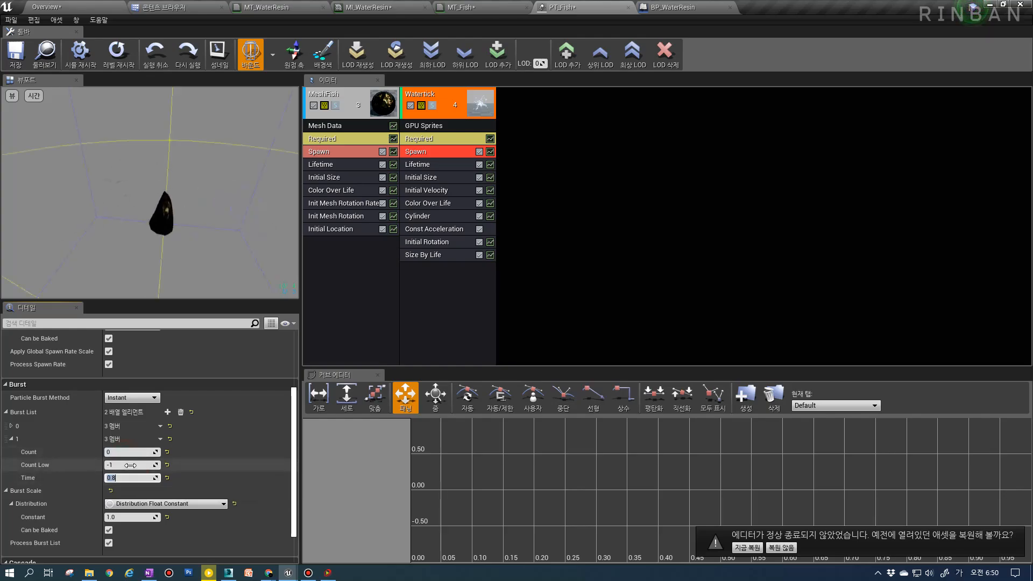
{"action": "key", "text": "Return"}
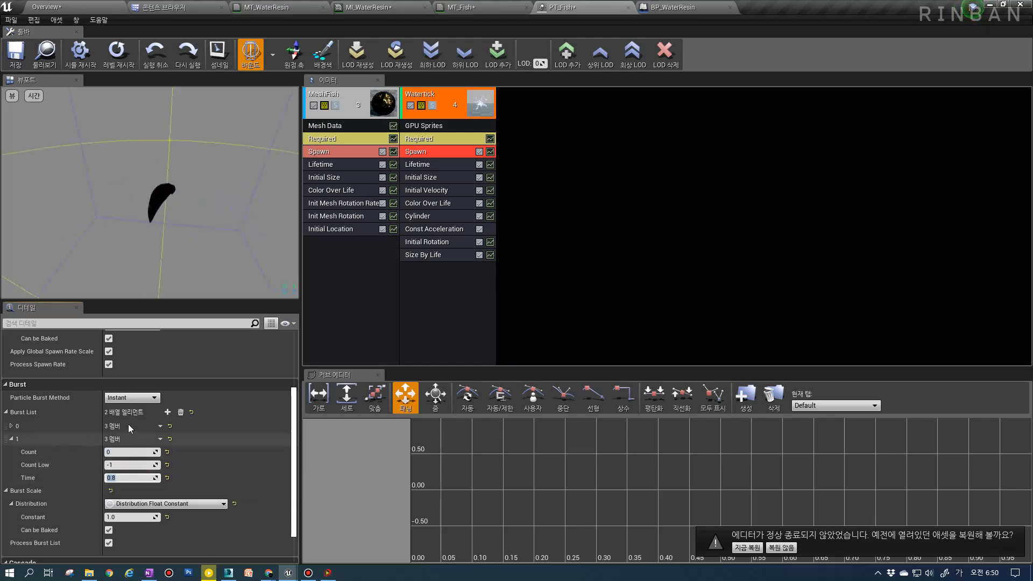
Set the second Watertick burst entry's Count to 3 and its Time to 0.7
{"action": "left_click", "coordinate": [124, 453]}
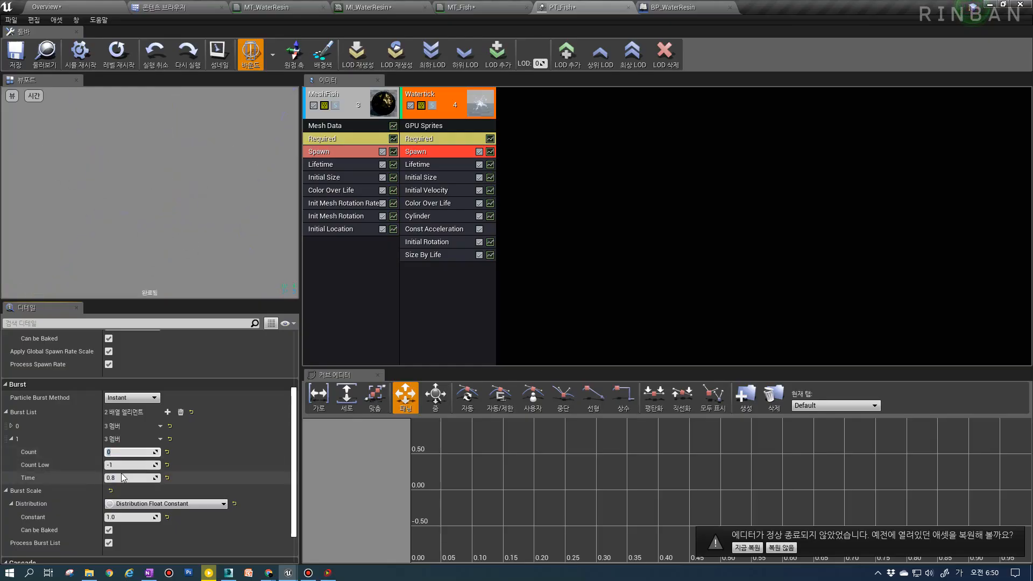
{"action": "left_click", "coordinate": [10, 427]}
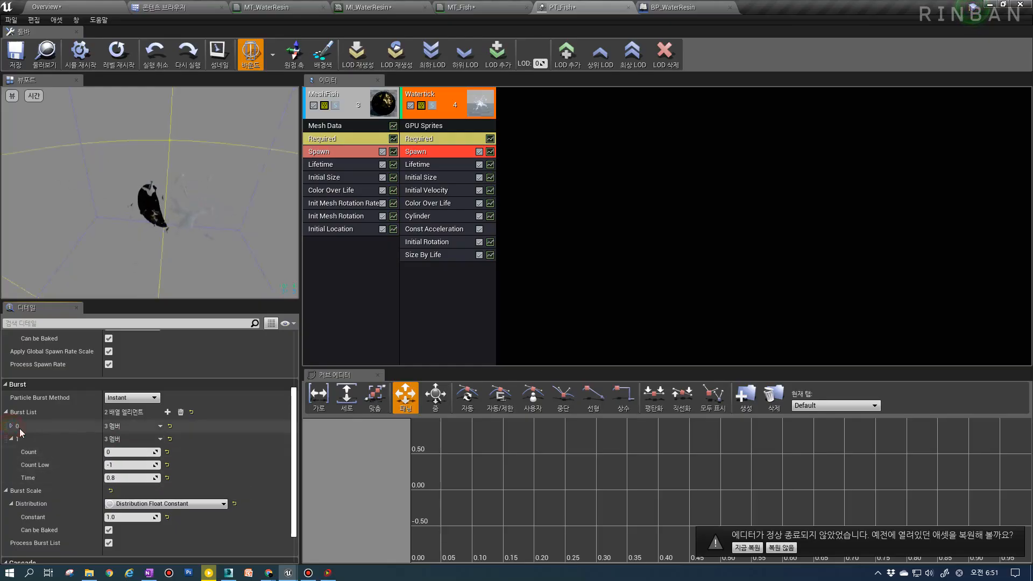
{"action": "scroll", "coordinate": [65, 441], "scroll_direction": "down", "scroll_amount": 2}
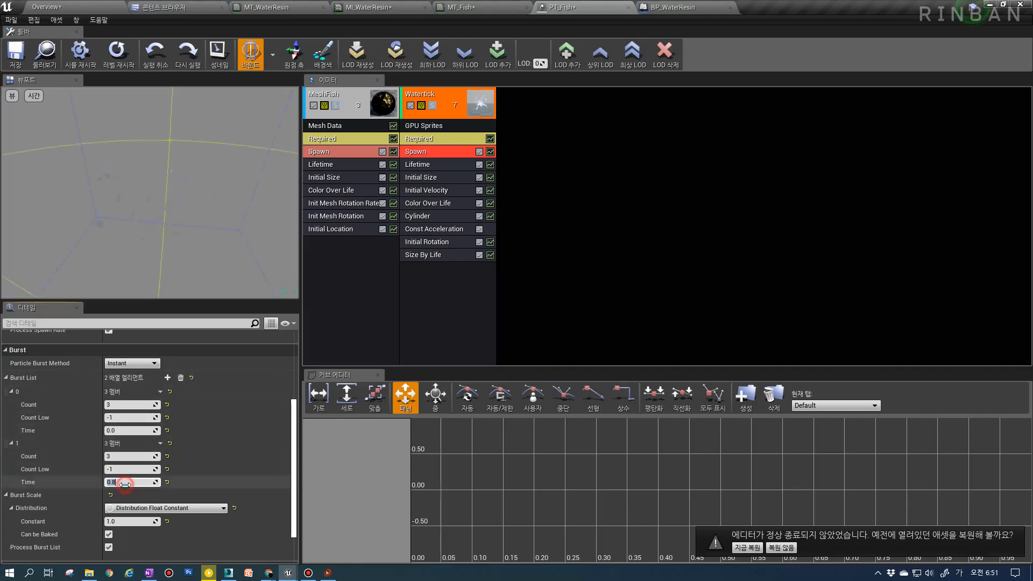
{"action": "type", "text": "0.7"}
{"action": "key", "text": "Return"}
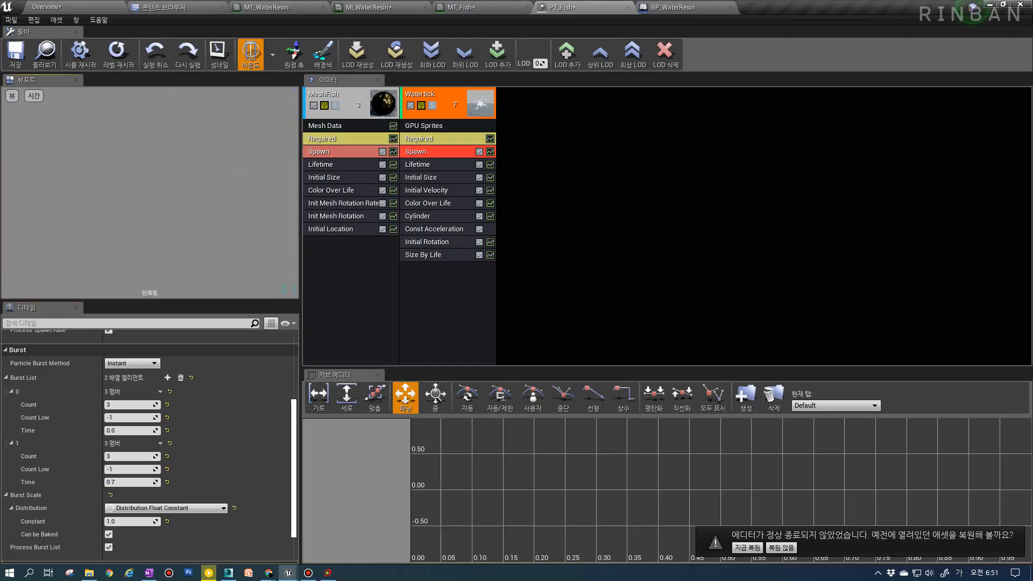
Save the PT_Fish particle system and play-test the Overview level to check the fish with its splash bursts
{"action": "left_click_drag", "start_coordinate": [151, 194], "coordinate": [177, 188]}
{"action": "left_click", "coordinate": [323, 164]}
{"action": "left_click", "coordinate": [333, 204]}
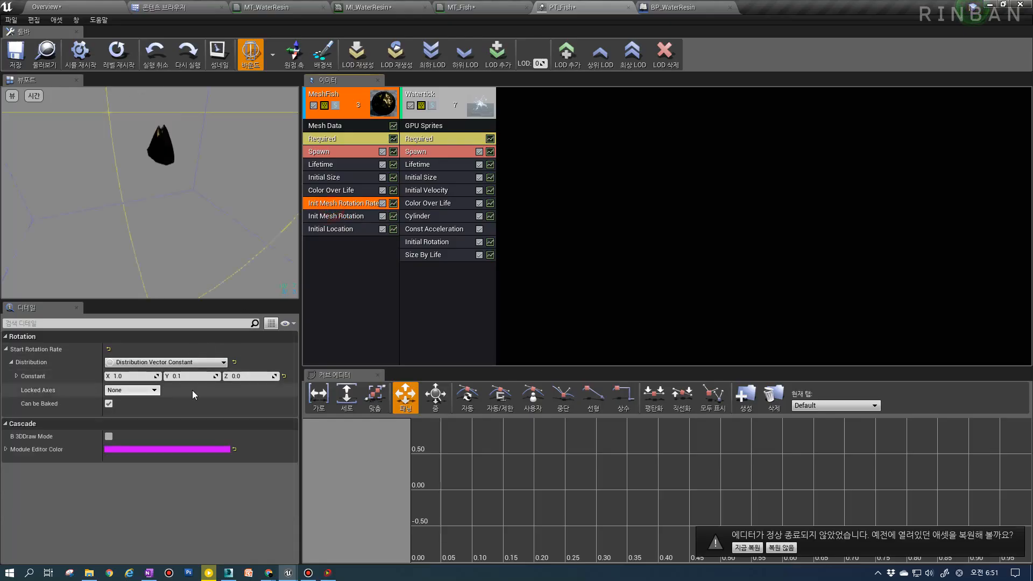
{"action": "left_click", "coordinate": [13, 54]}
{"action": "left_click", "coordinate": [46, 7]}
{"action": "left_click", "coordinate": [507, 43]}
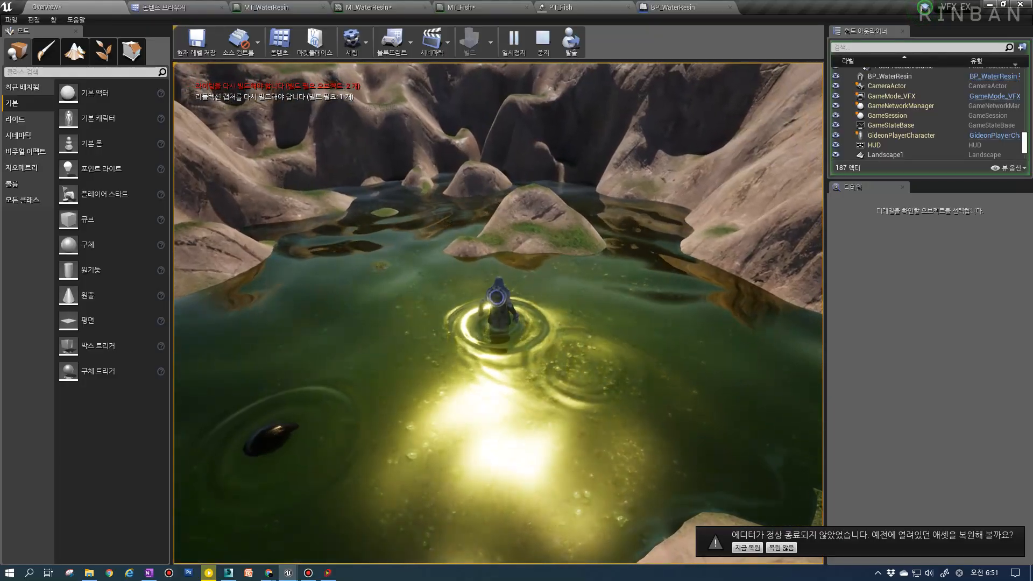
{"action": "key", "text": "Escape"}
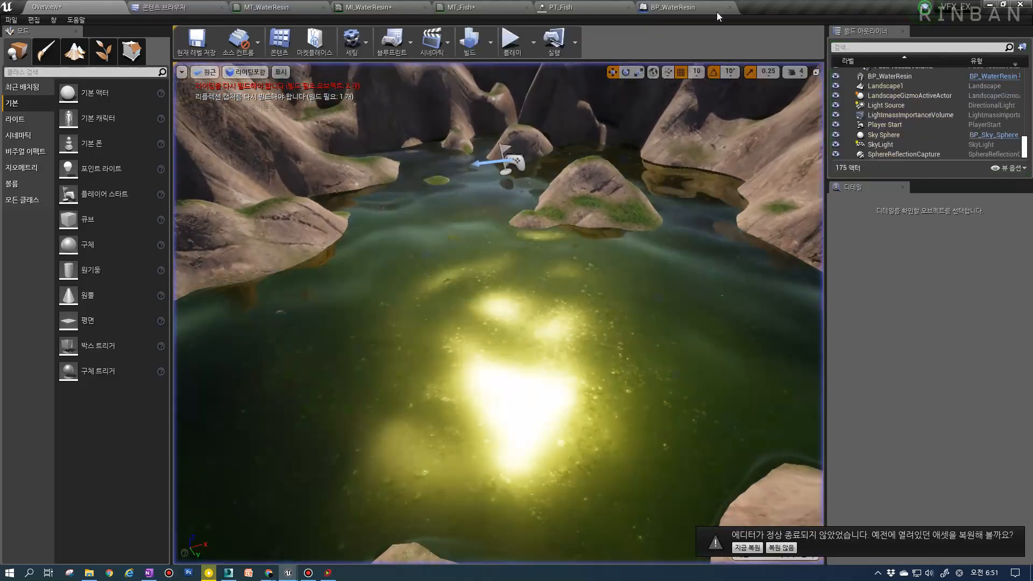
In BP_WaterResin, set the Time of the looping Set Timer by Event node to 2.0
{"action": "left_click", "coordinate": [694, 8]}
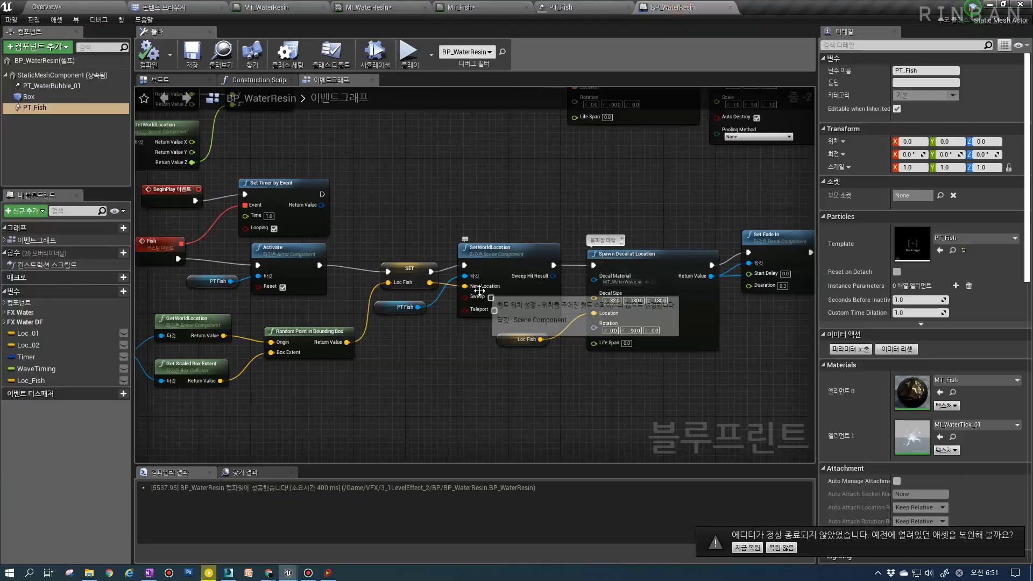
{"action": "right_click_drag", "start_coordinate": [492, 249], "coordinate": [565, 319]}
{"action": "scroll", "coordinate": [520, 302], "scroll_direction": "up", "scroll_amount": 2}
{"action": "left_click", "coordinate": [511, 310]}
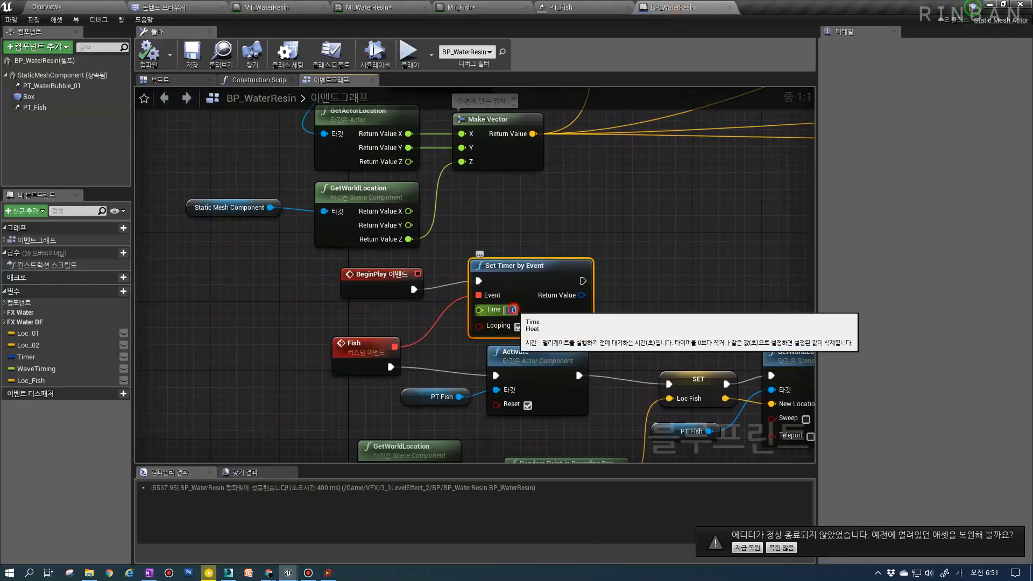
{"action": "right_click_drag", "start_coordinate": [514, 310], "coordinate": [323, 236]}
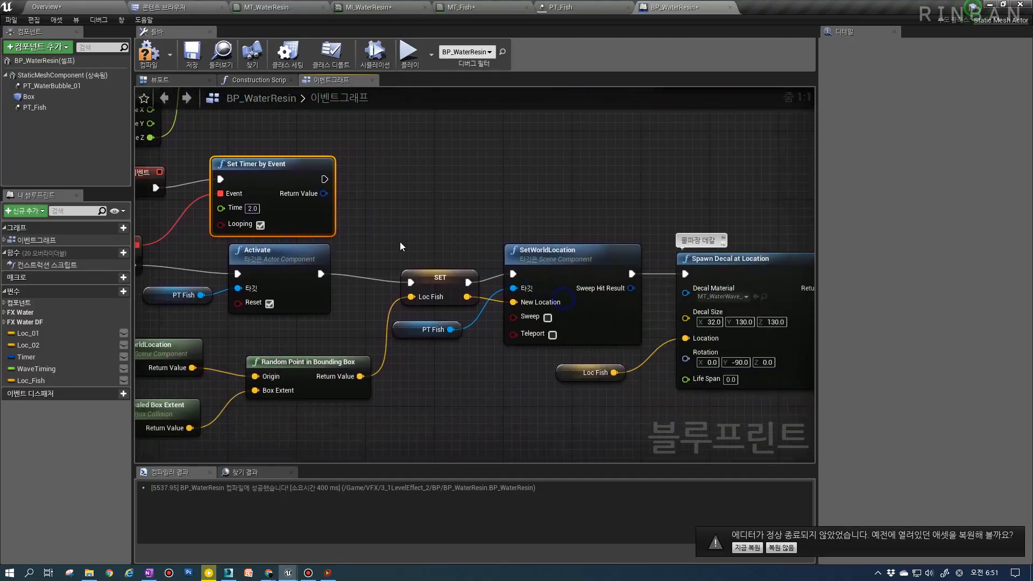
{"action": "scroll", "coordinate": [653, 286], "scroll_direction": "down", "scroll_amount": 2}
{"action": "right_click_drag", "start_coordinate": [652, 286], "coordinate": [558, 286]}
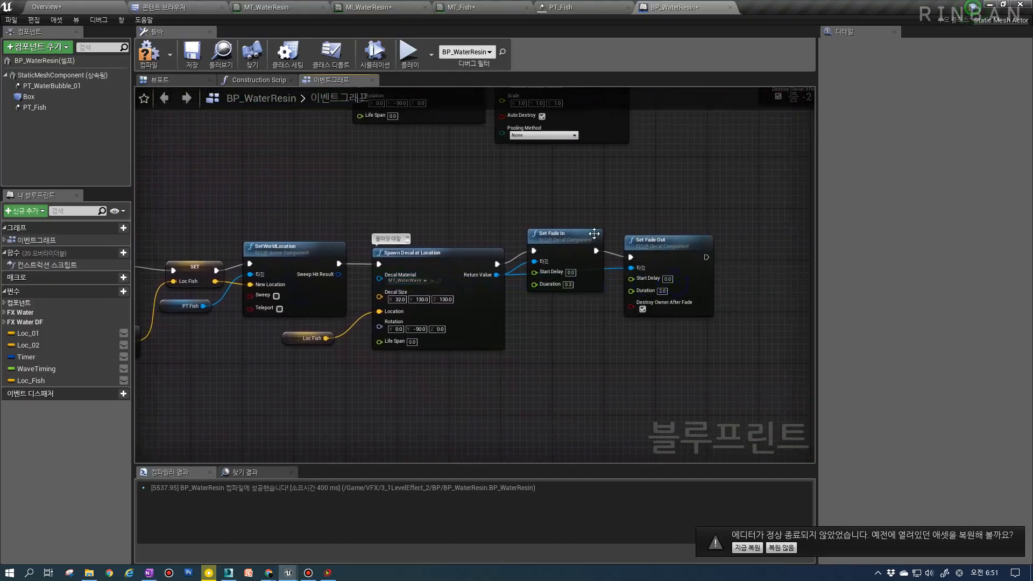
Turn off Use Local Space in the Required module of PT_Fish's Watertick emitter
{"action": "left_click", "coordinate": [581, 5]}
{"action": "left_click", "coordinate": [474, 135]}
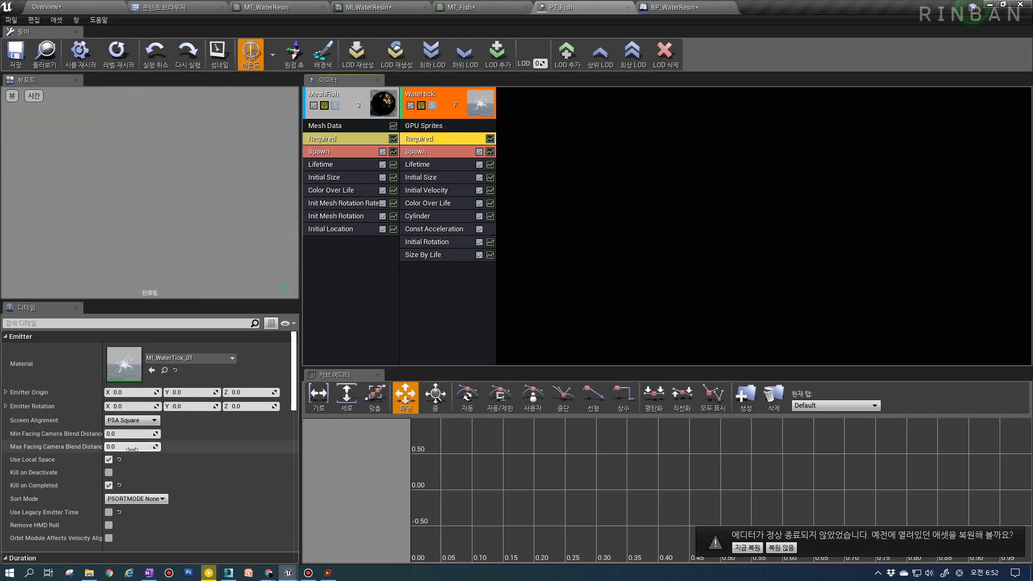
{"action": "left_click", "coordinate": [109, 460]}
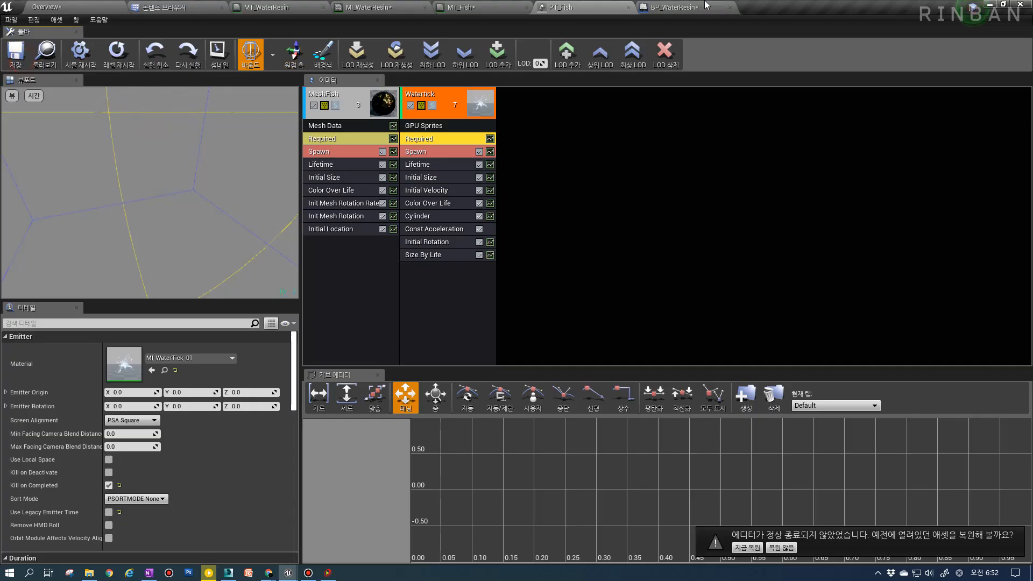
Tidy the BP_WaterResin graph by slightly repositioning the BeginPlay, Set Timer by Event and Activate nodes
{"action": "left_click", "coordinate": [675, 7]}
{"action": "scroll", "coordinate": [595, 215], "scroll_direction": "down", "scroll_amount": 3}
{"action": "right_click_drag", "start_coordinate": [524, 344], "coordinate": [565, 341]}
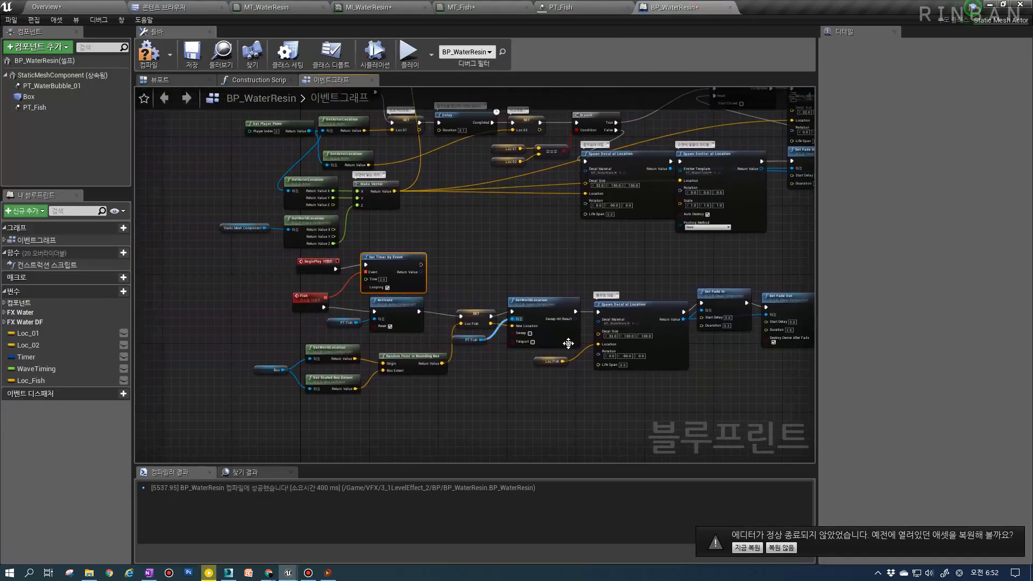
{"action": "scroll", "coordinate": [386, 337], "scroll_direction": "up", "scroll_amount": 2}
{"action": "scroll", "coordinate": [385, 337], "scroll_direction": "up", "scroll_amount": 1}
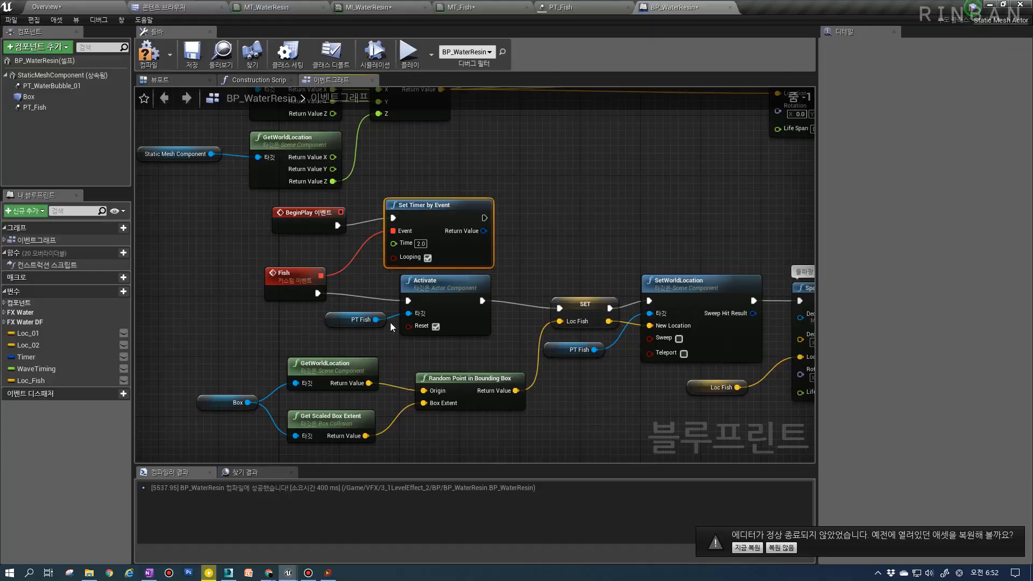
{"action": "left_click_drag", "start_coordinate": [323, 214], "coordinate": [315, 220]}
{"action": "left_click_drag", "start_coordinate": [418, 210], "coordinate": [426, 218]}
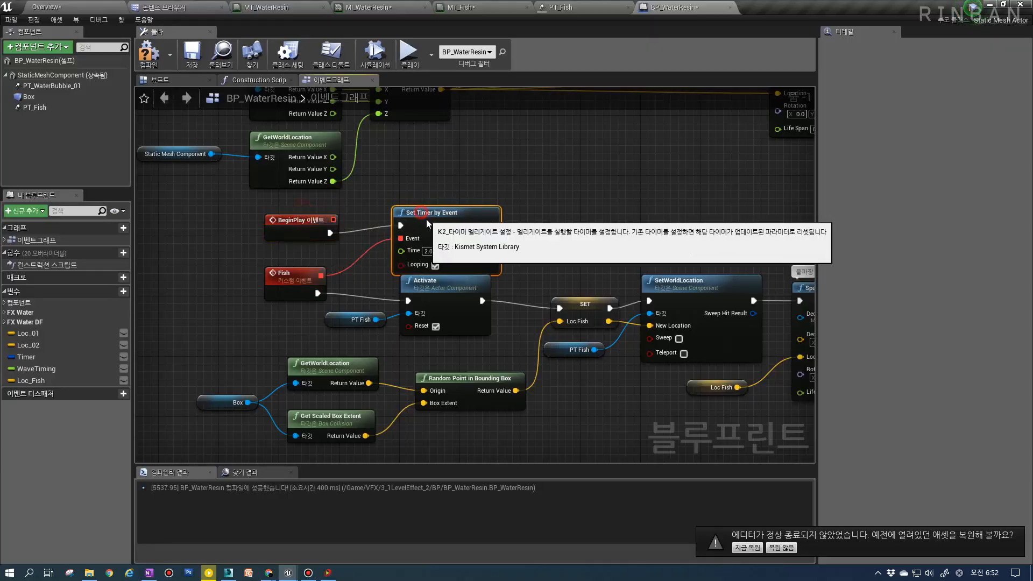
{"action": "left_click_drag", "start_coordinate": [424, 293], "coordinate": [425, 300]}
Review the PT_Fish component's details, the Set Timer by Event node and the Watertick emitter settings
{"action": "left_click", "coordinate": [35, 108]}
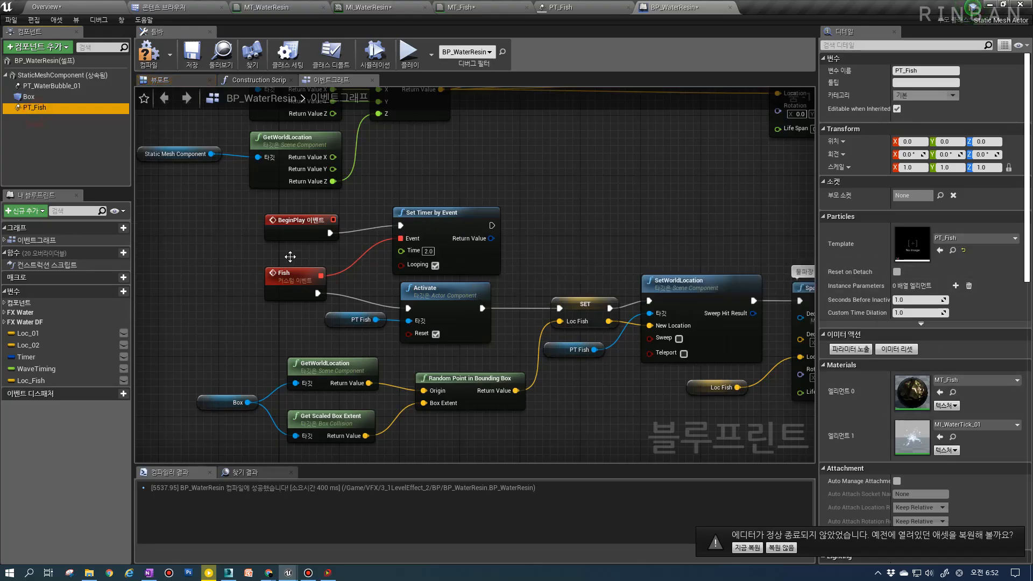
{"action": "left_click", "coordinate": [46, 106]}
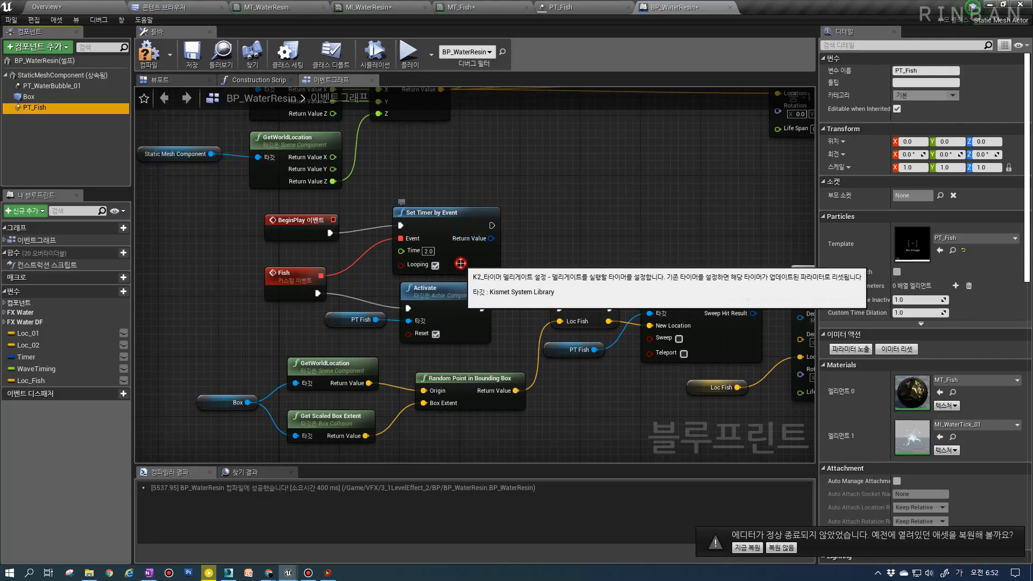
{"action": "left_click", "coordinate": [437, 261]}
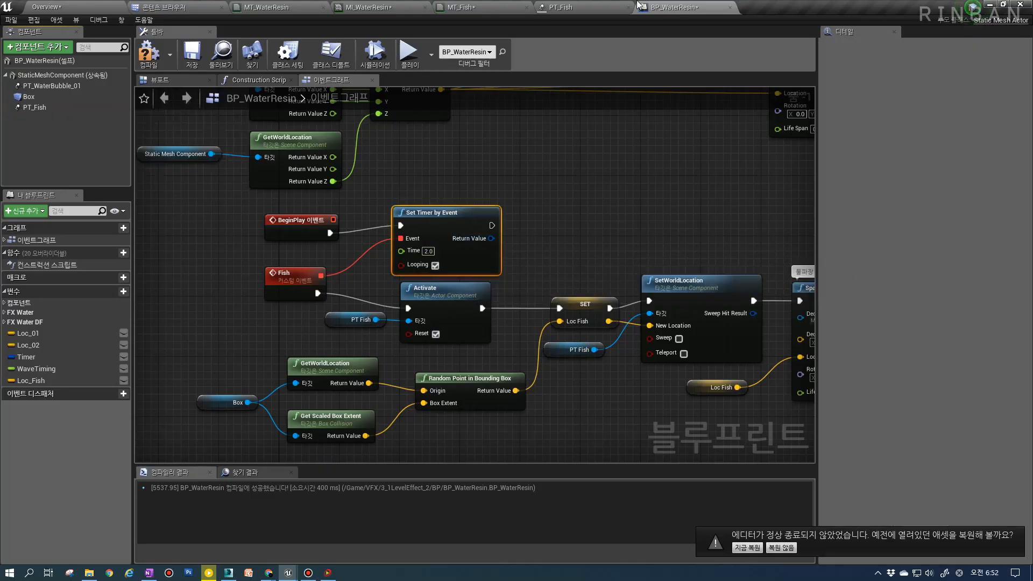
{"action": "left_click", "coordinate": [619, 6]}
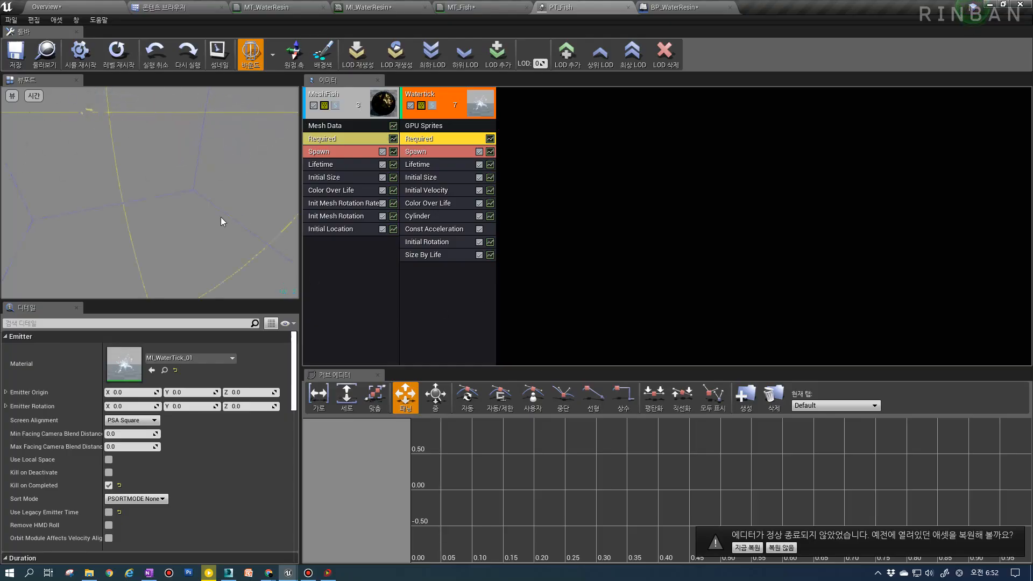
{"action": "left_click", "coordinate": [669, 6]}
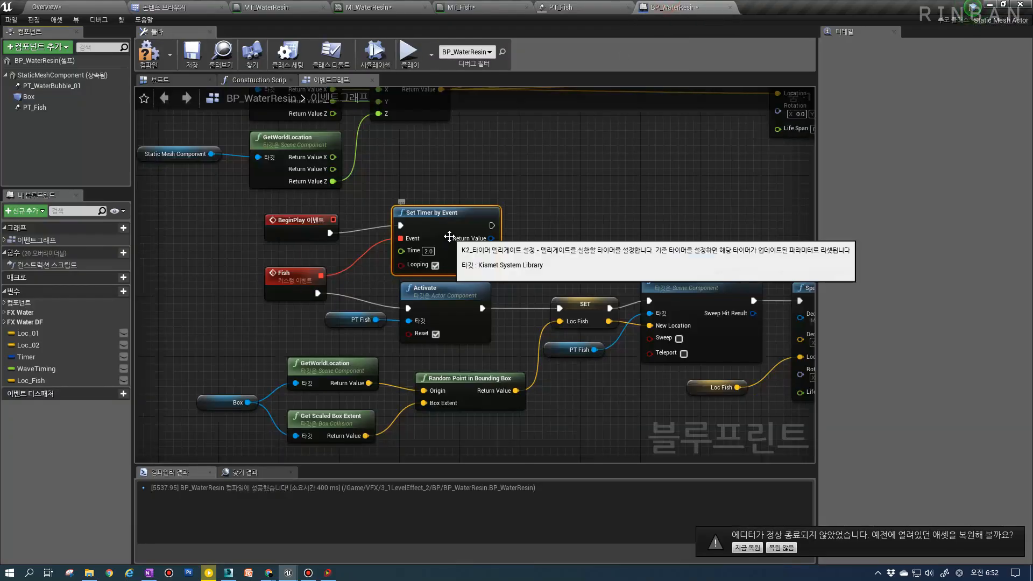
{"action": "right_click_drag", "start_coordinate": [449, 237], "coordinate": [369, 197]}
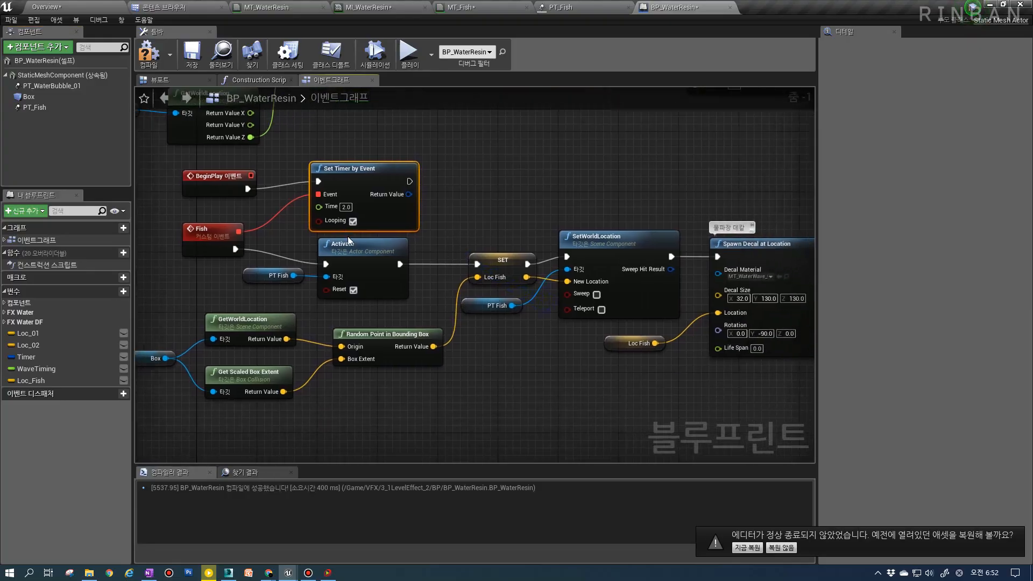
{"action": "right_click_drag", "start_coordinate": [466, 384], "coordinate": [468, 318]}
{"action": "right_click", "coordinate": [487, 338]}
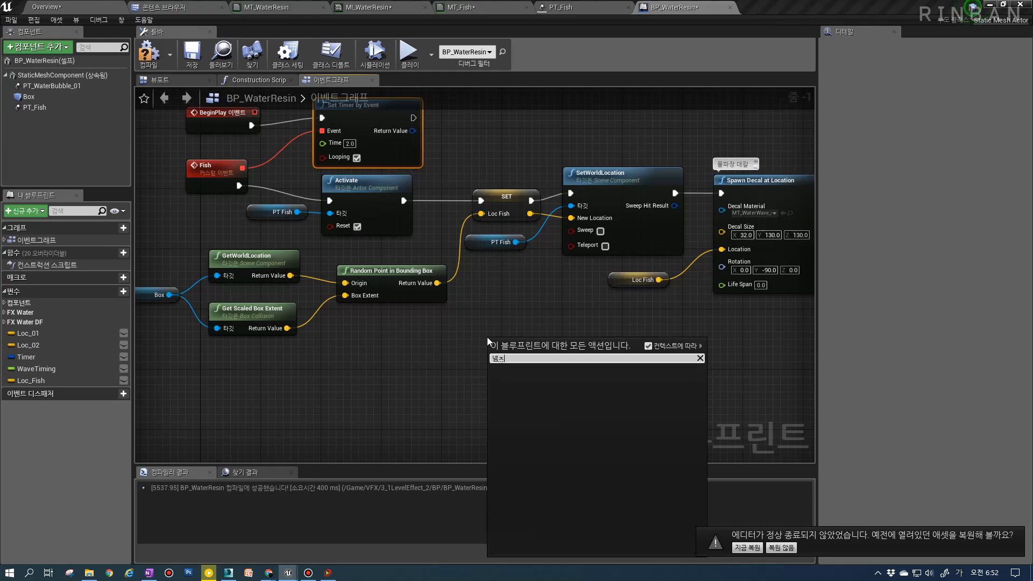
{"action": "key", "text": "Hangul"}
{"action": "type", "text": "spawn"}
{"action": "key", "text": "Escape"}
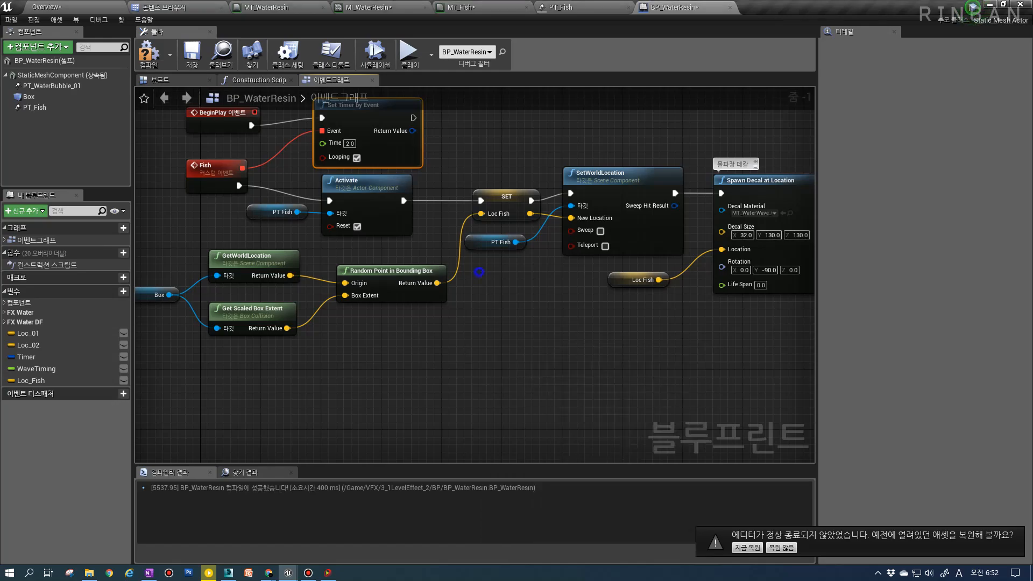
Copy the Spawn Emitter at Location node from the movement ripple chain and paste it below the Fish chain's SetWorldLocation node
{"action": "right_click_drag", "start_coordinate": [558, 232], "coordinate": [424, 389]}
{"action": "left_click", "coordinate": [618, 358]}
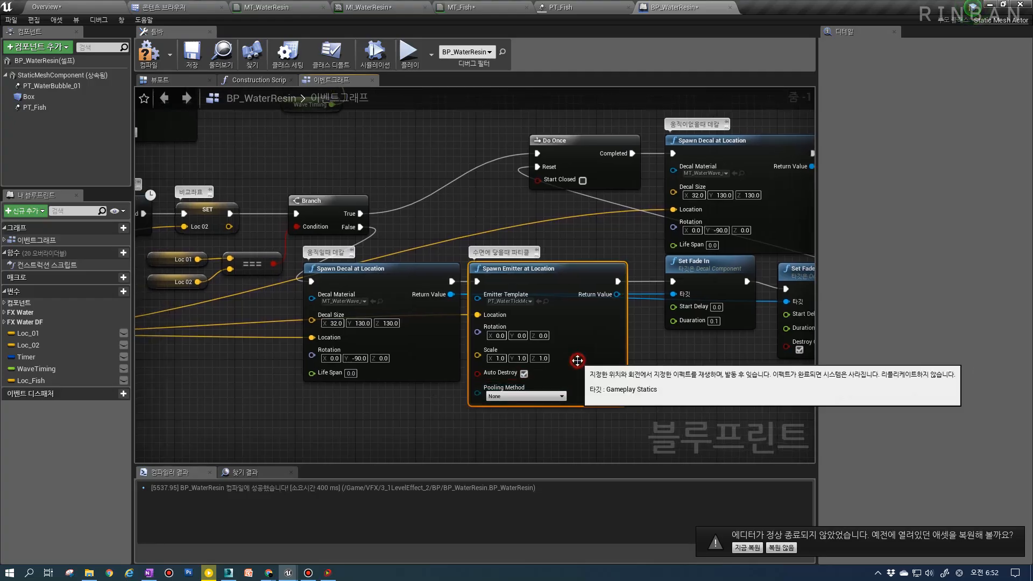
{"action": "key", "text": "ctrl+x"}
{"action": "right_click_drag", "start_coordinate": [665, 369], "coordinate": [501, 347]}
{"action": "key", "text": "ctrl+v"}
{"action": "left_click_drag", "start_coordinate": [501, 347], "coordinate": [492, 301]}
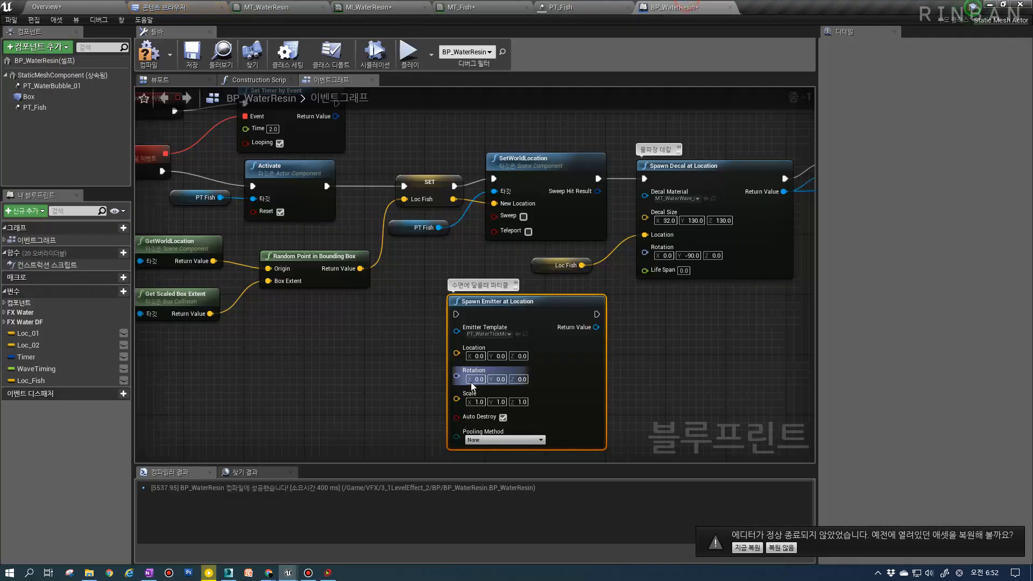
Assign PT_Fish as the pasted node's Emitter Template and unlink the Activate node from the Fish execution chain
{"action": "right_click_drag", "start_coordinate": [346, 319], "coordinate": [538, 383]}
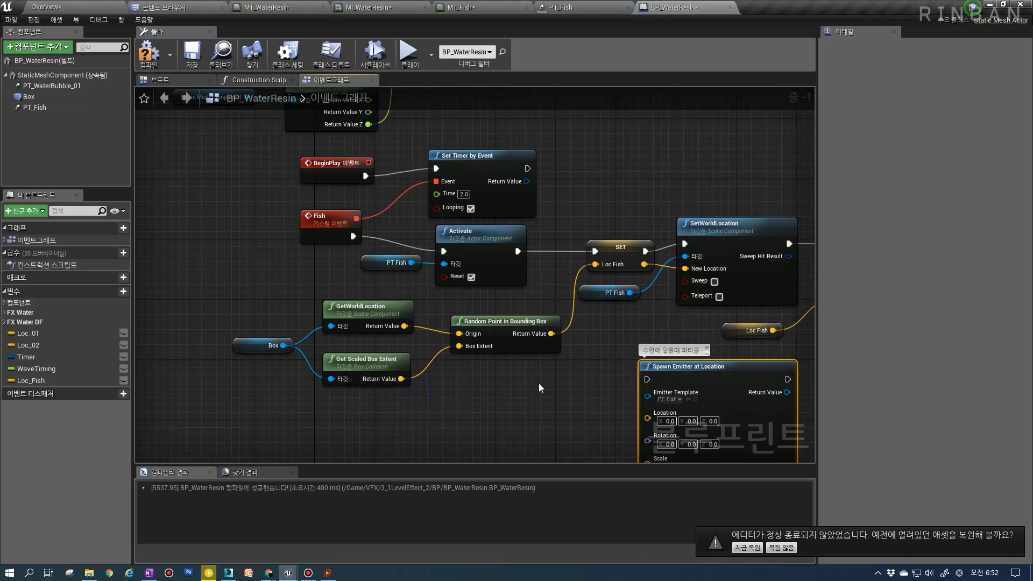
{"action": "right_click_drag", "start_coordinate": [457, 341], "coordinate": [396, 375]}
{"action": "left_click", "coordinate": [35, 108]}
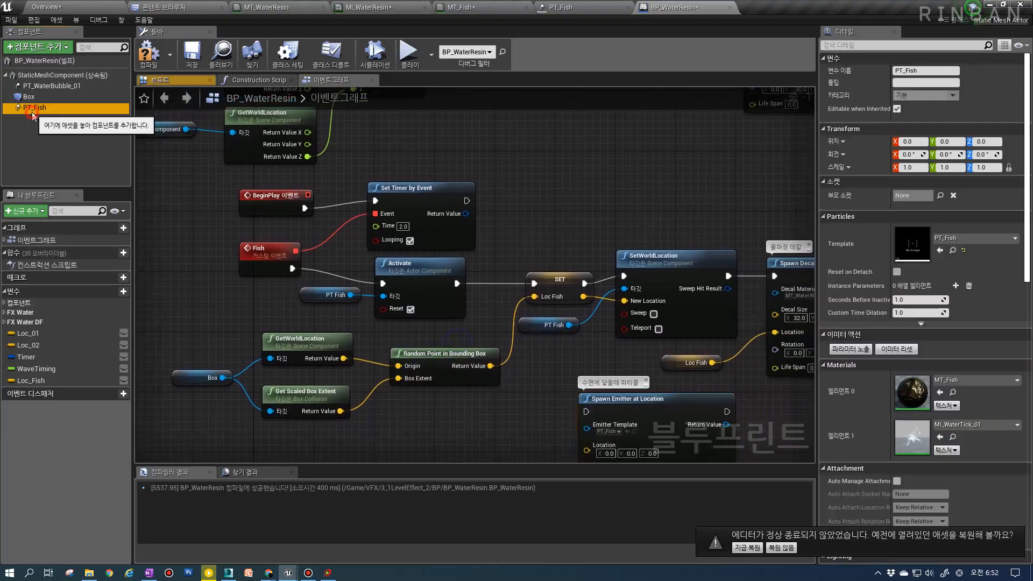
{"action": "right_click_drag", "start_coordinate": [426, 299], "coordinate": [368, 283]}
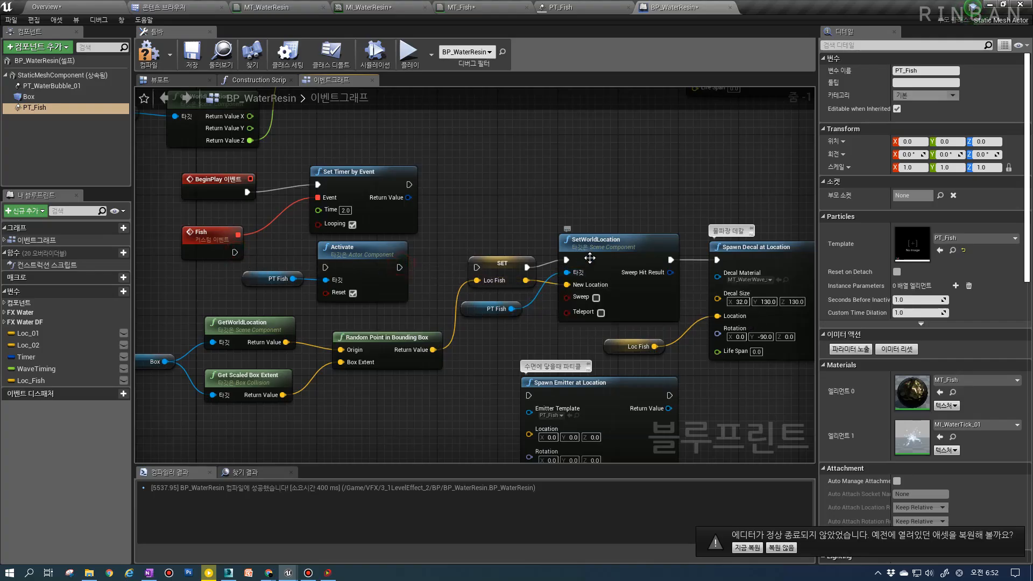
{"action": "right_click_drag", "start_coordinate": [590, 258], "coordinate": [573, 172]}
Route execution from the Fish event through SET Loc Fish to Spawn Emitter at Location, moving the Loc Fish link to its Location input
{"action": "left_click", "coordinate": [571, 307]}
{"action": "left_click_drag", "start_coordinate": [571, 306], "coordinate": [600, 299]}
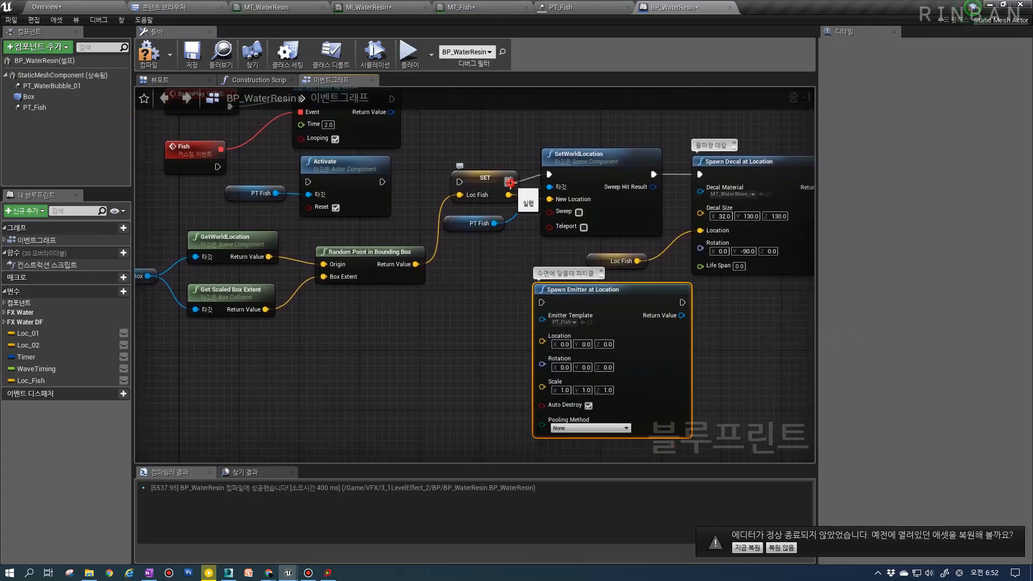
{"action": "left_click_drag", "start_coordinate": [508, 195], "coordinate": [513, 207], "text": "ctrl"}
{"action": "left_click_drag", "start_coordinate": [545, 339], "coordinate": [542, 340], "text": "ctrl"}
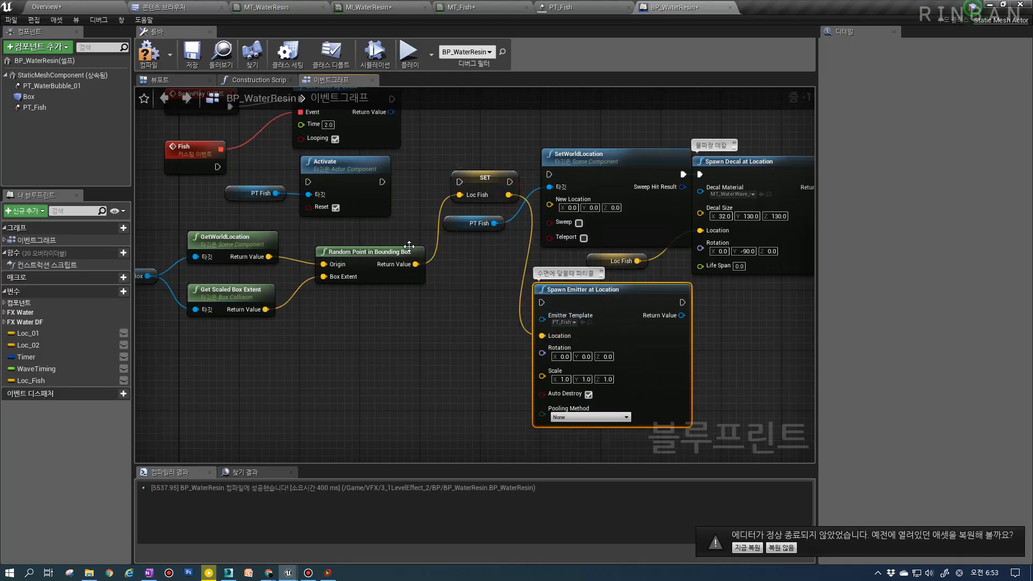
{"action": "left_click_drag", "start_coordinate": [464, 185], "coordinate": [463, 186], "text": "ctrl"}
{"action": "left_click_drag", "start_coordinate": [510, 181], "coordinate": [534, 243]}
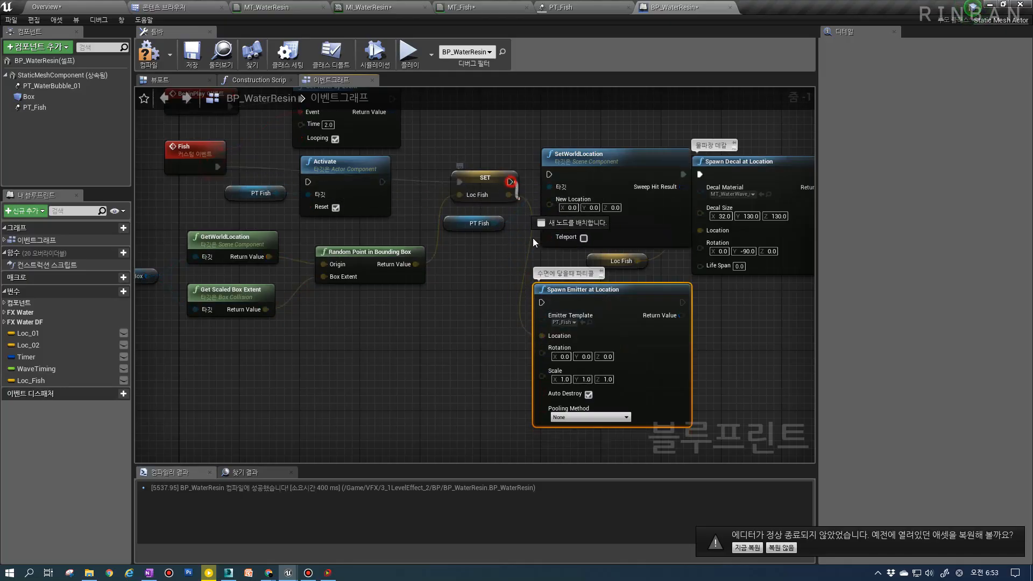
{"action": "left_click_drag", "start_coordinate": [546, 303], "coordinate": [543, 302]}
Rearrange the SET, Random Point, Spawn Emitter and SetWorldLocation nodes, and connect Spawn Emitter's execution output to the Fish Spawn Decal node
{"action": "right_click_drag", "start_coordinate": [611, 335], "coordinate": [551, 374]}
{"action": "left_click_drag", "start_coordinate": [426, 239], "coordinate": [417, 336]}
{"action": "left_click_drag", "start_coordinate": [318, 296], "coordinate": [311, 341]}
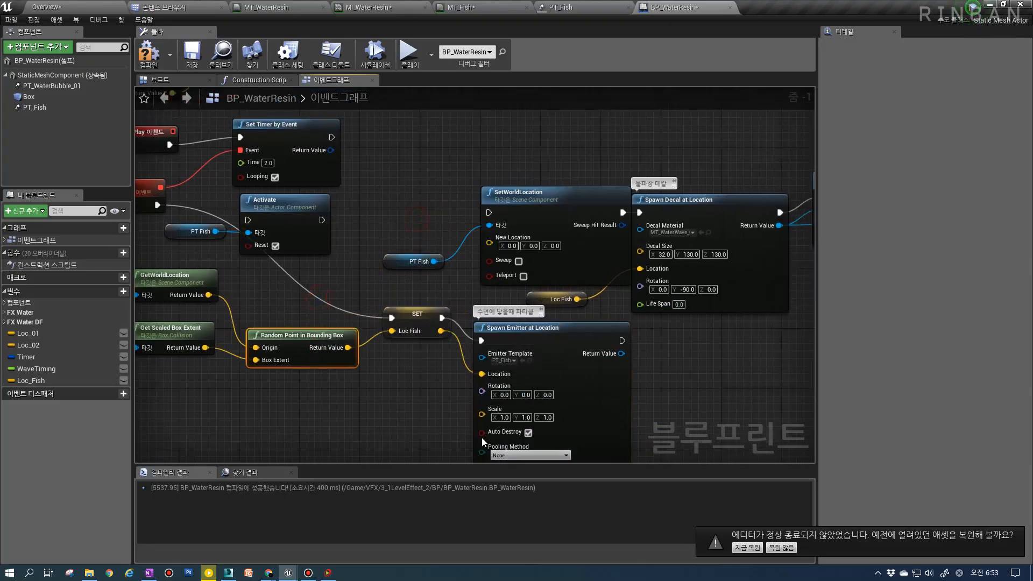
{"action": "left_click_drag", "start_coordinate": [594, 339], "coordinate": [641, 312]}
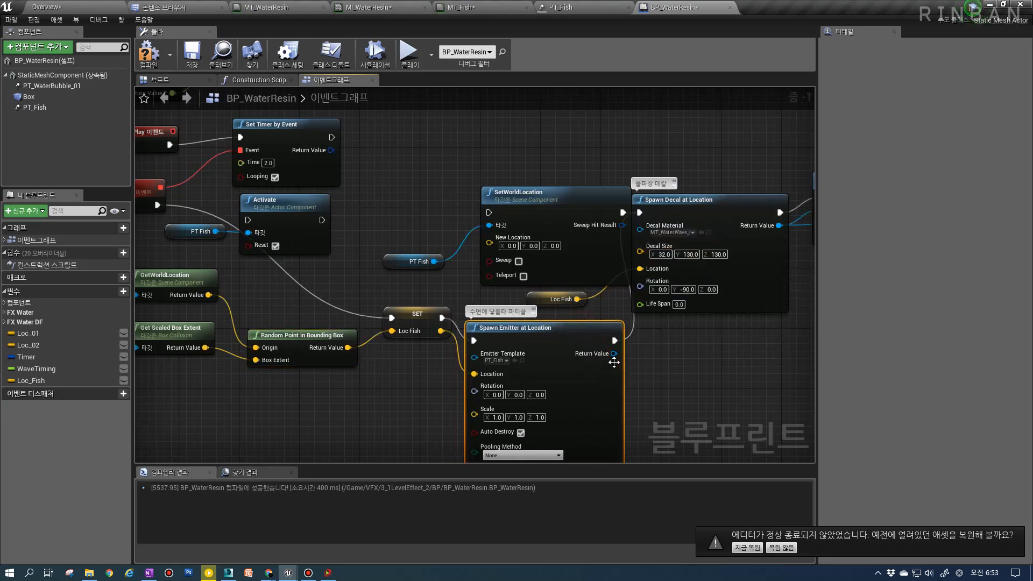
{"action": "left_click_drag", "start_coordinate": [590, 253], "coordinate": [558, 229]}
Set the Time of the looping Set Timer by Event node to 0.2 and compile the Blueprint
{"action": "right_click_drag", "start_coordinate": [298, 226], "coordinate": [379, 225]}
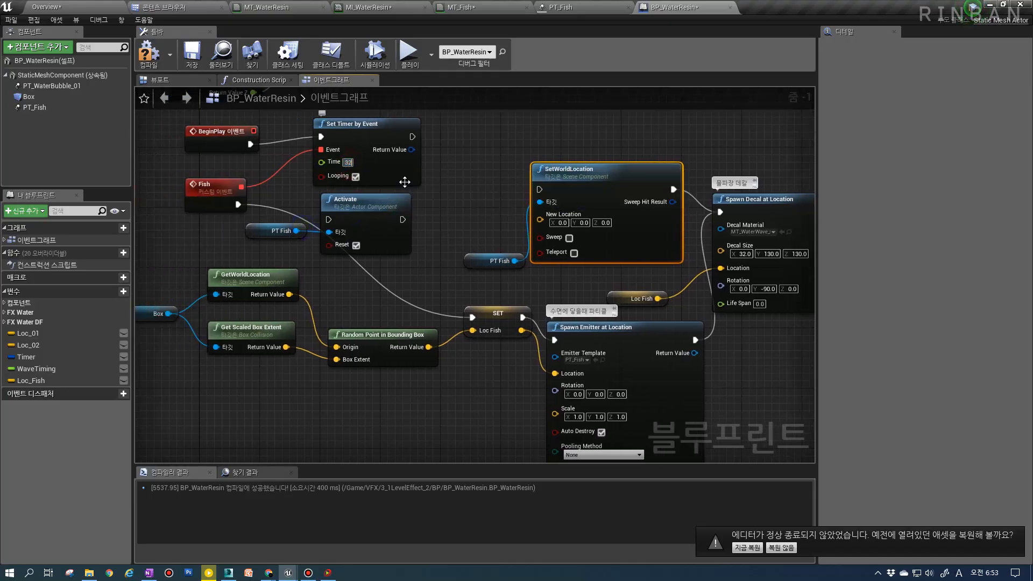
{"action": "right_click_drag", "start_coordinate": [637, 369], "coordinate": [617, 363]}
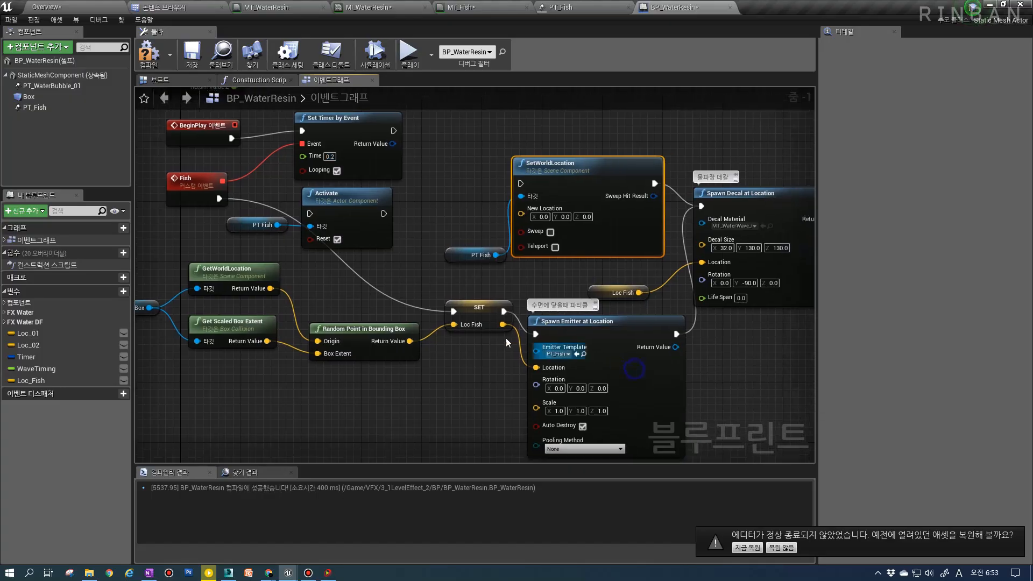
{"action": "right_click_drag", "start_coordinate": [654, 397], "coordinate": [630, 360]}
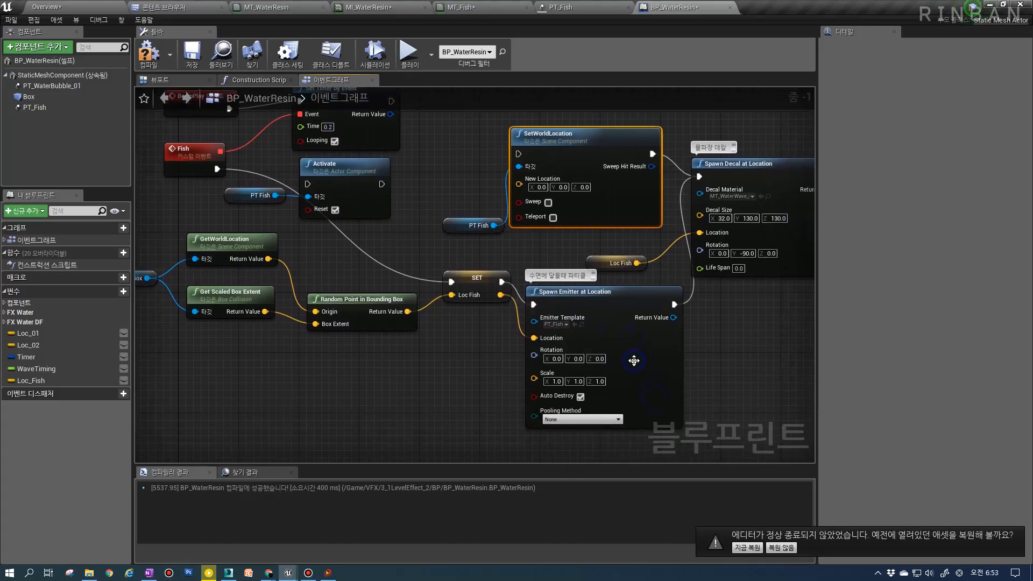
{"action": "right_click", "coordinate": [629, 358]}
{"action": "right_click_drag", "start_coordinate": [548, 330], "coordinate": [515, 309]}
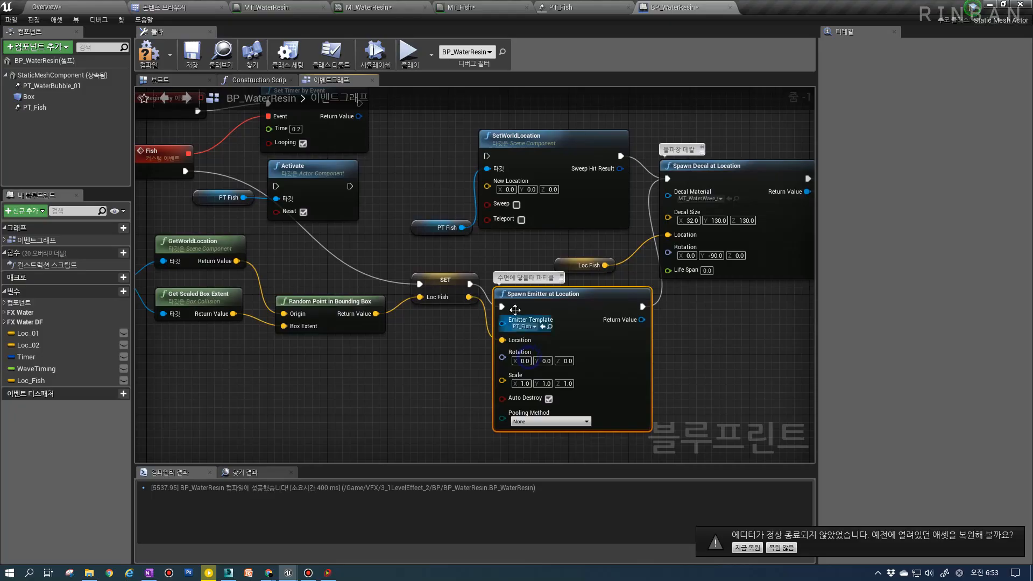
{"action": "left_click", "coordinate": [154, 69]}
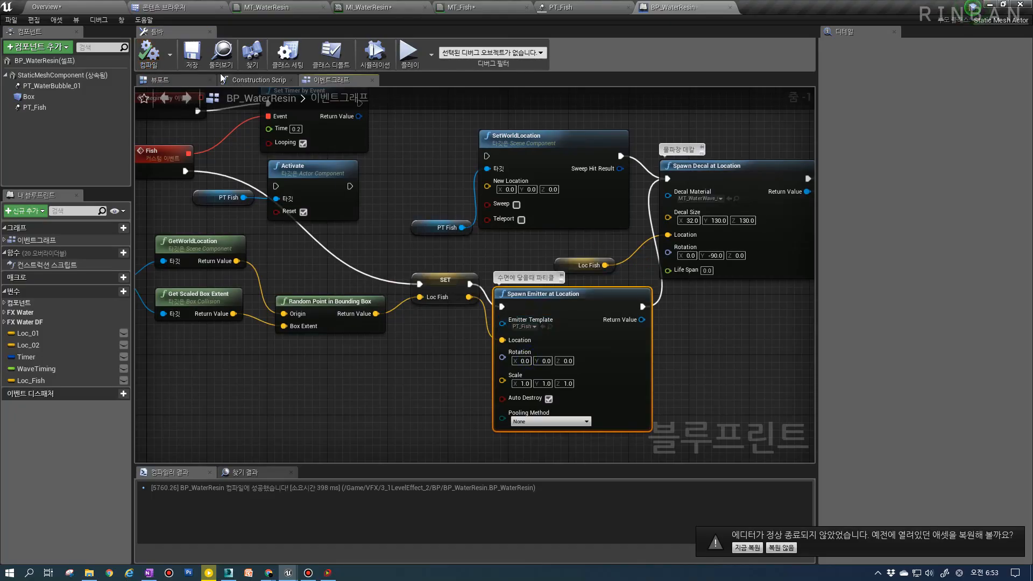
Play-test the level to check the fish spawning on the water, and return to the BP_WaterResin graph
{"action": "left_click", "coordinate": [46, 7]}
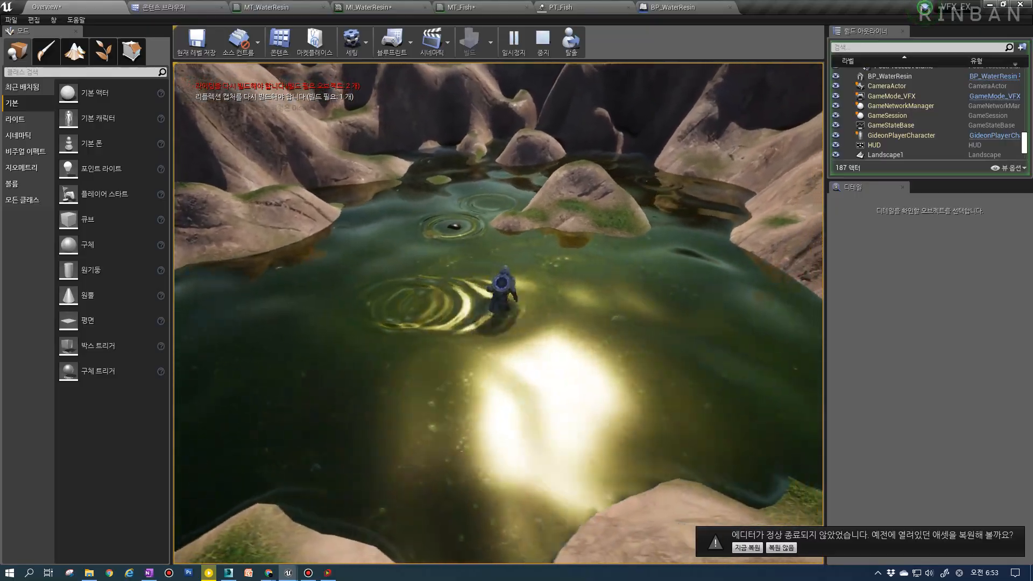
{"action": "key", "text": "Escape"}
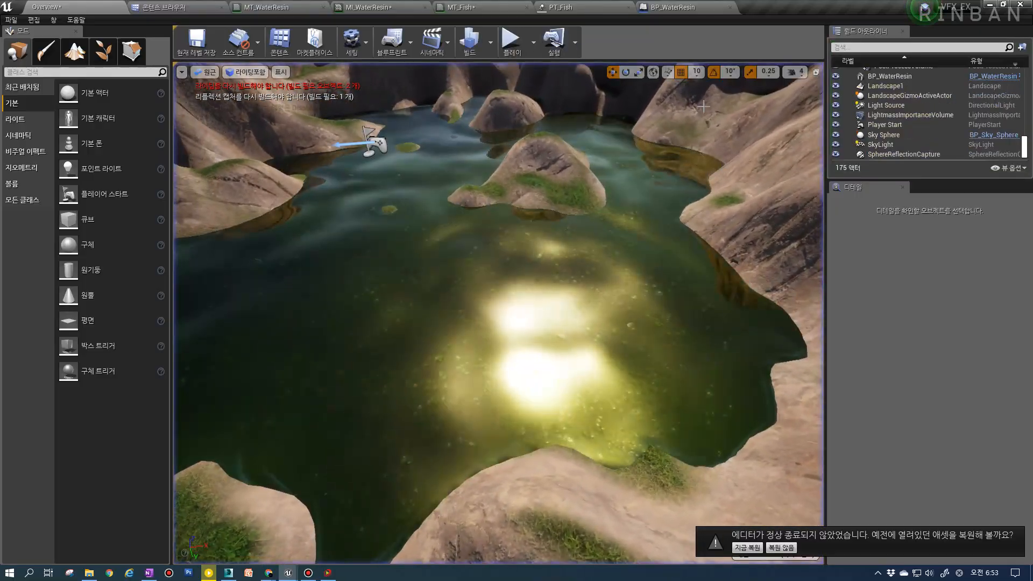
{"action": "left_click", "coordinate": [560, 7]}
{"action": "left_click", "coordinate": [494, 5]}
{"action": "left_click", "coordinate": [667, 7]}
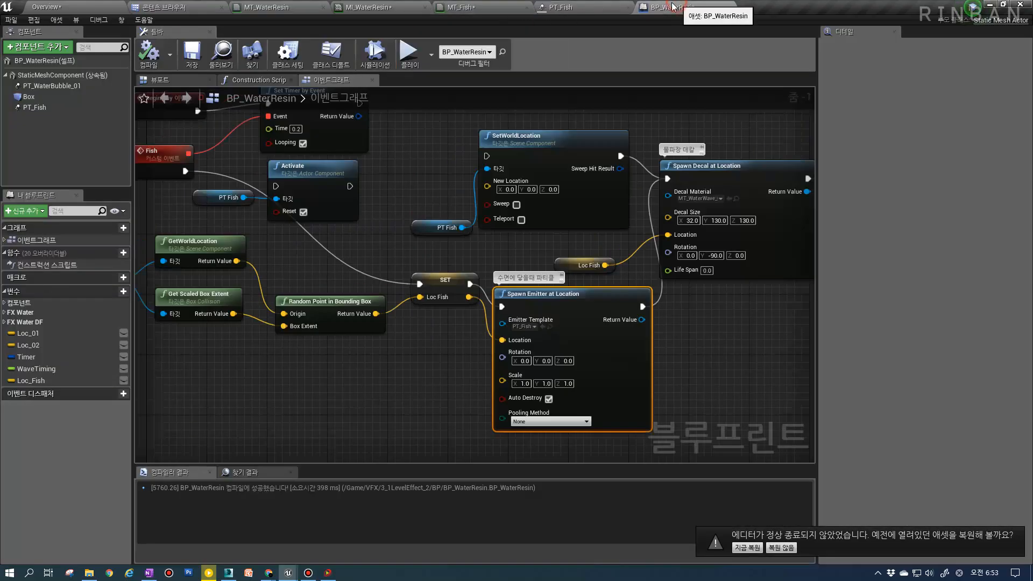
Set Decal Size Y and Z to 100 on the Fish chain's Spawn Decal at Location node
{"action": "scroll", "coordinate": [534, 183], "scroll_direction": "down", "scroll_amount": 8}
{"action": "scroll", "coordinate": [531, 180], "scroll_direction": "up", "scroll_amount": 5}
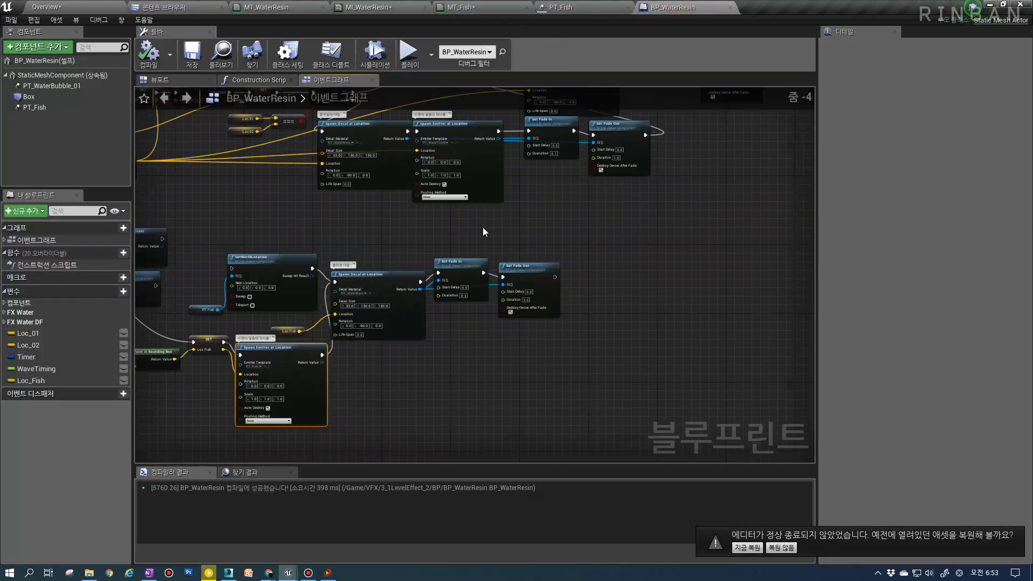
{"action": "scroll", "coordinate": [474, 272], "scroll_direction": "up", "scroll_amount": 4}
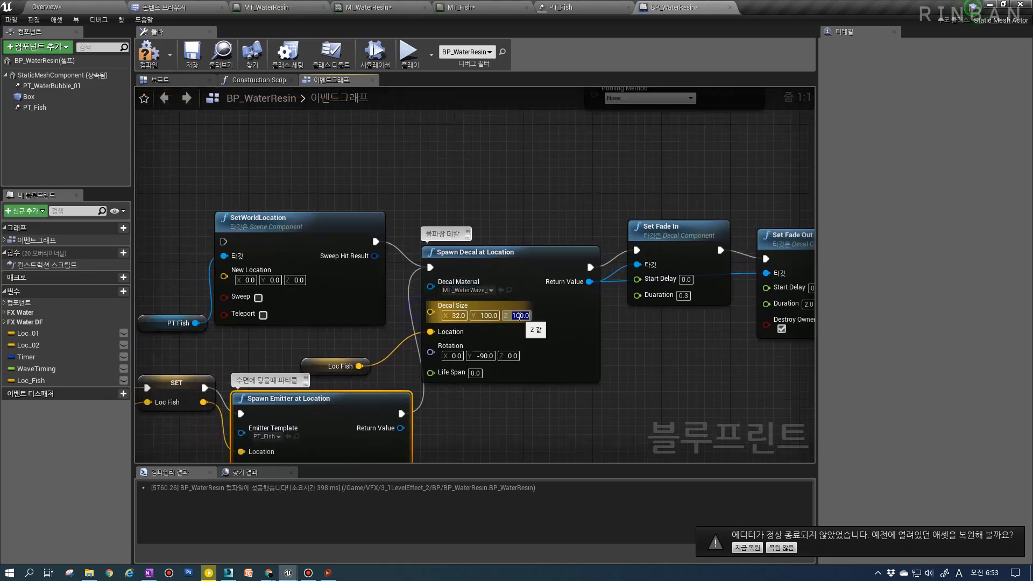
Set Decal Size Y and Z to 150 on the moving and non-moving Spawn Decal nodes, and compile the Blueprint
{"action": "scroll", "coordinate": [491, 310], "scroll_direction": "down", "scroll_amount": 4}
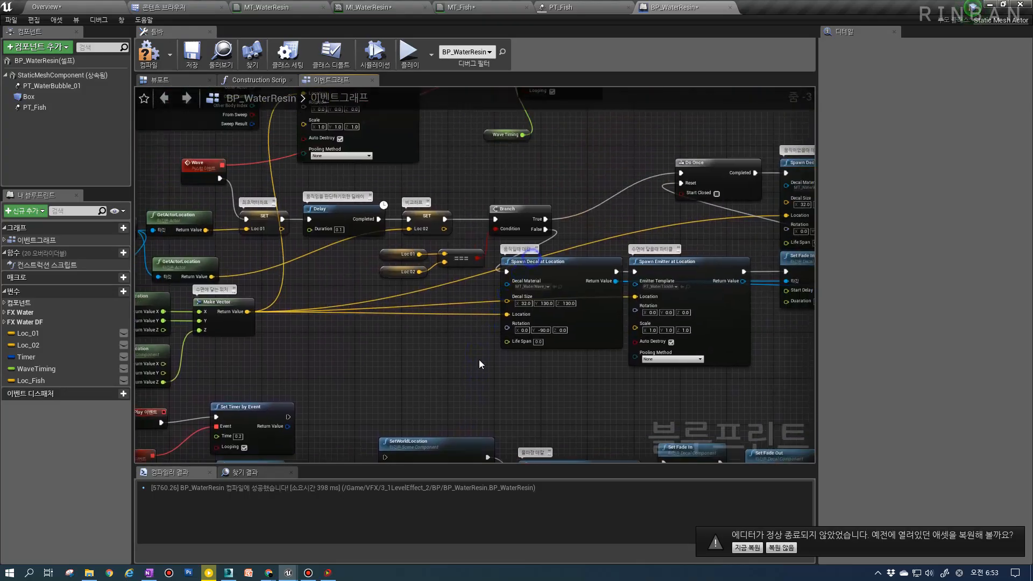
{"action": "scroll", "coordinate": [325, 380], "scroll_direction": "up", "scroll_amount": 2}
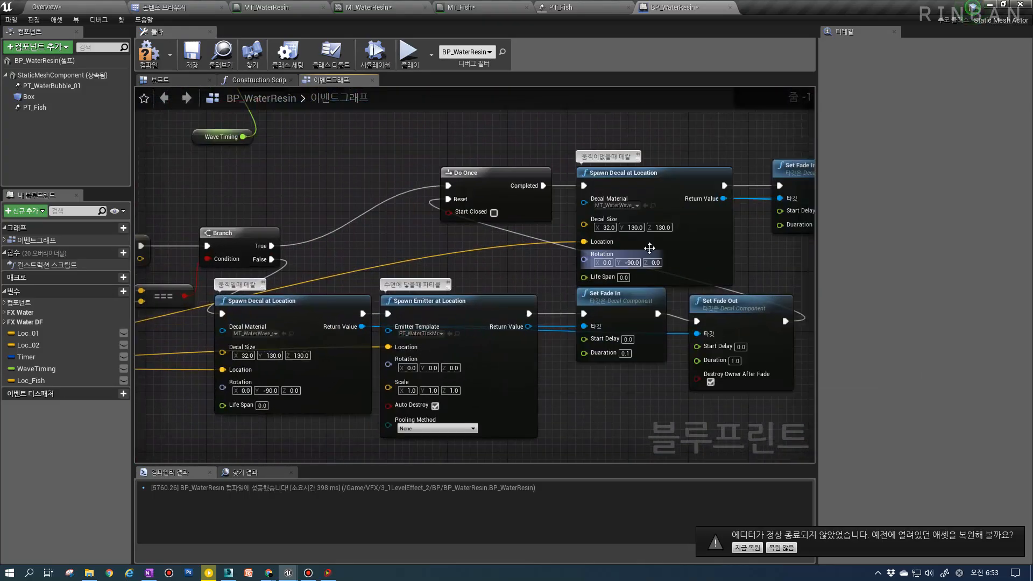
{"action": "scroll", "coordinate": [272, 336], "scroll_direction": "up", "scroll_amount": 1}
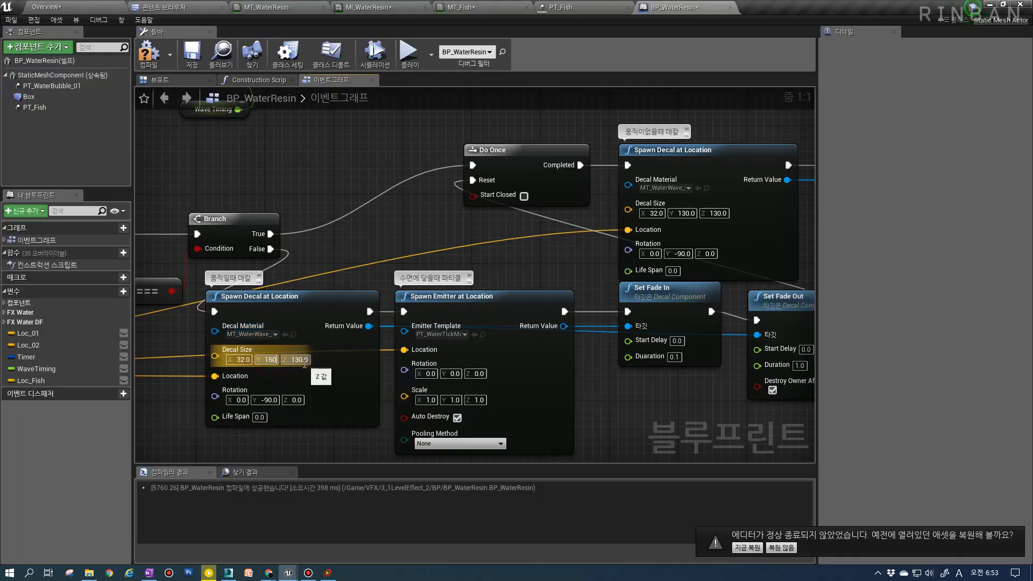
{"action": "key", "text": "Return"}
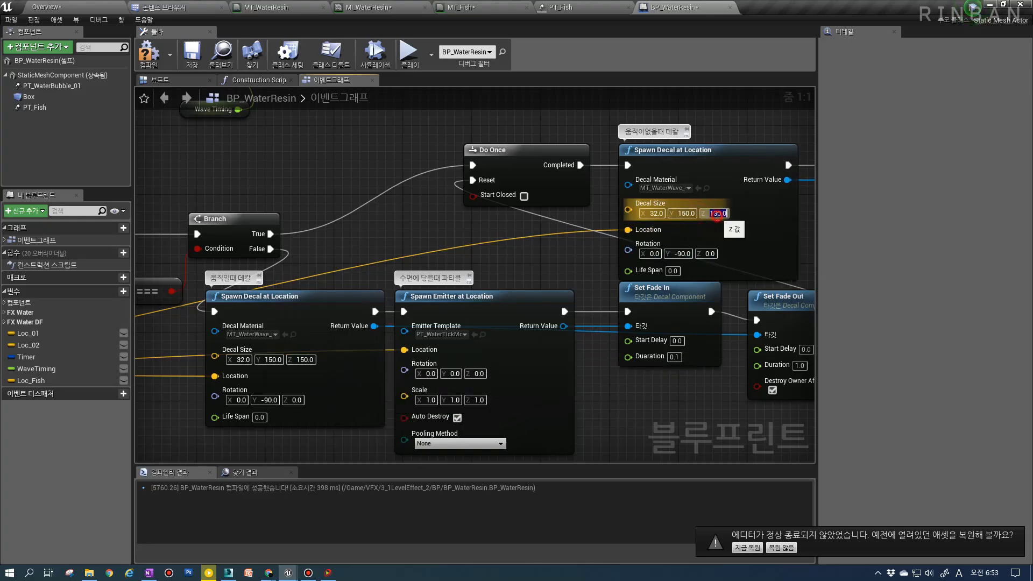
{"action": "type", "text": "150"}
{"action": "key", "text": "Return"}
{"action": "scroll", "coordinate": [615, 289], "scroll_direction": "down", "scroll_amount": 5}
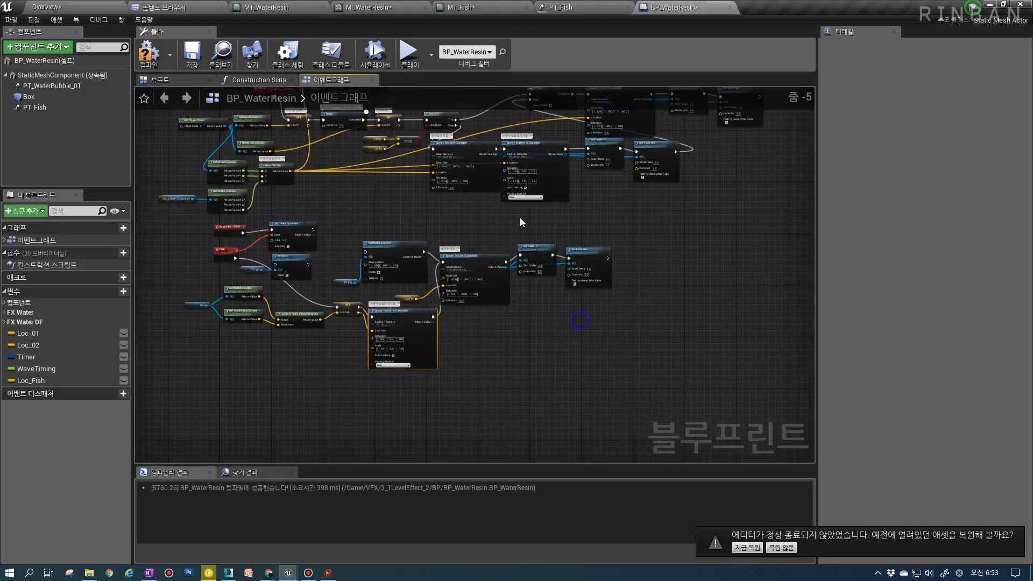
{"action": "scroll", "coordinate": [517, 261], "scroll_direction": "up", "scroll_amount": 1}
{"action": "left_click", "coordinate": [153, 62]}
Play-test the level, moving the character through the water to compare its ripples with those of the fish
{"action": "left_click", "coordinate": [46, 7]}
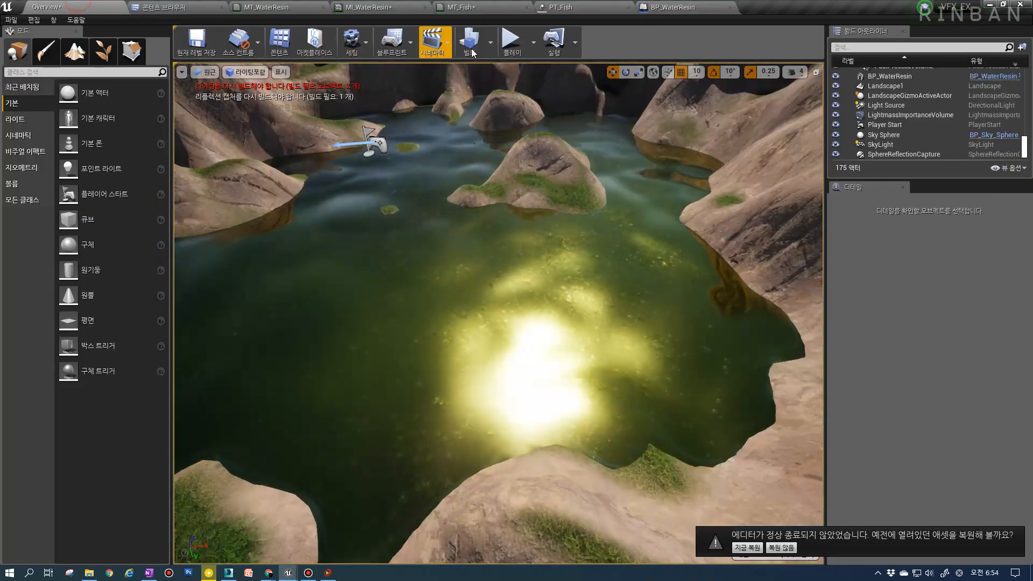
{"action": "left_click", "coordinate": [512, 43]}
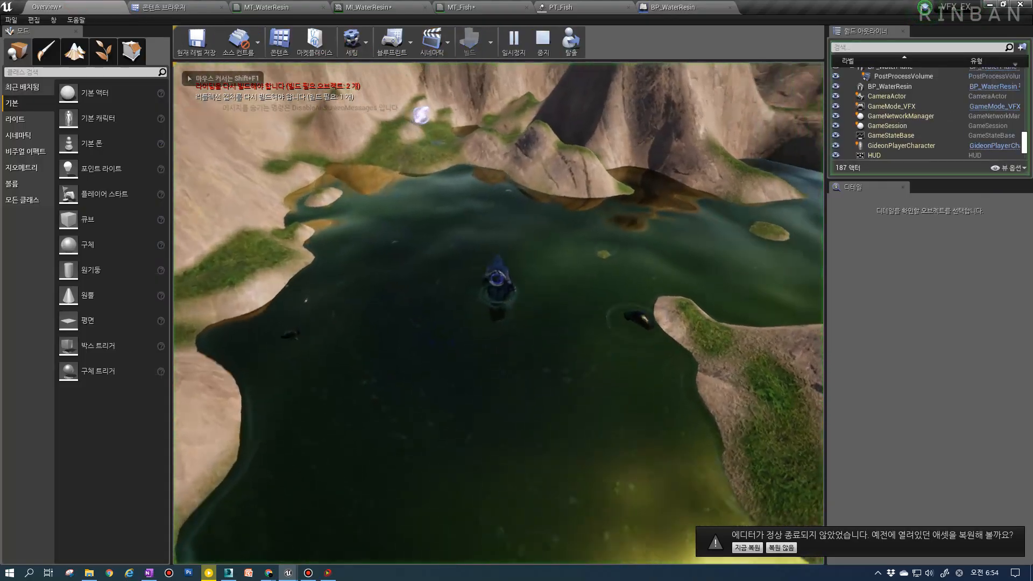
{"action": "key", "text": "w"}
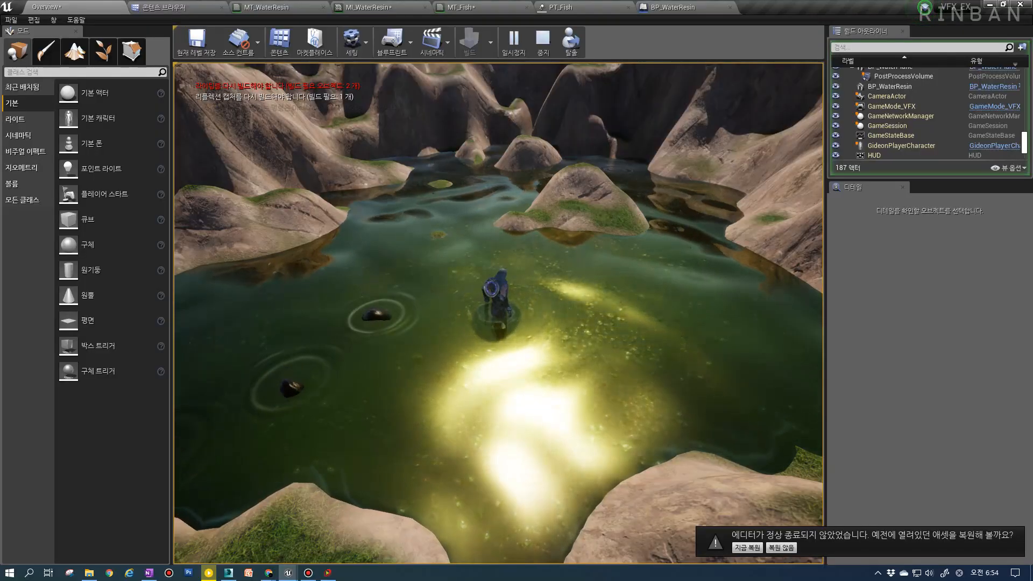
{"action": "key", "text": "Escape"}
Locate the material of PT_Fish's Watertick emitter in the content browser and duplicate it as MI_WaterTick_02
{"action": "left_click", "coordinate": [560, 7]}
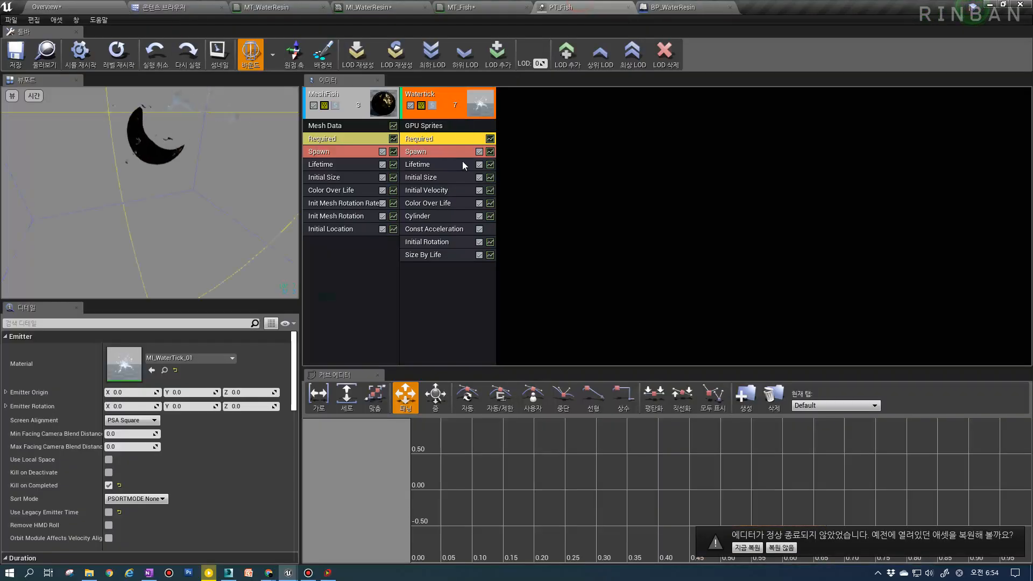
{"action": "left_click", "coordinate": [164, 370]}
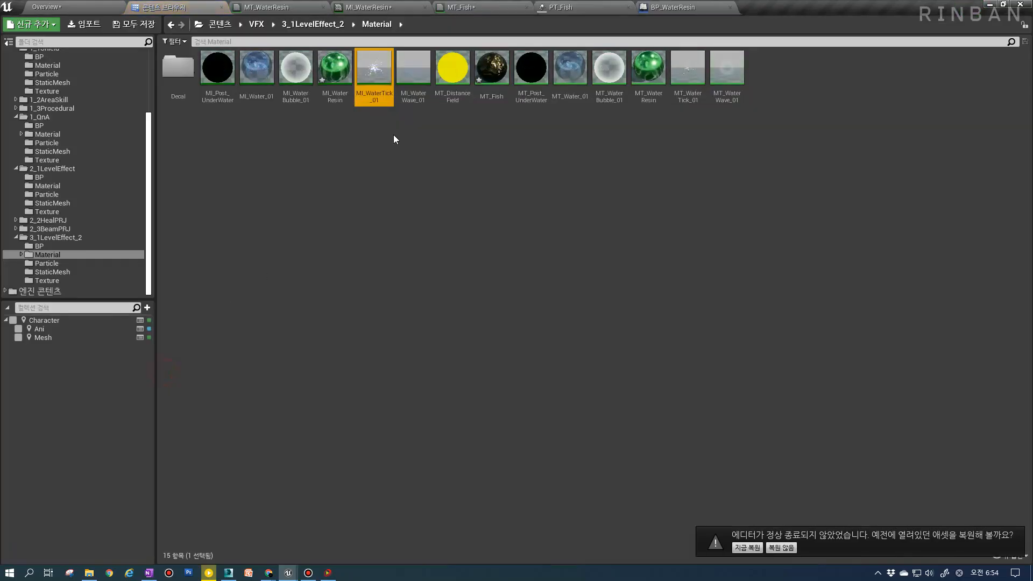
{"action": "right_click", "coordinate": [381, 83]}
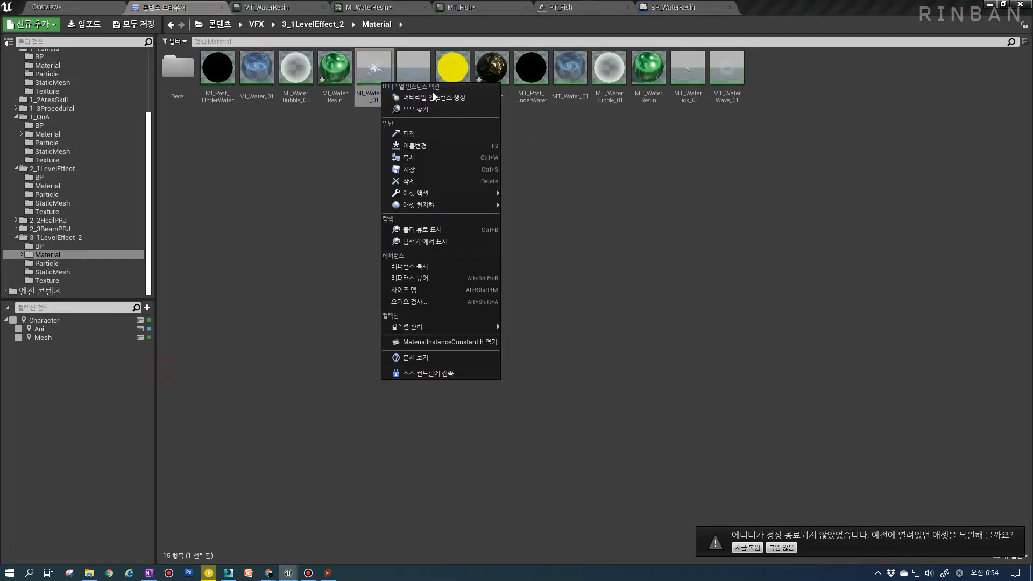
{"action": "left_click", "coordinate": [431, 158]}
{"action": "key", "text": "Return"}
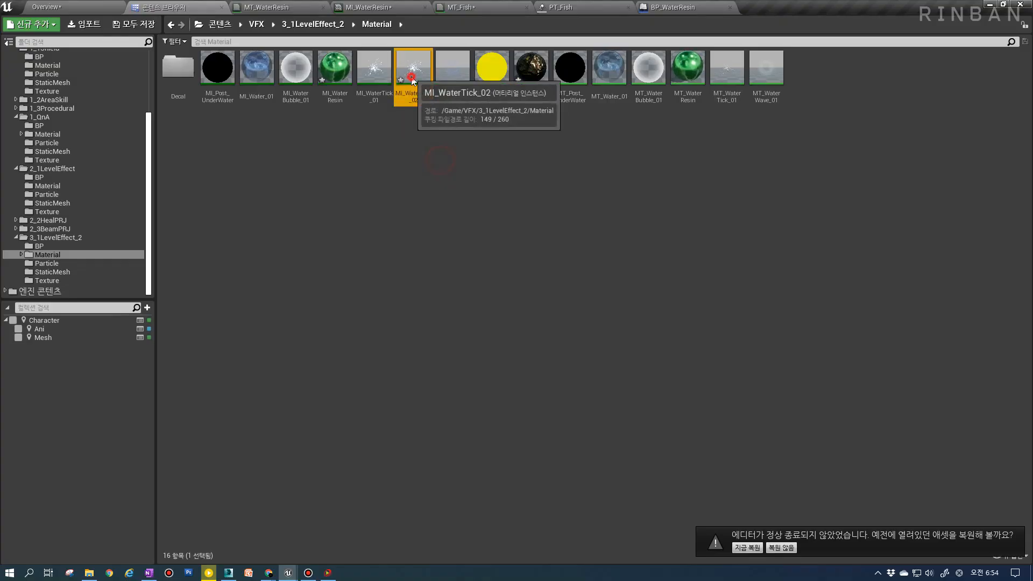
Open MI_WaterTick_02 and set its Color parameter to R 1, G 6 and B 1
{"action": "double_click", "coordinate": [412, 69]}
{"action": "left_click_drag", "start_coordinate": [338, 299], "coordinate": [443, 294]}
{"action": "left_click", "coordinate": [528, 245]}
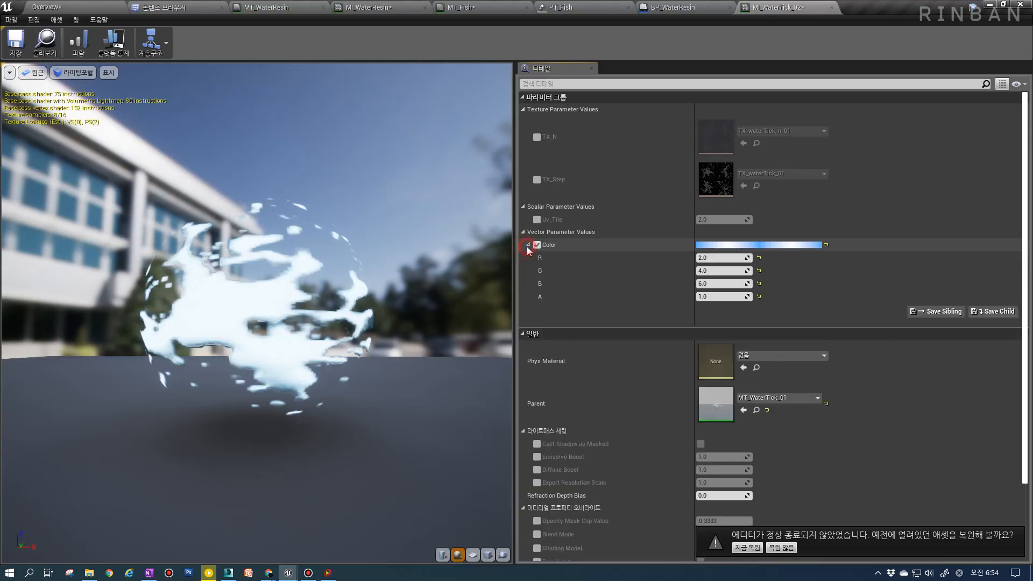
{"action": "key", "text": "Tab"}
{"action": "type", "text": "50.0"}
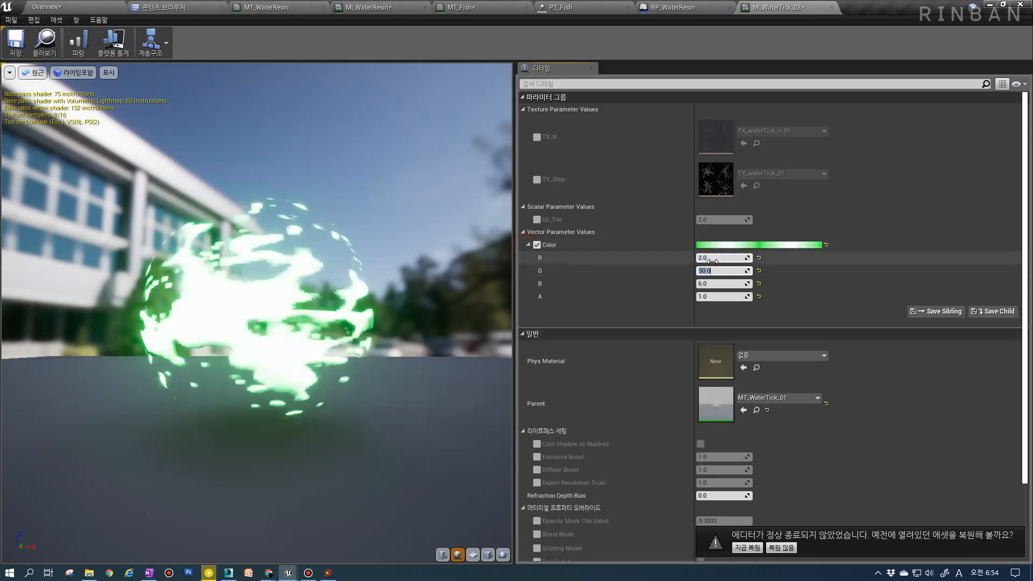
{"action": "type", "text": "6.0"}
{"action": "left_click", "coordinate": [711, 258]}
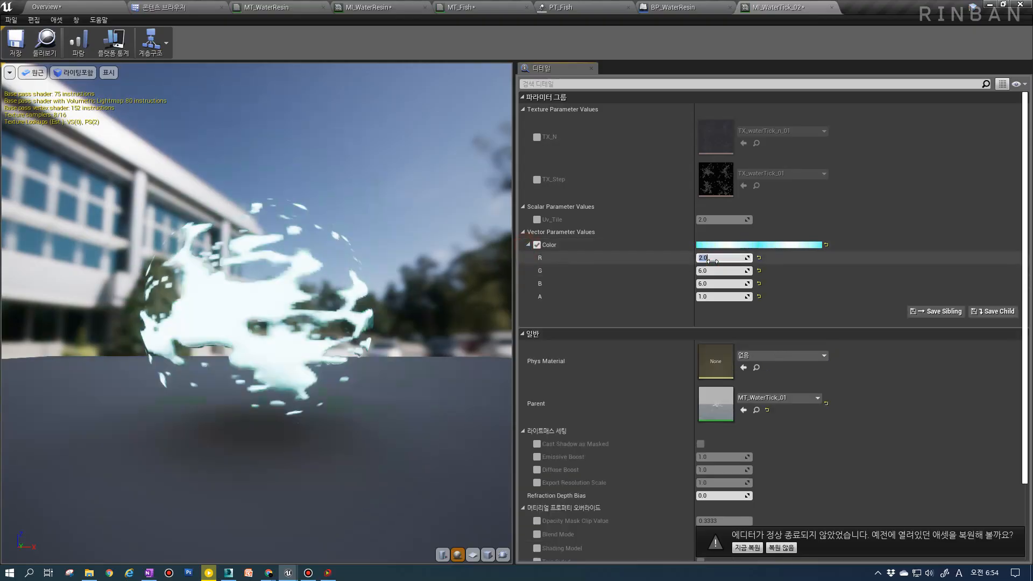
{"action": "left_click", "coordinate": [711, 258]}
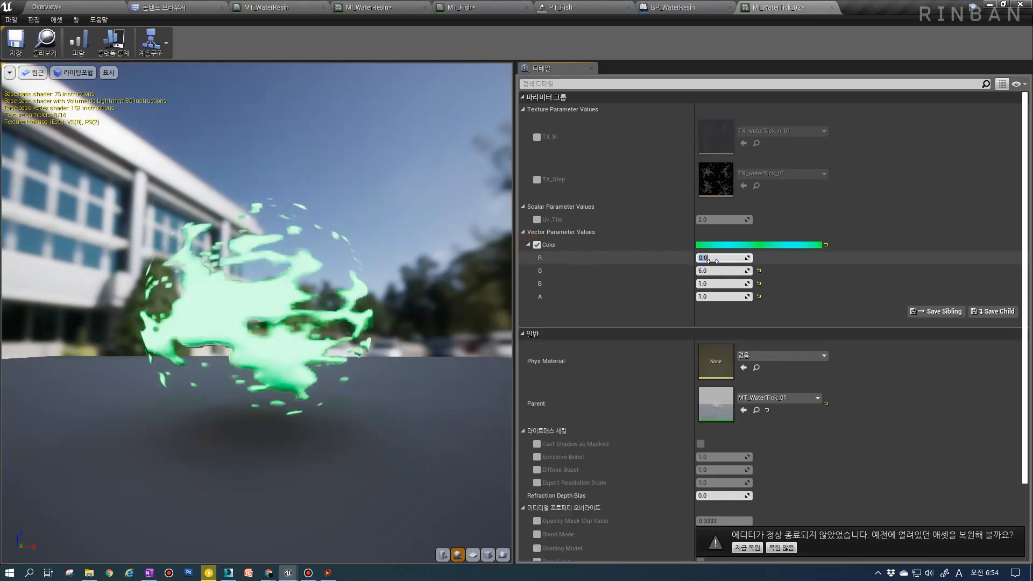
{"action": "type", "text": "1.0"}
{"action": "key", "text": "Return"}
{"action": "mouse_move", "coordinate": [309, 329]}
{"action": "left_mouse_down"}
{"action": "mouse_move", "coordinate": [387, 330]}
{"action": "mouse_move", "coordinate": [309, 329]}
{"action": "left_mouse_up"}
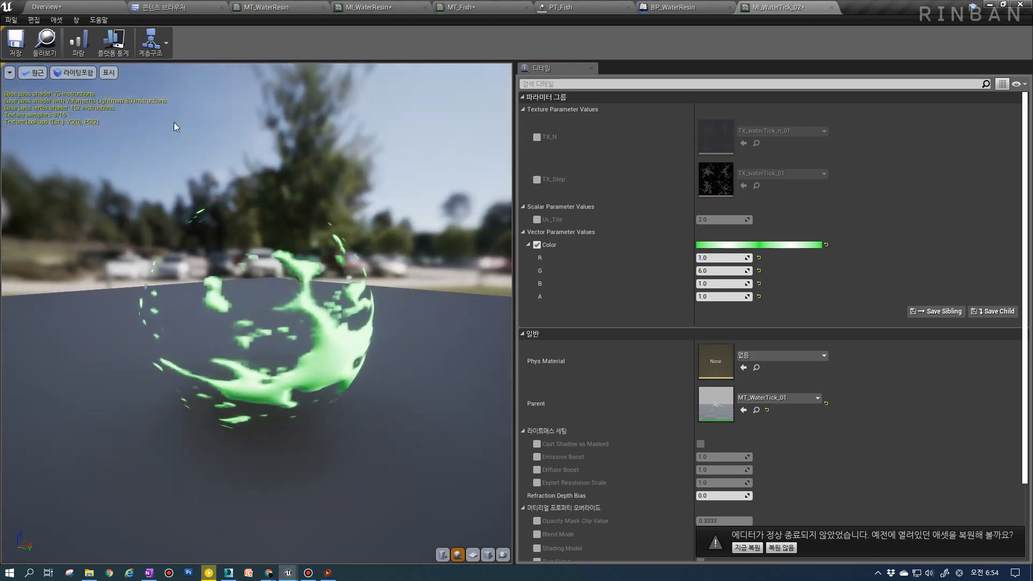
Assign MI_WaterTick_02 as the material of PT_Fish's Watertick emitter and restart the particle in the level
{"action": "left_click", "coordinate": [161, 7]}
{"action": "left_click", "coordinate": [565, 7]}
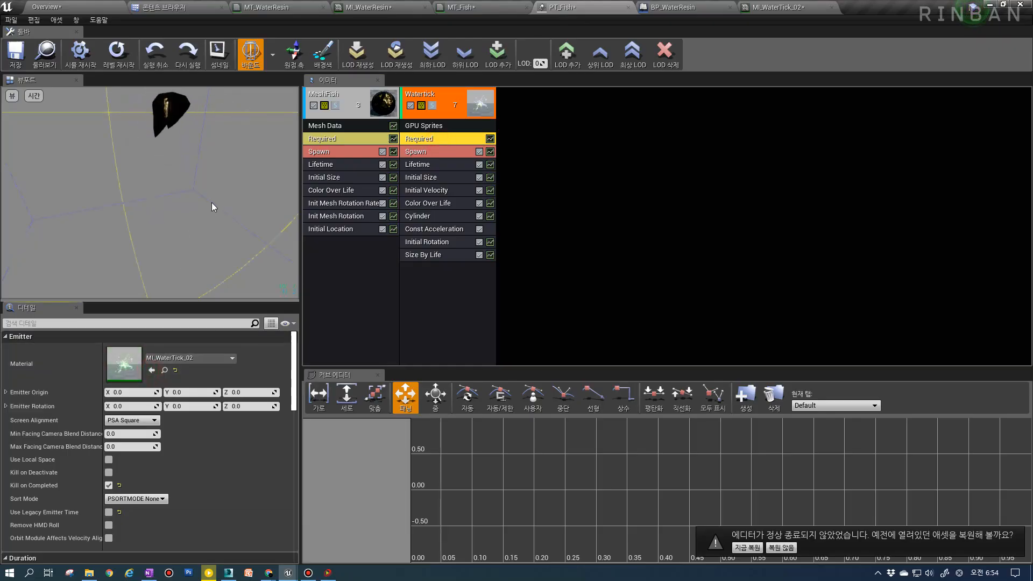
{"action": "left_click", "coordinate": [128, 58]}
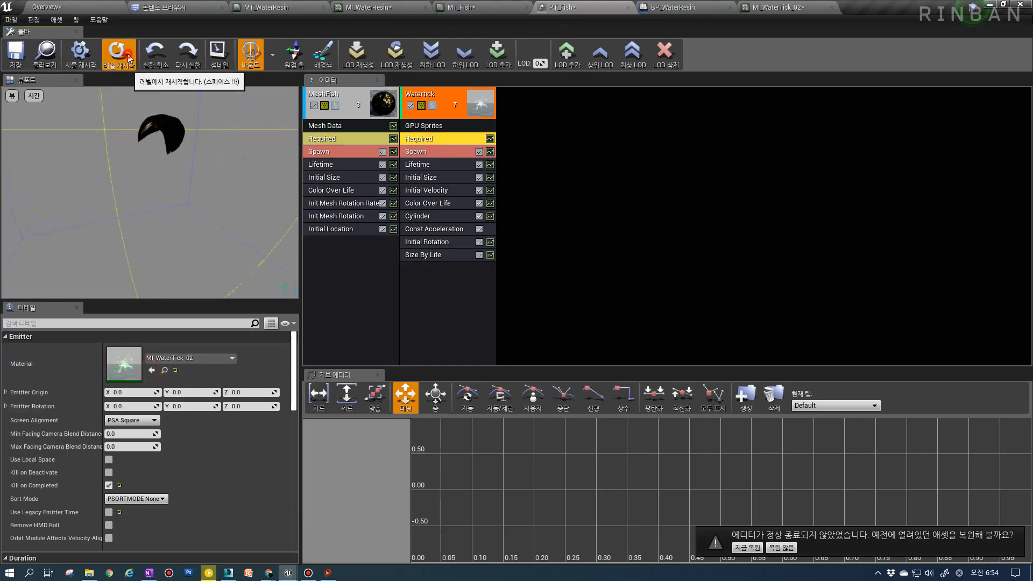
{"action": "left_click", "coordinate": [121, 65]}
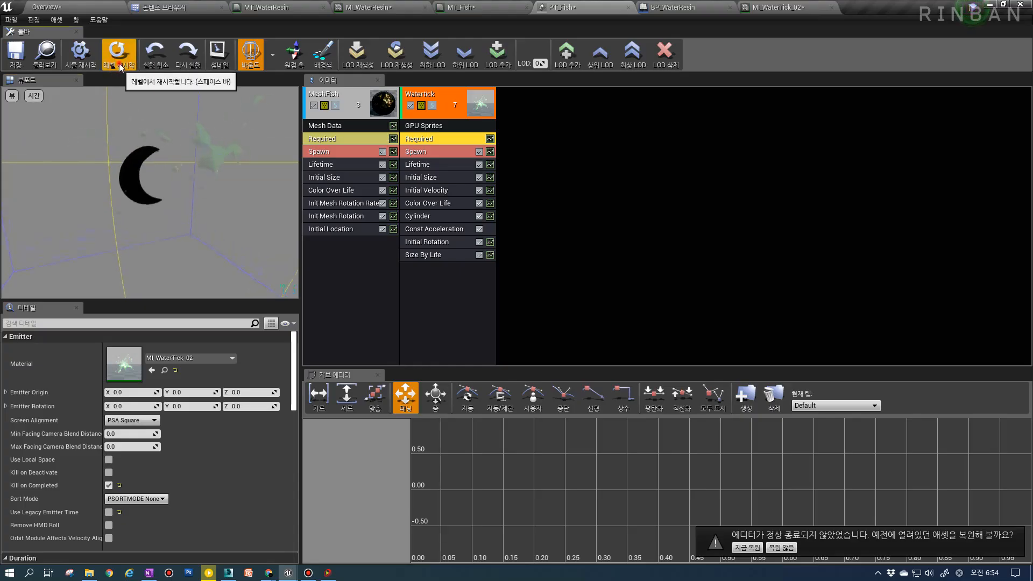
Set the Watertick emitter's Color Over Life constant to R 1 and G 0.5
{"action": "left_click", "coordinate": [437, 209]}
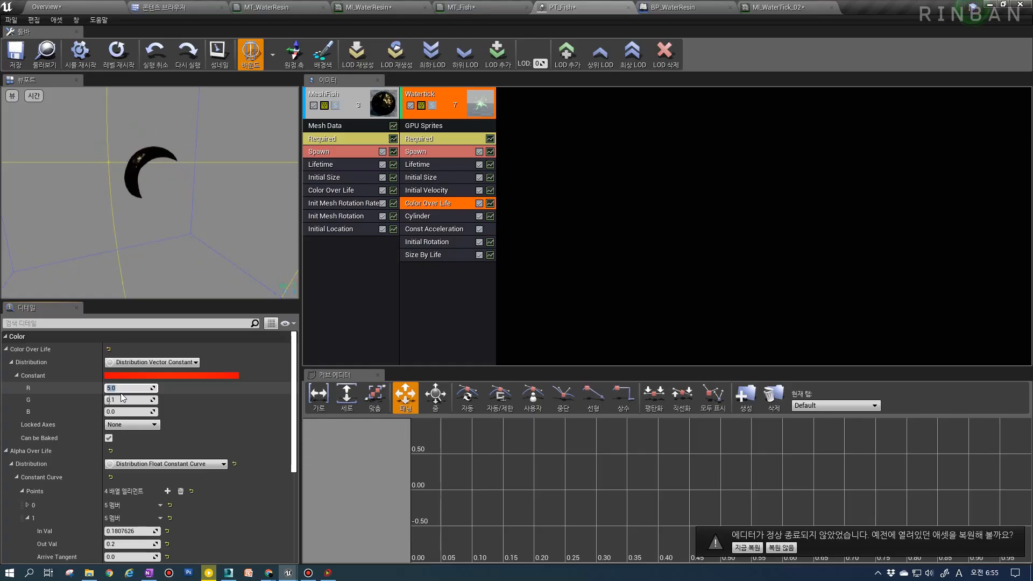
{"action": "type", "text": "1"}
{"action": "key", "text": "Tab"}
{"action": "type", "text": "1"}
{"action": "key", "text": "Return"}
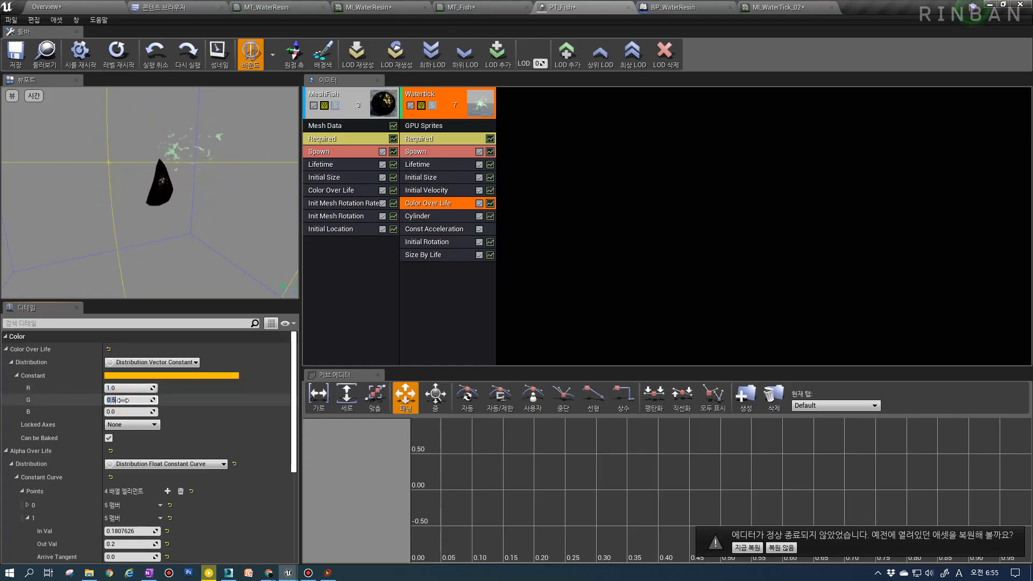
Set point 1 of Watertick's Alpha Over Life curve to In Val 0 and Out Val 0.3
{"action": "scroll", "coordinate": [123, 400], "scroll_direction": "down", "scroll_amount": 3}
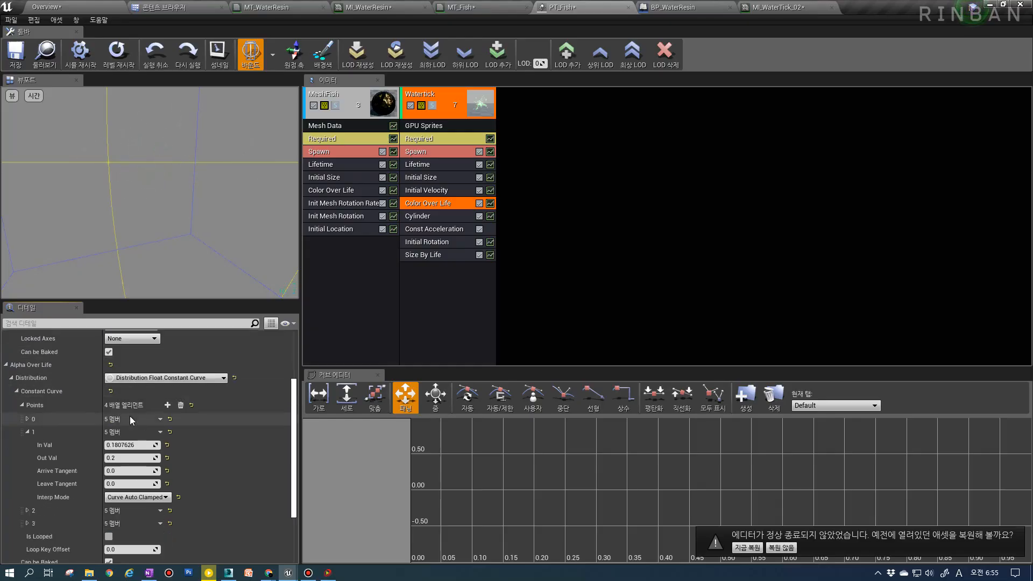
{"action": "left_click", "coordinate": [126, 445]}
{"action": "type", "text": "0"}
{"action": "left_click", "coordinate": [129, 458]}
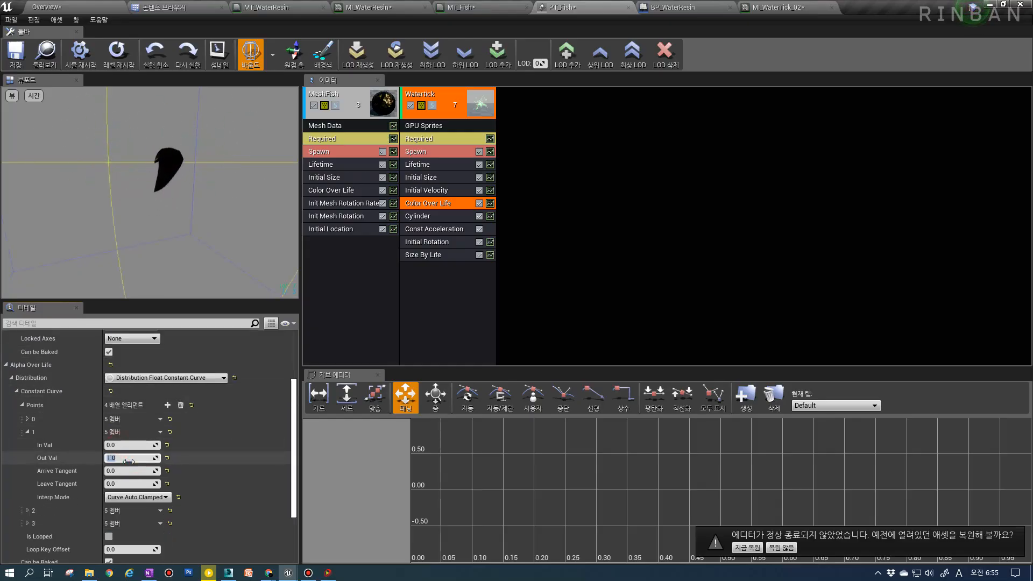
{"action": "type", "text": ".3"}
{"action": "key", "text": "Return"}
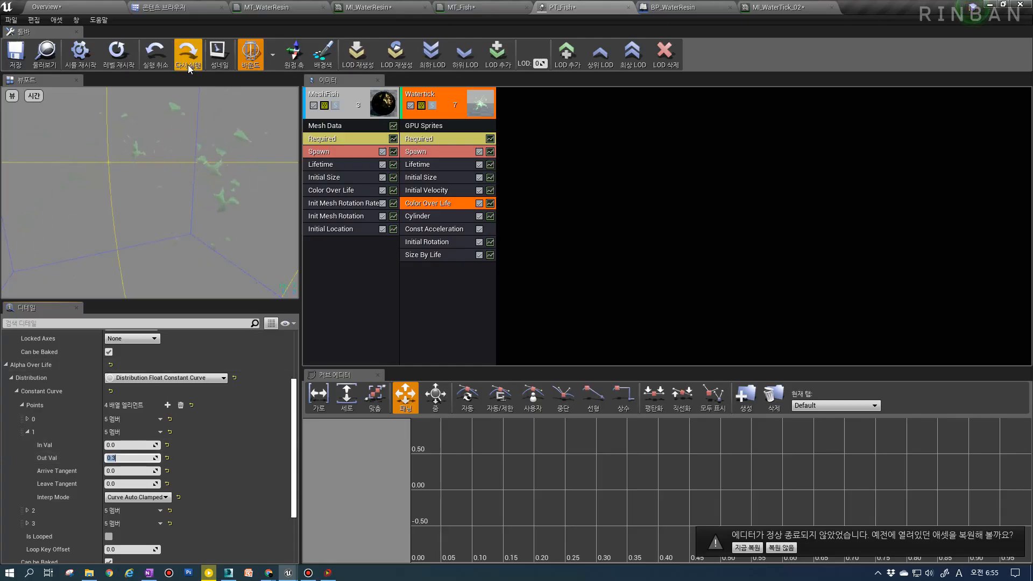
Play-test the level, moving the character through the water to check the green fish splashes
{"action": "left_click", "coordinate": [97, 7]}
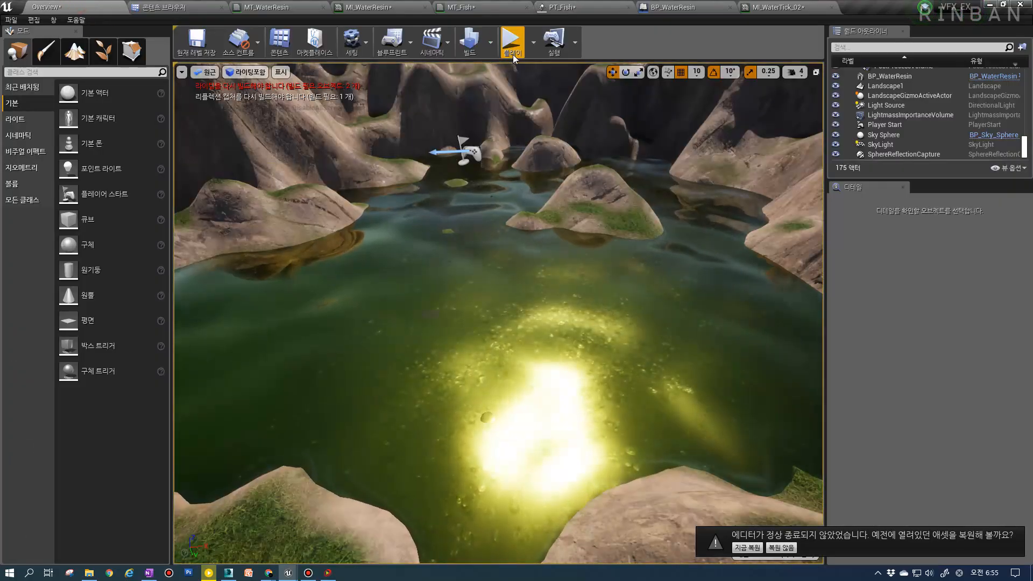
{"action": "left_click", "coordinate": [503, 301]}
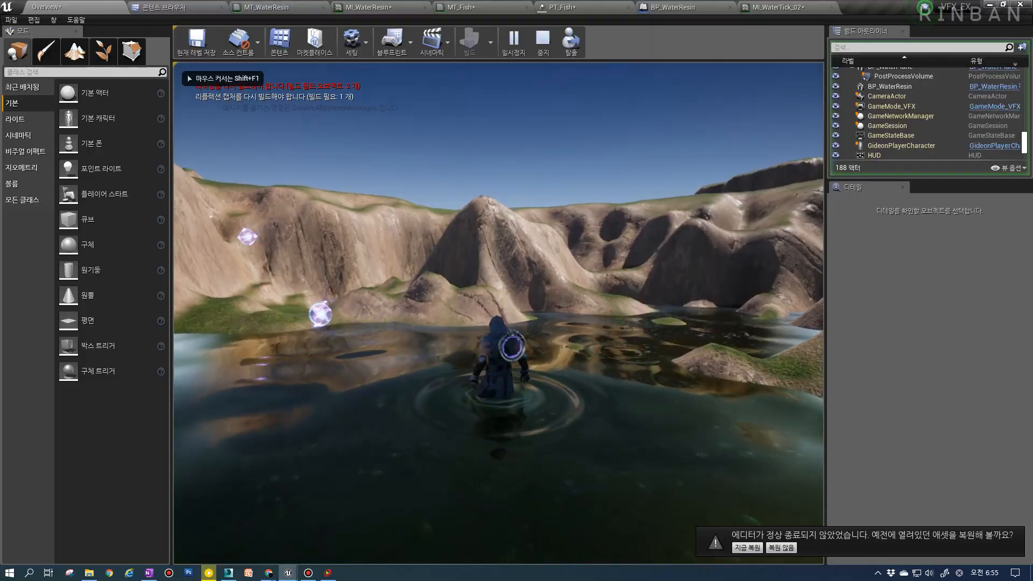
{"action": "key", "text": "w"}
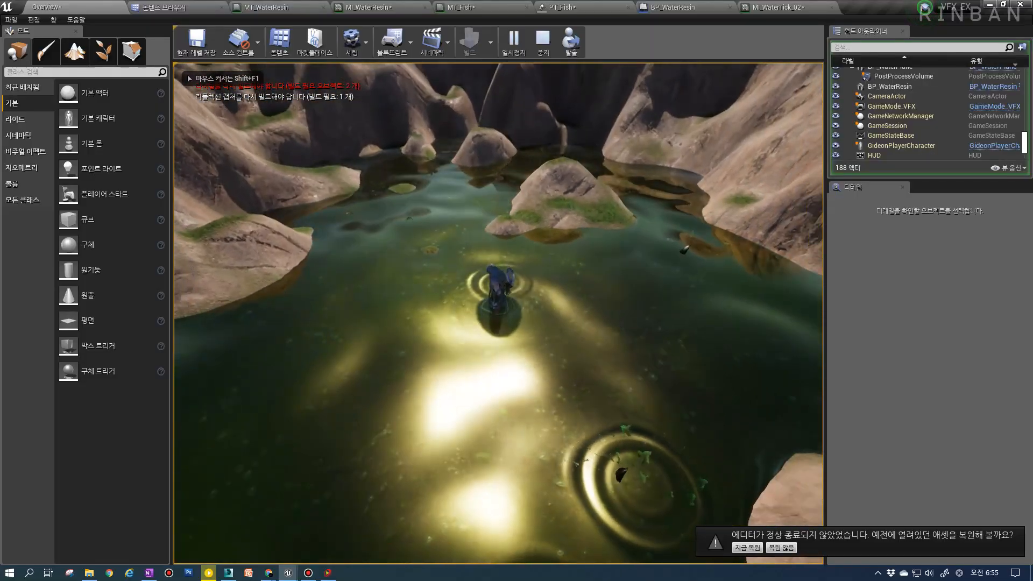
{"action": "key", "text": "w"}
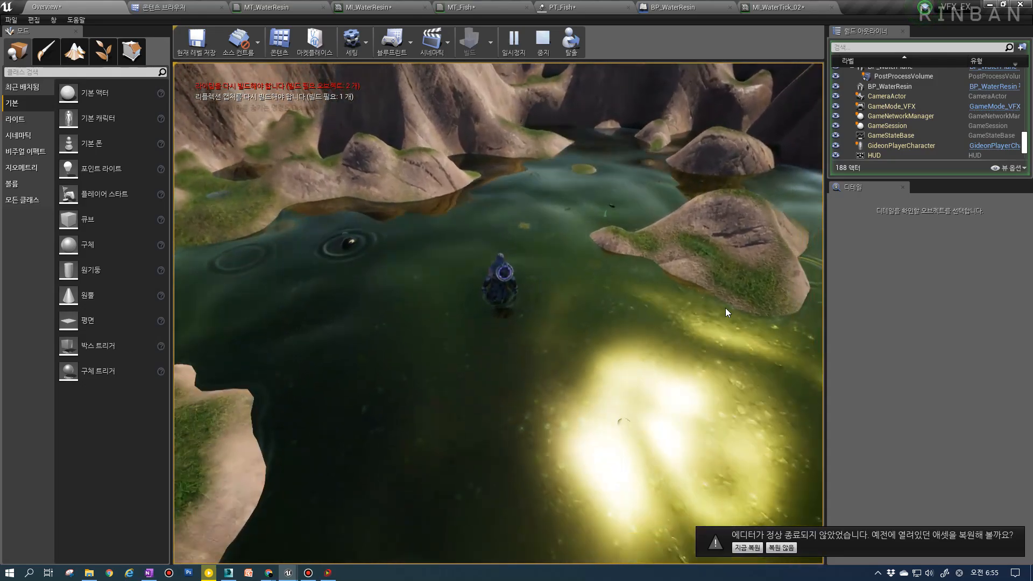
Set the Color parameter of MI_WaterTick_02 to R 0, G 2 and B 0
{"action": "left_click", "coordinate": [788, 6]}
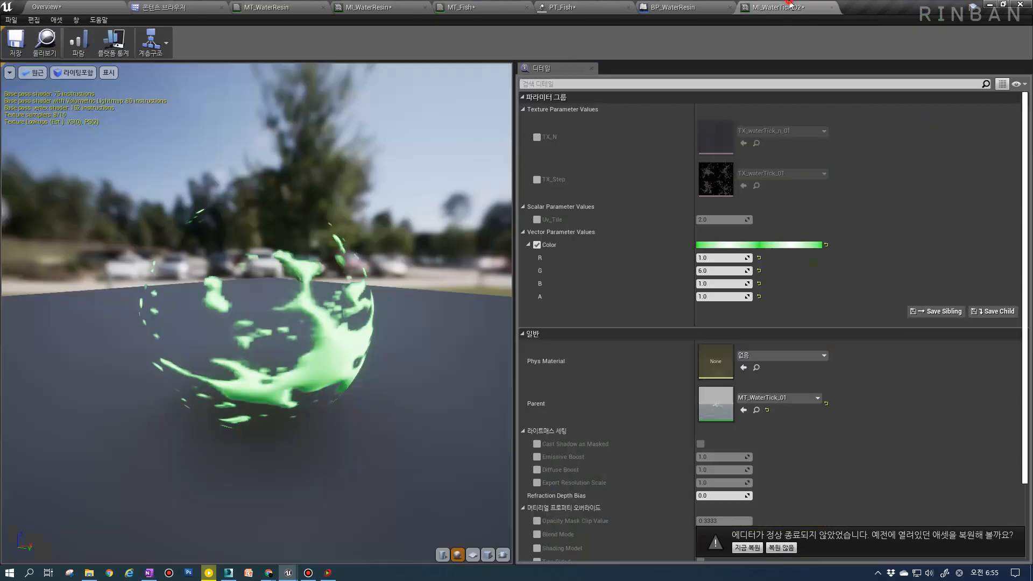
{"action": "left_click", "coordinate": [706, 6]}
{"action": "left_click", "coordinate": [562, 7]}
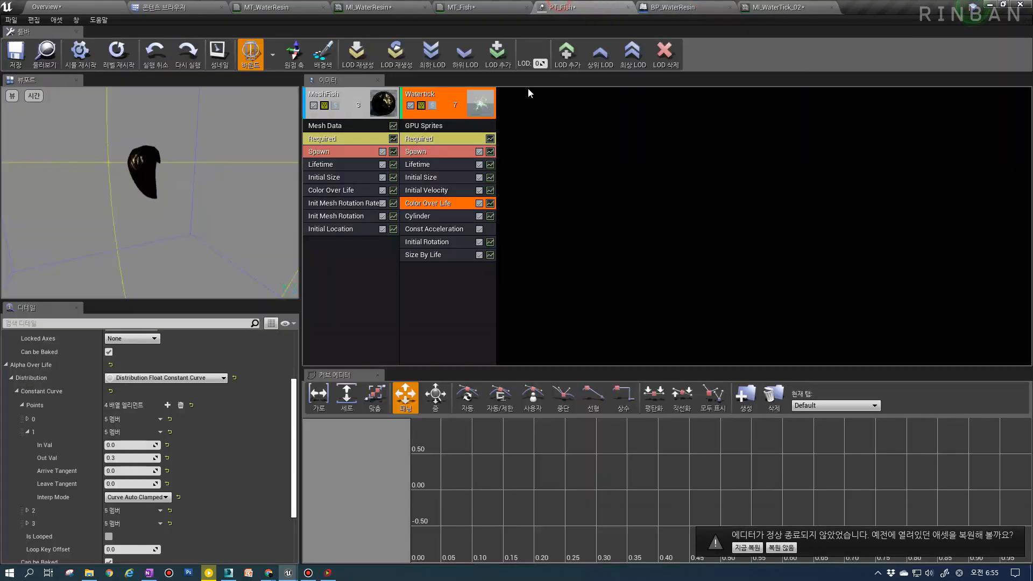
{"action": "left_click", "coordinate": [799, 6]}
{"action": "type", "text": "0"}
{"action": "left_click", "coordinate": [716, 283]}
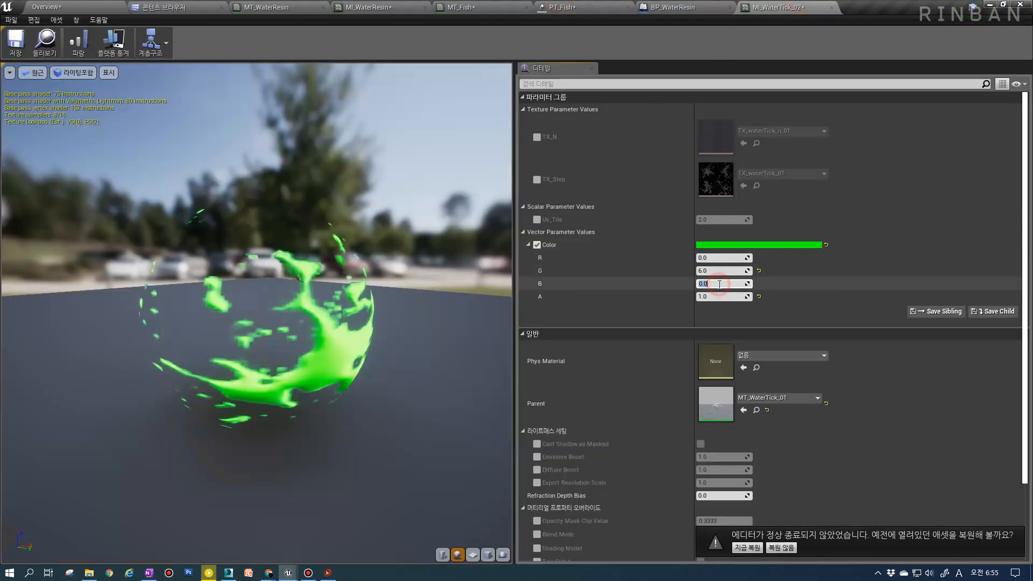
{"action": "type", "text": "0"}
{"action": "left_click", "coordinate": [705, 271]}
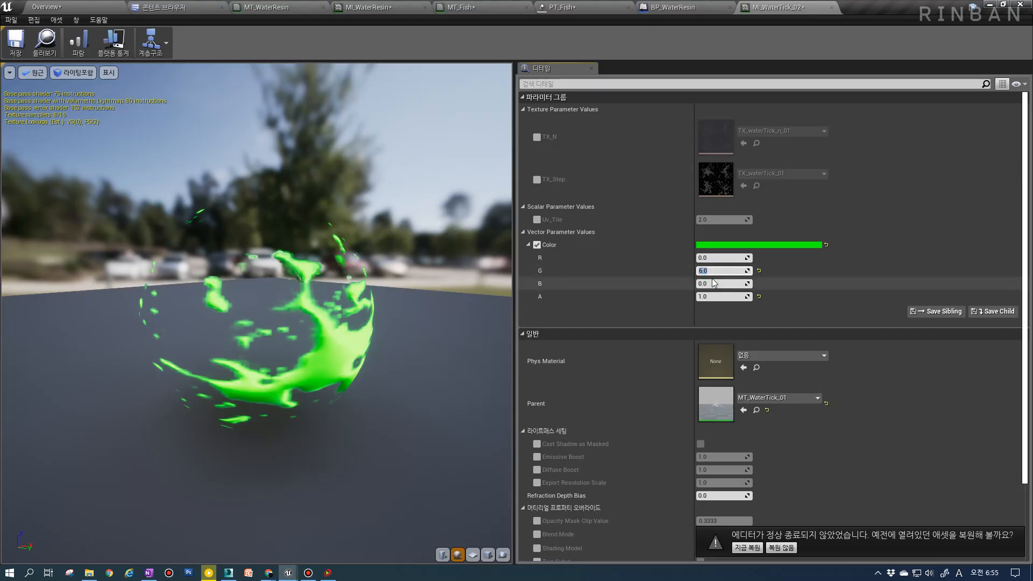
{"action": "type", "text": "1"}
{"action": "key", "text": "Return"}
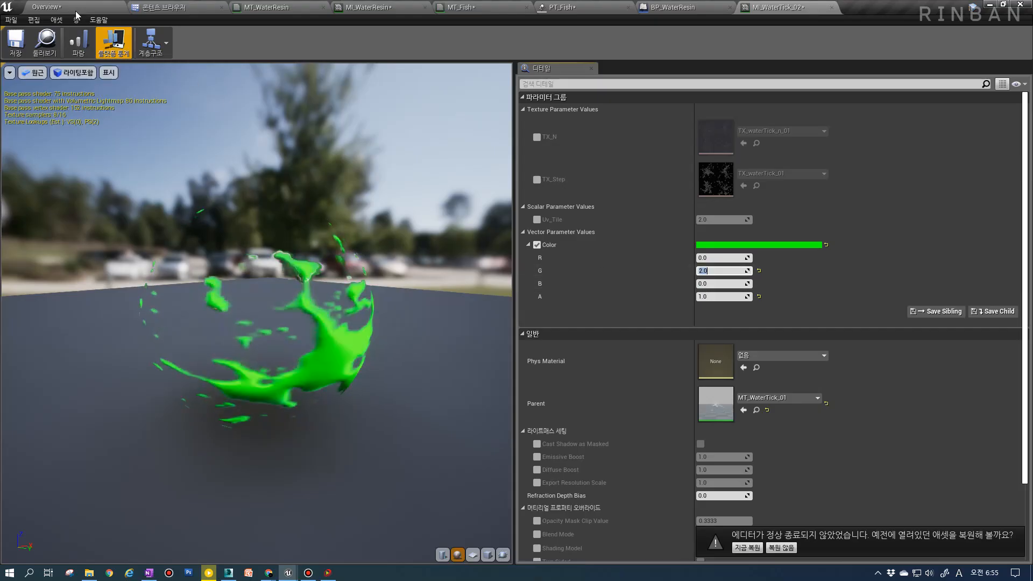
Play-test the level again to examine the fish splashes with the pure green material color
{"action": "left_click", "coordinate": [67, 6]}
{"action": "left_click", "coordinate": [511, 39]}
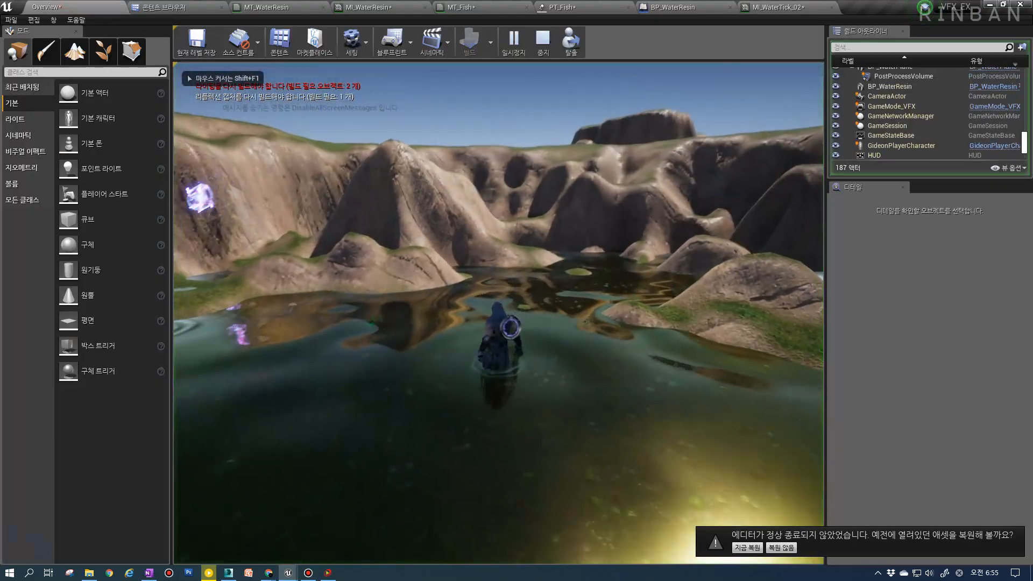
{"action": "key", "text": "w"}
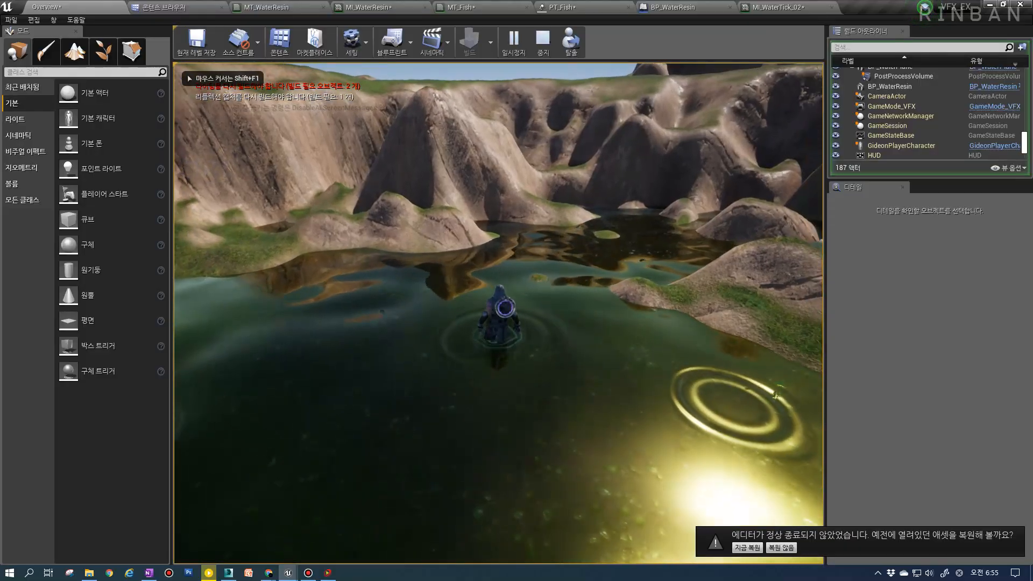
{"action": "key", "text": "shift+F1"}
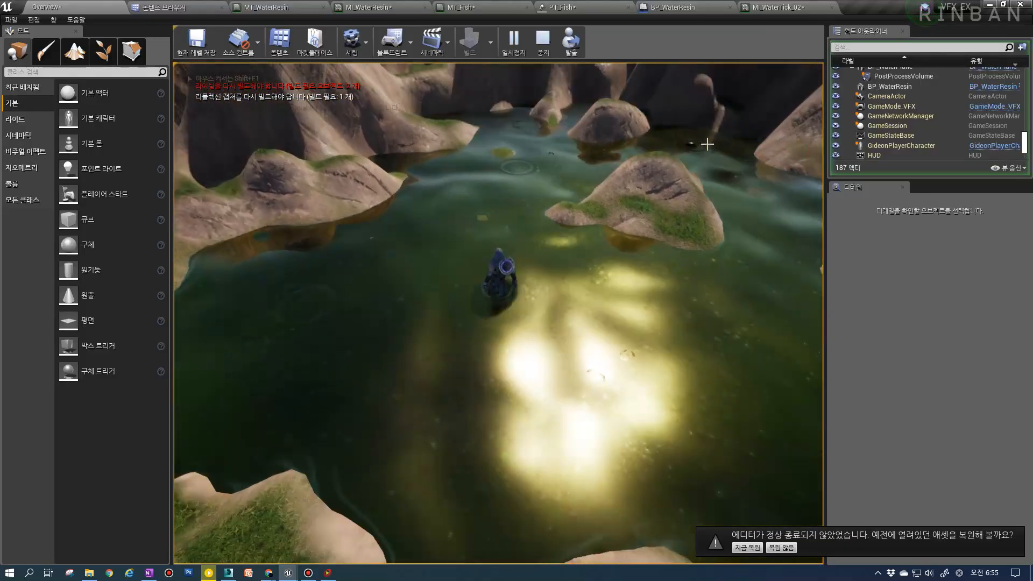
Set the Color parameter of MI_WaterTick_02 to G 0.5 and R 0.2
{"action": "left_click", "coordinate": [822, 4]}
{"action": "left_click_drag", "start_coordinate": [733, 270], "coordinate": [720, 268]}
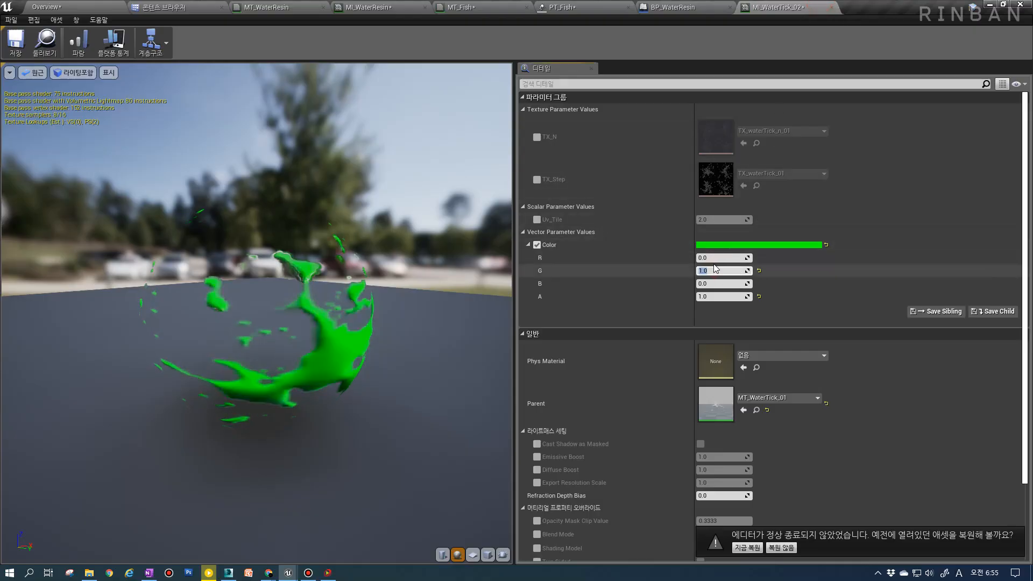
{"action": "type", "text": ".2"}
{"action": "key", "text": "Return"}
{"action": "type", "text": ".5"}
{"action": "key", "text": "Return"}
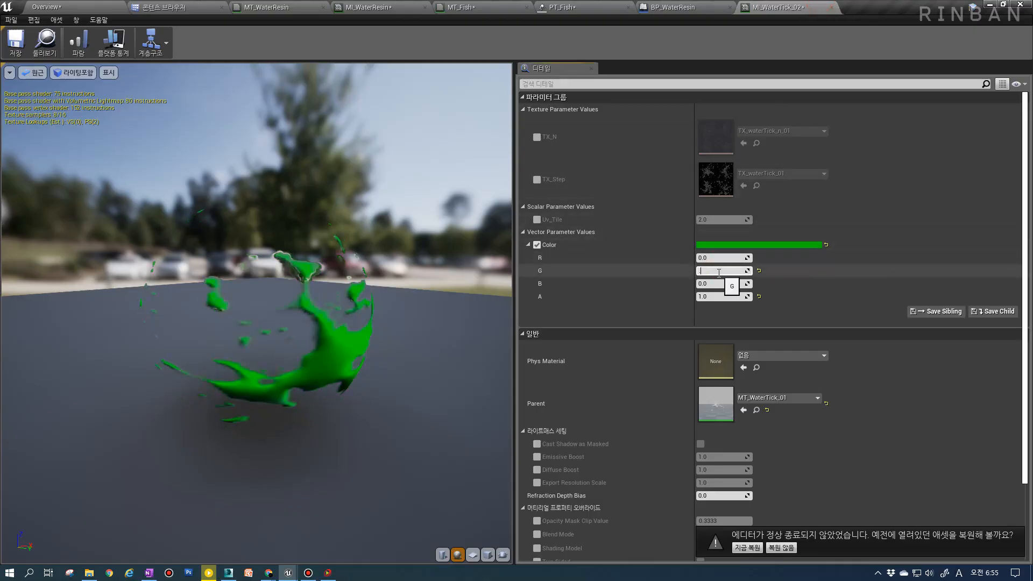
{"action": "type", "text": ".5"}
{"action": "key", "text": "Return"}
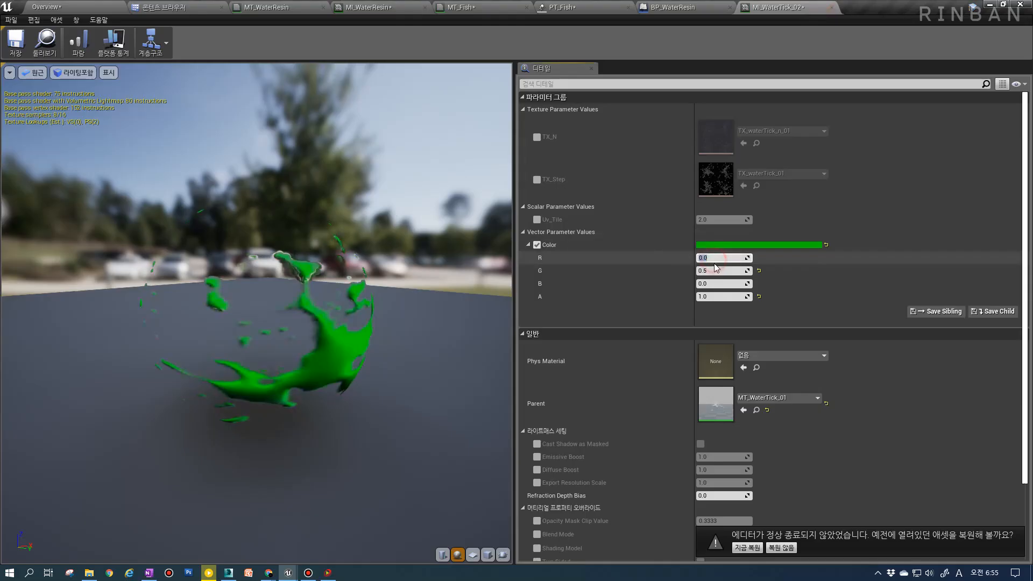
{"action": "type", "text": ".2"}
{"action": "key", "text": "Return"}
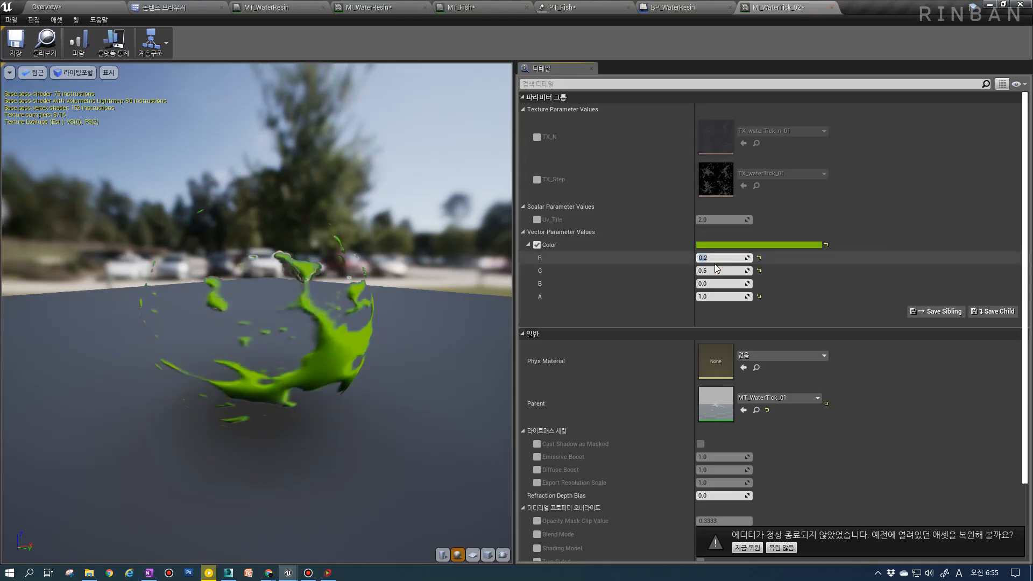
Set Out Val of point 1 on PT_Fish's Watertick Alpha Over Life curve to 0.5
{"action": "left_click", "coordinate": [600, 6]}
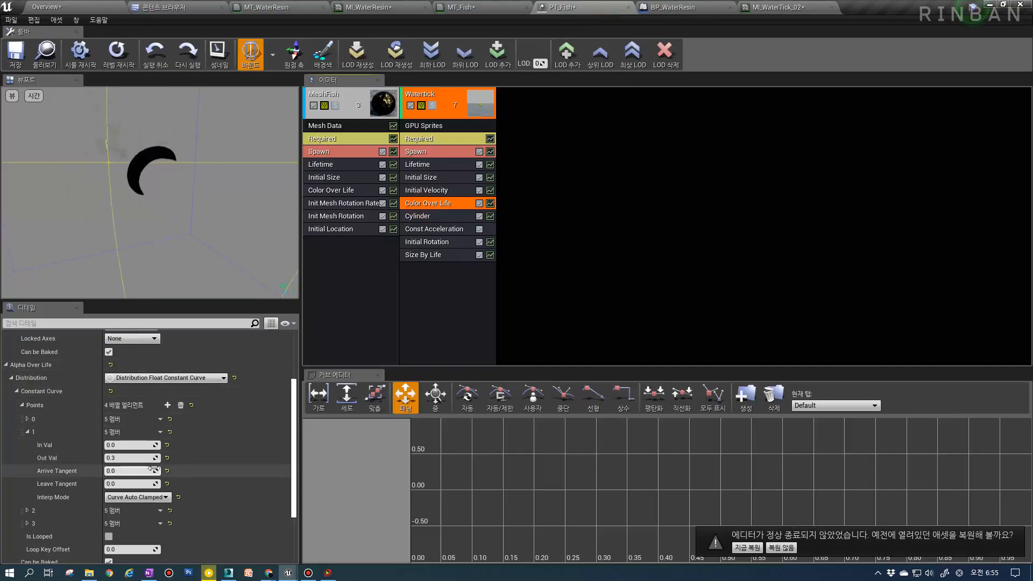
{"action": "left_click", "coordinate": [136, 458]}
{"action": "type", "text": "0"}
{"action": "key", "text": "Return"}
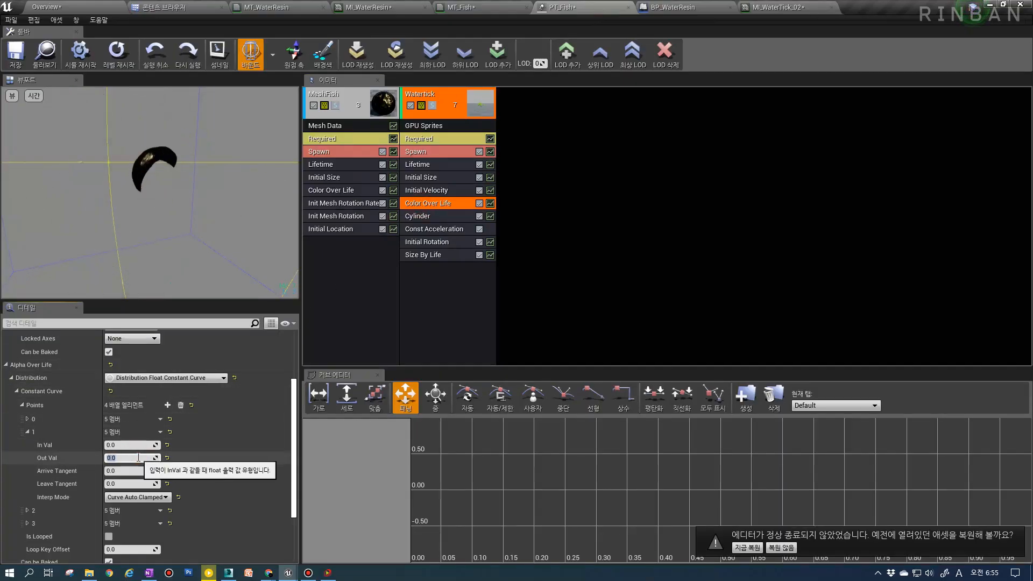
{"action": "type", "text": "1"}
{"action": "key", "text": "Return"}
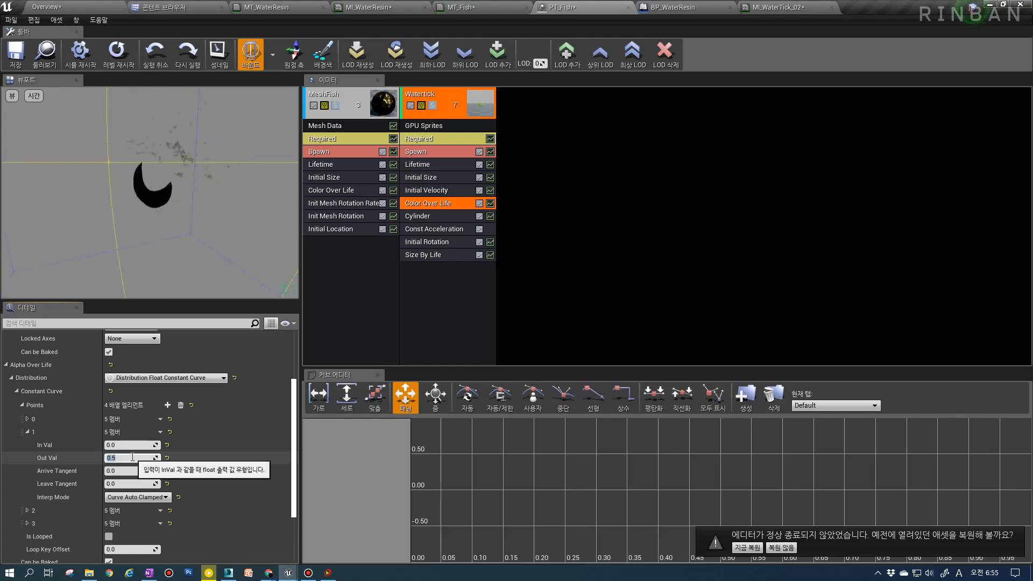
Play-test the level and move through the water to check the splashes' olive tint and opacity
{"action": "left_click", "coordinate": [45, 6]}
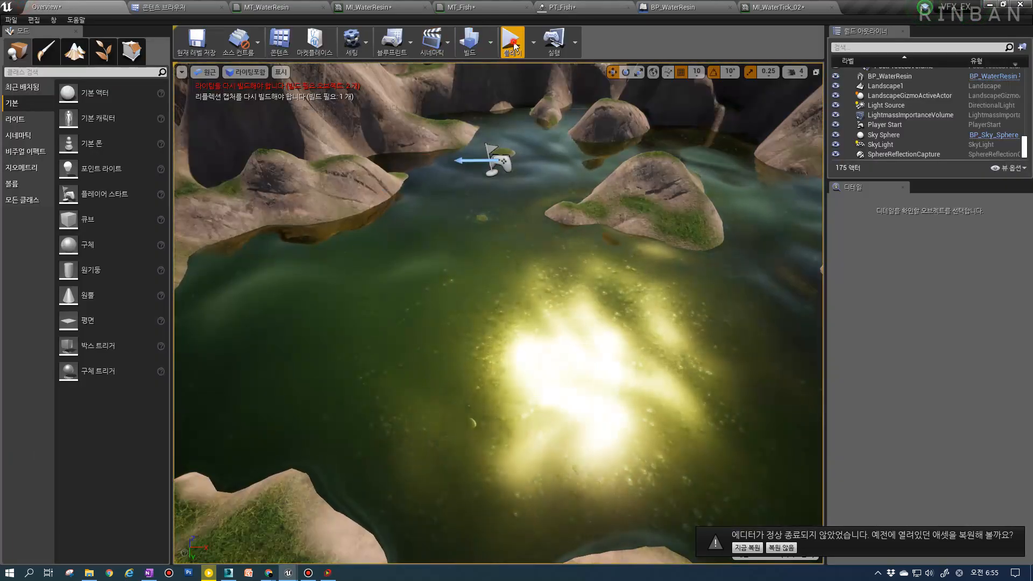
{"action": "key", "text": "alt+p"}
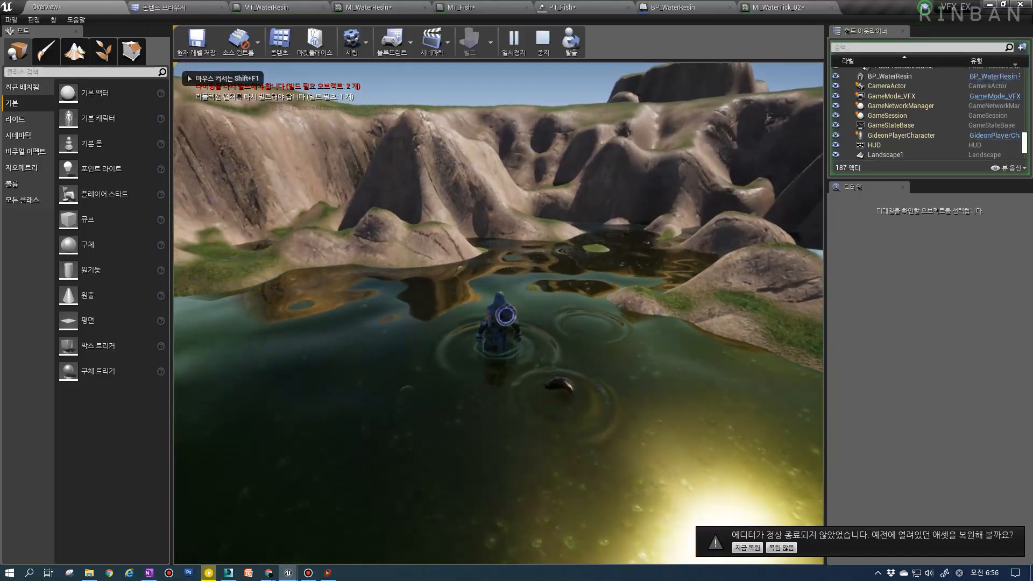
{"action": "key", "text": "w"}
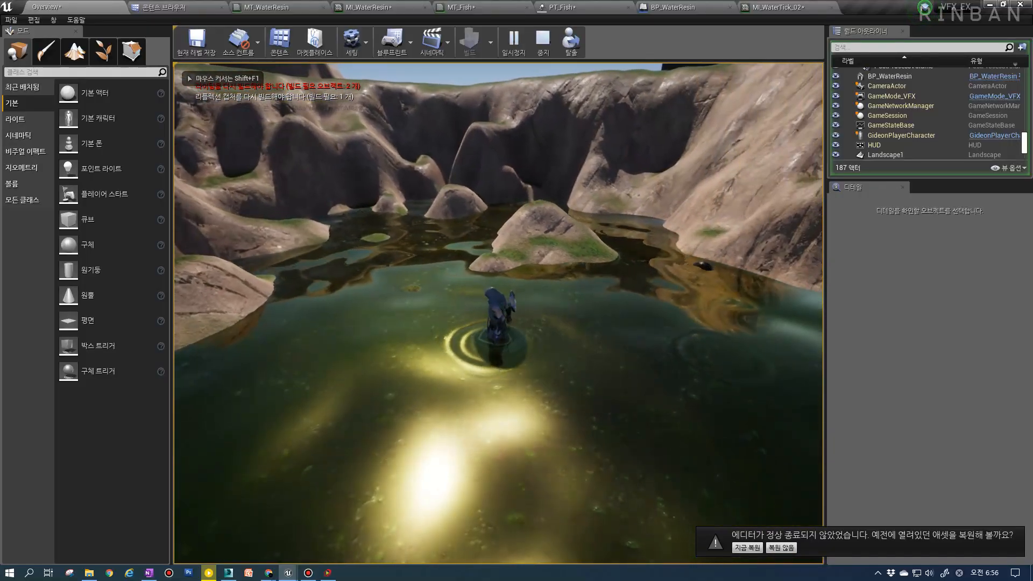
Keep walking through the resin water and examine the fish splashes and ripples from several angles
{"action": "key", "text": "w"}
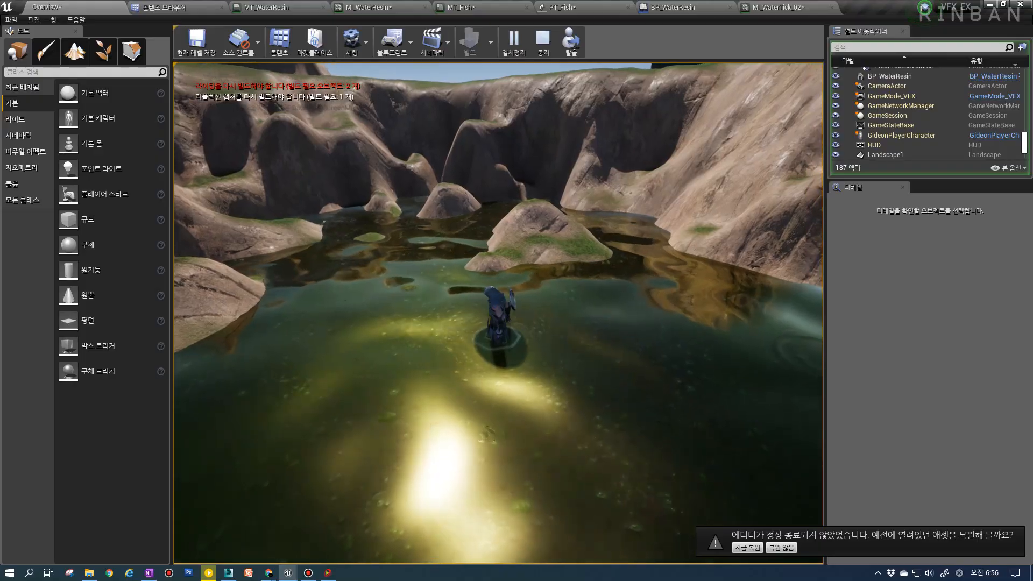
{"action": "key", "text": "w"}
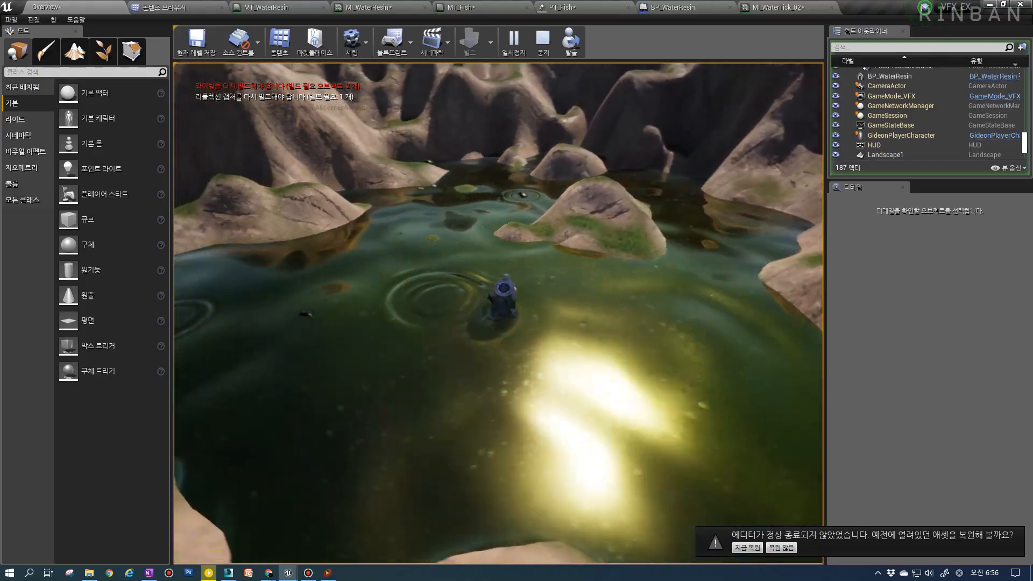
{"action": "key", "text": "w"}
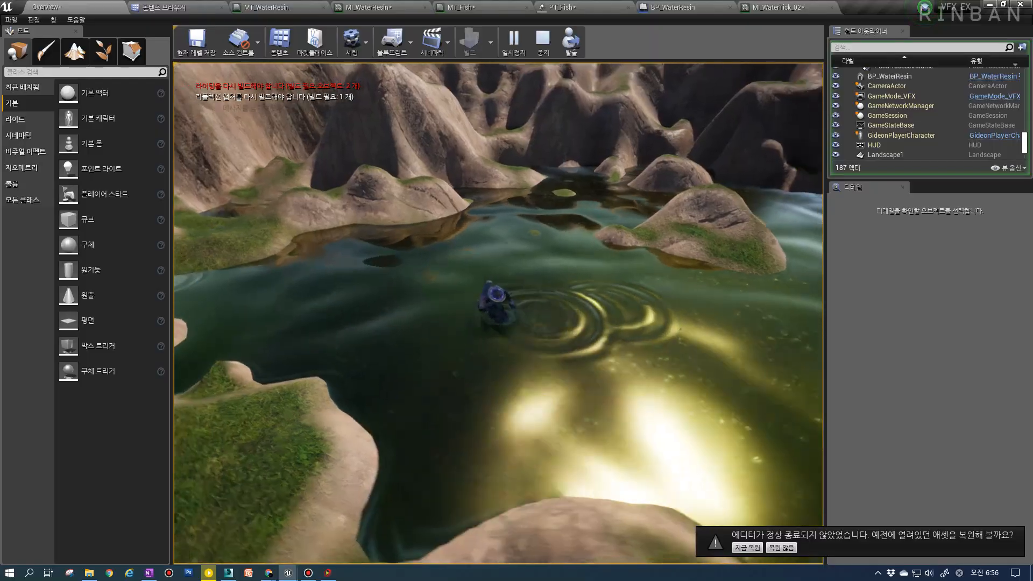
{"action": "key", "text": "w"}
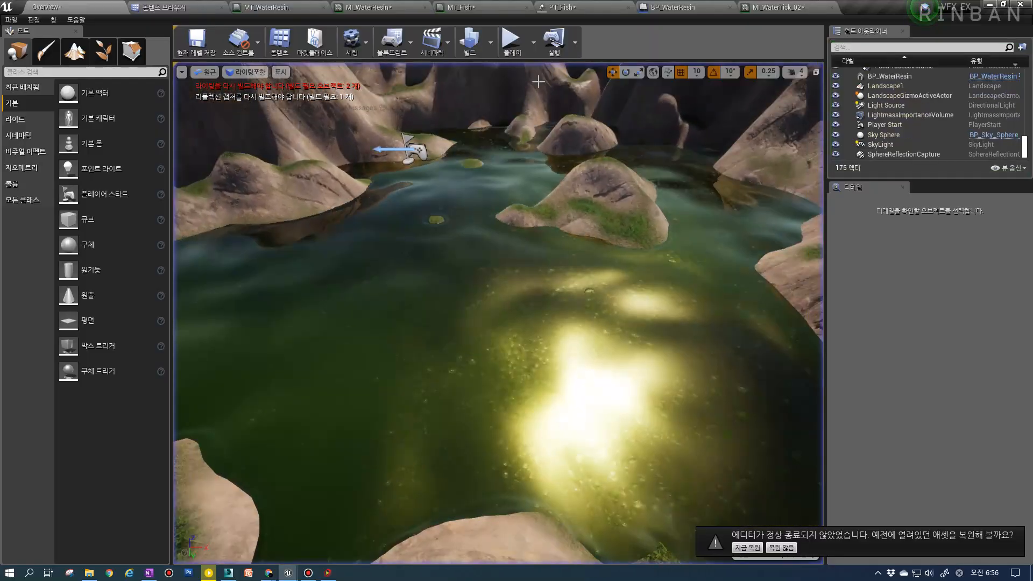
In BP_WaterResin's event graph, route execution from Activate through the SET Loc Fish node to SetWorldLocation
{"action": "left_click", "coordinate": [503, 15]}
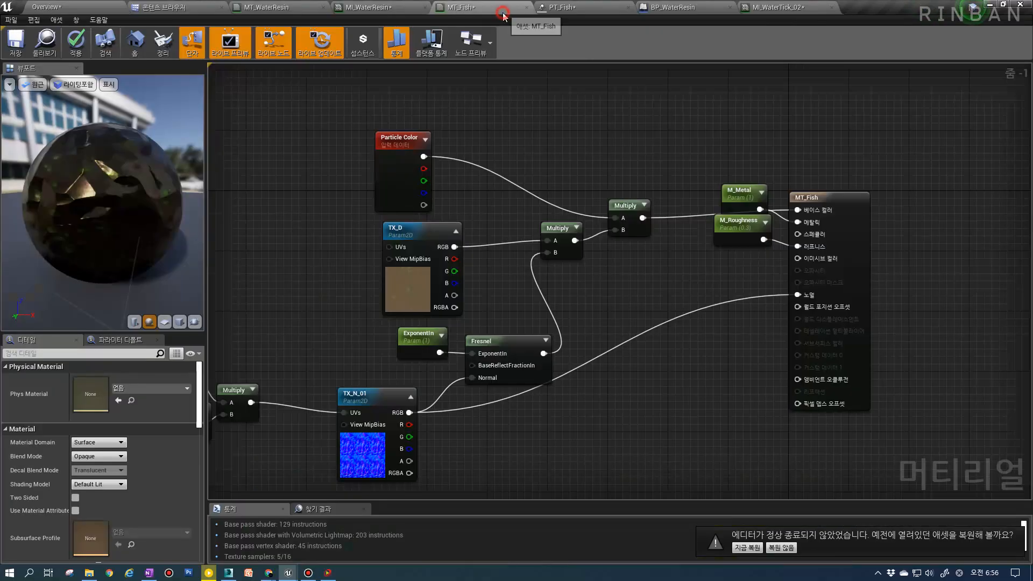
{"action": "left_click", "coordinate": [658, 7]}
{"action": "scroll", "coordinate": [292, 304], "scroll_direction": "up", "scroll_amount": 3}
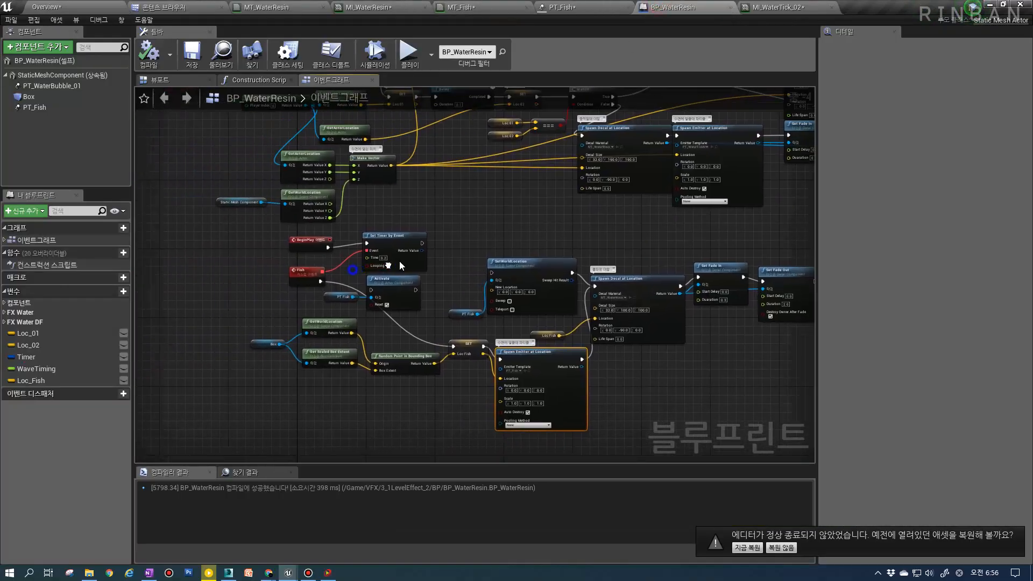
{"action": "right_click_drag", "start_coordinate": [349, 295], "coordinate": [308, 289]}
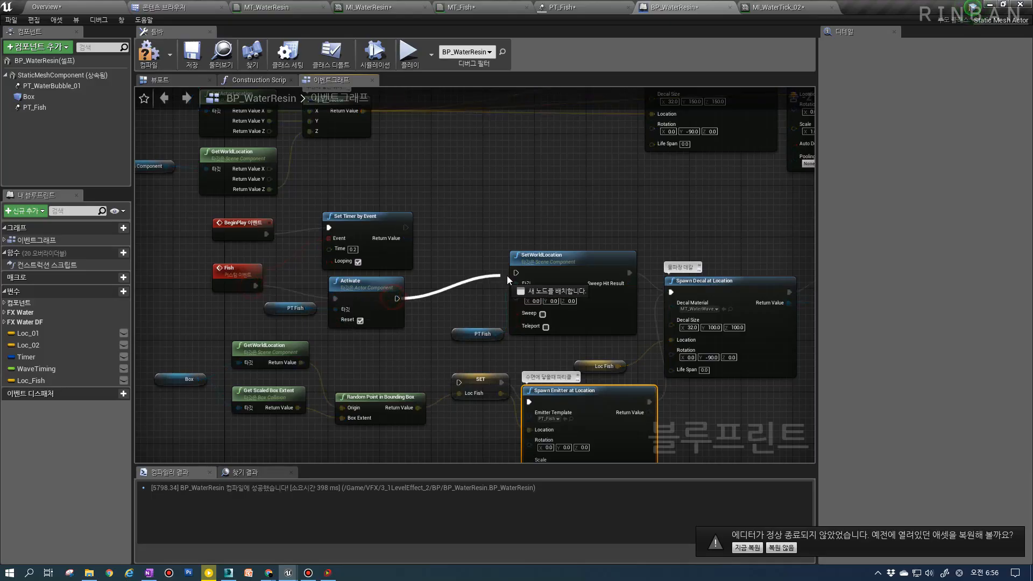
{"action": "right_click_drag", "start_coordinate": [584, 298], "coordinate": [591, 360]}
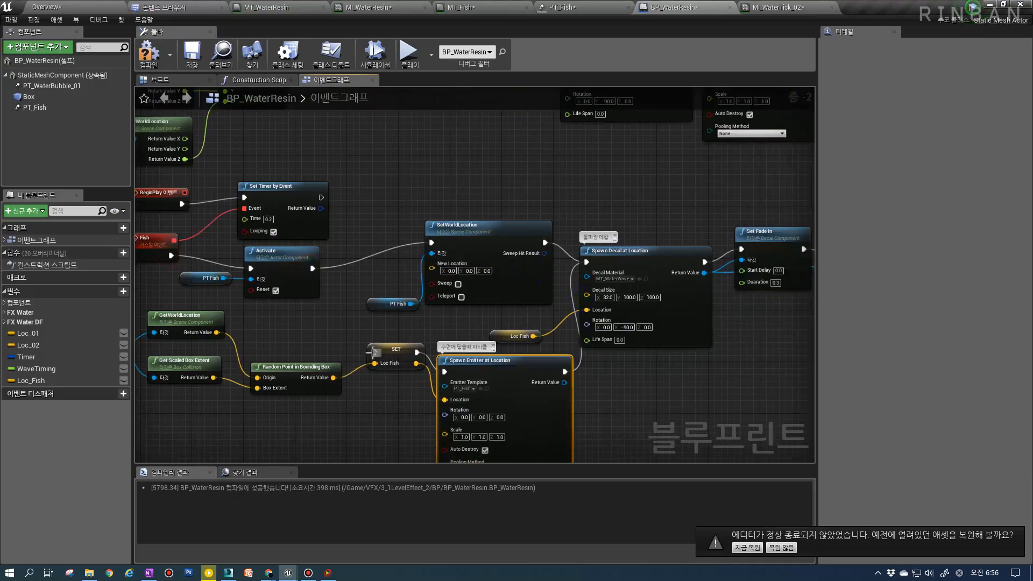
{"action": "left_click_drag", "start_coordinate": [391, 345], "coordinate": [343, 262]}
{"action": "left_click_drag", "start_coordinate": [471, 362], "coordinate": [451, 381]}
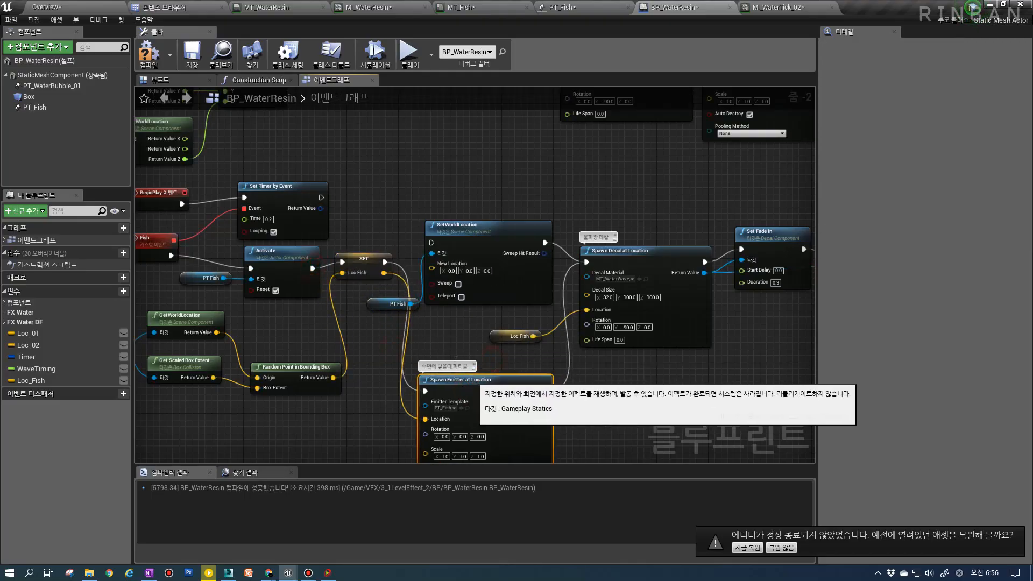
{"action": "left_click_drag", "start_coordinate": [437, 248], "coordinate": [433, 243]}
{"action": "left_click", "coordinate": [364, 258]}
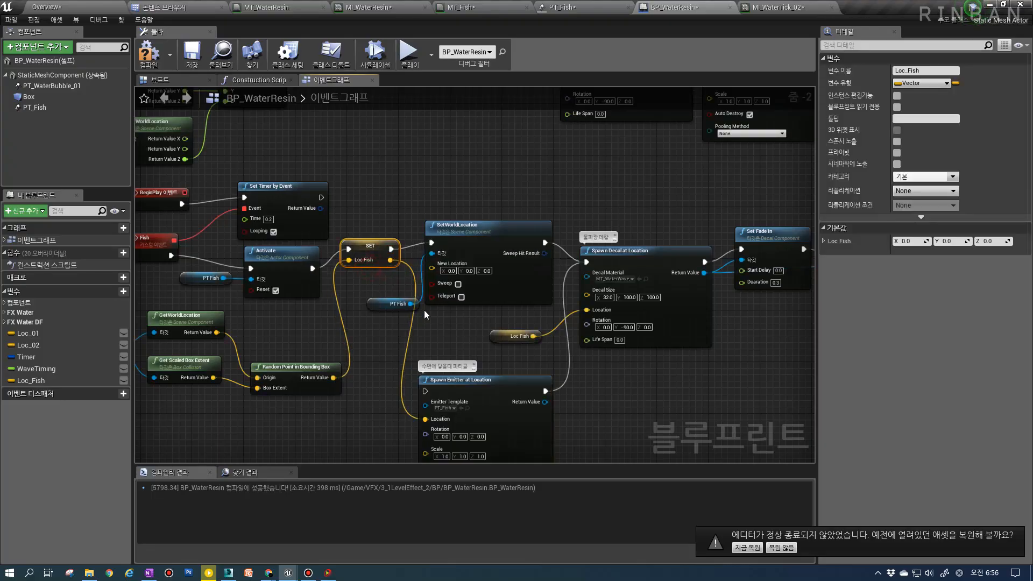
Disconnect Spawn Emitter at Location from Spawn Decal at Location and set it aside below the execution chain
{"action": "right_click_drag", "start_coordinate": [424, 310], "coordinate": [434, 248]}
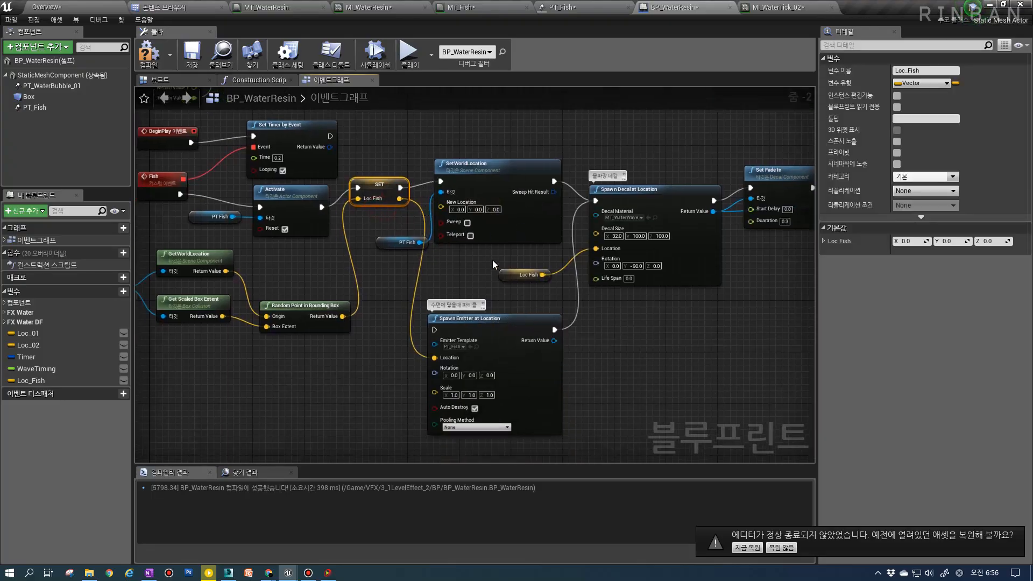
{"action": "scroll", "coordinate": [553, 330], "scroll_direction": "up", "scroll_amount": 1}
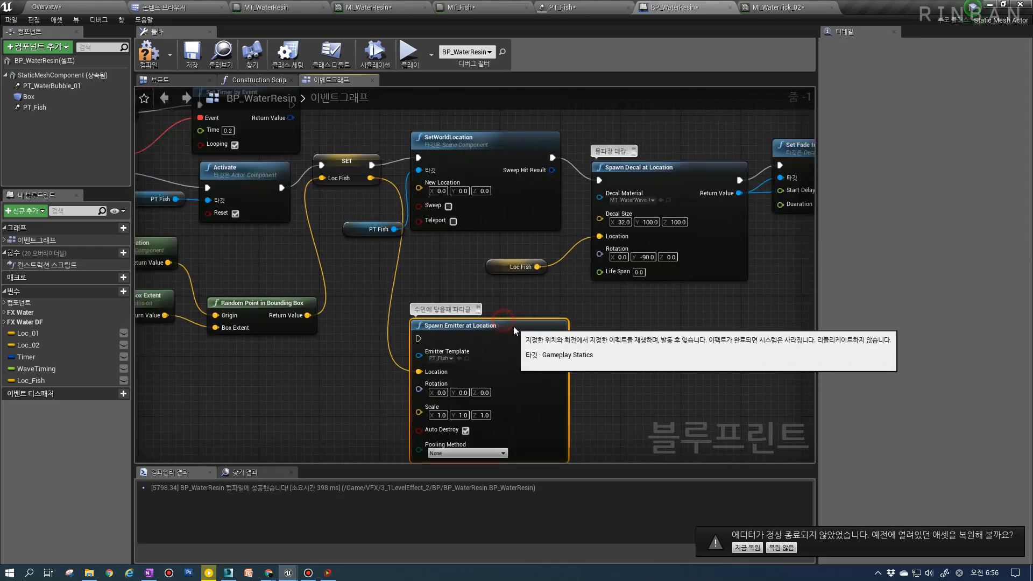
{"action": "left_click_drag", "start_coordinate": [513, 325], "coordinate": [505, 317]}
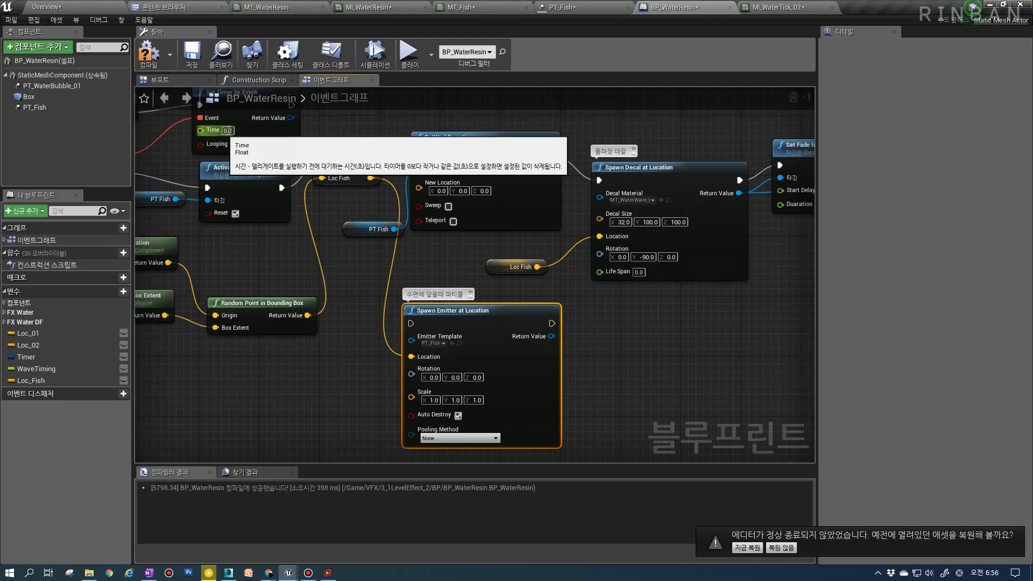
Set the Time of the Set Timer by Event node to 1.5, then compile and save BP_WaterResin
{"action": "type", "text": "1"}
{"action": "key", "text": "Return"}
{"action": "right_click_drag", "start_coordinate": [233, 135], "coordinate": [270, 154]}
{"action": "left_click", "coordinate": [267, 152]}
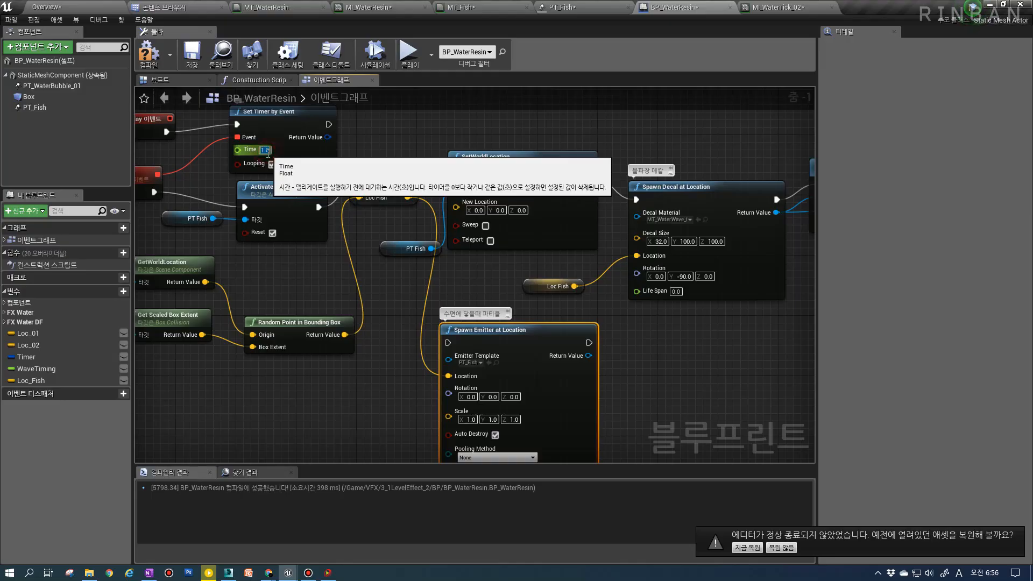
{"action": "left_click", "coordinate": [148, 54]}
{"action": "key", "text": "ctrl+s"}
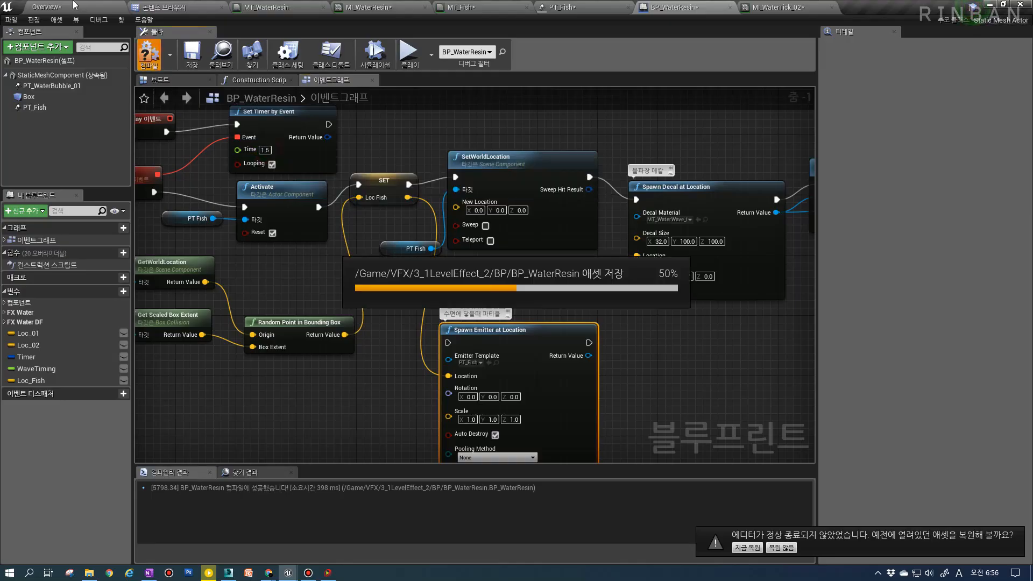
Play-test the level to examine the fish ripples with the new timer interval, then stop playing
{"action": "left_click", "coordinate": [46, 7]}
{"action": "key", "text": "alt+p"}
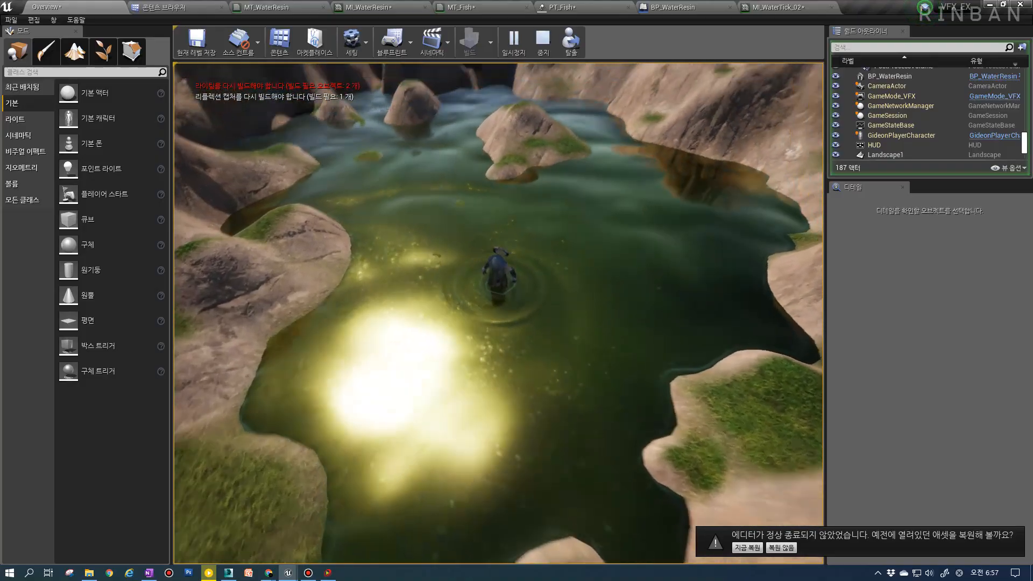
{"action": "key", "text": "Escape"}
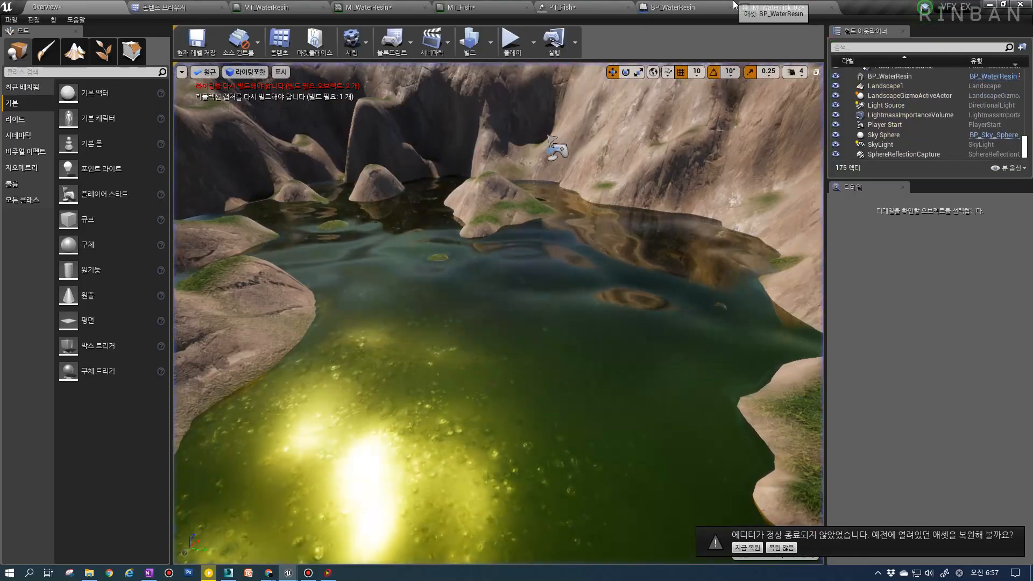
Review in BP_WaterResin's event graph how Random Point in Bounding Box feeds the Loc Fish variable
{"action": "left_click", "coordinate": [580, 7]}
{"action": "left_click", "coordinate": [716, 6]}
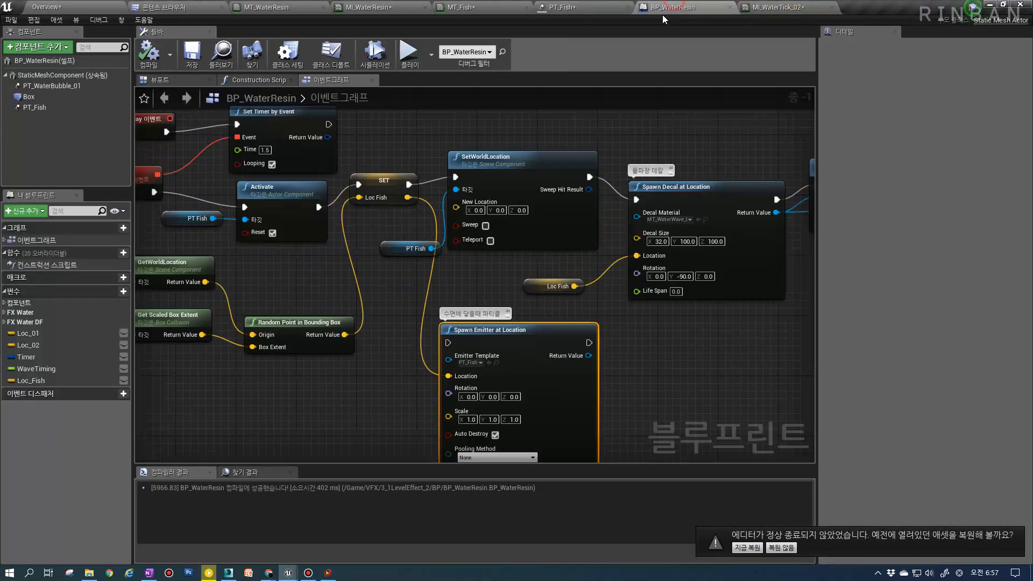
{"action": "right_click_drag", "start_coordinate": [436, 263], "coordinate": [460, 299]}
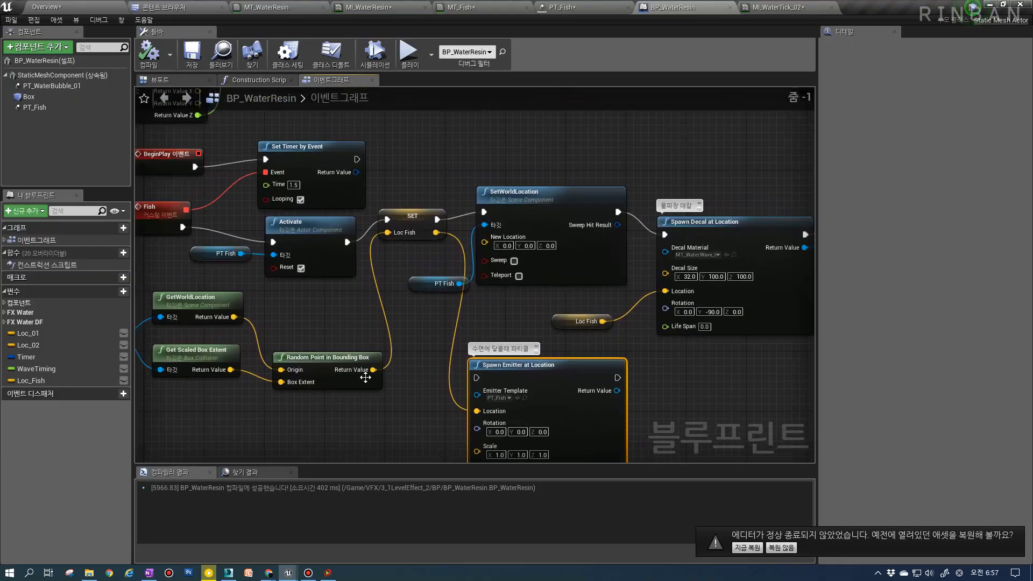
{"action": "left_click_drag", "start_coordinate": [371, 370], "coordinate": [371, 285]}
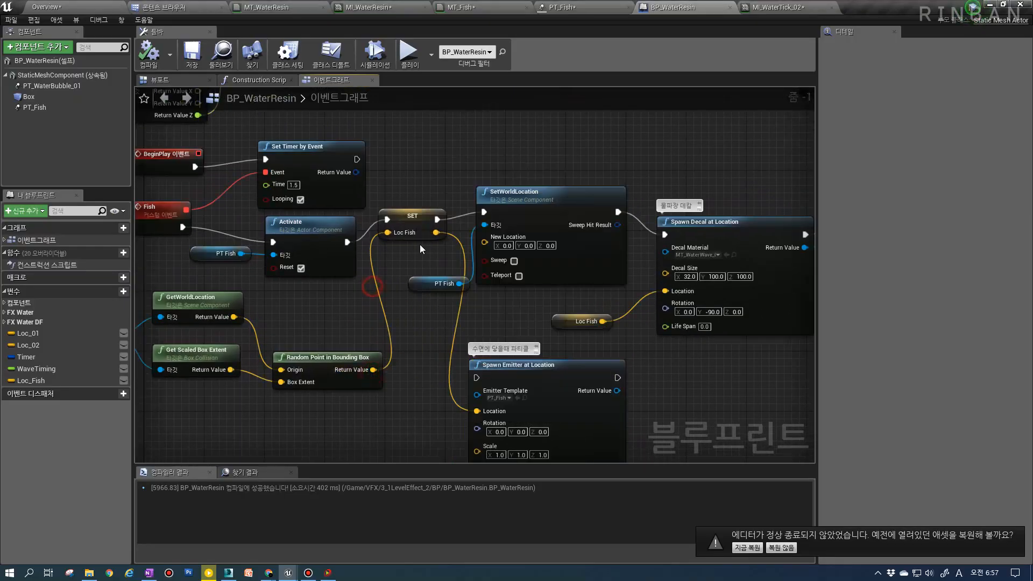
Play-test the level again and walk through the water to compare the character's ripples with the fish ripples
{"action": "left_click", "coordinate": [99, 5]}
{"action": "key", "text": "alt+p"}
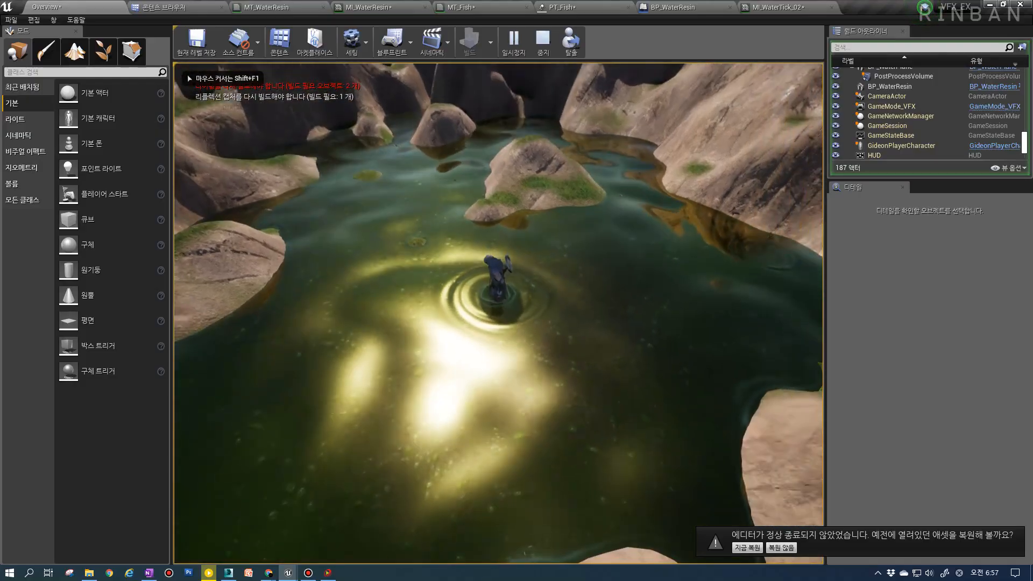
{"action": "key", "text": "w"}
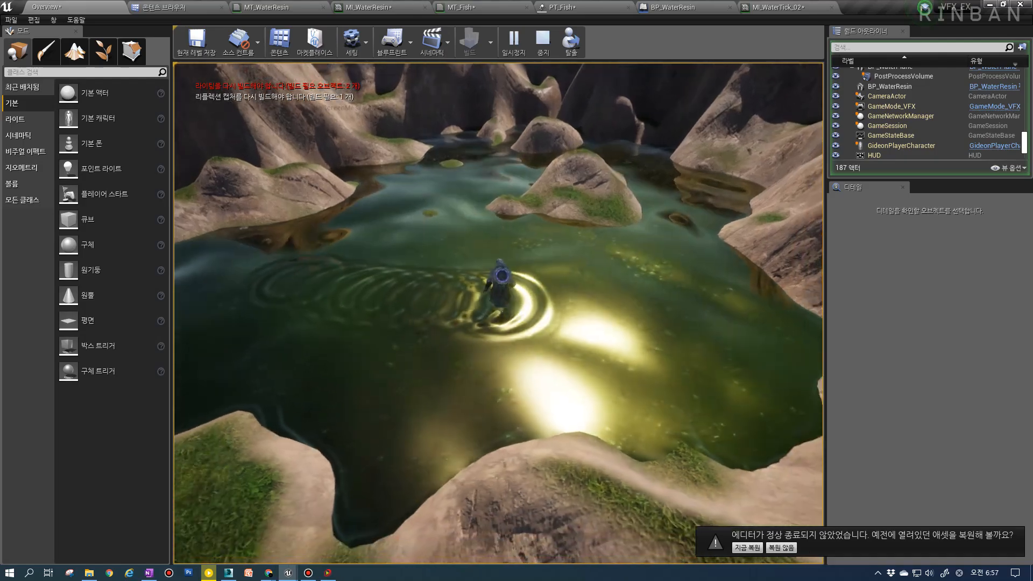
Show the shader complexity view during play and display the frame timings with the console command stat unit
{"action": "key", "text": "F5"}
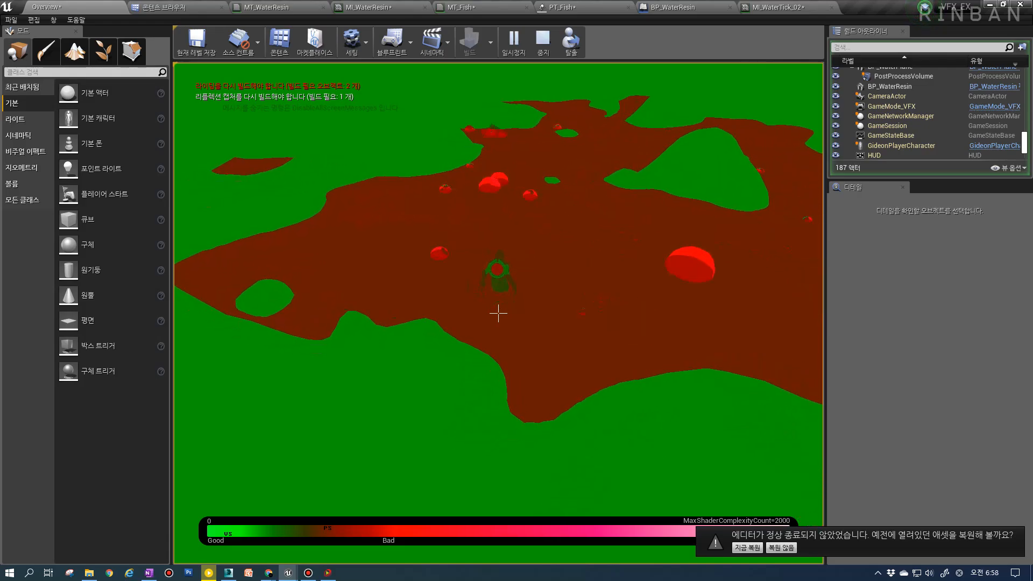
{"action": "key", "text": "grave"}
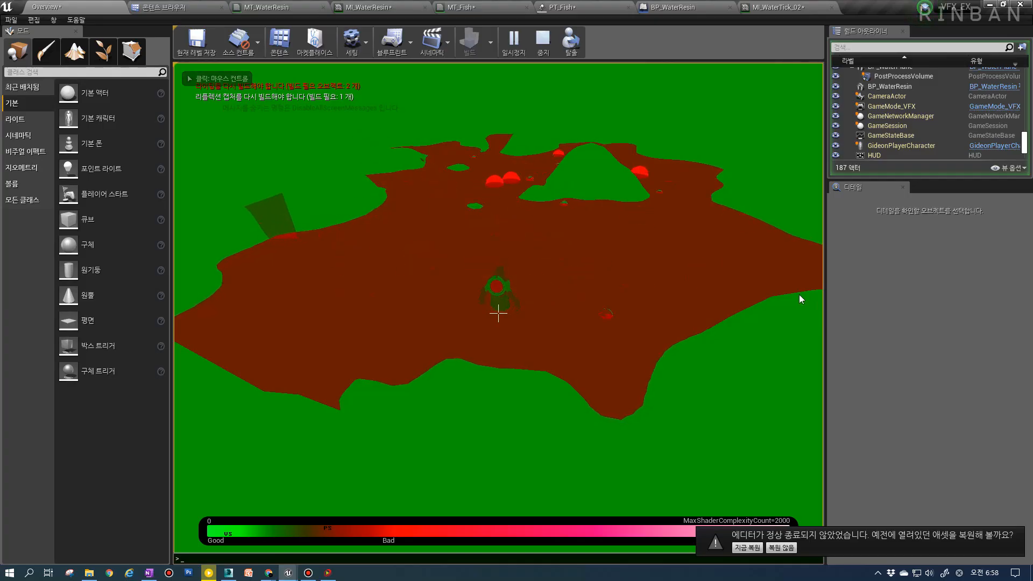
{"action": "type", "text": "s"}
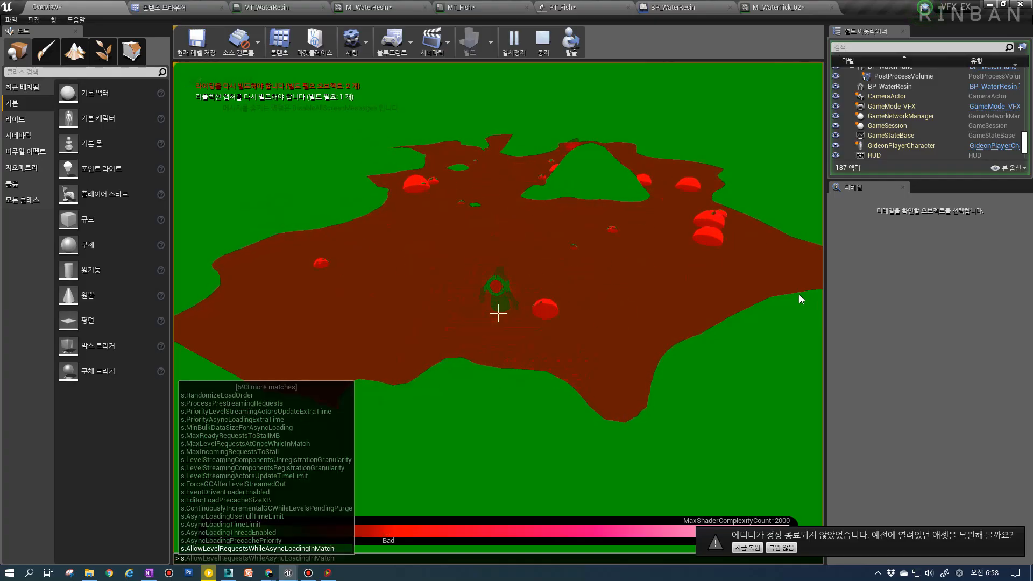
{"action": "type", "text": "tat"}
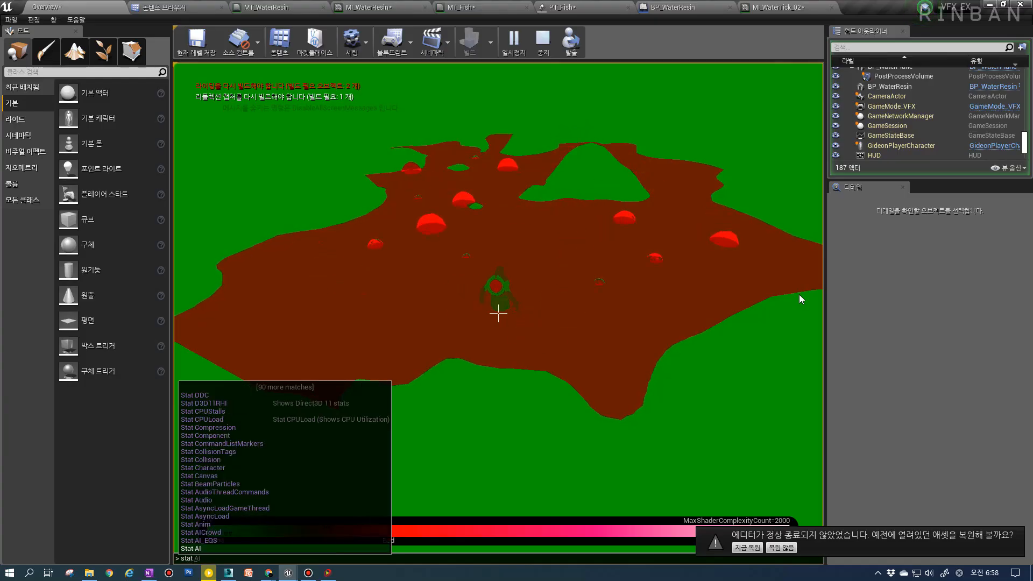
{"action": "type", "text": " fps"}
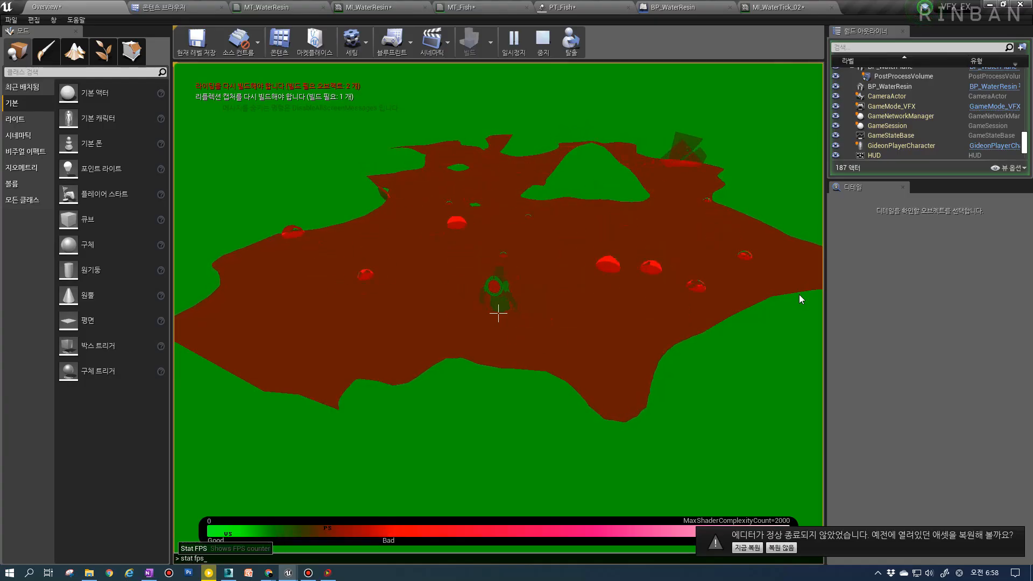
{"action": "key", "text": "BackSpace"}
{"action": "key", "text": "BackSpace"}
{"action": "key", "text": "BackSpace"}
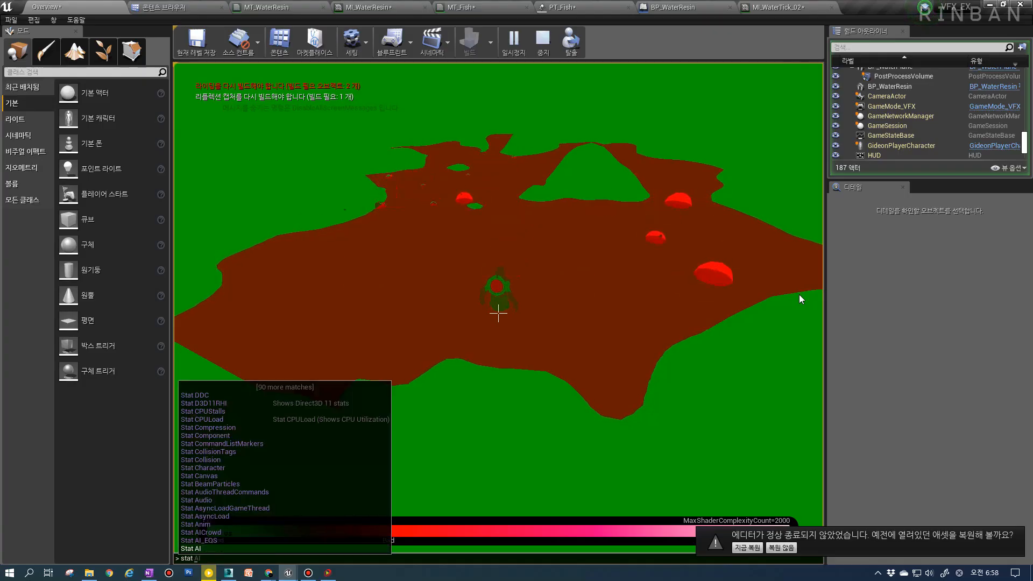
{"action": "type", "text": "unit"}
{"action": "key", "text": "Return"}
{"action": "left_click", "coordinate": [799, 294]}
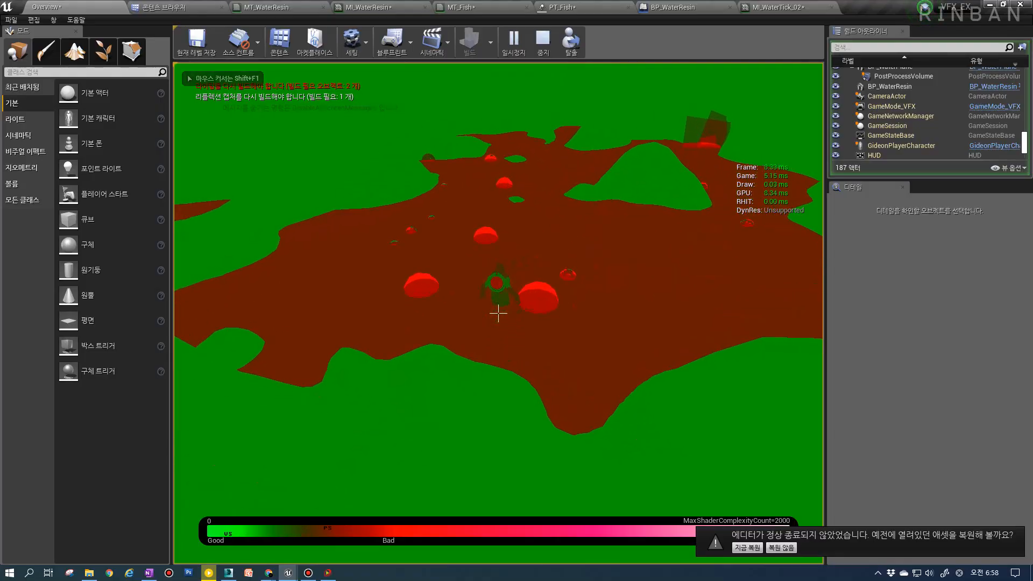
Eject from the player character and inspect the resin pond from near and far with the frame timings displayed
{"action": "key", "text": "F8"}
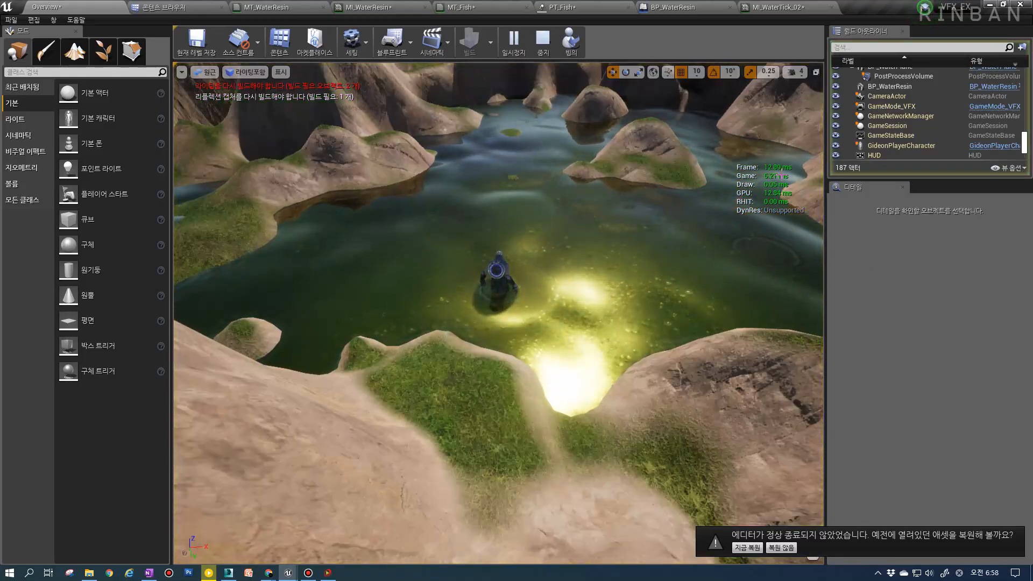
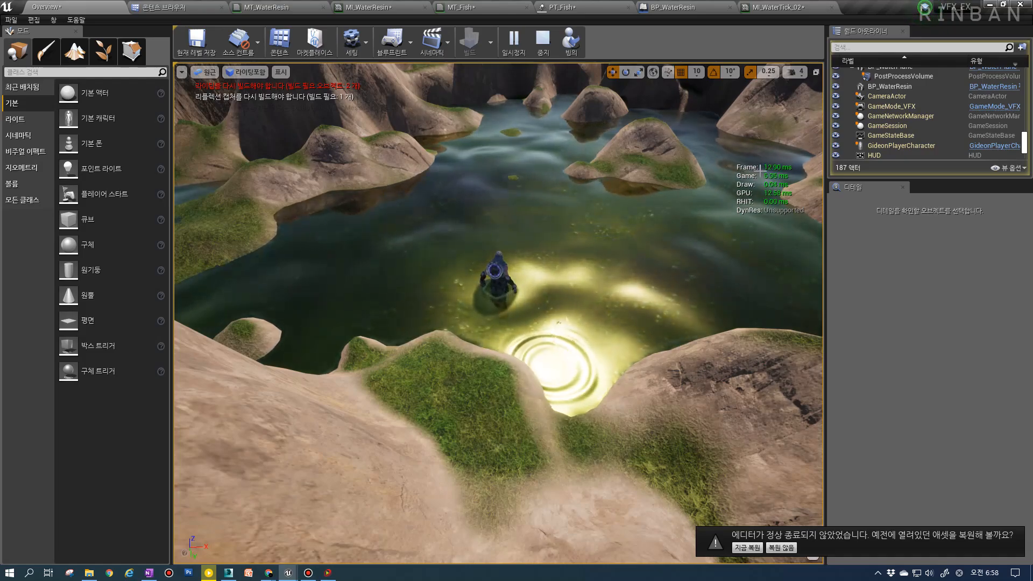
{"action": "key", "text": "w"}
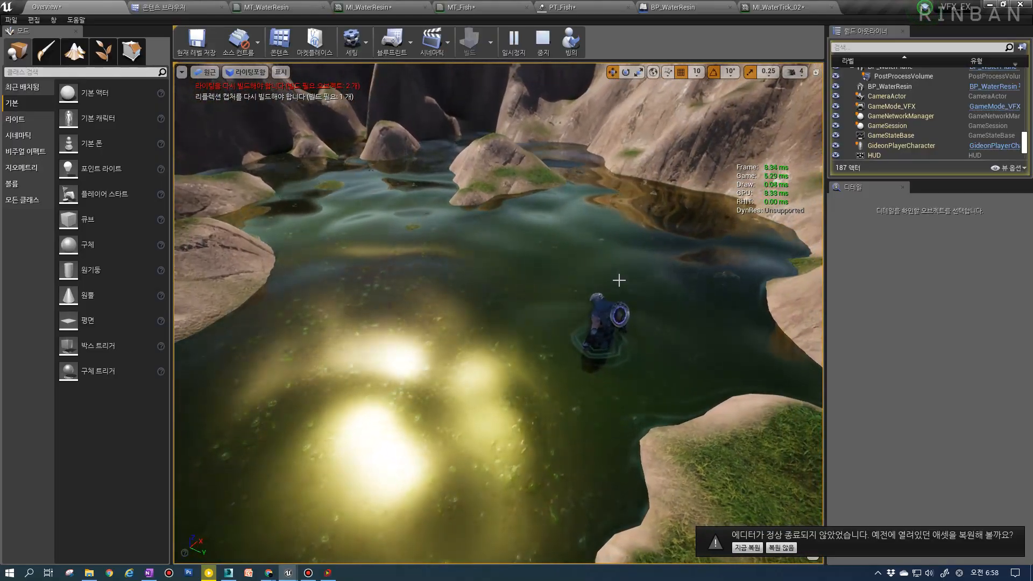
{"action": "key", "text": "w"}
{"action": "scroll", "coordinate": [498, 313], "scroll_direction": "down", "scroll_amount": 5}
{"action": "mouse_move", "coordinate": [615, 279]}
{"action": "left_mouse_down"}
{"action": "mouse_move", "coordinate": [615, 323]}
{"action": "mouse_move", "coordinate": [614, 280]}
{"action": "left_mouse_up"}
{"action": "scroll", "coordinate": [651, 238], "scroll_direction": "up", "scroll_amount": 10}
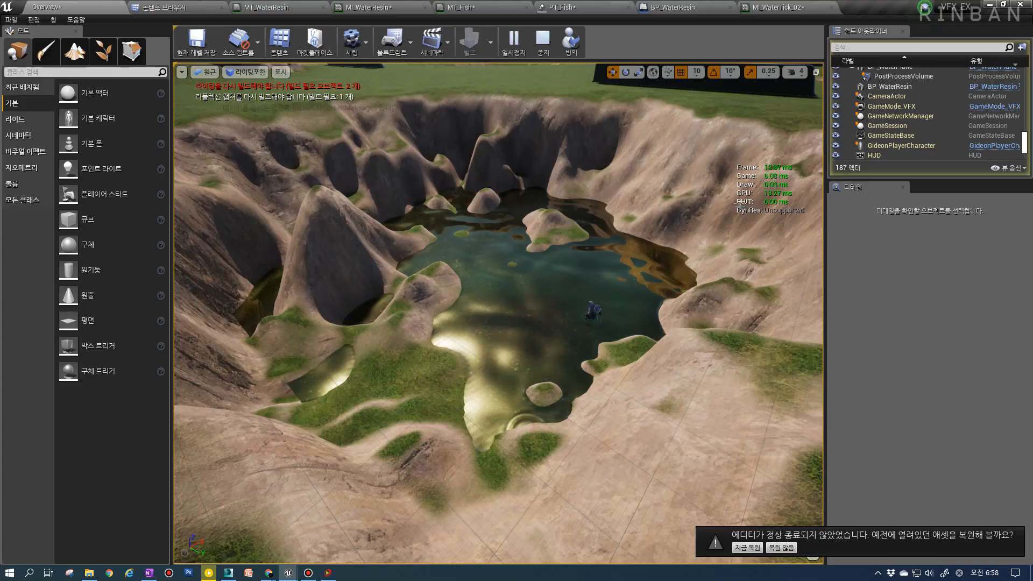
{"action": "scroll", "coordinate": [766, 176], "scroll_direction": "down", "scroll_amount": 10}
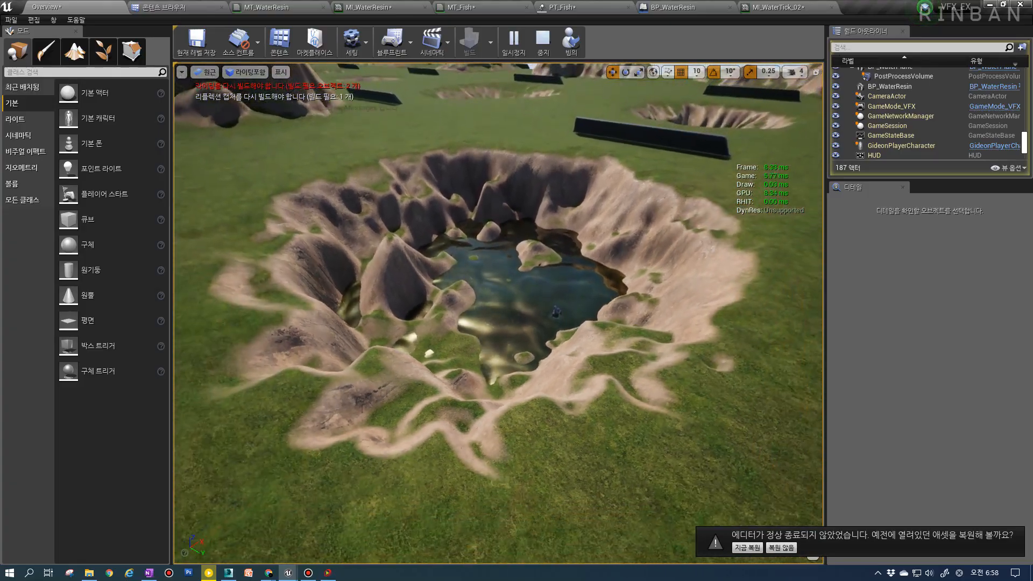
{"action": "scroll", "coordinate": [499, 314], "scroll_direction": "up", "scroll_amount": 10}
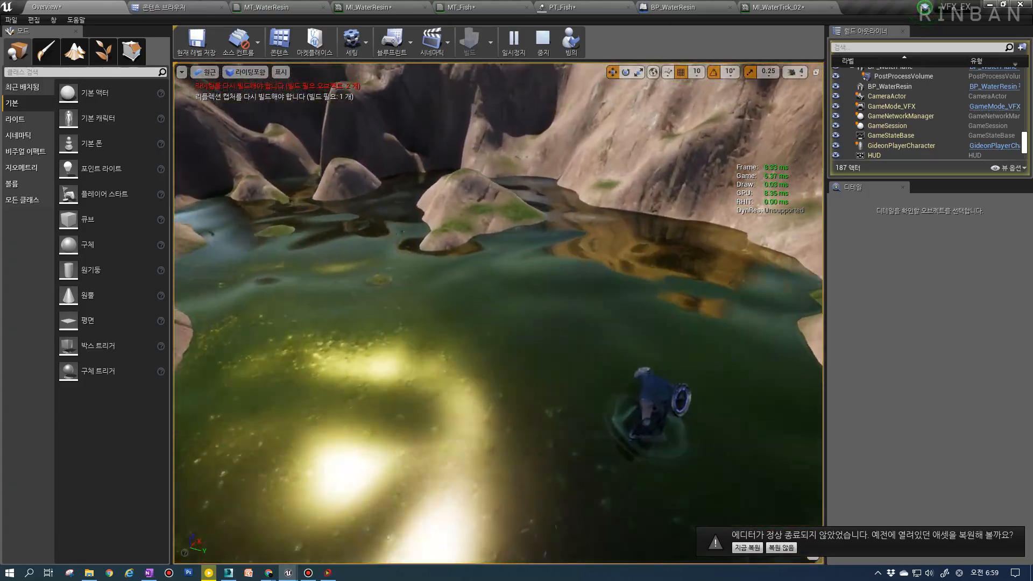
Return to controlling the player character and show the frame rate with the console command stat fps
{"action": "scroll", "coordinate": [616, 275], "scroll_direction": "up", "scroll_amount": 5}
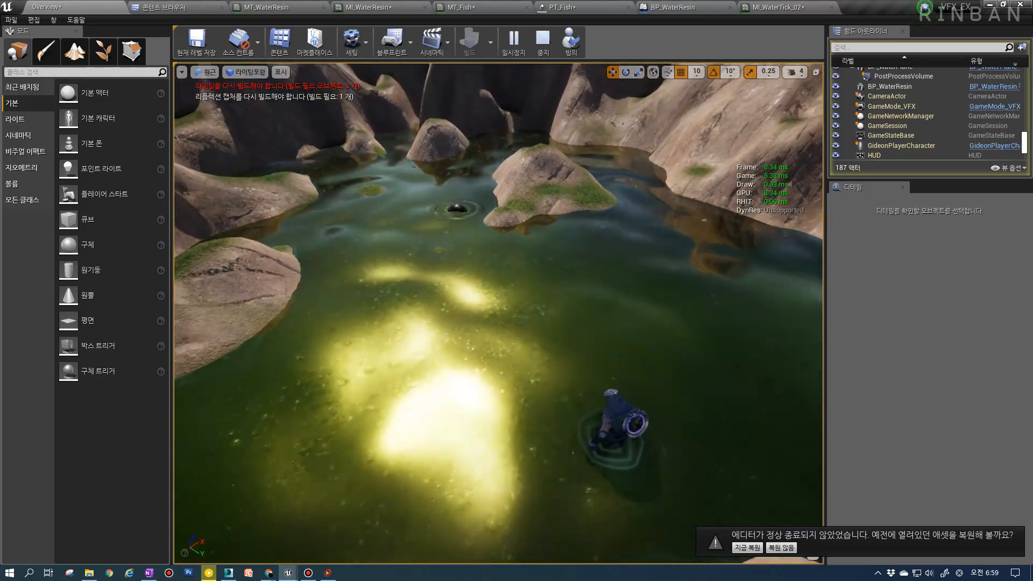
{"action": "key", "text": "grave"}
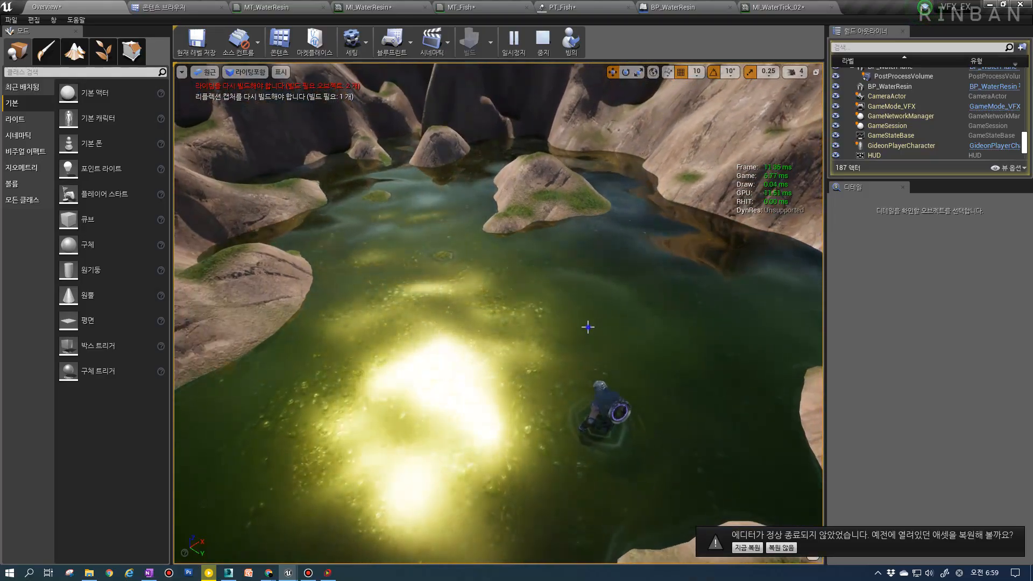
{"action": "key", "text": "F8"}
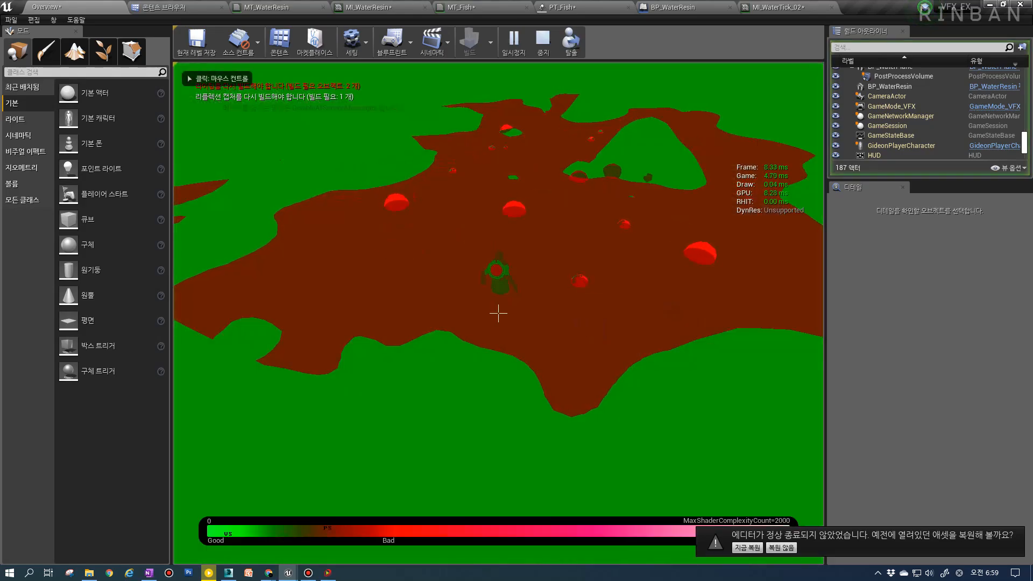
{"action": "key", "text": "grave"}
{"action": "type", "text": "sta"}
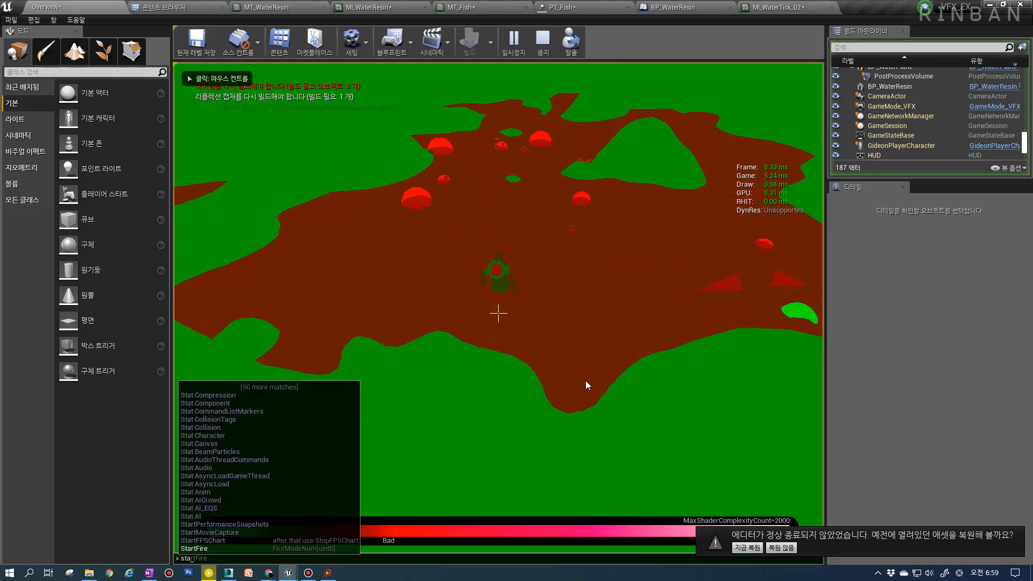
{"action": "type", "text": "t"}
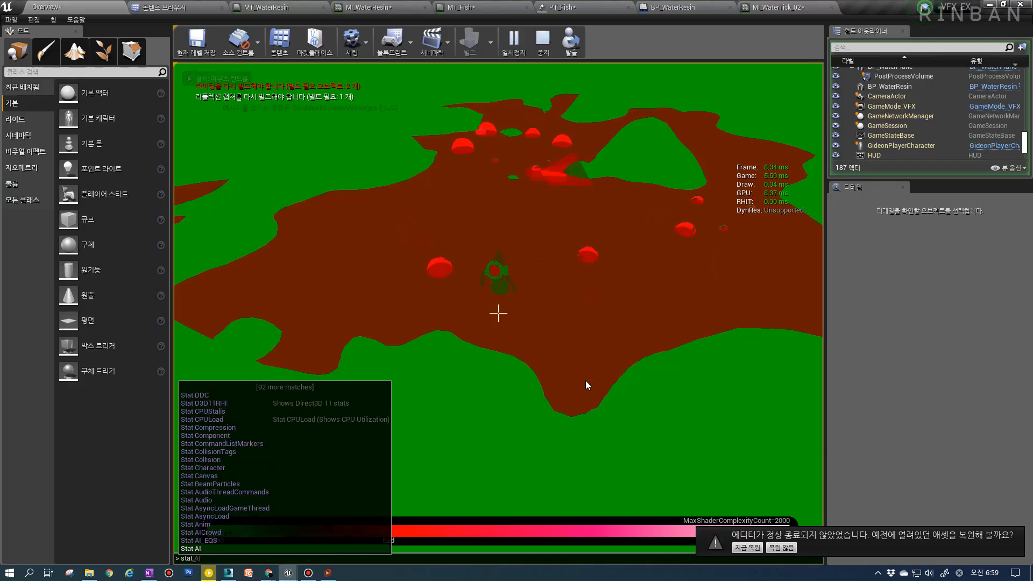
{"action": "type", "text": " unit"}
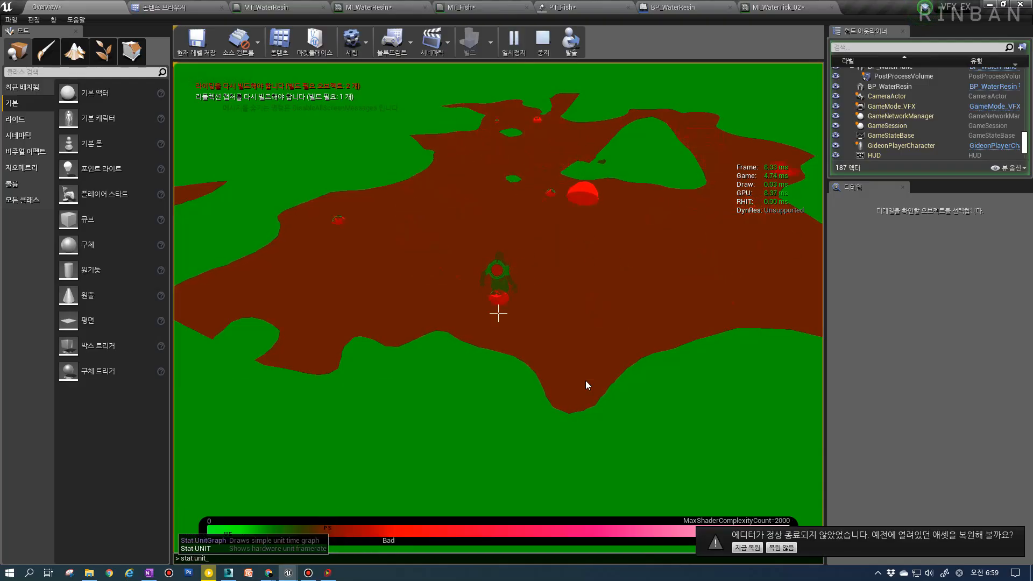
{"action": "key", "text": "Left"}
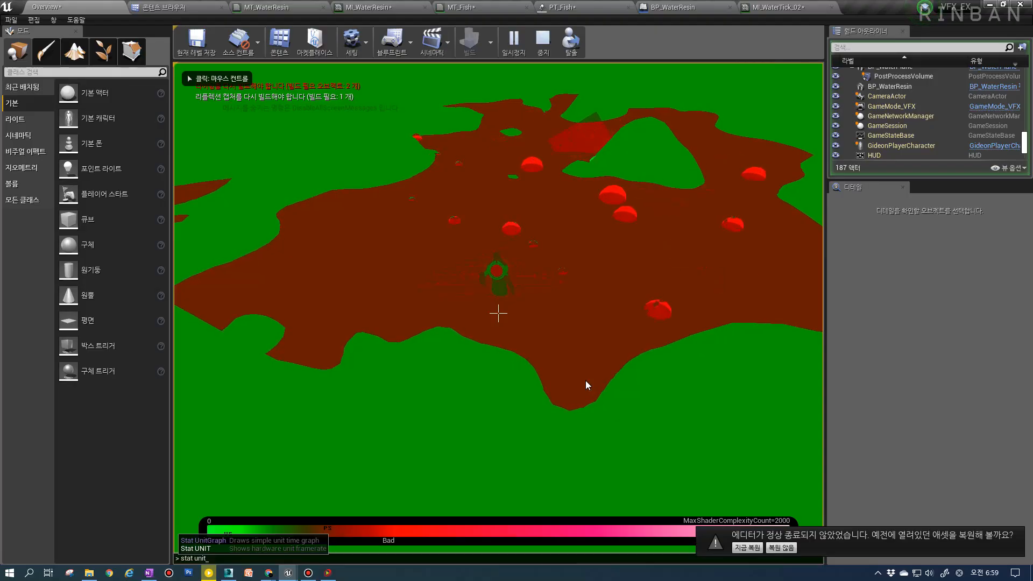
{"action": "key", "text": "BackSpace"}
{"action": "key", "text": "BackSpace"}
{"action": "key", "text": "BackSpace"}
{"action": "type", "text": "fp"}
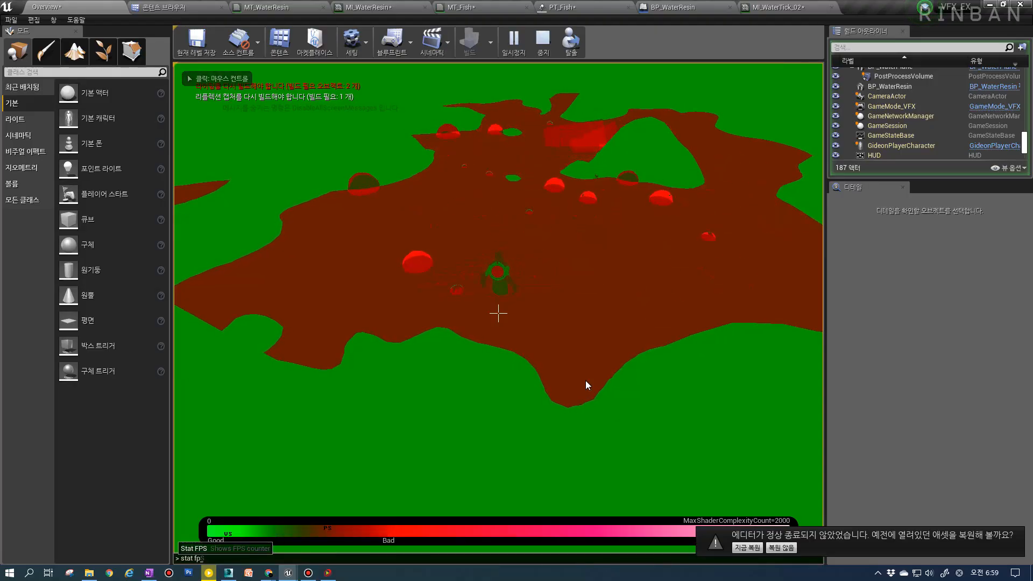
{"action": "type", "text": "s"}
{"action": "key", "text": "Return"}
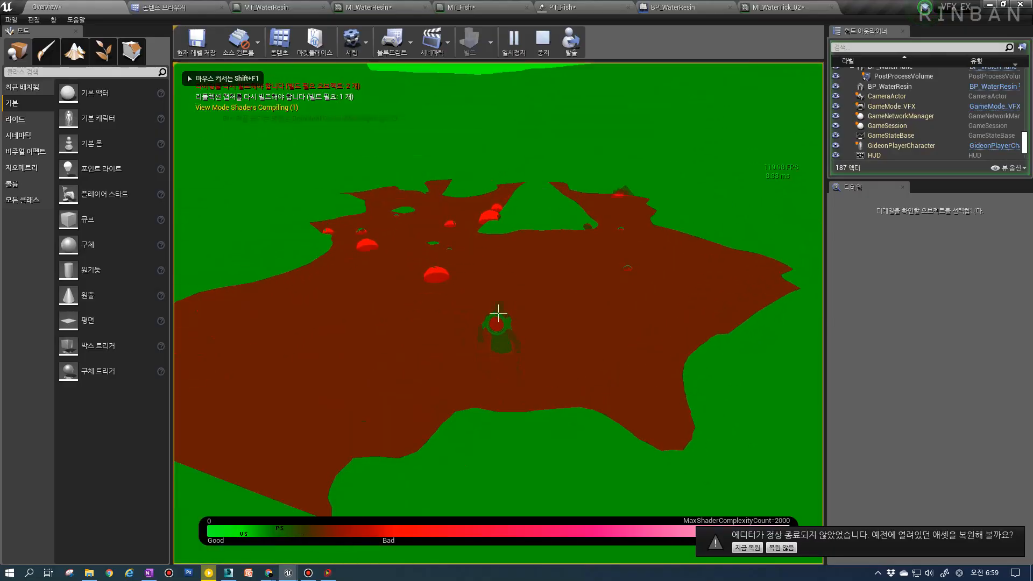
Walk the character around the resin pond in the shader complexity view while watching the frame rate
{"action": "key", "text": "w"}
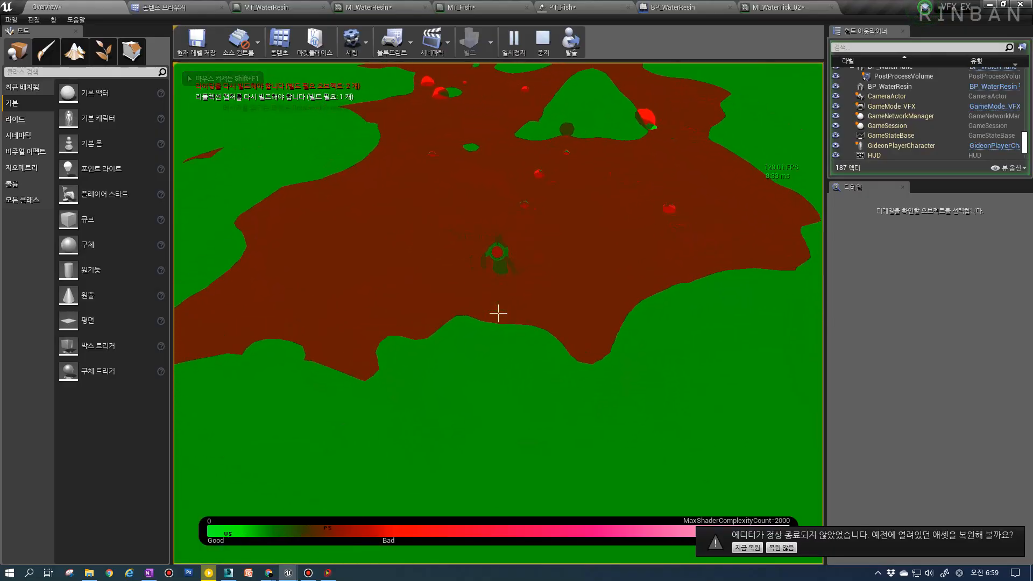
{"action": "key", "text": "w"}
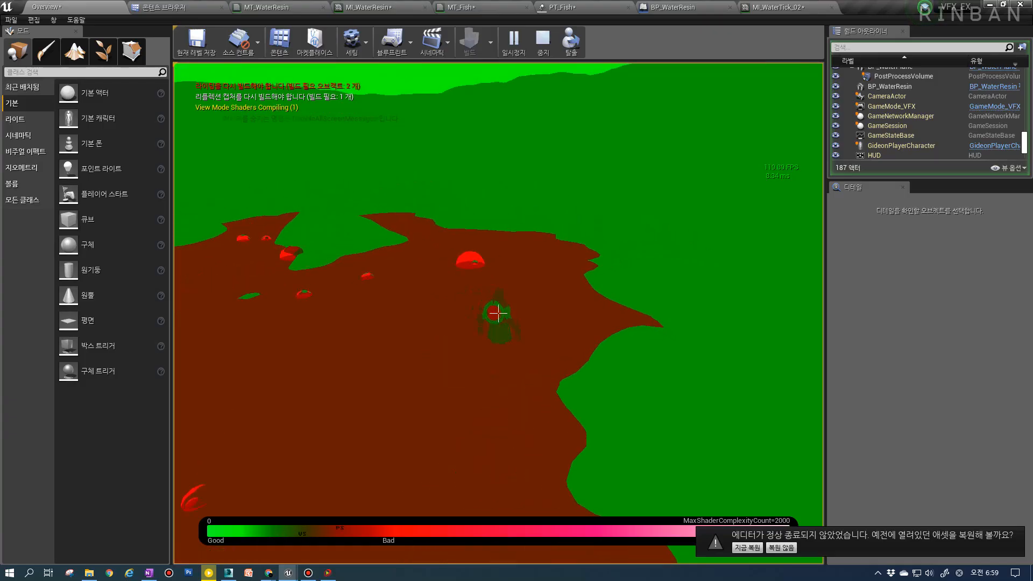
{"action": "key", "text": "w"}
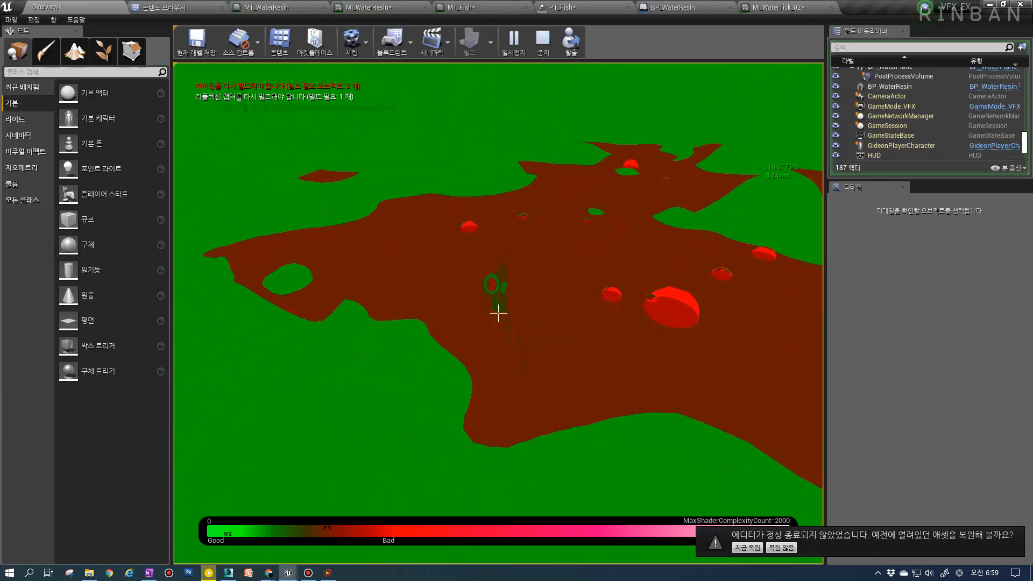
{"action": "key", "text": "w"}
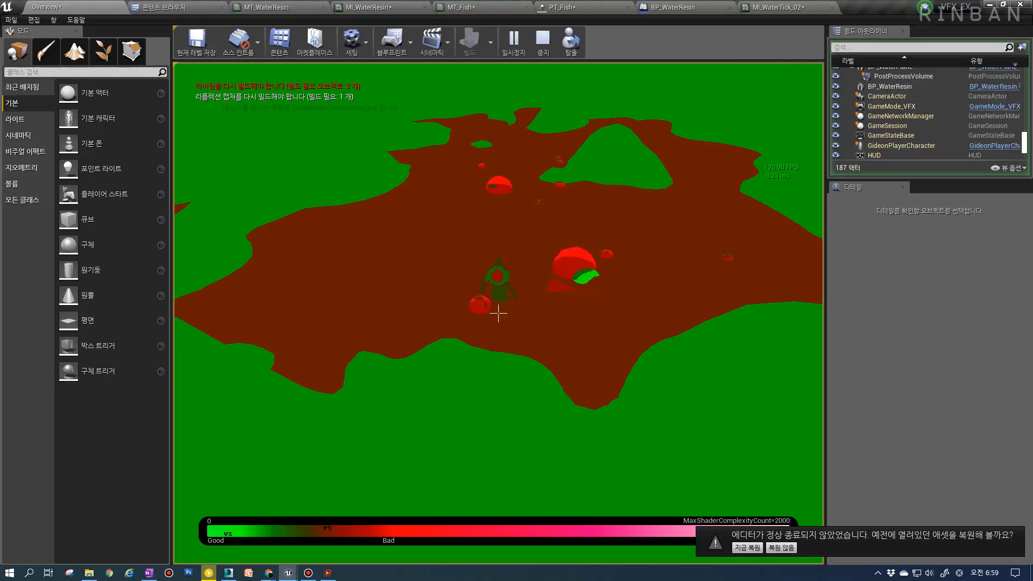
Eject from the player character and inspect the lit pond up close and from above with the frame rate displayed
{"action": "key", "text": "F8"}
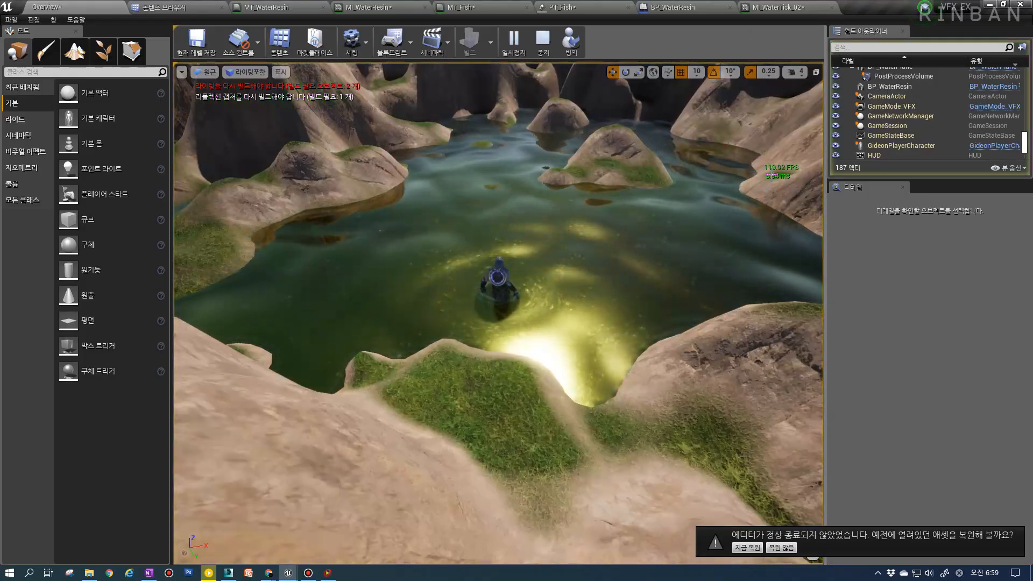
{"action": "right_click_drag", "start_coordinate": [676, 292], "coordinate": [676, 226]}
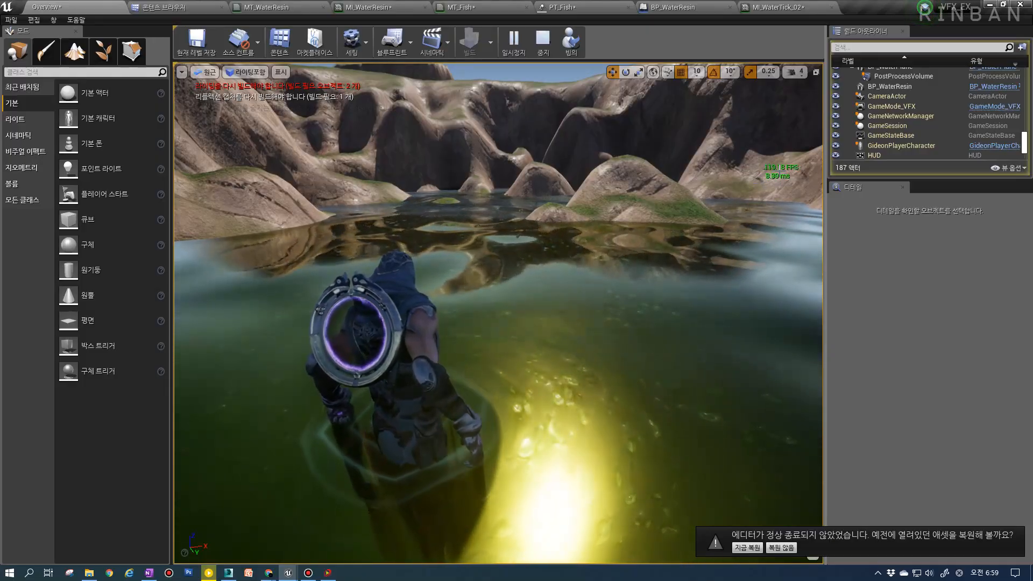
{"action": "right_click_drag", "start_coordinate": [669, 286], "coordinate": [757, 222]}
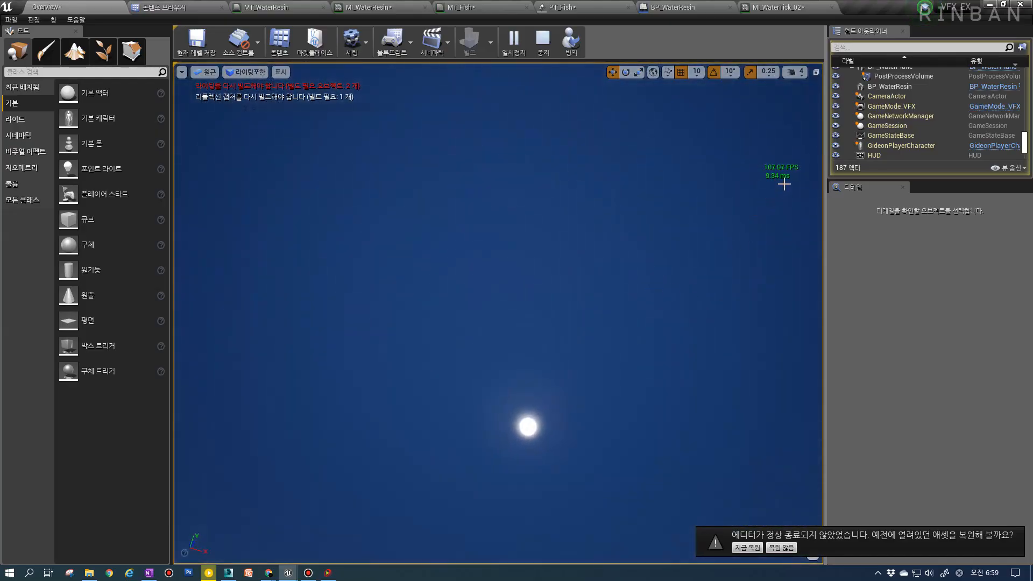
{"action": "right_click_drag", "start_coordinate": [784, 184], "coordinate": [687, 297]}
{"action": "key", "text": "w"}
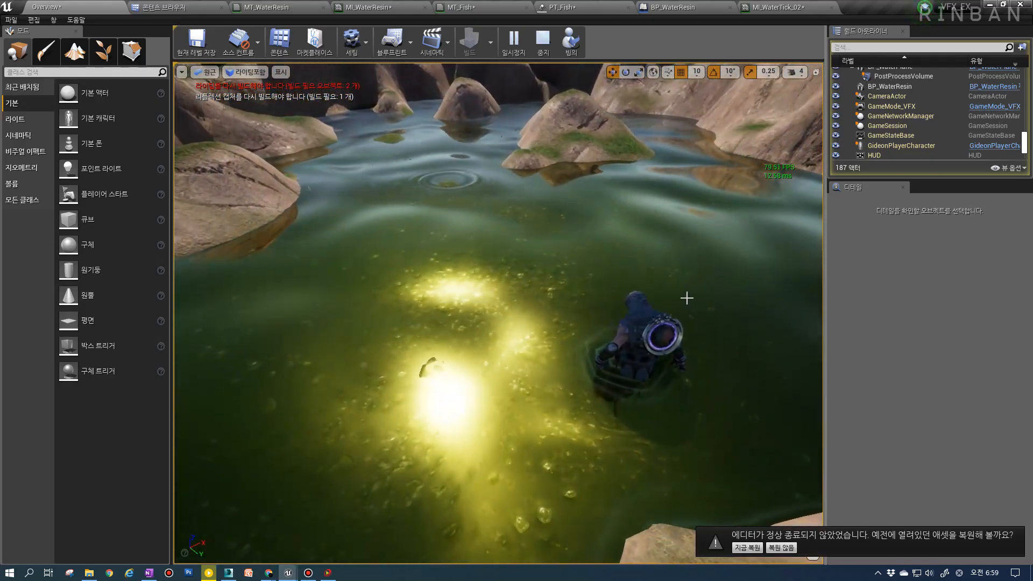
Take control of the character again and walk through the splash particles in the shader complexity view
{"action": "key", "text": "F8"}
{"action": "key", "text": "F5"}
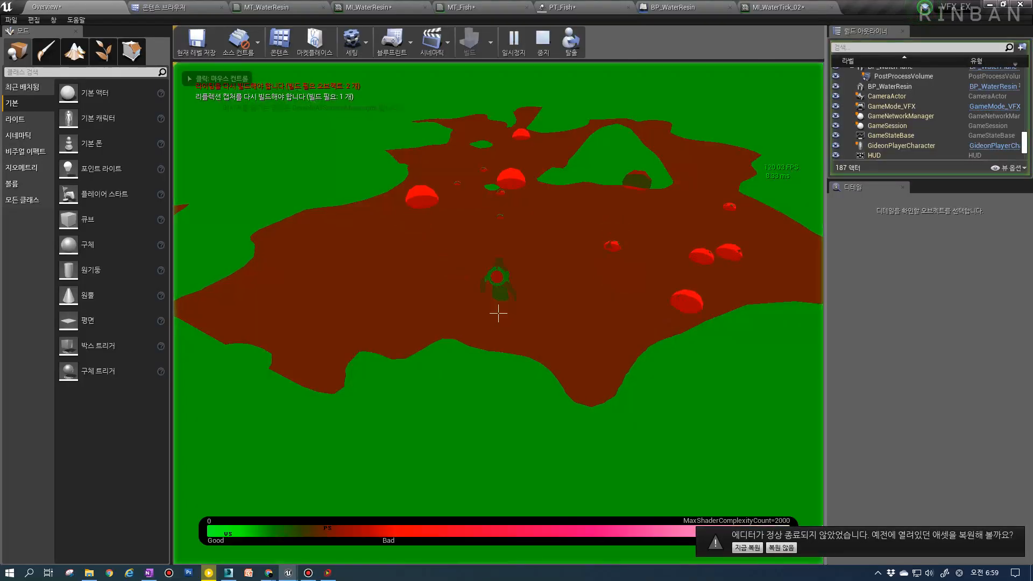
{"action": "left_click", "coordinate": [499, 313]}
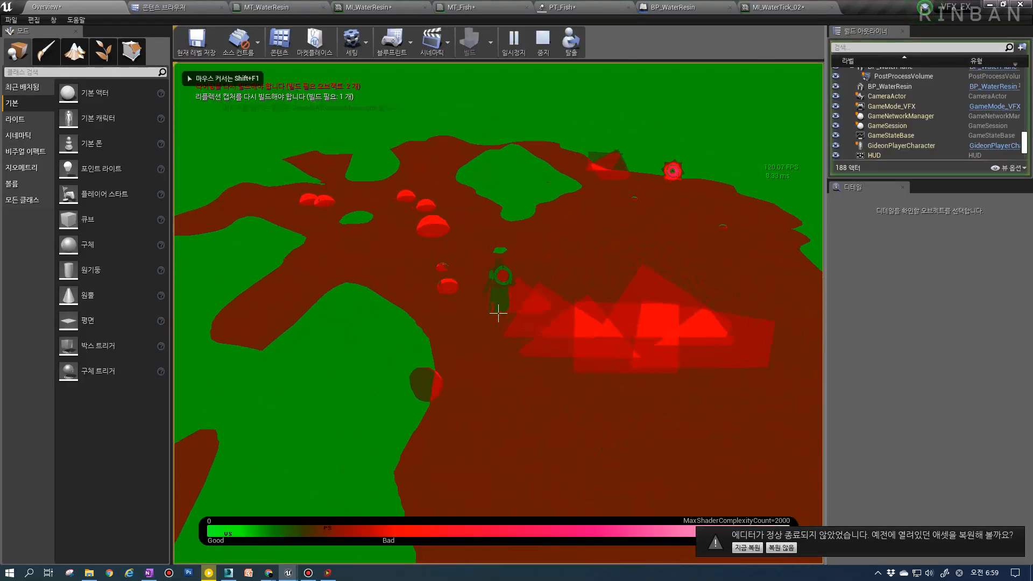
{"action": "key", "text": "w"}
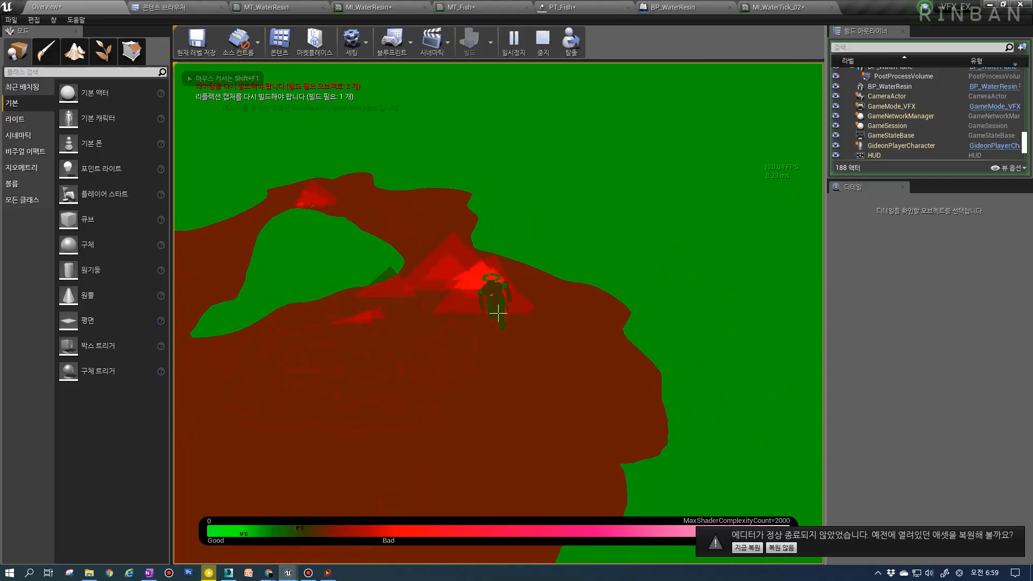
Eject once more to view the ripples around the character and stop the play session
{"action": "key", "text": "F8"}
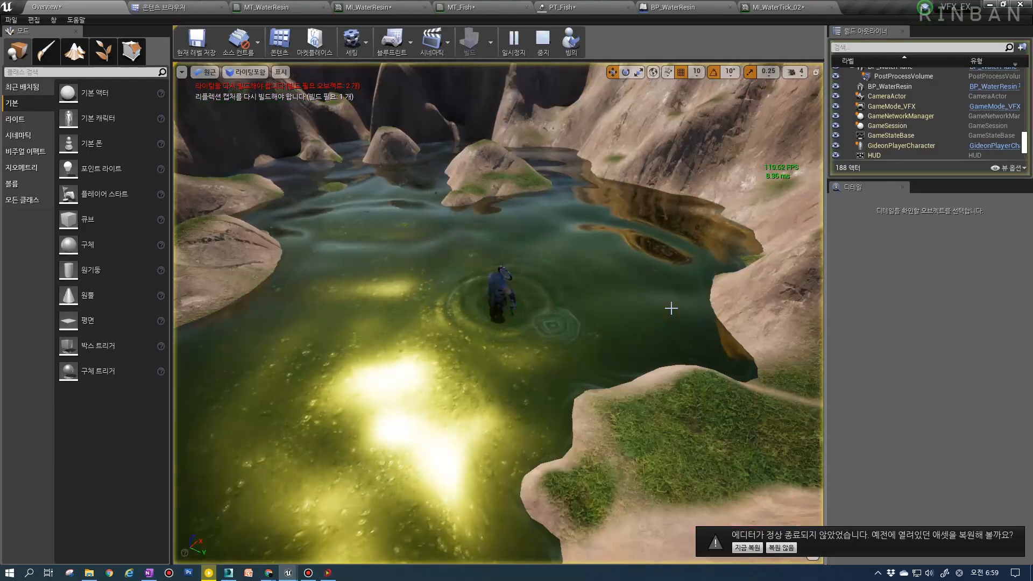
{"action": "mouse_move", "coordinate": [671, 308]}
{"action": "right_mouse_down"}
{"action": "mouse_move", "coordinate": [623, 308]}
{"action": "mouse_move", "coordinate": [654, 307]}
{"action": "right_mouse_up"}
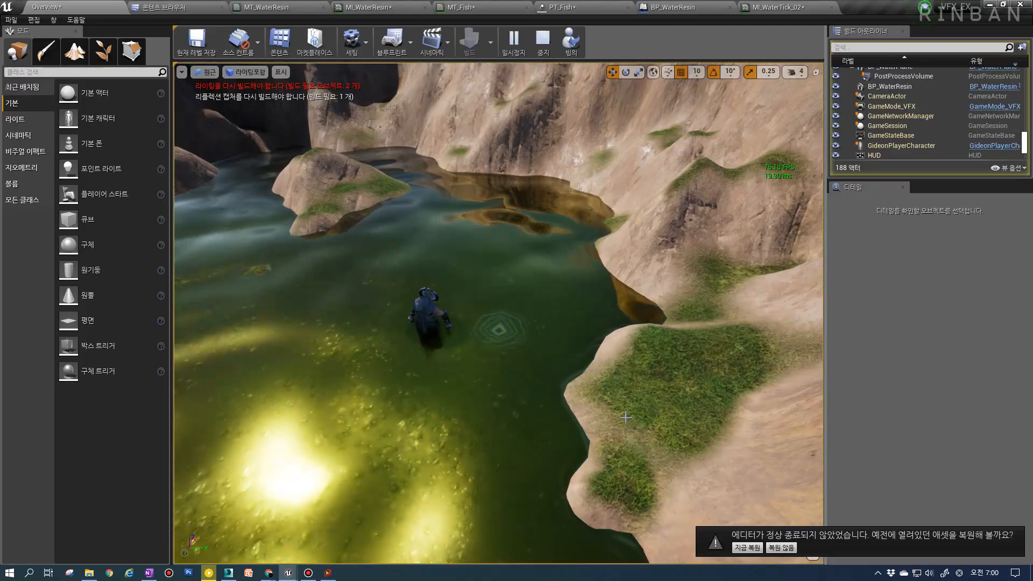
{"action": "key", "text": "Escape"}
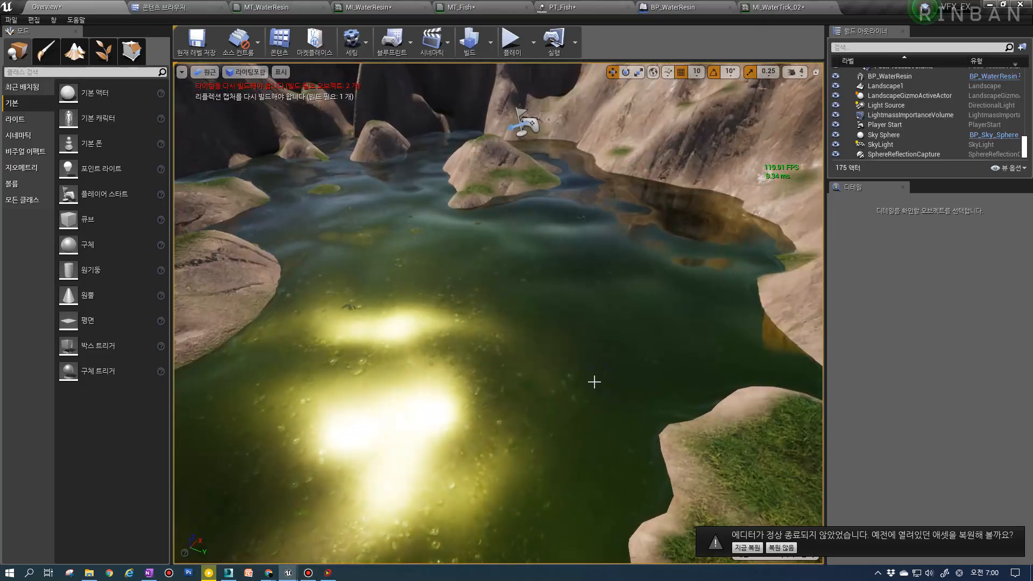
{"action": "right_click_drag", "start_coordinate": [537, 240], "coordinate": [627, 334]}
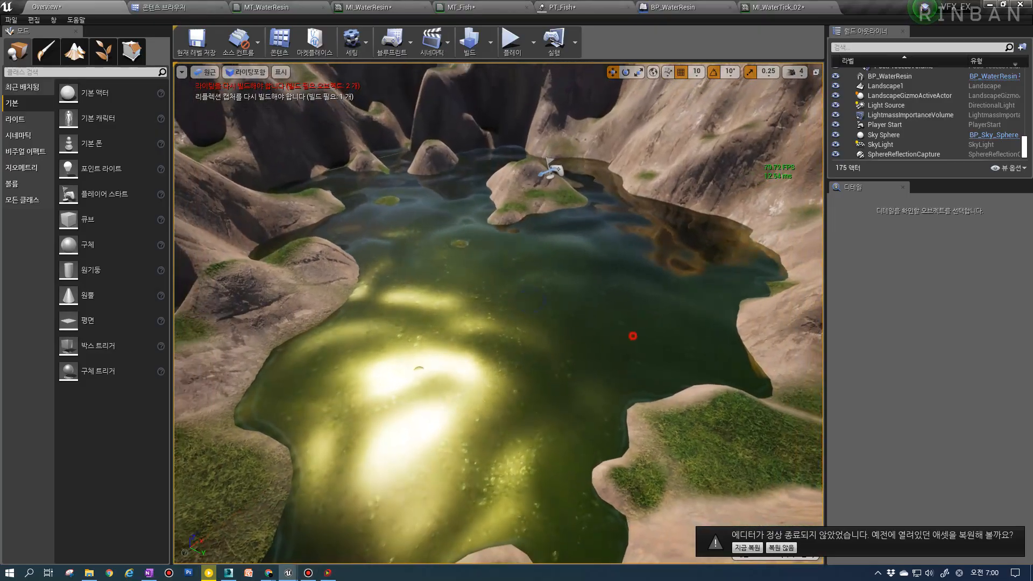
Select the BP_WaterResin actor and label the BeginPlay event in its event graph with the comment 게임플레이 시작시
{"action": "left_click", "coordinate": [628, 334]}
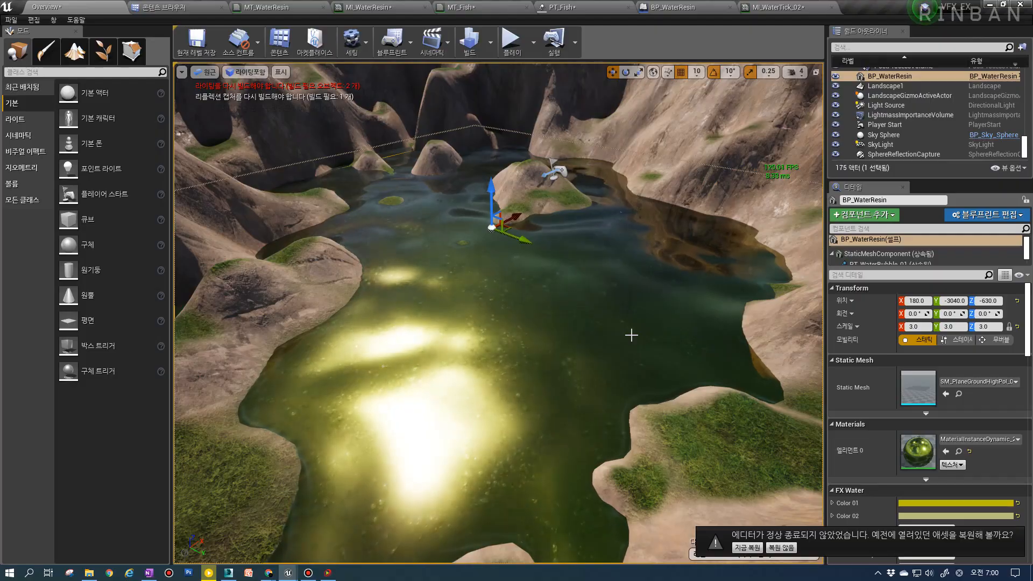
{"action": "left_click", "coordinate": [671, 10]}
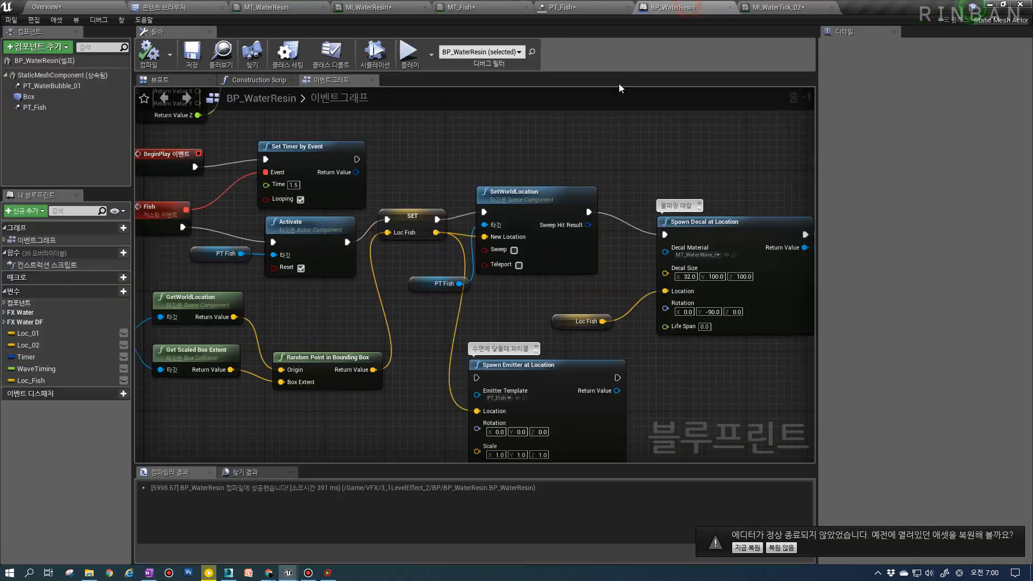
{"action": "scroll", "coordinate": [322, 226], "scroll_direction": "down", "scroll_amount": 2}
{"action": "right_click_drag", "start_coordinate": [278, 195], "coordinate": [319, 215]}
{"action": "scroll", "coordinate": [318, 215], "scroll_direction": "up", "scroll_amount": 4}
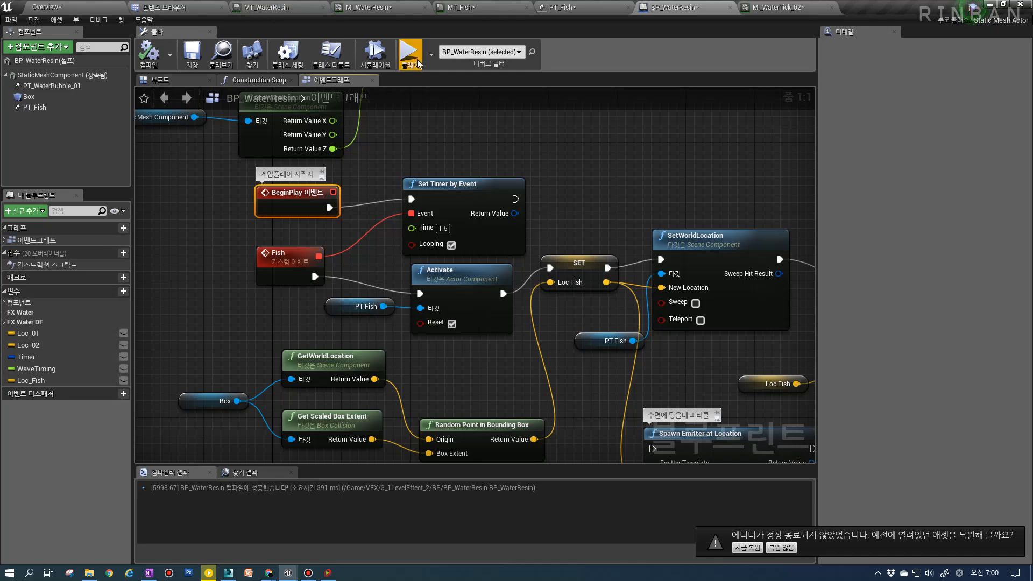
Go back to the level and survey the whole resin pond from farther away
{"action": "left_click", "coordinate": [41, 7]}
{"action": "scroll", "coordinate": [485, 252], "scroll_direction": "down", "scroll_amount": 10}
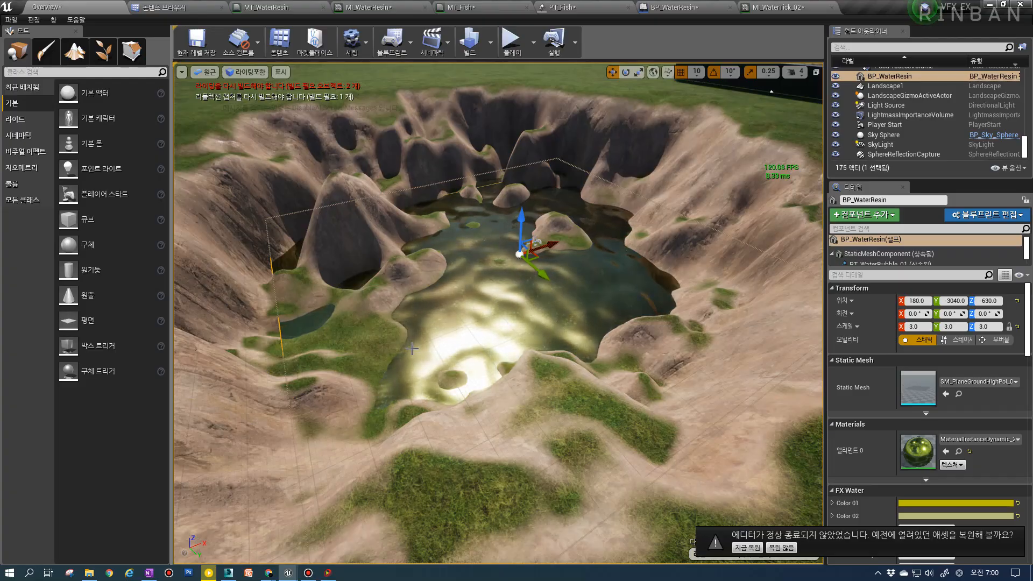
{"action": "left_click_drag", "start_coordinate": [459, 346], "coordinate": [461, 280]}
Review MT_Fish's material graph and the Initial Location module of PT_Fish's MeshFish emitter
{"action": "left_click", "coordinate": [487, 8]}
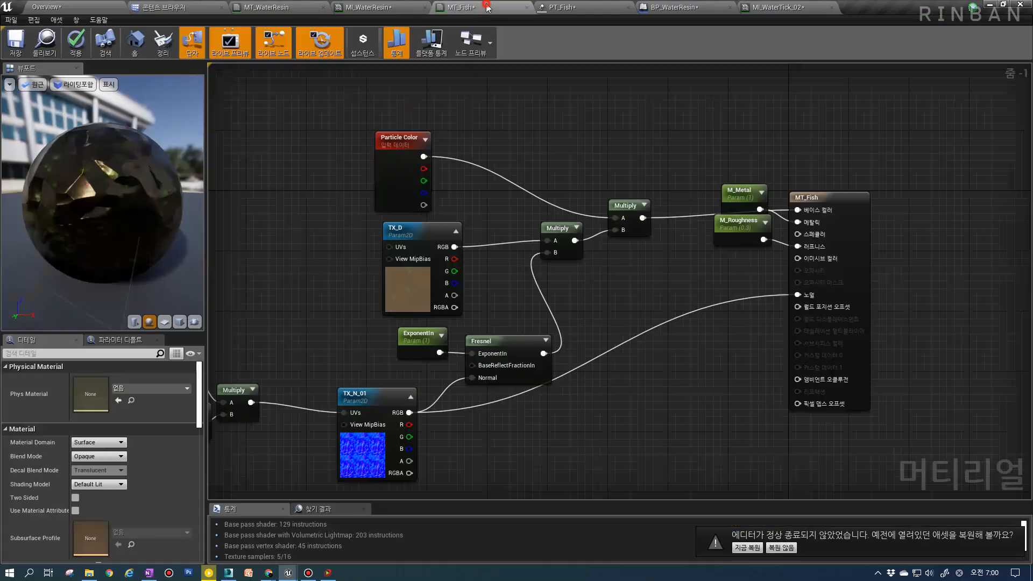
{"action": "left_click", "coordinate": [562, 8]}
{"action": "left_click", "coordinate": [330, 228]}
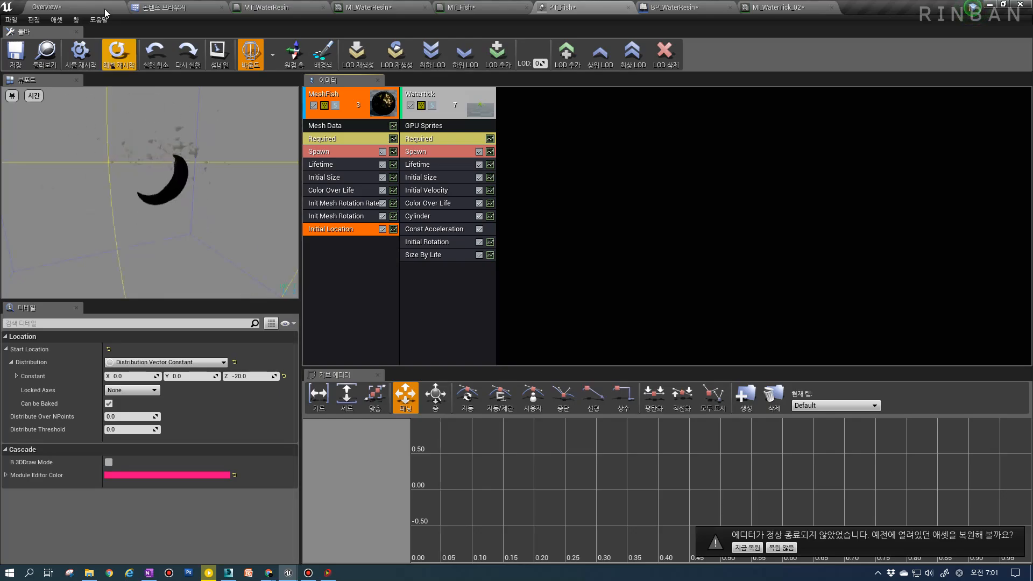
Recap the finished effect by viewing the level alongside PT_Fish, MI_WaterResin, MT_WaterResin, BP_WaterResin and MT_Fish
{"action": "left_click", "coordinate": [73, 6]}
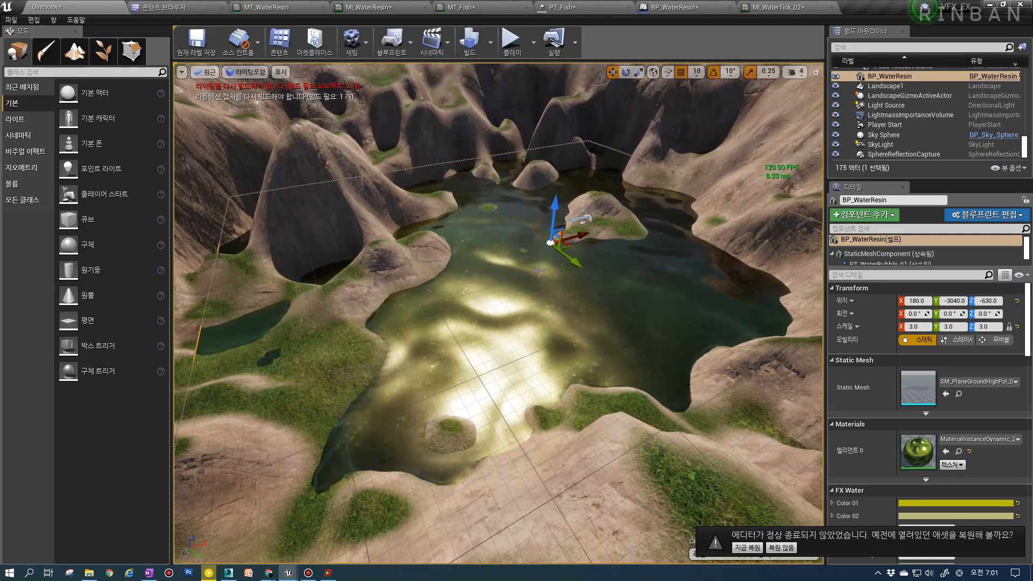
{"action": "left_click", "coordinate": [562, 7]}
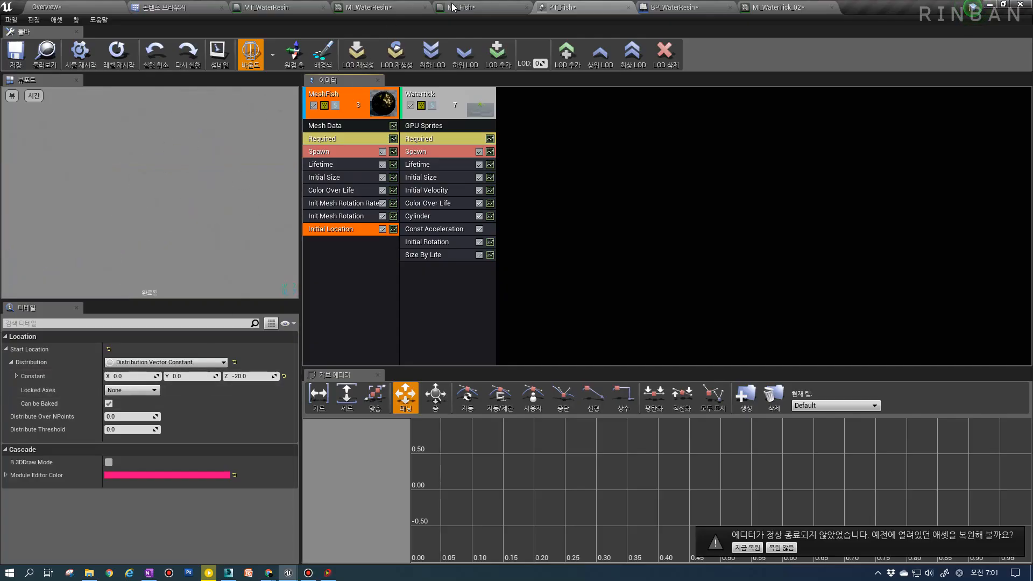
{"action": "left_click", "coordinate": [369, 7]}
{"action": "left_click", "coordinate": [266, 8]}
{"action": "left_click", "coordinate": [45, 8]}
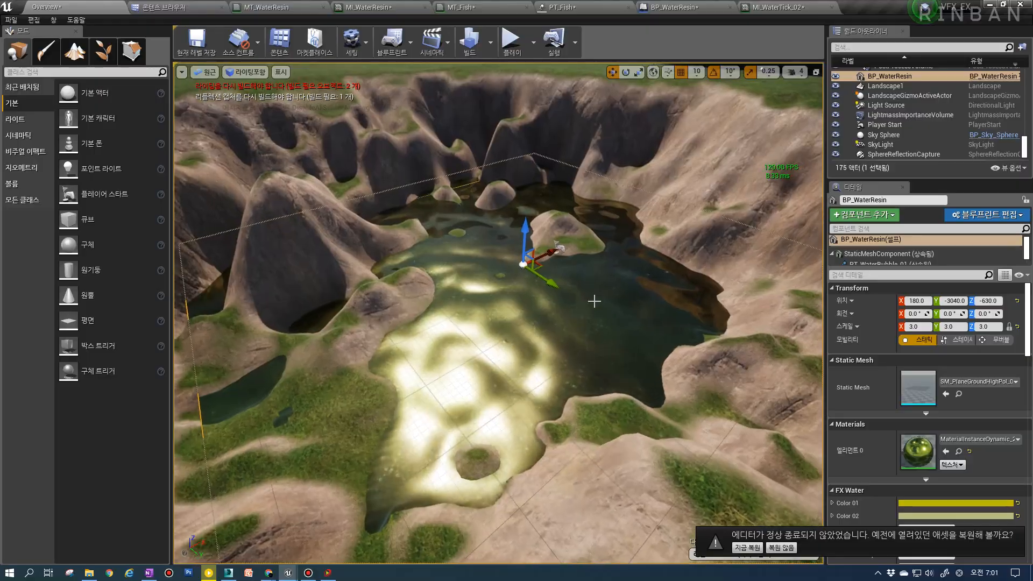
{"action": "left_click", "coordinate": [676, 8]}
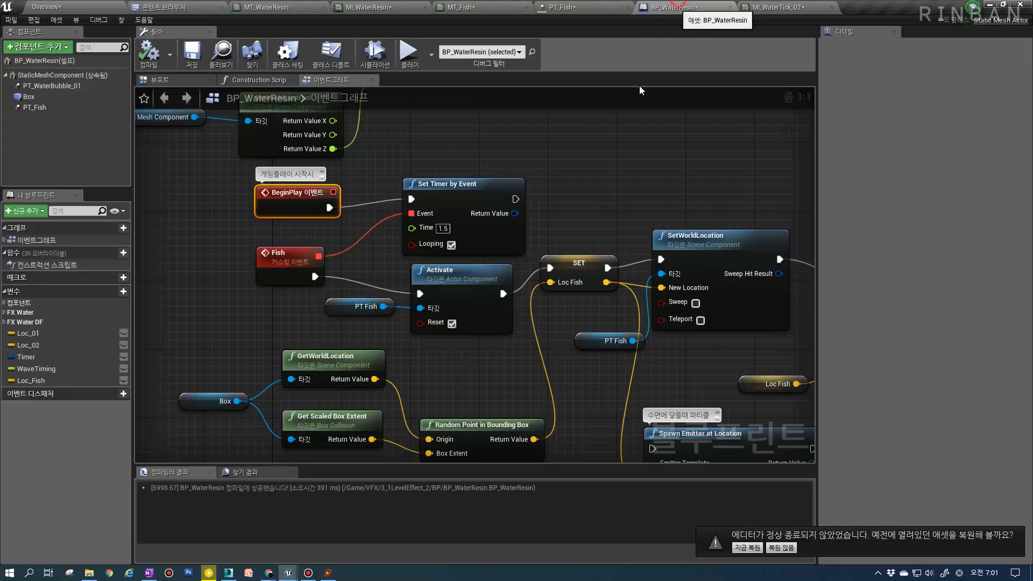
{"action": "left_click", "coordinate": [459, 8]}
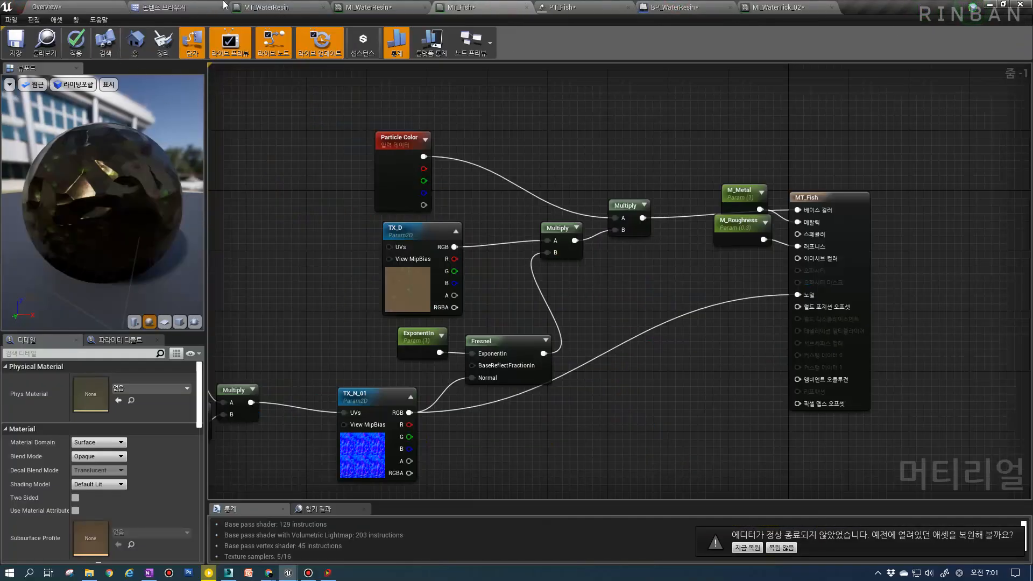
Return to the Overview level to look over the pond and BP_WaterResin's FX Water parameters, and decline restoring the previously open assets
{"action": "left_click", "coordinate": [156, 7]}
{"action": "left_click", "coordinate": [109, 10]}
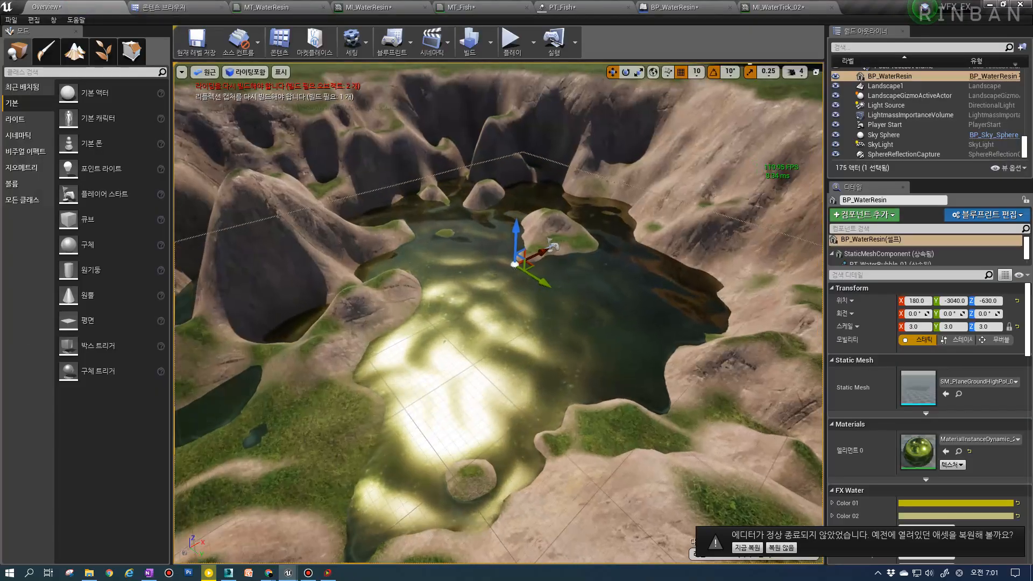
{"action": "scroll", "coordinate": [666, 388], "scroll_direction": "up", "scroll_amount": 6}
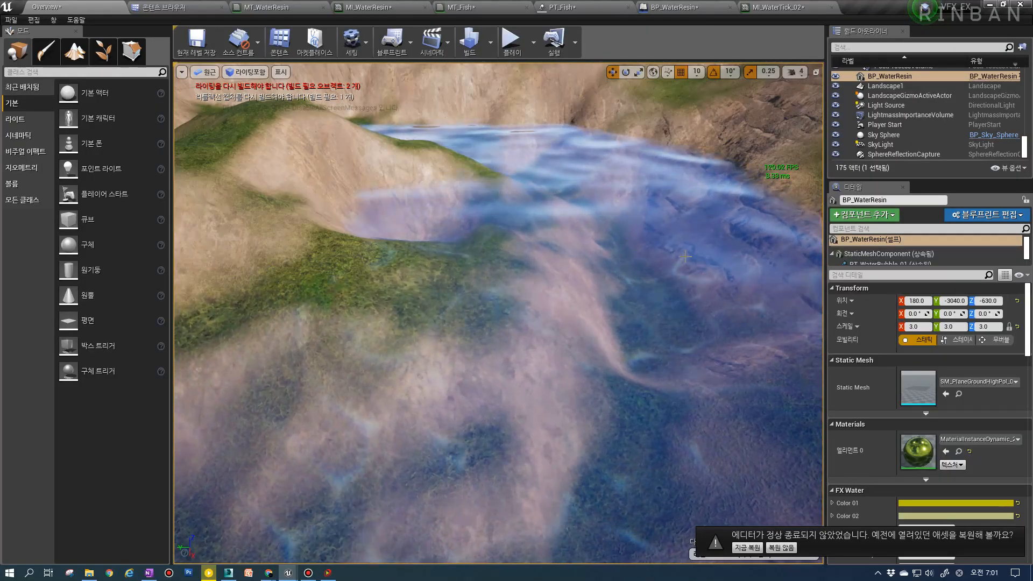
{"action": "scroll", "coordinate": [563, 240], "scroll_direction": "down", "scroll_amount": 8}
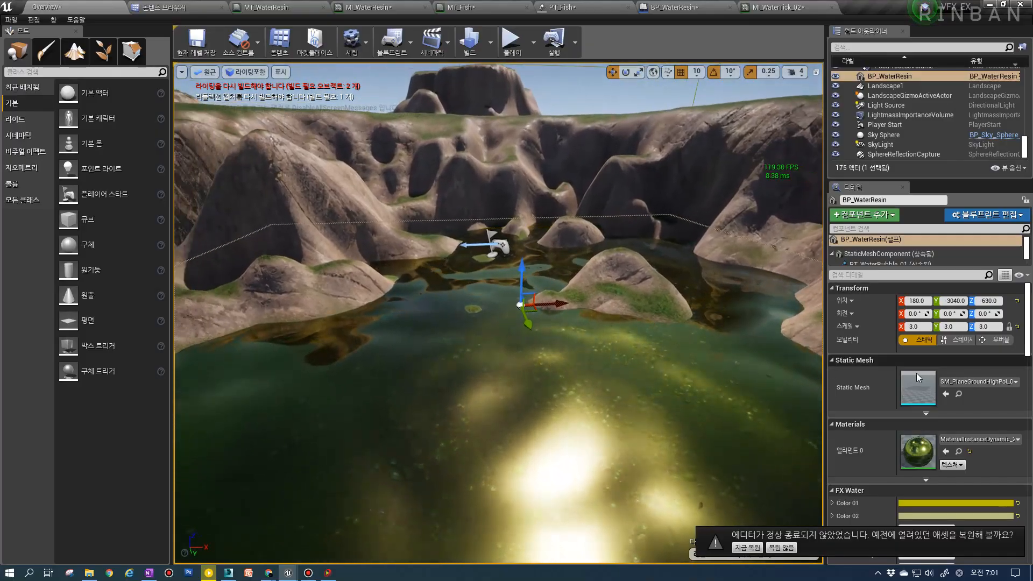
{"action": "scroll", "coordinate": [947, 402], "scroll_direction": "down", "scroll_amount": 3}
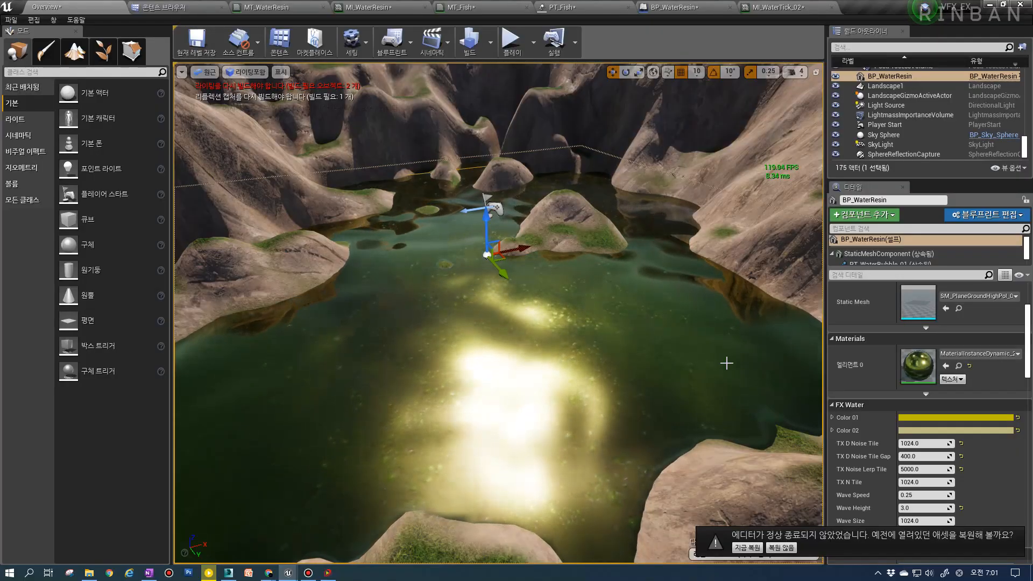
{"action": "scroll", "coordinate": [884, 406], "scroll_direction": "down", "scroll_amount": 2}
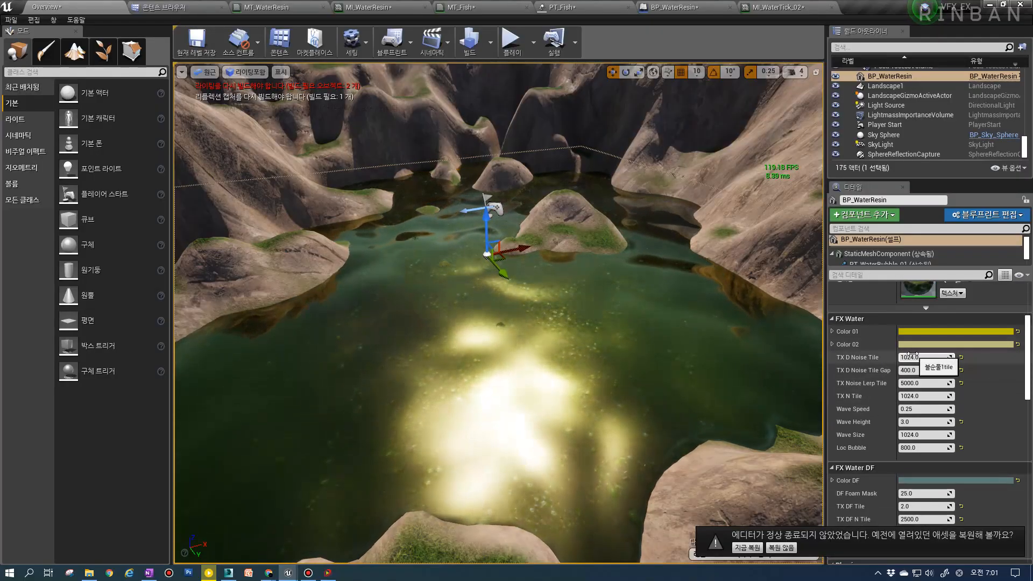
{"action": "left_click", "coordinate": [911, 423]}
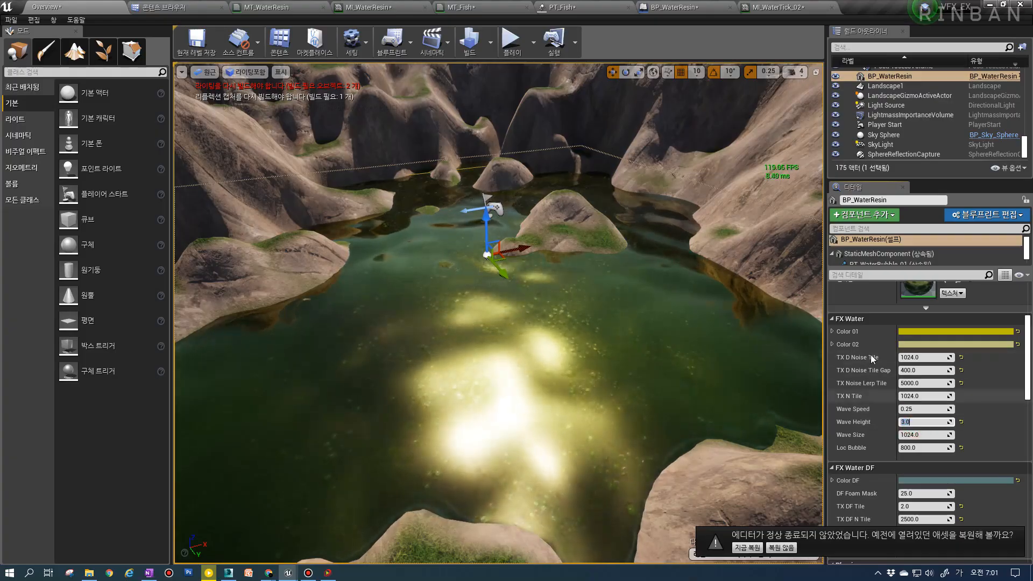
{"action": "left_click", "coordinate": [780, 548]}
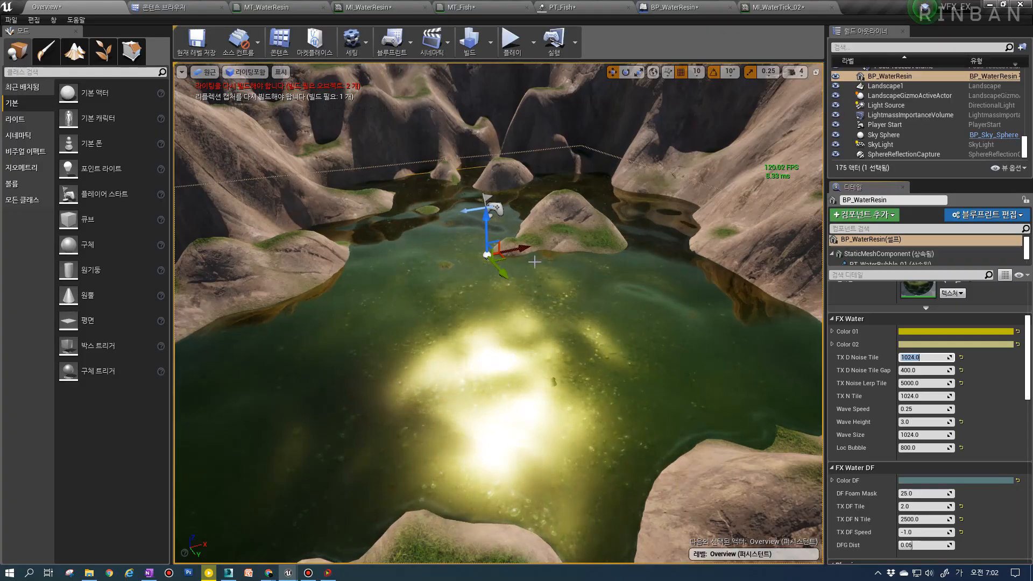
Examine the pond surface from several angles alongside the actor's FX Water and FX Water DF parameters
{"action": "right_click_drag", "start_coordinate": [530, 265], "coordinate": [520, 300]}
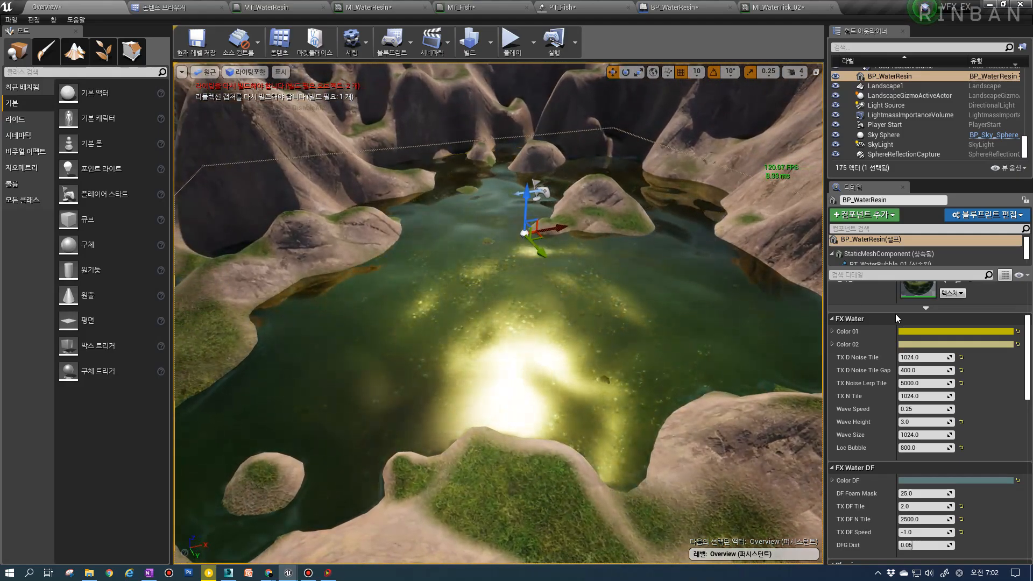
{"action": "right_click_drag", "start_coordinate": [630, 337], "coordinate": [611, 328]}
{"action": "right_click_drag", "start_coordinate": [553, 224], "coordinate": [715, 346]}
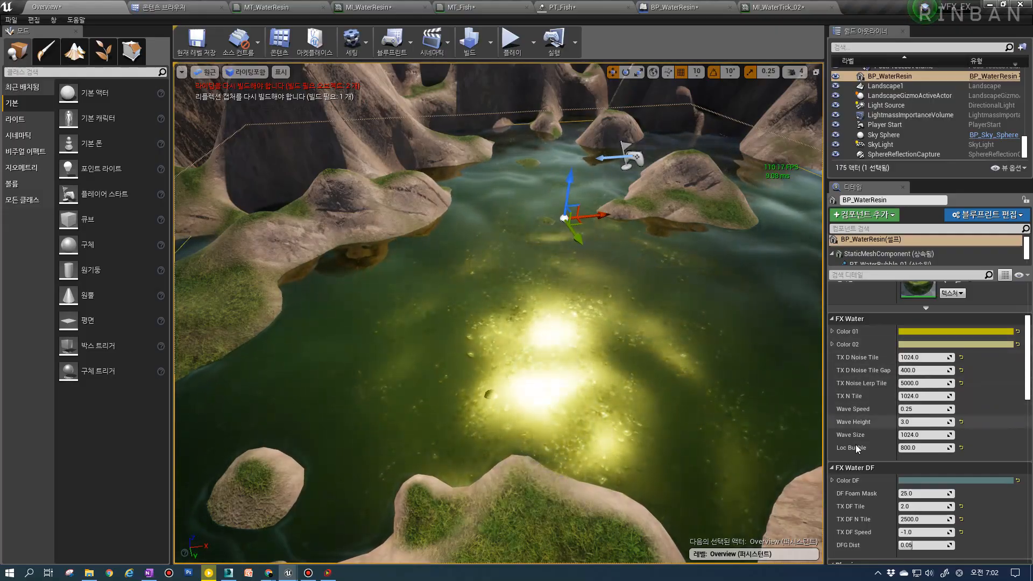
{"action": "scroll", "coordinate": [862, 497], "scroll_direction": "down", "scroll_amount": 3}
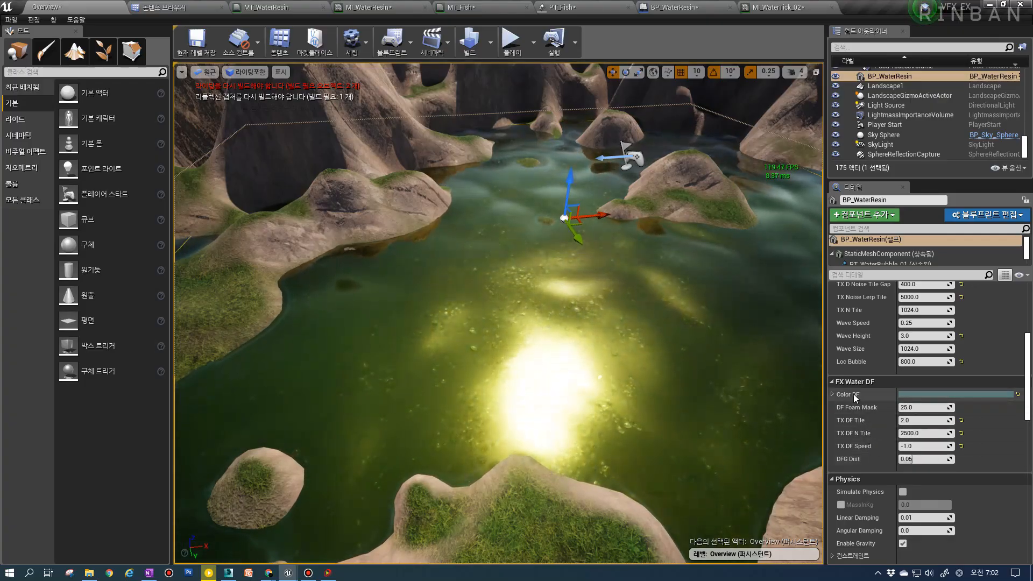
{"action": "scroll", "coordinate": [867, 393], "scroll_direction": "up", "scroll_amount": 1}
{"action": "scroll", "coordinate": [868, 394], "scroll_direction": "up", "scroll_amount": 2}
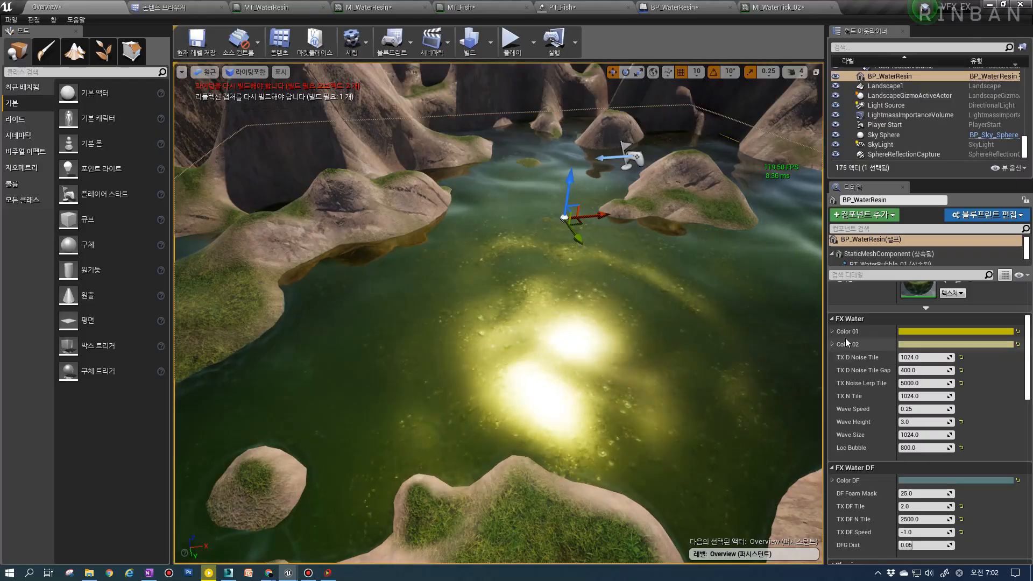
Switch to the BP_WaterResin blueprint and inspect the settings of the TX_D_Noise_Tile variable in the FX Water category
{"action": "left_click", "coordinate": [674, 7]}
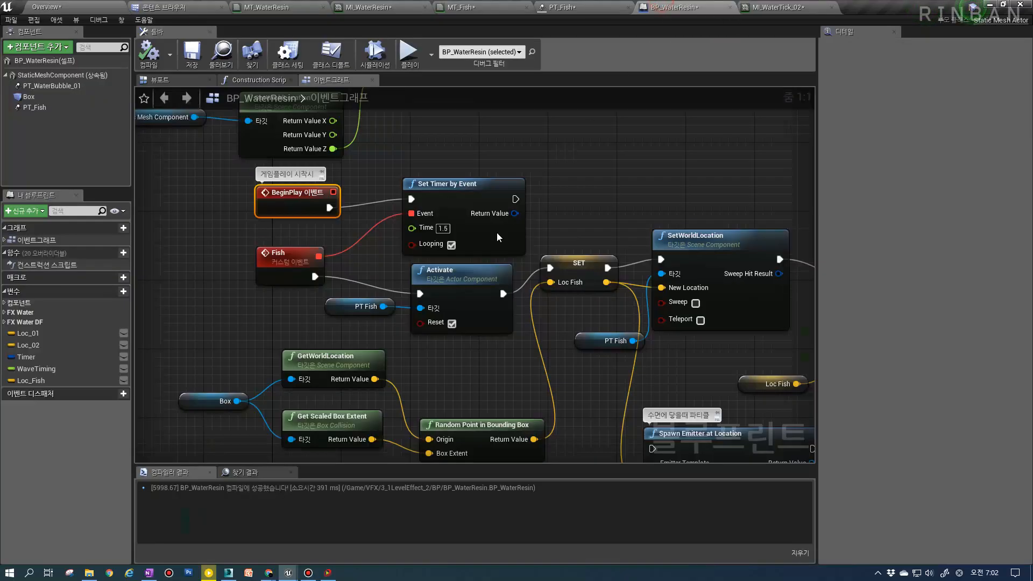
{"action": "left_click", "coordinate": [9, 312]}
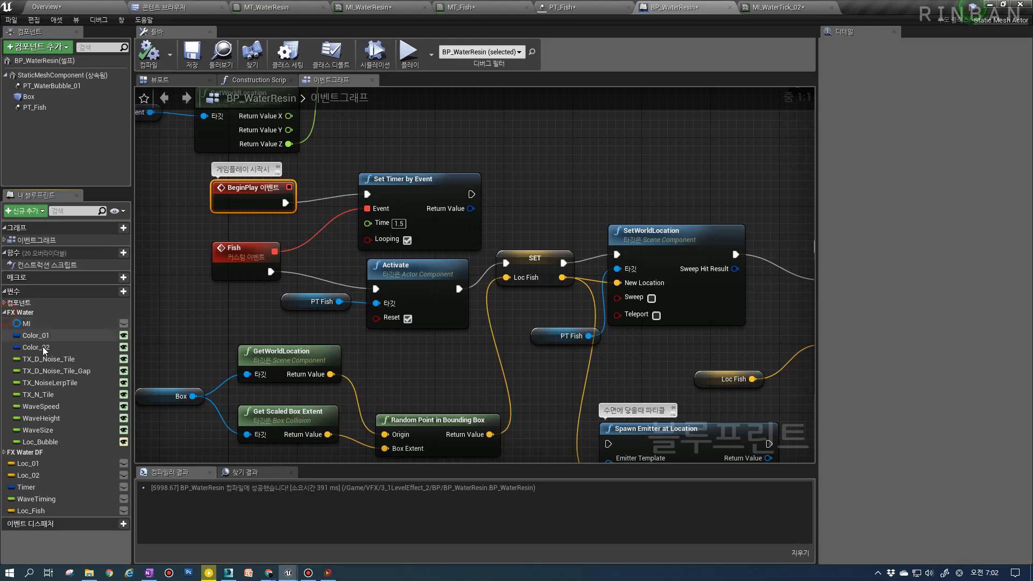
{"action": "left_click", "coordinate": [48, 359]}
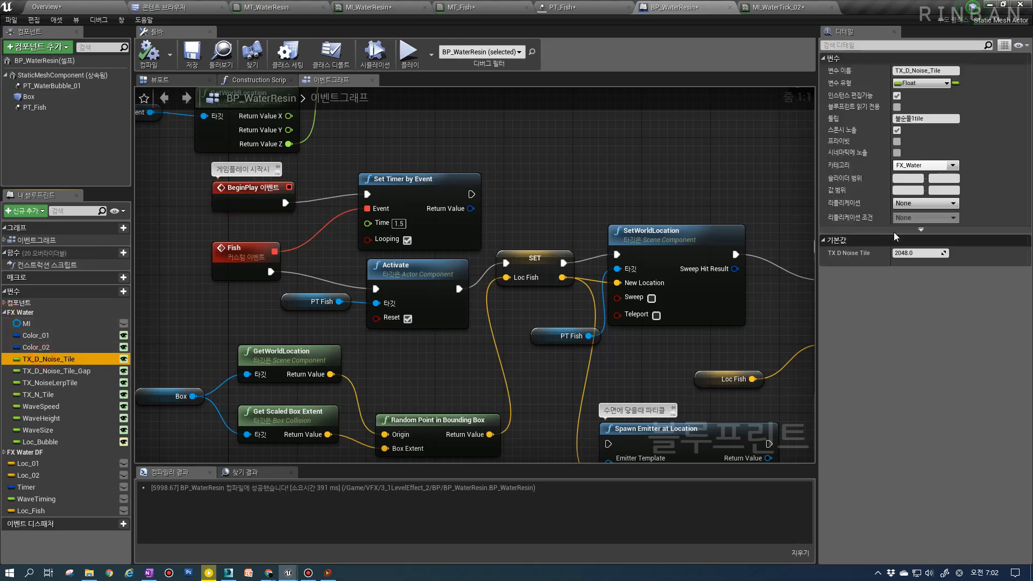
{"action": "left_click", "coordinate": [897, 95]}
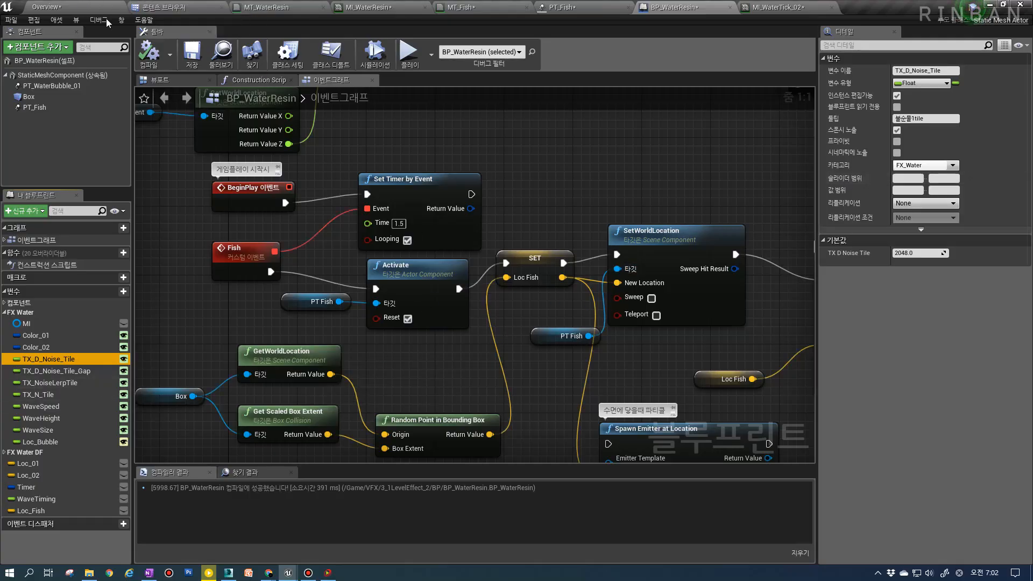
Review the fish spawning, overlap and Wave event nodes in BP_WaterResin's event graph
{"action": "scroll", "coordinate": [455, 373], "scroll_direction": "down", "scroll_amount": 4}
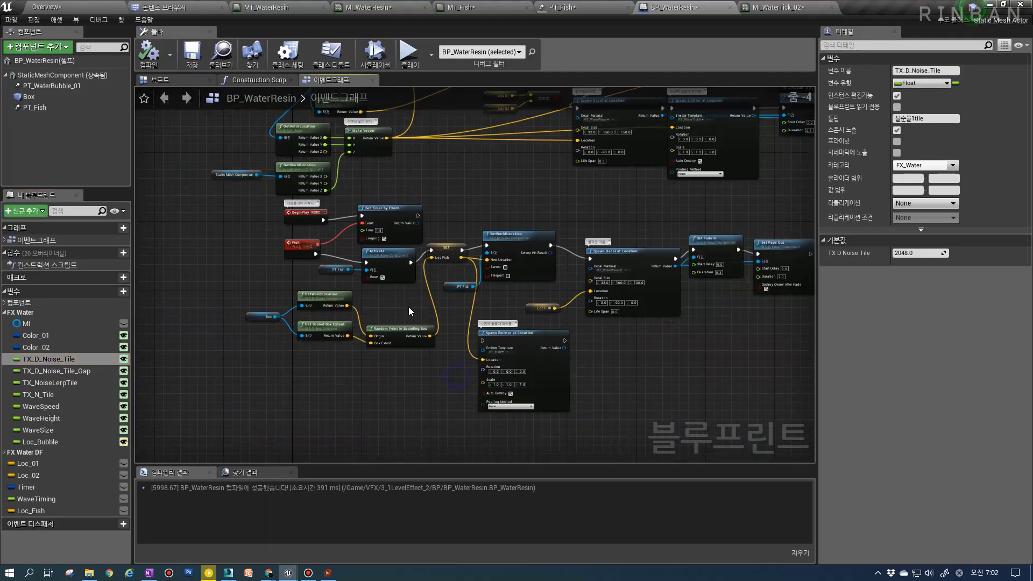
{"action": "right_click_drag", "start_coordinate": [531, 312], "coordinate": [432, 250]}
{"action": "scroll", "coordinate": [432, 250], "scroll_direction": "up", "scroll_amount": 2}
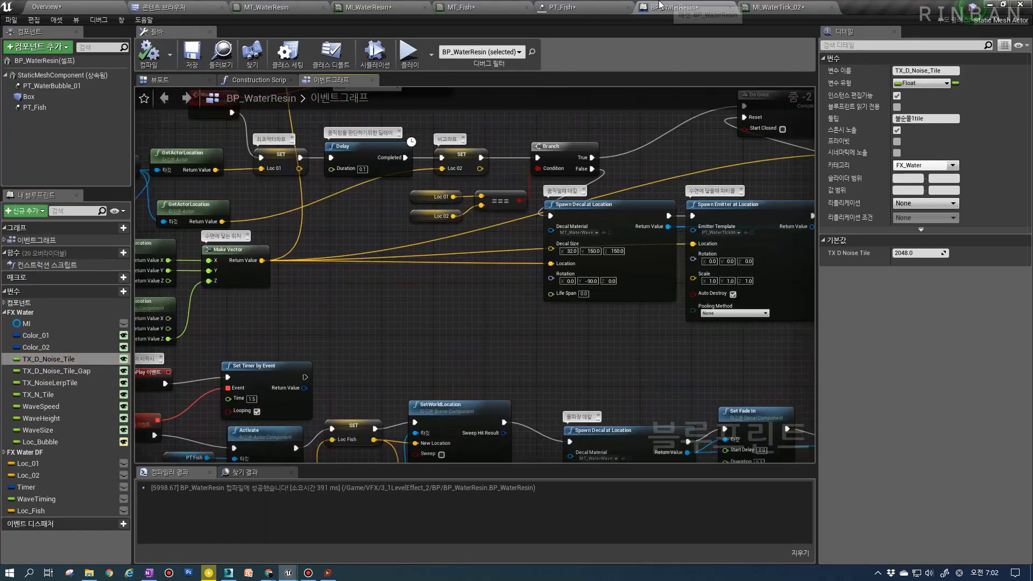
{"action": "right_click_drag", "start_coordinate": [440, 172], "coordinate": [388, 356]}
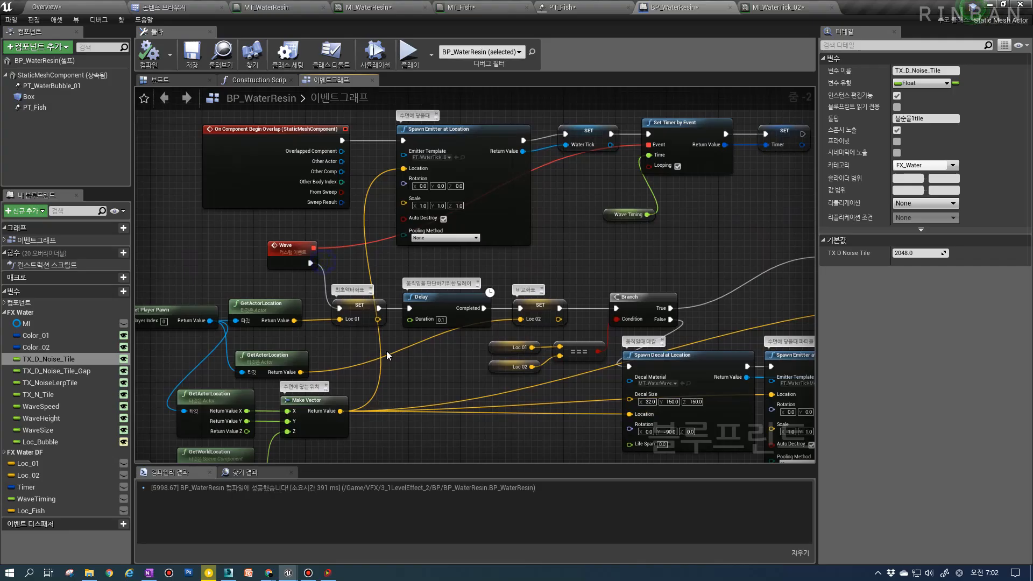
Go back to the level and review the FX Water and FX Water DF parameters against the pond's appearance
{"action": "left_click", "coordinate": [98, 6]}
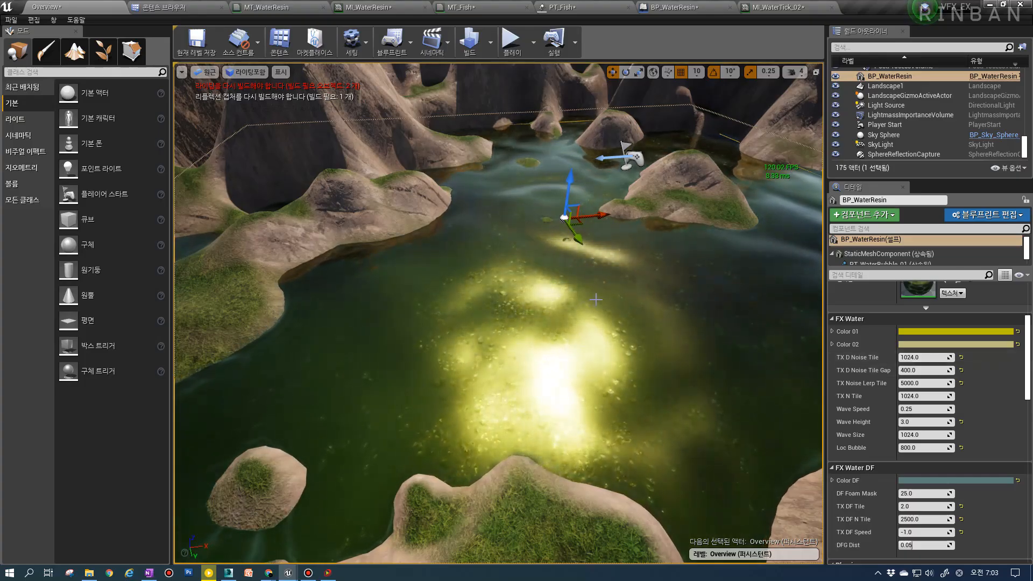
{"action": "scroll", "coordinate": [936, 388], "scroll_direction": "down", "scroll_amount": 2}
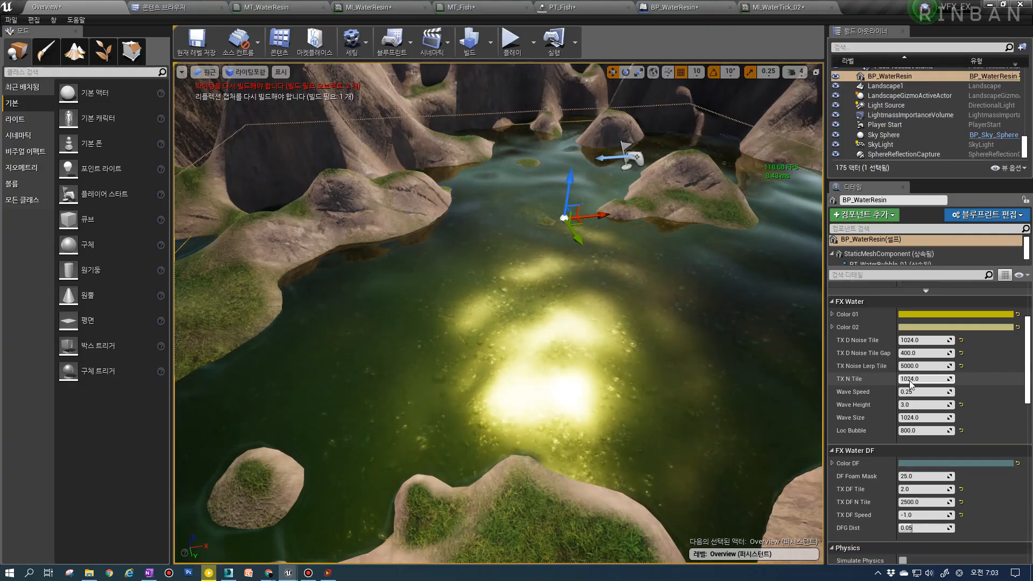
{"action": "right_click_drag", "start_coordinate": [815, 358], "coordinate": [796, 350]}
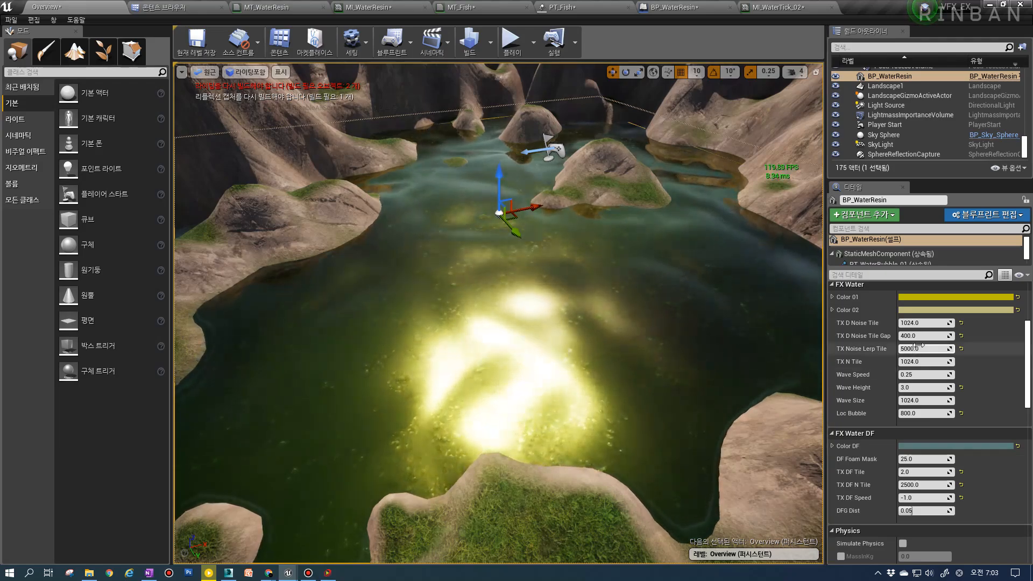
{"action": "scroll", "coordinate": [907, 345], "scroll_direction": "down", "scroll_amount": 2}
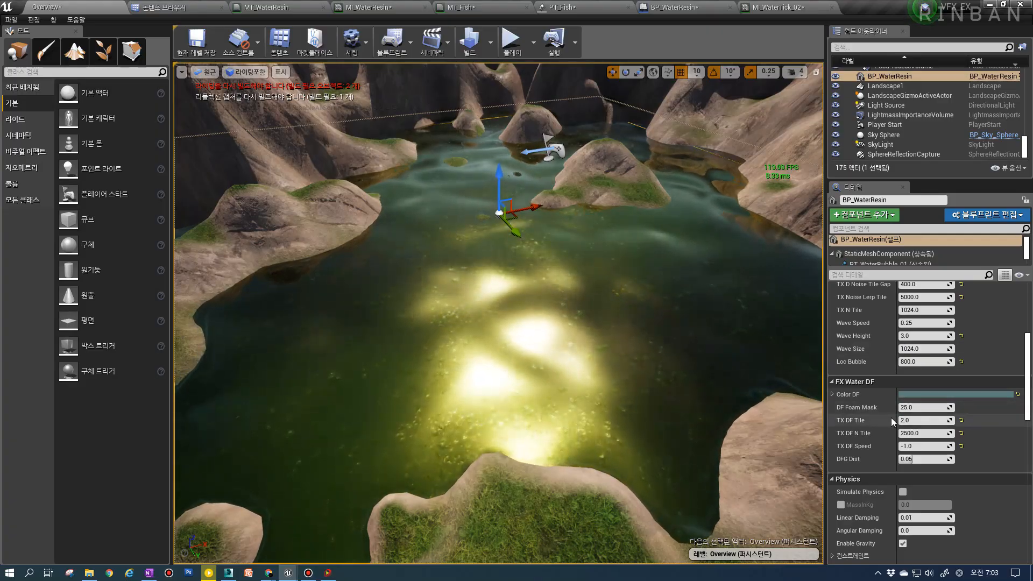
{"action": "scroll", "coordinate": [929, 404], "scroll_direction": "up", "scroll_amount": 2}
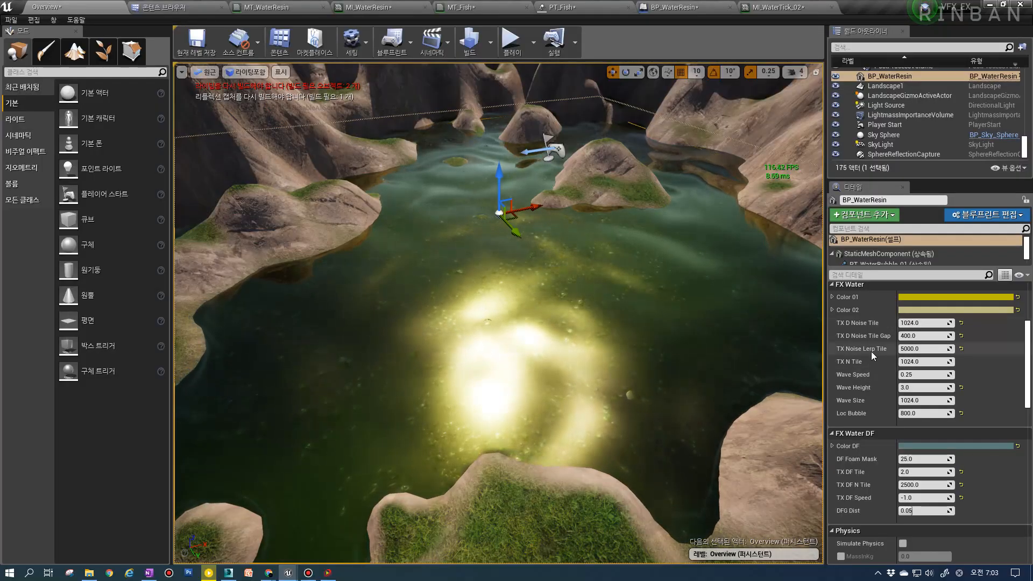
{"action": "scroll", "coordinate": [893, 377], "scroll_direction": "down", "scroll_amount": 3}
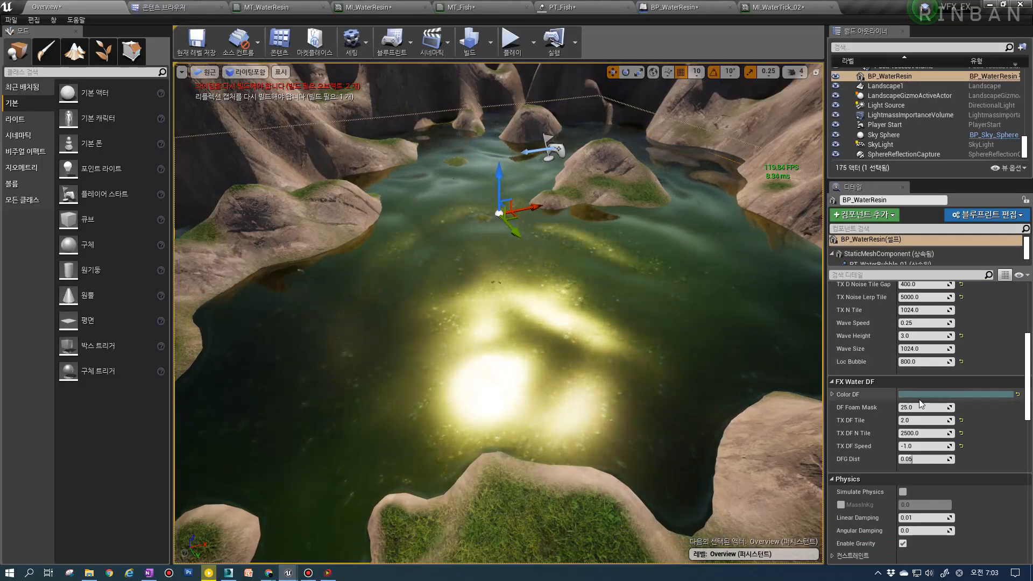
{"action": "scroll", "coordinate": [922, 404], "scroll_direction": "down", "scroll_amount": 2}
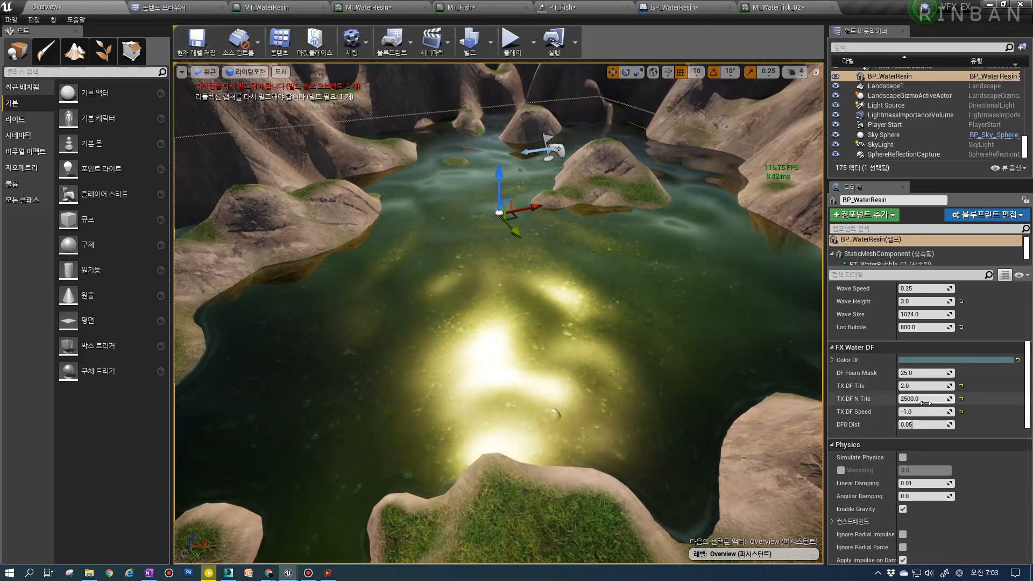
{"action": "left_click_drag", "start_coordinate": [535, 371], "coordinate": [501, 311]}
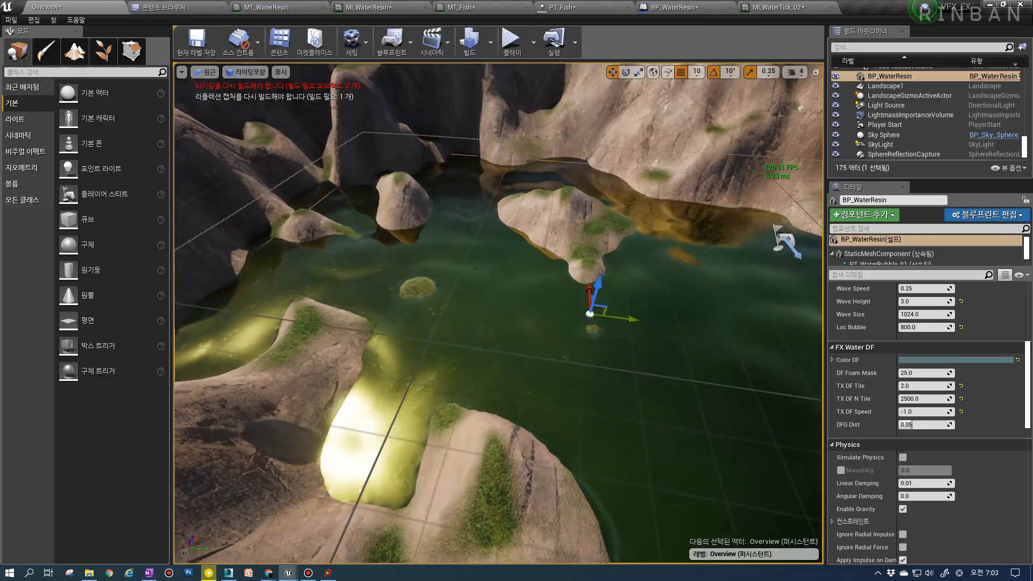
{"action": "right_click_drag", "start_coordinate": [500, 311], "coordinate": [780, 329]}
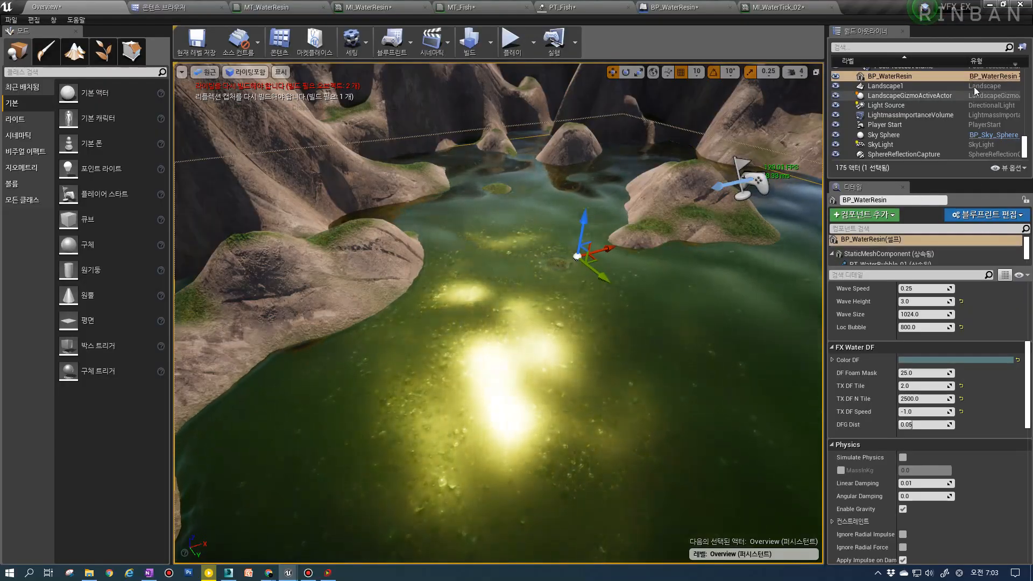
Open BP_WaterResin's blueprint from the level's actor list and survey its whole event graph
{"action": "left_click", "coordinate": [993, 76]}
{"action": "scroll", "coordinate": [393, 197], "scroll_direction": "down", "scroll_amount": 2}
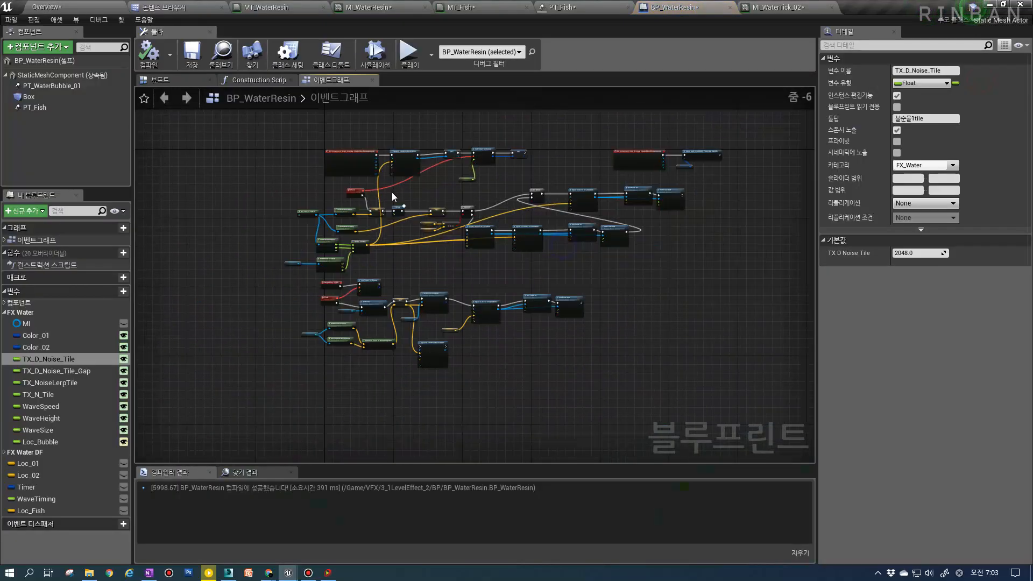
{"action": "scroll", "coordinate": [443, 277], "scroll_direction": "up", "scroll_amount": 2}
{"action": "right_click_drag", "start_coordinate": [418, 293], "coordinate": [356, 304]}
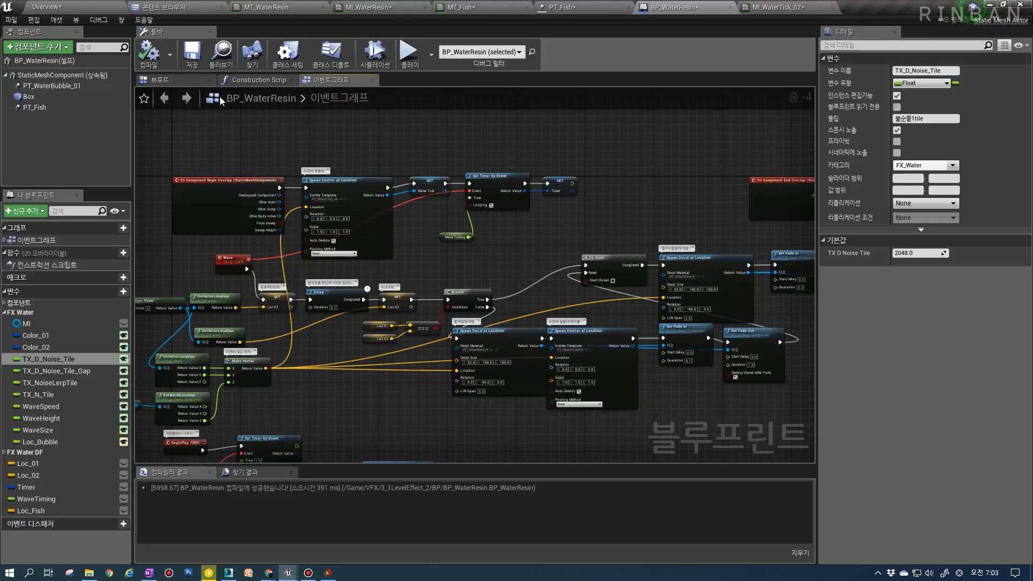
{"action": "right_click_drag", "start_coordinate": [305, 215], "coordinate": [347, 176]}
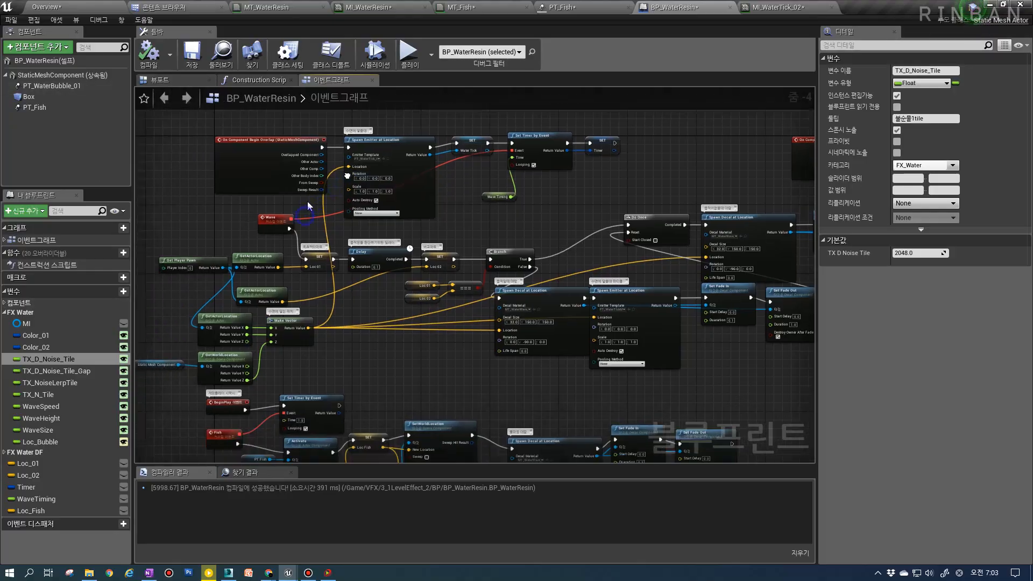
{"action": "right_click_drag", "start_coordinate": [300, 261], "coordinate": [282, 255]}
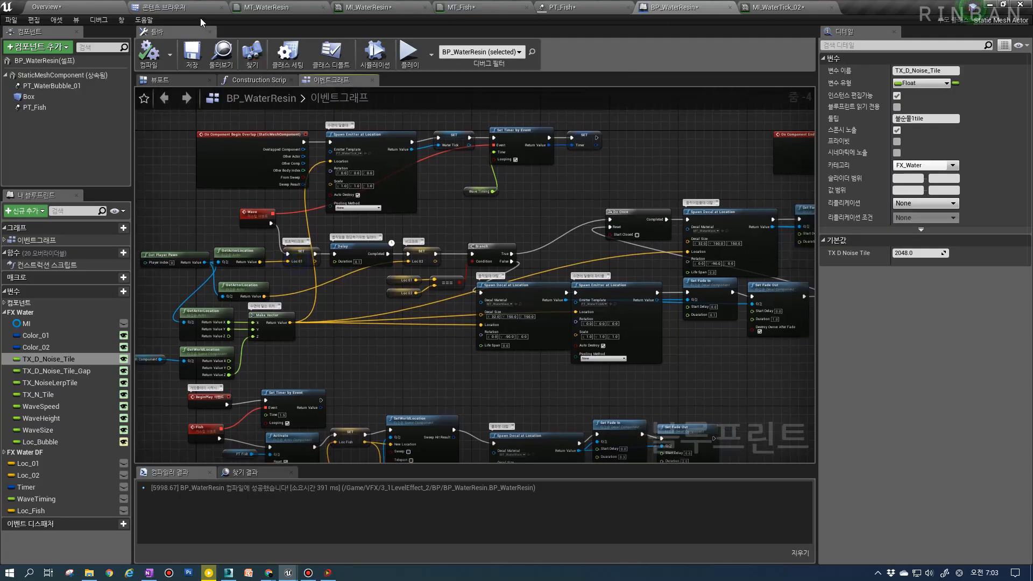
Return to the level and view the finished resin water closely from different sides of the pond
{"action": "left_click", "coordinate": [99, 8]}
{"action": "right_click_drag", "start_coordinate": [484, 269], "coordinate": [427, 267]}
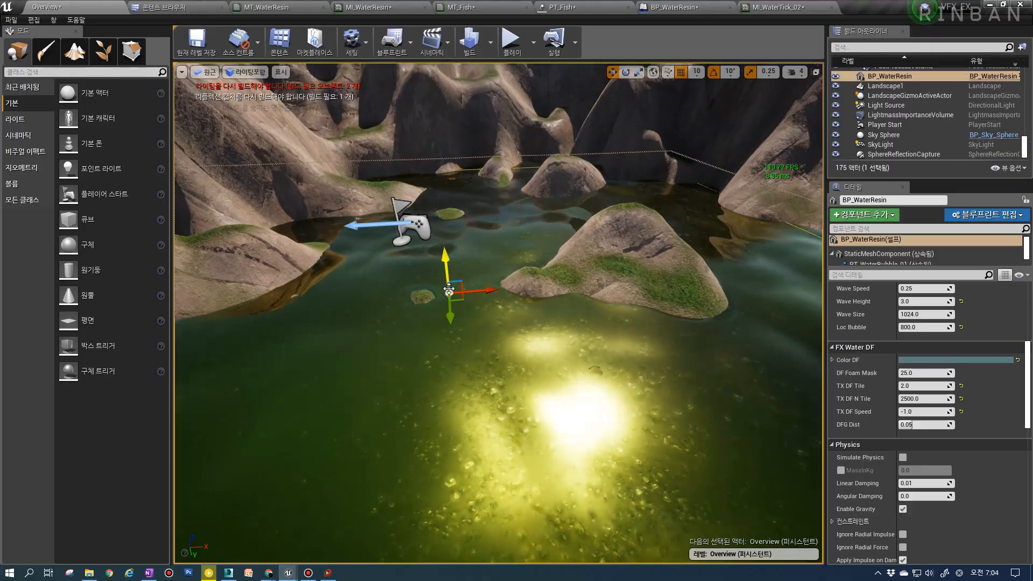
{"action": "left_click_drag", "start_coordinate": [427, 267], "coordinate": [505, 293], "text": "alt"}
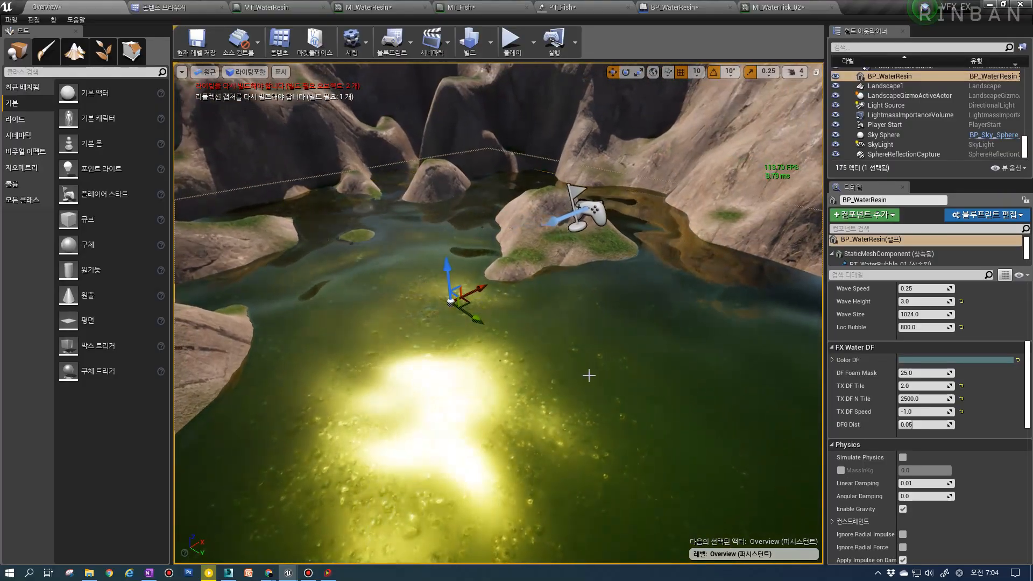
{"action": "left_click_drag", "start_coordinate": [588, 375], "coordinate": [650, 367], "text": "alt"}
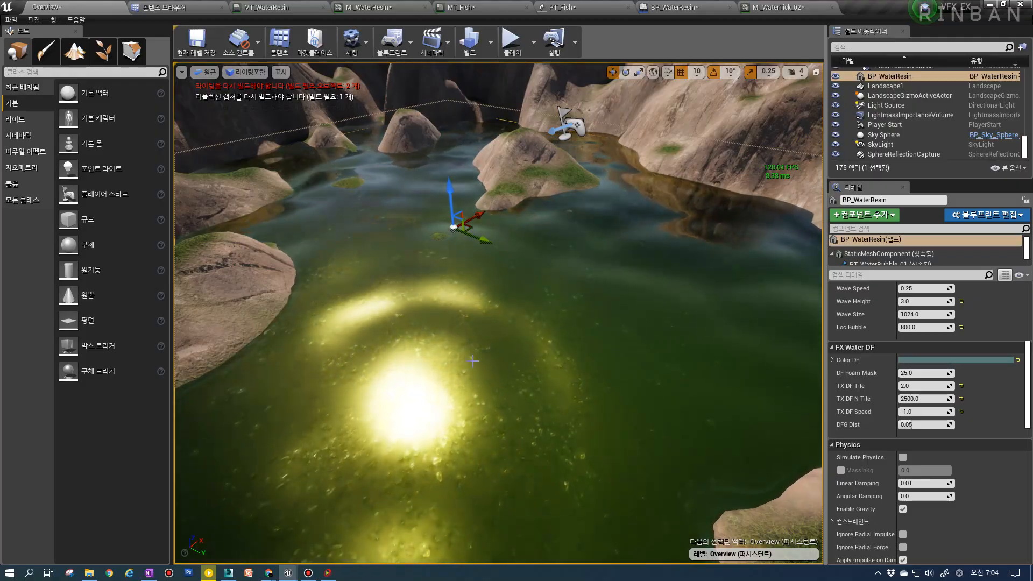
{"action": "left_click_drag", "start_coordinate": [536, 312], "coordinate": [501, 307], "text": "alt"}
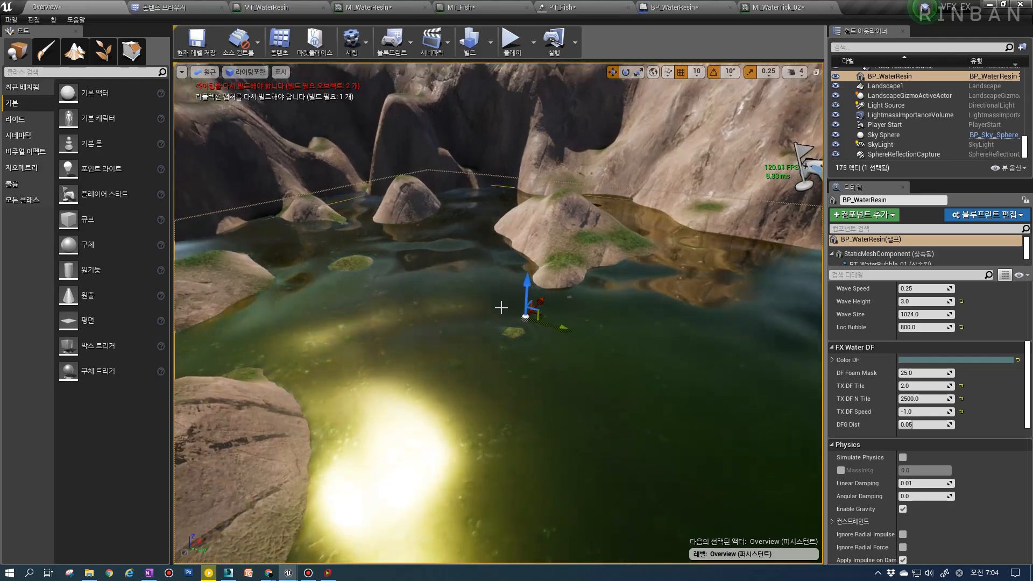
Look over BP_WaterResin's event graph once more and check the assets in the 3_1LevelEffect_2 Material folder
{"action": "left_click", "coordinate": [671, 7]}
{"action": "scroll", "coordinate": [322, 310], "scroll_direction": "up", "scroll_amount": 2}
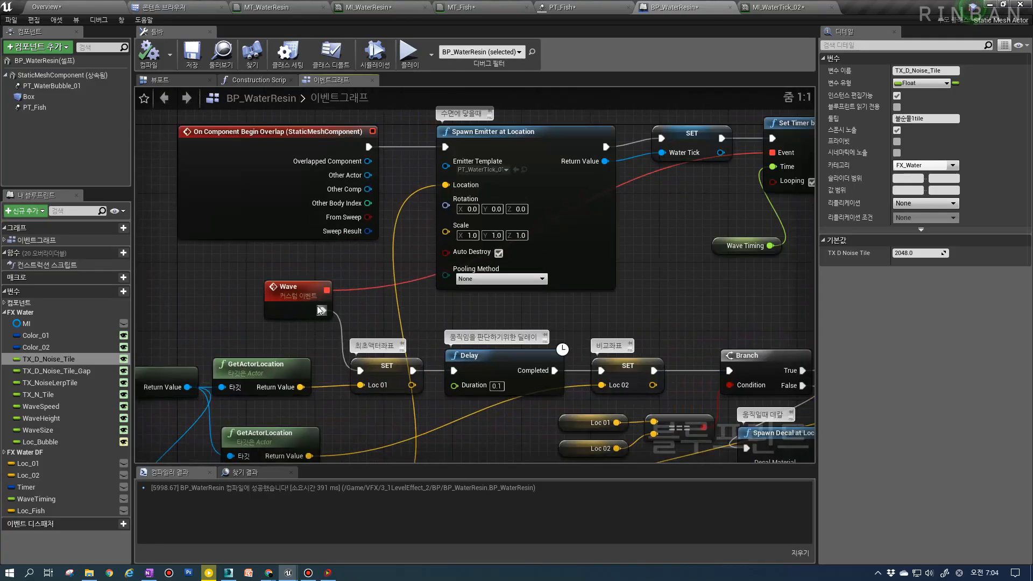
{"action": "scroll", "coordinate": [321, 311], "scroll_direction": "down", "scroll_amount": 5}
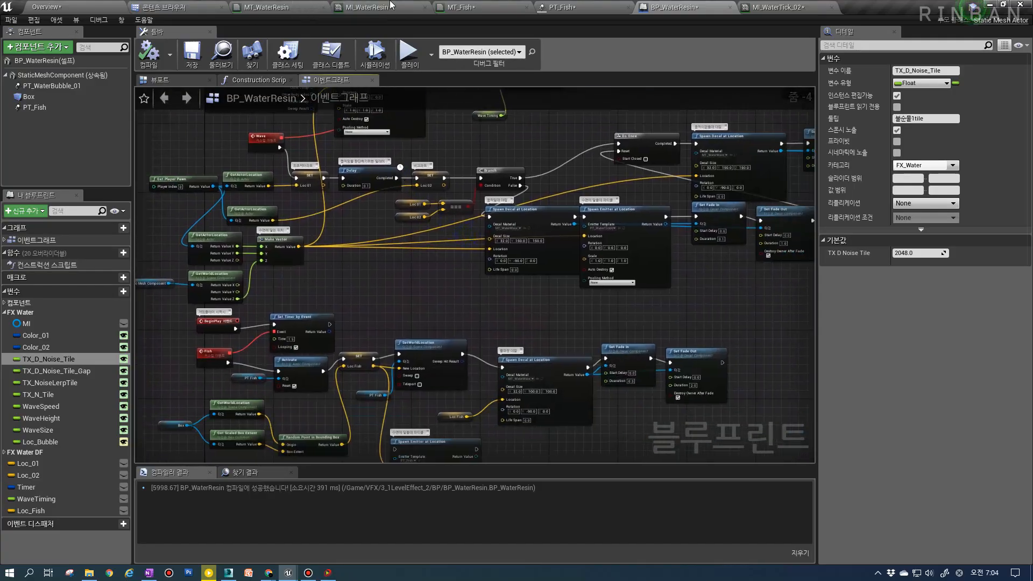
{"action": "left_click", "coordinate": [178, 7]}
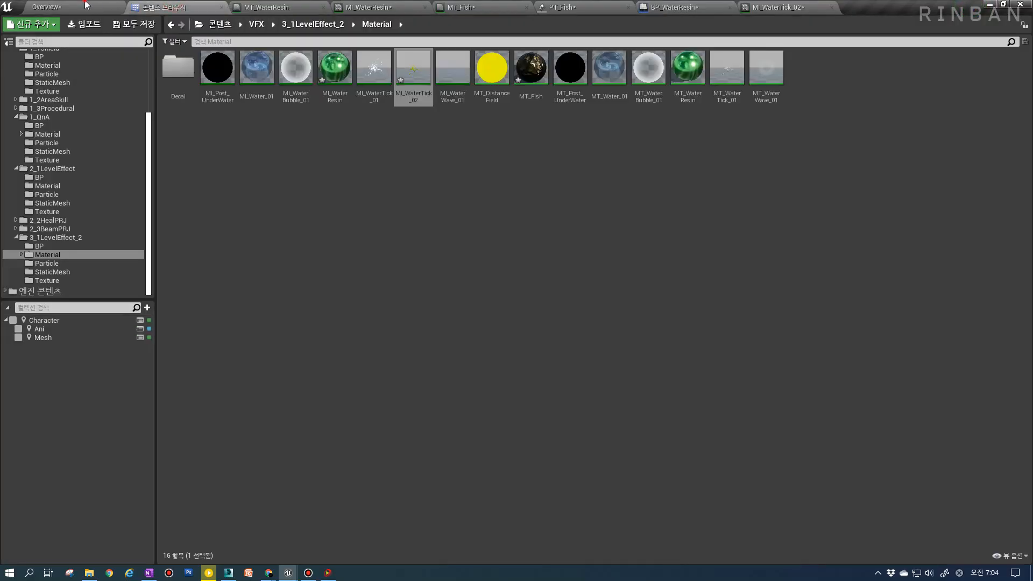
Inspect the pond's water in the Overview level and play-test it with the character in the water, ending the play session
{"action": "left_click", "coordinate": [54, 7]}
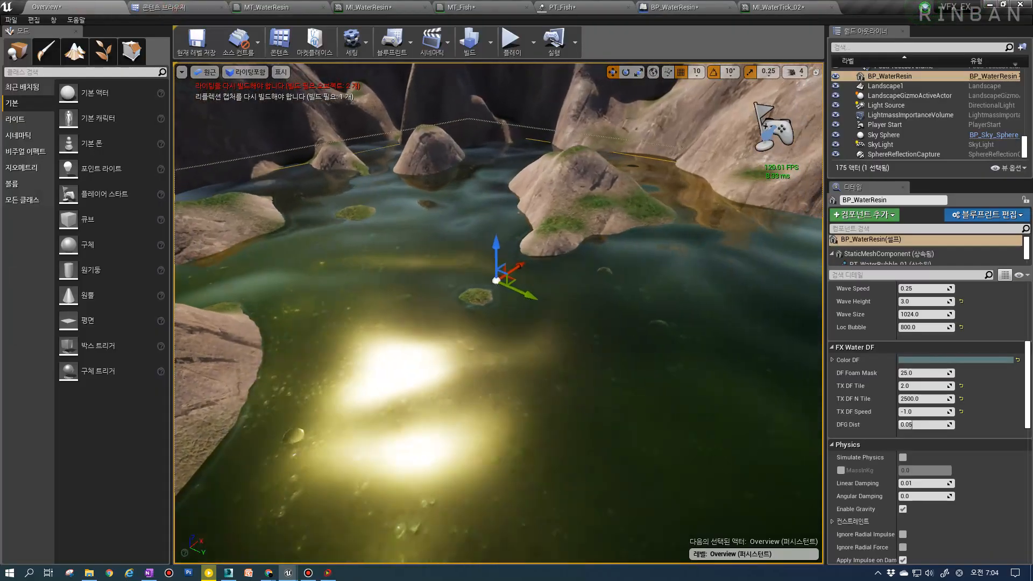
{"action": "right_click_drag", "start_coordinate": [498, 313], "coordinate": [538, 312]}
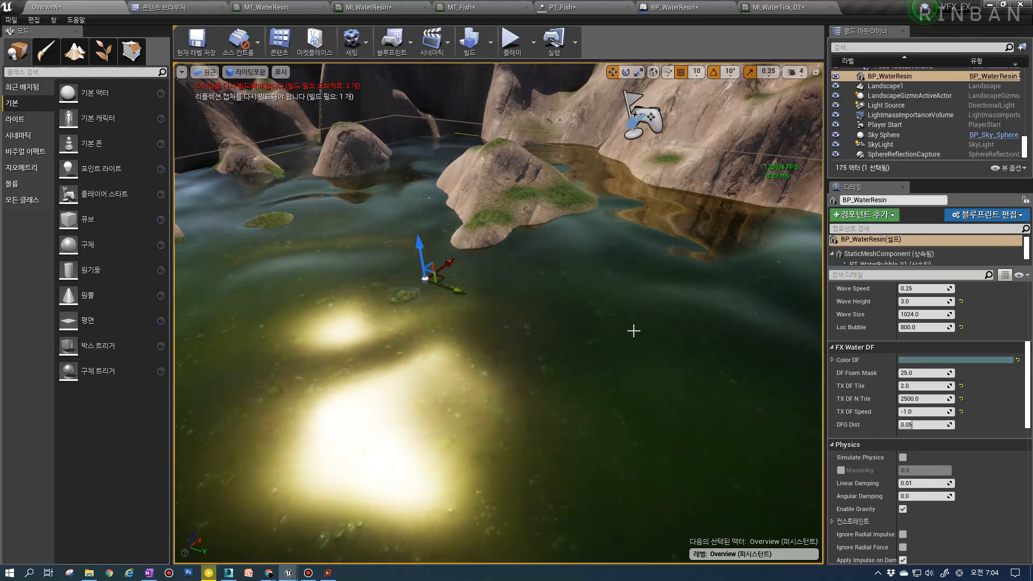
{"action": "right_click_drag", "start_coordinate": [634, 330], "coordinate": [401, 358]}
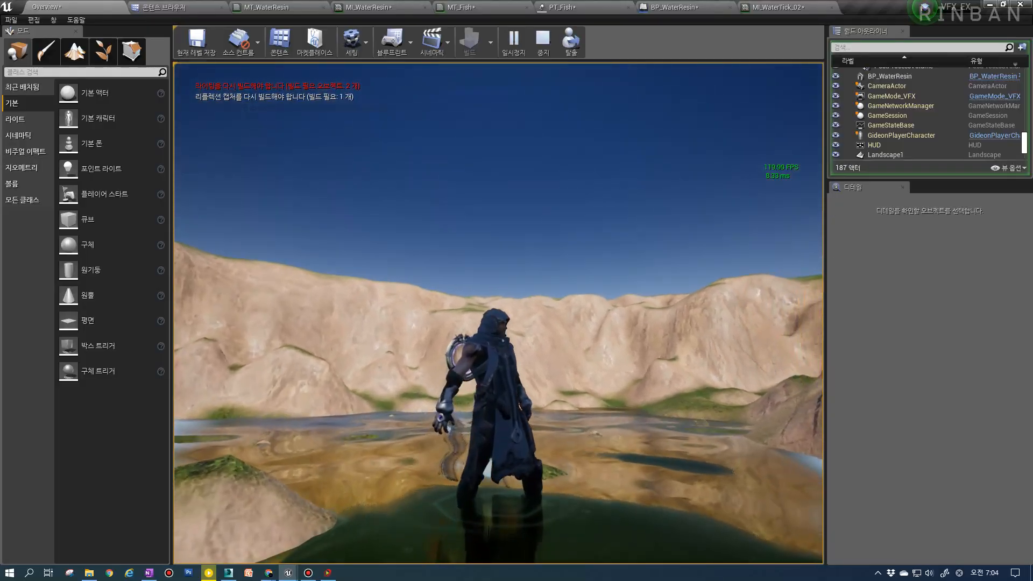
{"action": "key", "text": "Escape"}
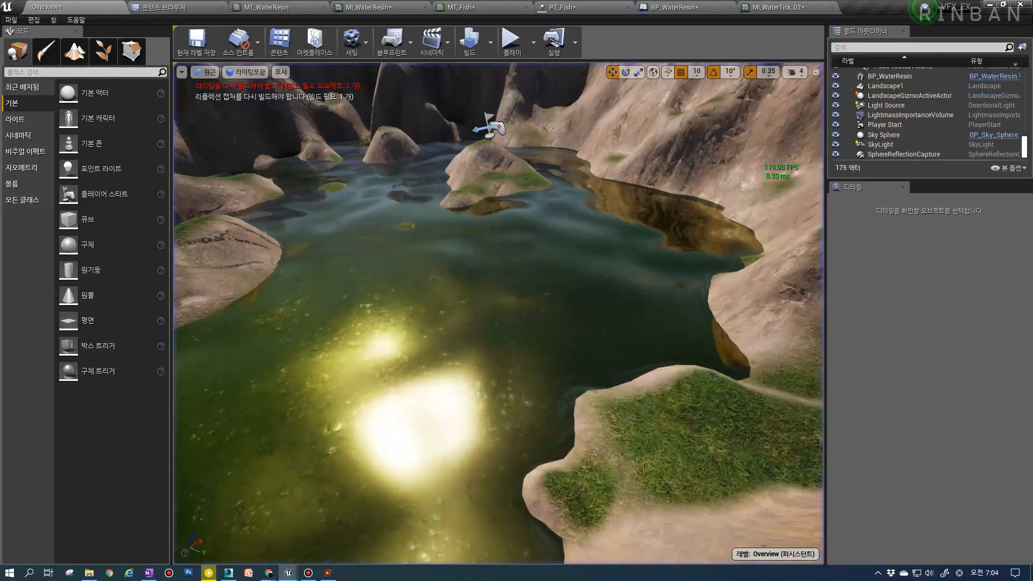